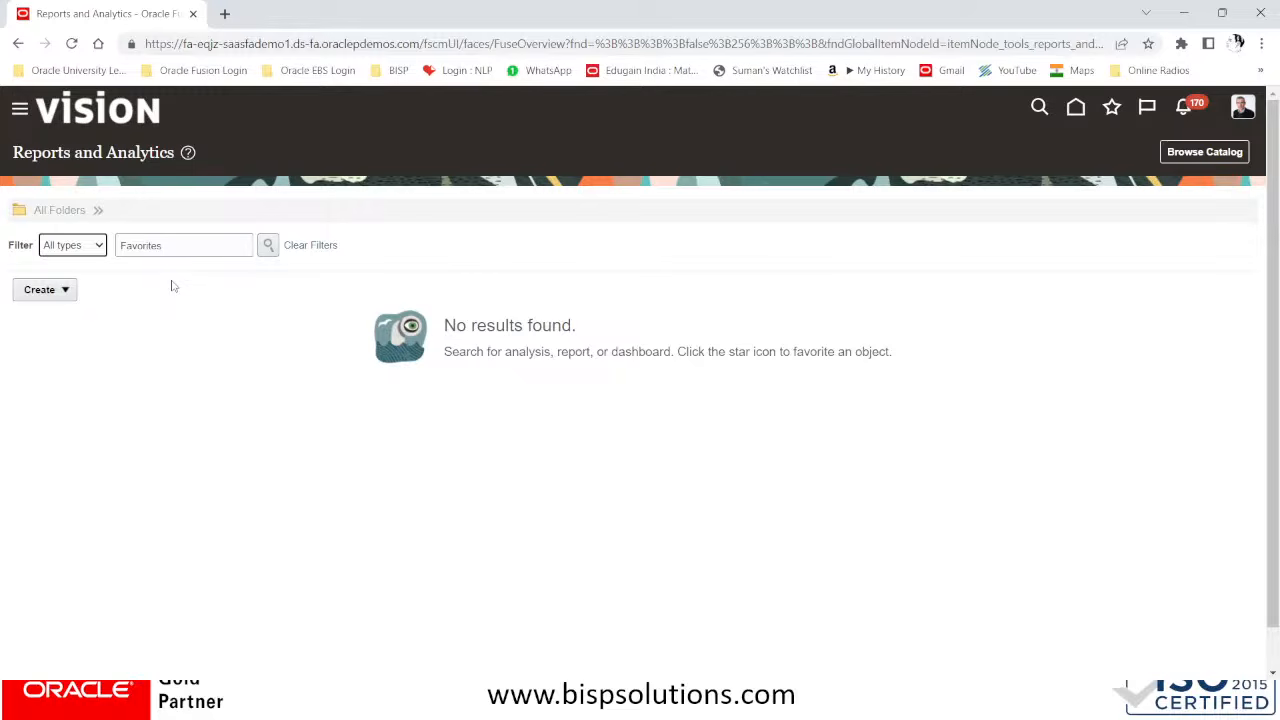
Start a new analysis on the Payables Invoices - Transactions Real Time subject area, searching the subject areas for PAYABLES
click(68, 293)
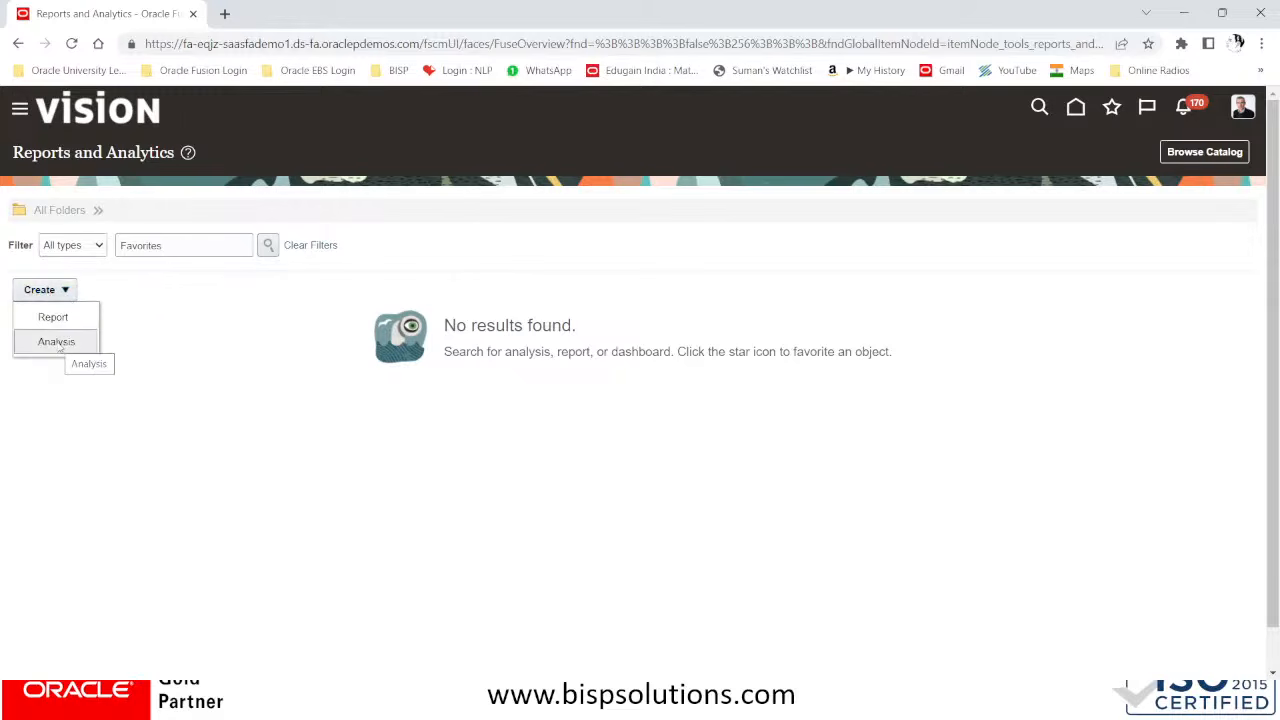
click(57, 342)
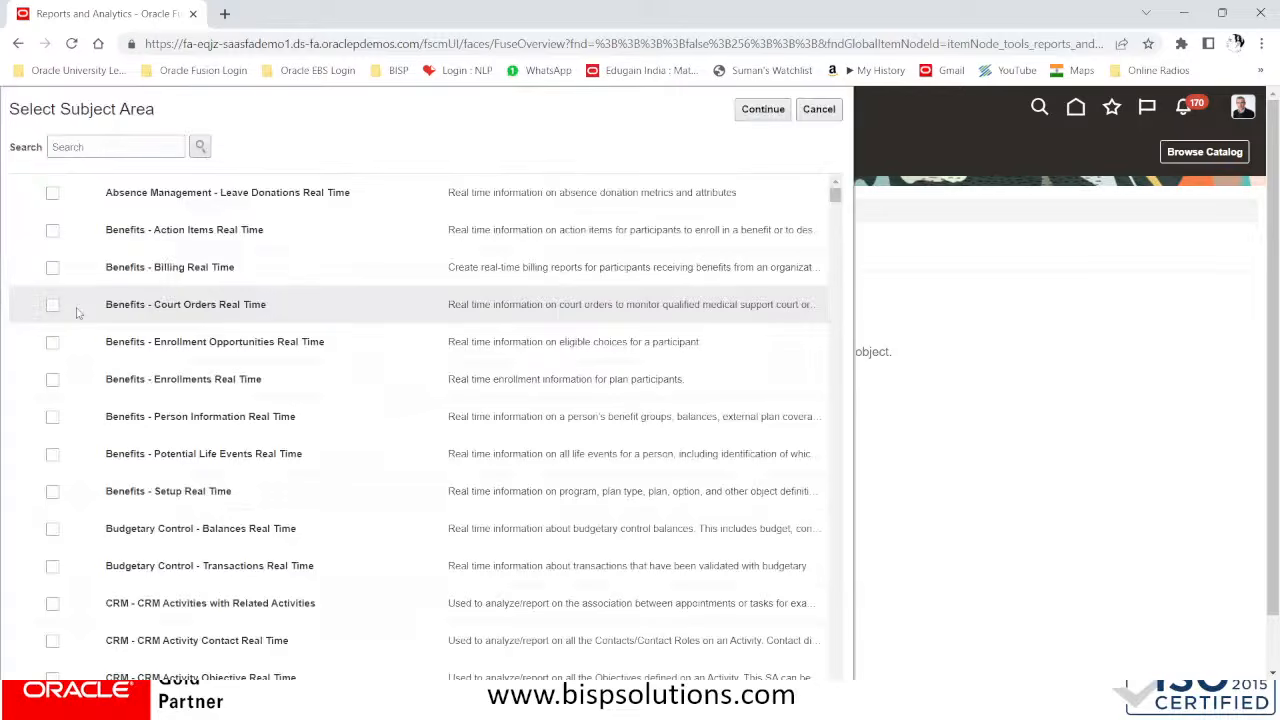
click(94, 145)
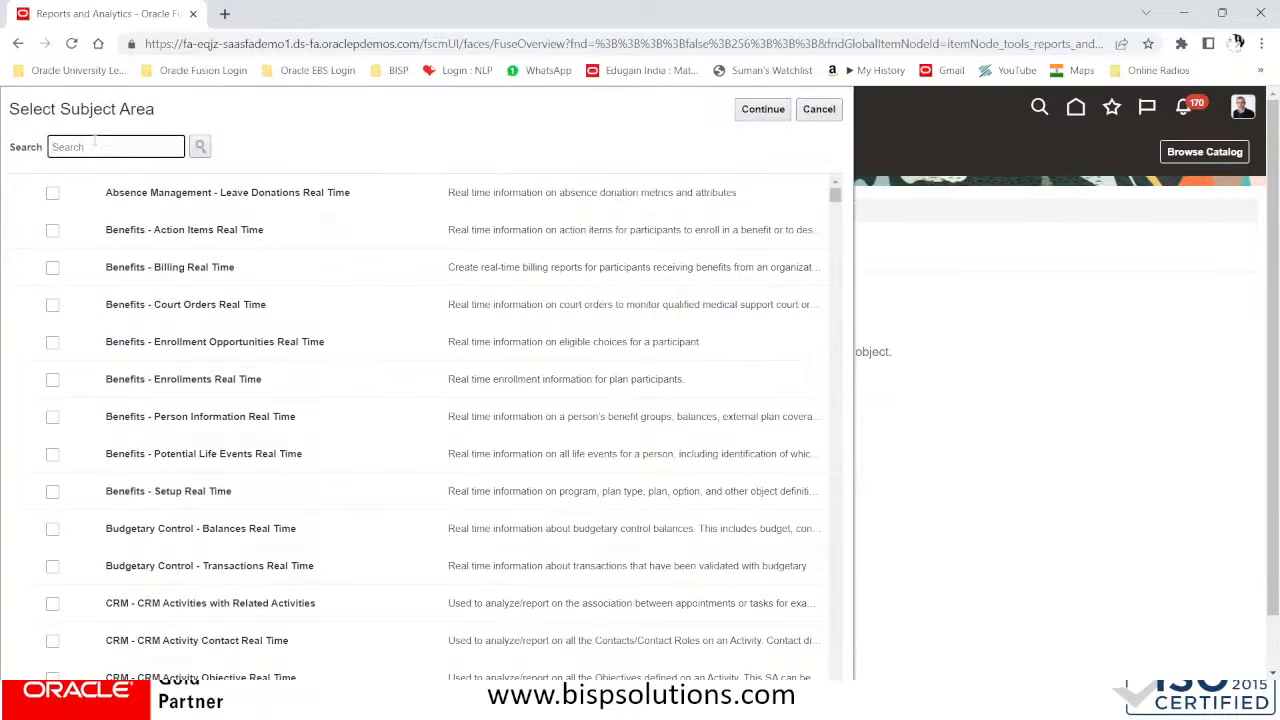
text(PAYABLES)
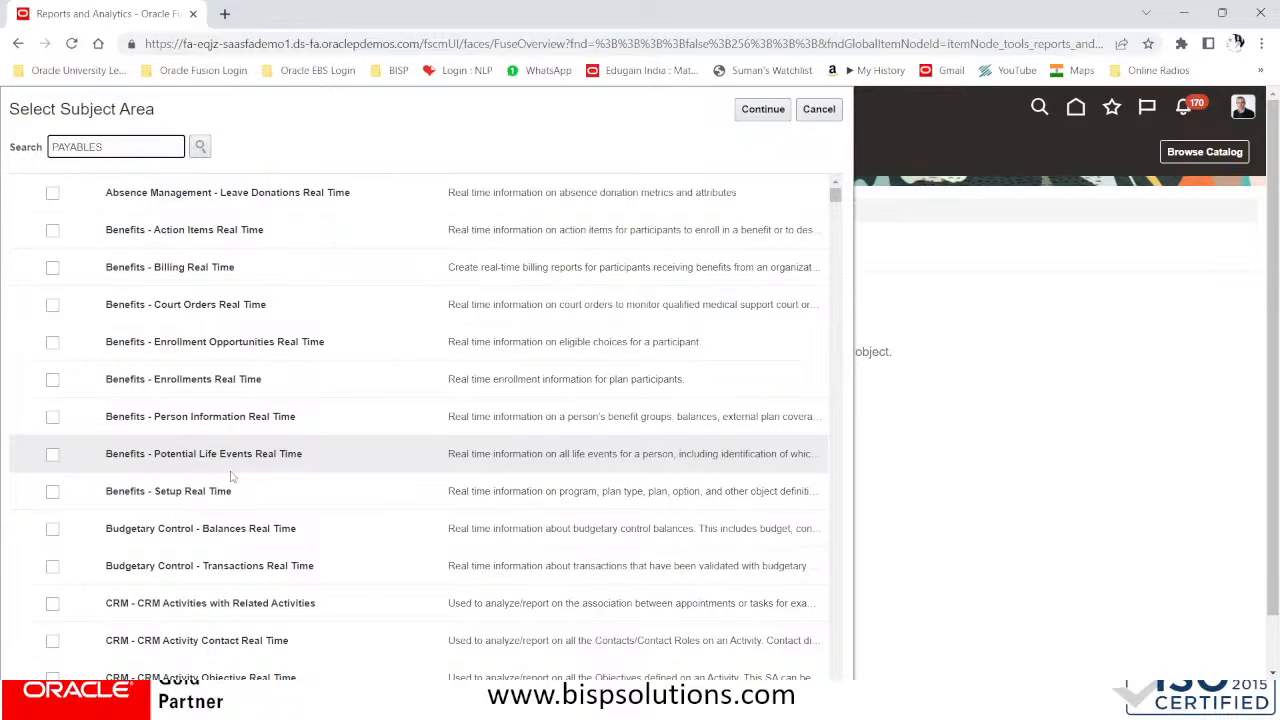
click(201, 147)
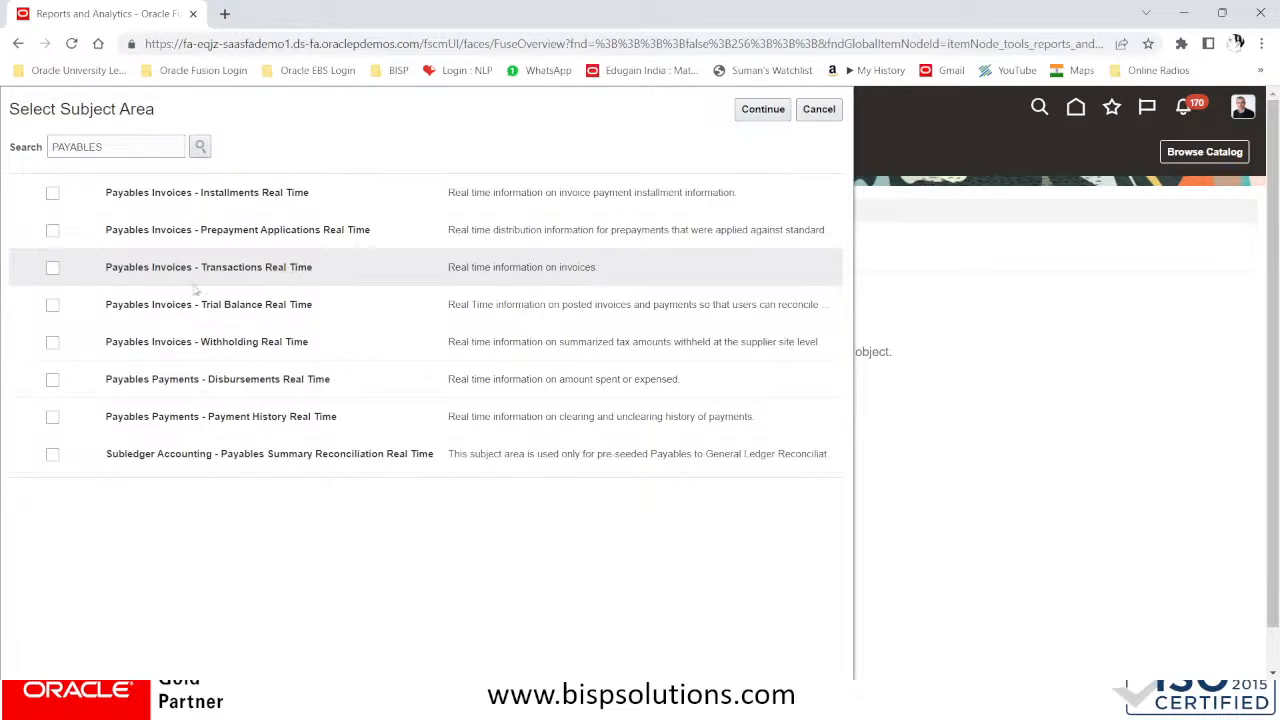
click(52, 268)
click(772, 110)
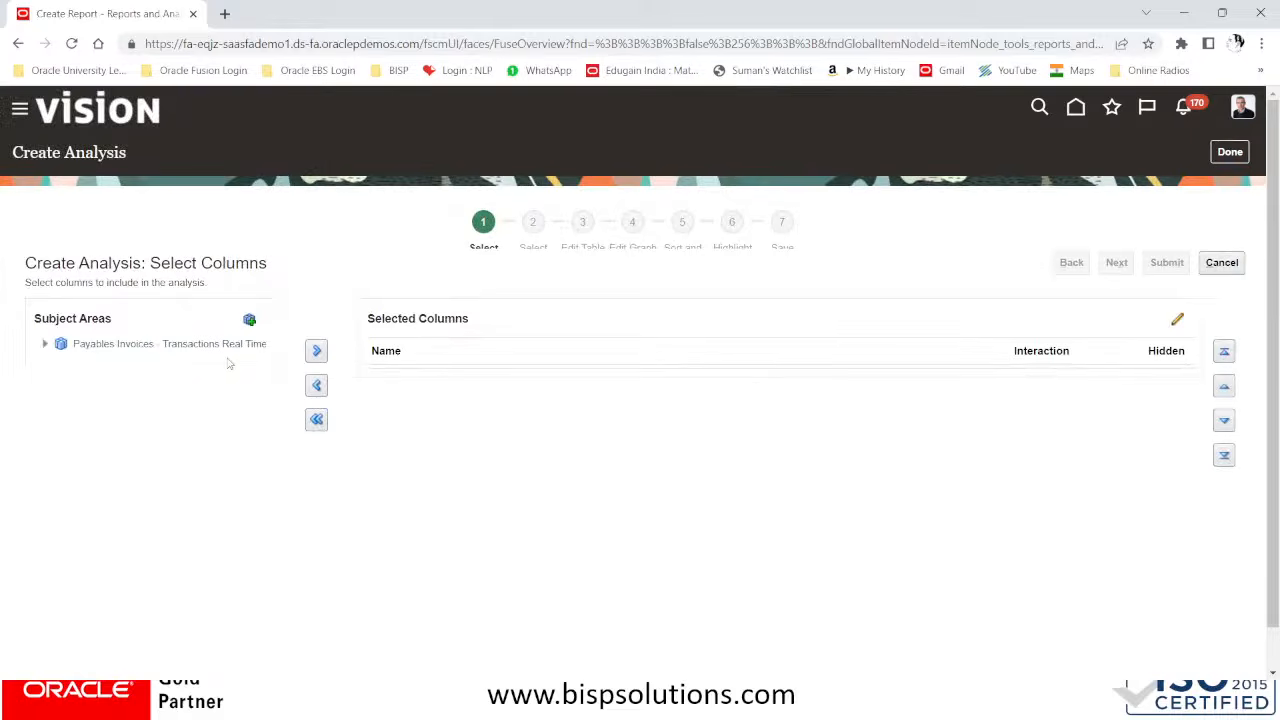
Add the Supplier column from the subject area's Supplier folder to the selected columns
click(45, 345)
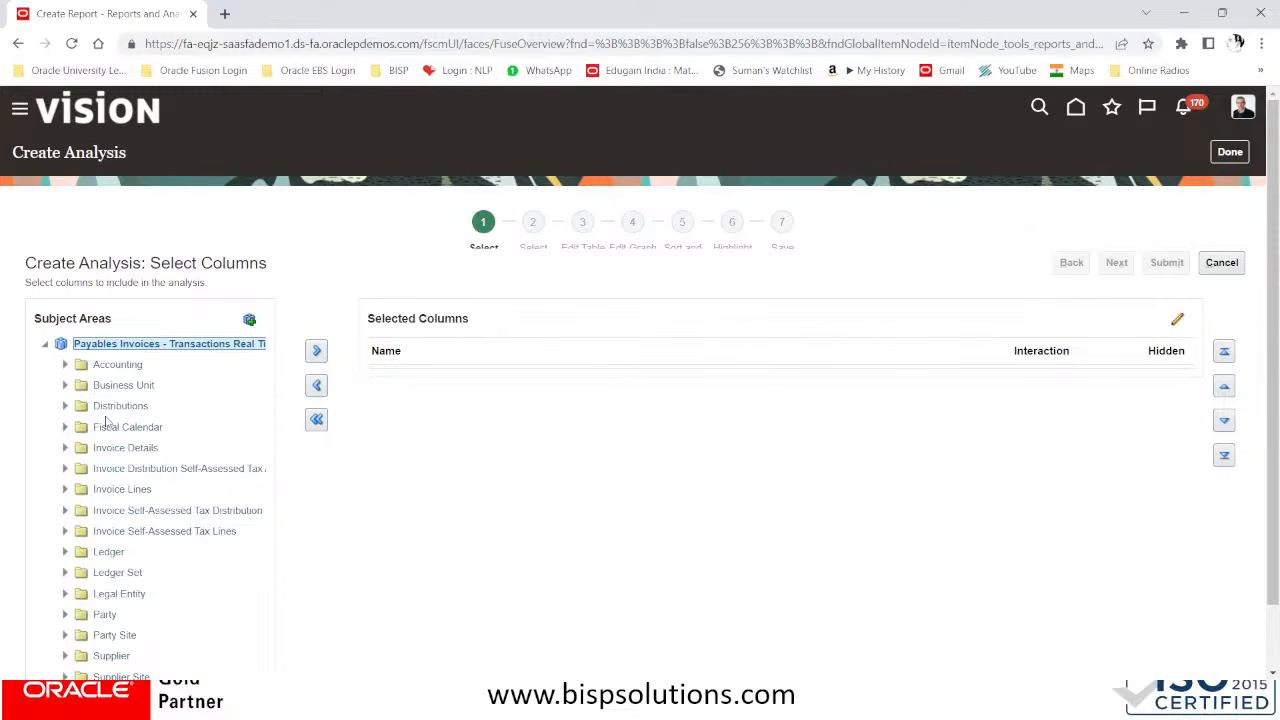
scroll(98, 455, down, 2)
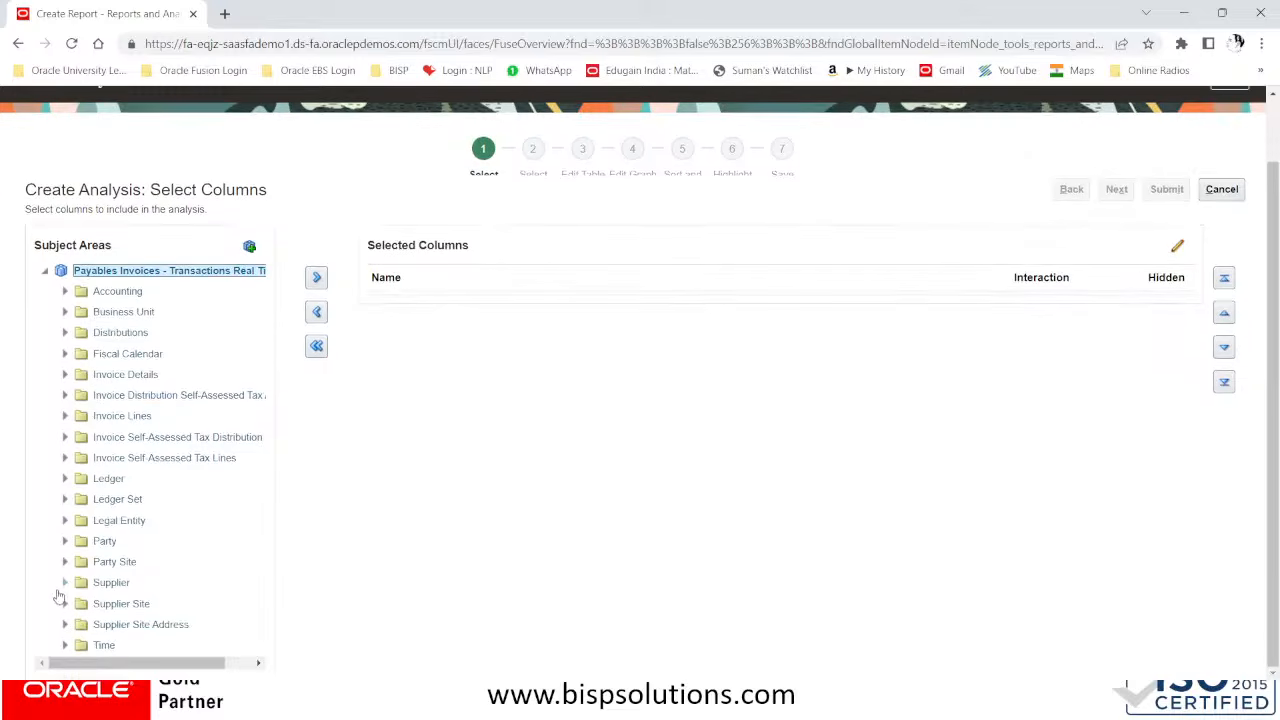
click(65, 582)
scroll(237, 534, down, 5)
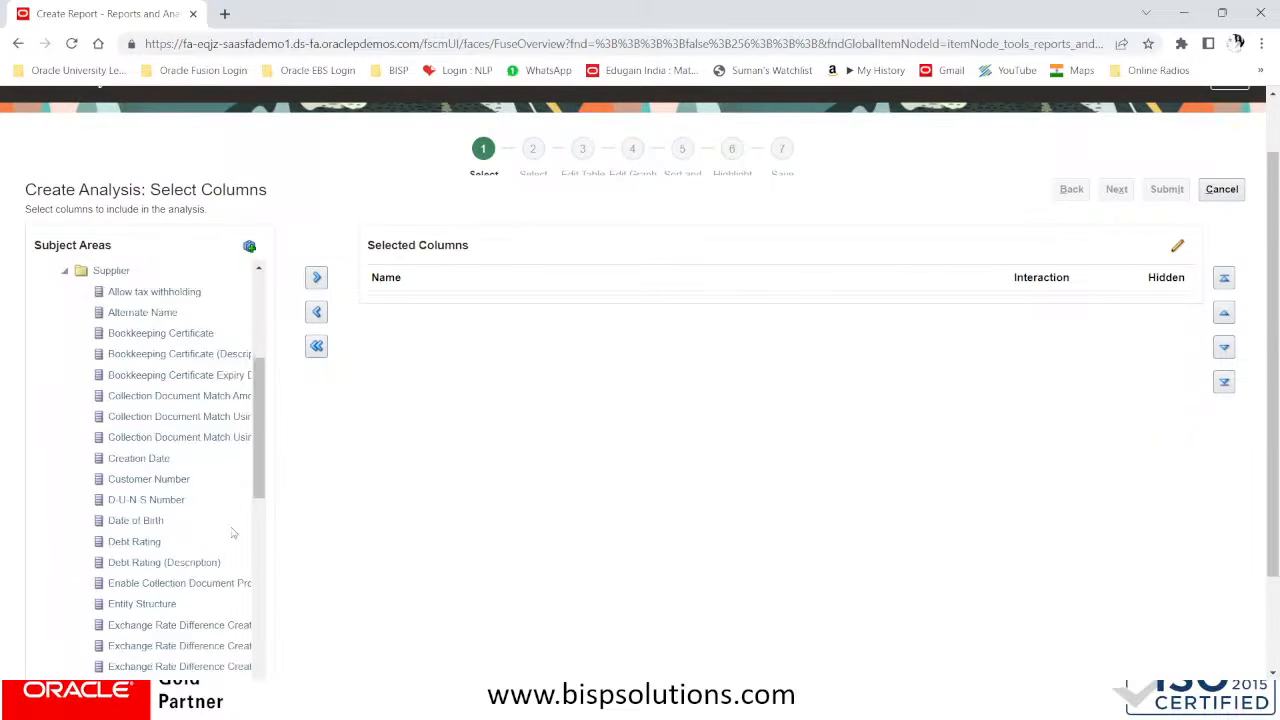
scroll(232, 530, down, 5)
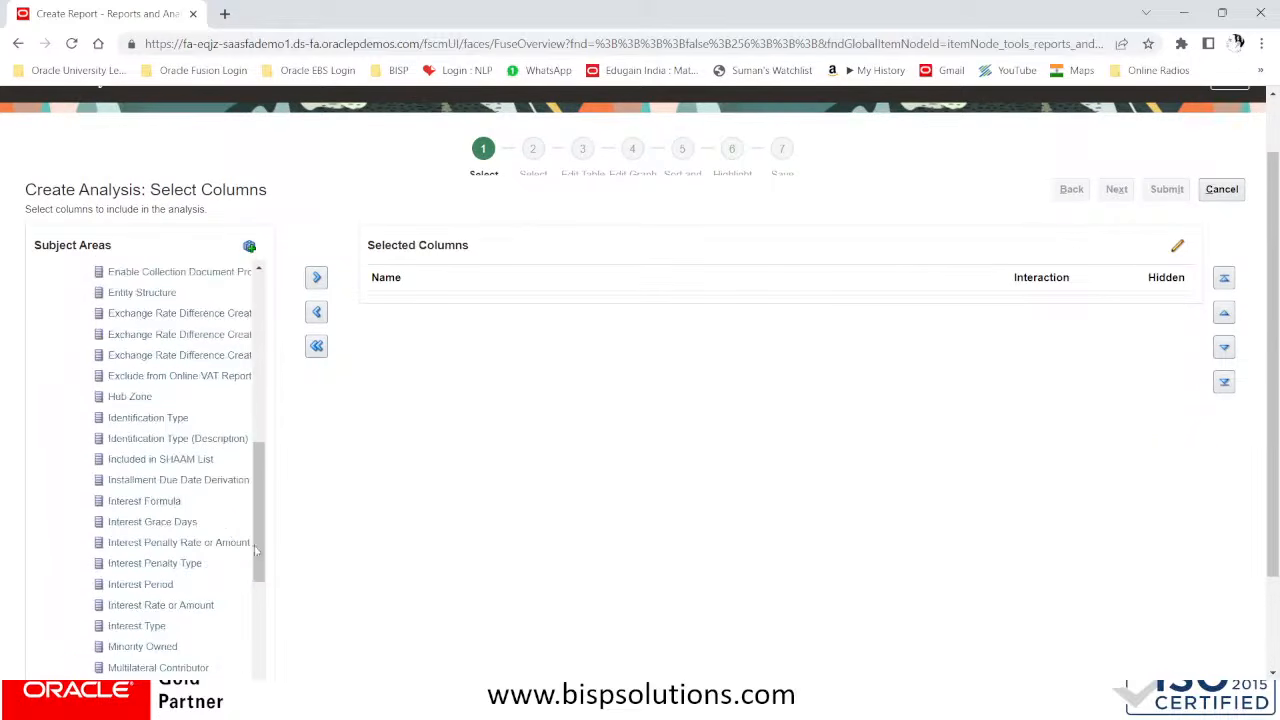
drag(258, 545, 261, 624)
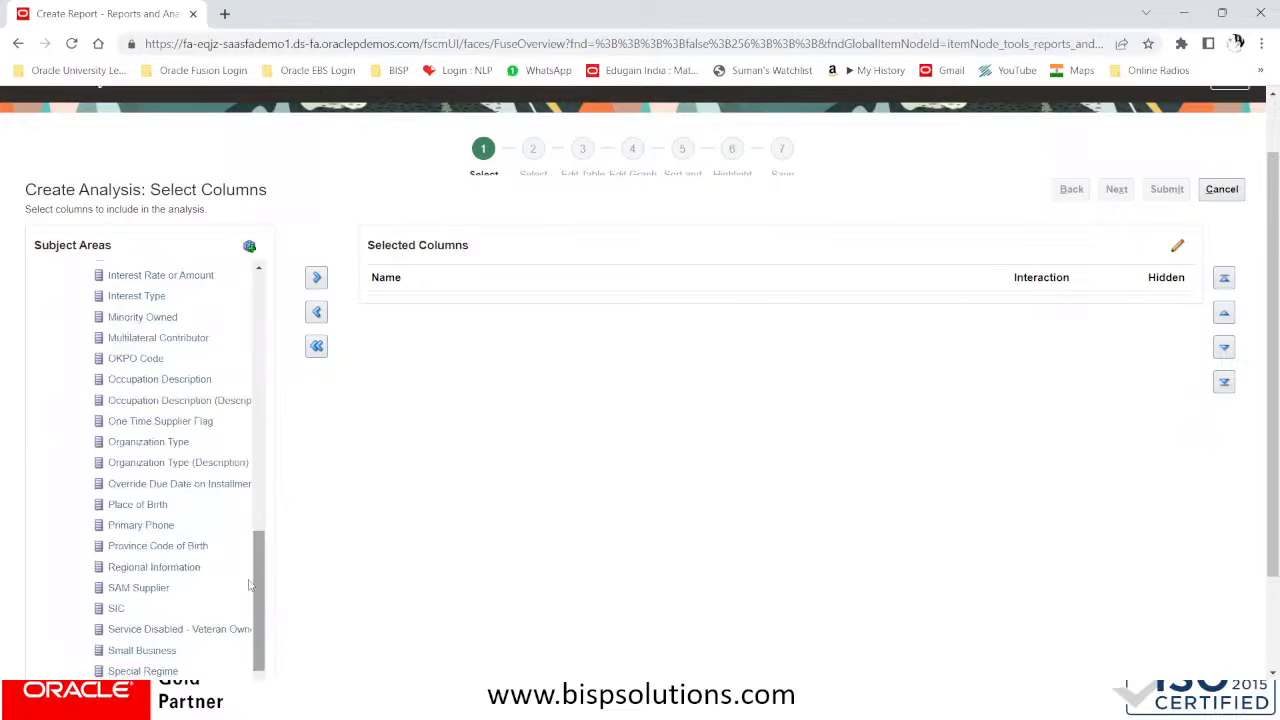
scroll(249, 585, down, 2)
drag(130, 609, 104, 621)
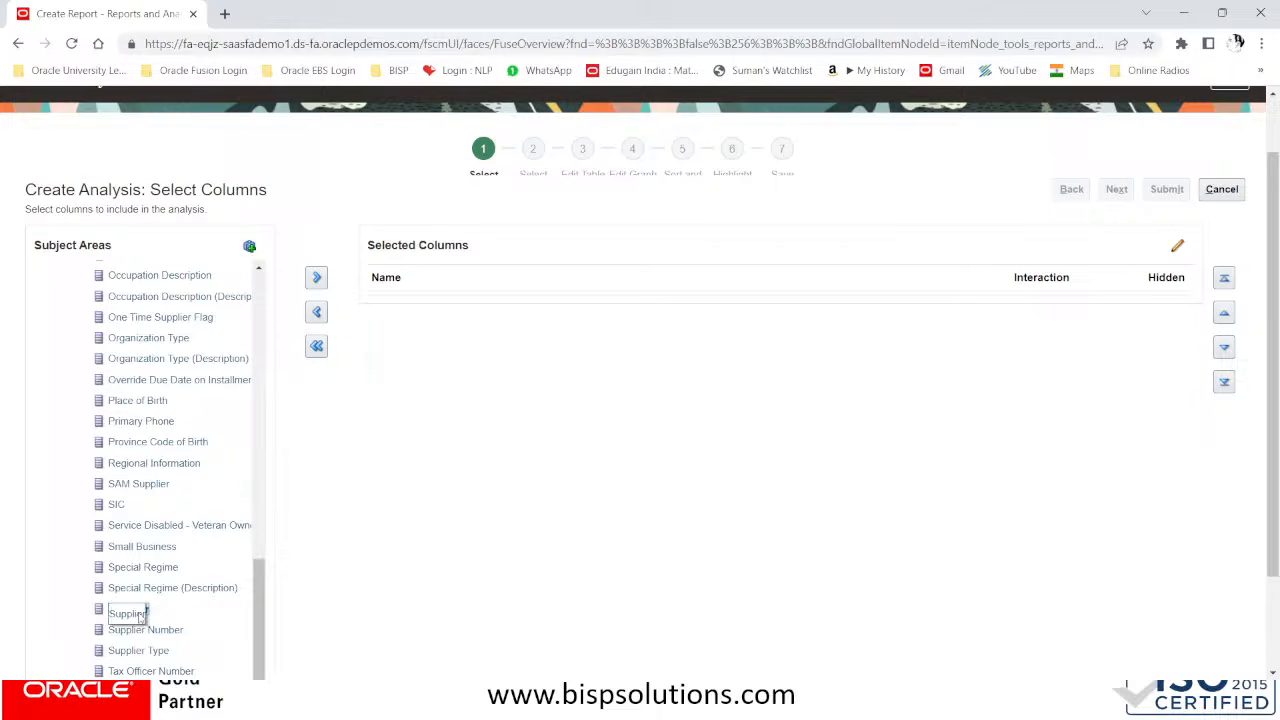
click(317, 277)
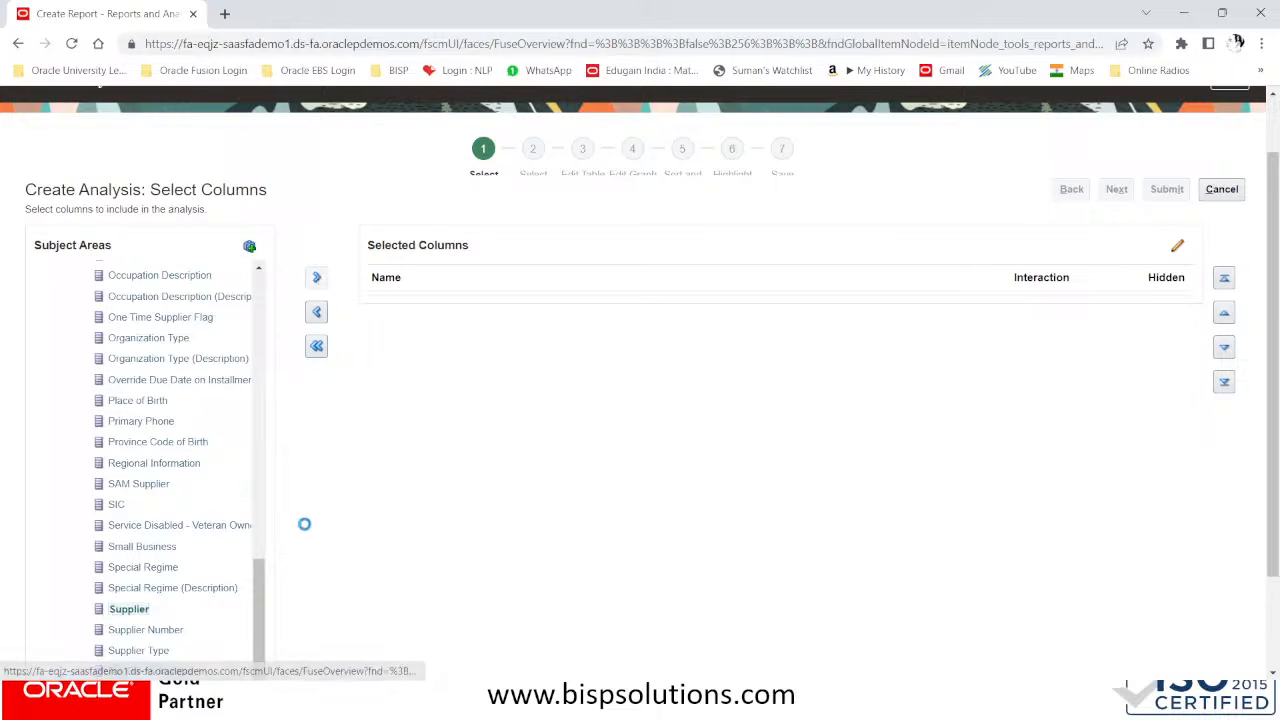
Add the Address Name column from the Supplier Site folder to the selected columns, and collapse that folder
scroll(290, 520, down, 1)
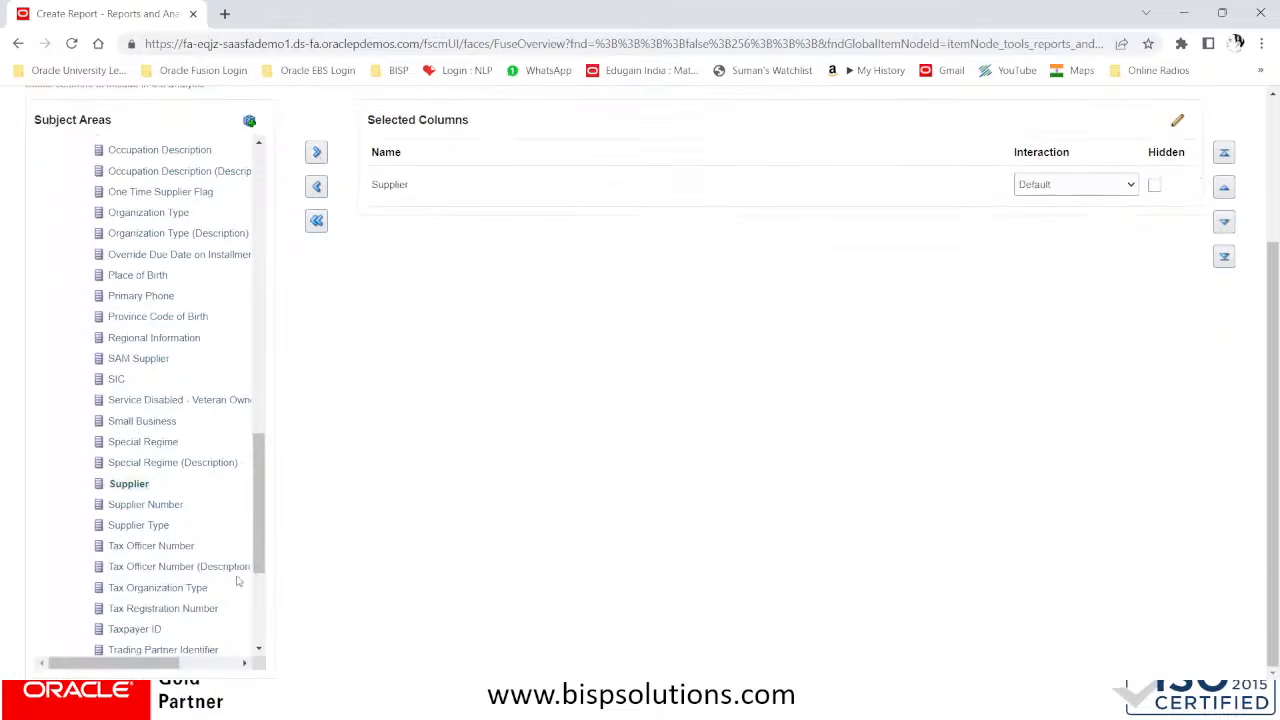
scroll(265, 600, down, 3)
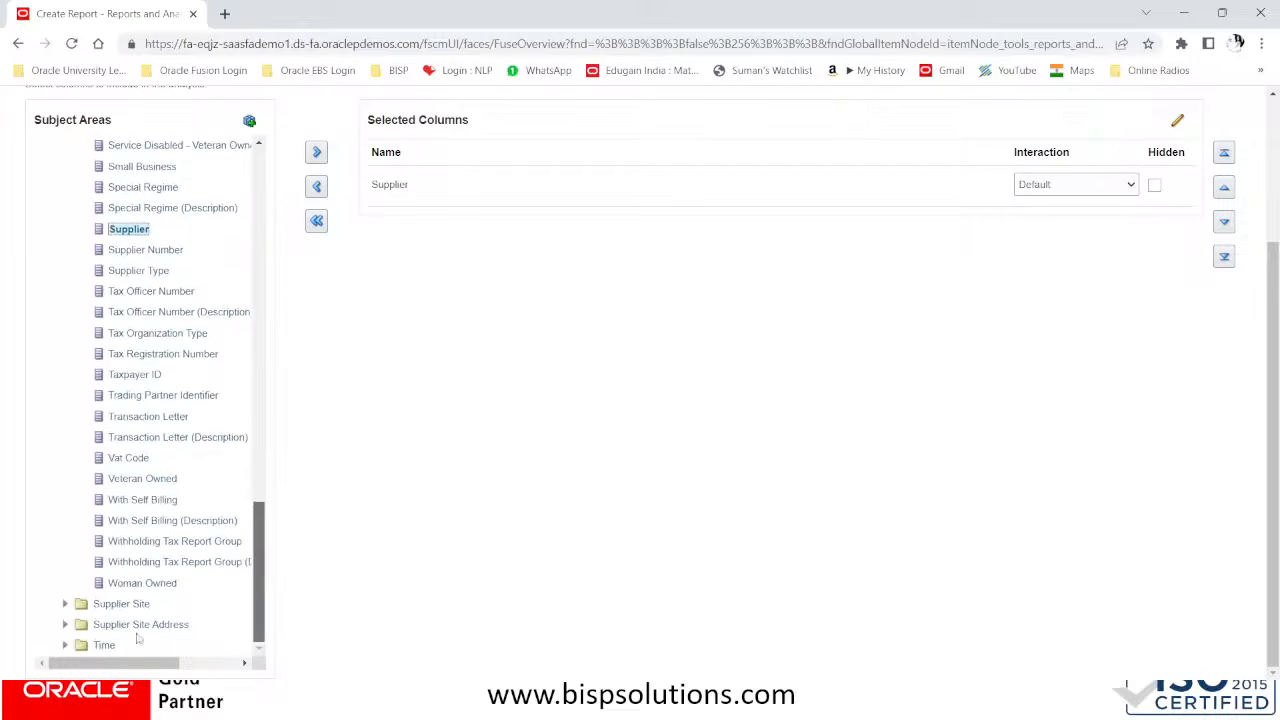
click(65, 604)
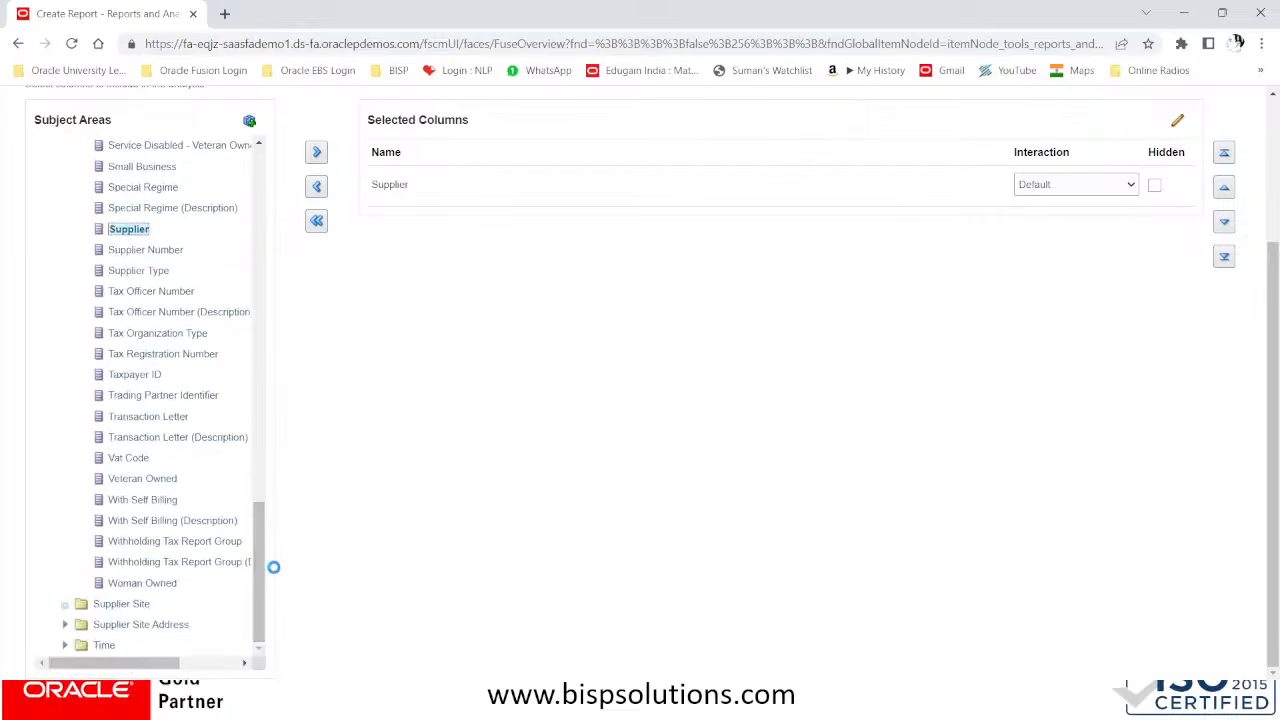
click(153, 624)
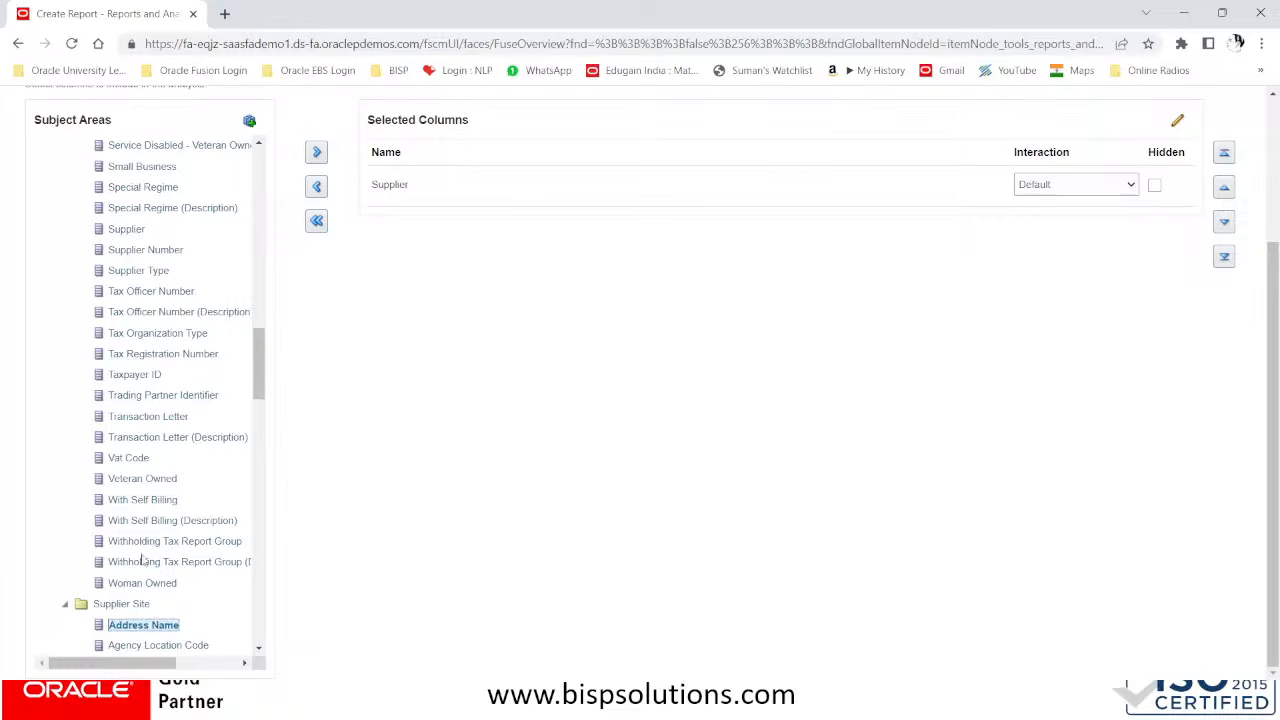
click(317, 151)
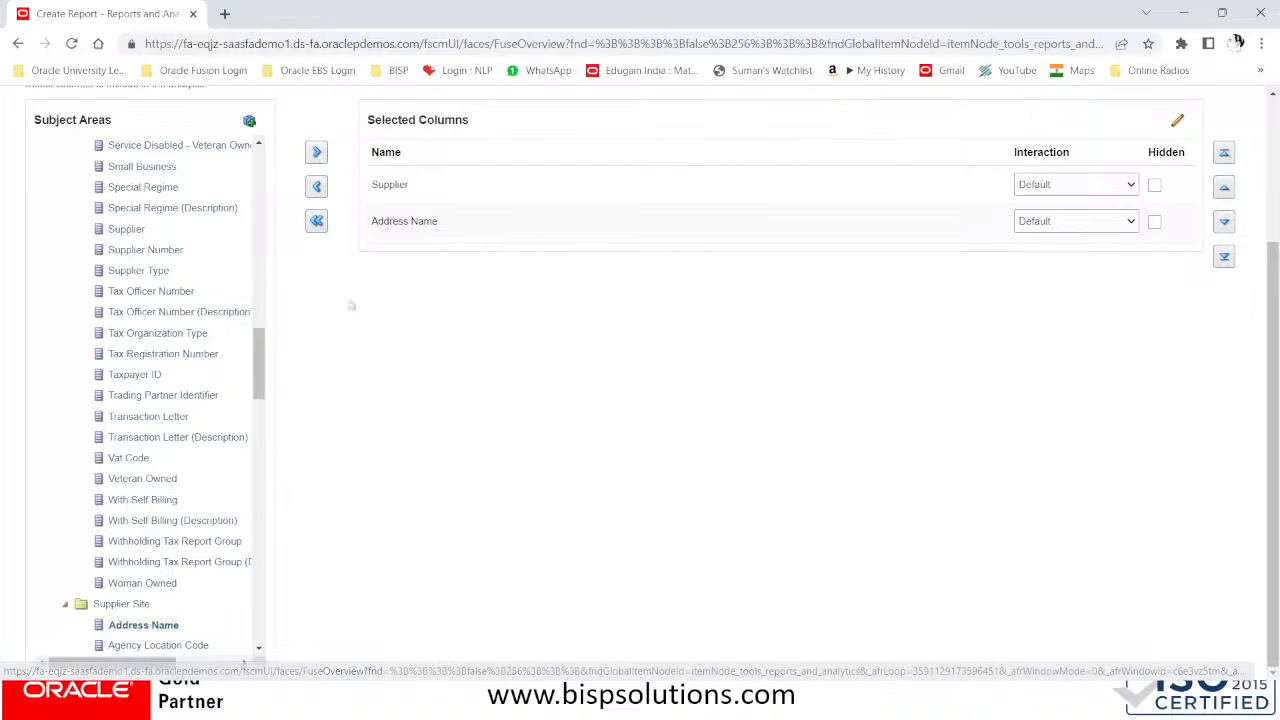
click(60, 603)
Add the Invoice Amount column from Invoice Amounts under Invoice Details to the selected columns, collapsing the expanded folders
scroll(209, 495, up, 2)
scroll(135, 412, up, 6)
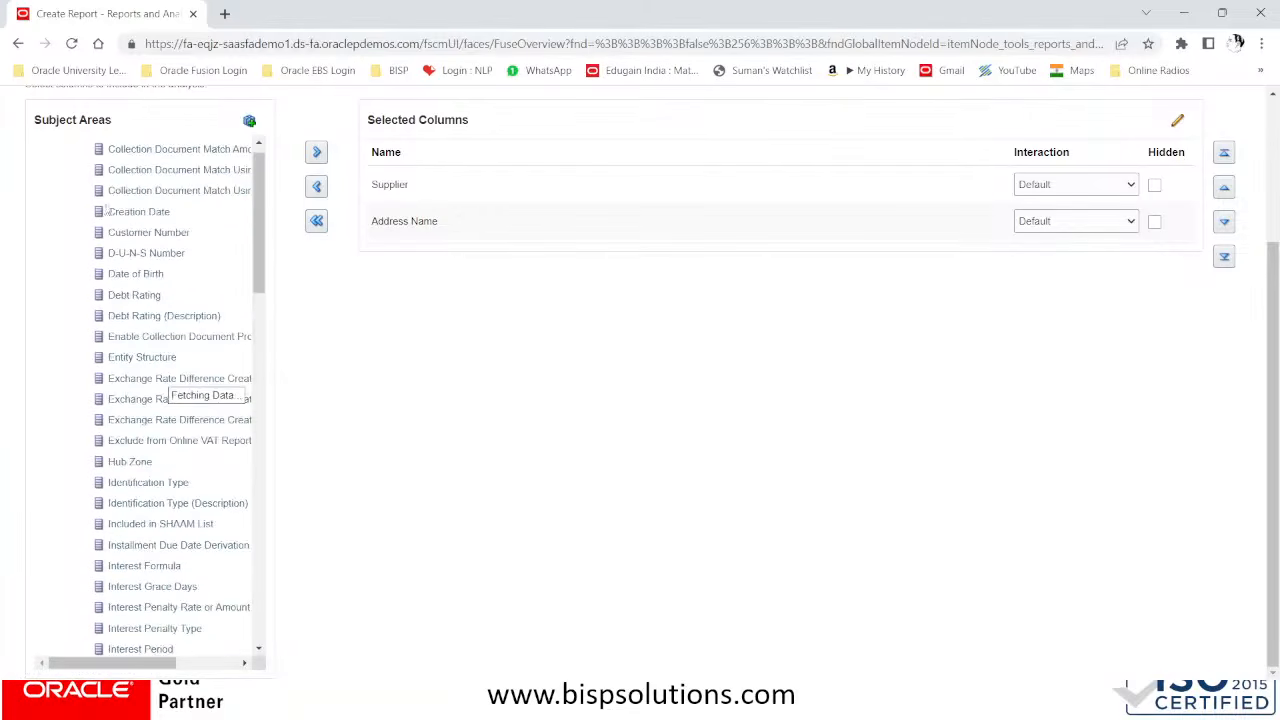
click(65, 444)
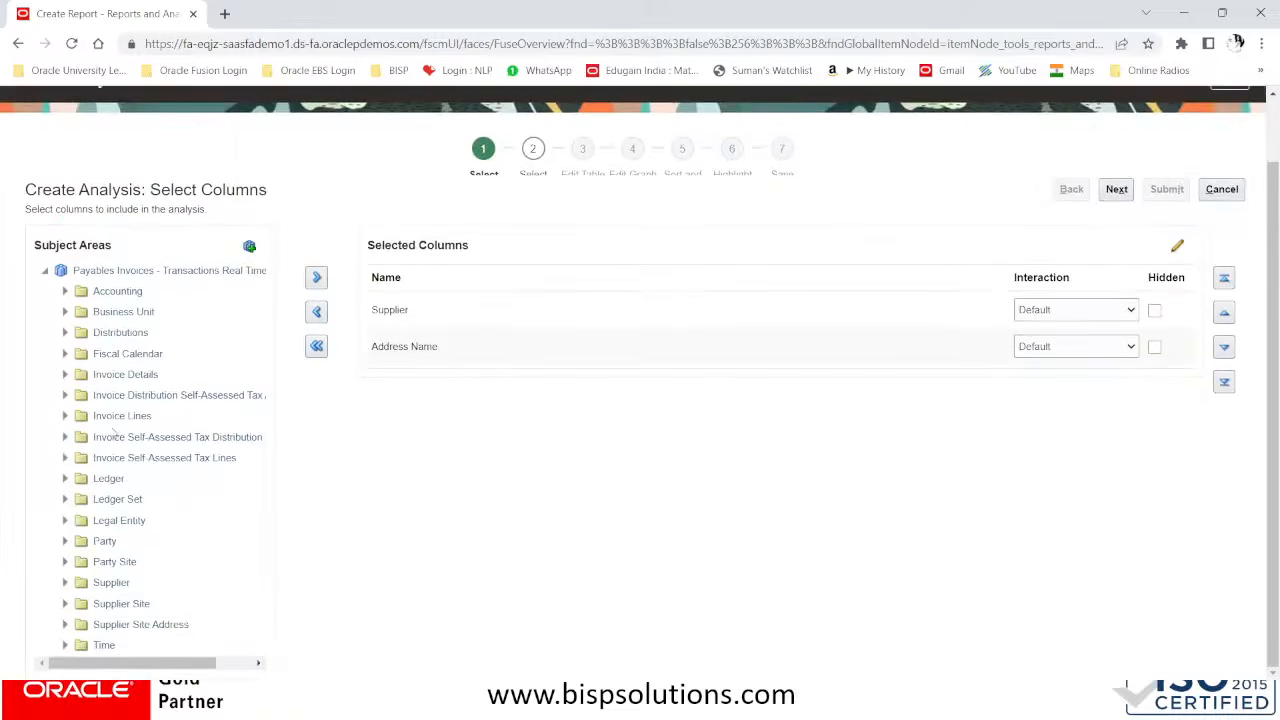
click(65, 375)
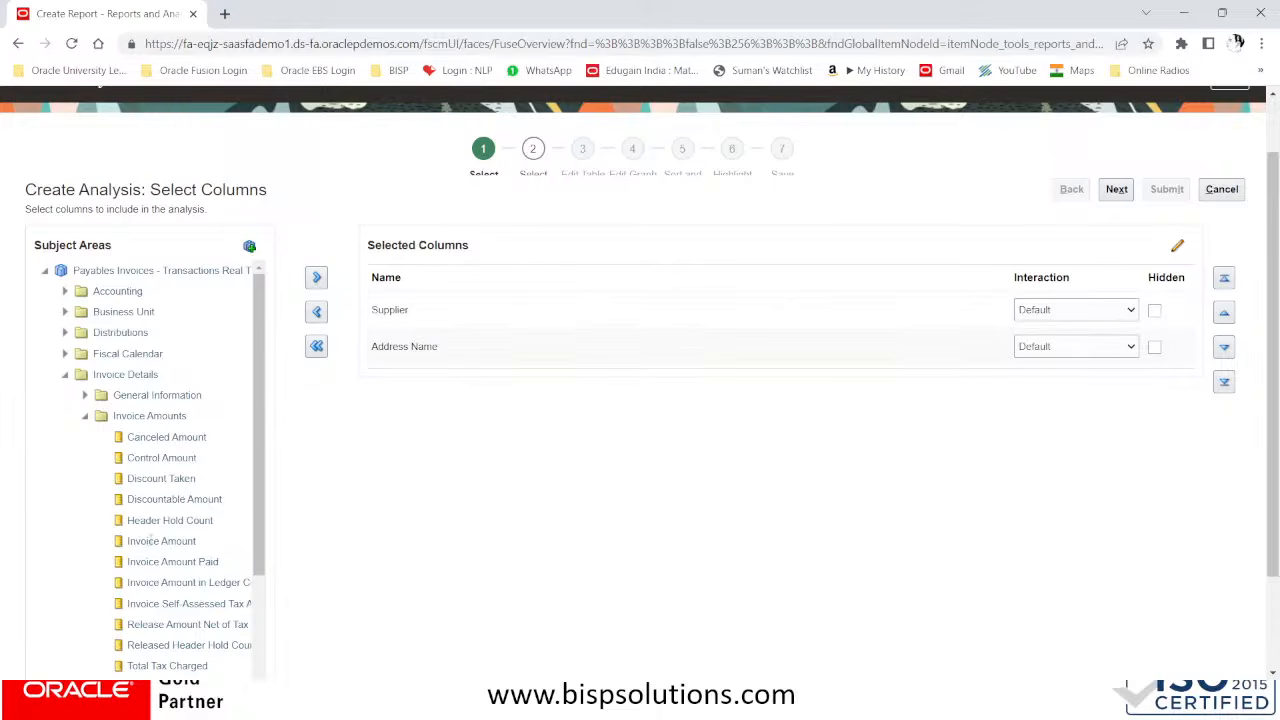
click(162, 541)
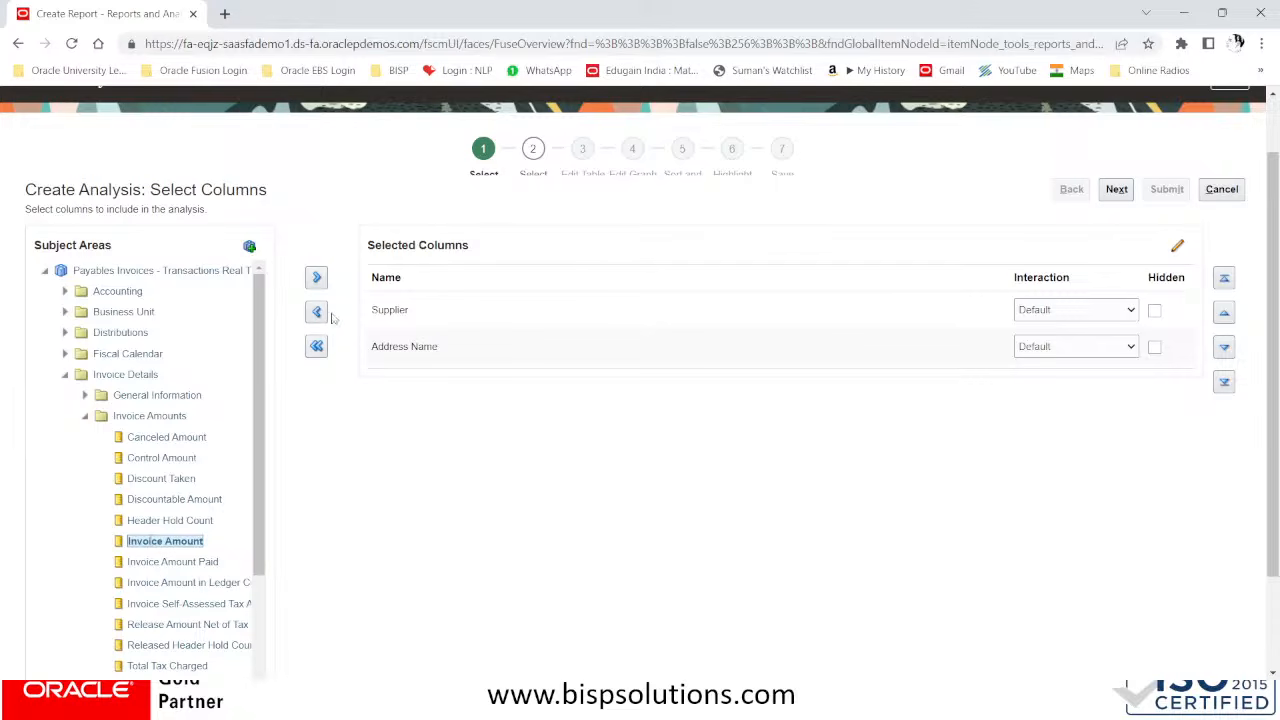
click(316, 279)
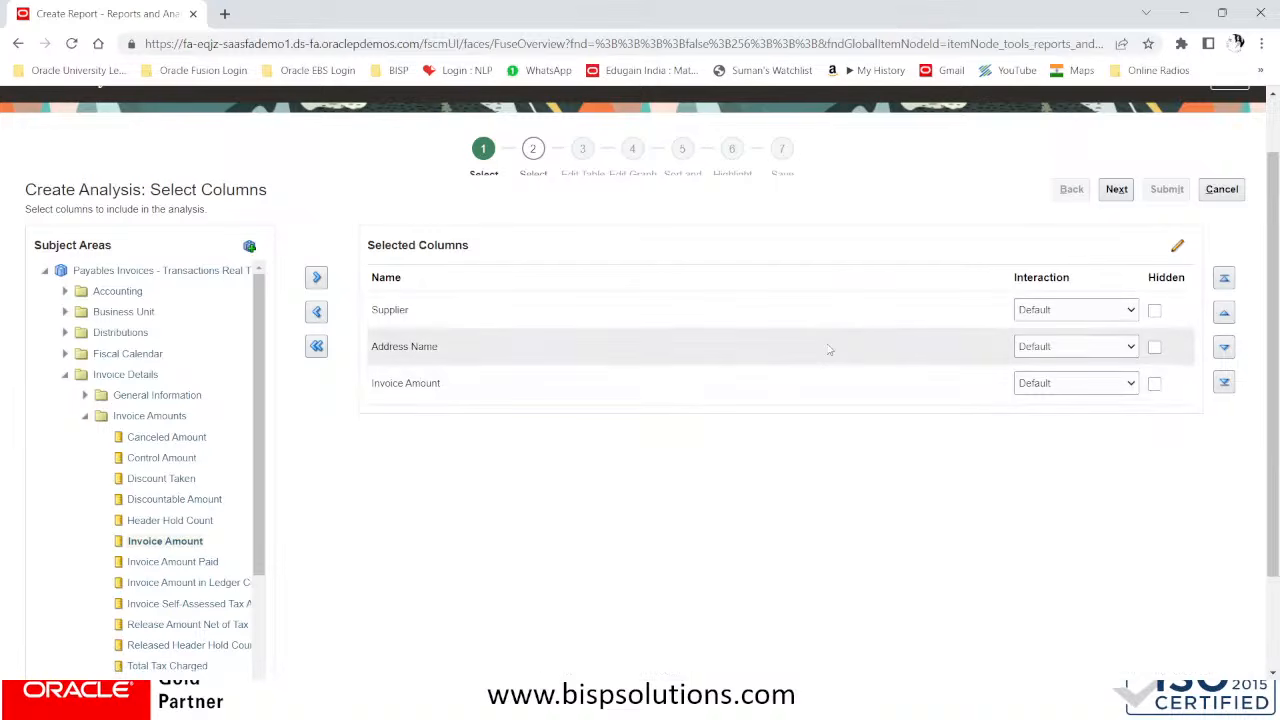
click(66, 378)
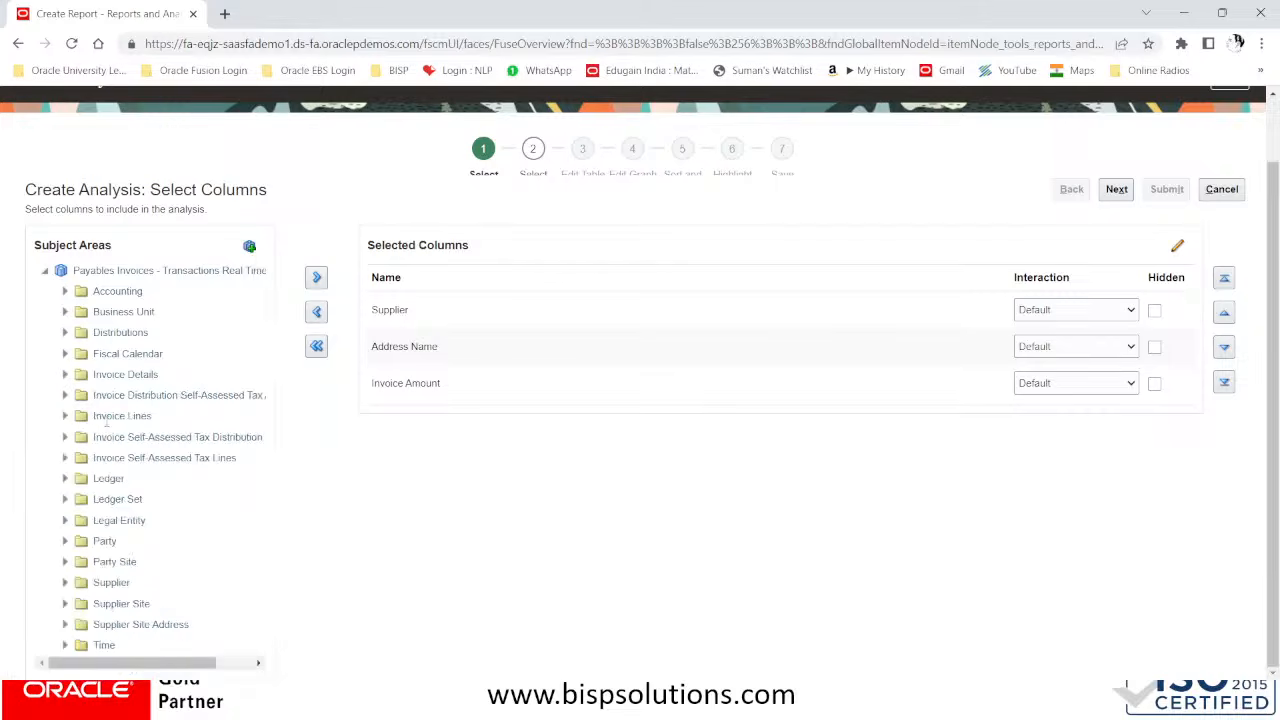
Proceed to view selection, enable the preview and set the table view to Table (recommended)
click(1120, 192)
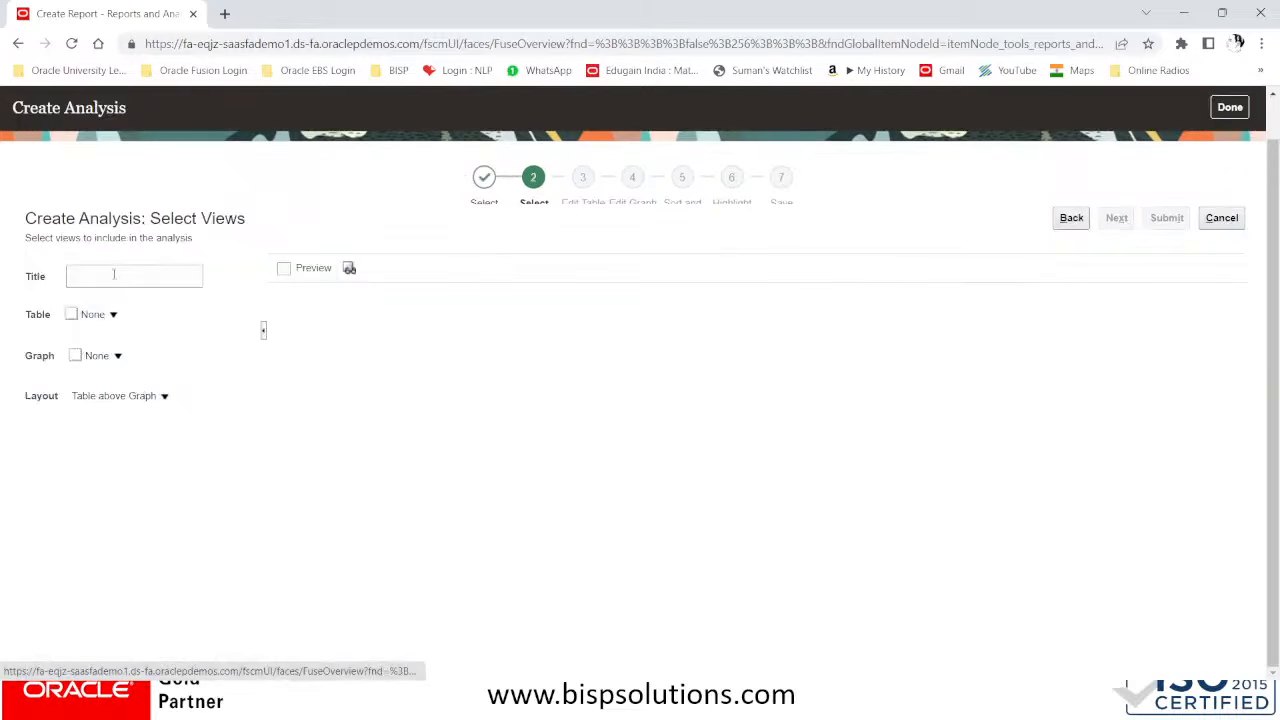
click(285, 269)
click(112, 316)
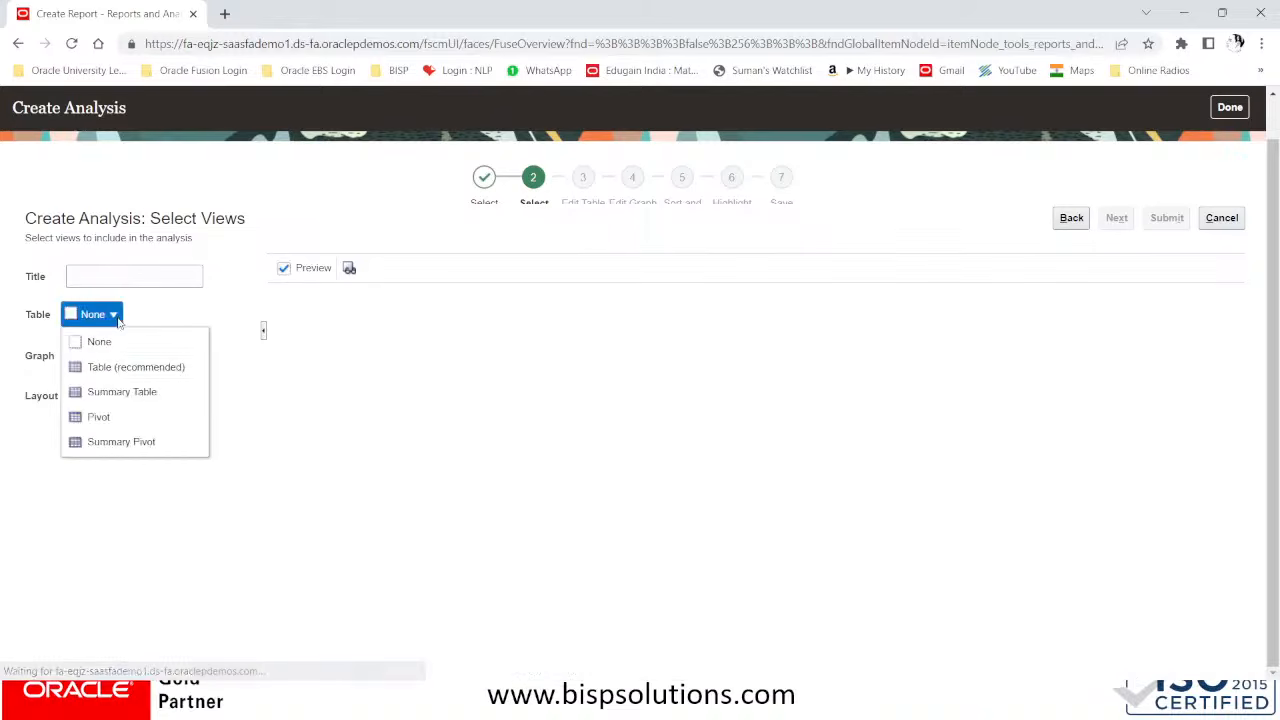
click(116, 369)
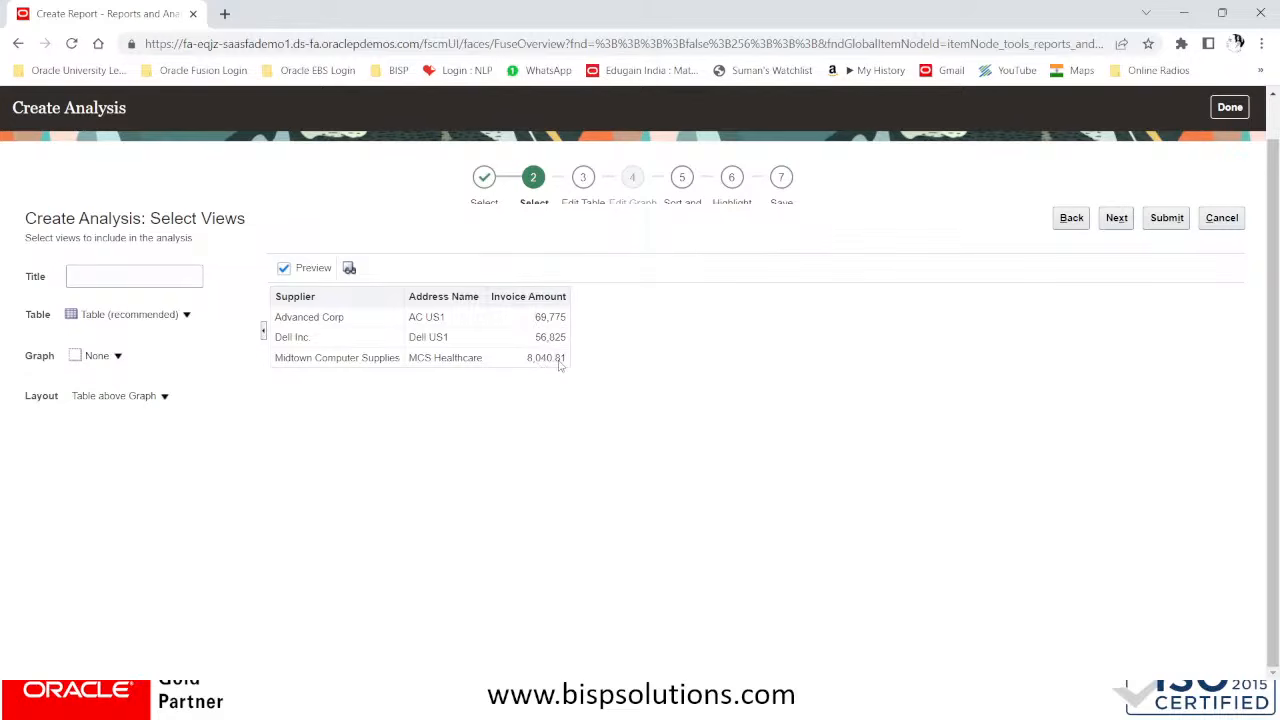
Try a Pie graph for the analysis and replace it with the Bar (recommended) graph
click(117, 357)
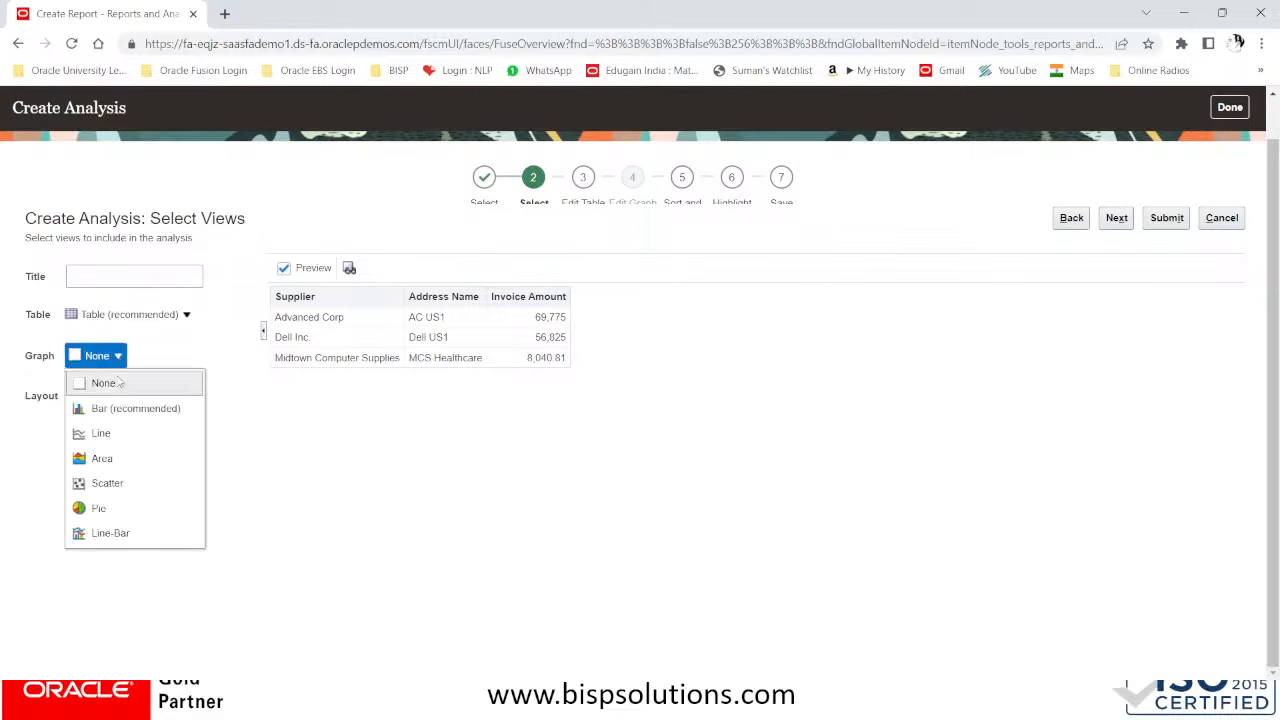
click(104, 509)
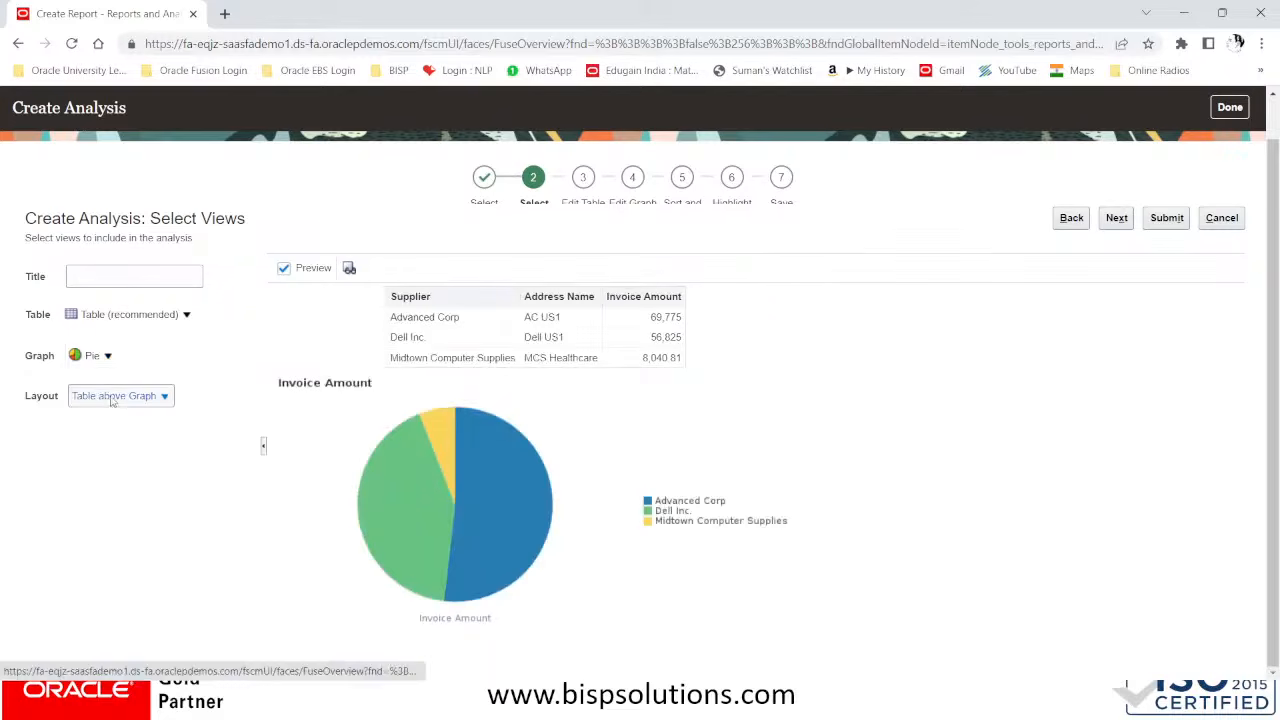
click(105, 357)
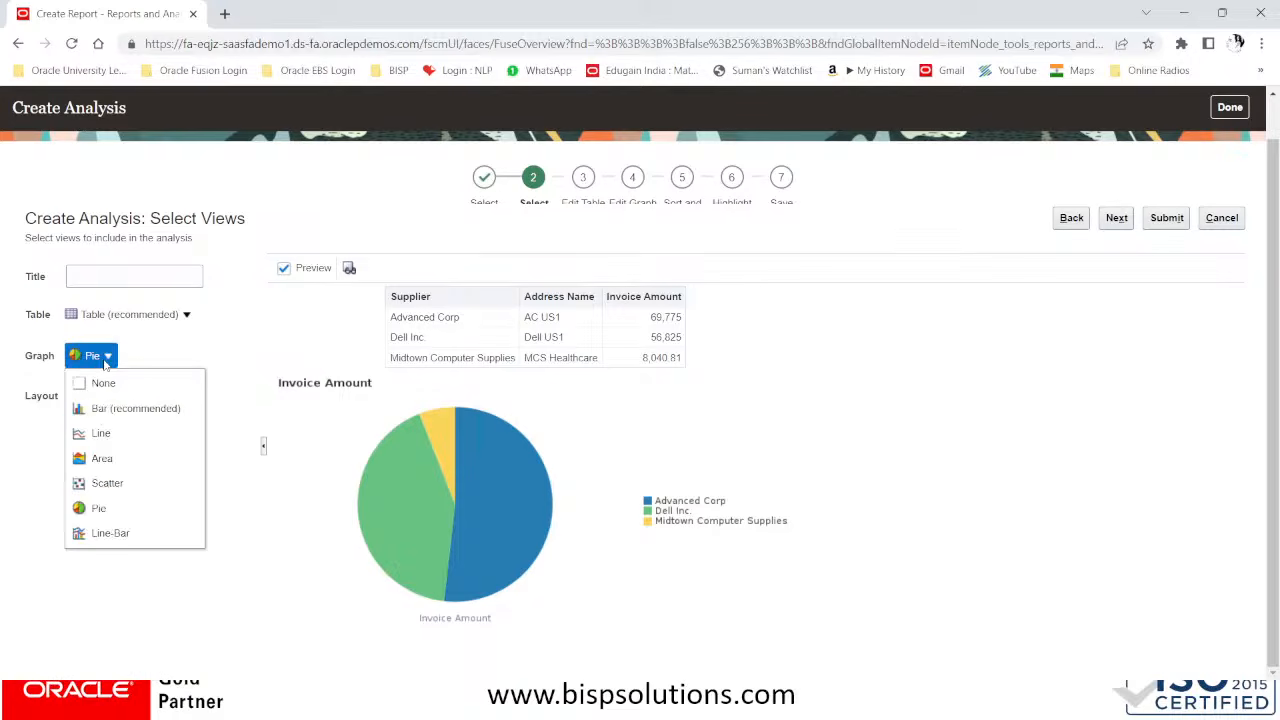
click(97, 412)
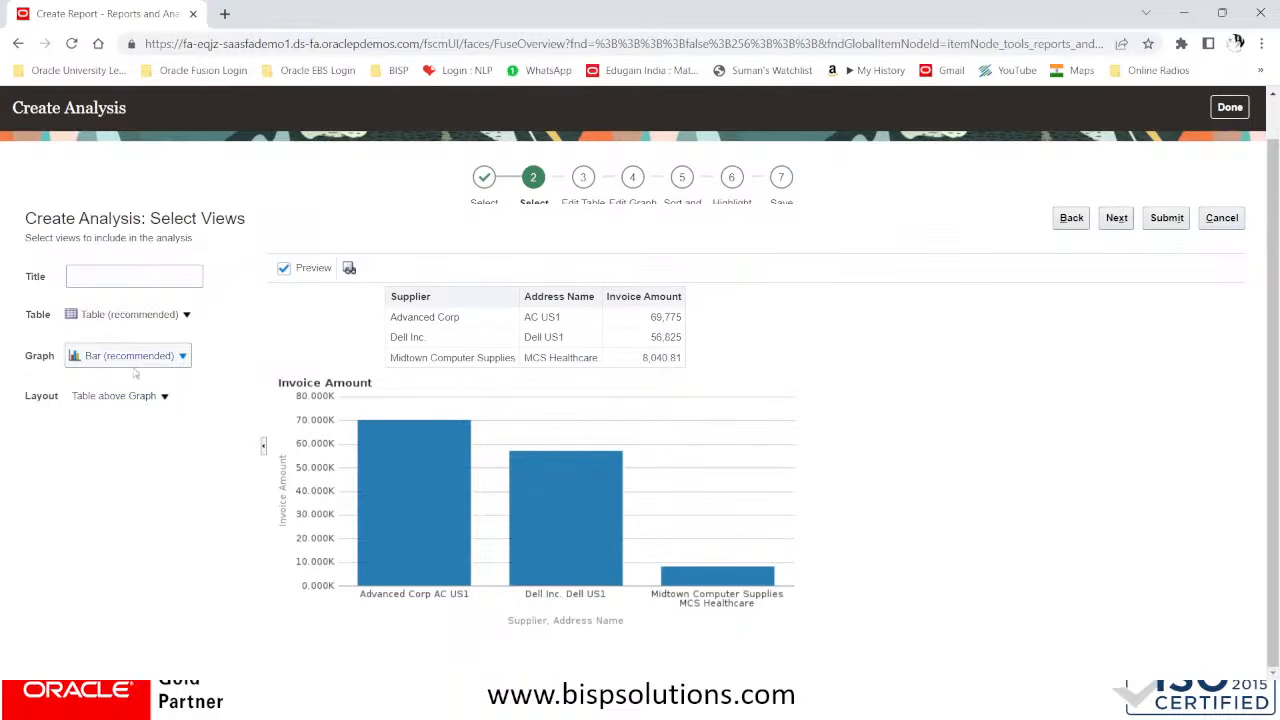
Try the Table above Graph and Table below Graph layouts, and set the layout to Table before Graph
click(146, 397)
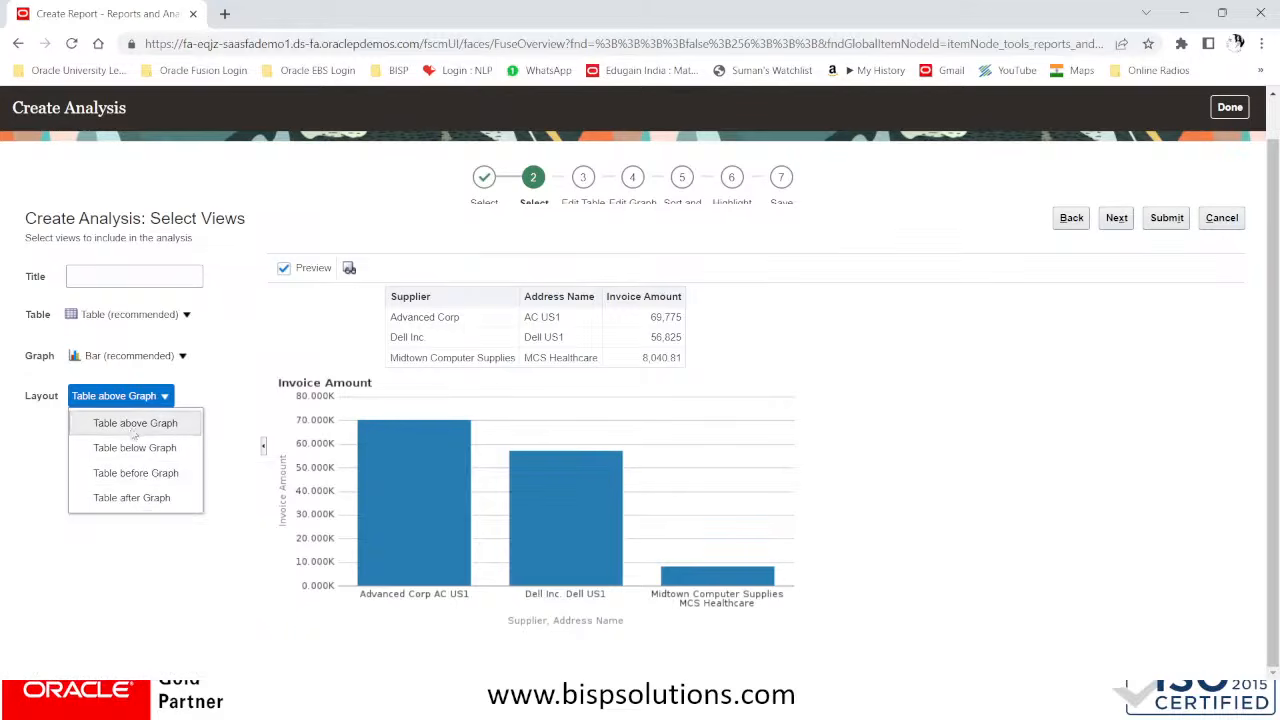
click(133, 427)
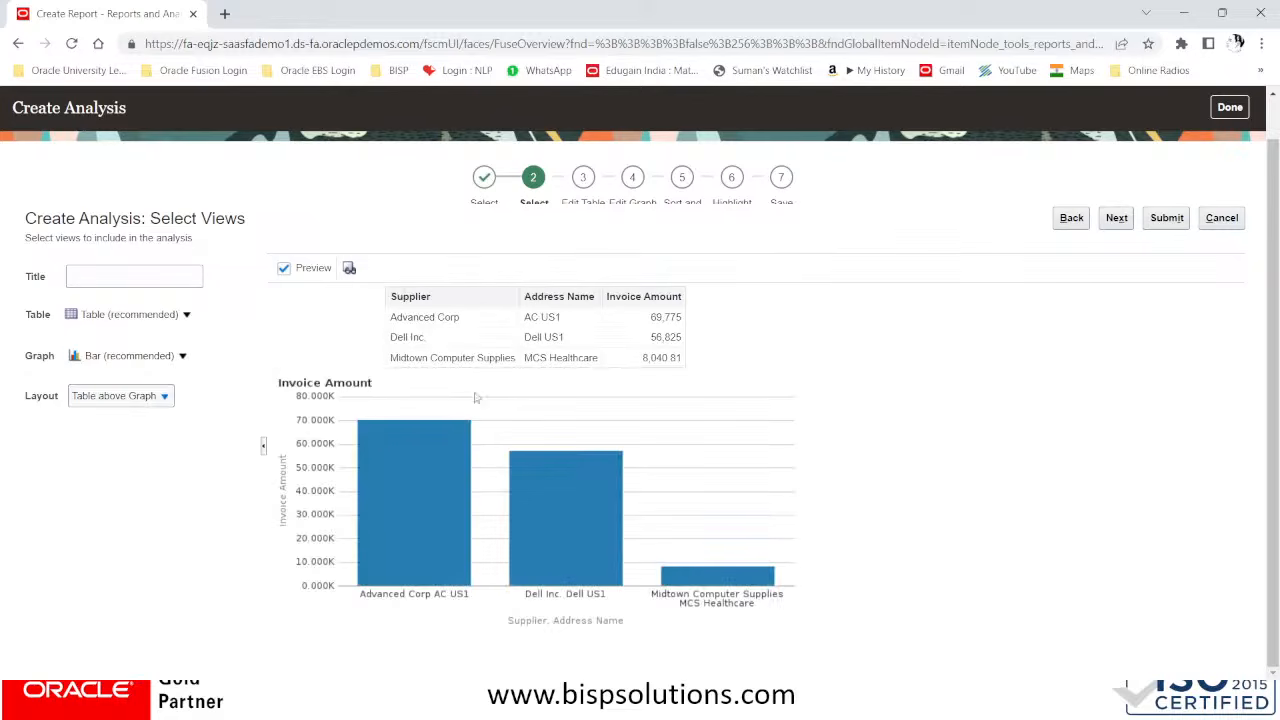
click(141, 399)
click(133, 448)
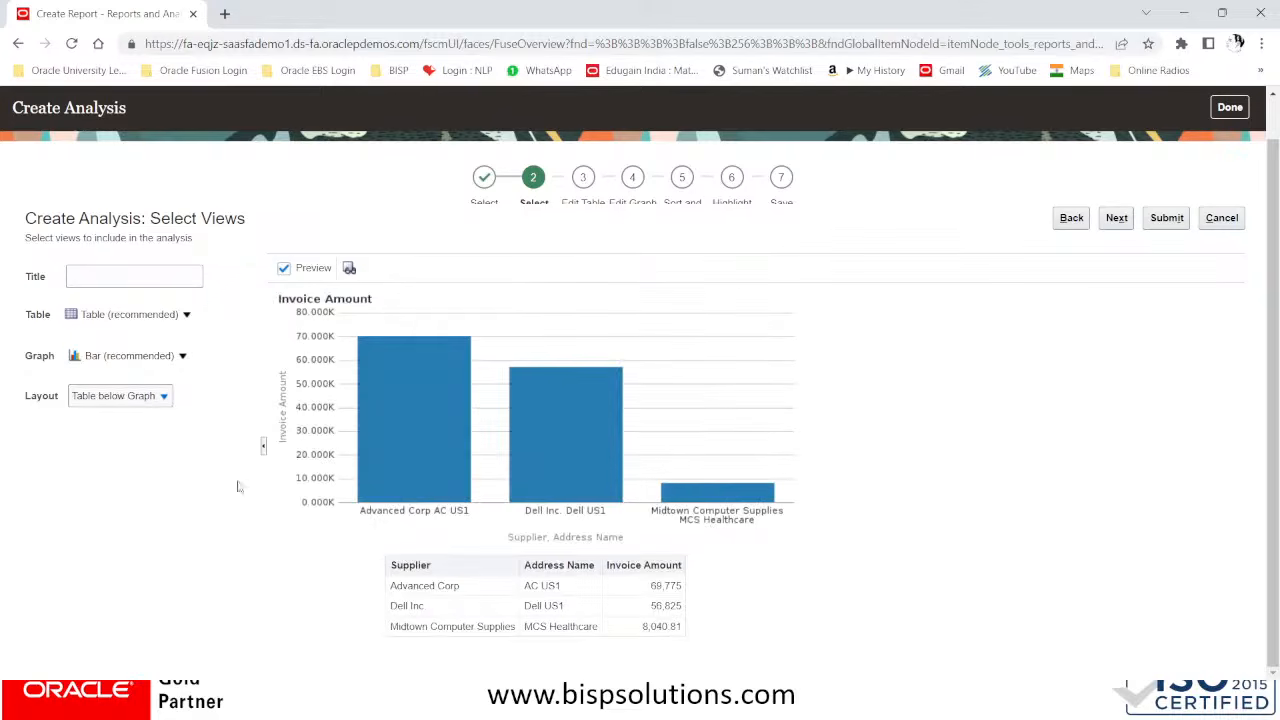
click(147, 402)
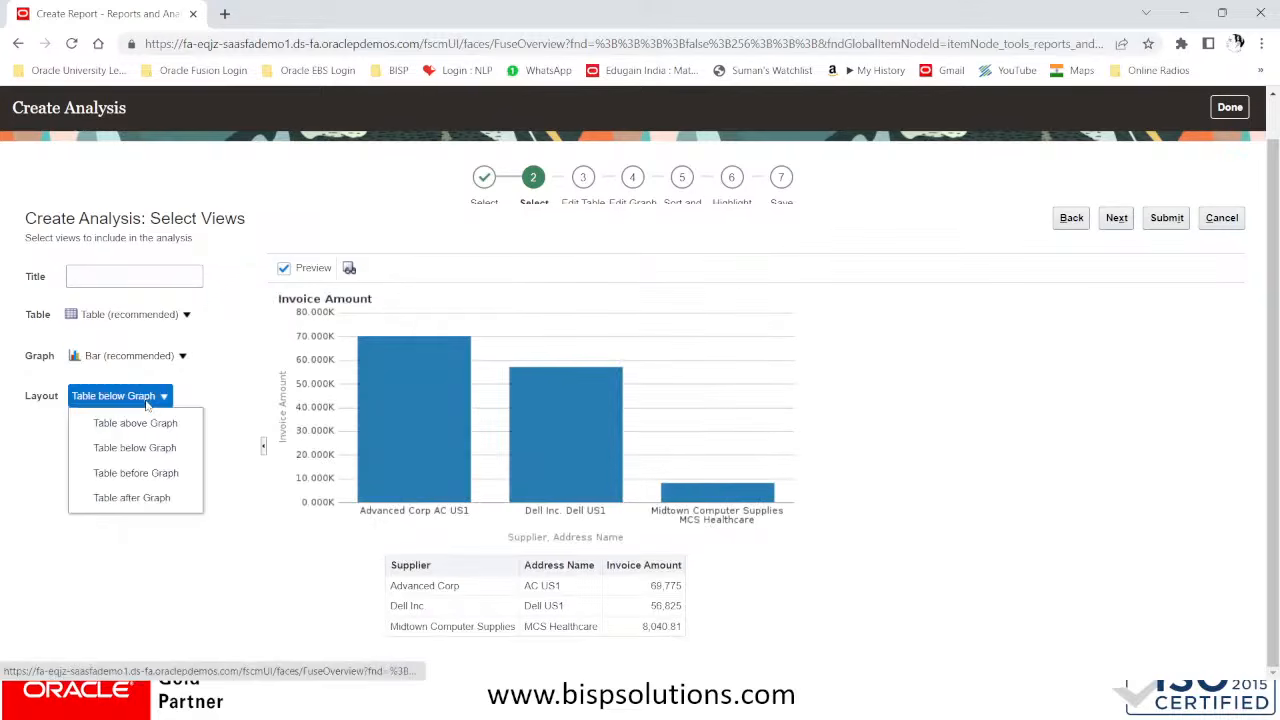
click(134, 473)
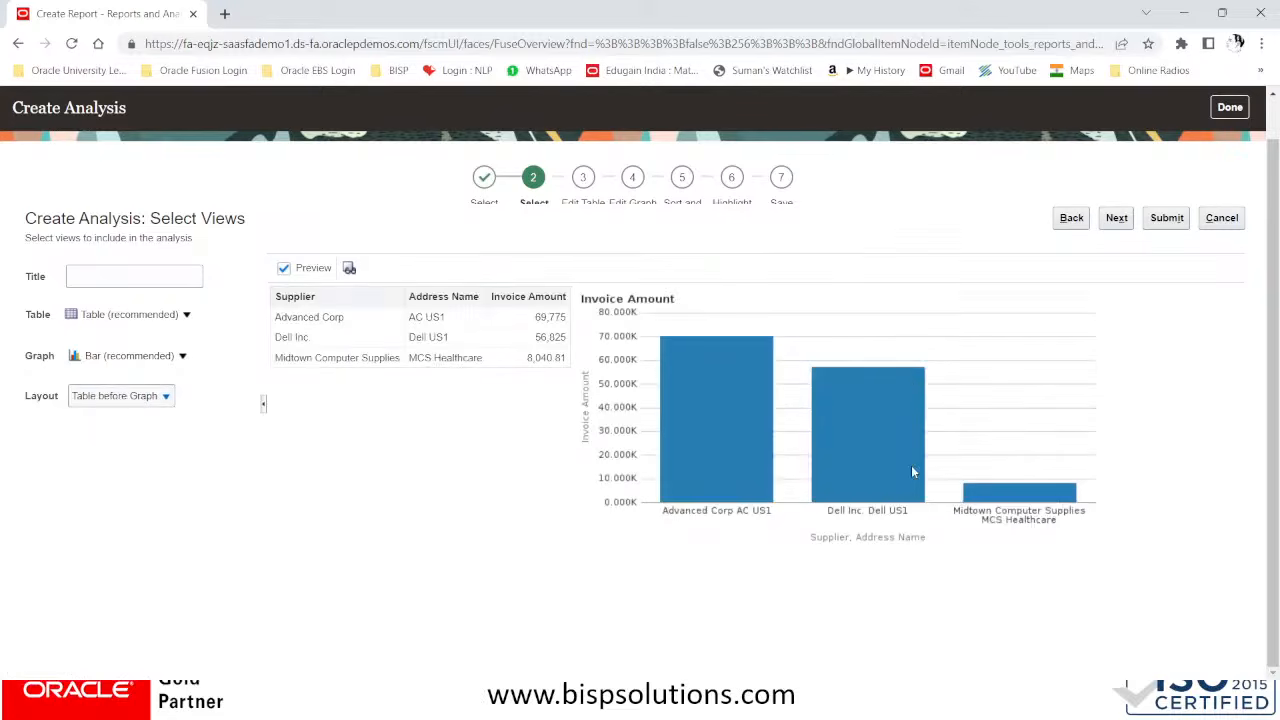
Set the analysis layout to Table after Graph and change the graph type to Pie
click(138, 398)
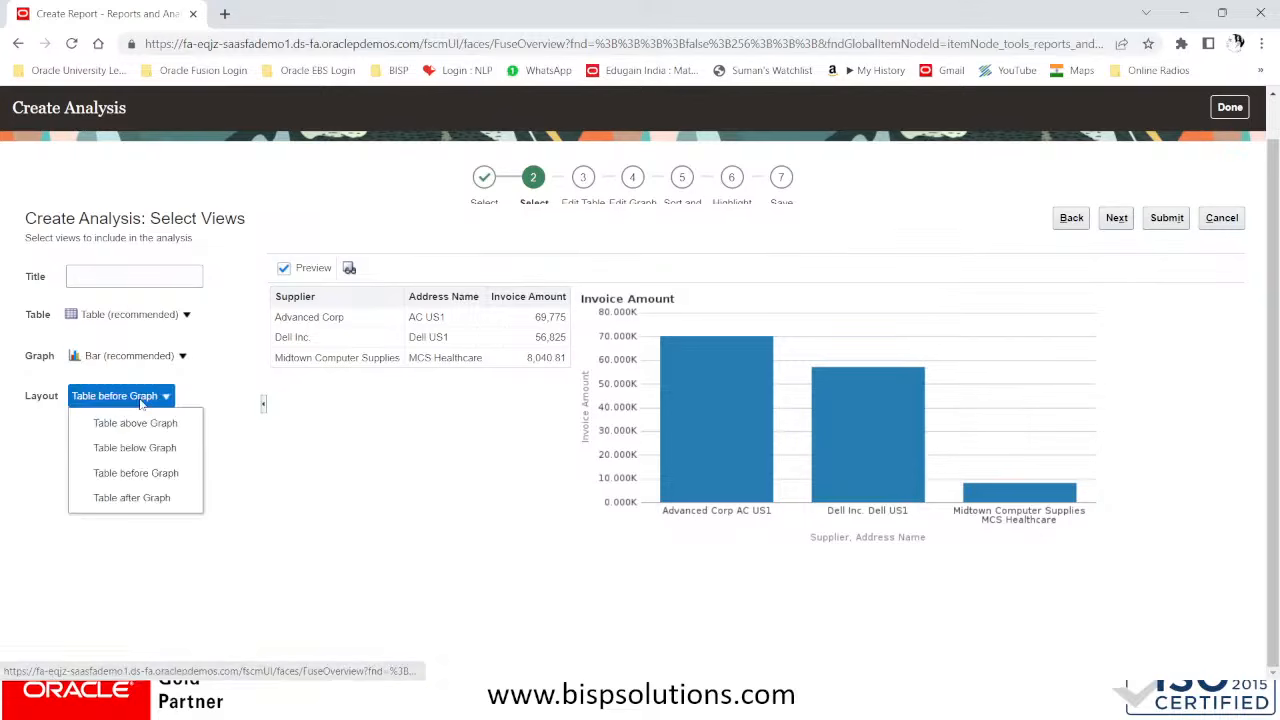
click(127, 501)
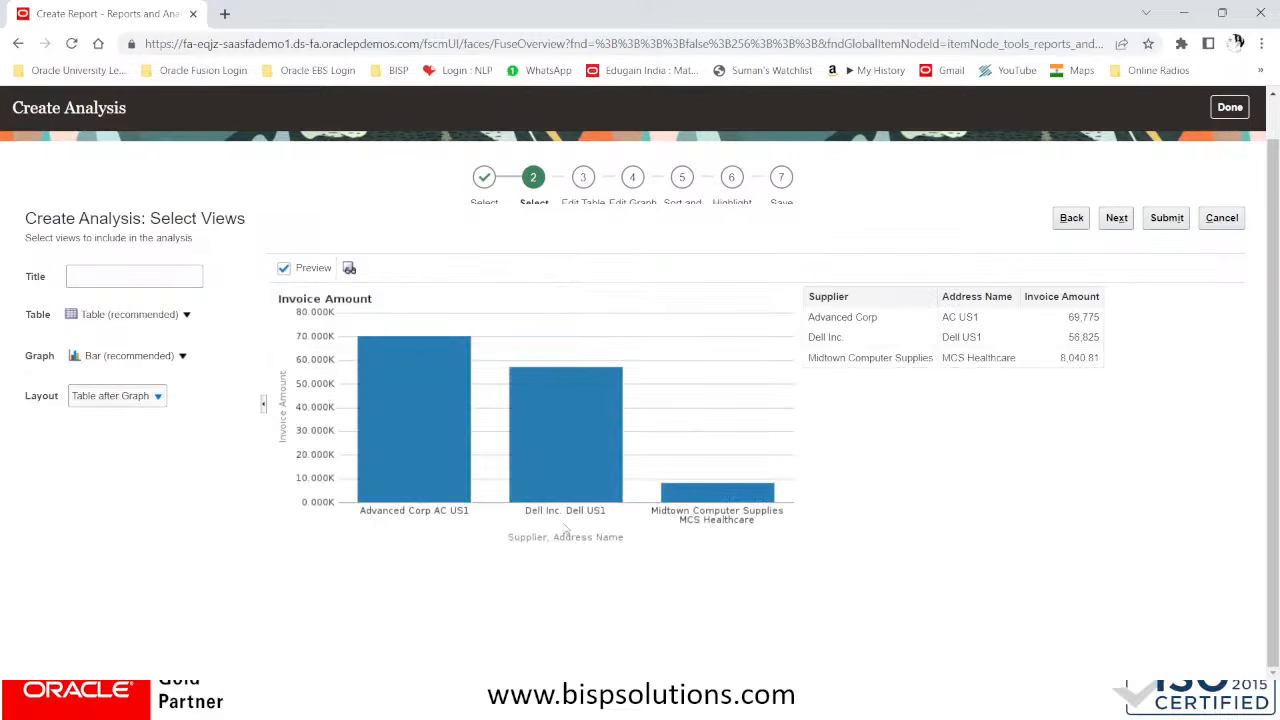
click(176, 357)
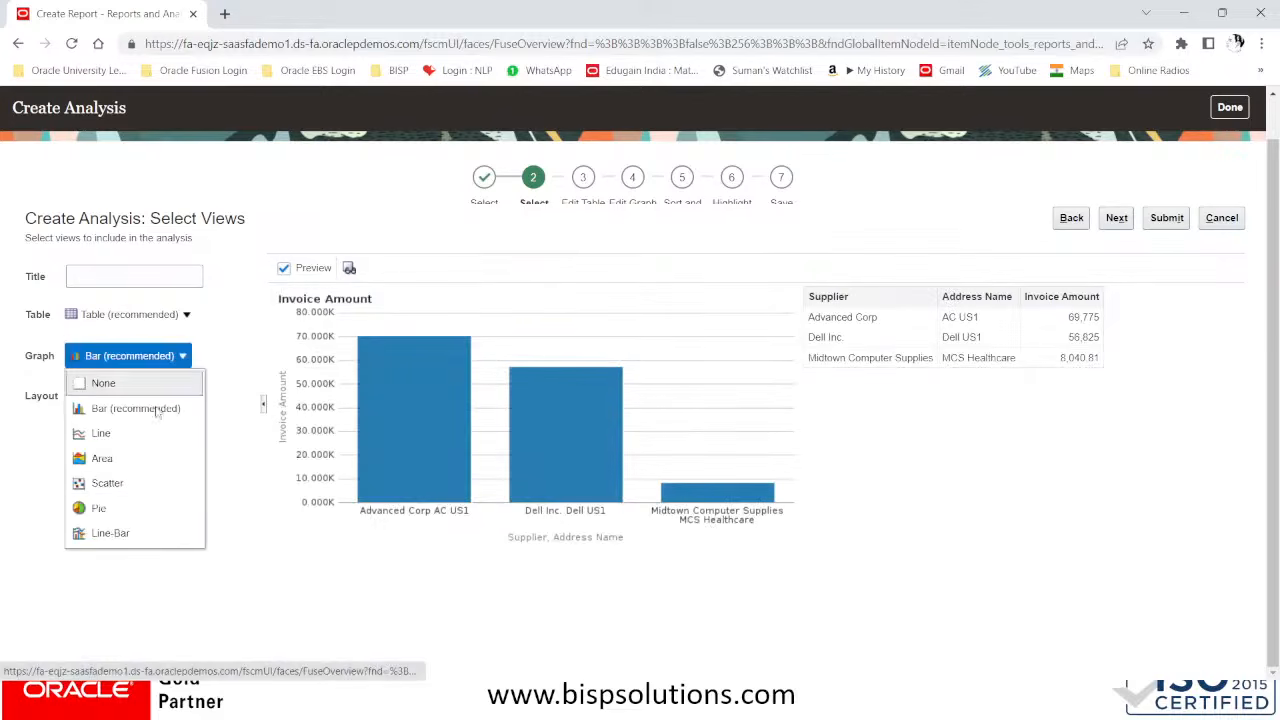
click(99, 508)
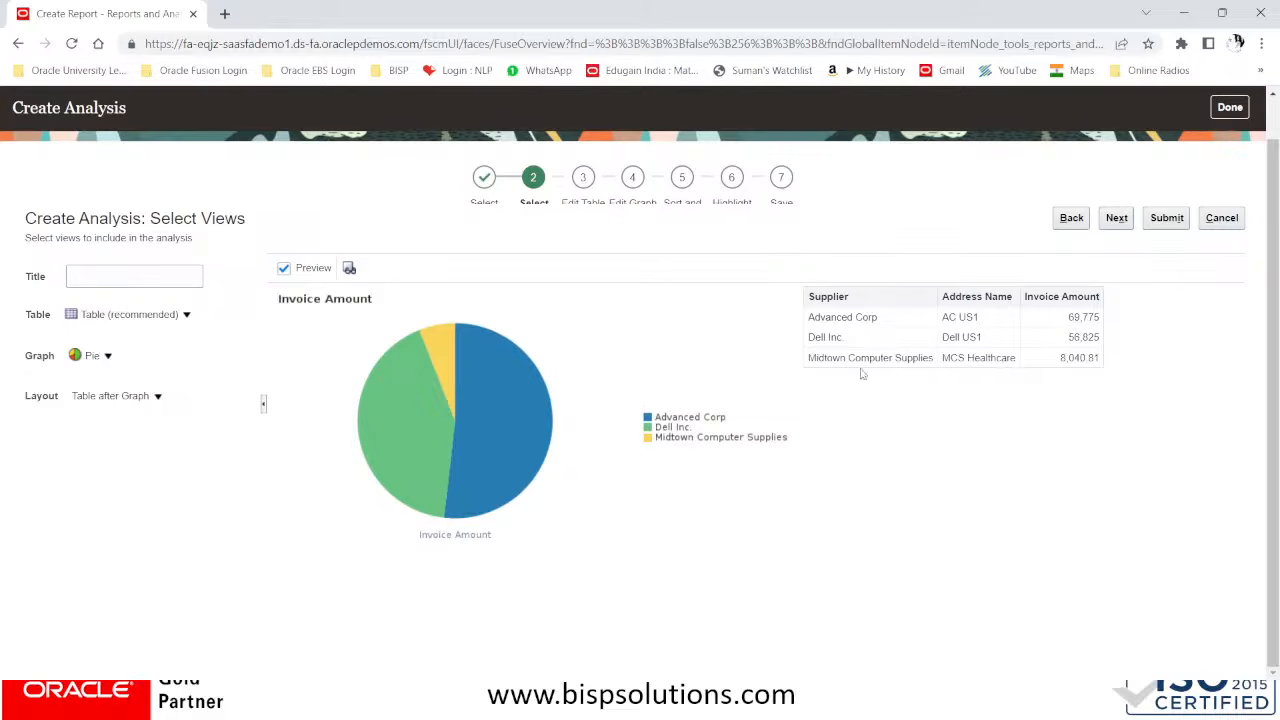
Title the analysis Supplier Summary and proceed to the table editing stage
click(141, 279)
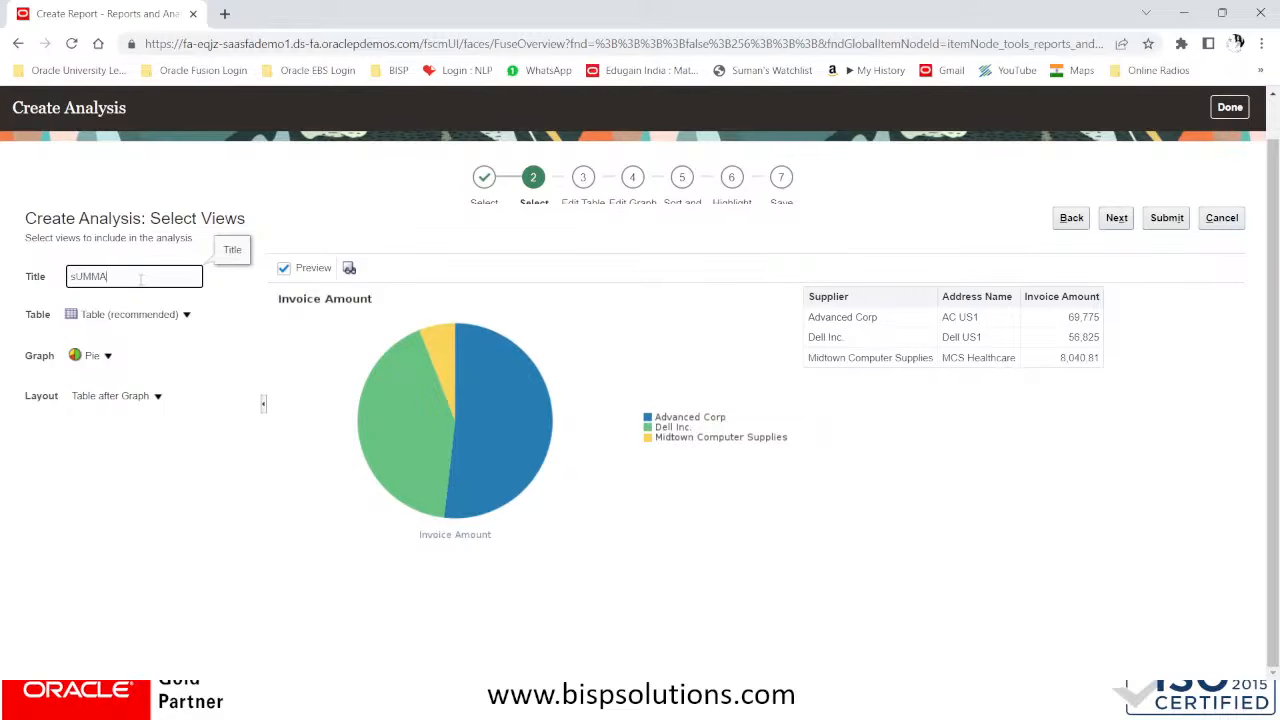
key(BackSpace)
key(Caps_Lock)
text(Supplier Summary)
click(1118, 218)
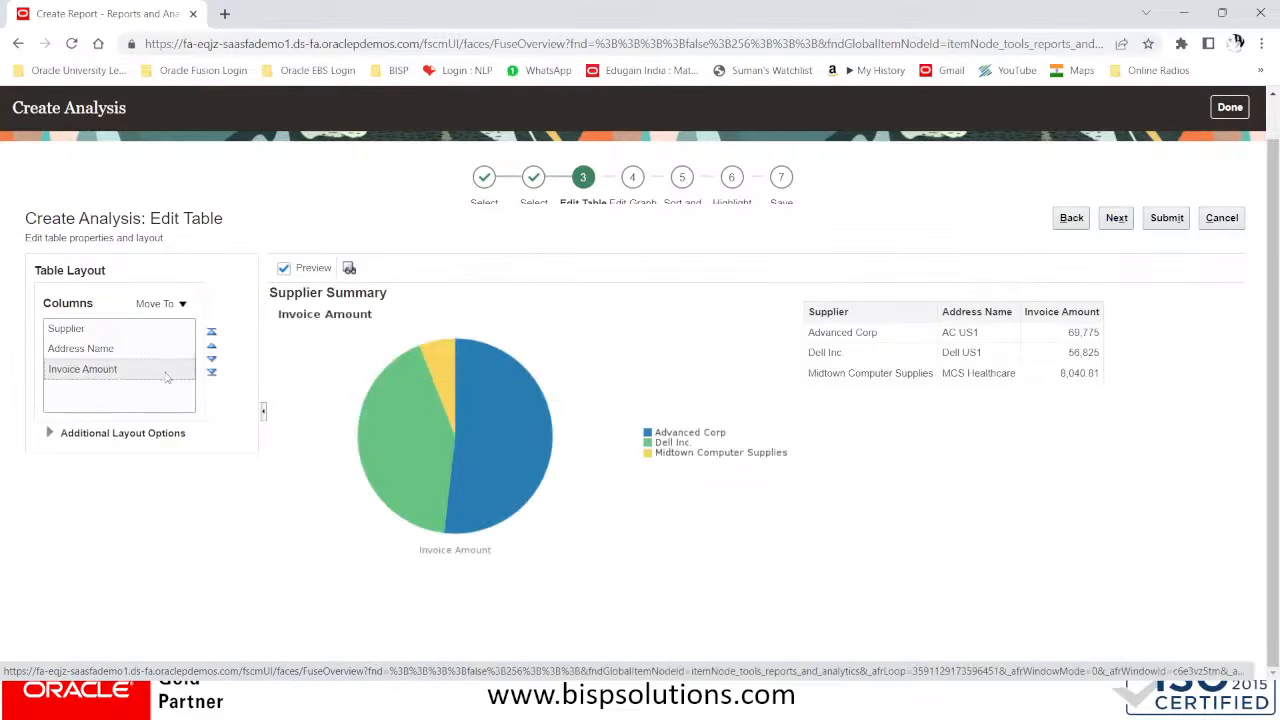
Expand the table's additional layout options for review and proceed to the graph editing stage
click(49, 433)
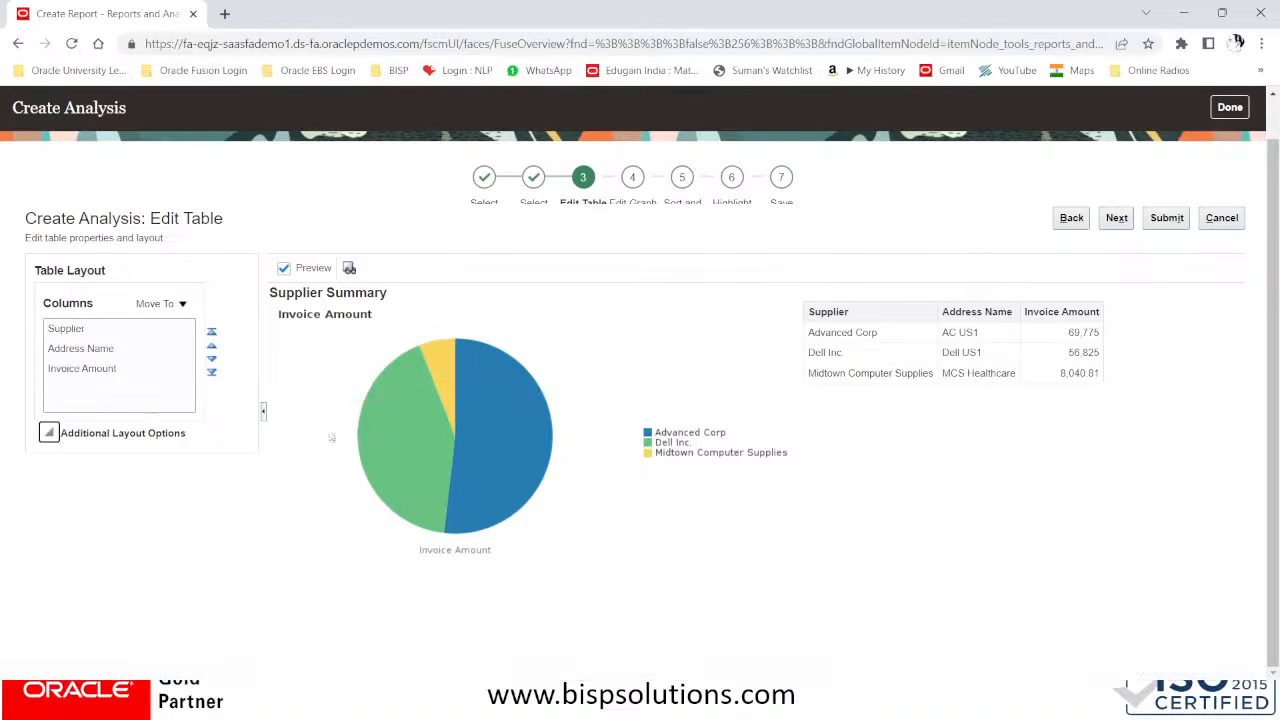
scroll(200, 402, down, 1)
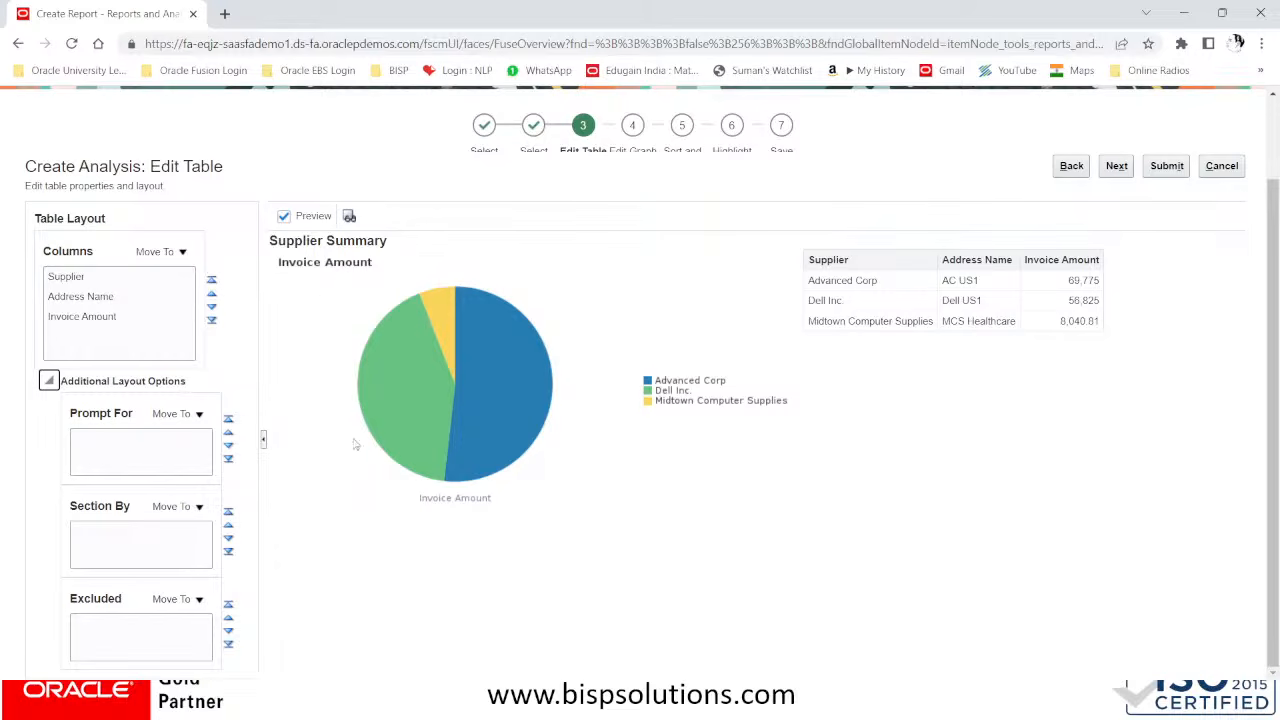
scroll(598, 311, up, 1)
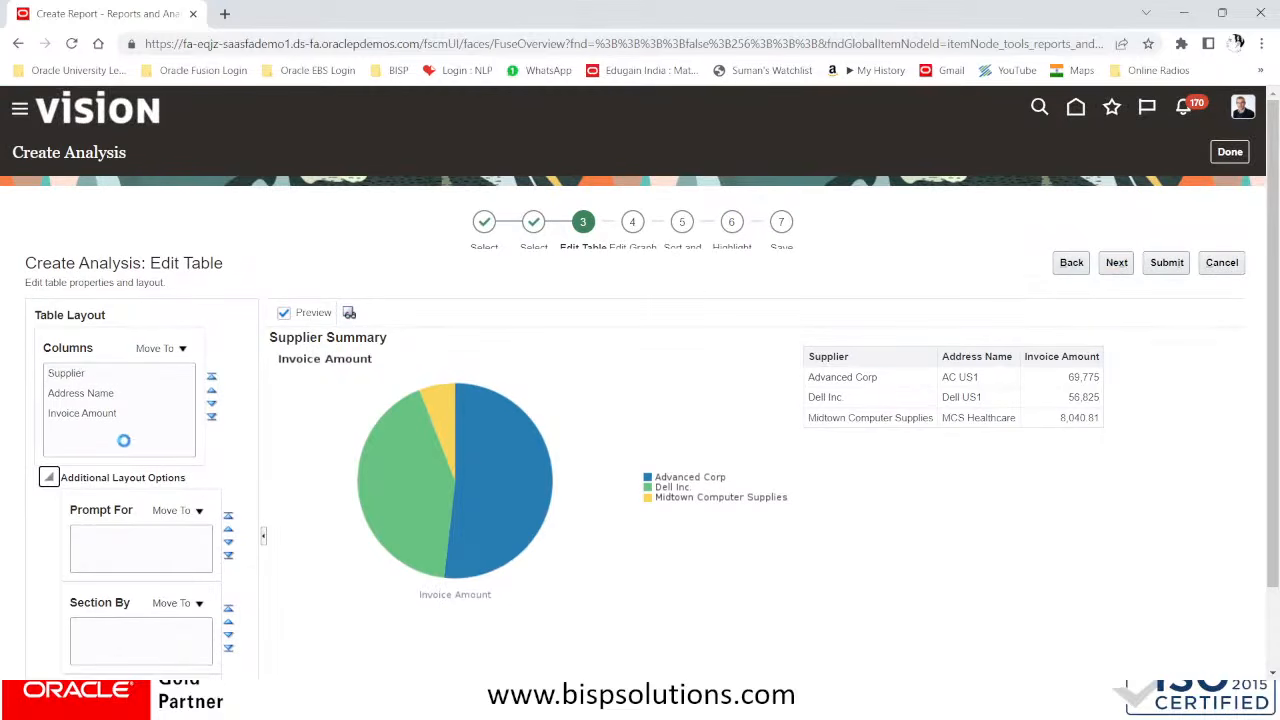
scroll(145, 541, down, 1)
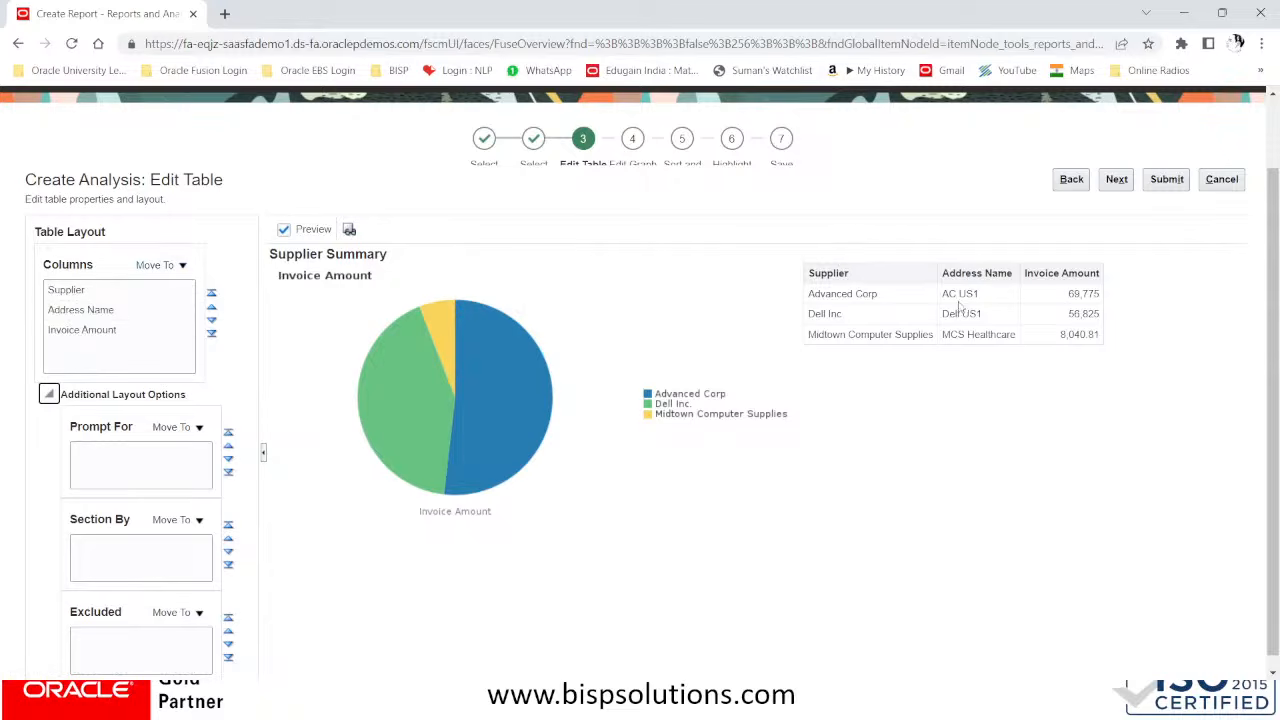
click(1118, 182)
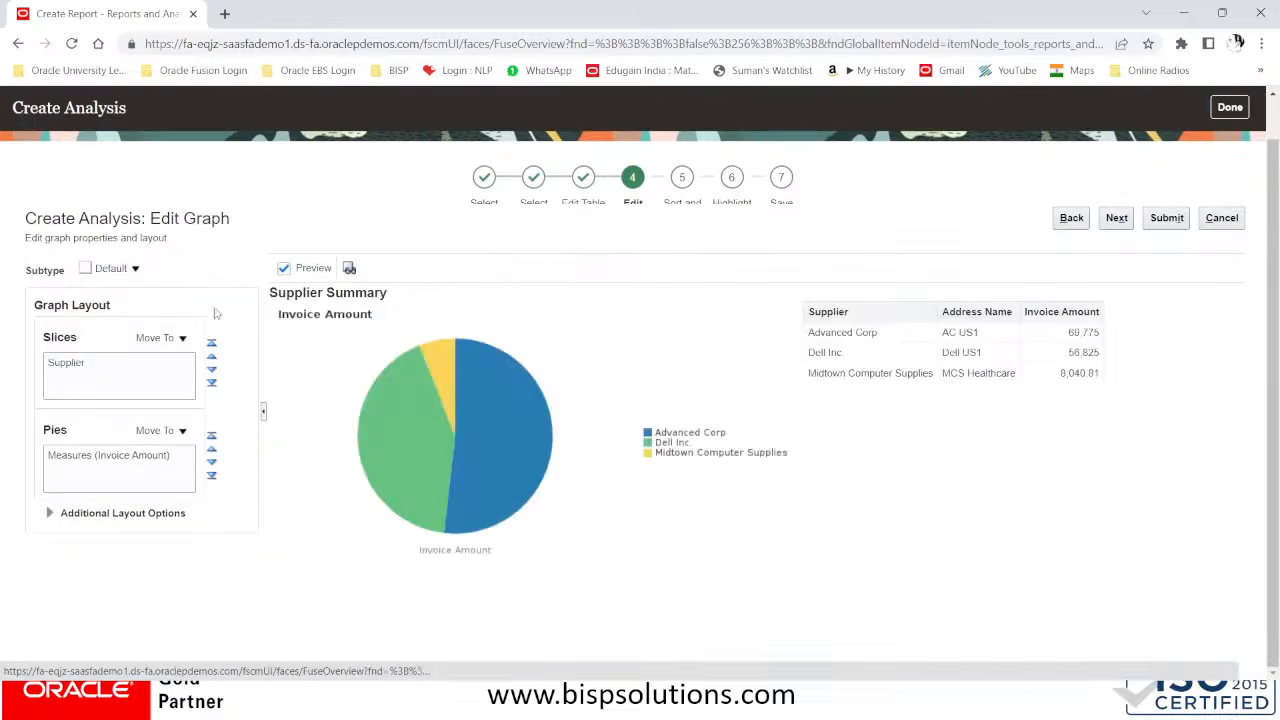
Examine the pie graph's subtype choices and its additional layout options, including prompt, section and excluded columns
click(126, 269)
click(127, 271)
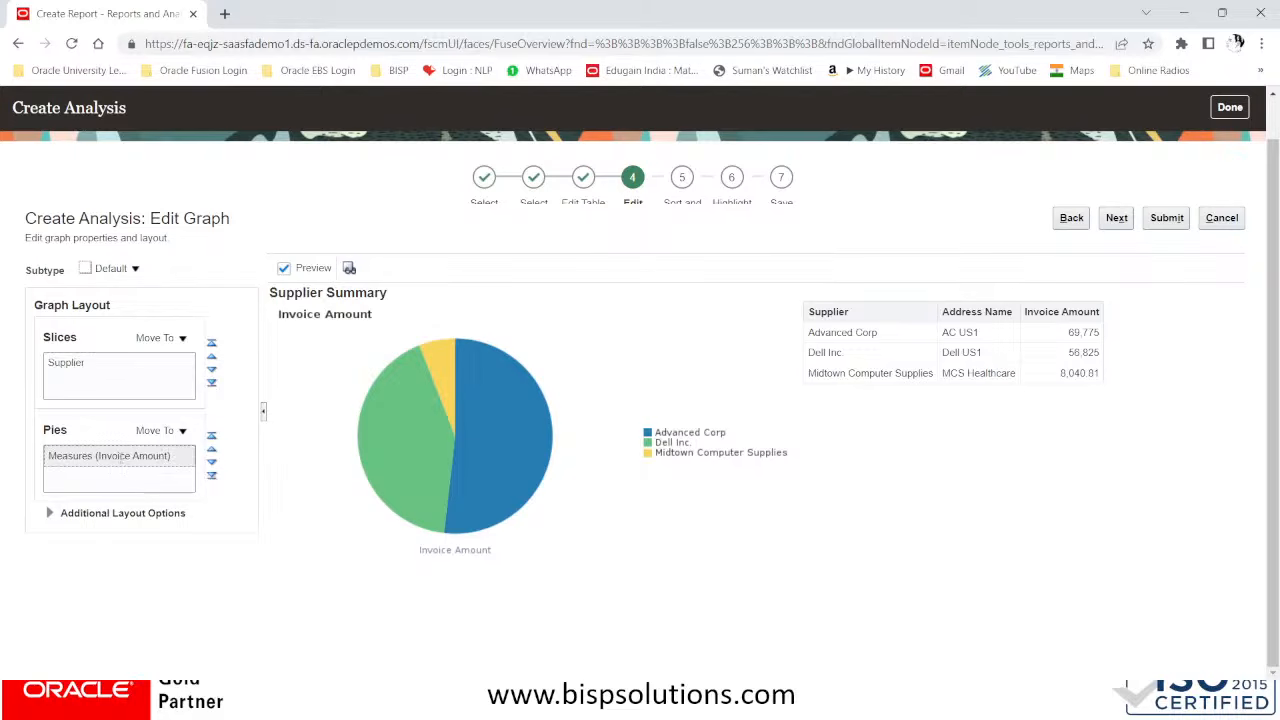
click(50, 513)
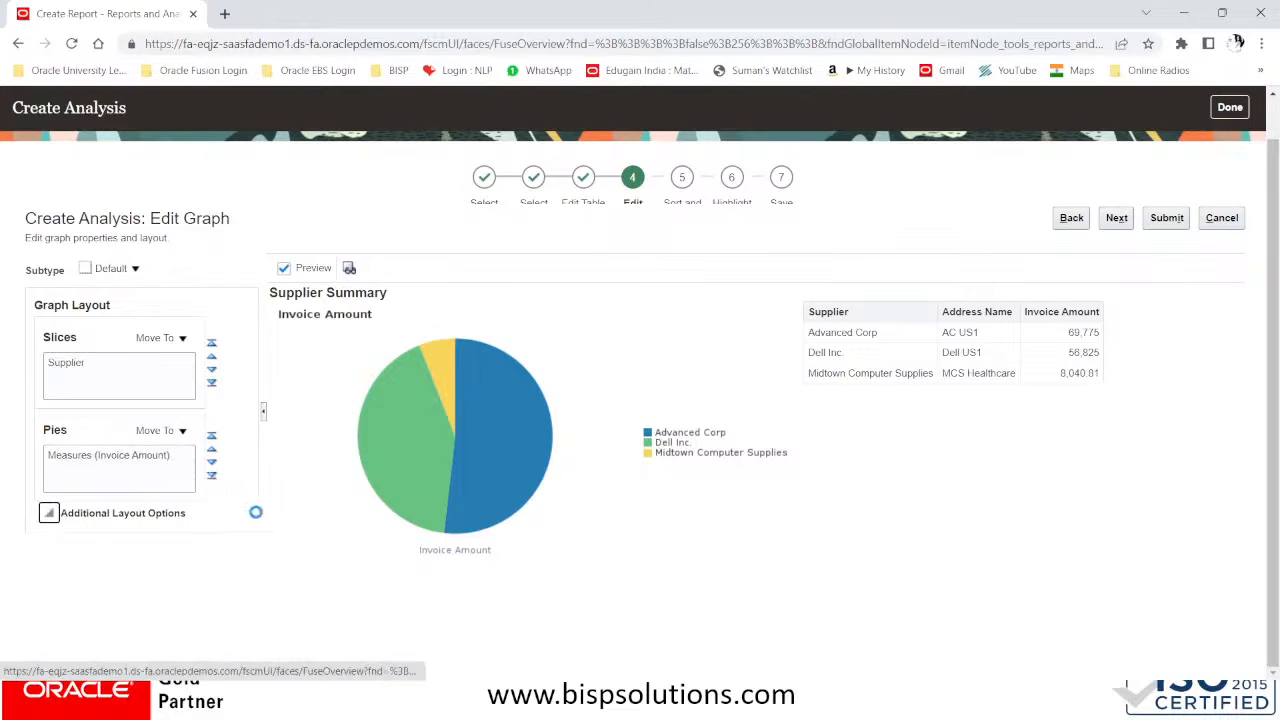
scroll(273, 513, down, 3)
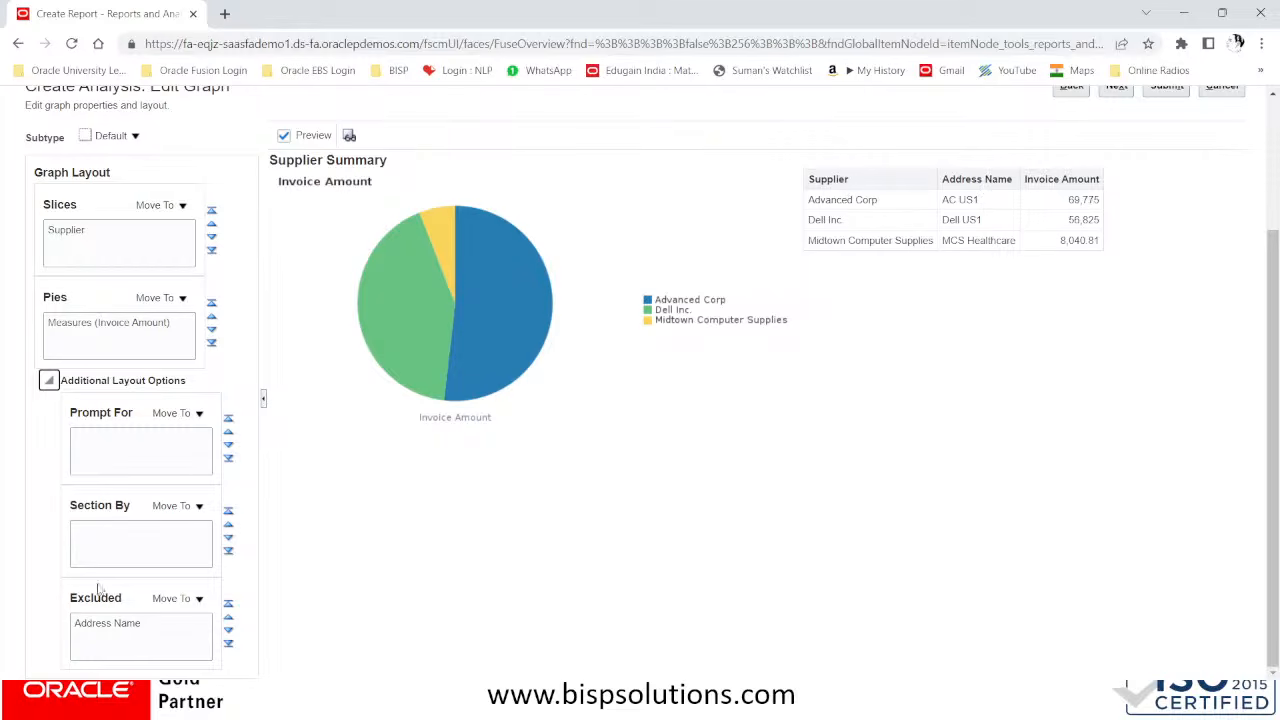
scroll(578, 303, up, 3)
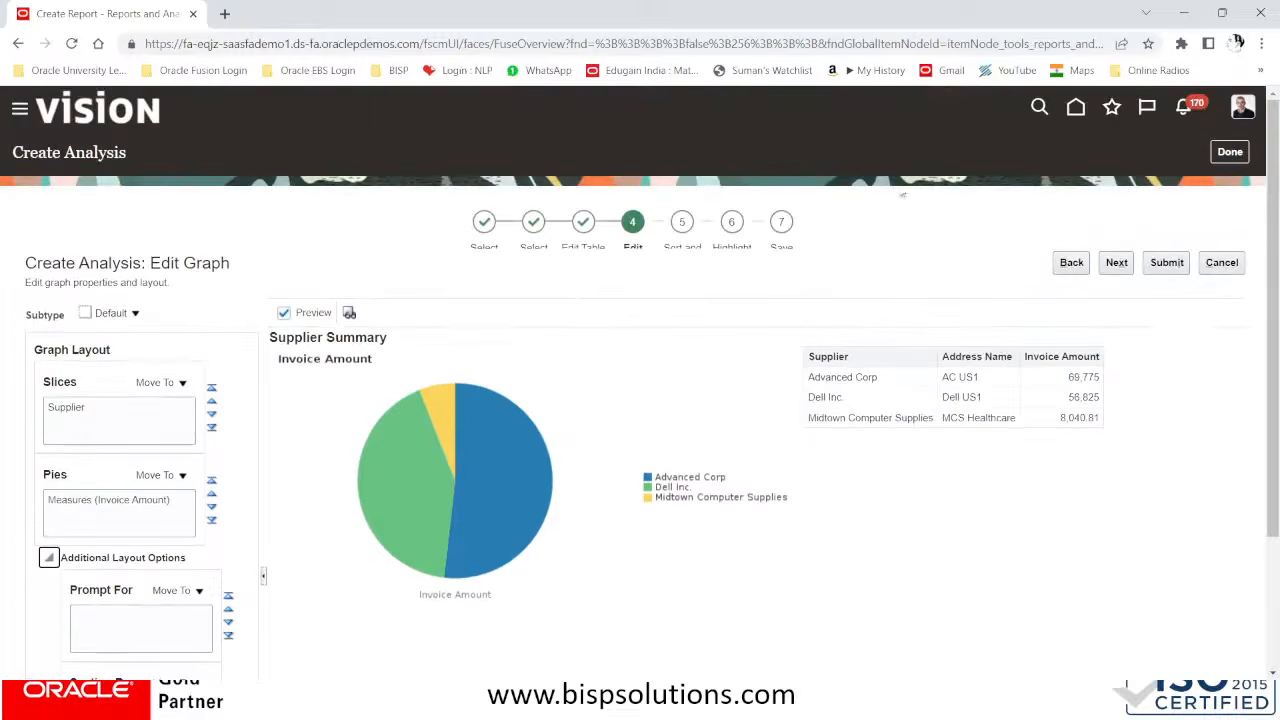
Advance past sorting, filtering and highlighting to the save stage without adding any rules
click(1122, 264)
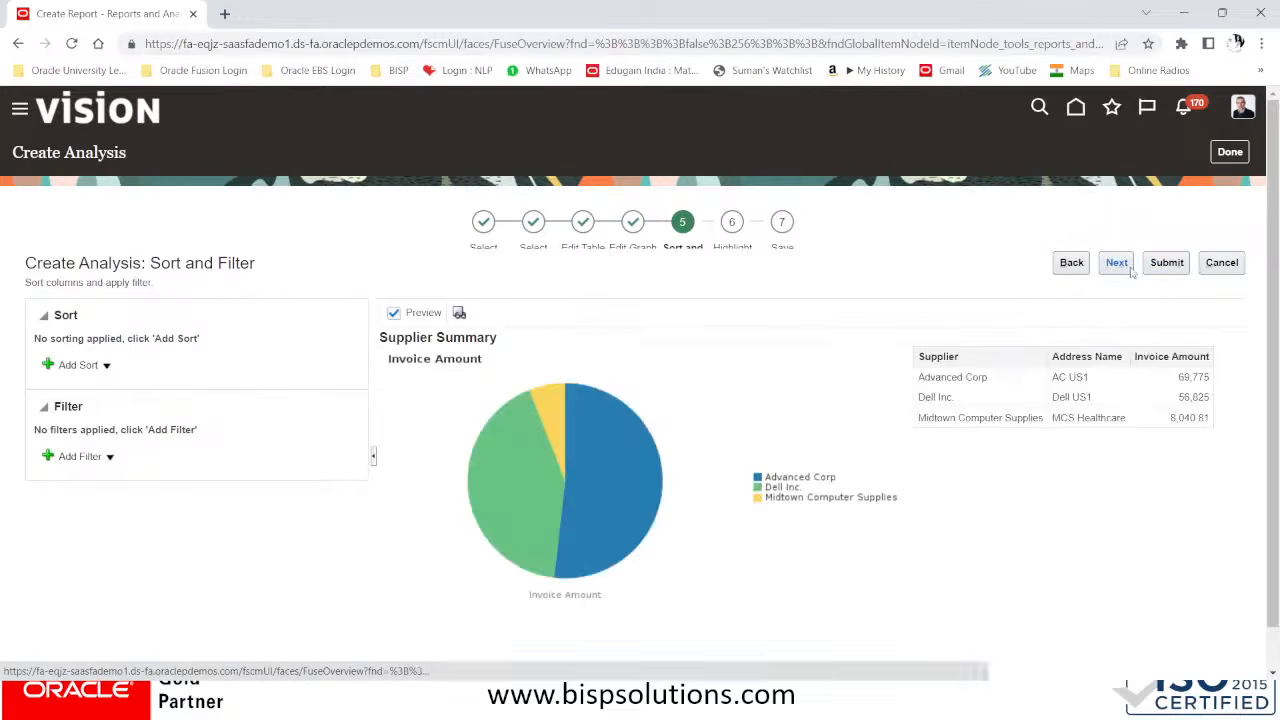
click(1122, 264)
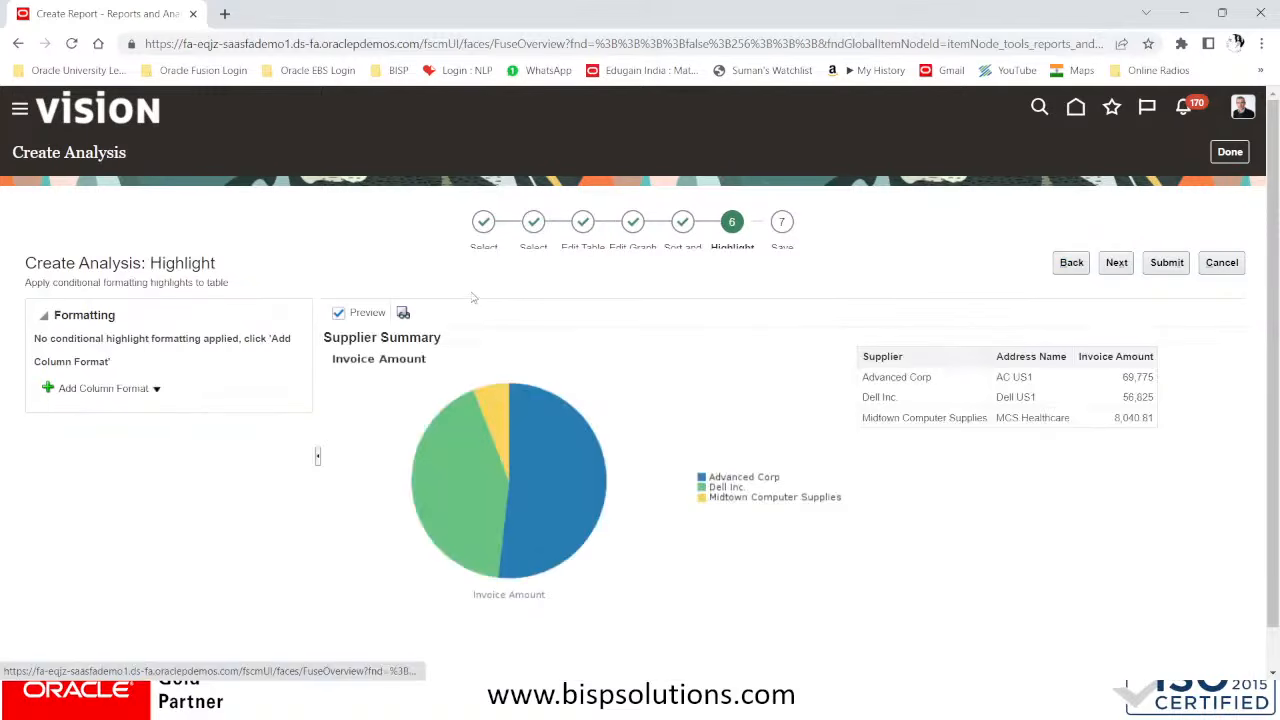
click(1117, 263)
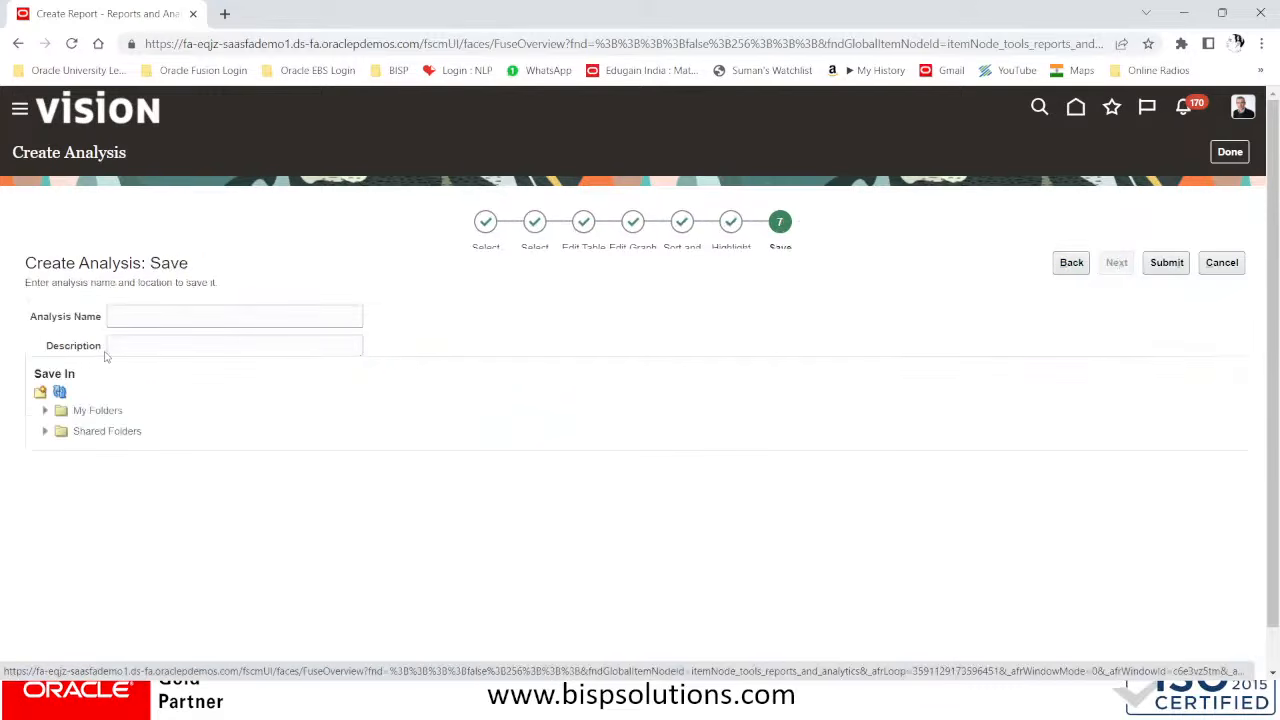
Expand the Custom folder under Shared Folders in the save location tree
click(45, 437)
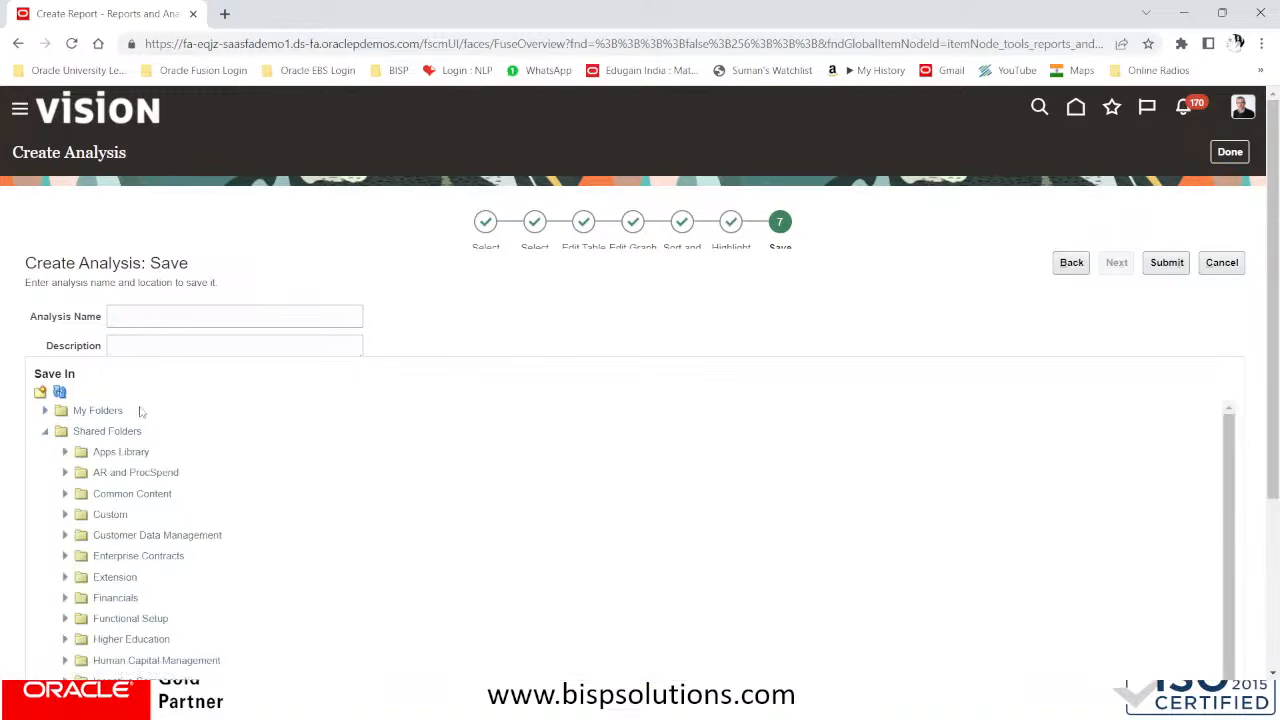
scroll(115, 508, down, 2)
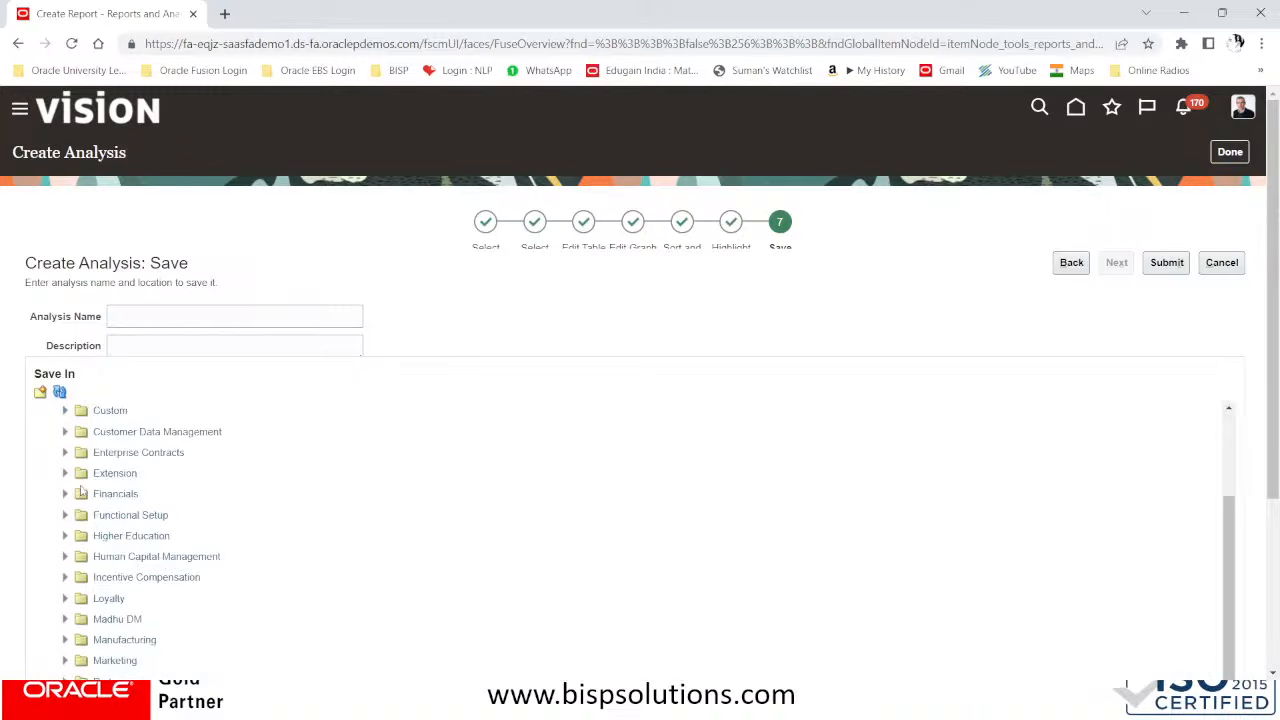
click(65, 412)
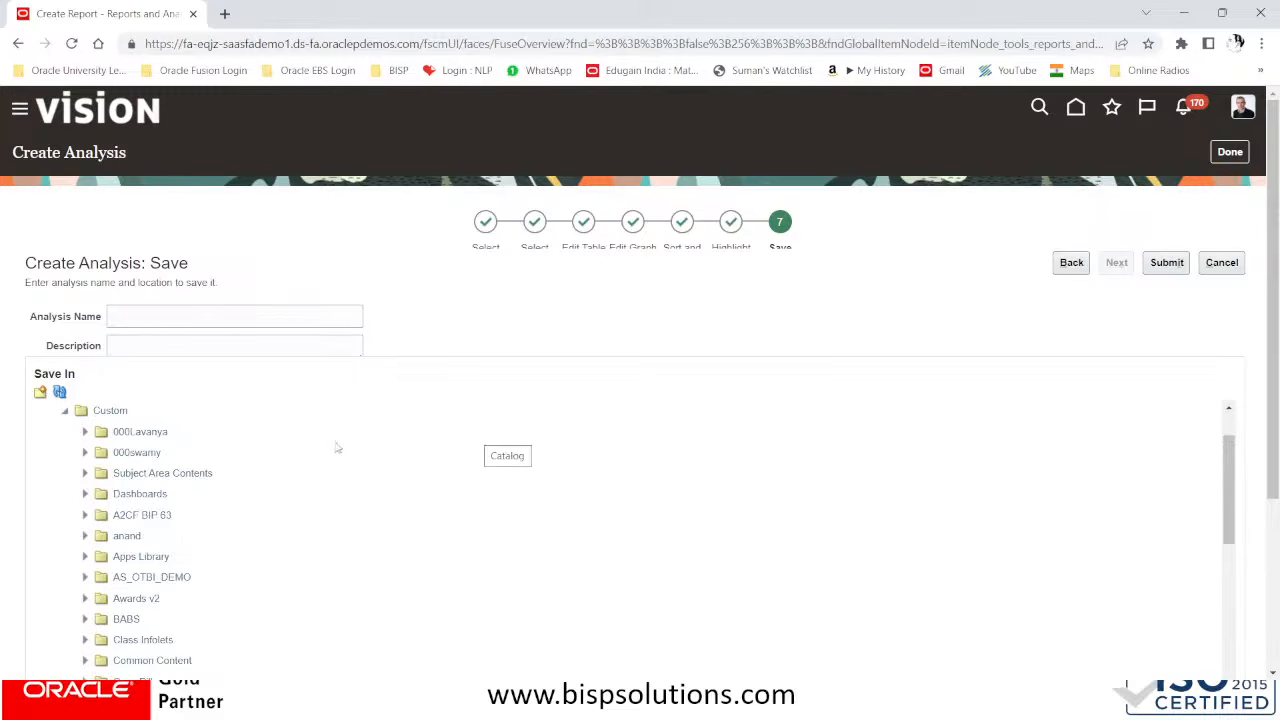
scroll(319, 505, down, 2)
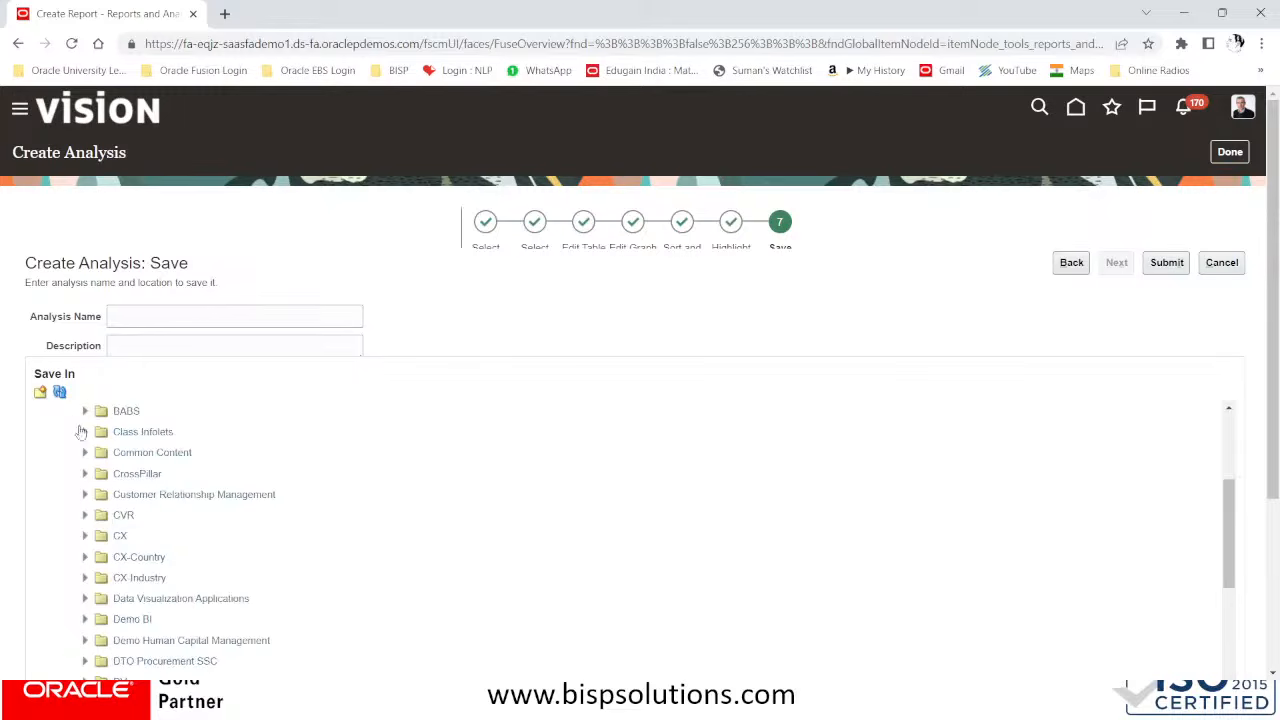
Try to create a folder named Demo Supplier Folder without selecting a parent location
click(40, 392)
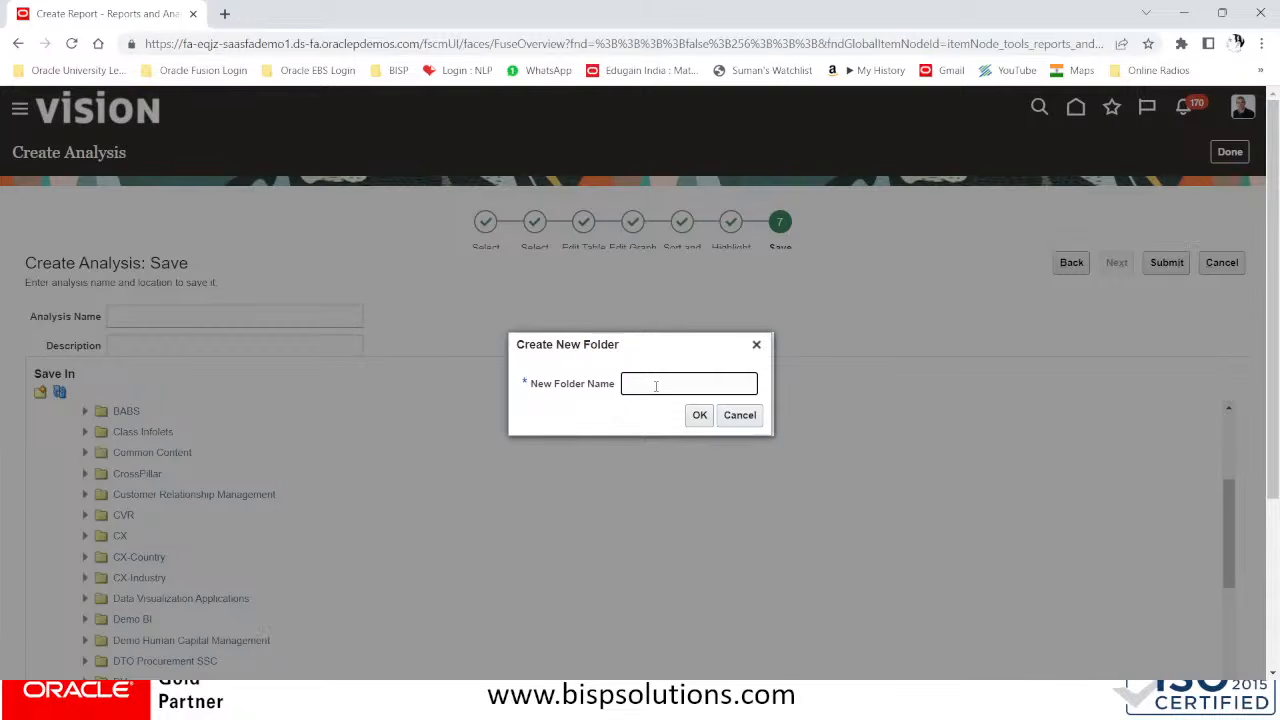
text(De)
text(mo)
text( Suppl)
text(ier)
text( Reop)
key(BackSpace)
key(BackSpace)
text(r)
text( R)
text(loder)
key(BackSpace)
key(BackSpace)
key(BackSpace)
key(BackSpace)
text(olde)
click(701, 416)
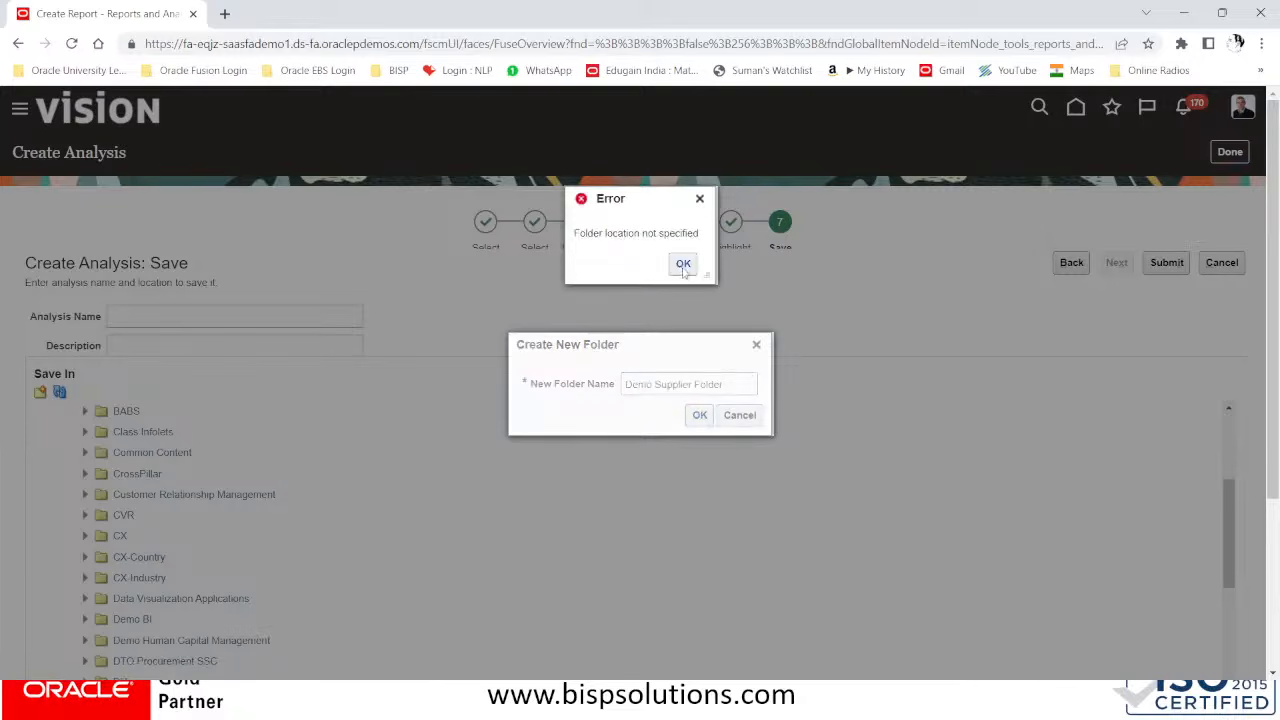
click(682, 265)
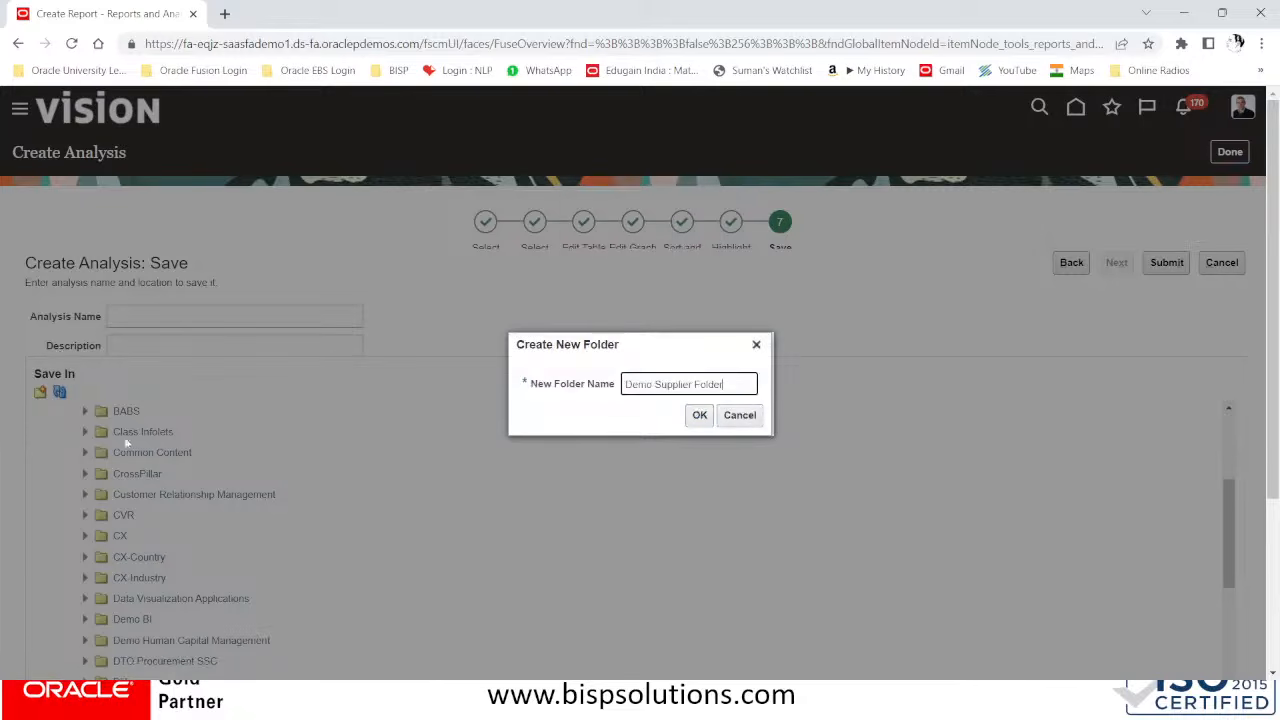
click(737, 418)
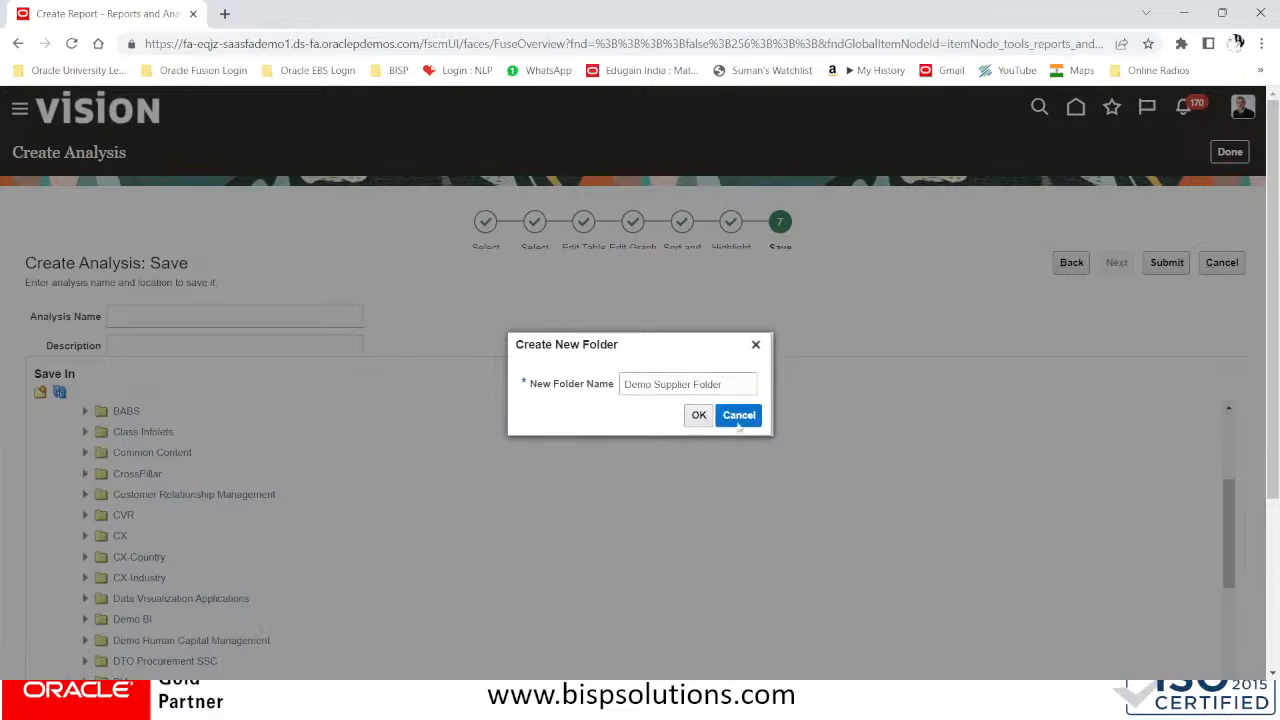
Create a new folder named Demo Supplier Folder inside the Custom shared folder
scroll(128, 490, up, 5)
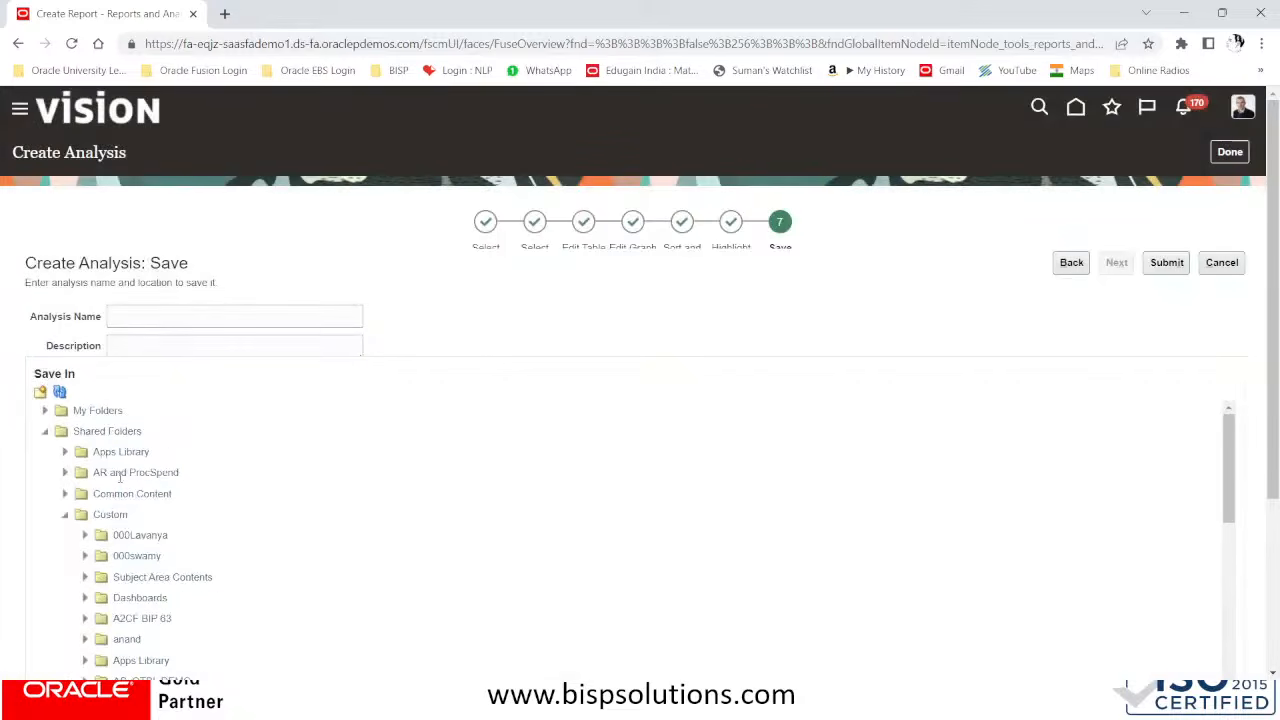
click(99, 514)
click(41, 394)
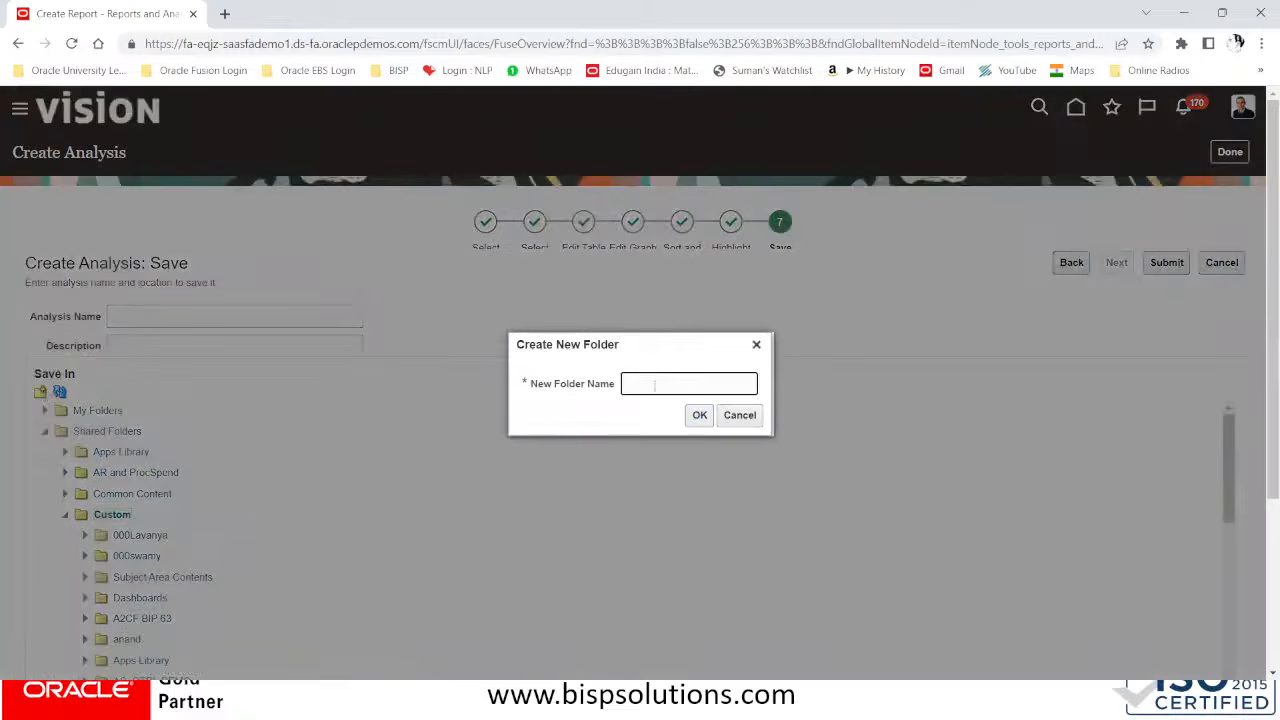
text(demo)
key(BackSpace)
key(BackSpace)
key(BackSpace)
key(BackSpace)
text(Demo Supplier Folder)
click(700, 416)
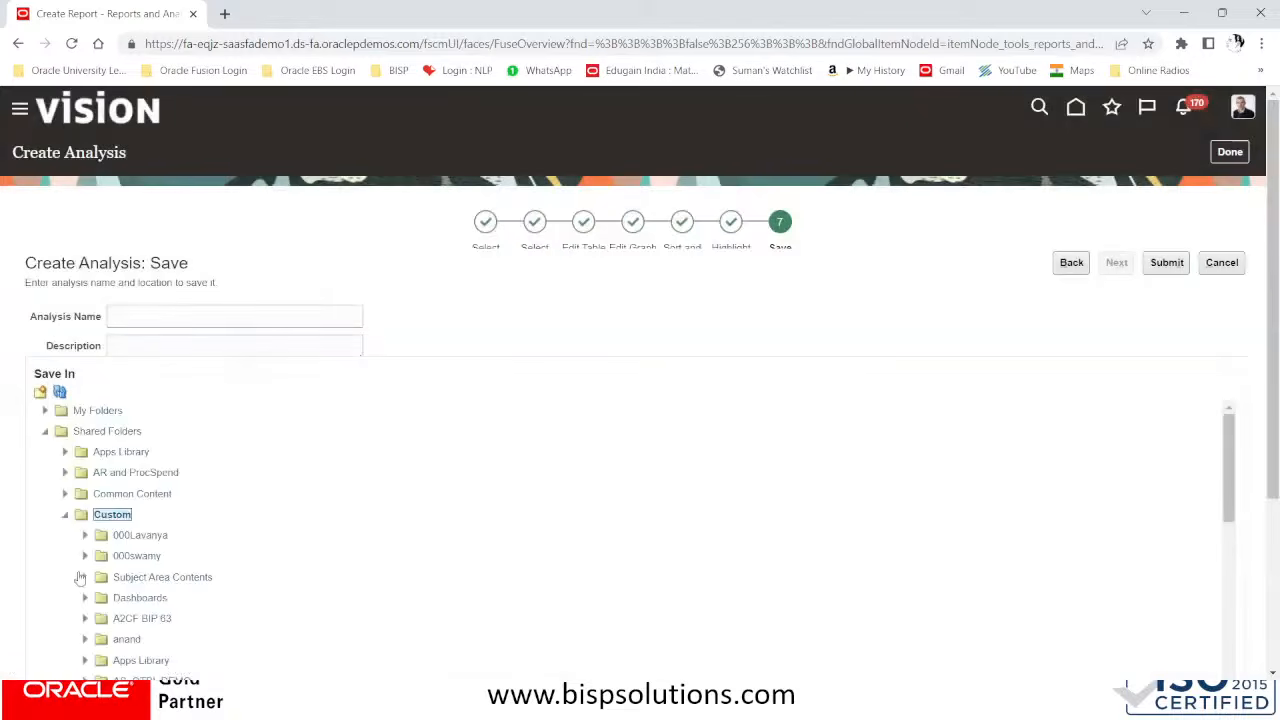
Select Demo Supplier Folder under Custom as the save location and expand it
scroll(160, 552, down, 4)
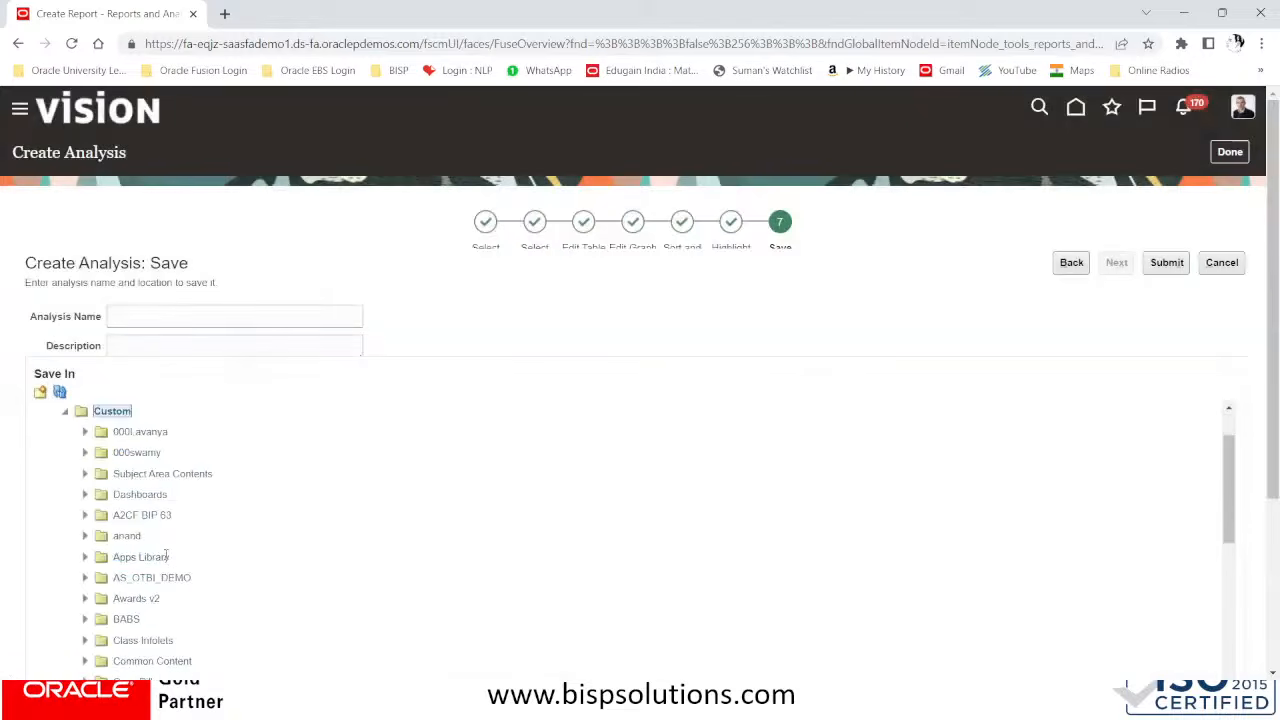
scroll(166, 548, down, 4)
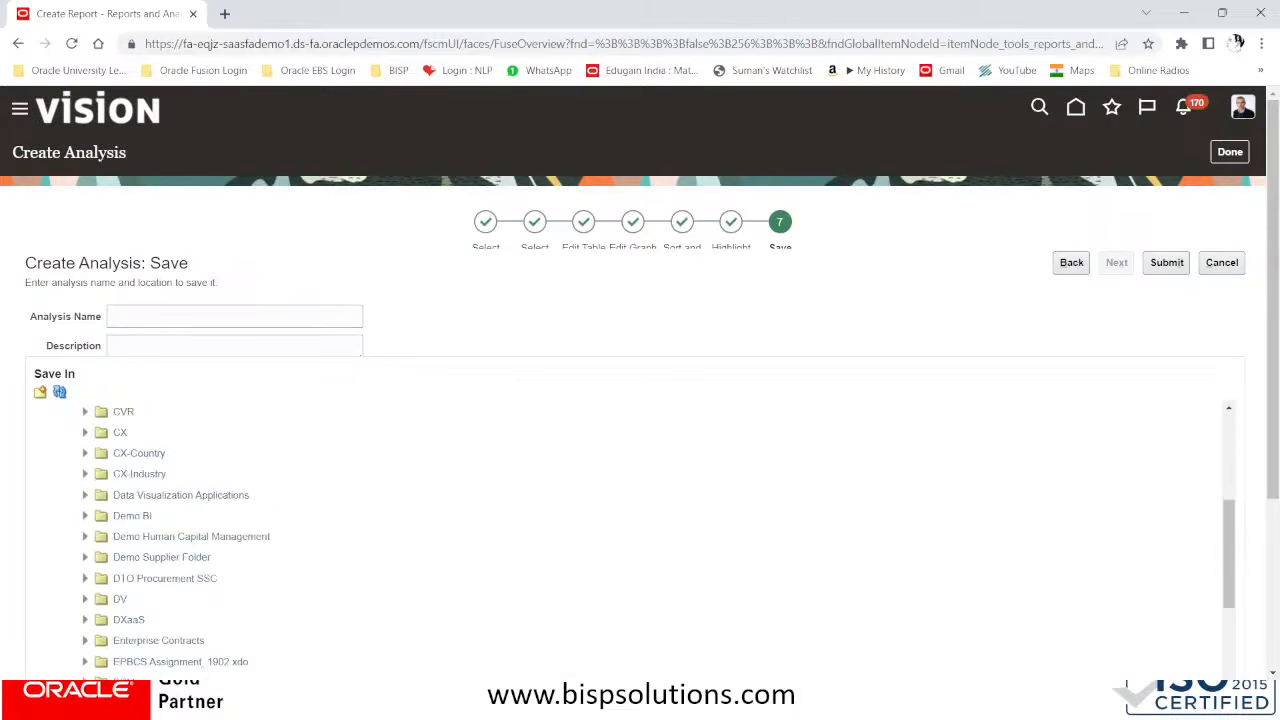
click(160, 558)
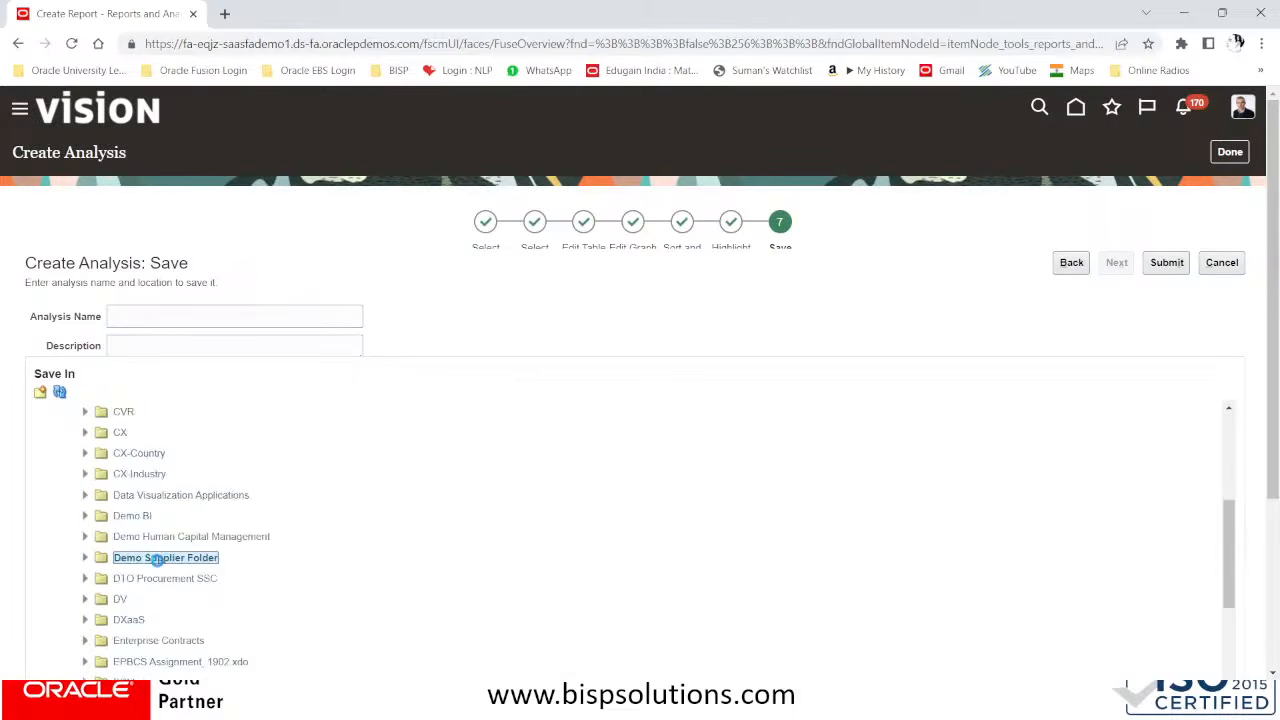
click(85, 557)
Name the analysis Supplier wise Summary Analysis
click(1174, 264)
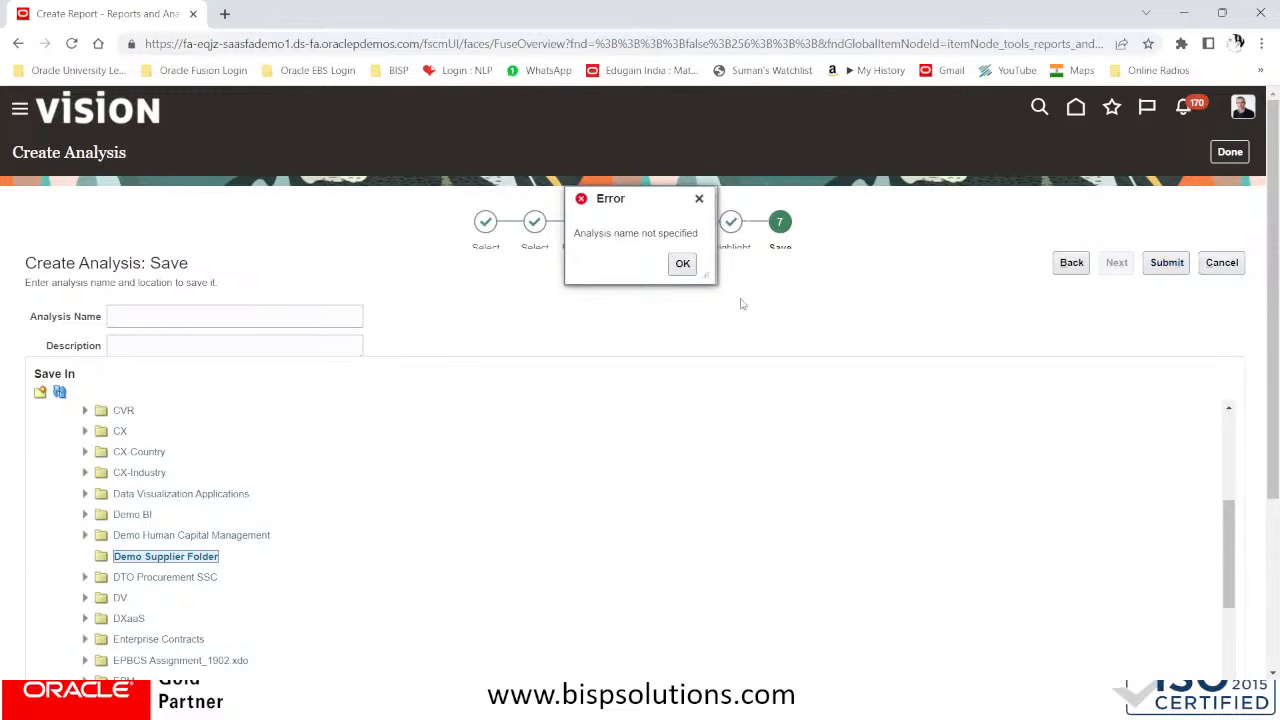
click(679, 269)
click(166, 310)
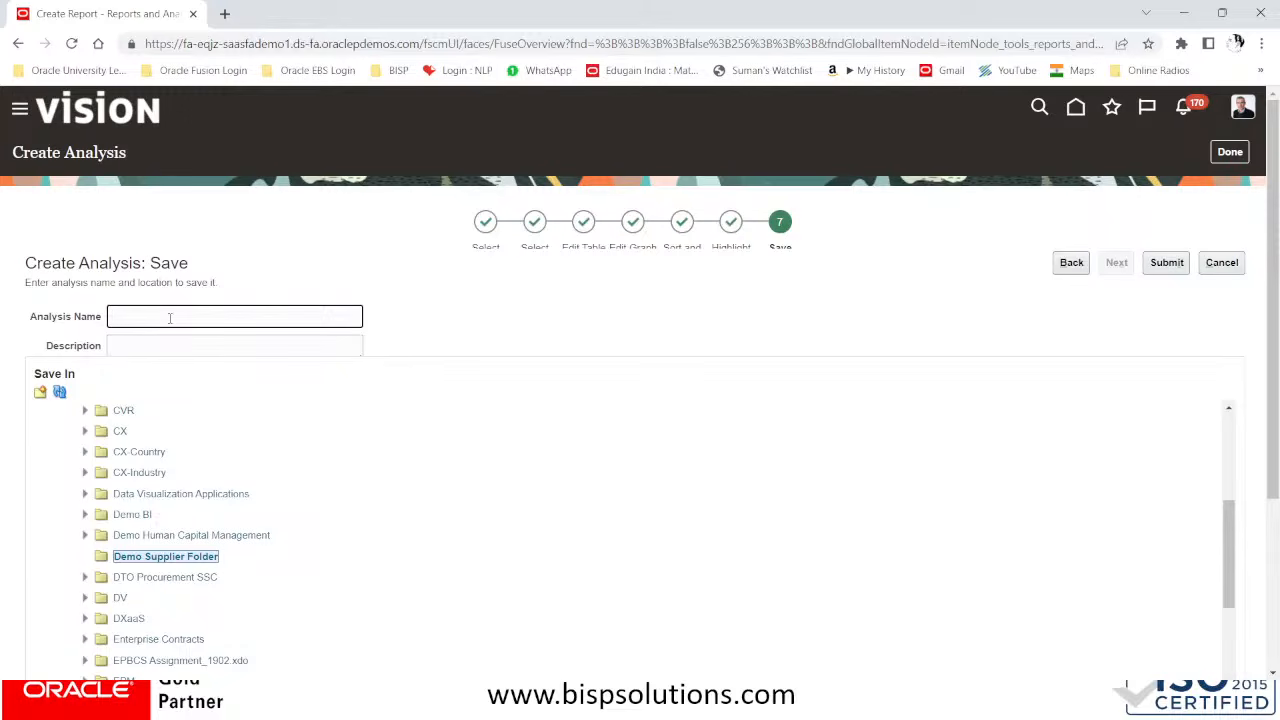
text(Supplier wiseSummary)
click(150, 316)
text(Analysis)
Copy the analysis name into the description and submit the analysis to save it in Demo Supplier Folder
drag(287, 318, 103, 320)
key(ctrl+c)
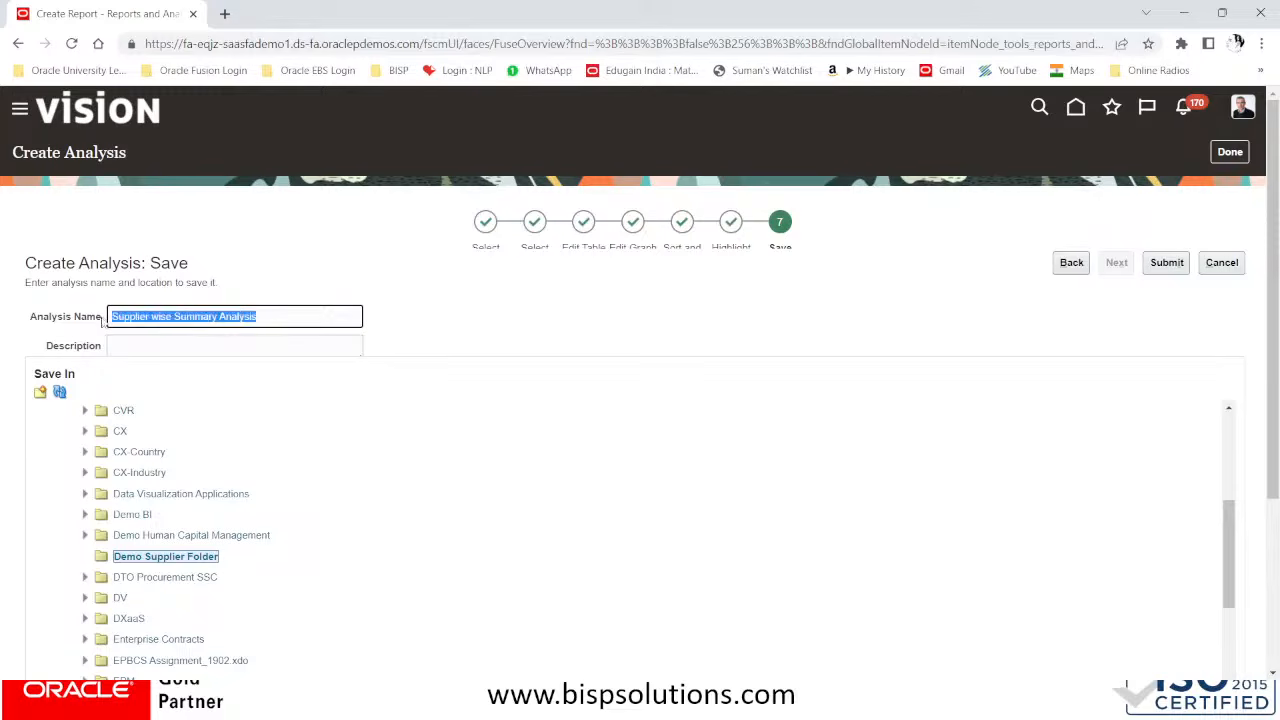
click(155, 347)
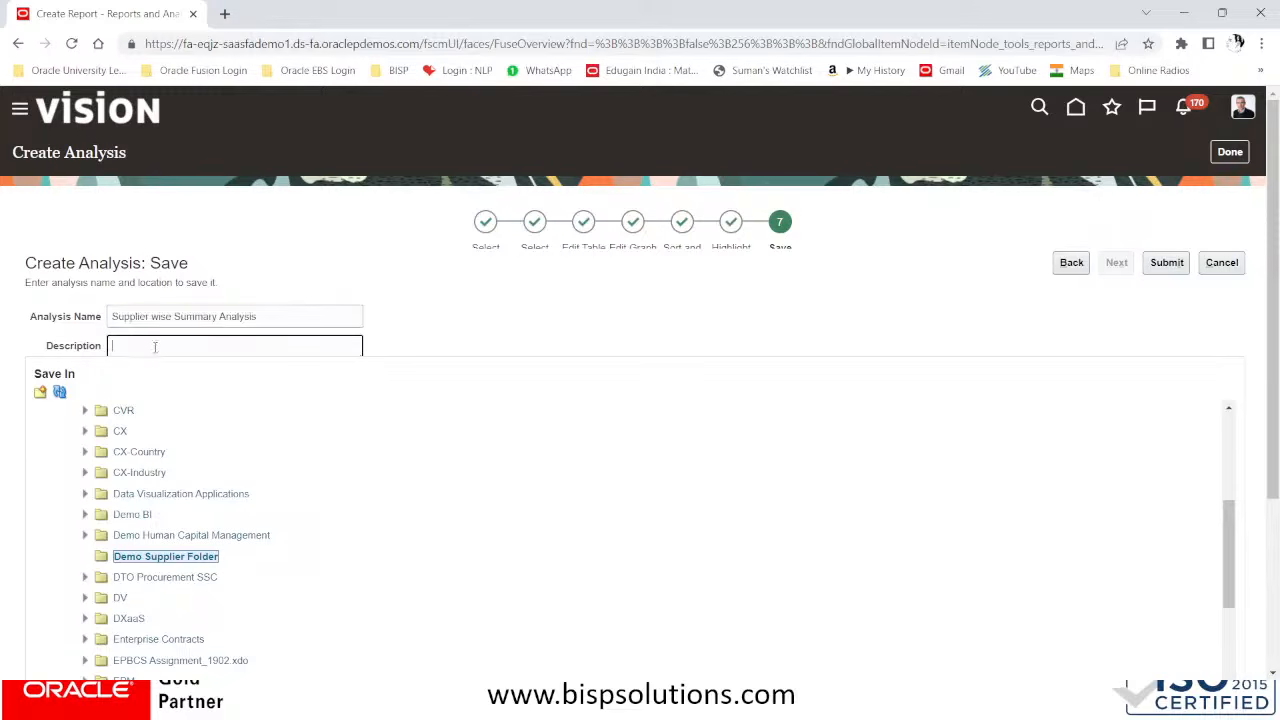
key(ctrl+v)
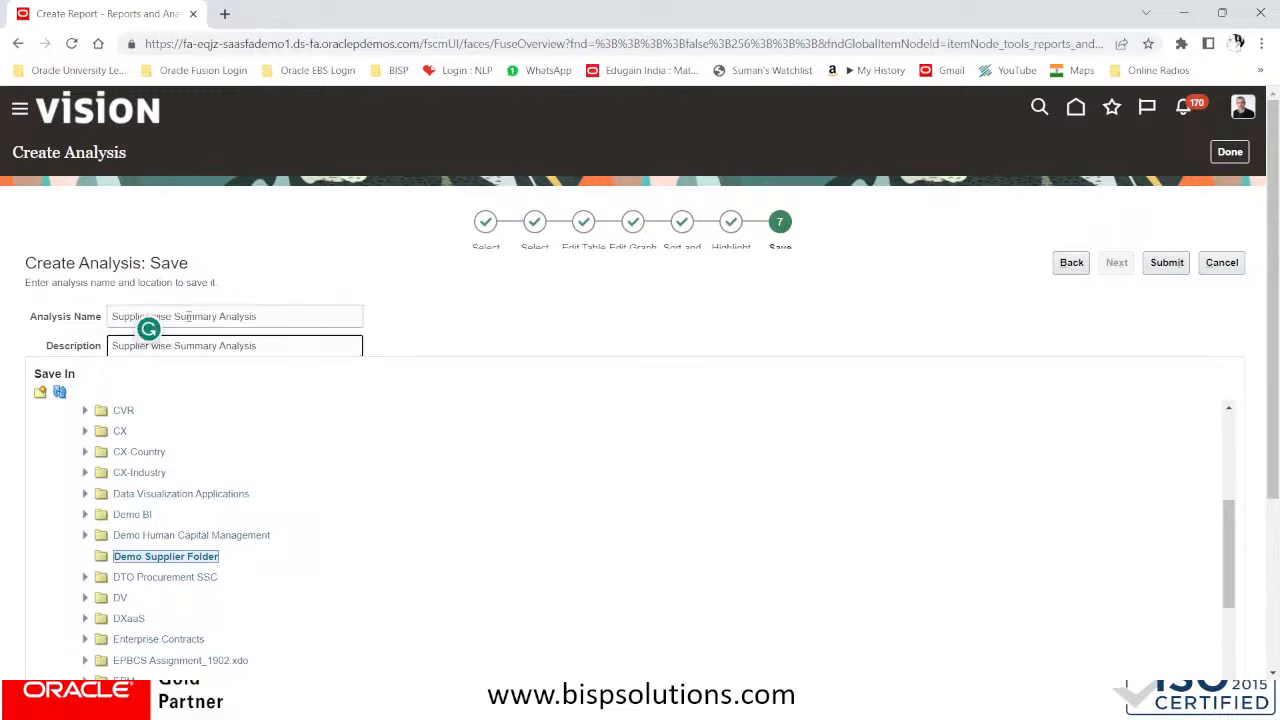
click(1178, 263)
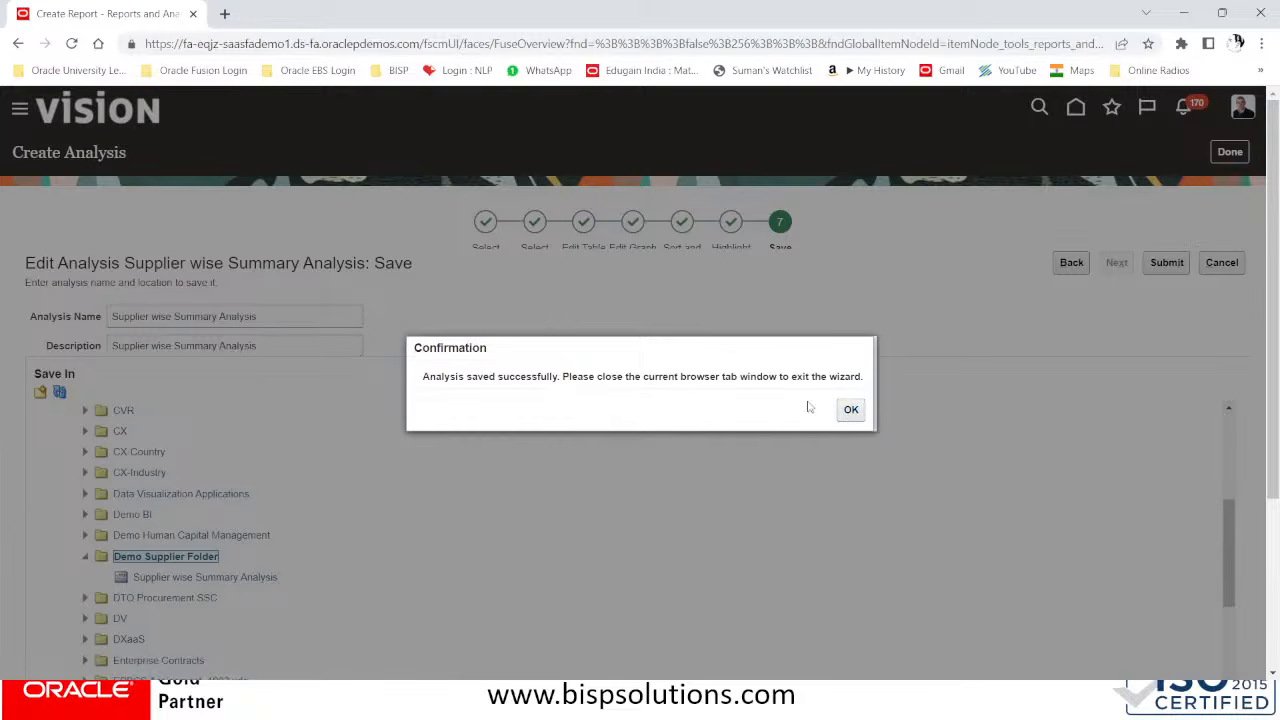
click(845, 413)
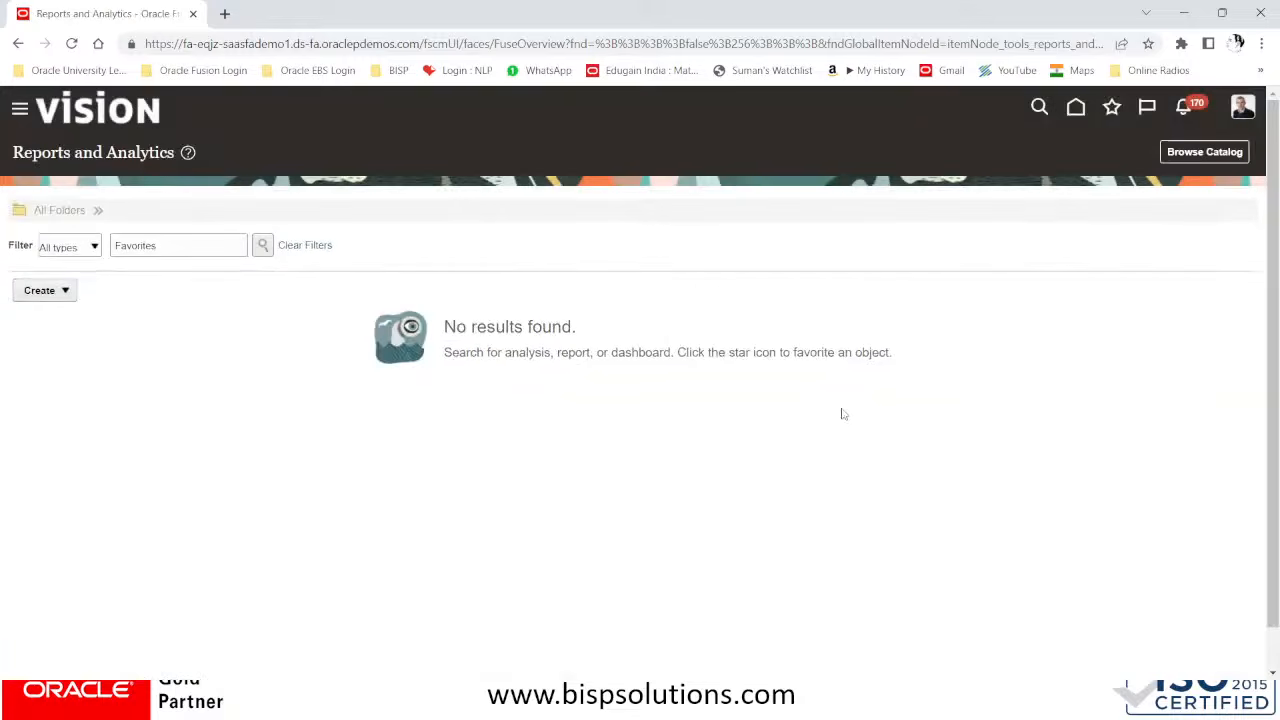
Start a new report to reach the analytics site in its own browser tab, and switch from it to the catalog
click(60, 290)
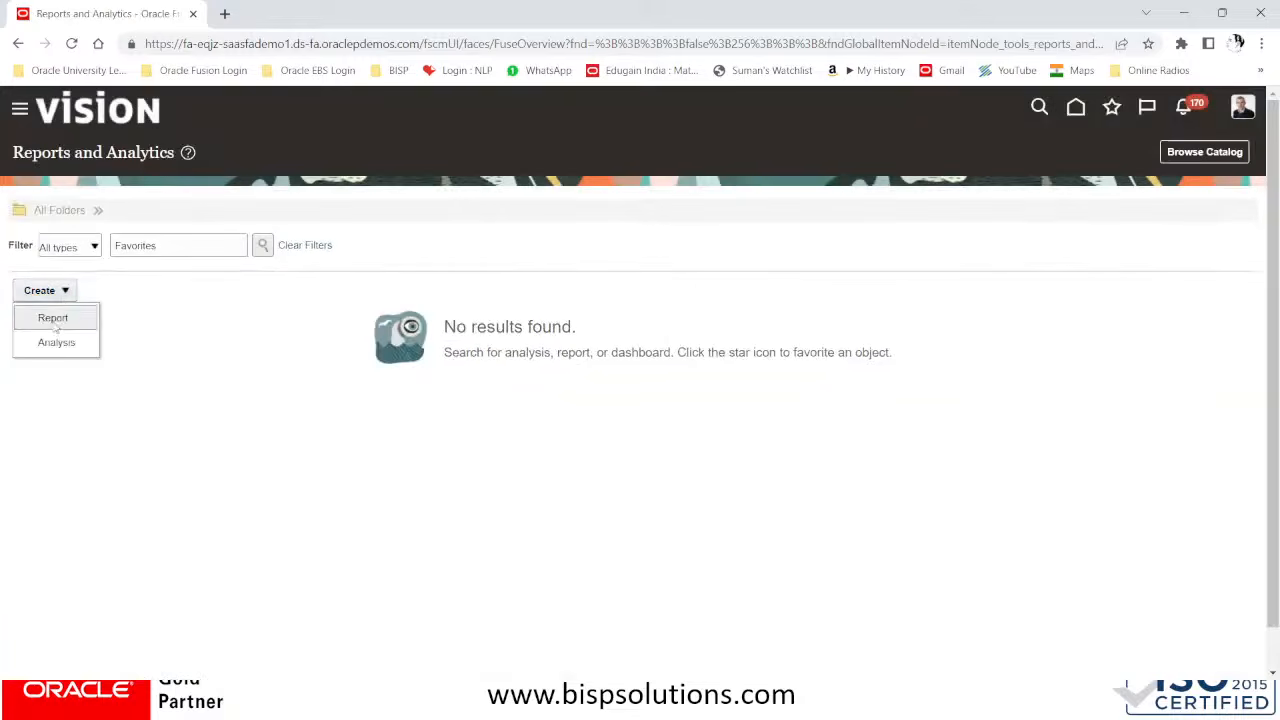
click(55, 318)
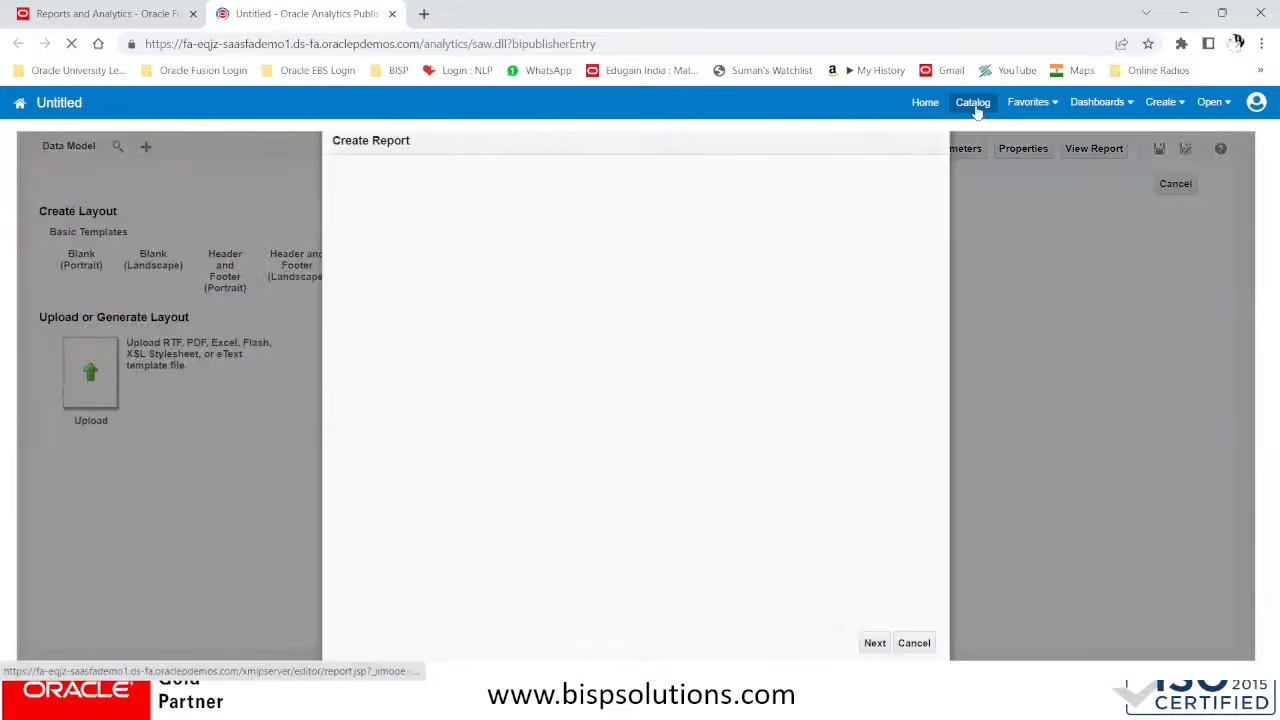
click(975, 108)
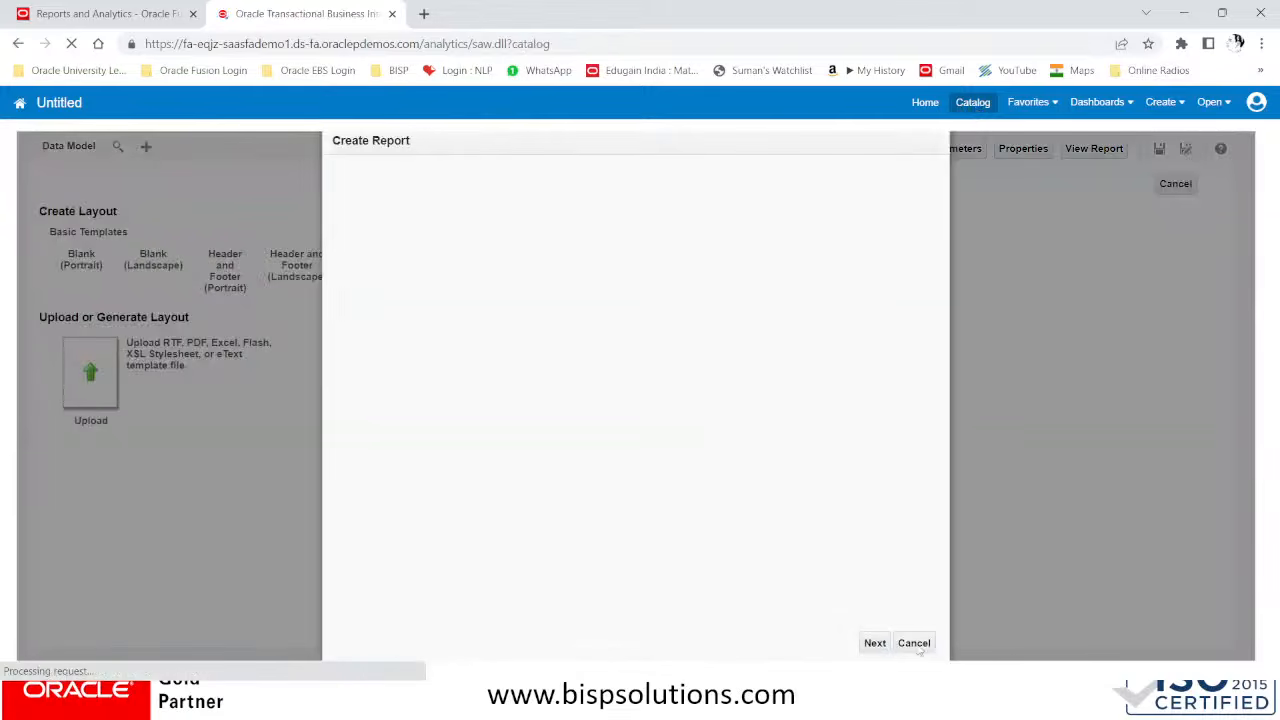
click(975, 107)
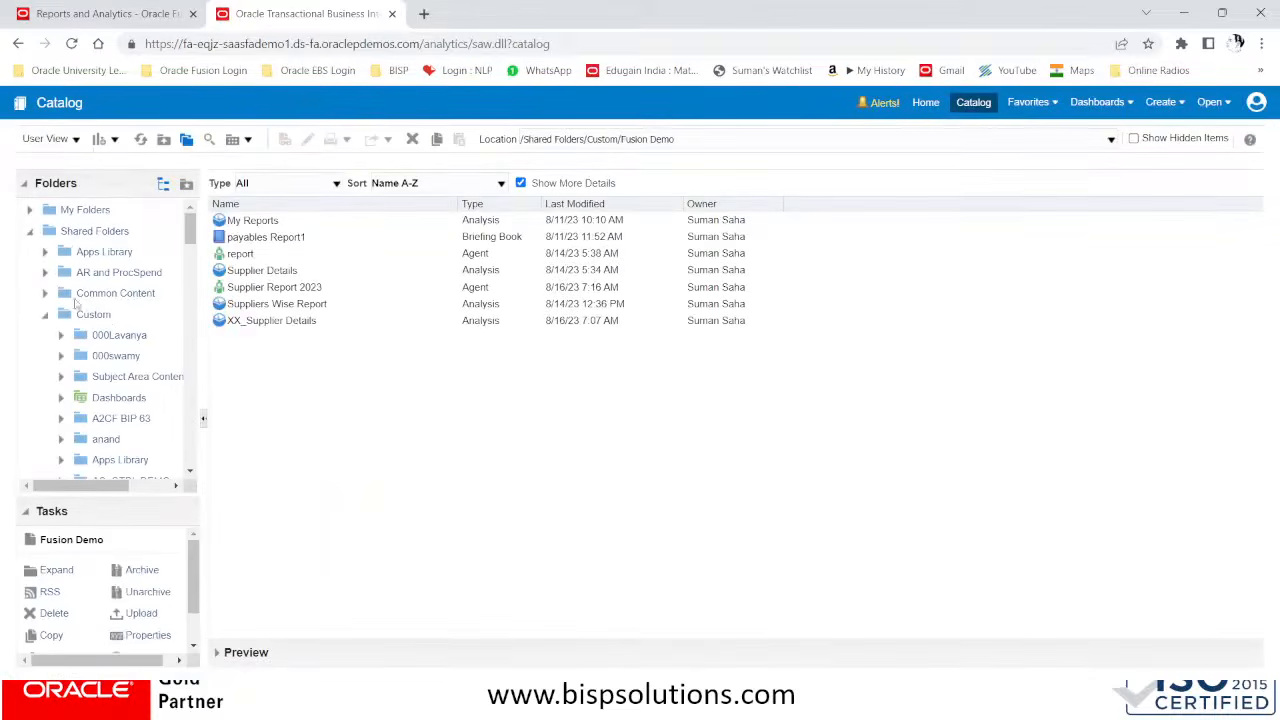
Show the contents of Demo Supplier Folder under Shared Folders > Custom in the catalog
scroll(116, 413, down, 1)
scroll(116, 413, down, 2)
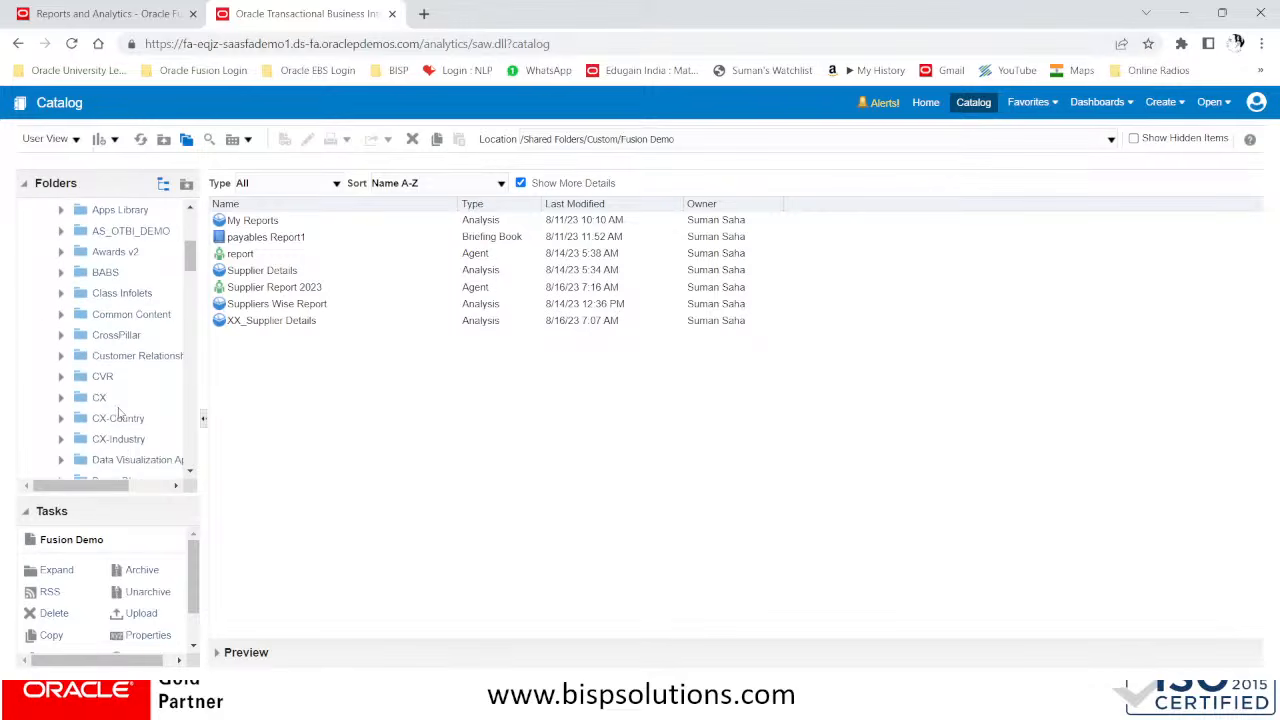
scroll(118, 412, down, 1)
scroll(118, 413, down, 1)
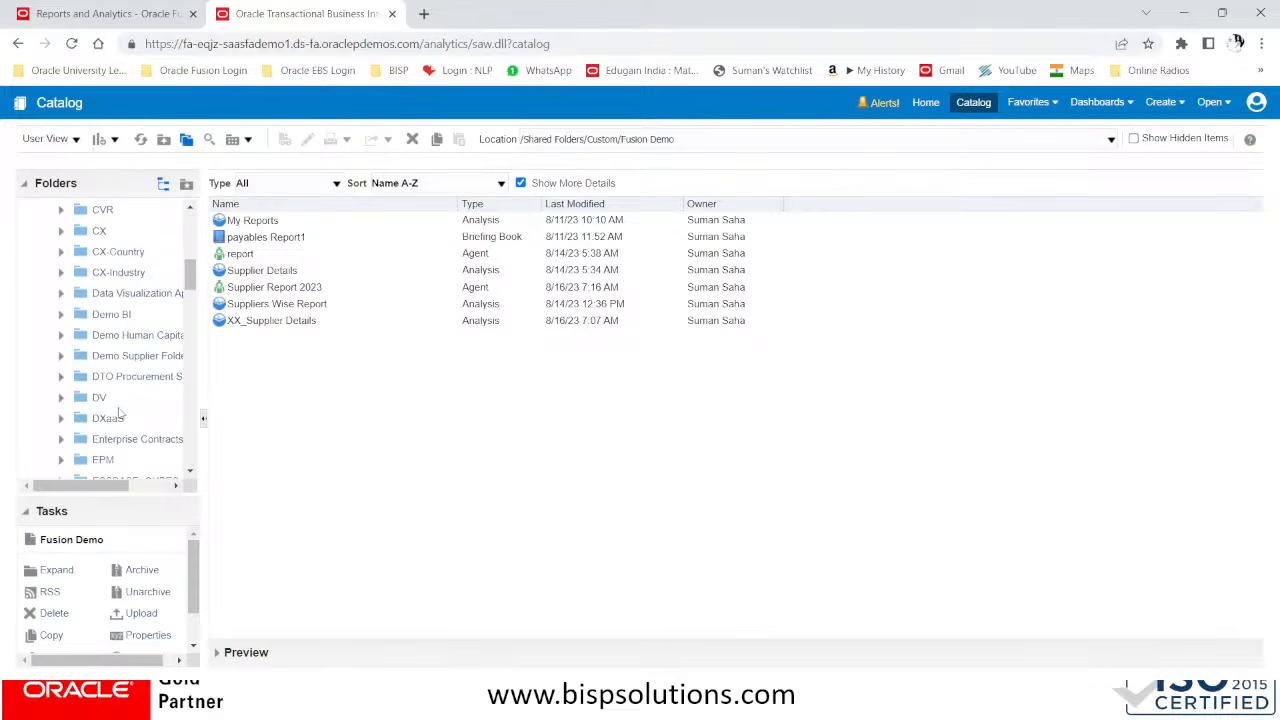
click(138, 356)
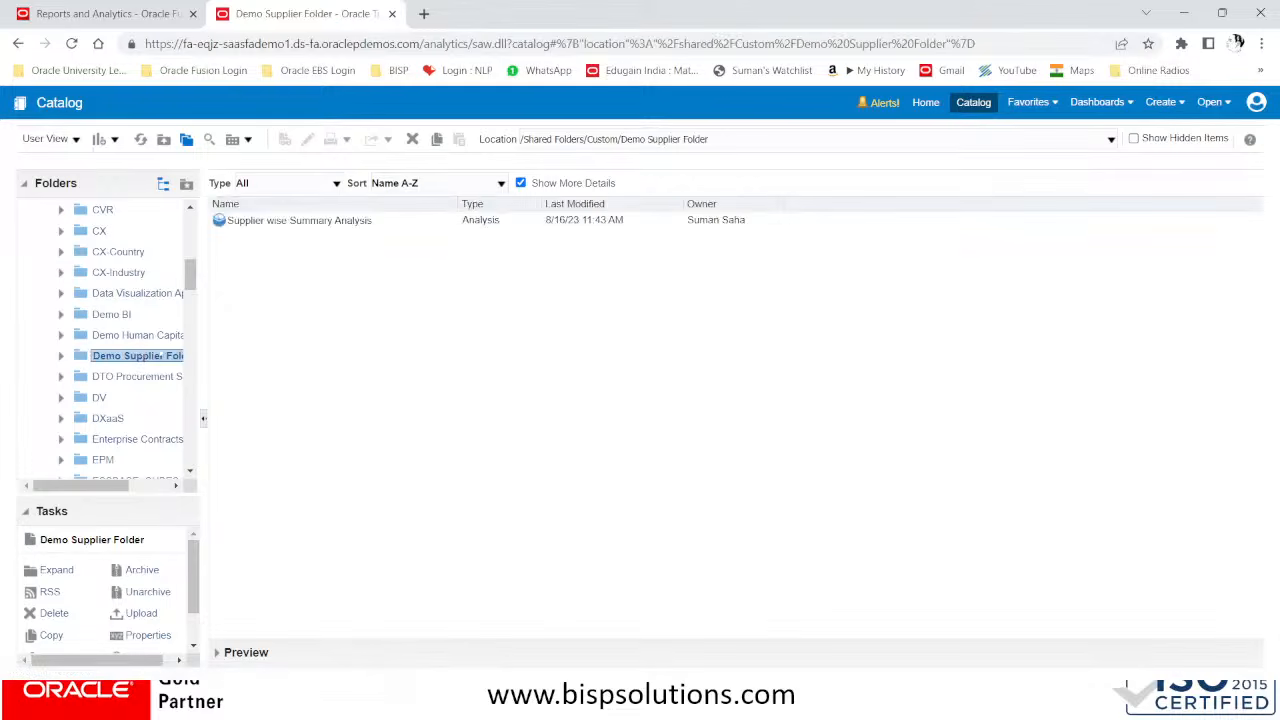
Open Supplier wise Summary Analysis for editing and let the system rearrange its views
click(236, 219)
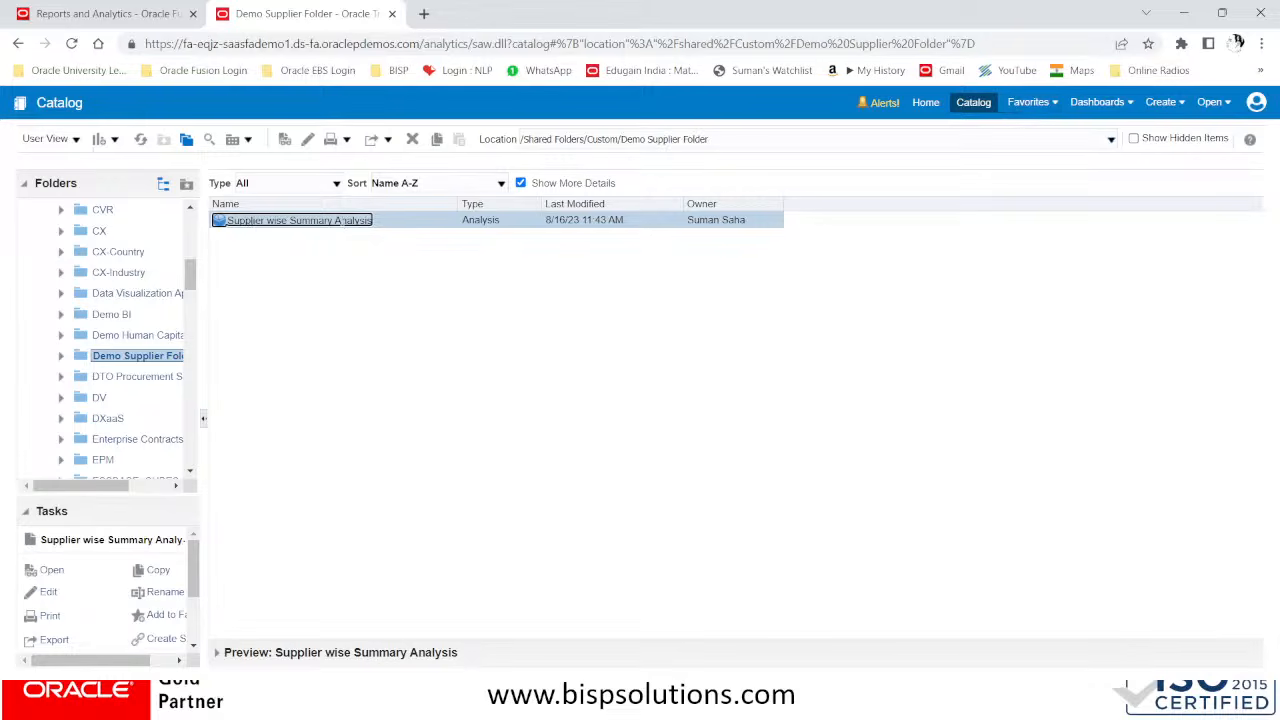
double_click(324, 220)
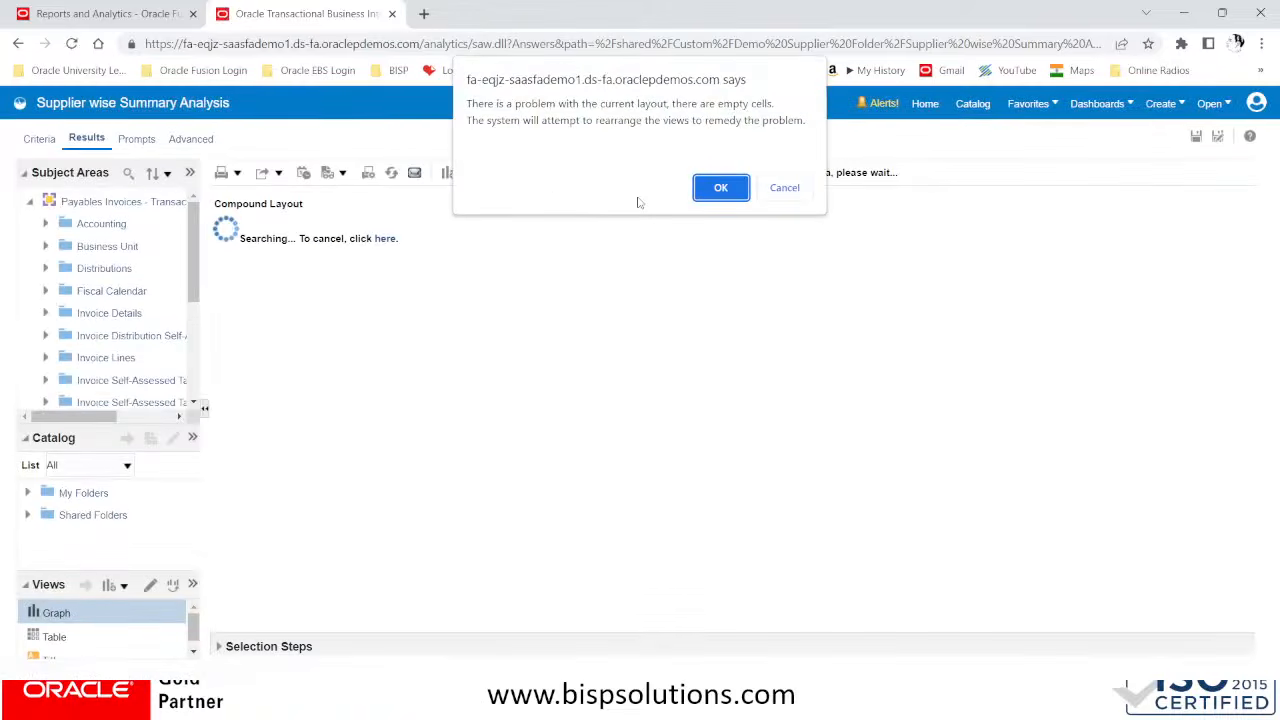
click(715, 189)
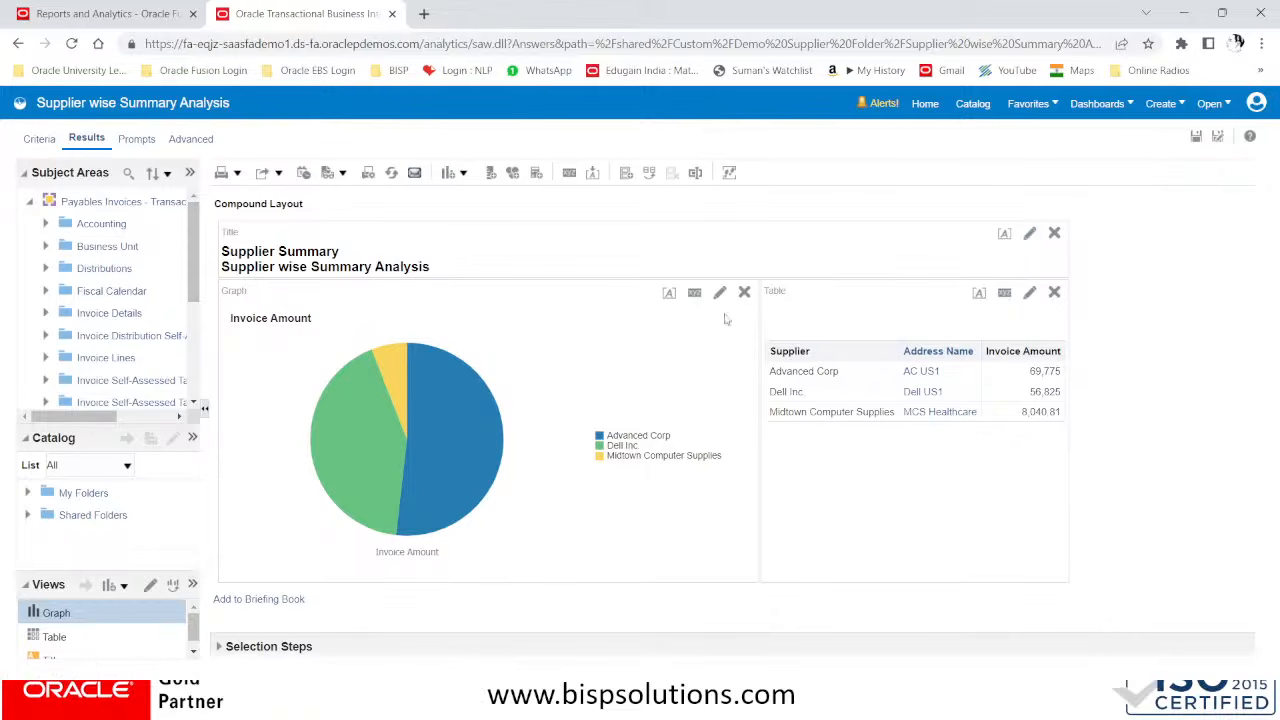
Add the BISP custom image as the logo of the title view and return to the compound layout
click(1030, 236)
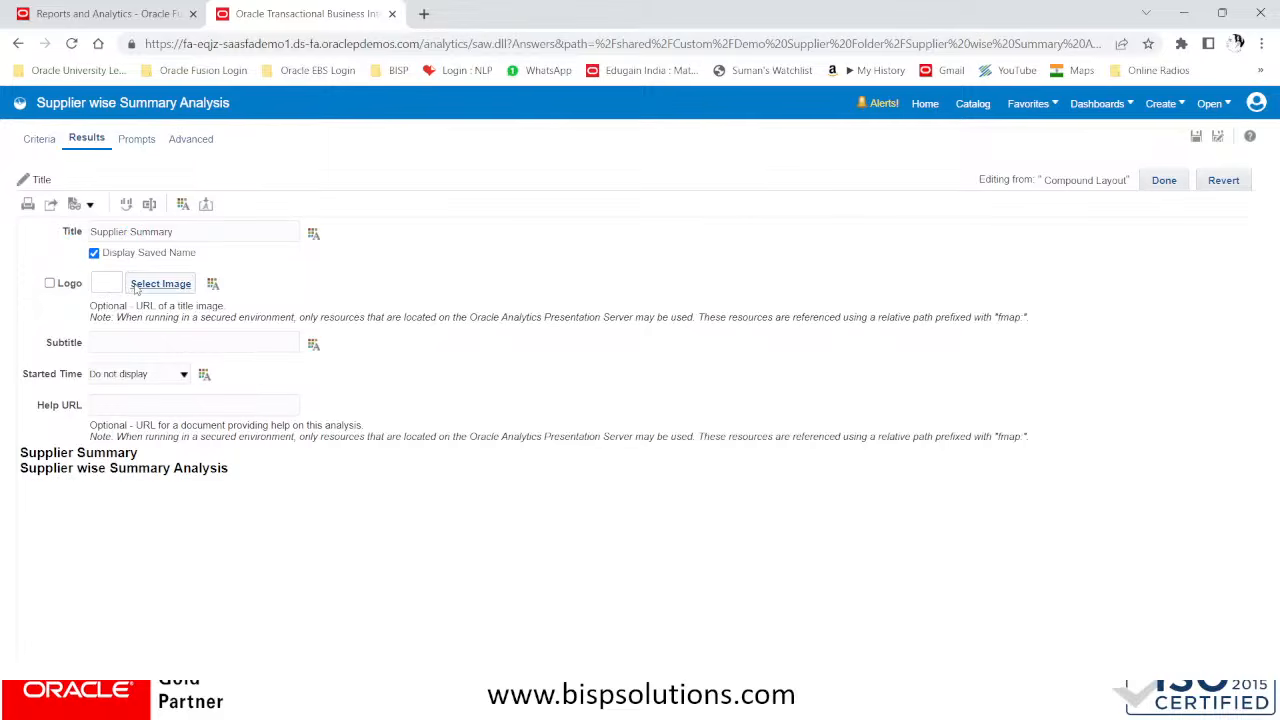
click(136, 285)
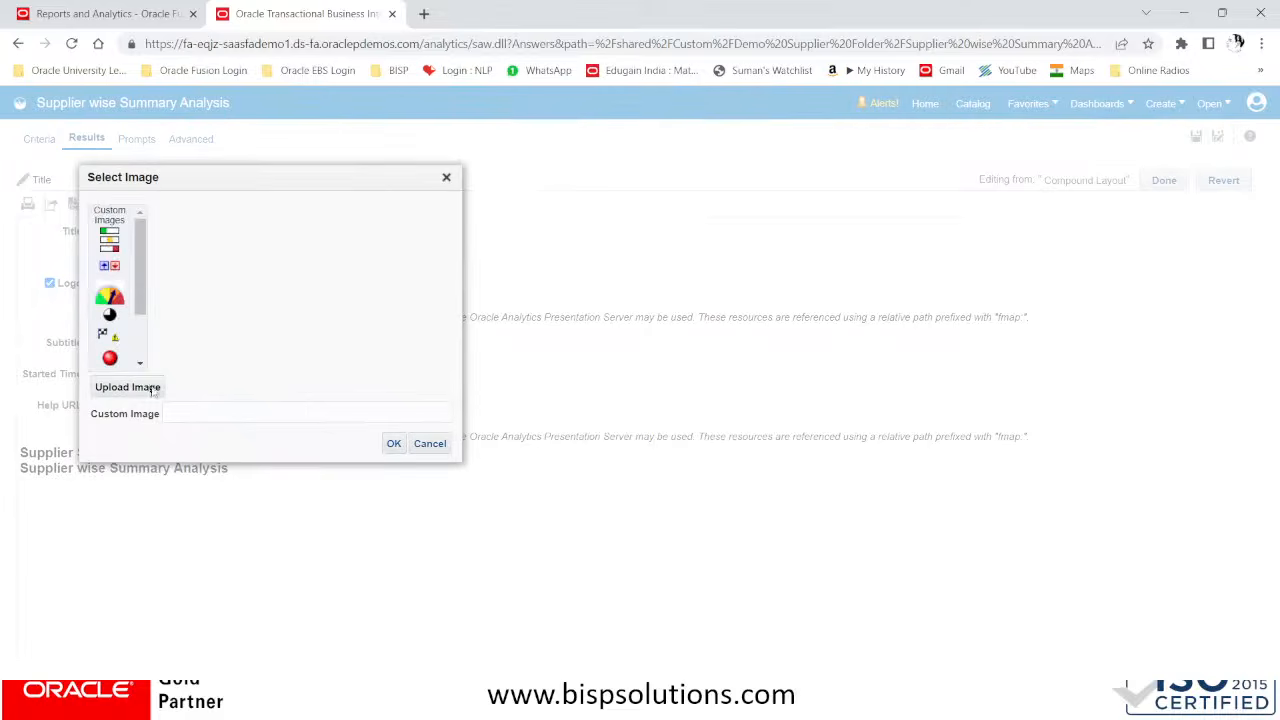
click(122, 212)
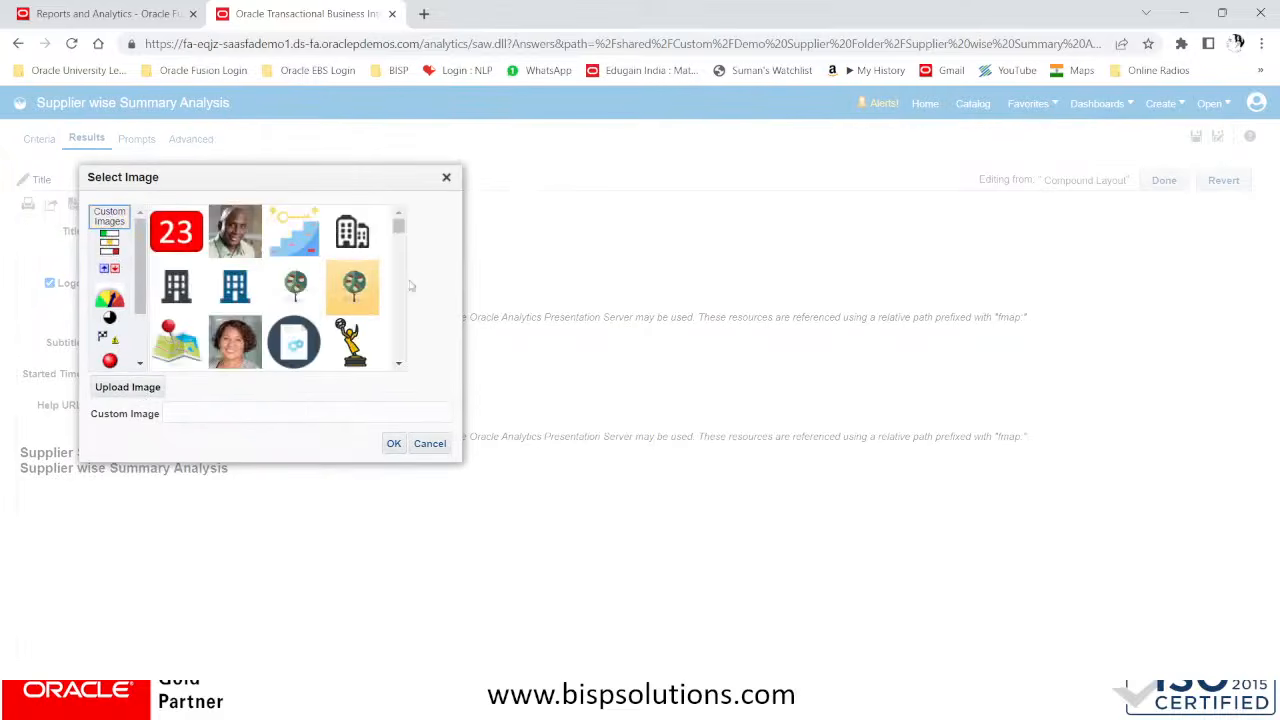
scroll(396, 288, down, 5)
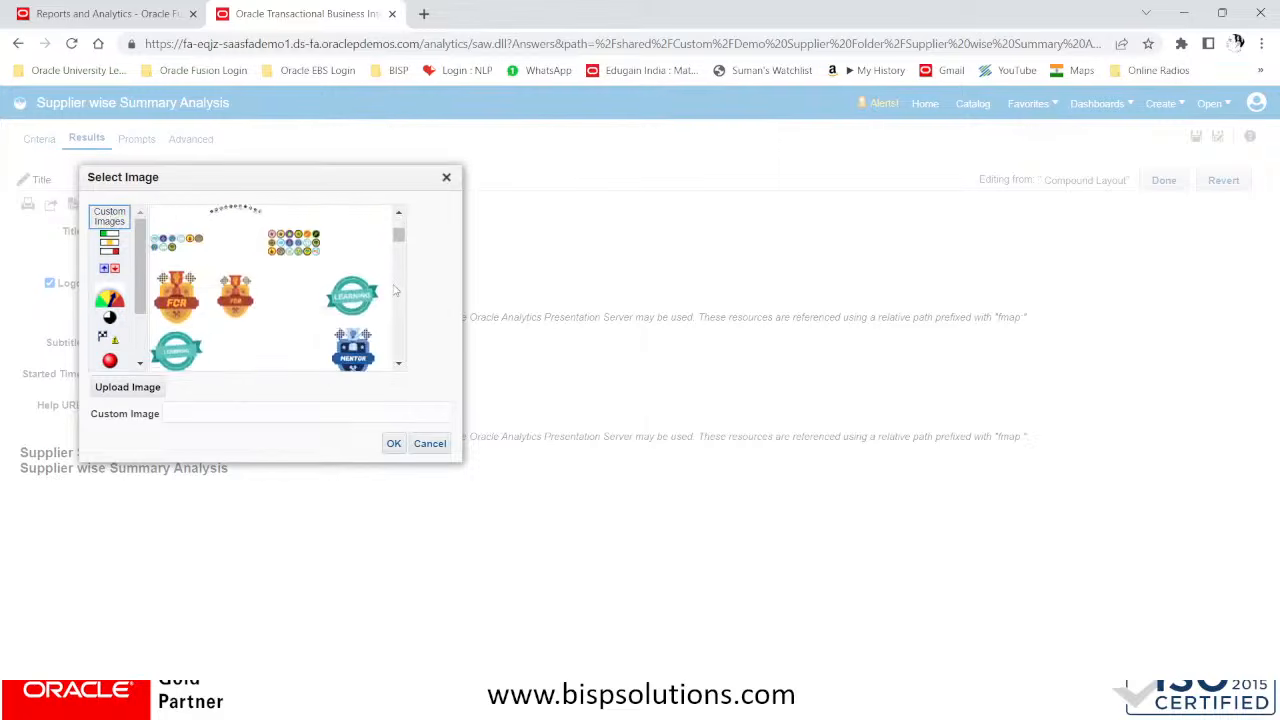
scroll(396, 292, down, 5)
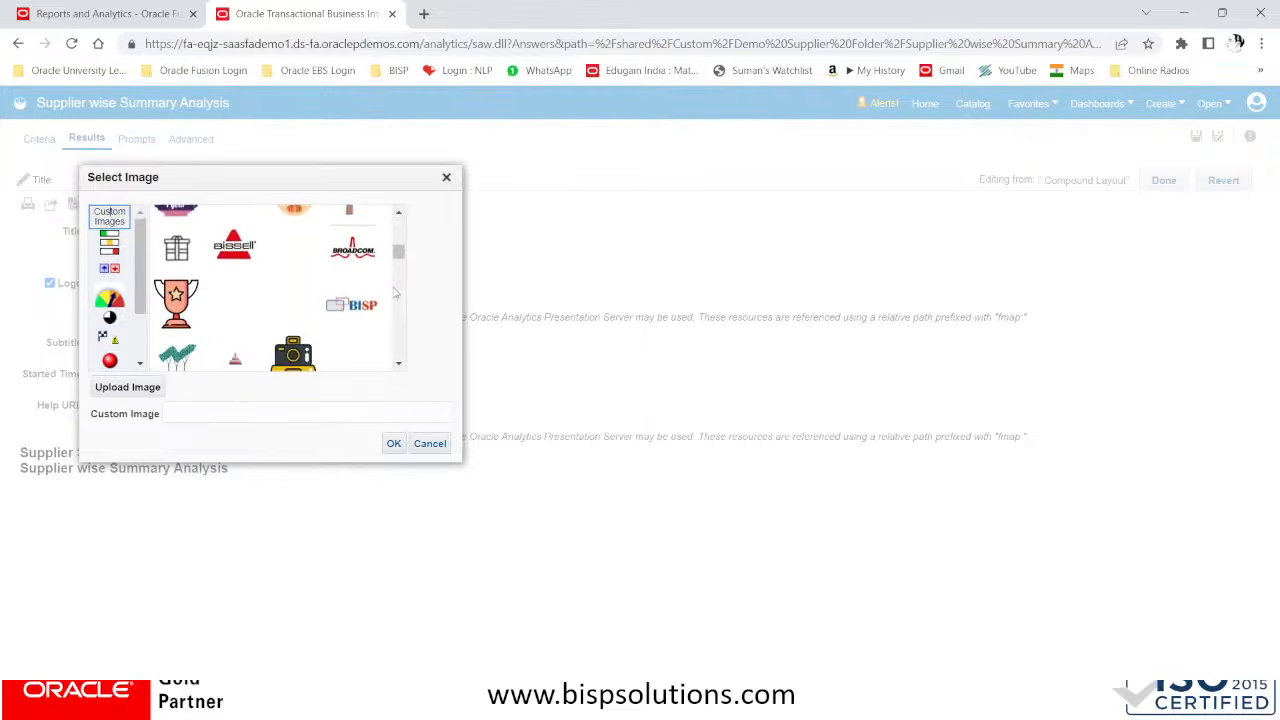
click(353, 304)
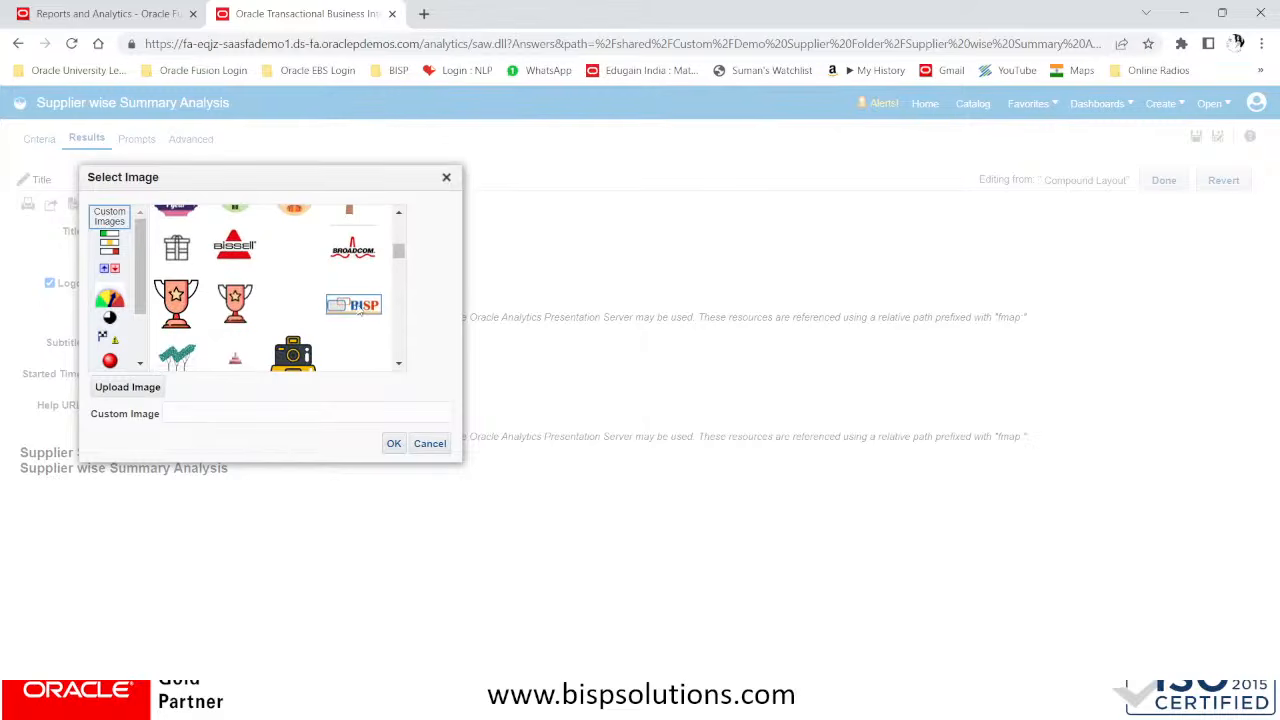
click(394, 444)
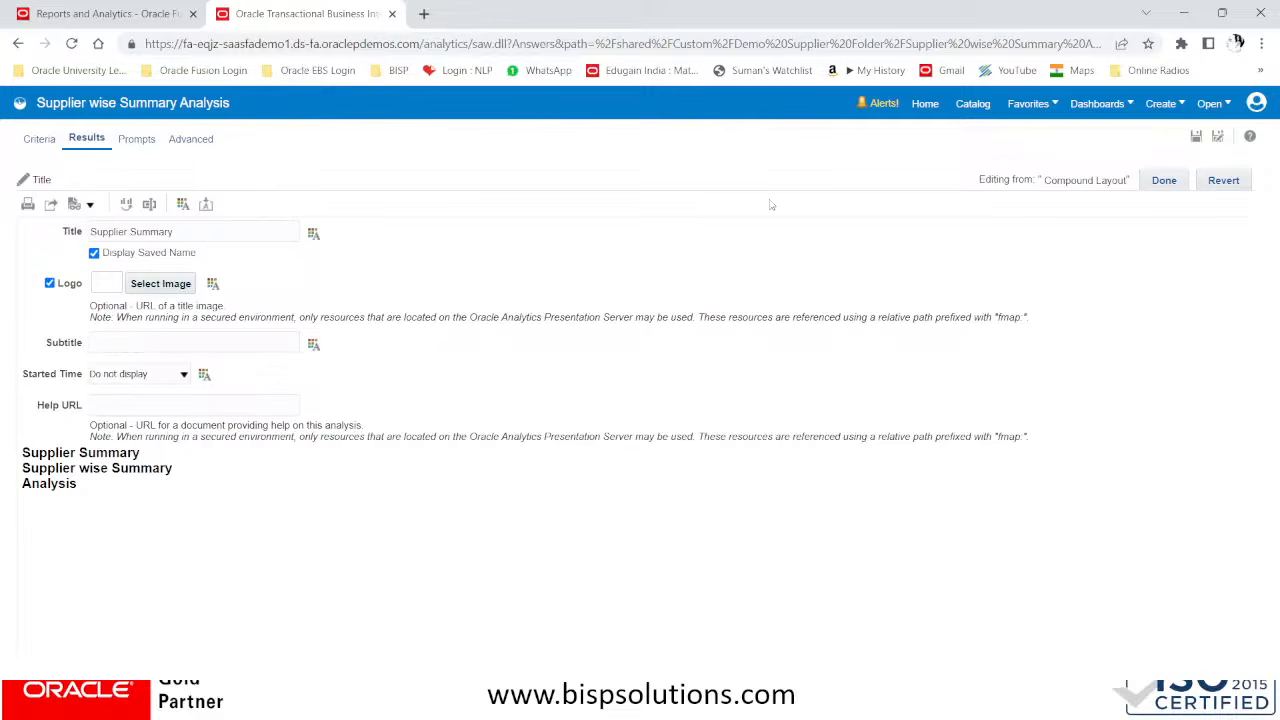
click(1163, 181)
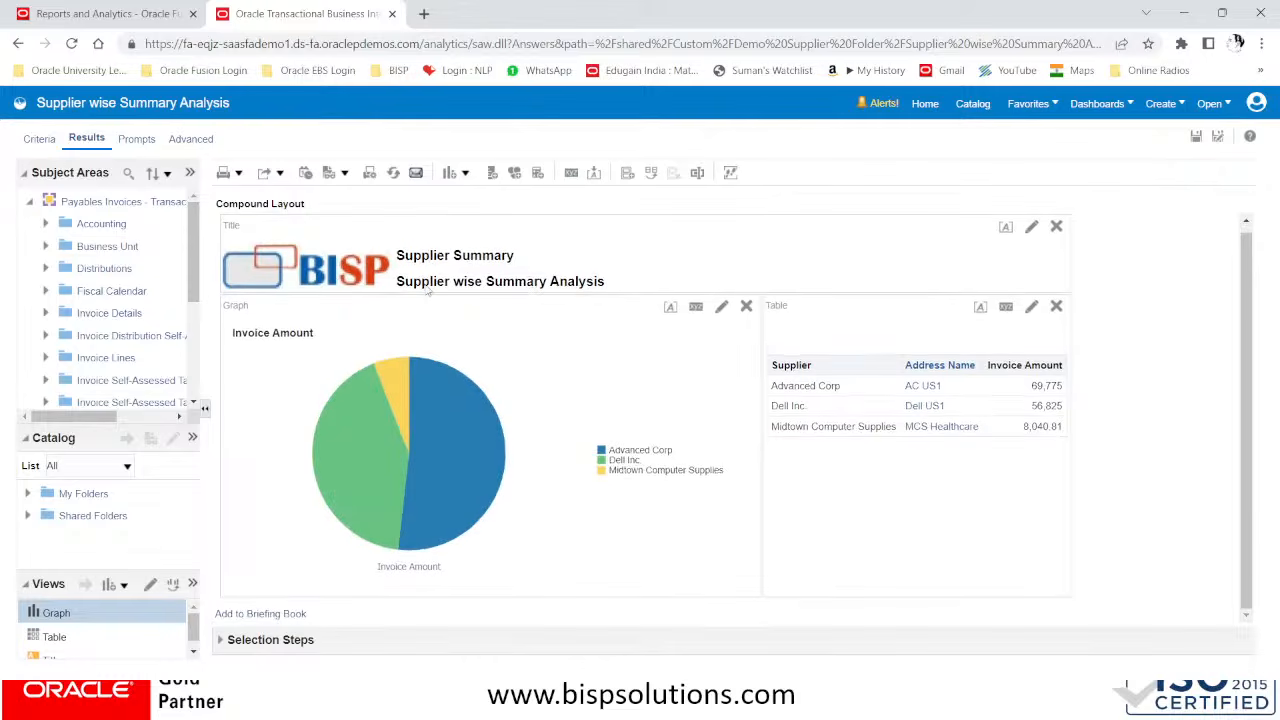
Edit the title view again and turn off the display of the saved name
scroll(428, 291, down, 1)
click(1030, 229)
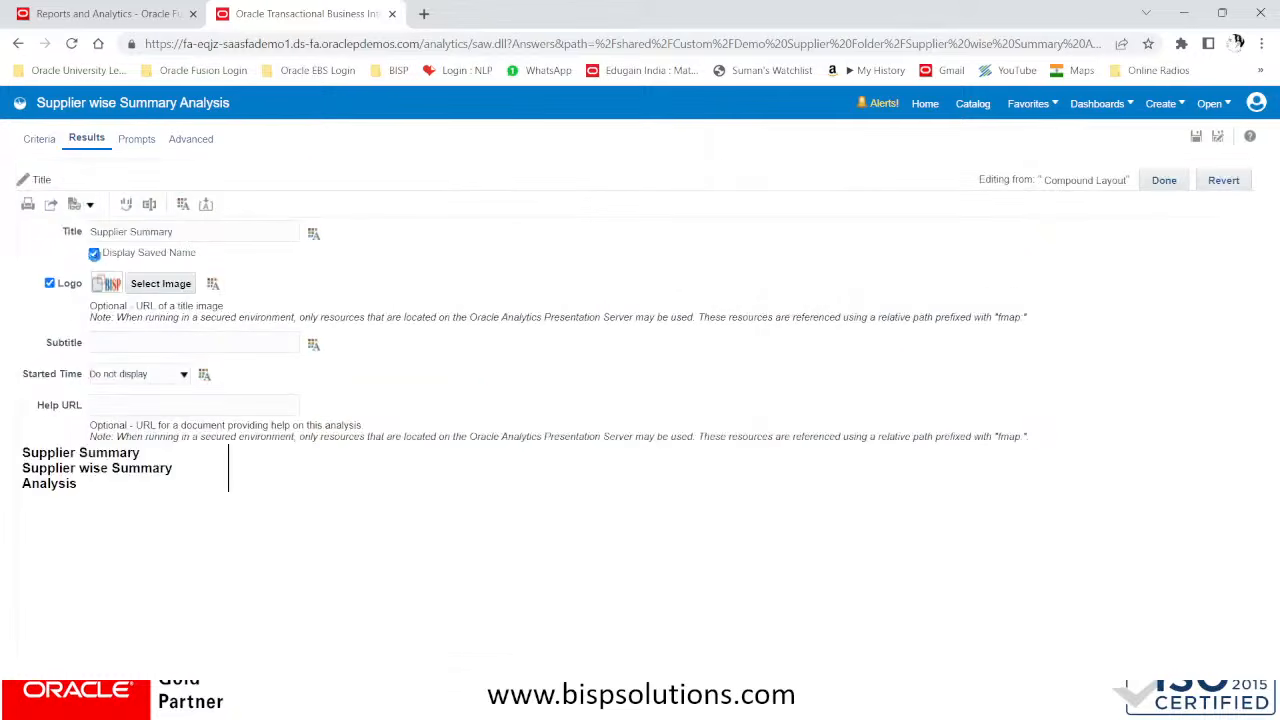
click(94, 254)
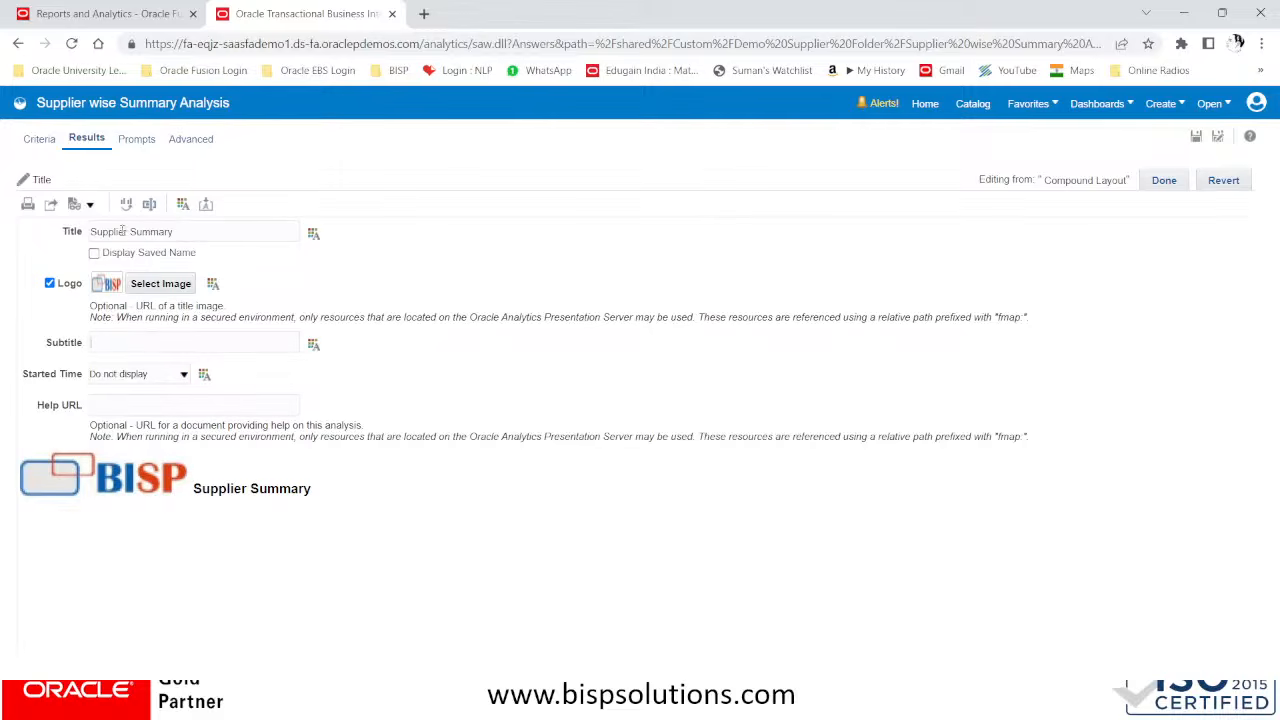
Set the title to Supplier Wise Report and the subtitle to Summary of Supplier
drag(127, 231, 220, 231)
key(BackSpace)
text(port)
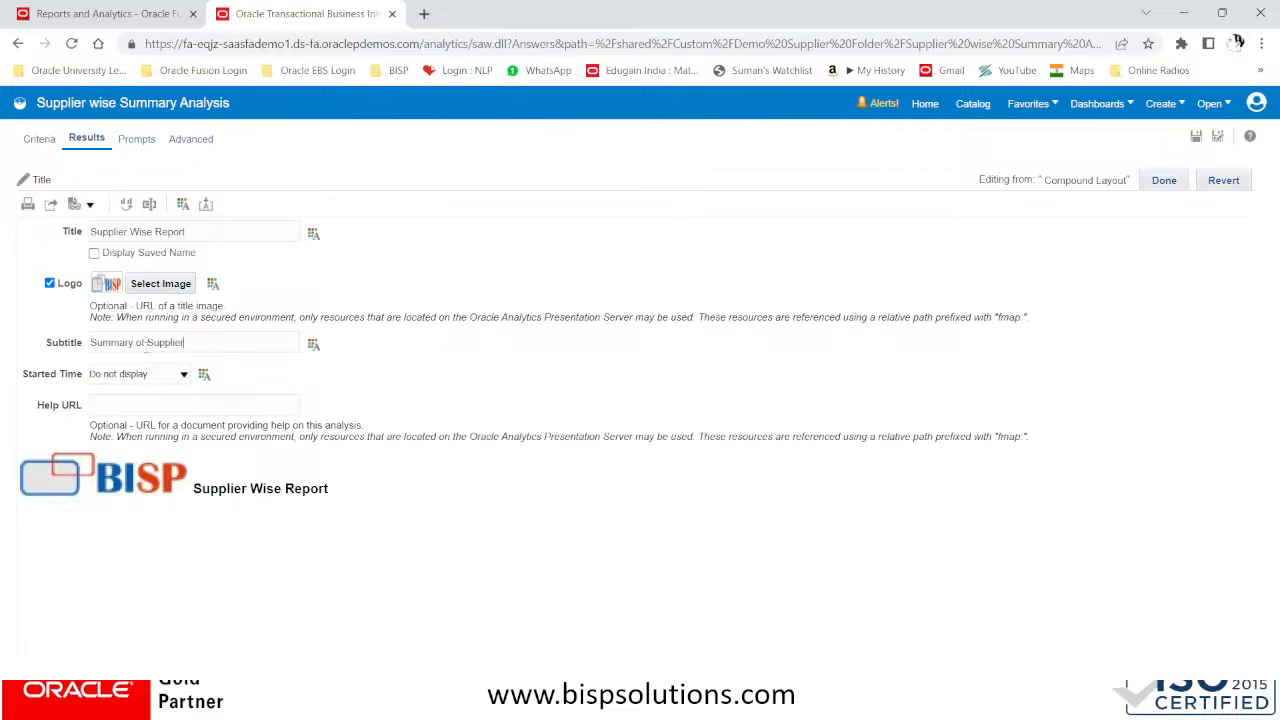
Set the title view's started time to Display date and time and finish editing the title
click(173, 377)
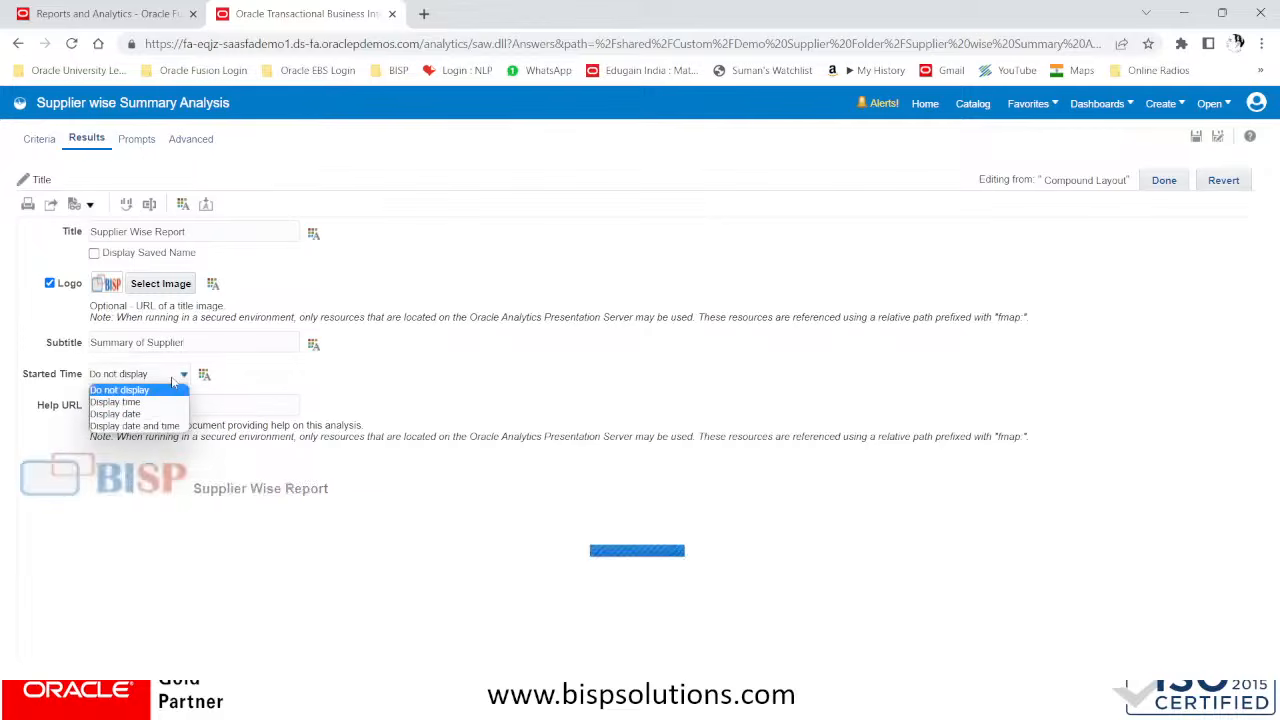
click(166, 427)
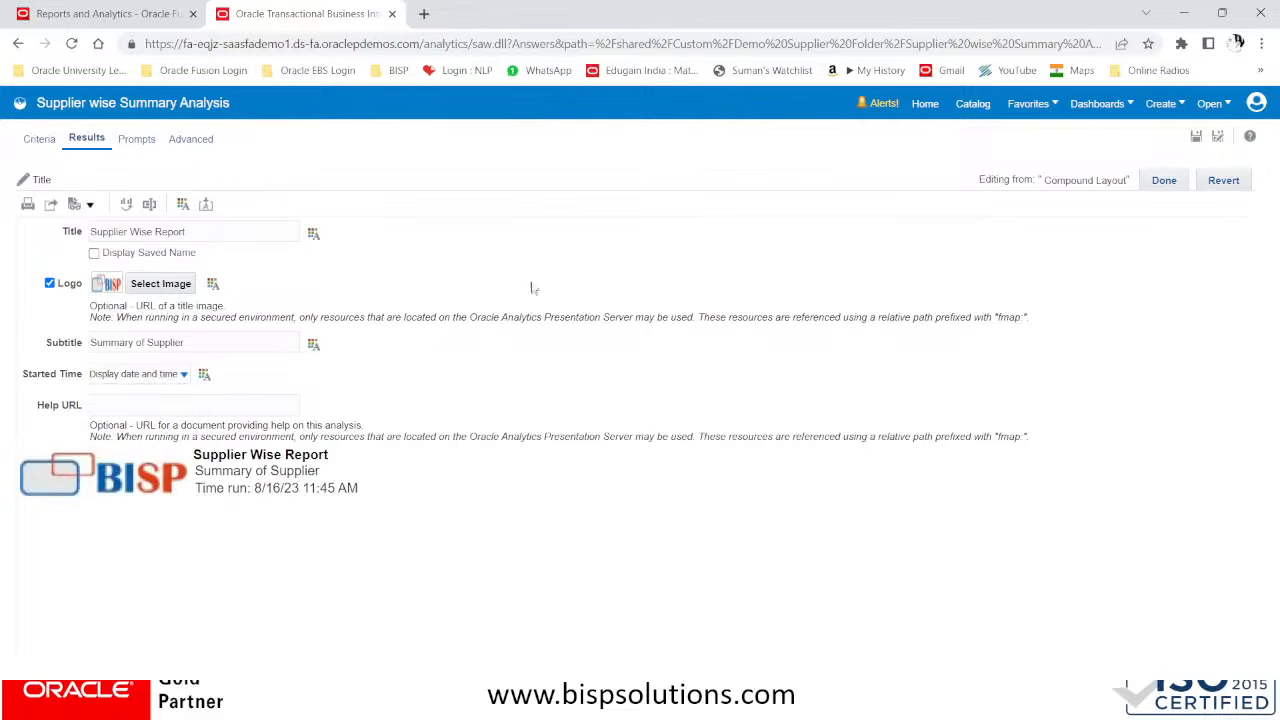
click(1175, 184)
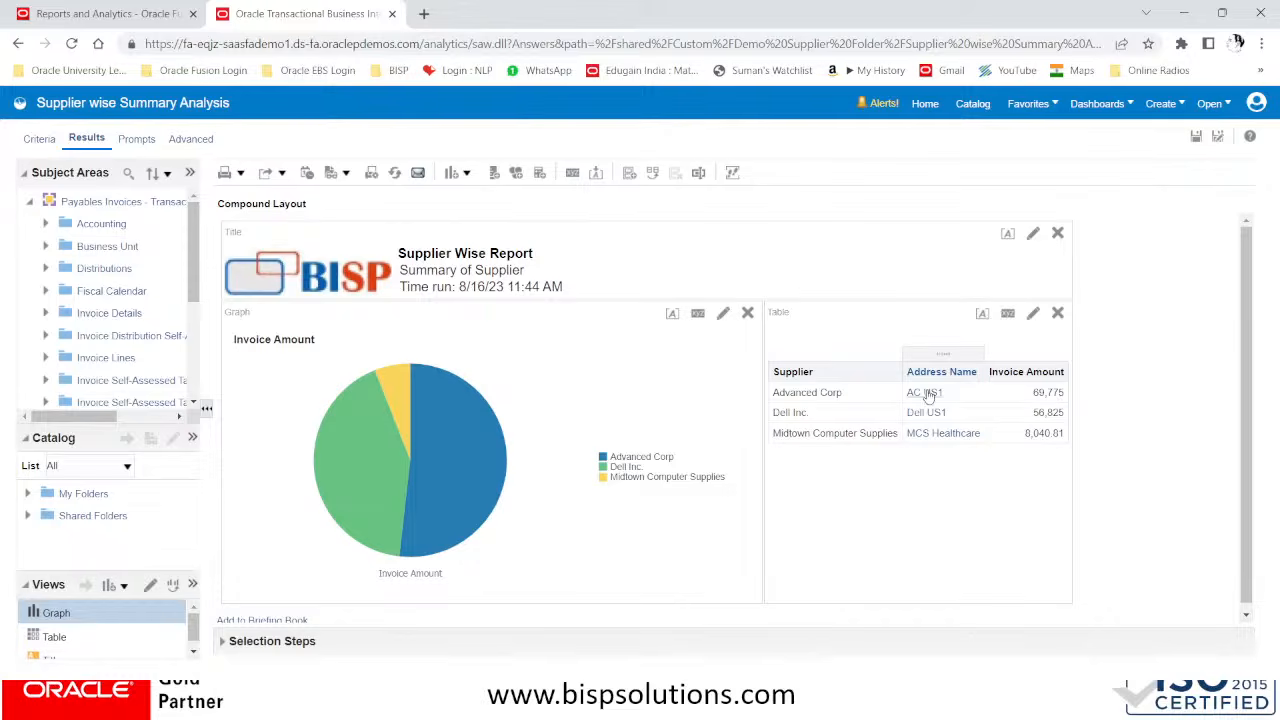
Show the analysis criteria and look through the column options for Invoice Amount and Supplier
click(38, 139)
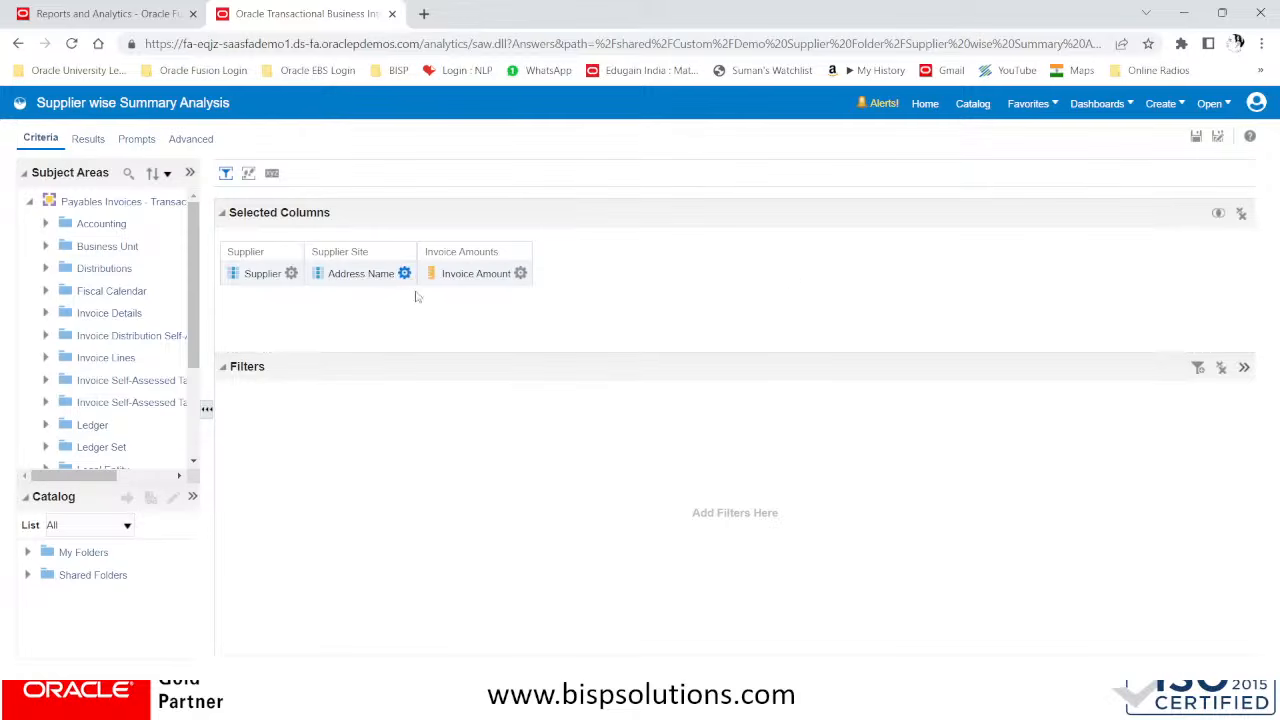
click(519, 274)
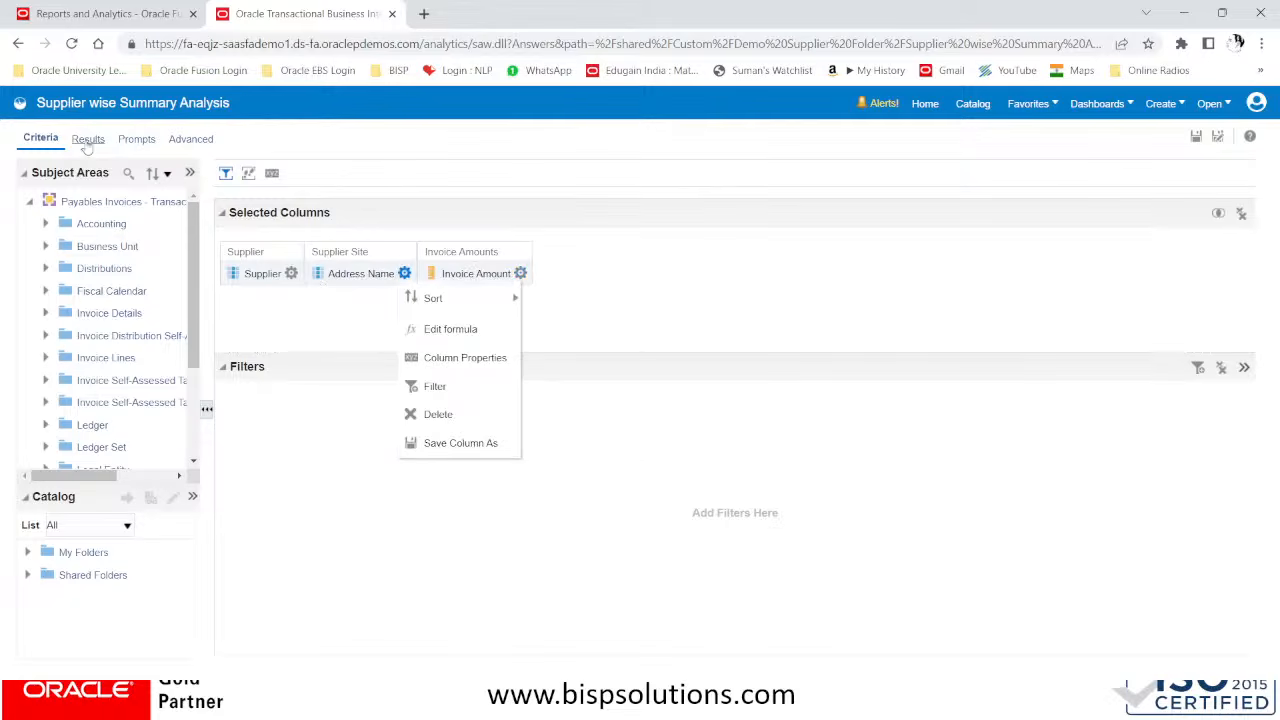
click(714, 249)
click(288, 273)
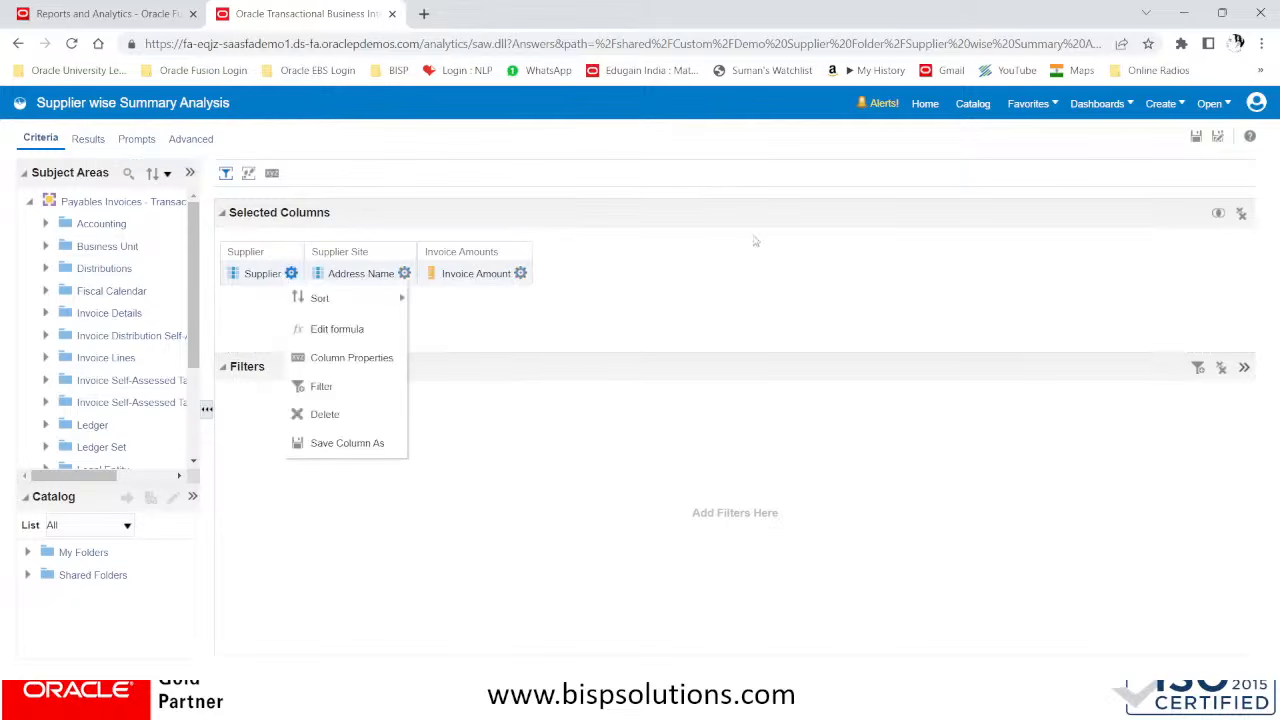
click(702, 233)
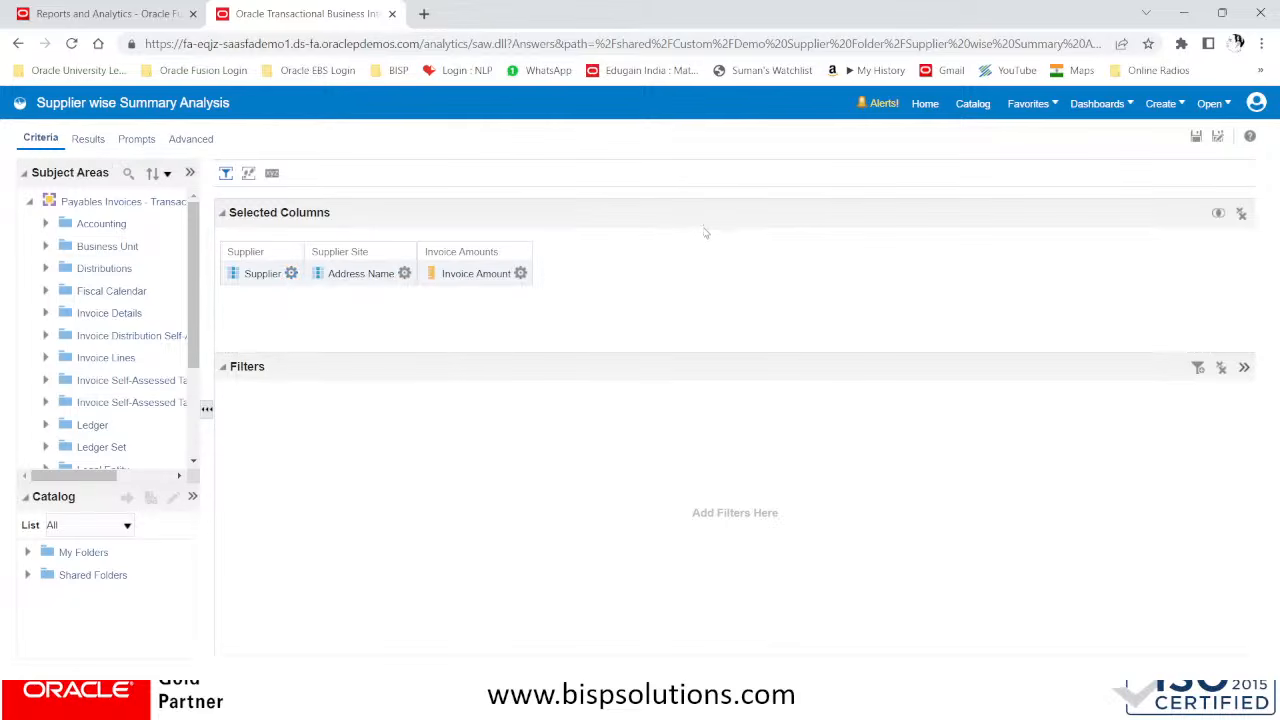
View the column options for Address Name, save Supplier wise Summary Analysis, and show its results
click(404, 273)
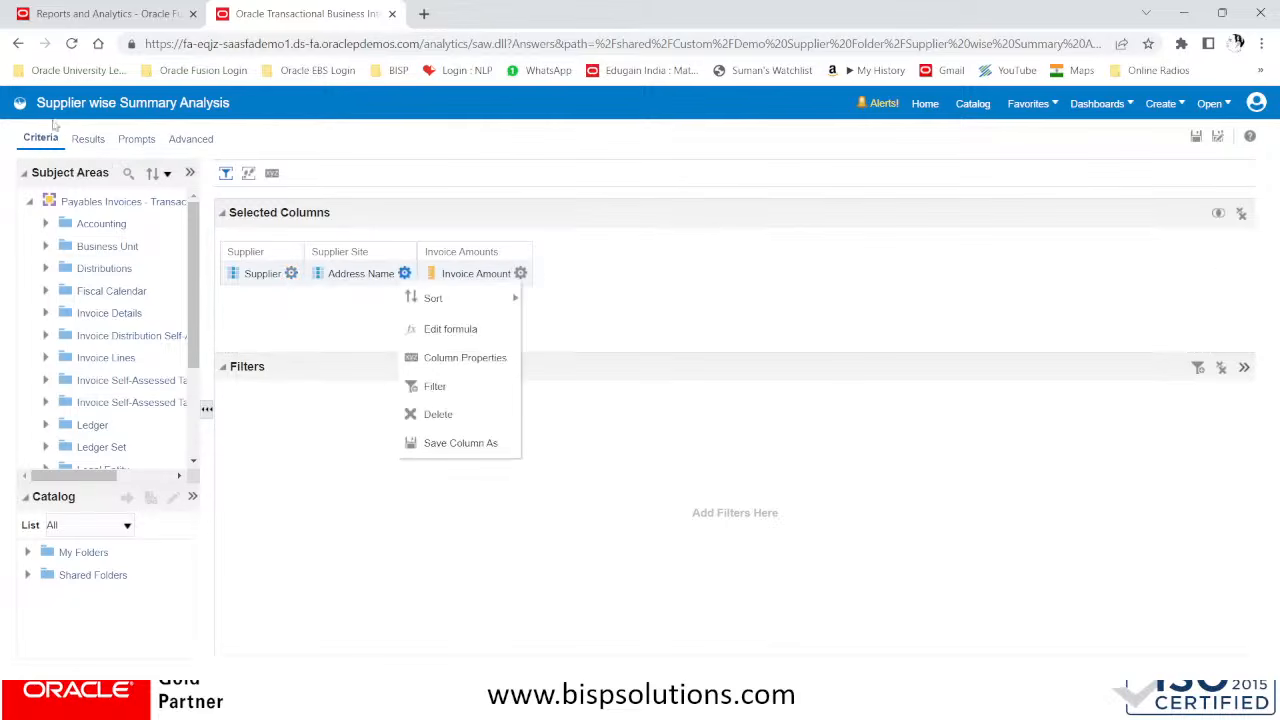
click(1197, 138)
click(1197, 138)
click(1196, 138)
click(87, 141)
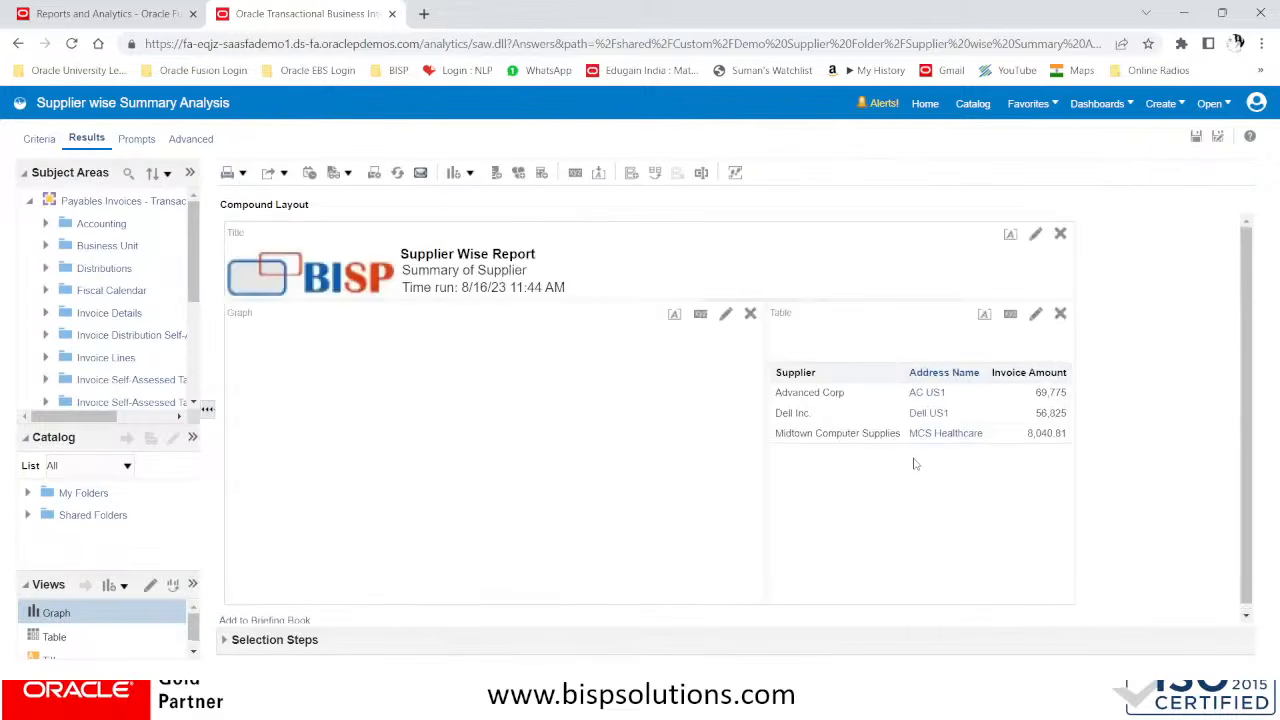
Leave the analysis for the home page and close Transactional Business Intelligence to return to Reports and Analytics
click(931, 107)
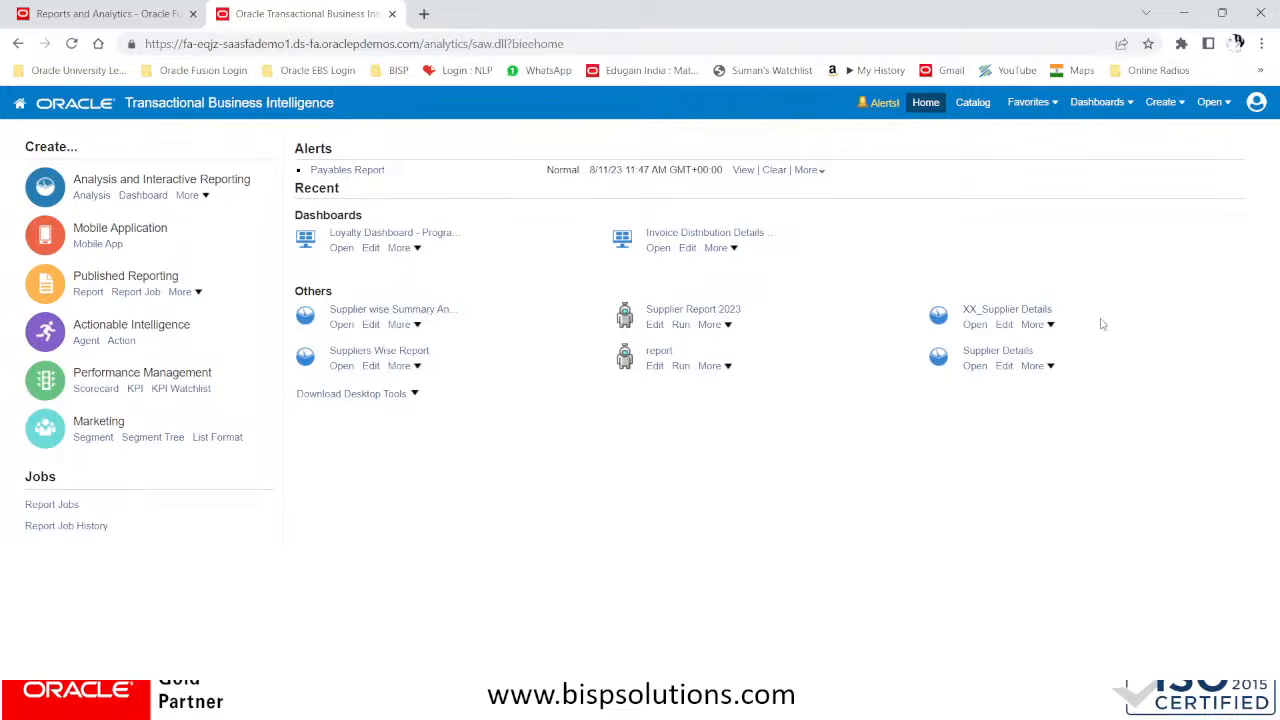
click(1212, 102)
click(392, 13)
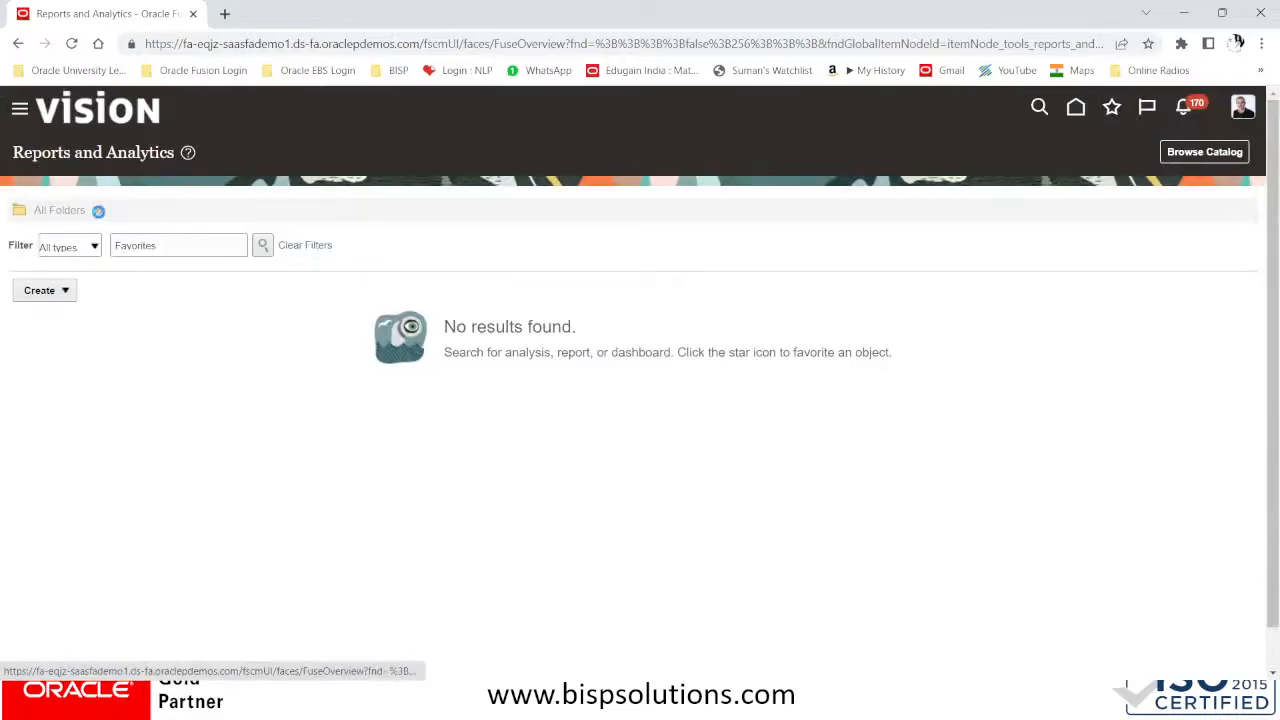
Browse Shared Folders > Custom and open Demo Supplier Folder
click(98, 211)
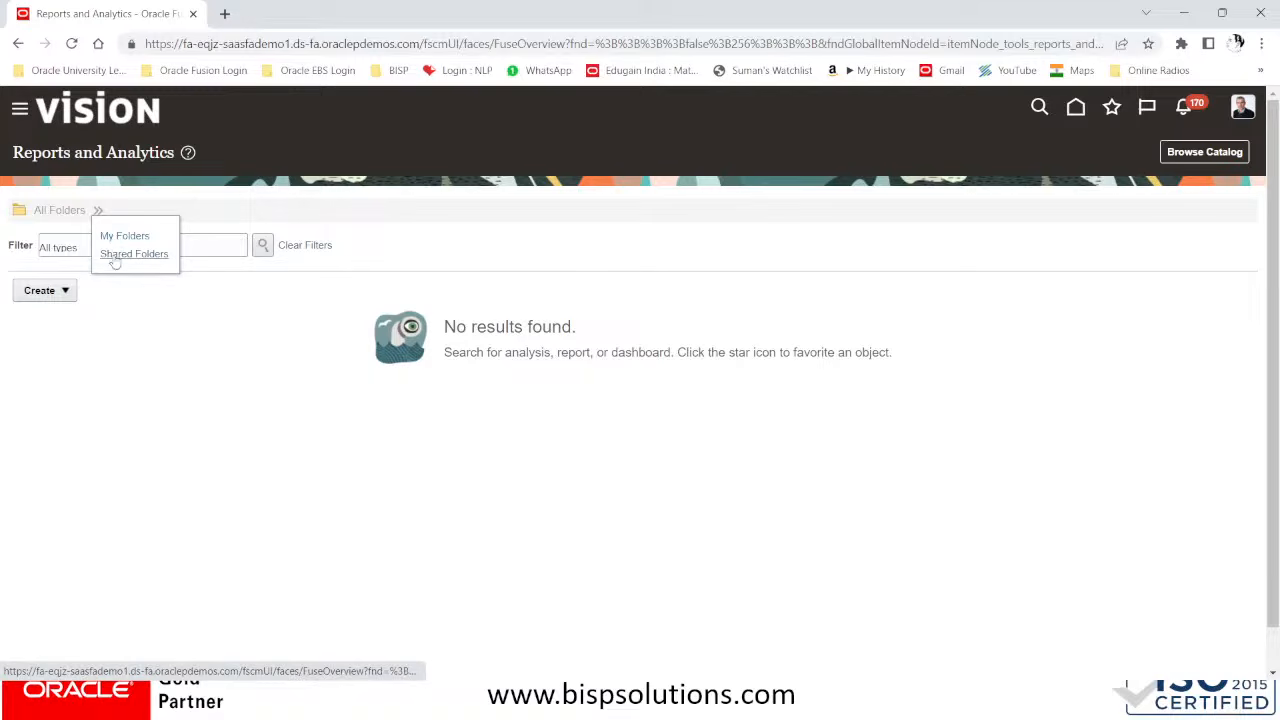
click(130, 254)
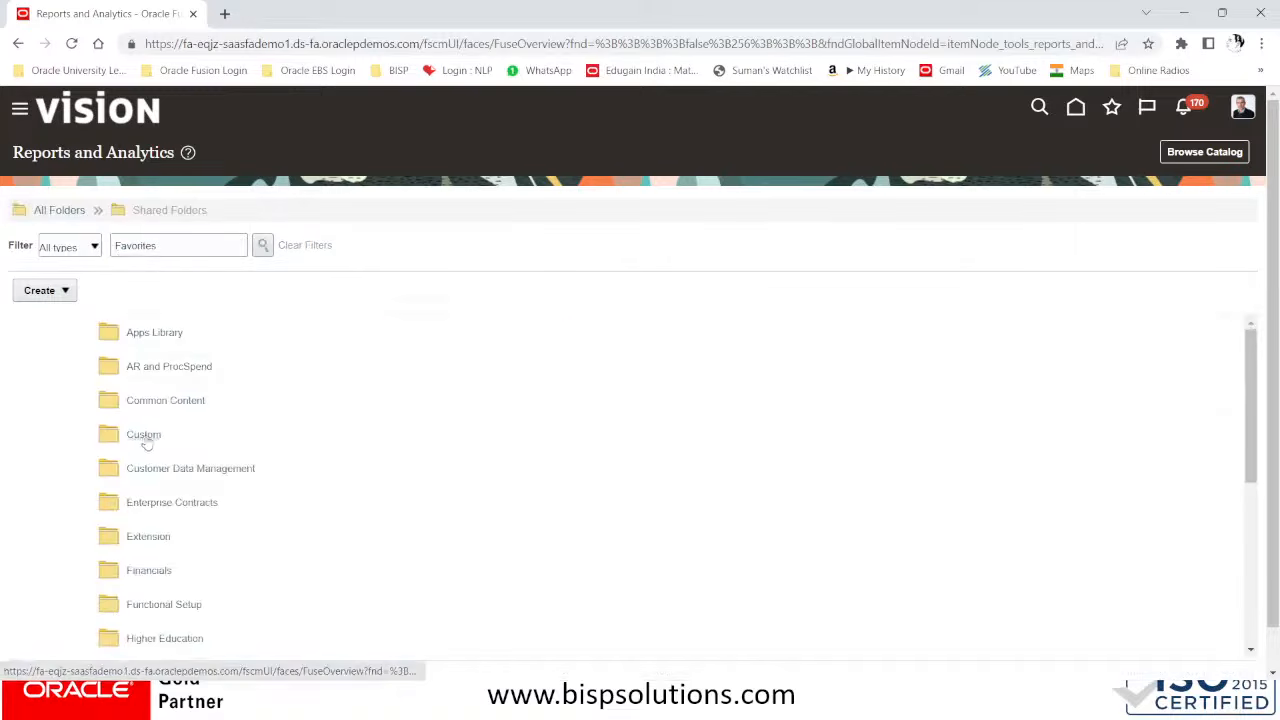
click(146, 434)
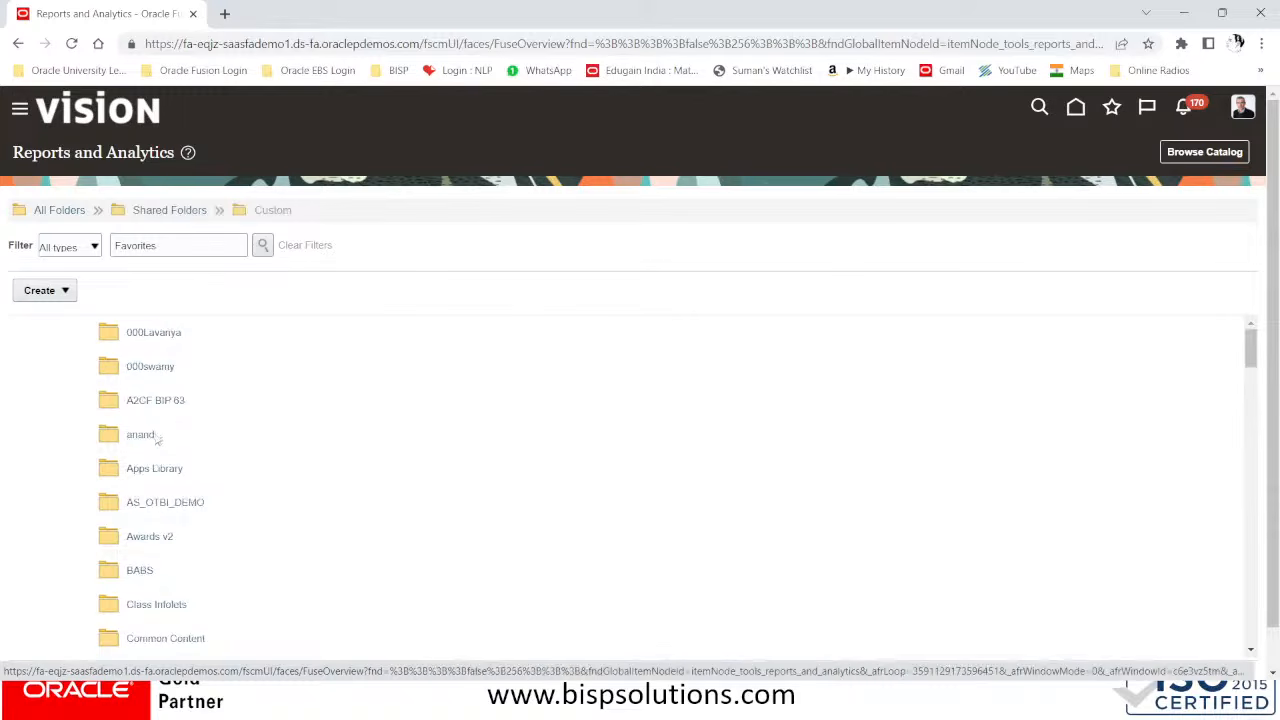
scroll(258, 460, down, 5)
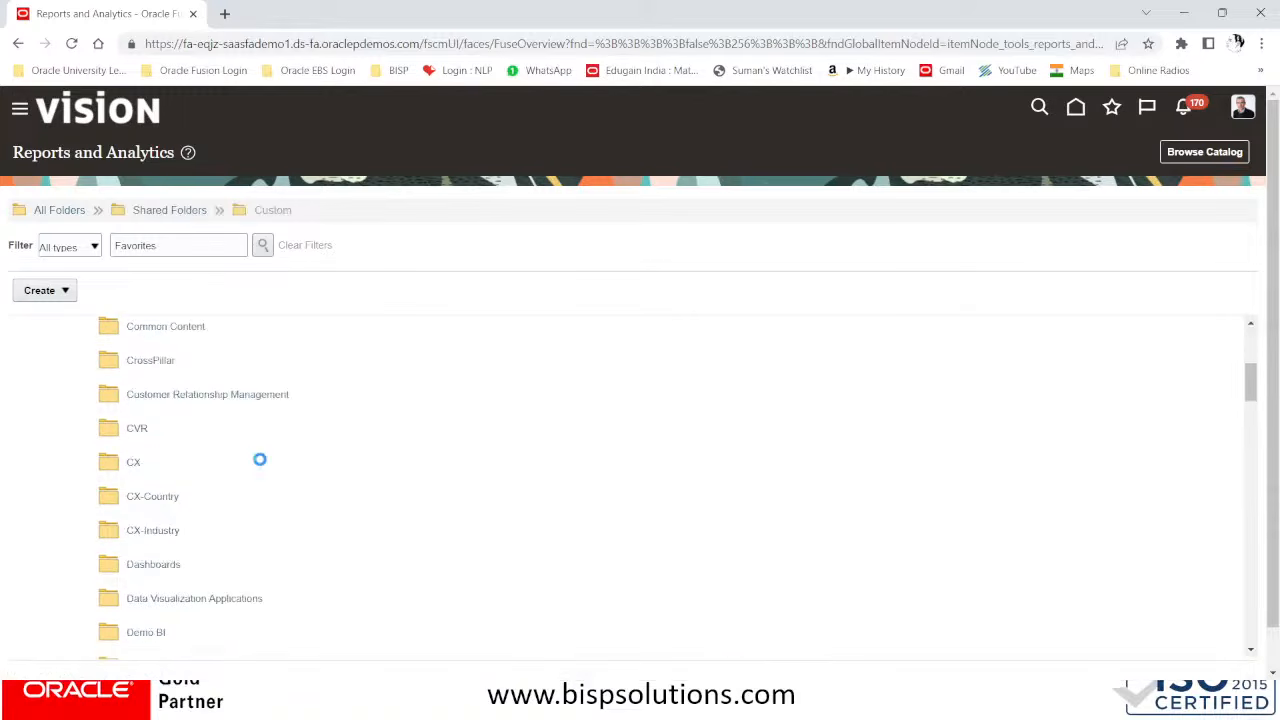
scroll(258, 463, down, 2)
scroll(270, 500, down, 1)
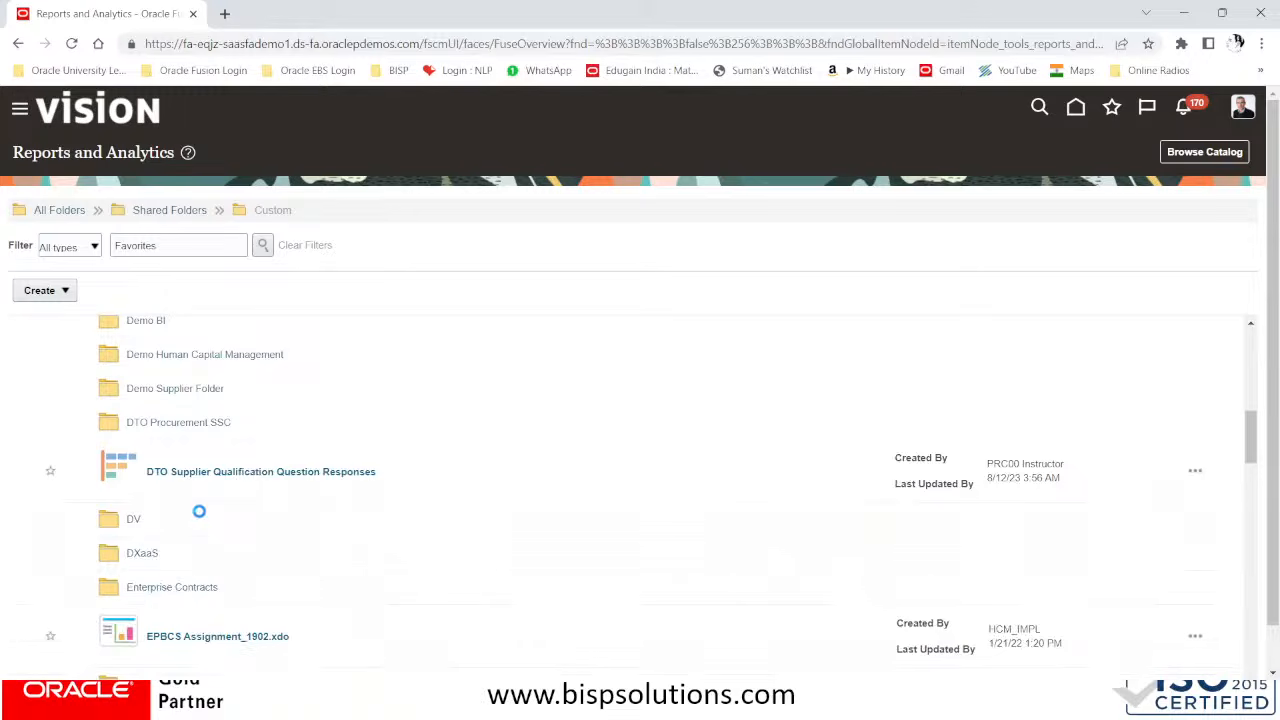
scroll(200, 517, up, 3)
scroll(199, 517, up, 1)
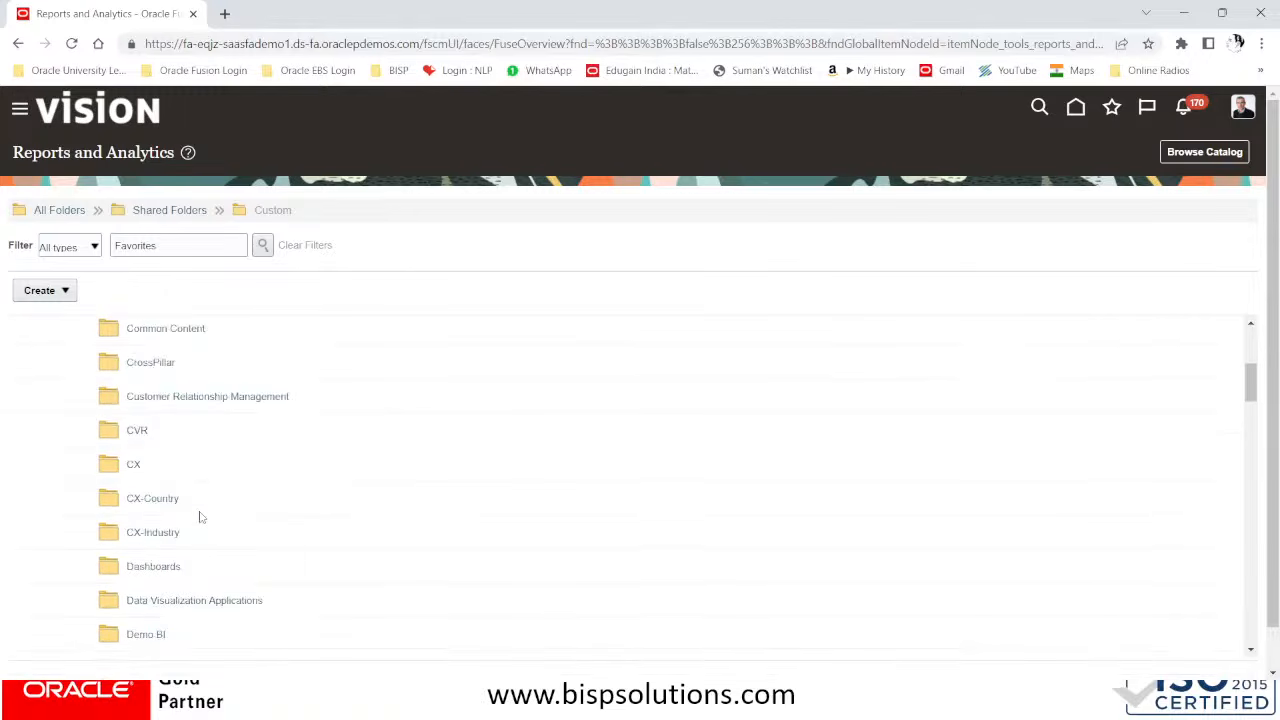
scroll(199, 517, down, 1)
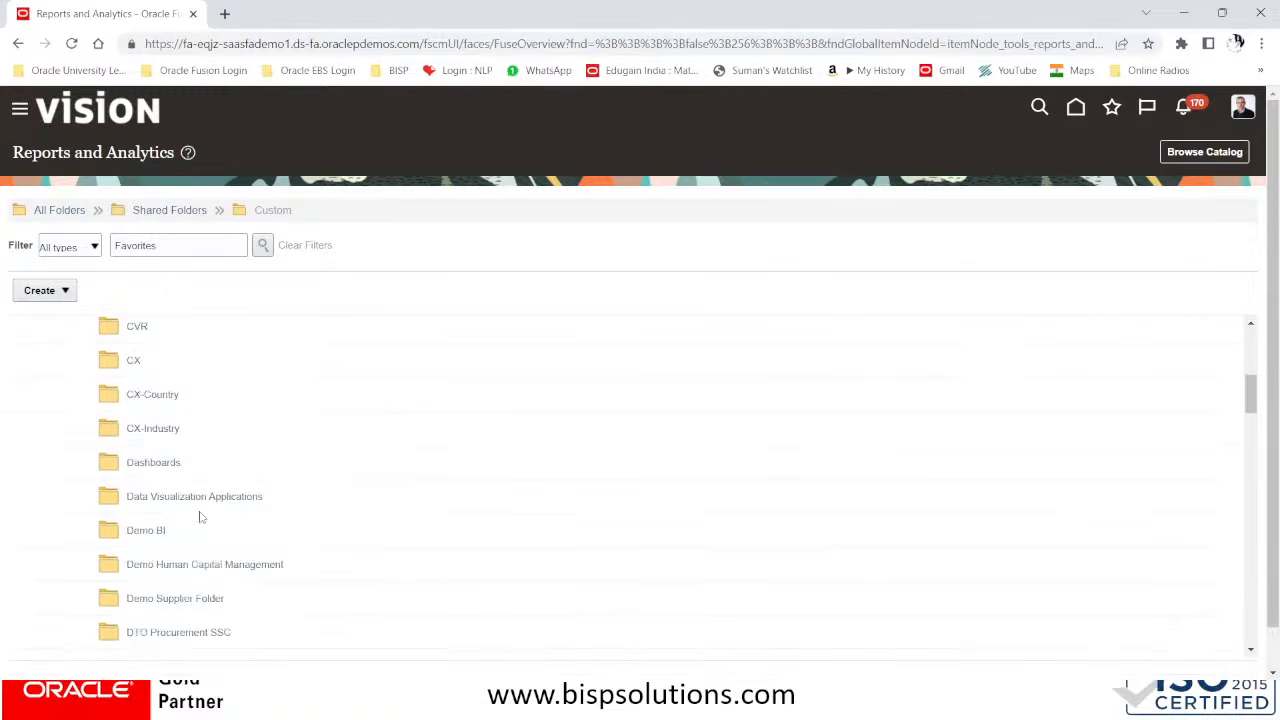
click(200, 598)
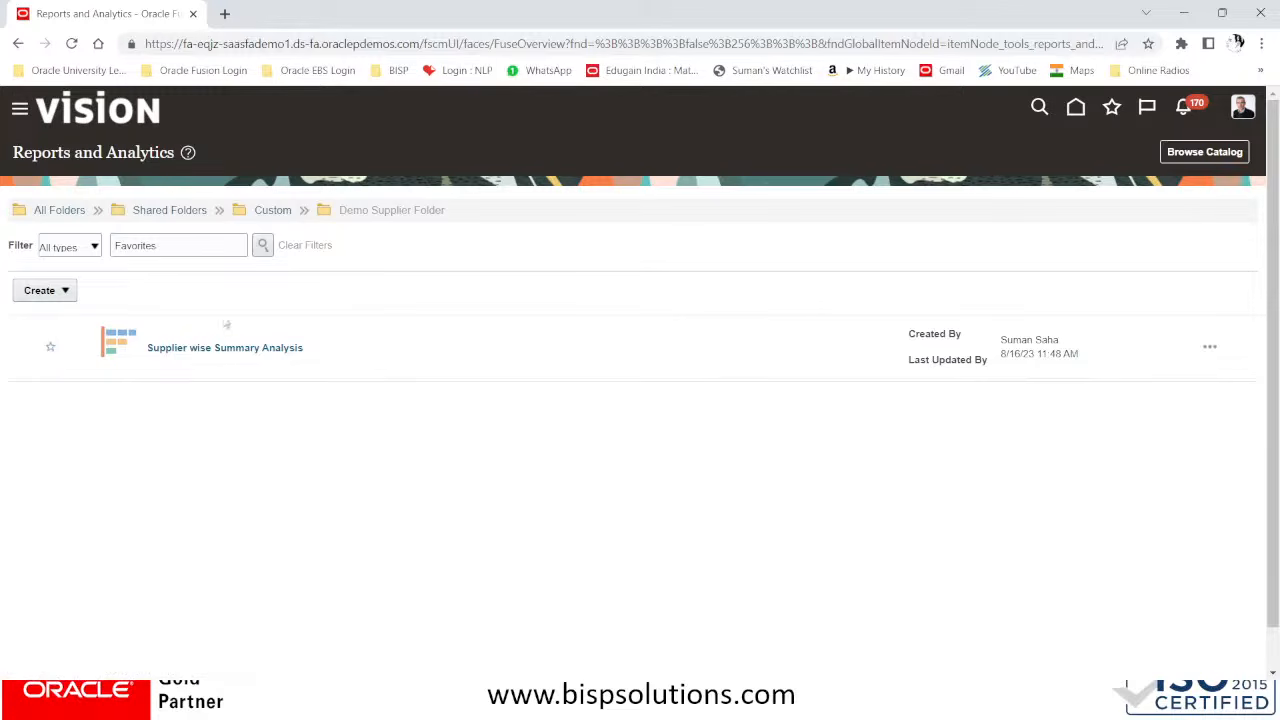
View the catalog location of Supplier wise Summary Analysis through its further options, and close the catalog again
click(1210, 346)
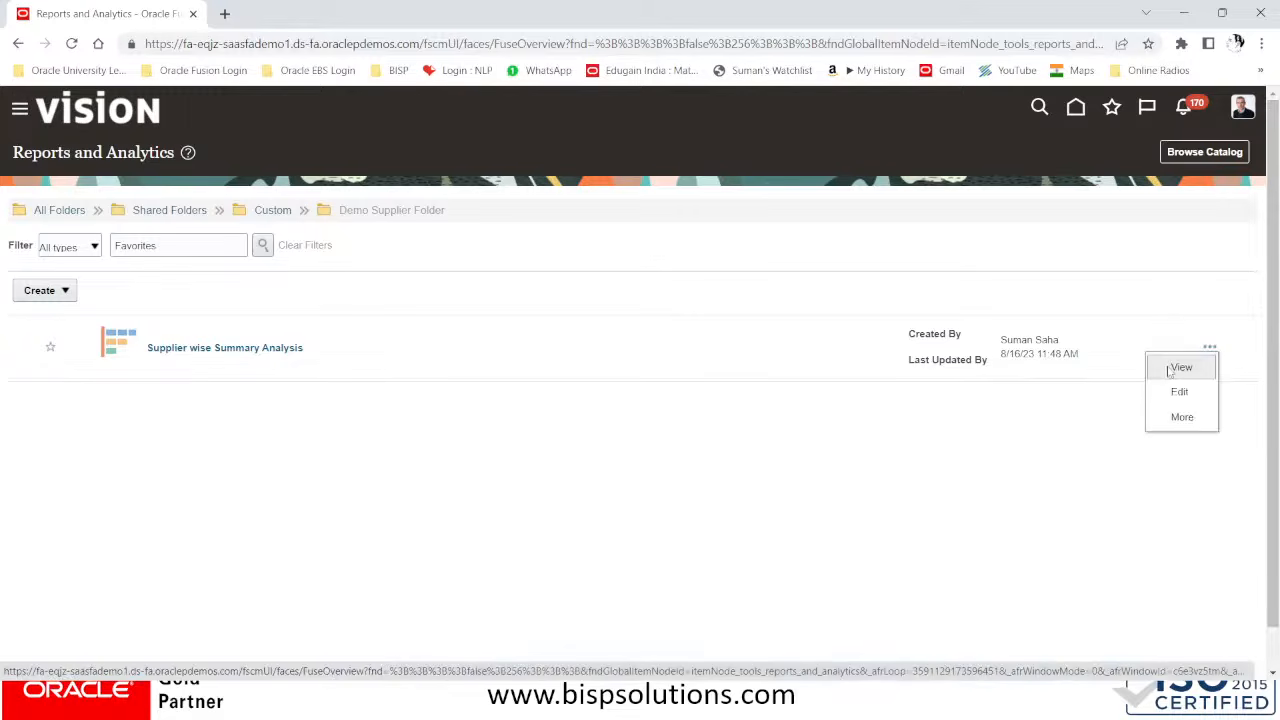
click(1180, 420)
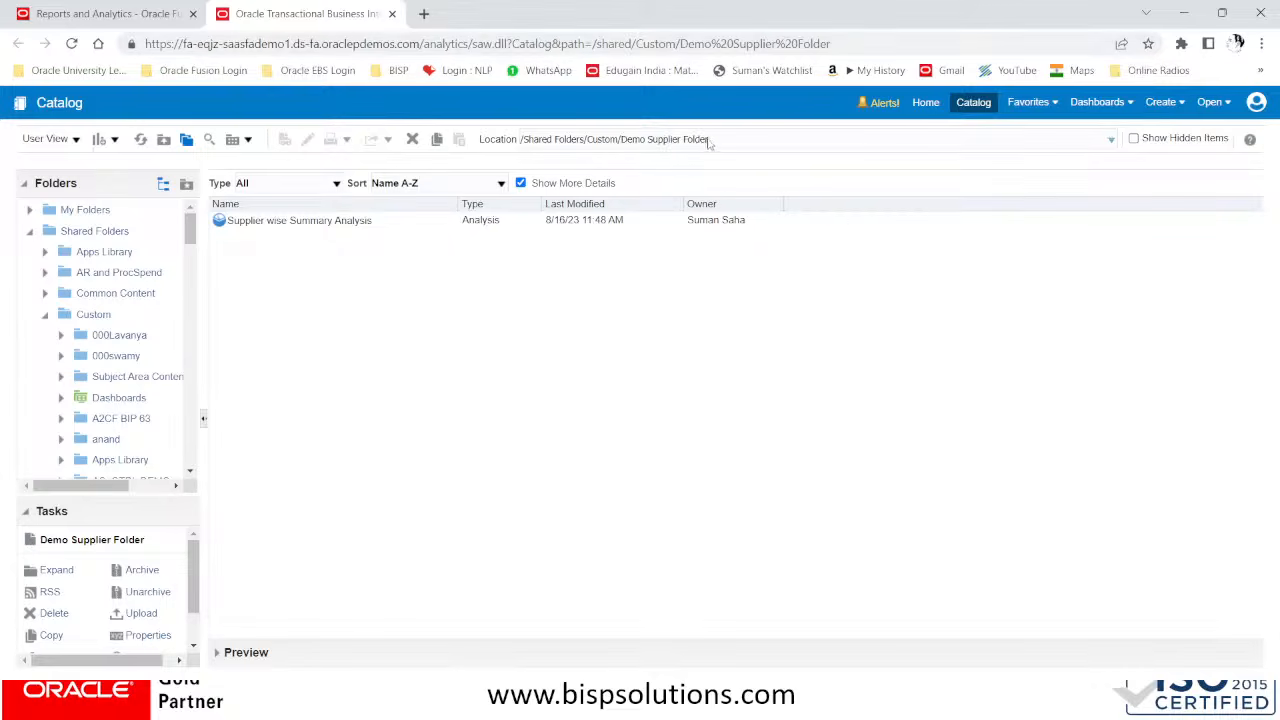
click(743, 140)
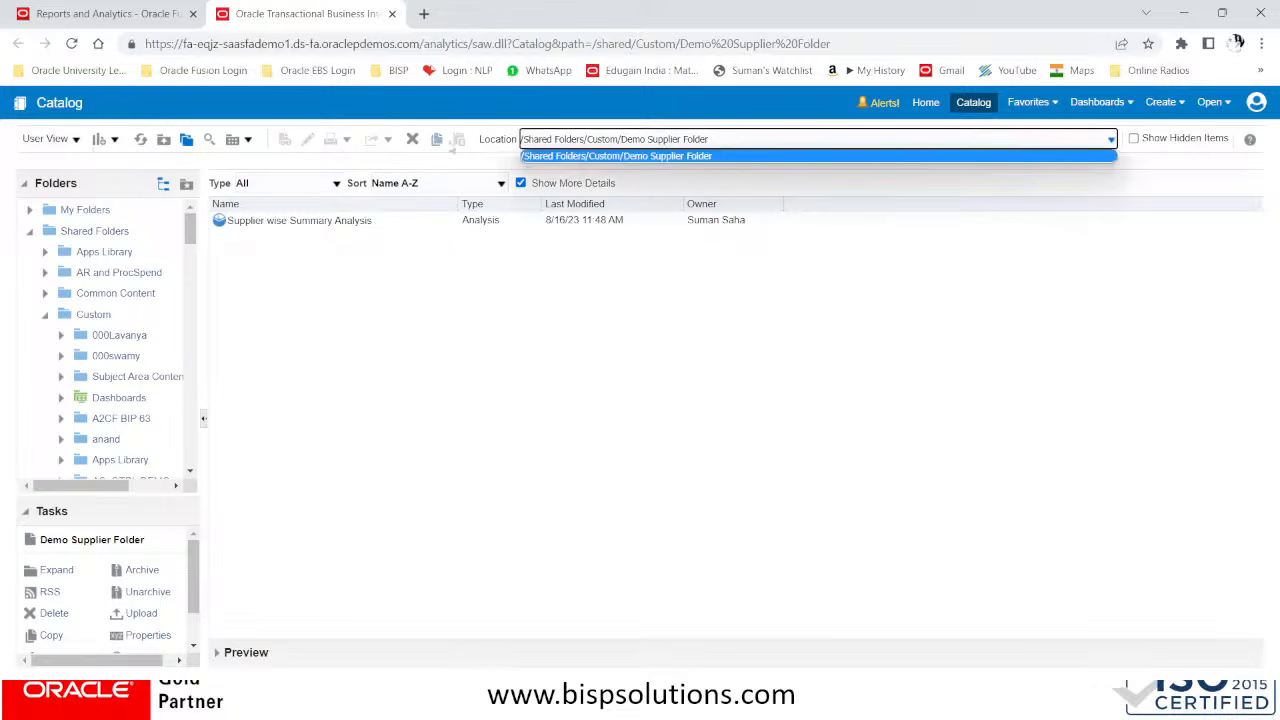
click(603, 300)
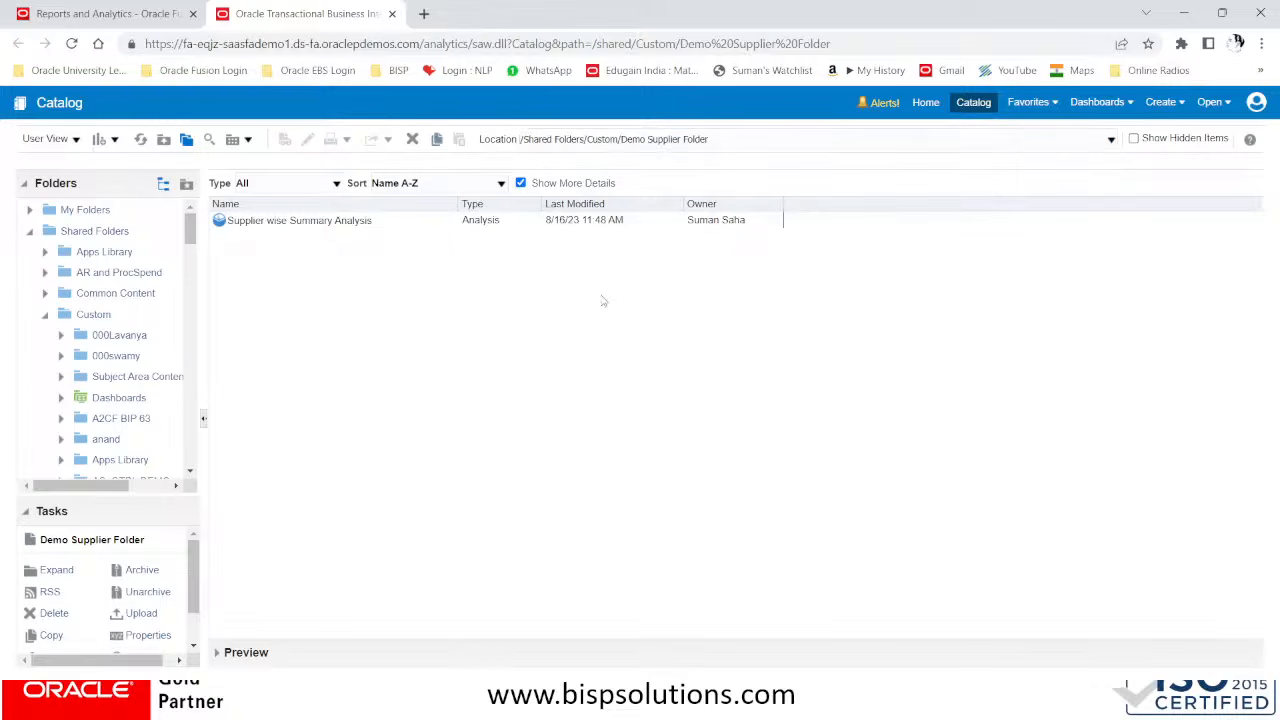
click(392, 14)
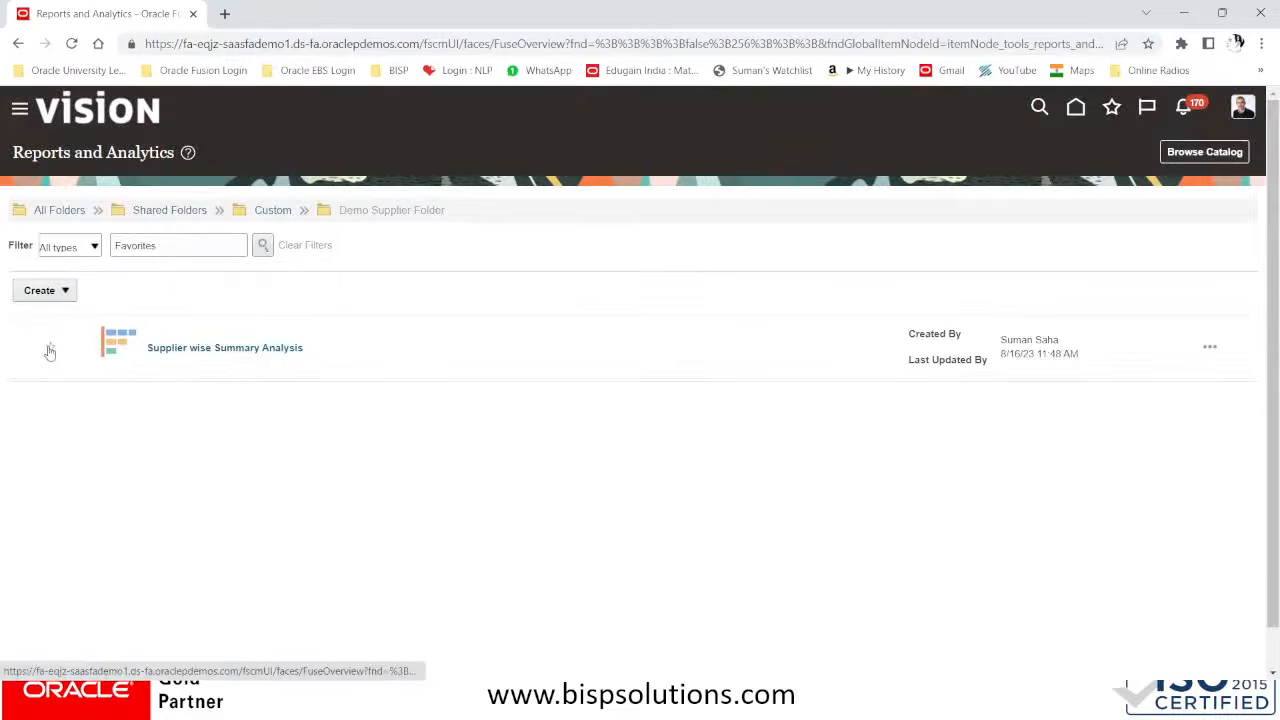
Mark Supplier wise Summary Analysis as a favorite and browse the catalog
click(167, 352)
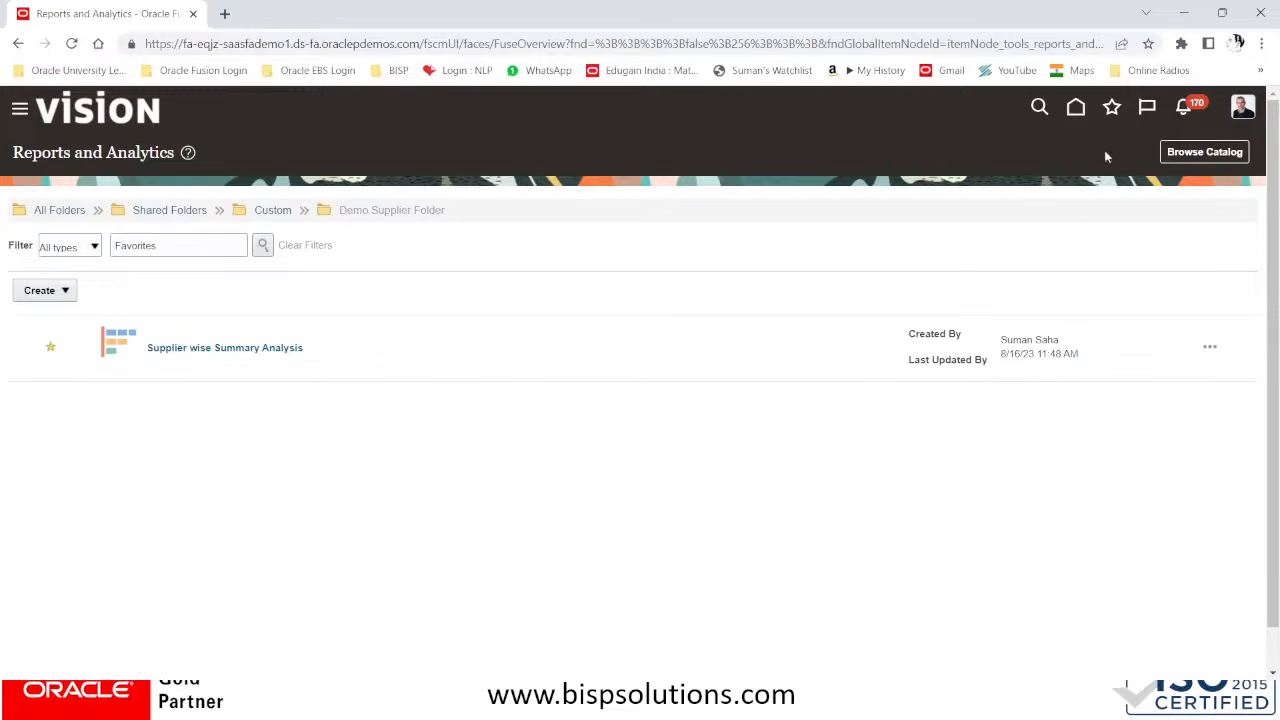
click(1202, 153)
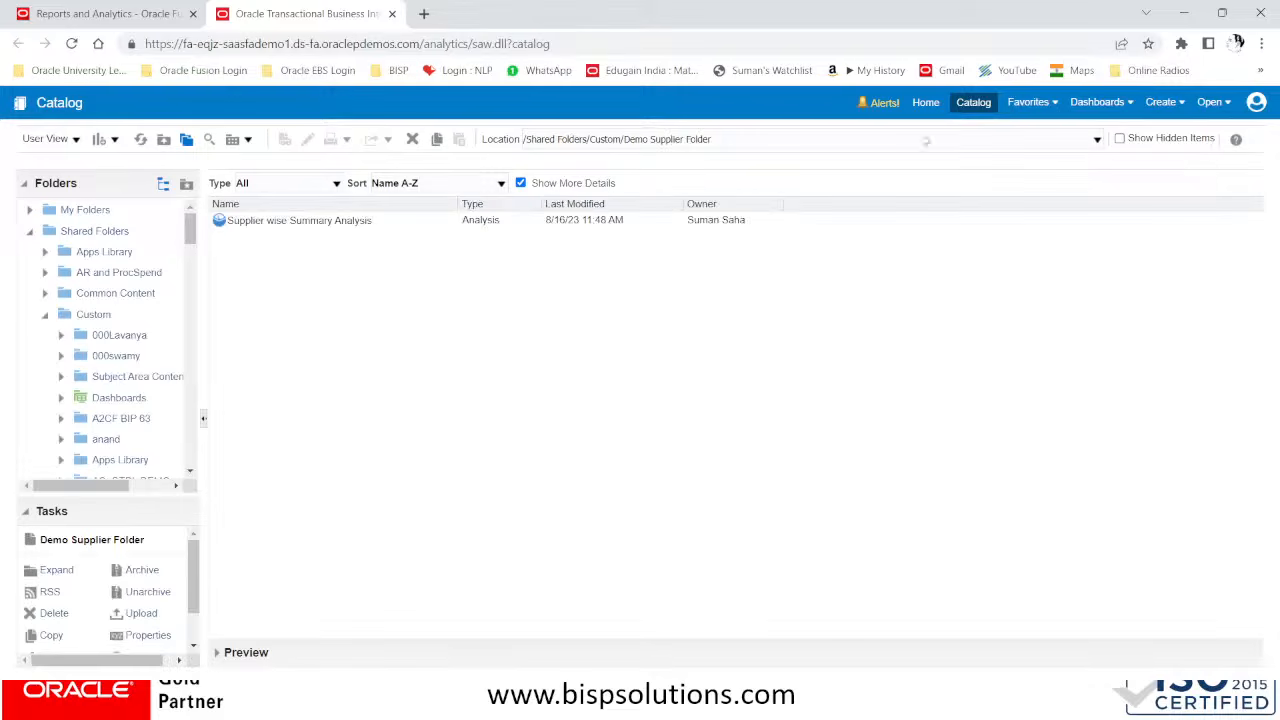
Create a new analysis, searching the subject areas for payables and choosing Payables Invoices - Transactions Real Time
click(1168, 104)
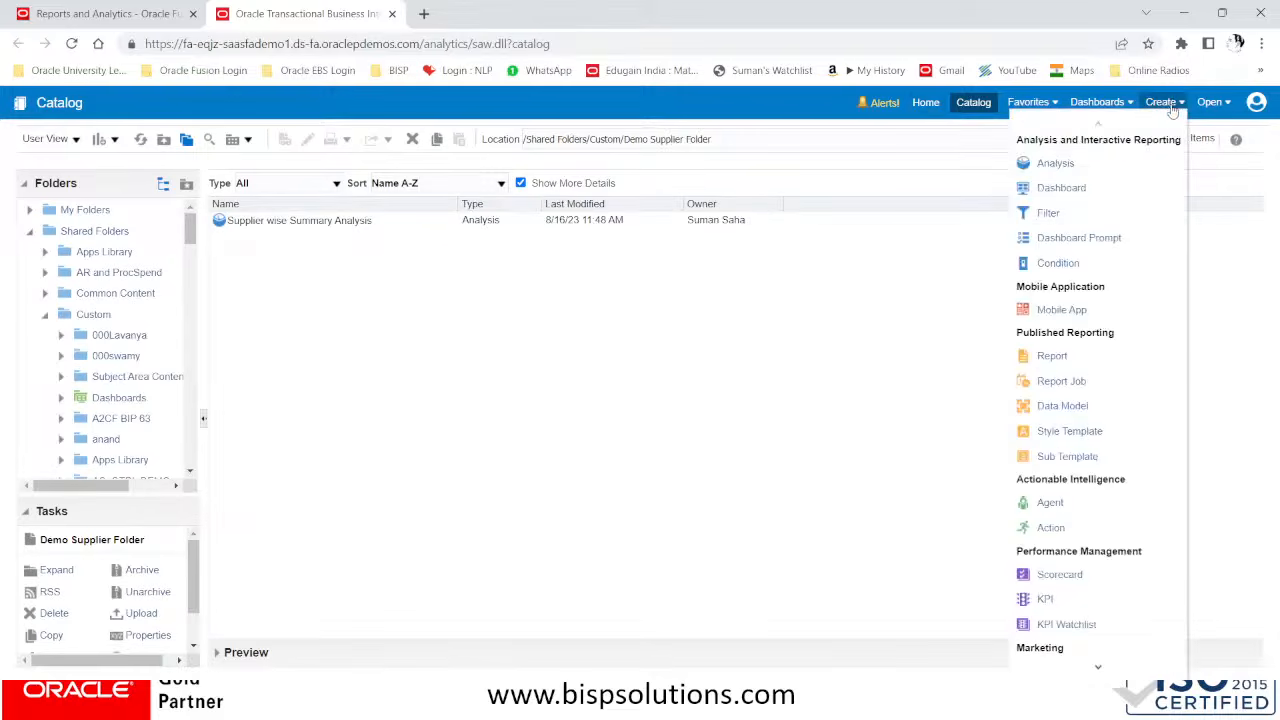
click(1066, 167)
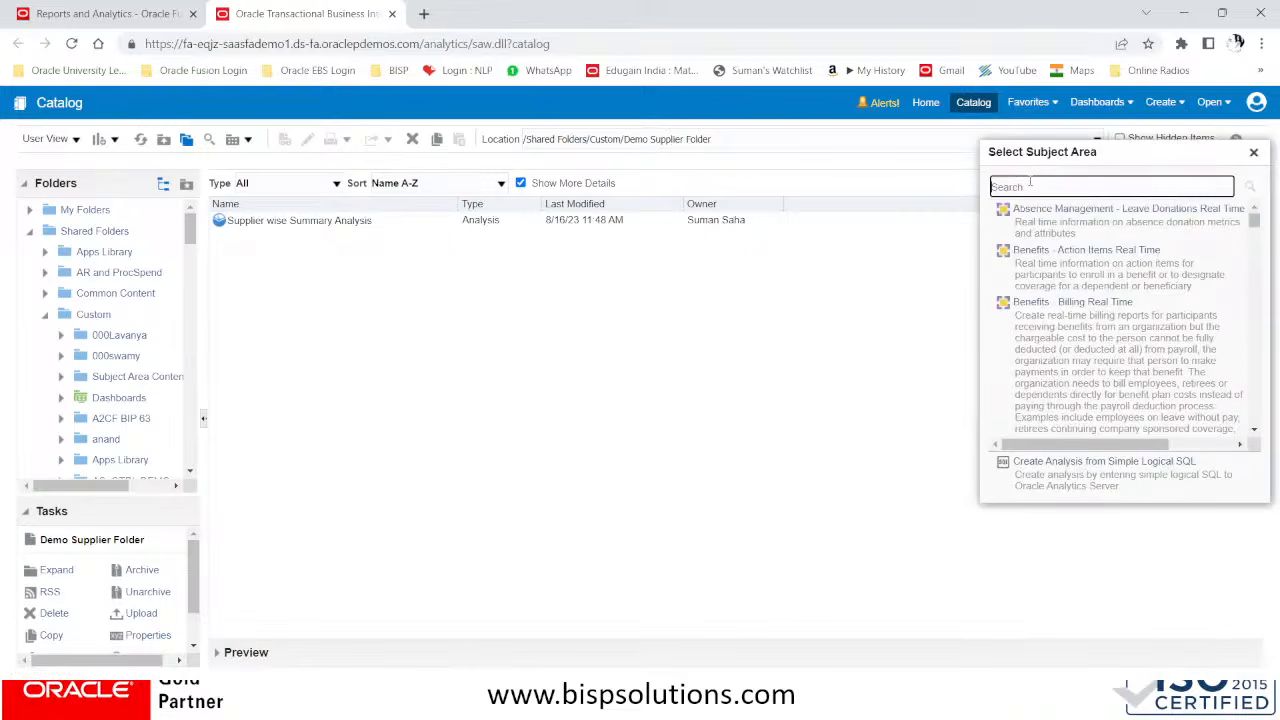
key(ctrl+f)
text(p)
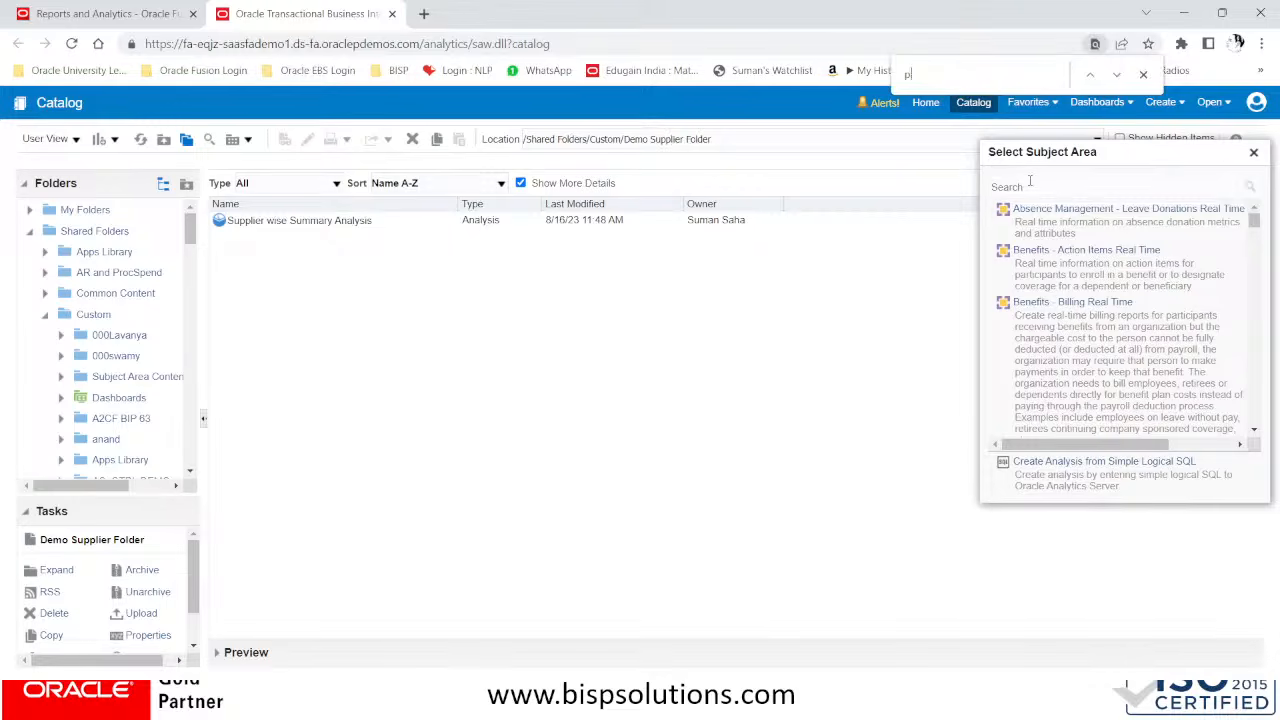
text(ayables)
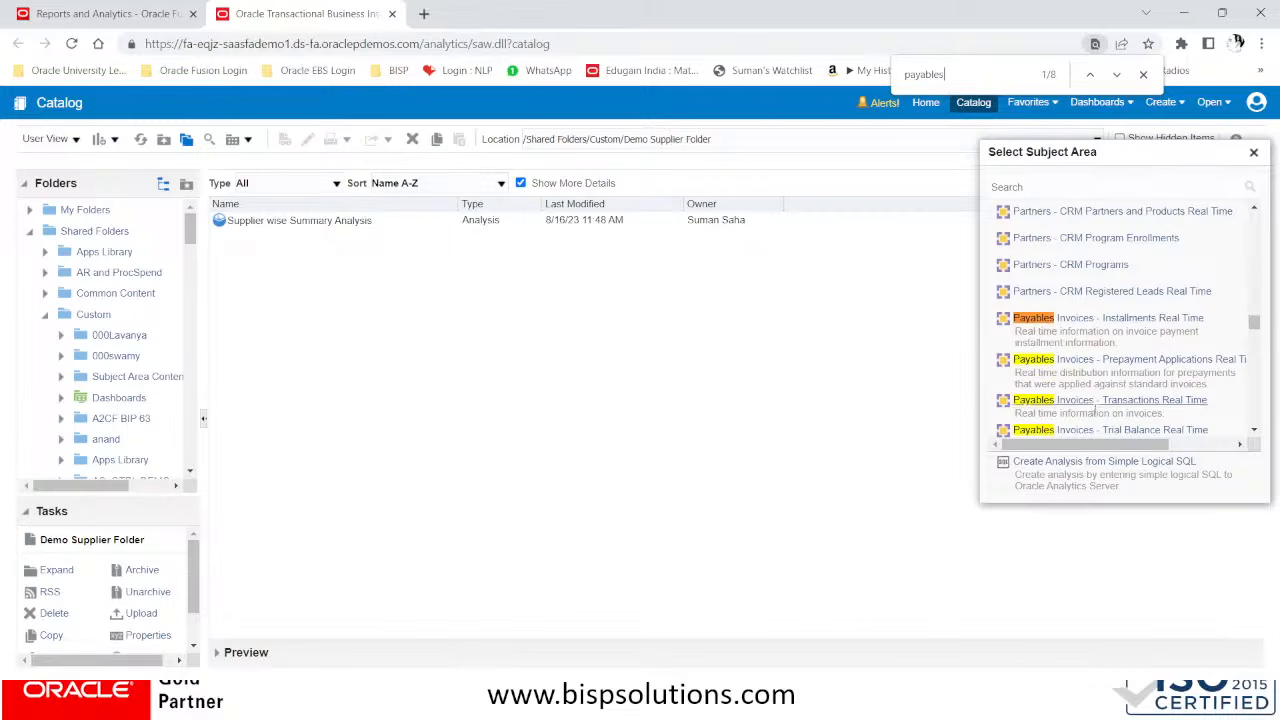
click(1029, 408)
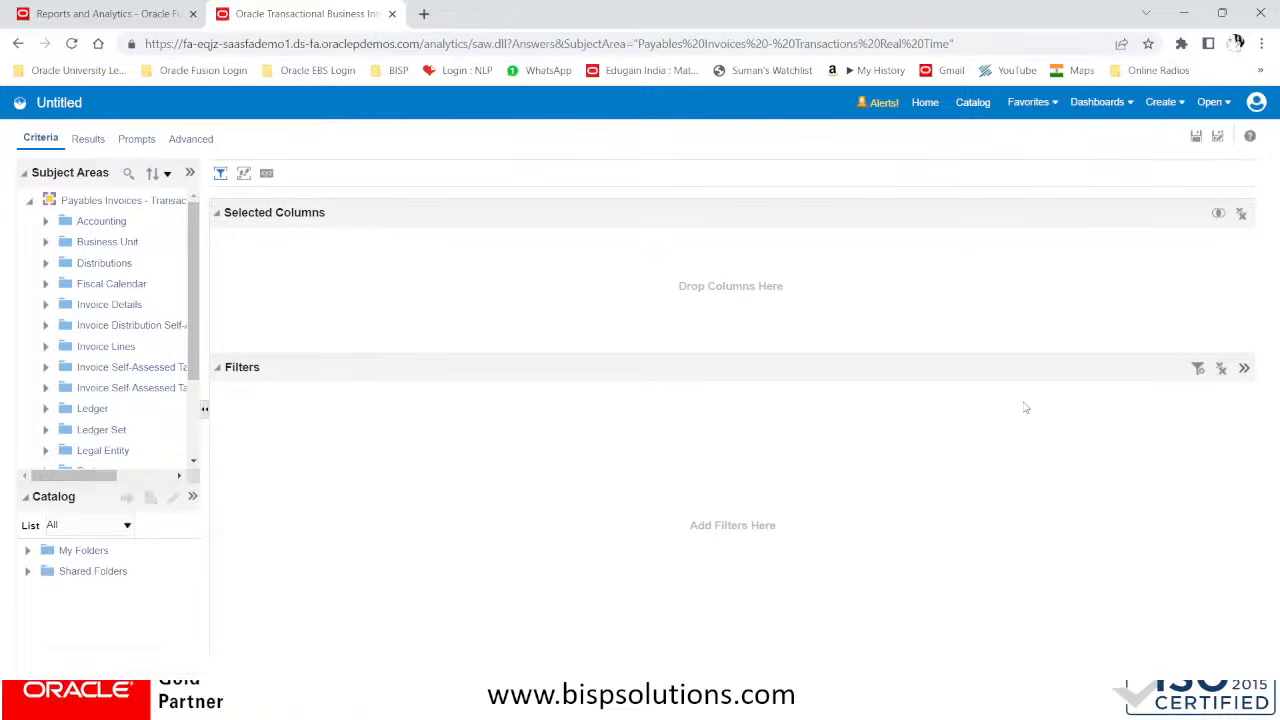
Examine the subject area's available columns in the Account folder under Accounting and the Invoice Amounts folder under Invoice Details
click(45, 221)
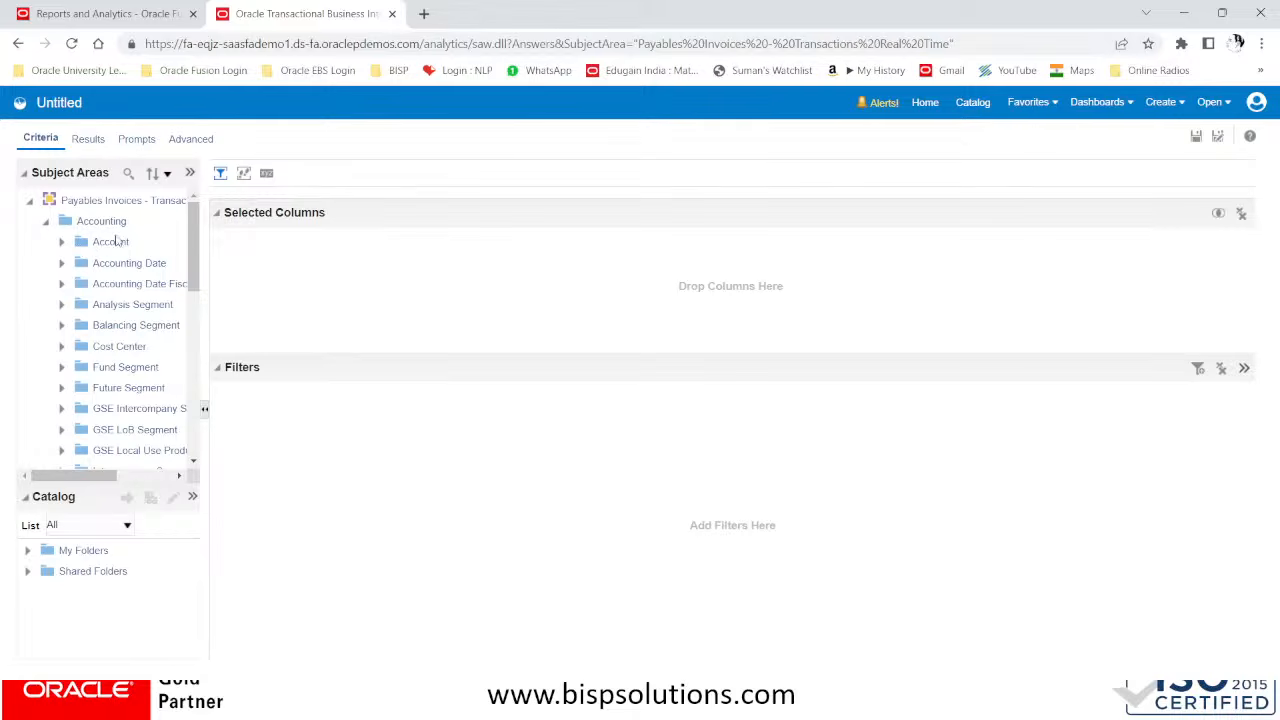
click(61, 242)
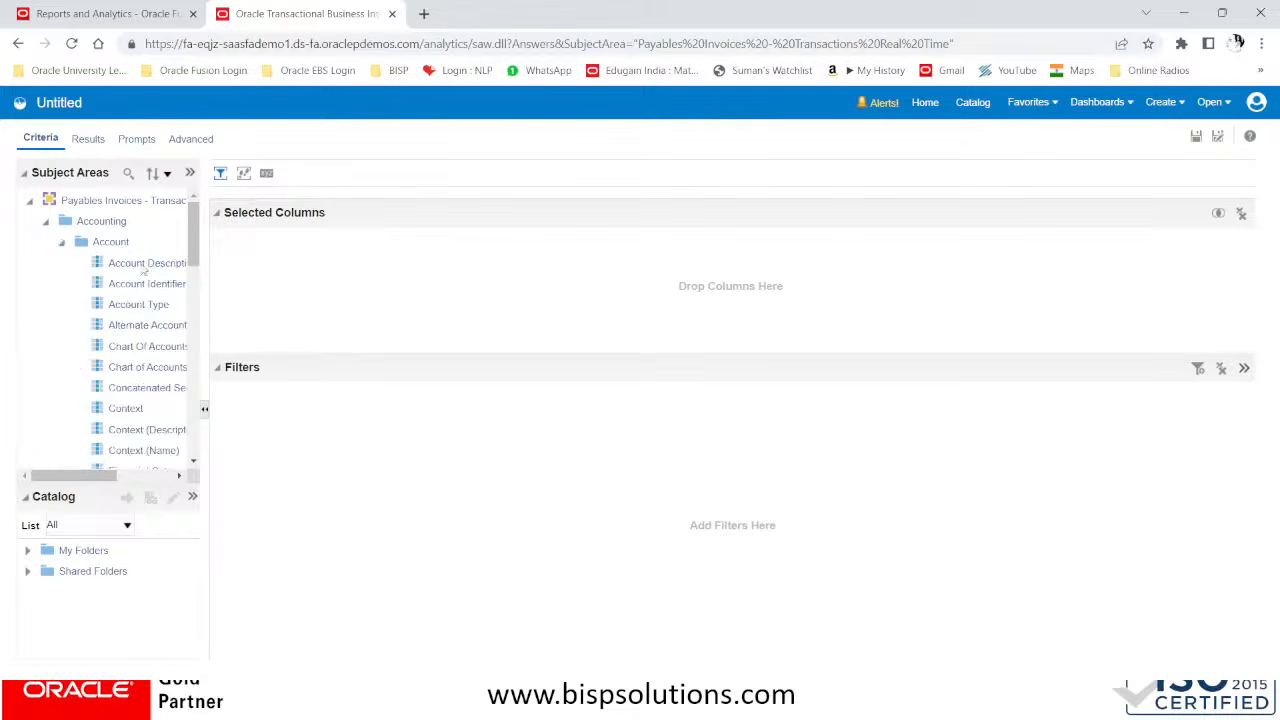
scroll(143, 272, down, 3)
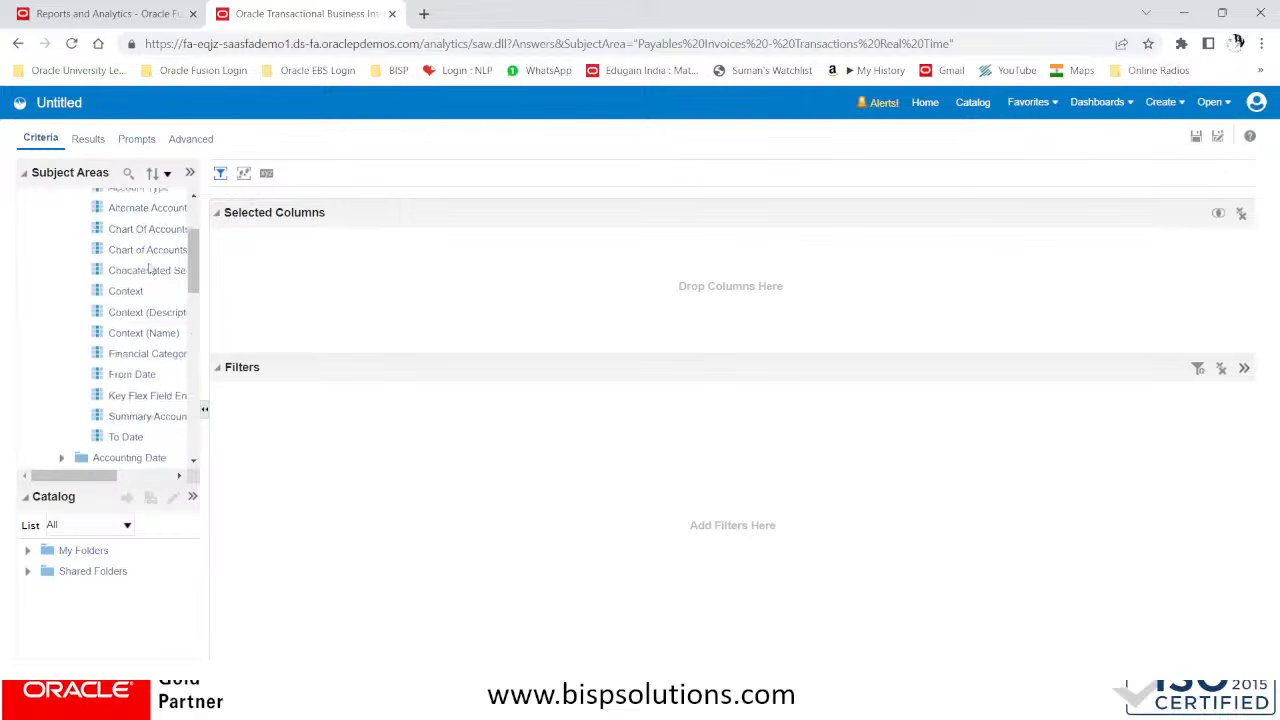
scroll(148, 275, down, 10)
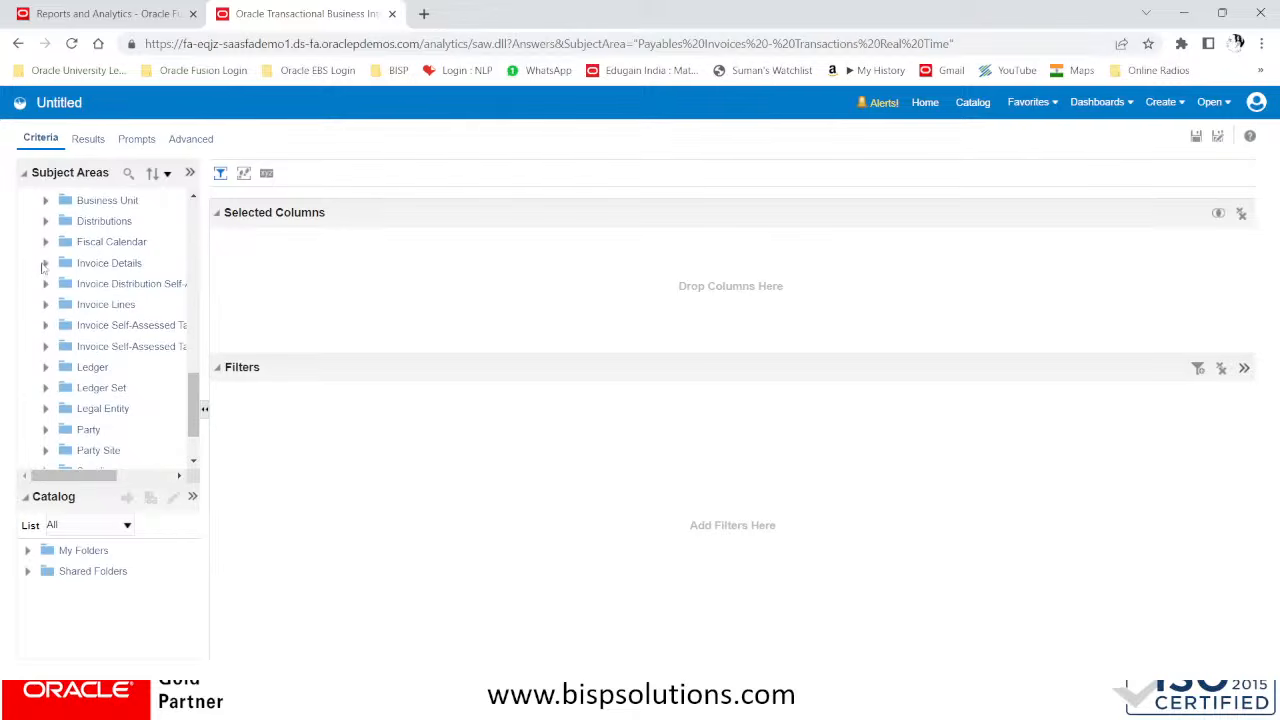
click(45, 263)
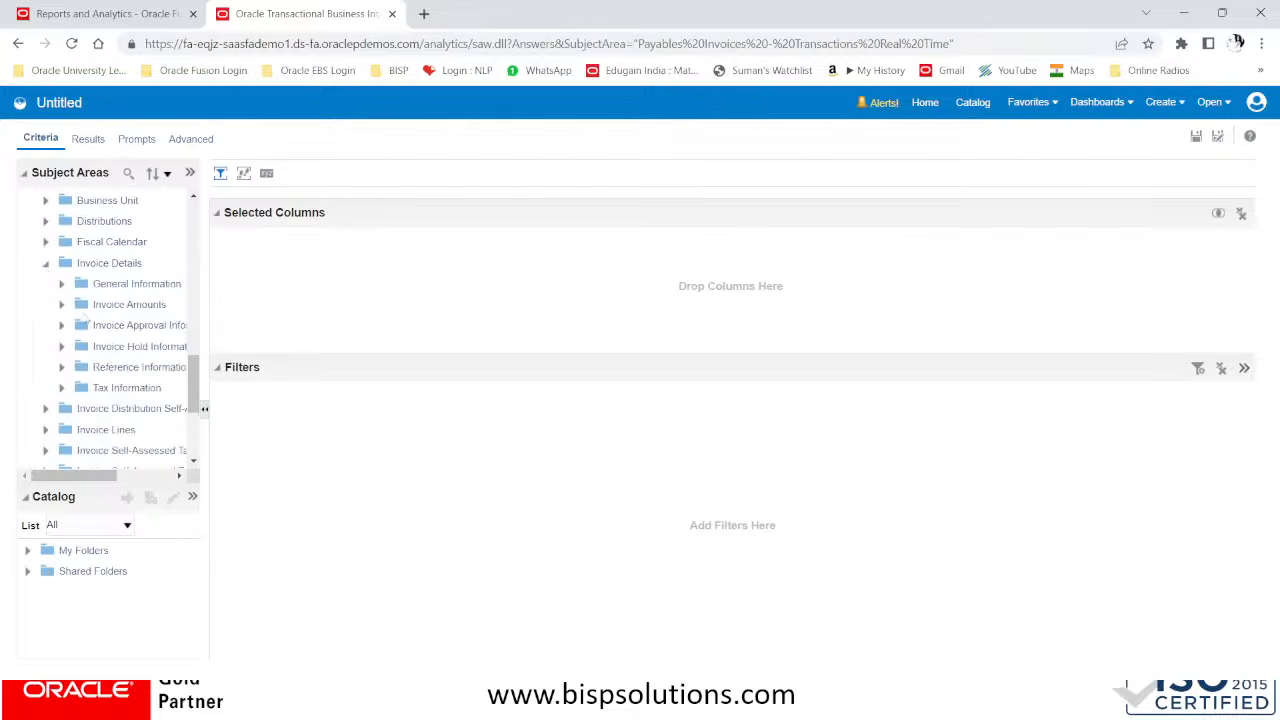
click(62, 305)
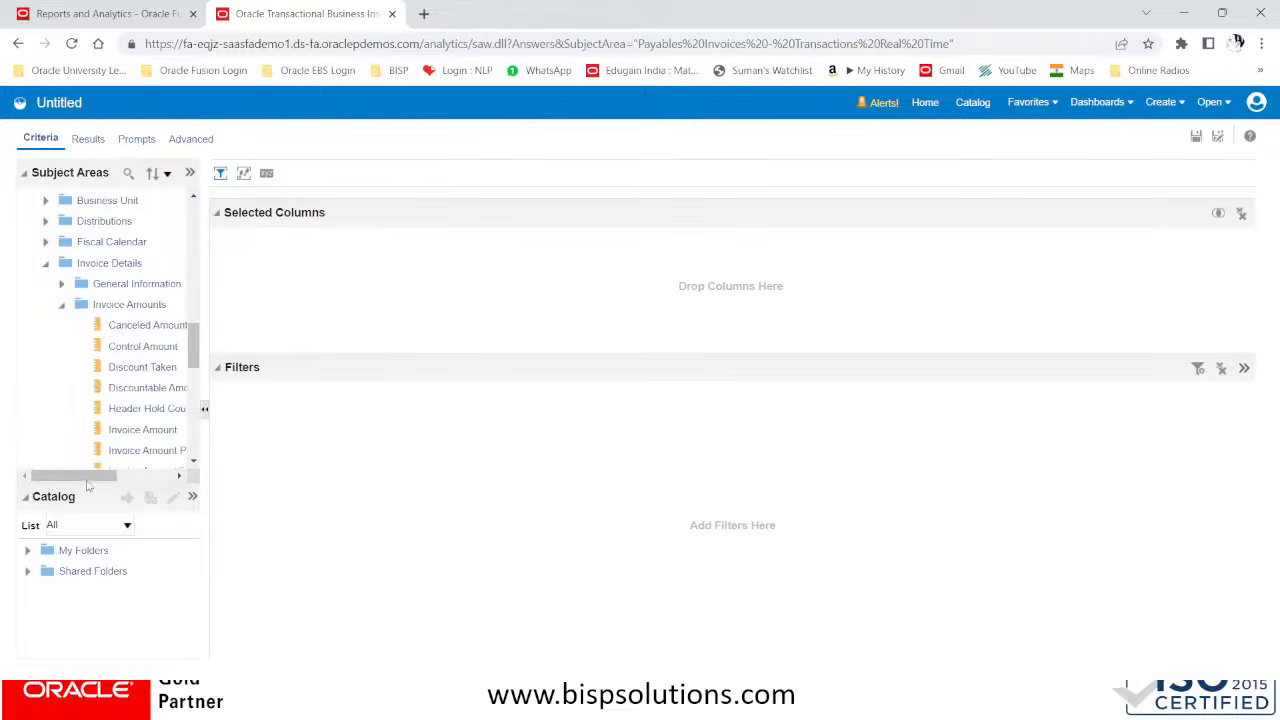
drag(88, 477, 118, 478)
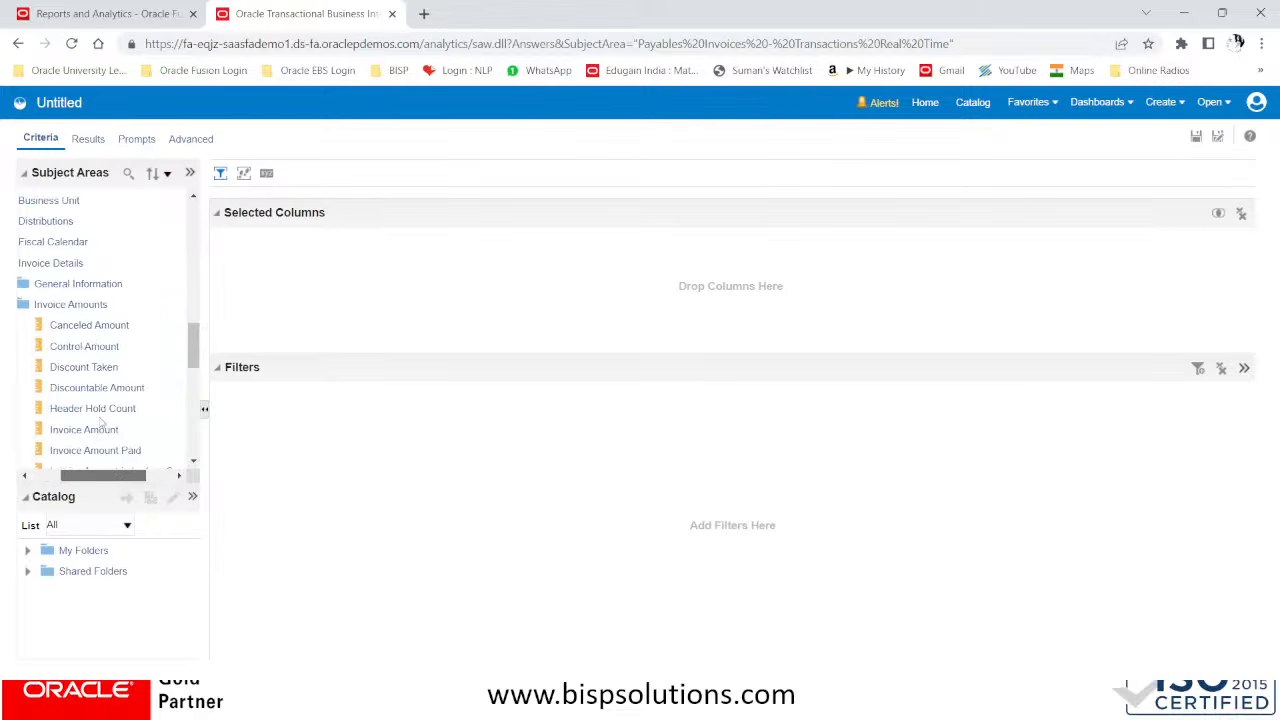
scroll(101, 420, down, 3)
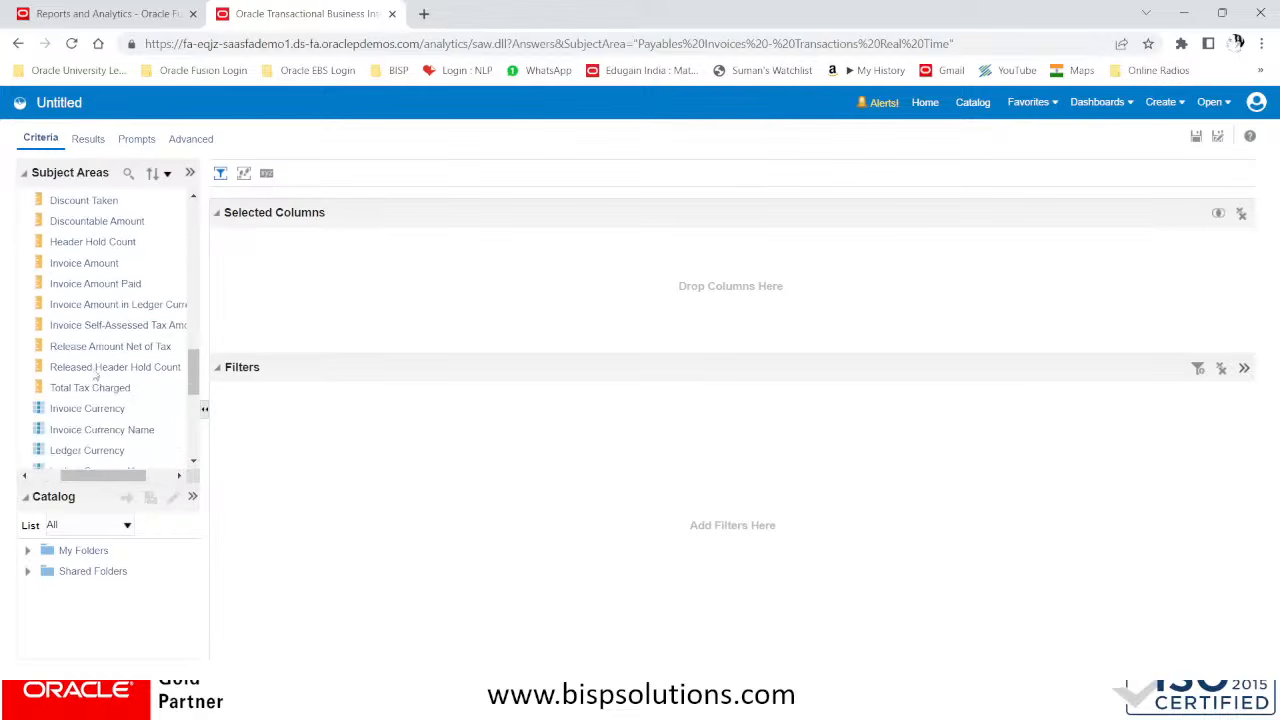
drag(122, 478, 113, 478)
scroll(104, 396, up, 3)
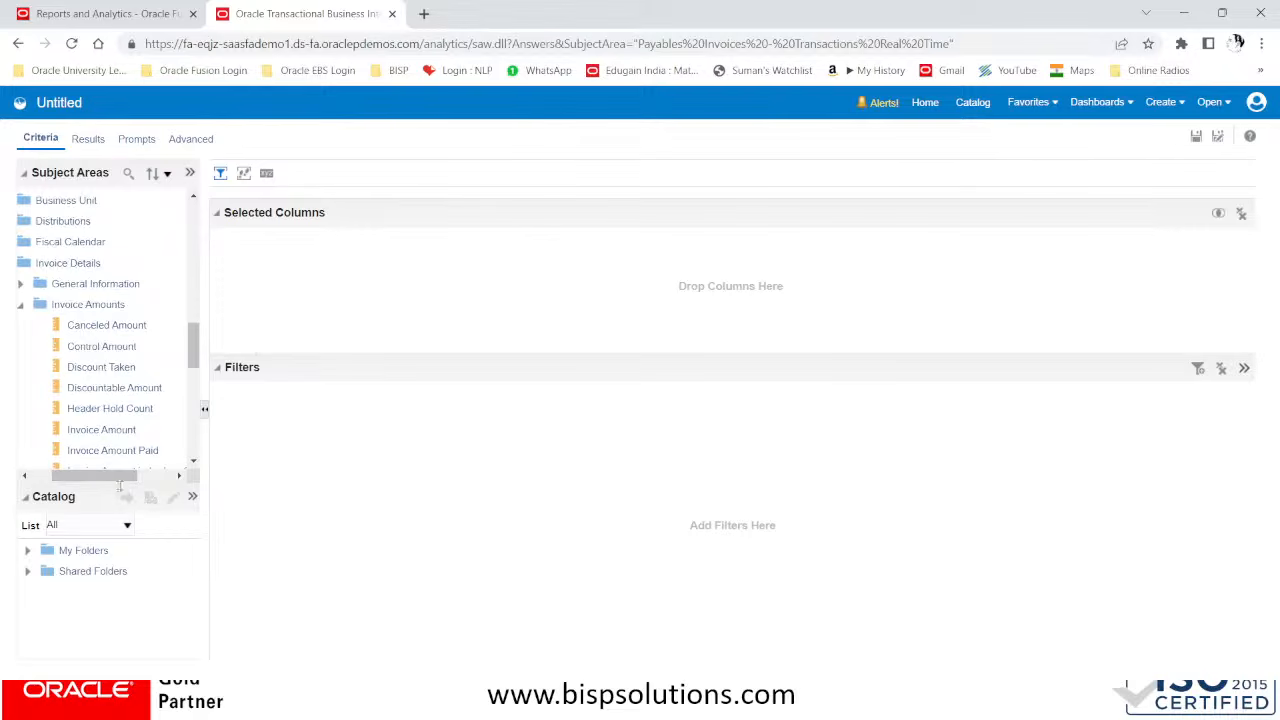
drag(112, 480, 92, 480)
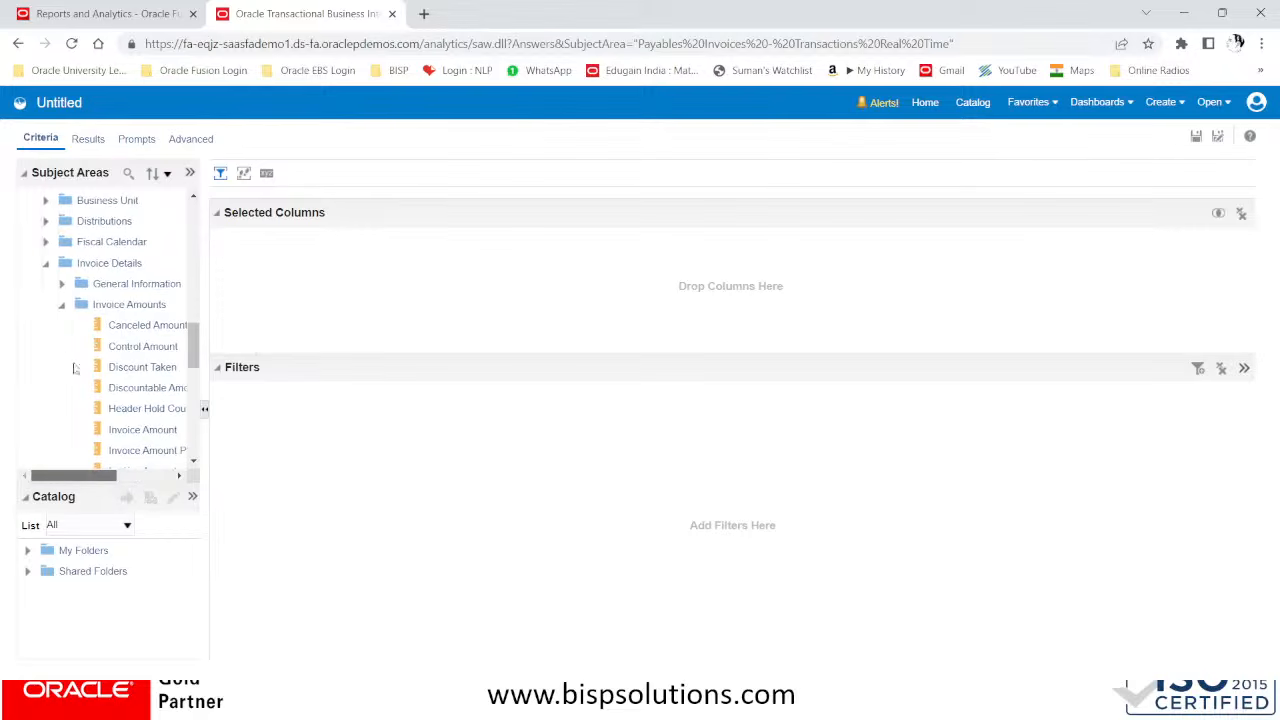
click(61, 305)
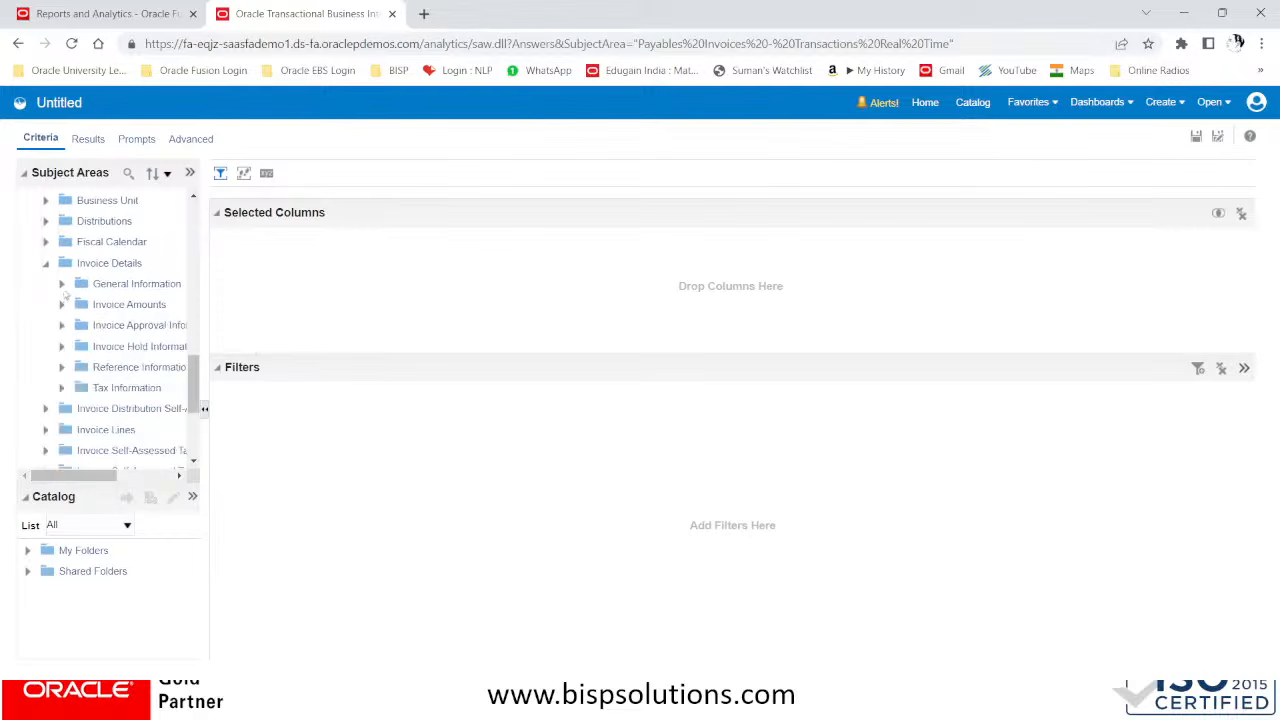
Collapse the Invoice Details and Accounting folders in the subject area tree
click(45, 263)
scroll(97, 335, up, 10)
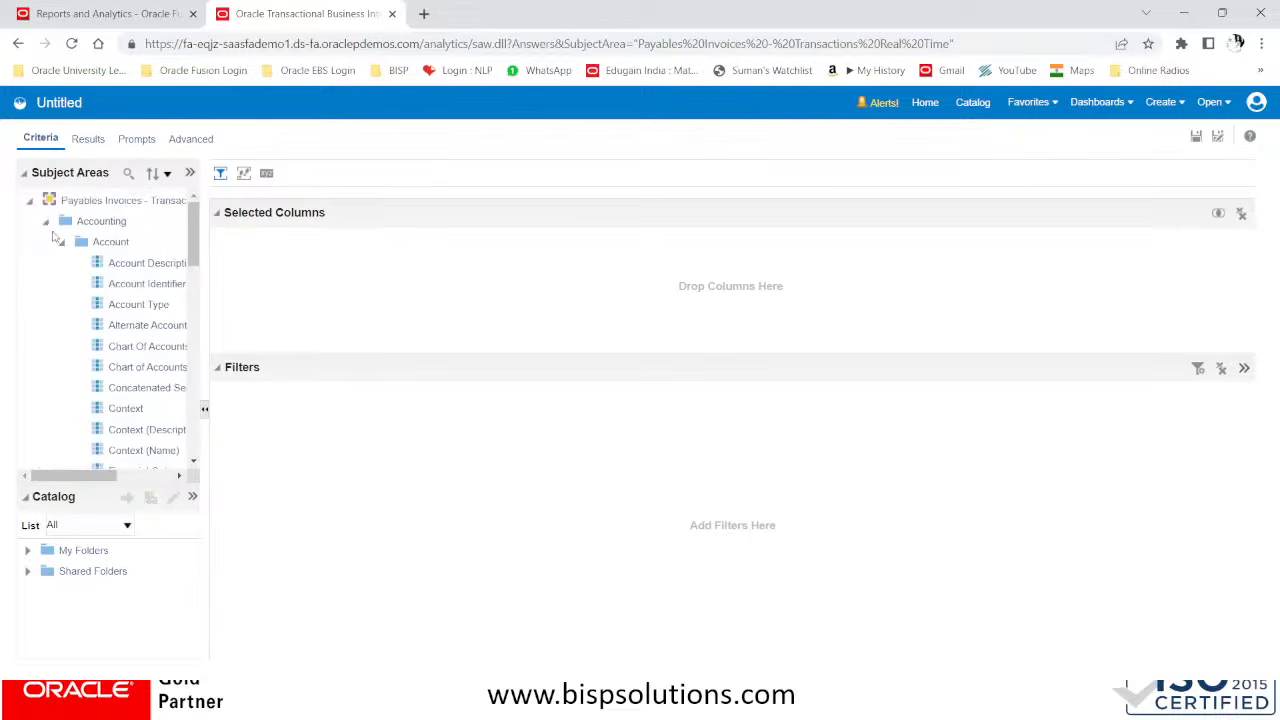
click(46, 222)
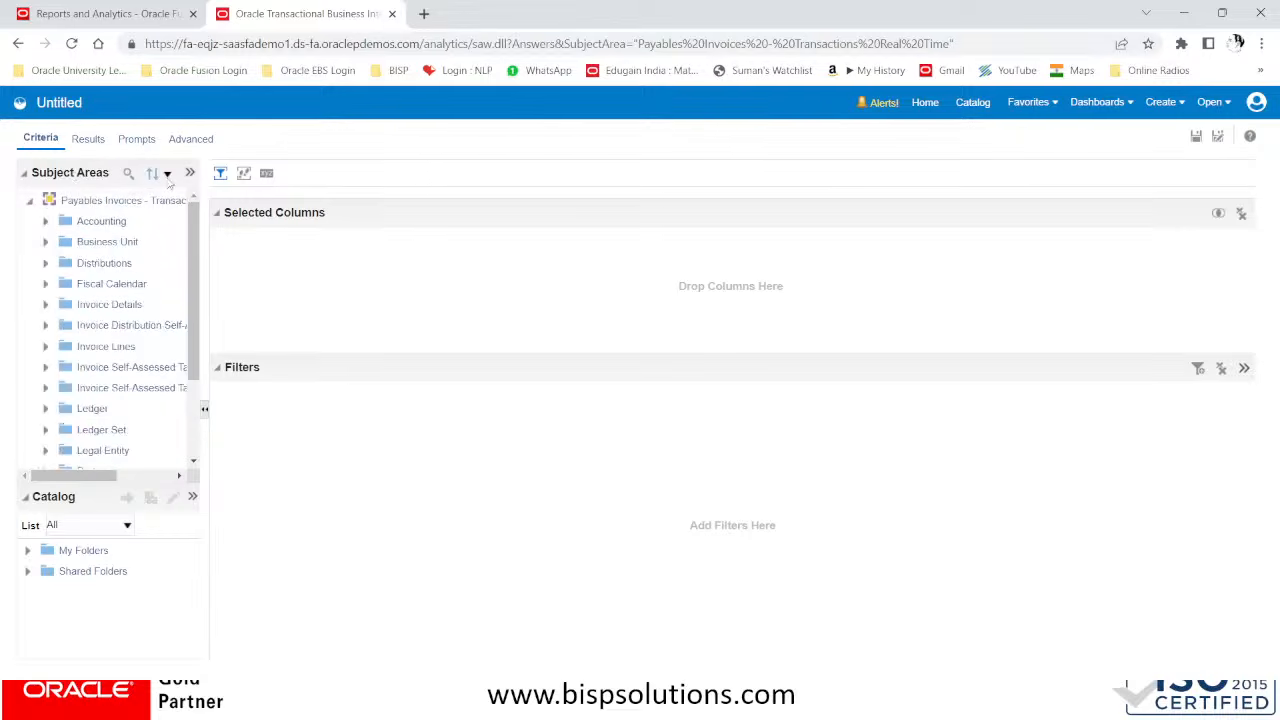
Search the subject area's columns for Supplier Name and look through the matches
click(127, 175)
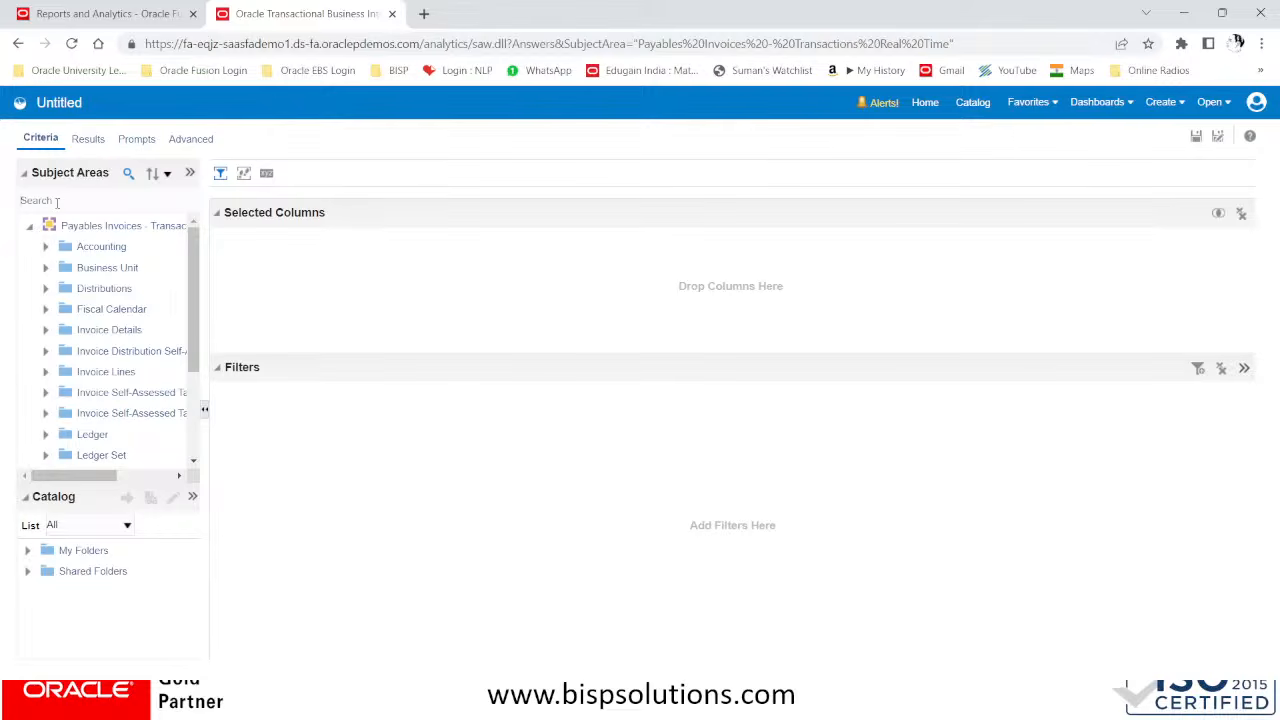
text(Supplier Name)
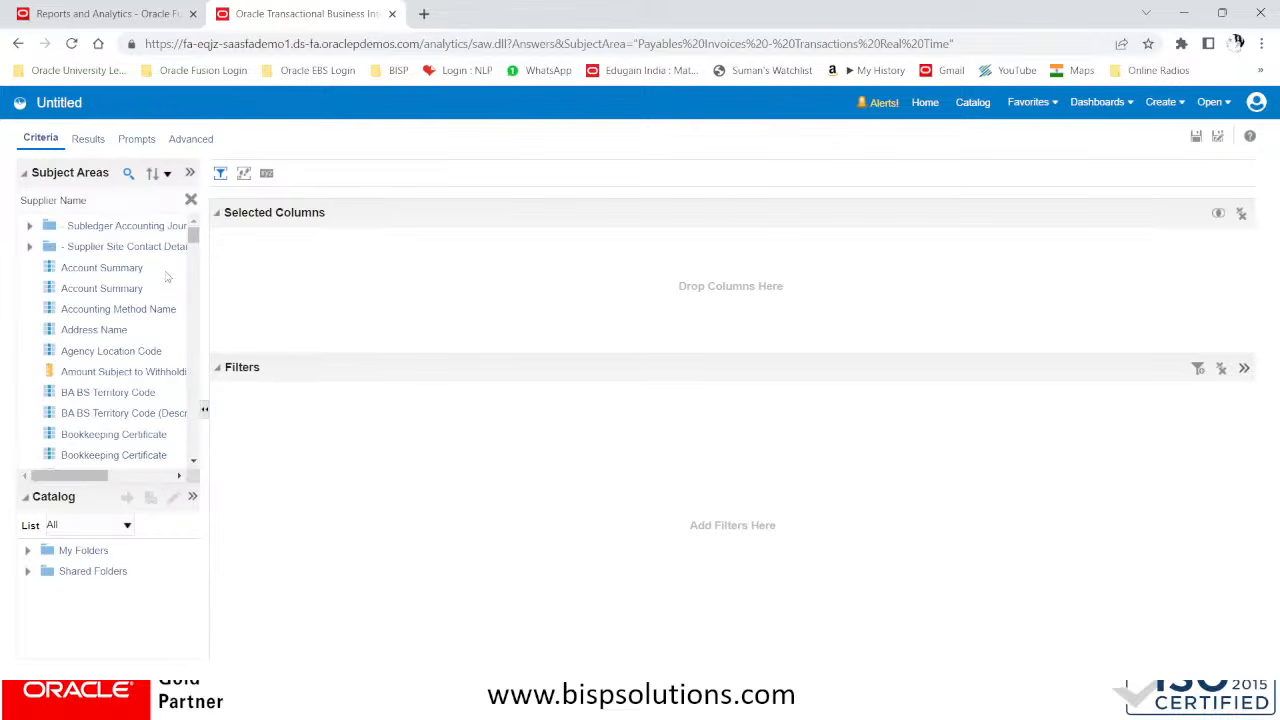
scroll(171, 330, down, 2)
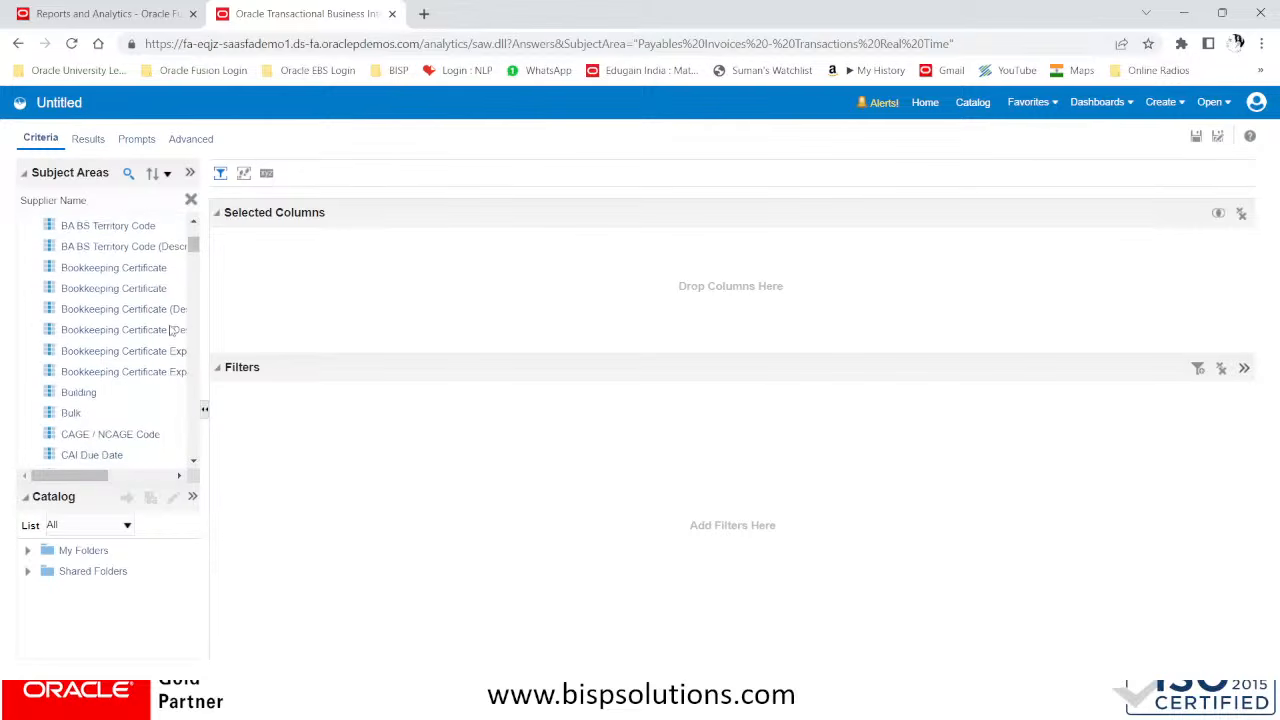
scroll(171, 332, down, 6)
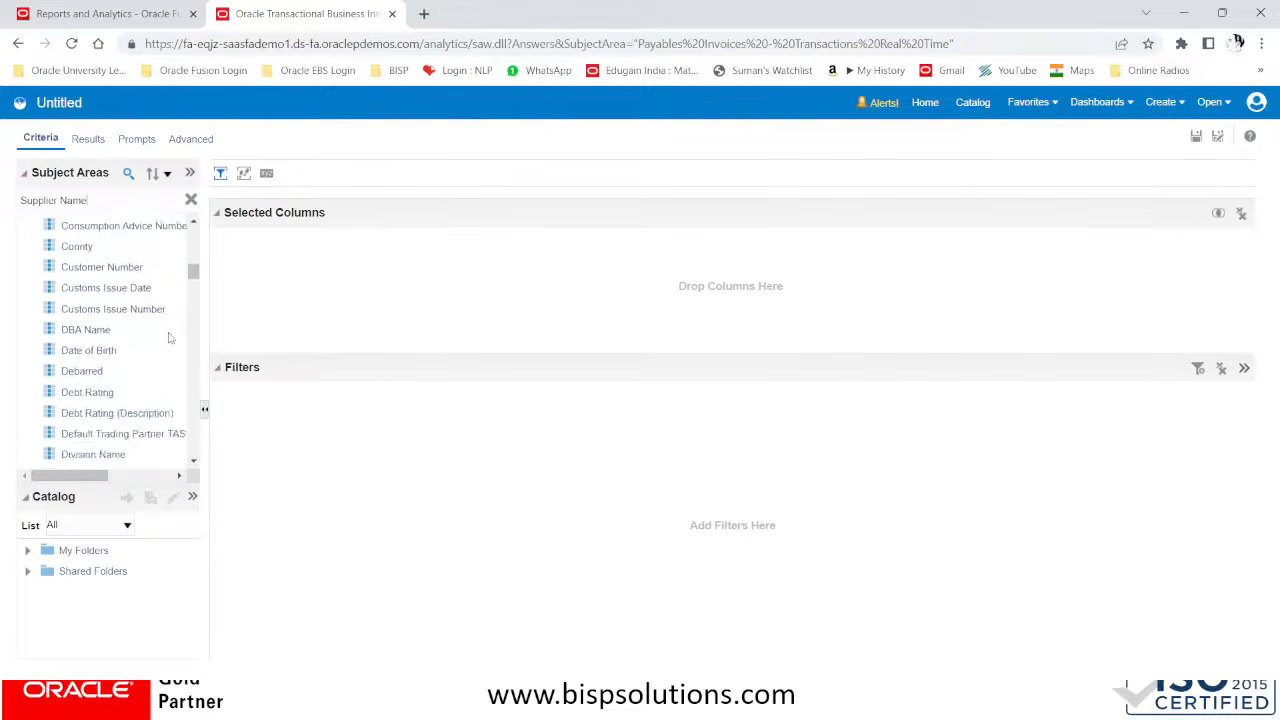
scroll(170, 338, up, 8)
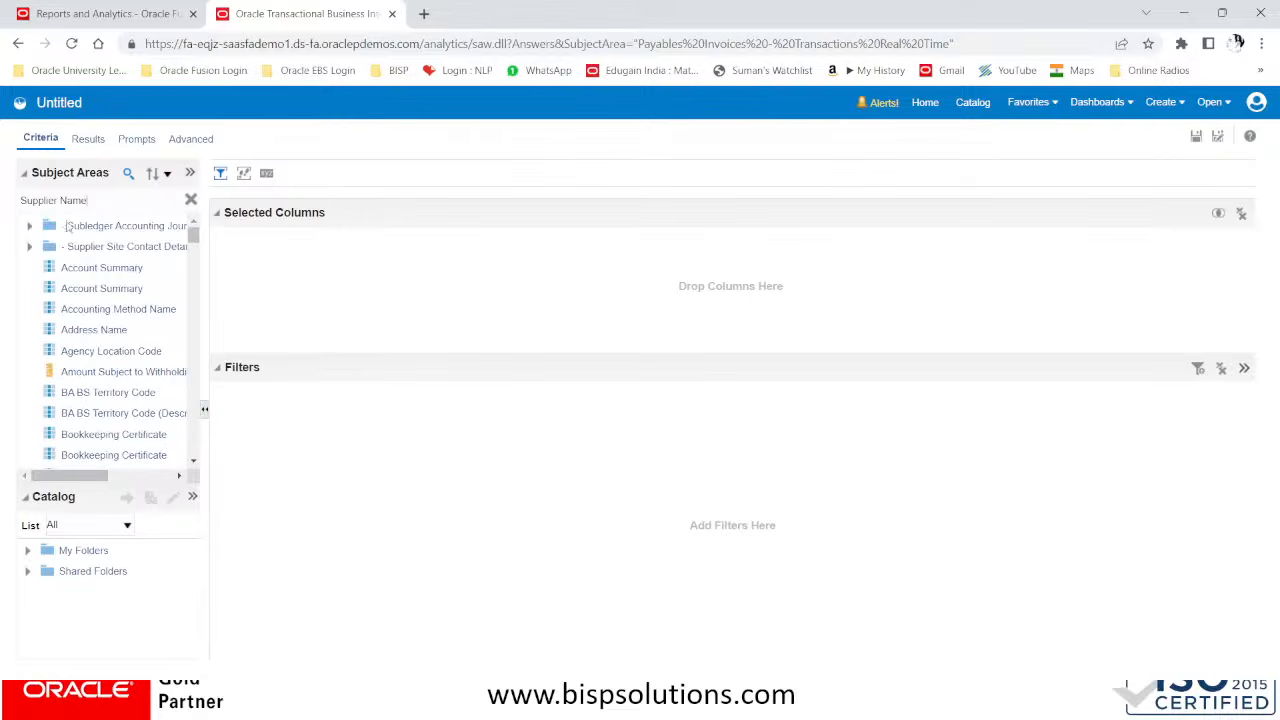
Broaden the column search to Supplier and look through the matches as far as Supplier or Party Name
click(99, 197)
key(BackSpace)
key(BackSpace)
scroll(145, 335, down, 1)
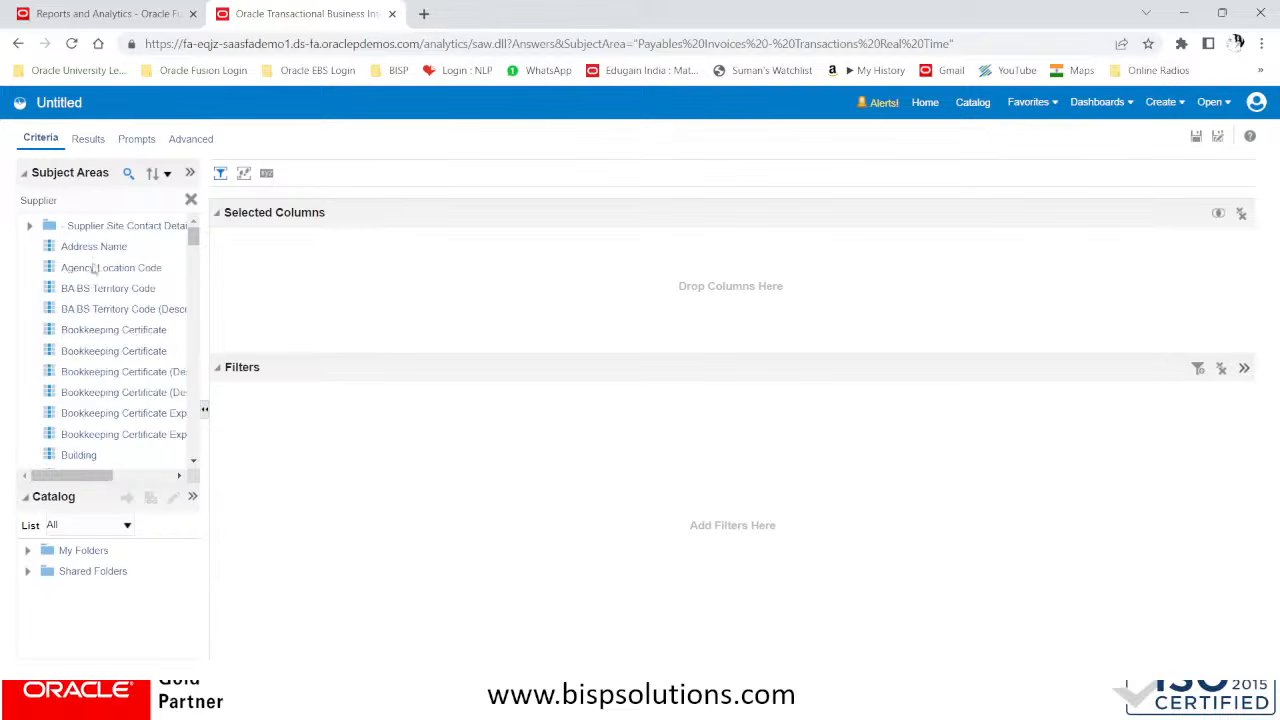
scroll(88, 290, down, 2)
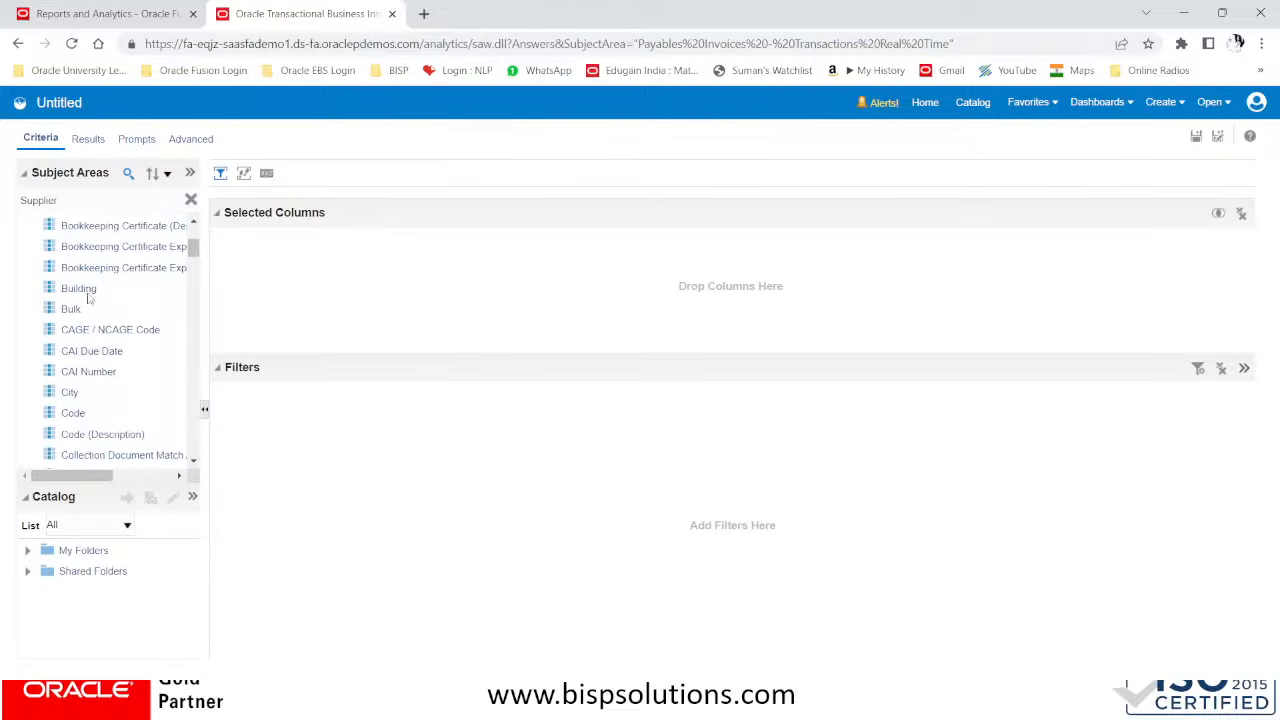
scroll(89, 315, down, 5)
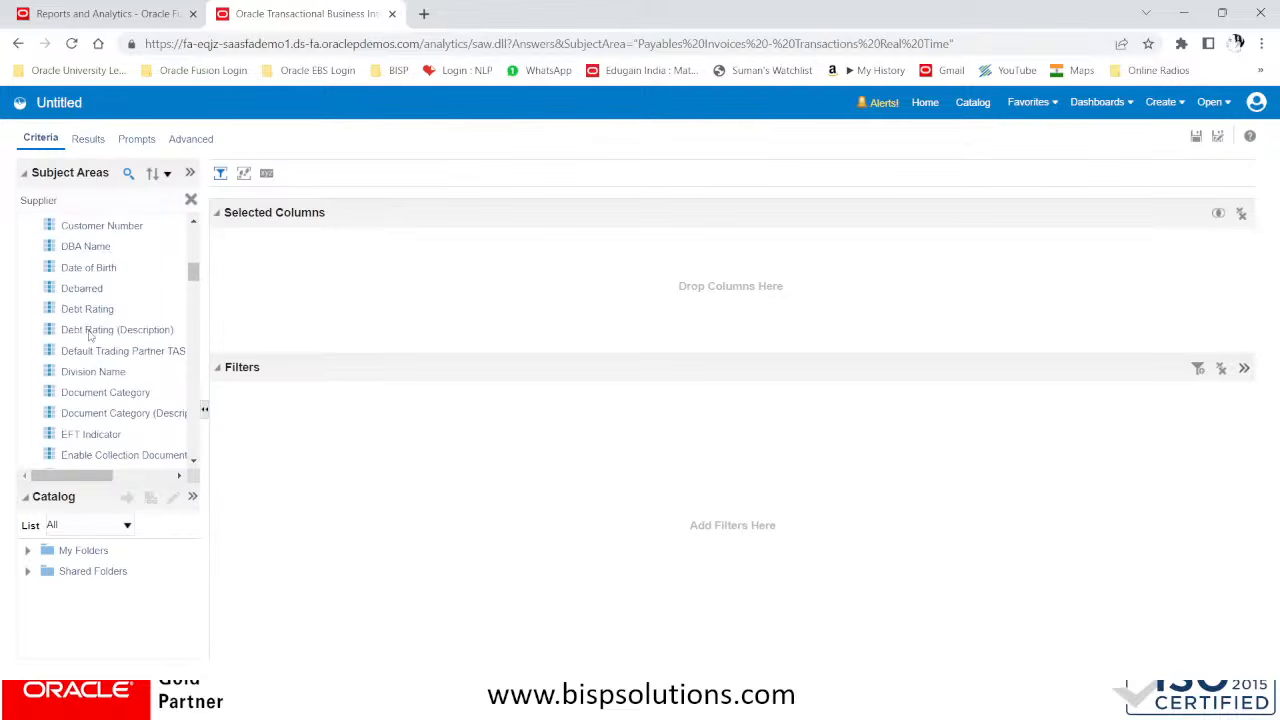
scroll(89, 336, down, 10)
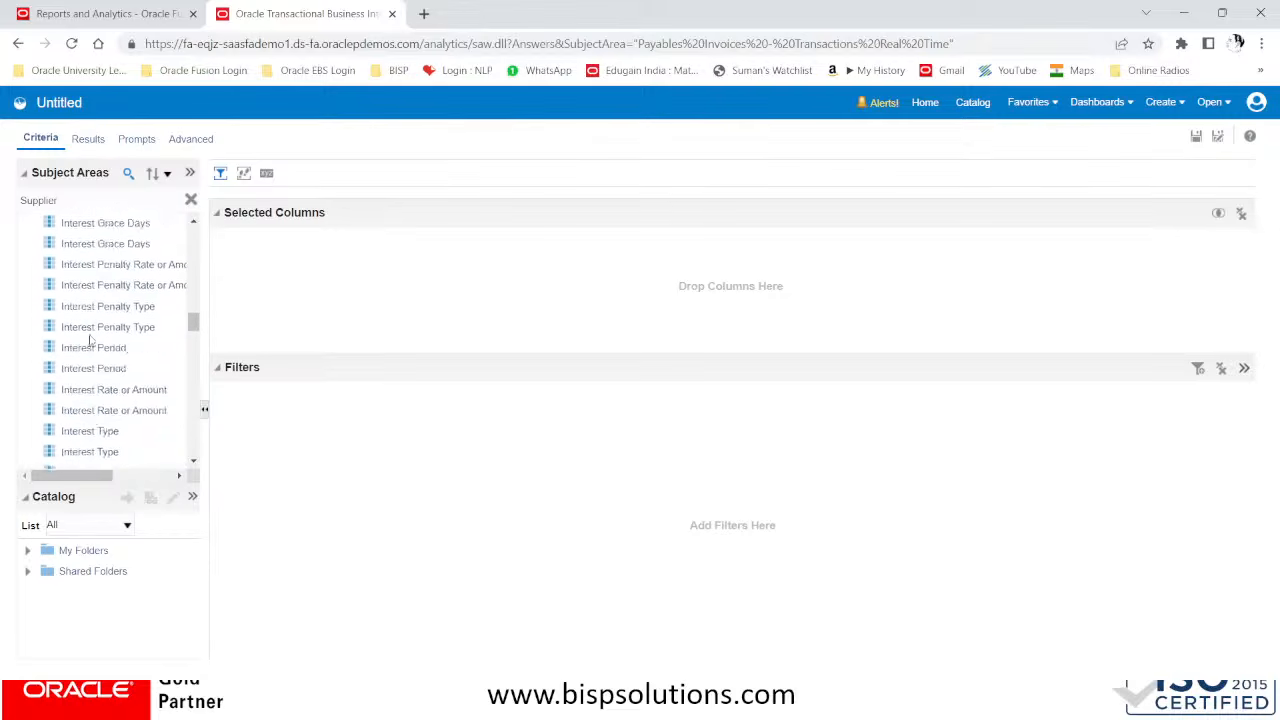
scroll(89, 340, down, 15)
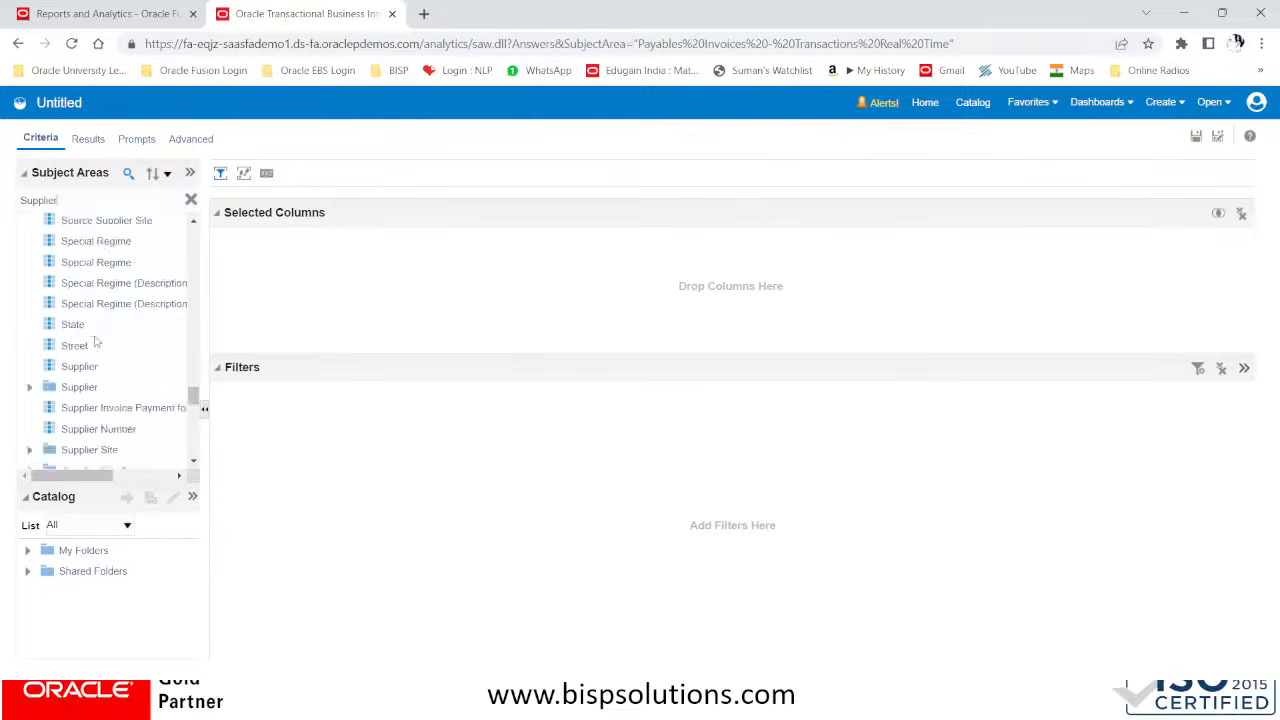
scroll(96, 343, down, 5)
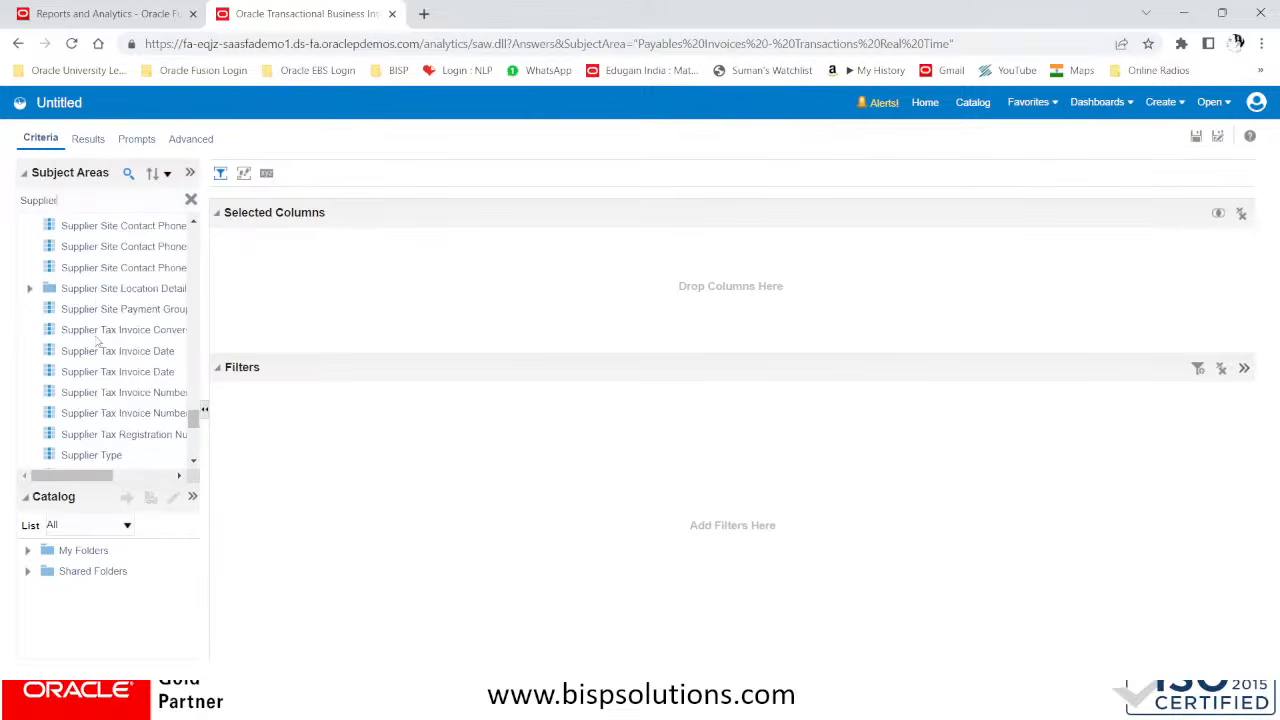
scroll(97, 343, down, 3)
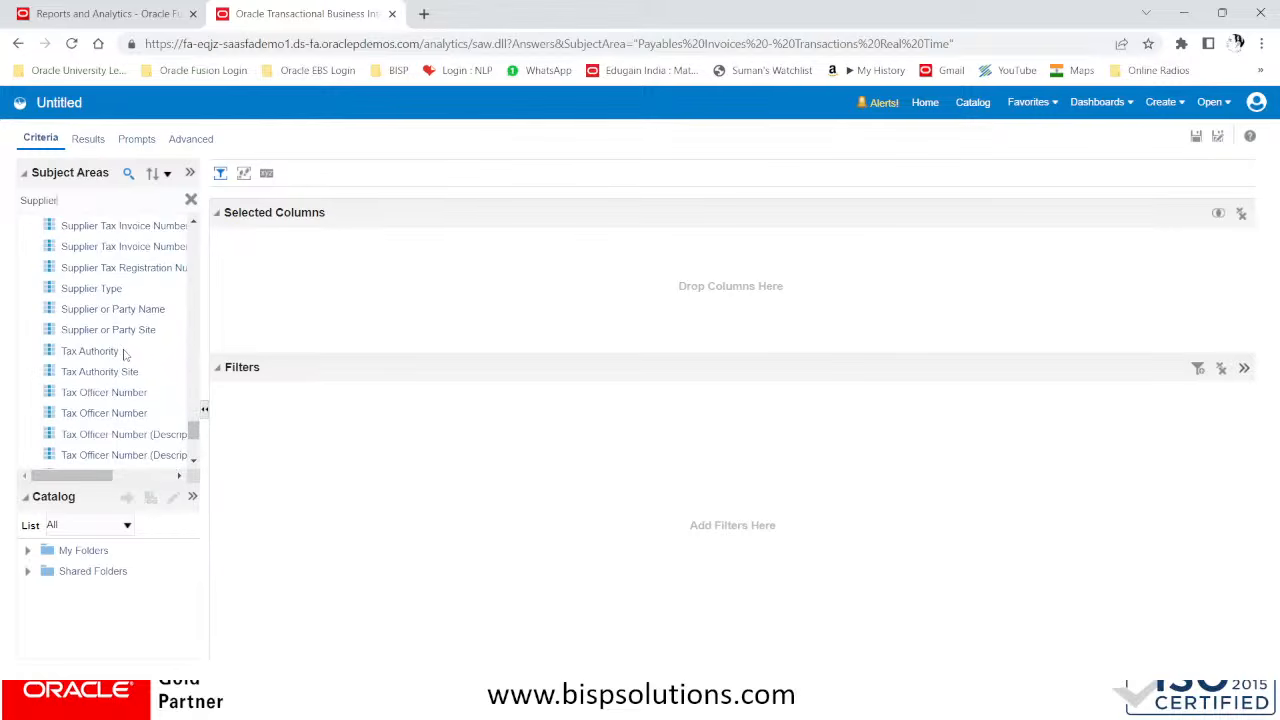
click(108, 311)
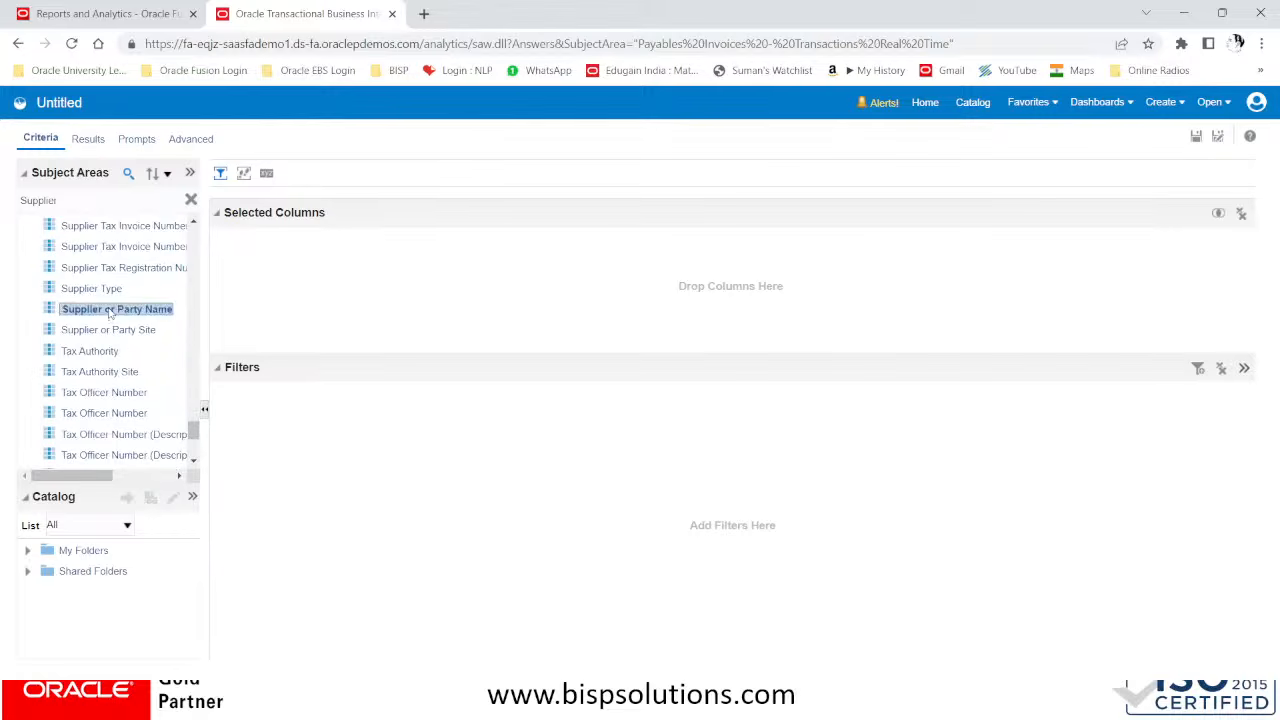
Examine the remaining Supplier matches and select the Supplier Number and Supplier columns in turn
scroll(143, 386, down, 3)
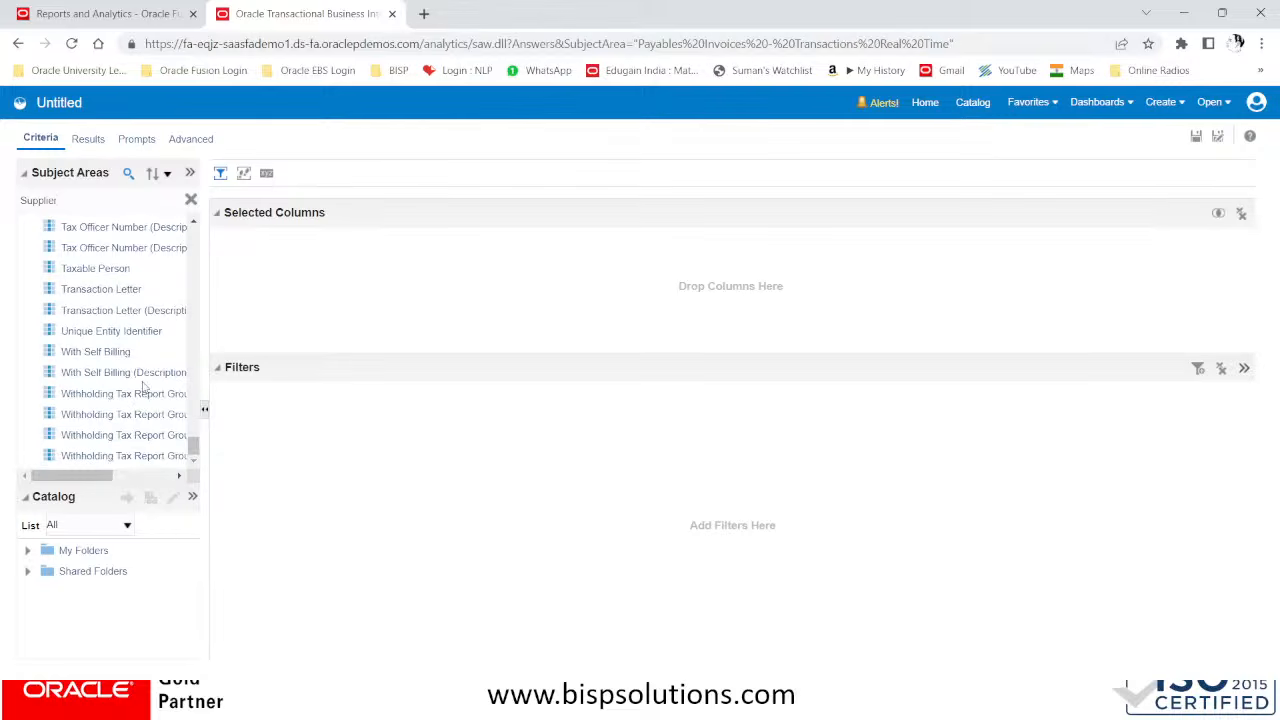
scroll(143, 386, up, 4)
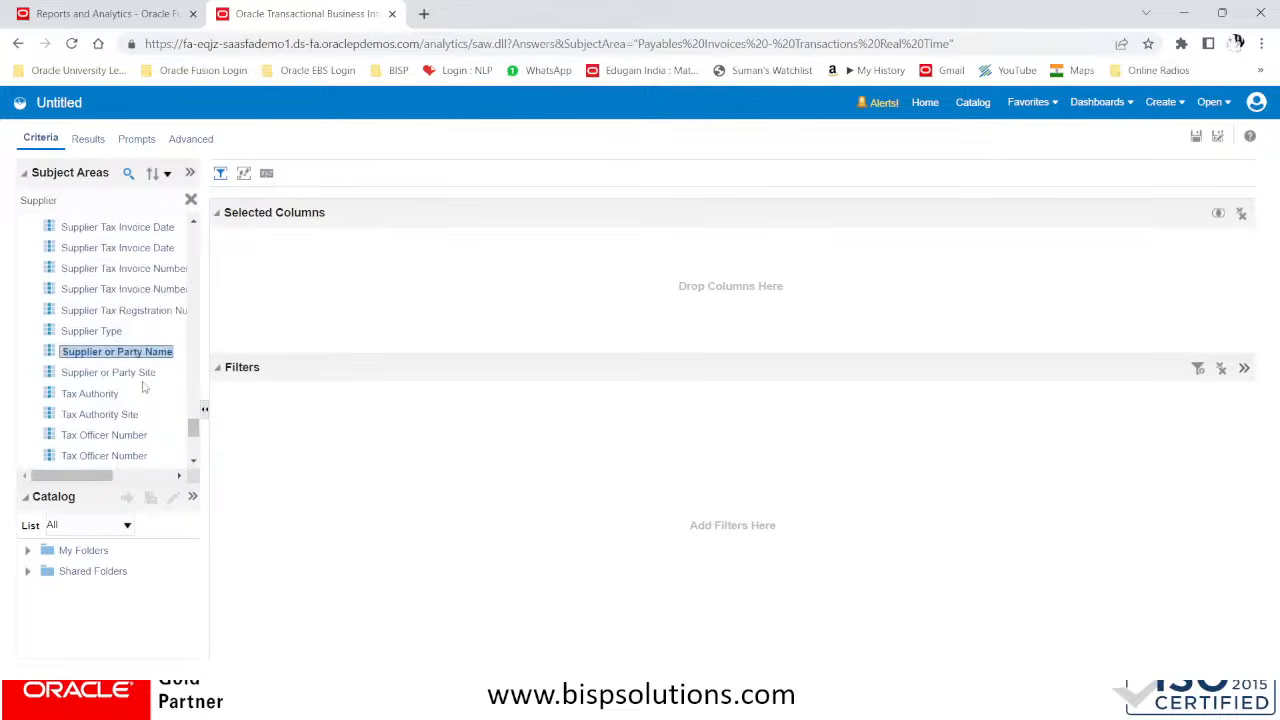
scroll(133, 366, up, 1)
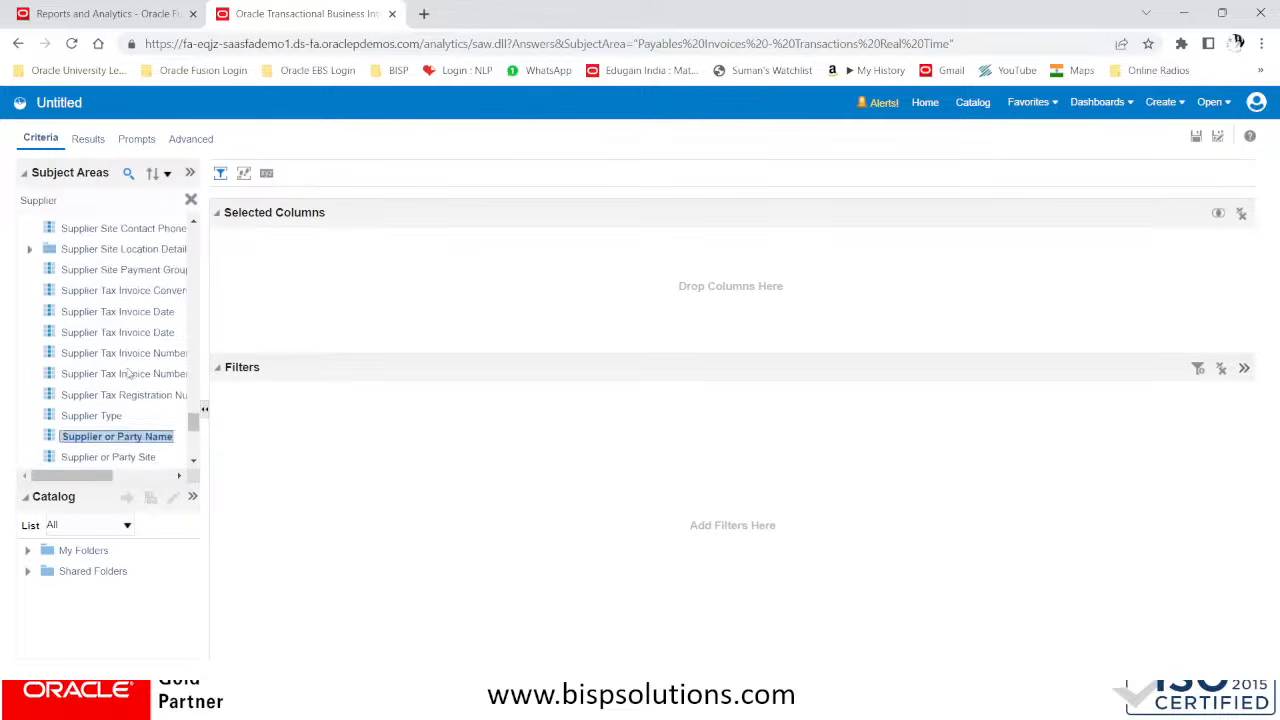
scroll(128, 373, up, 2)
scroll(128, 373, up, 2)
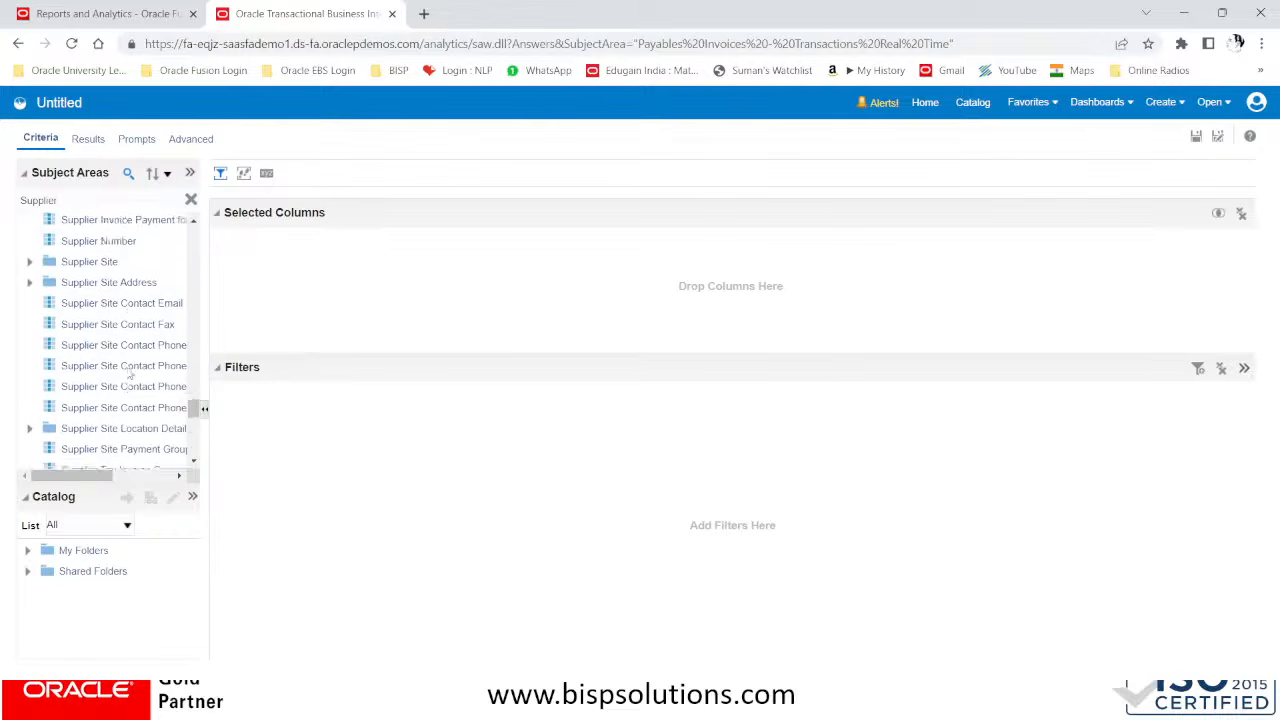
click(115, 312)
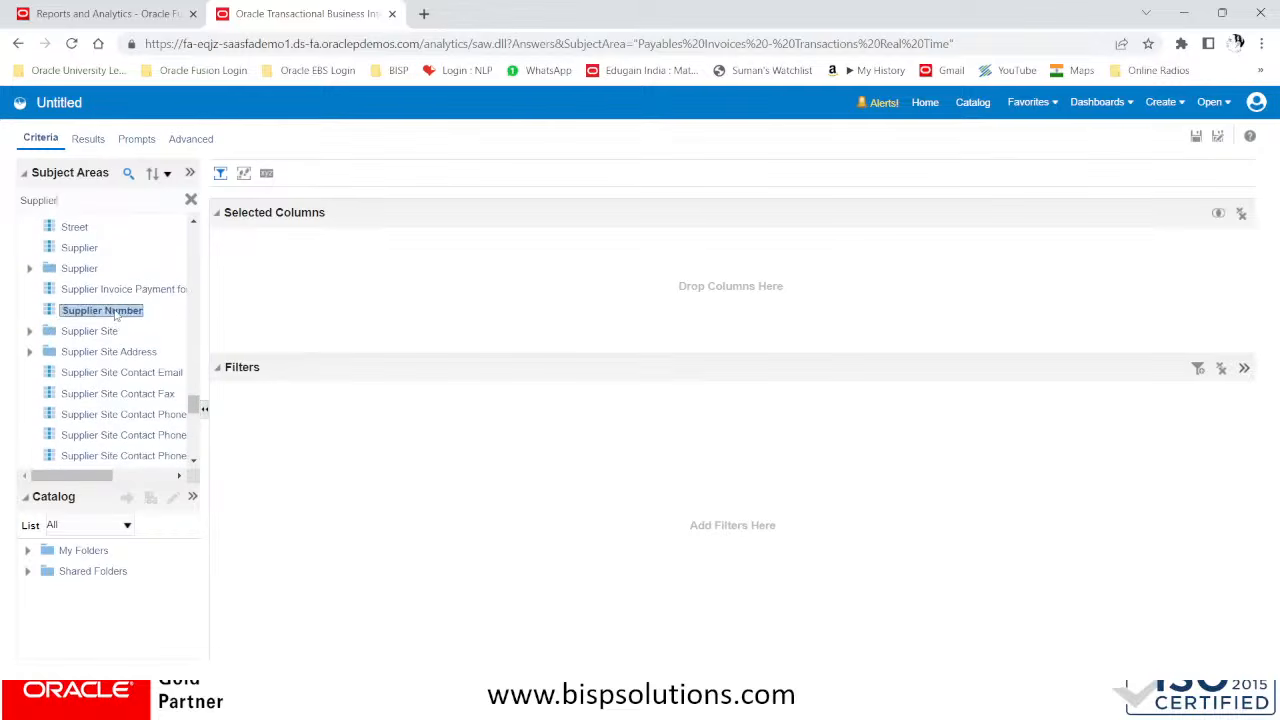
click(81, 249)
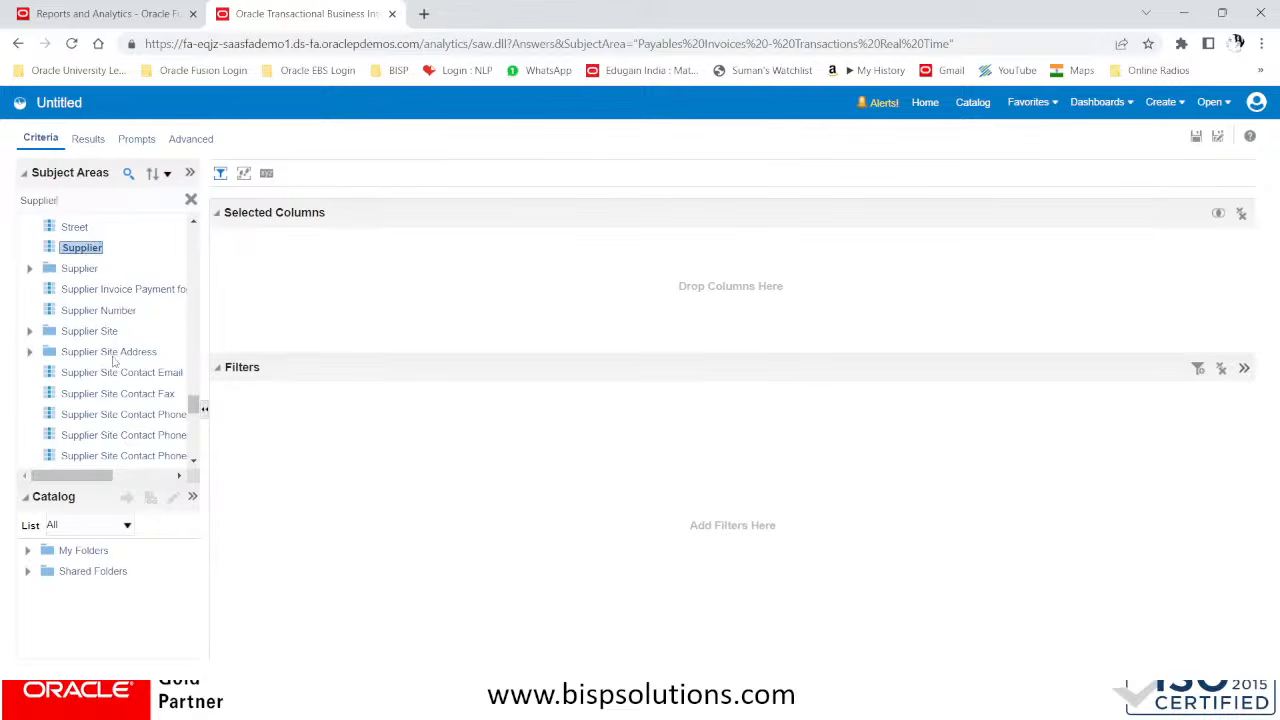
Search the subject area for Supplier name and add the Supplier column to the analysis's selected columns
scroll(113, 362, up, 1)
scroll(96, 349, up, 1)
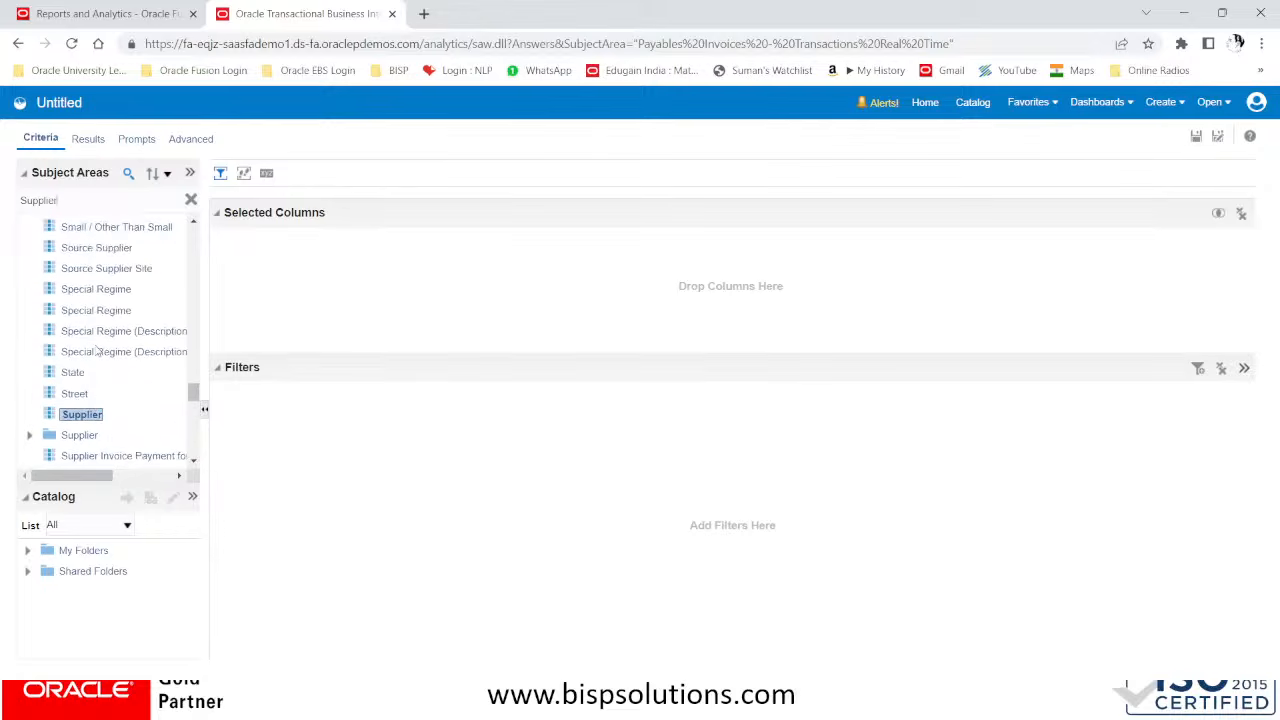
scroll(96, 349, up, 1)
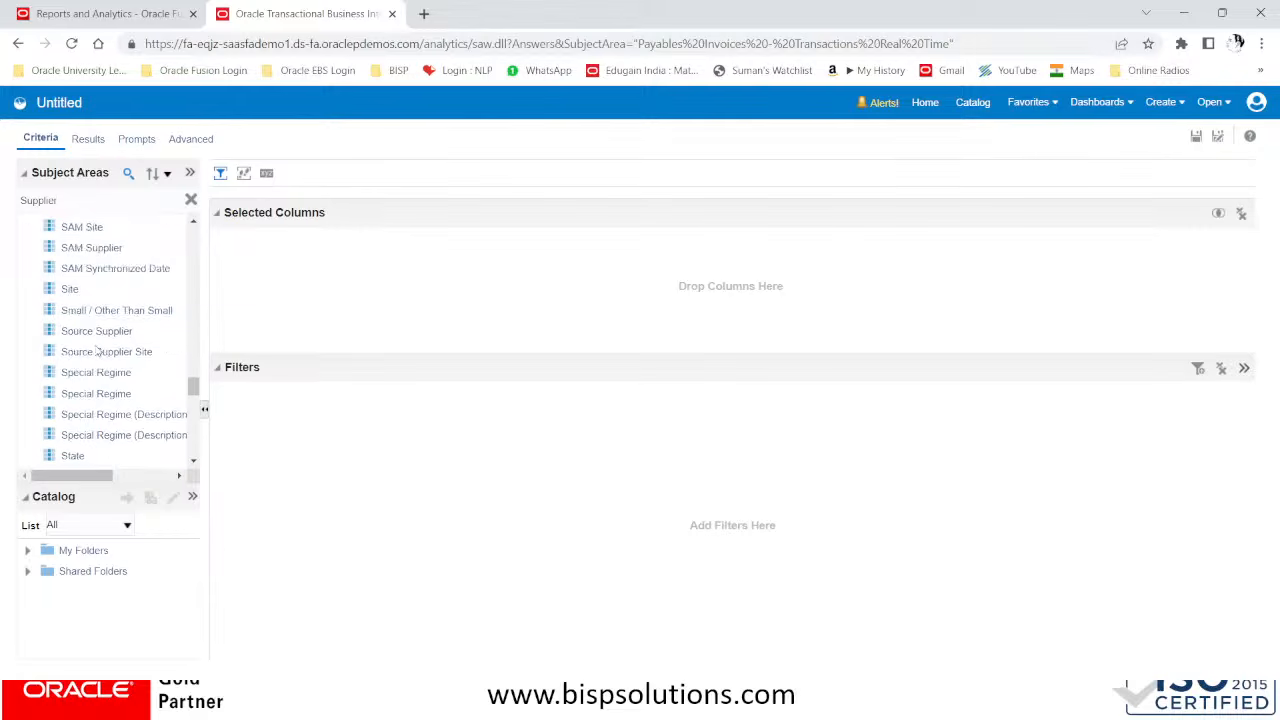
scroll(96, 349, up, 4)
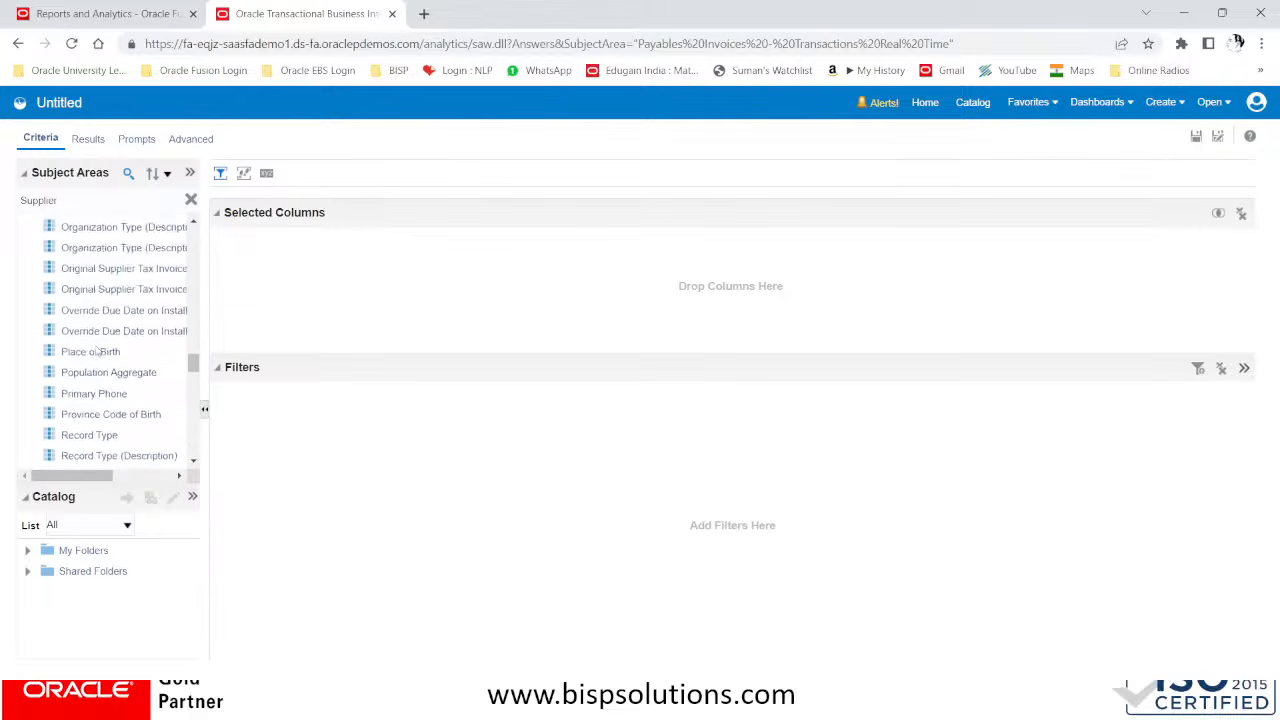
scroll(96, 349, up, 5)
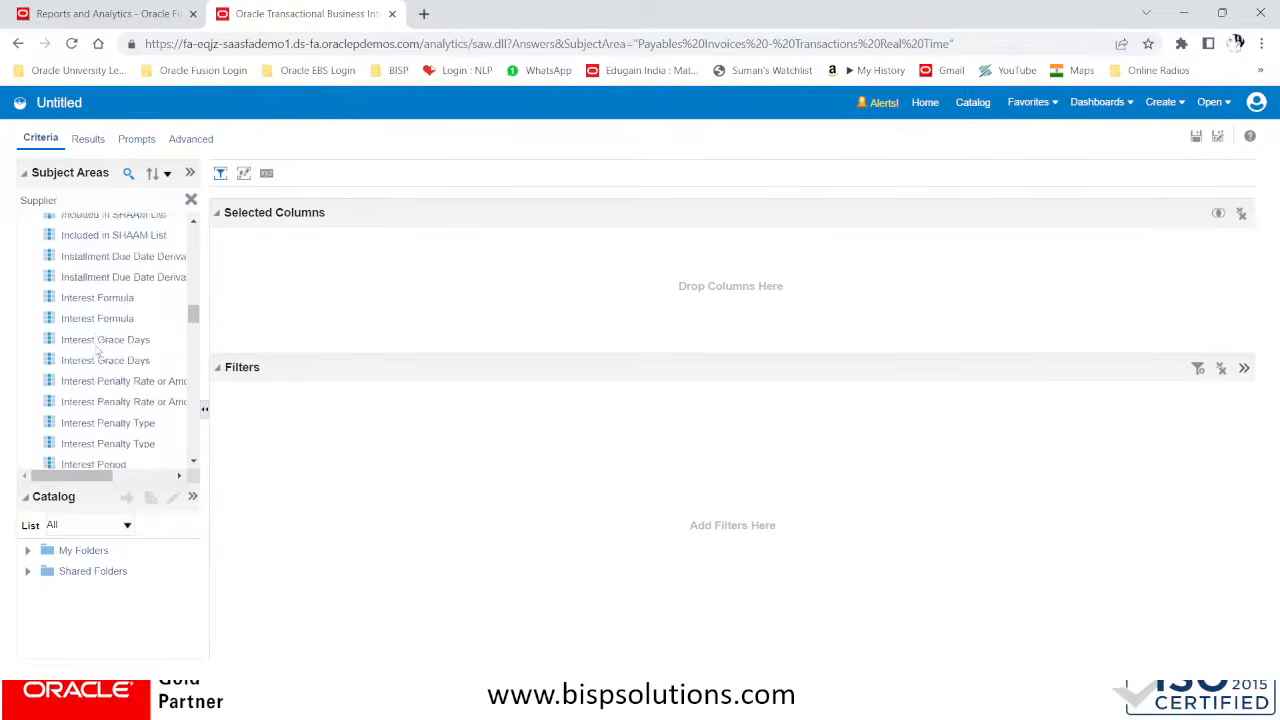
scroll(97, 349, up, 5)
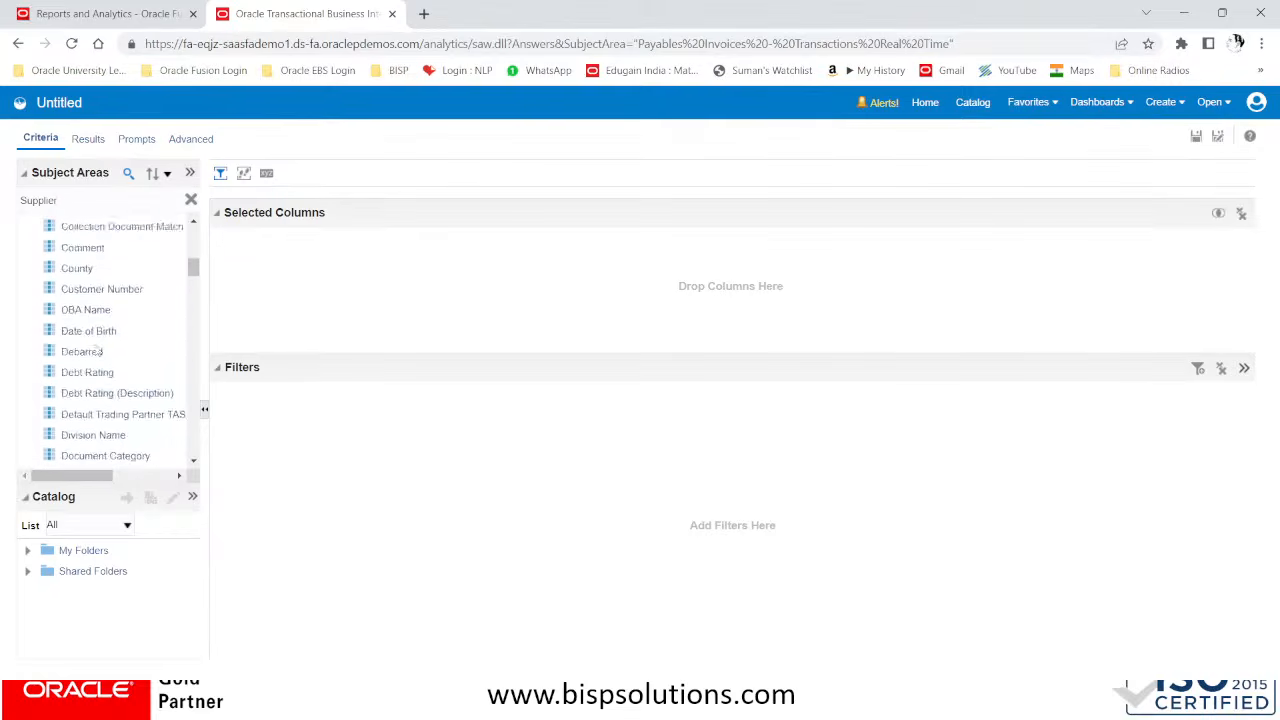
scroll(97, 351, up, 5)
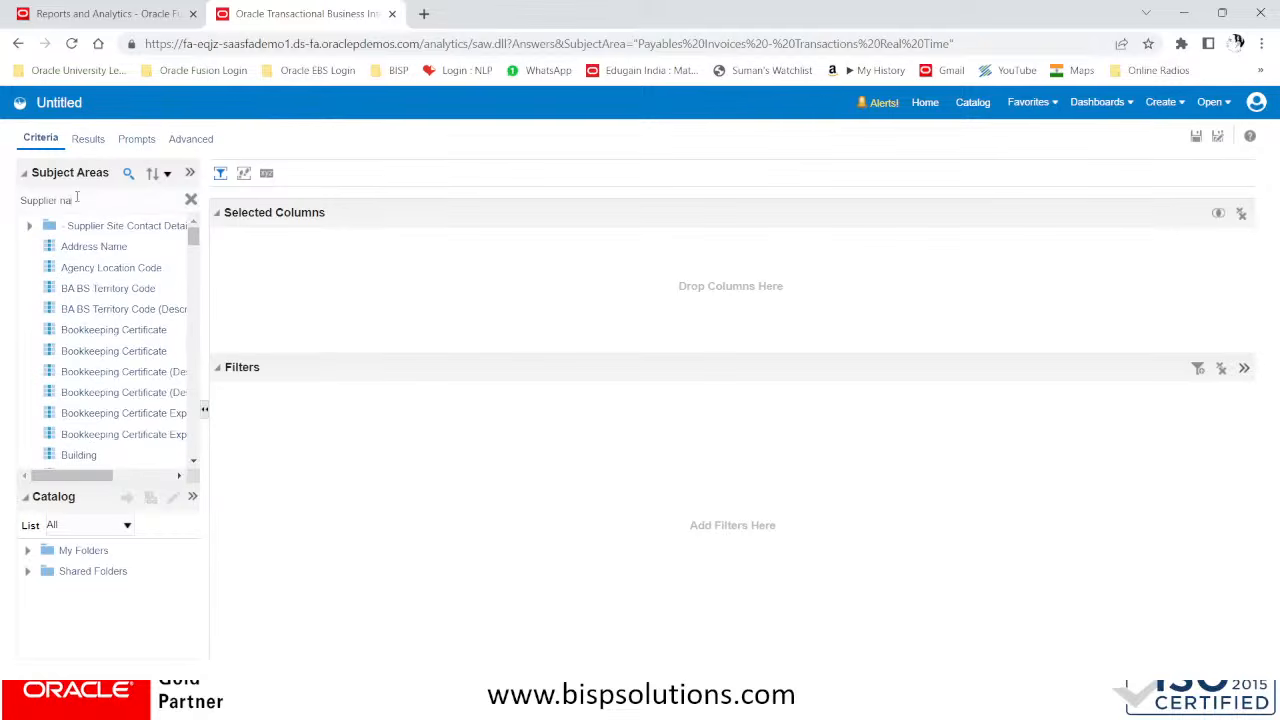
text(me)
key(Return)
click(81, 231)
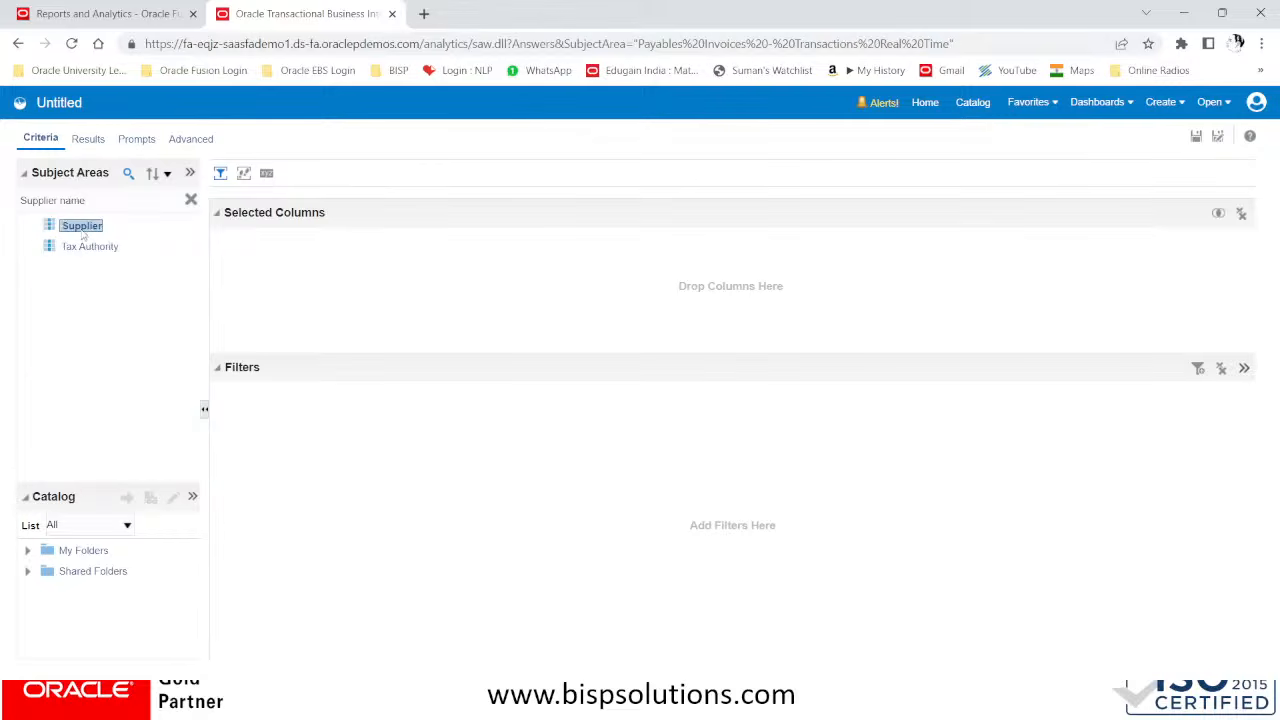
drag(93, 232, 320, 243)
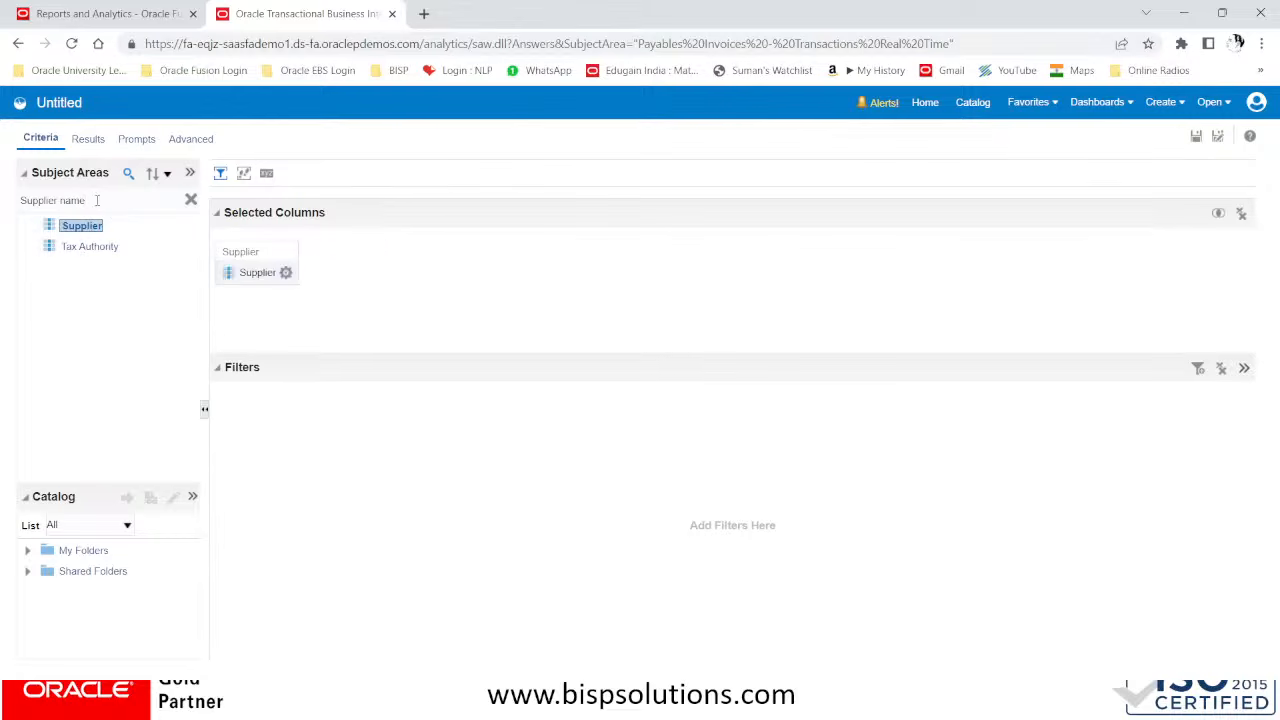
Search the subject area's columns for Supplier Address
key(BackSpace)
key(BackSpace)
text(ddr)
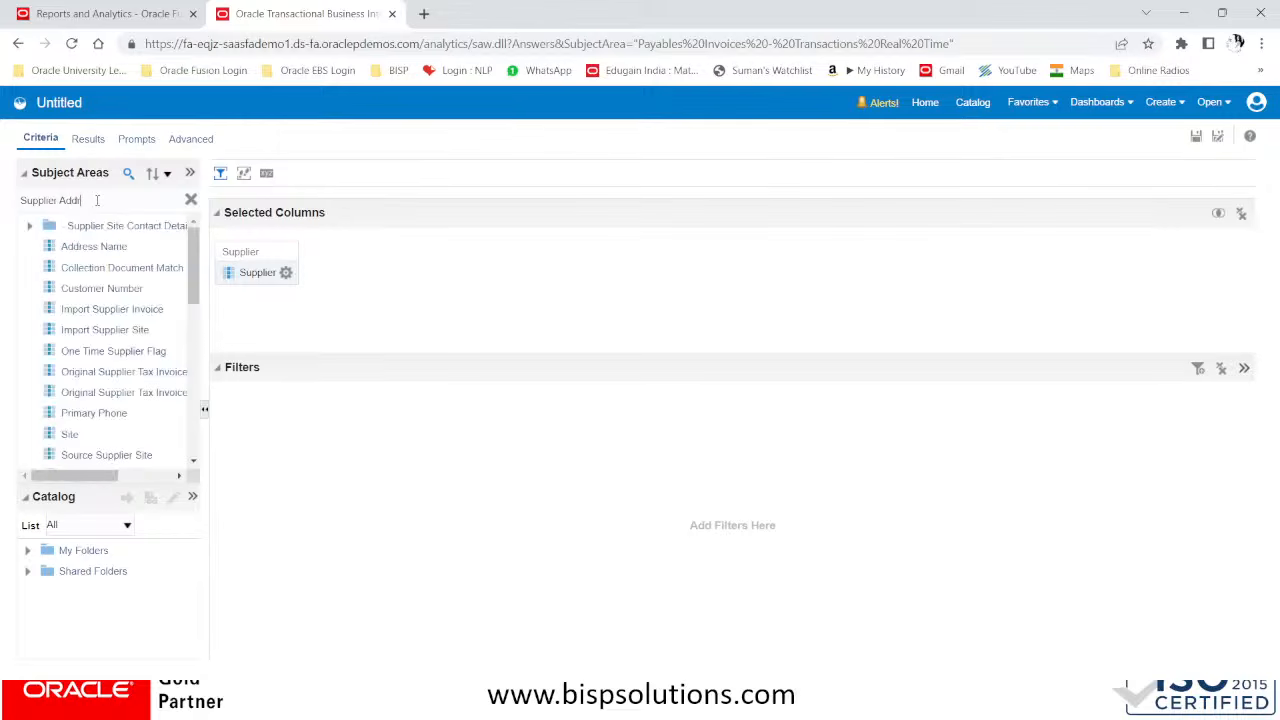
text(ess)
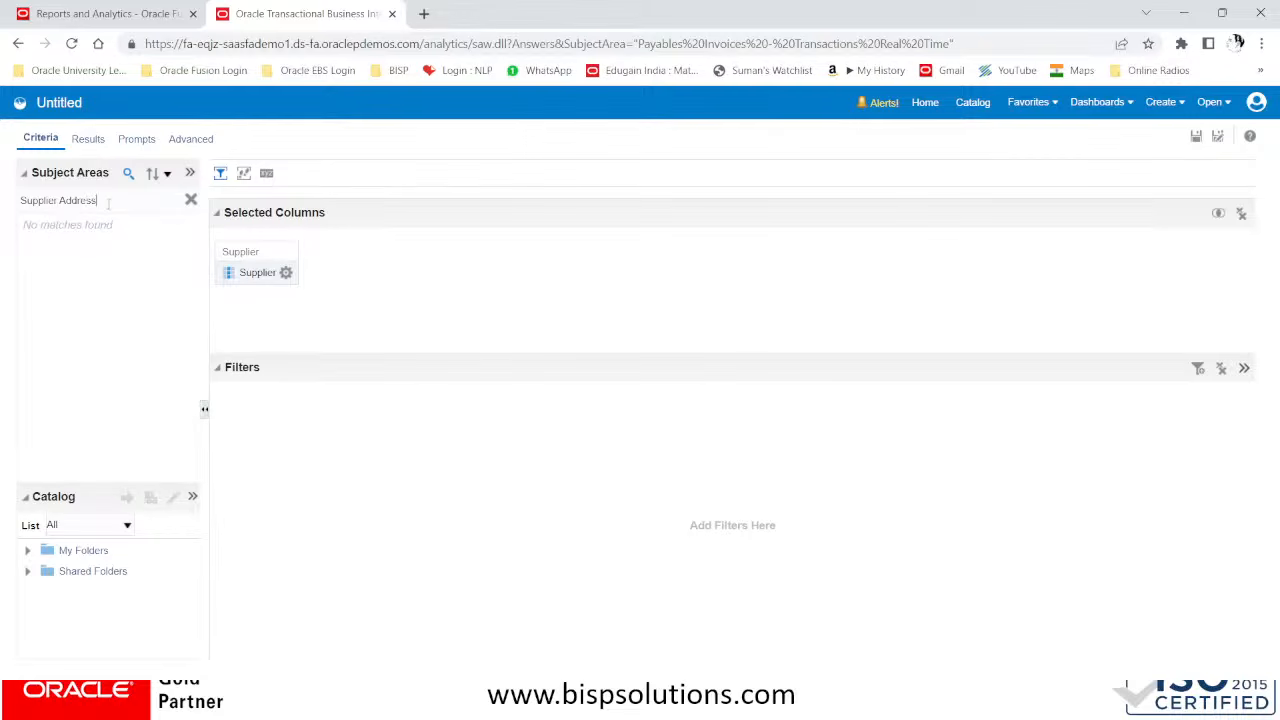
Broaden the column search back to Supplier and examine the matches, selecting Address Name and Supplier or Party Site in turn
key(BackSpace)
key(BackSpace)
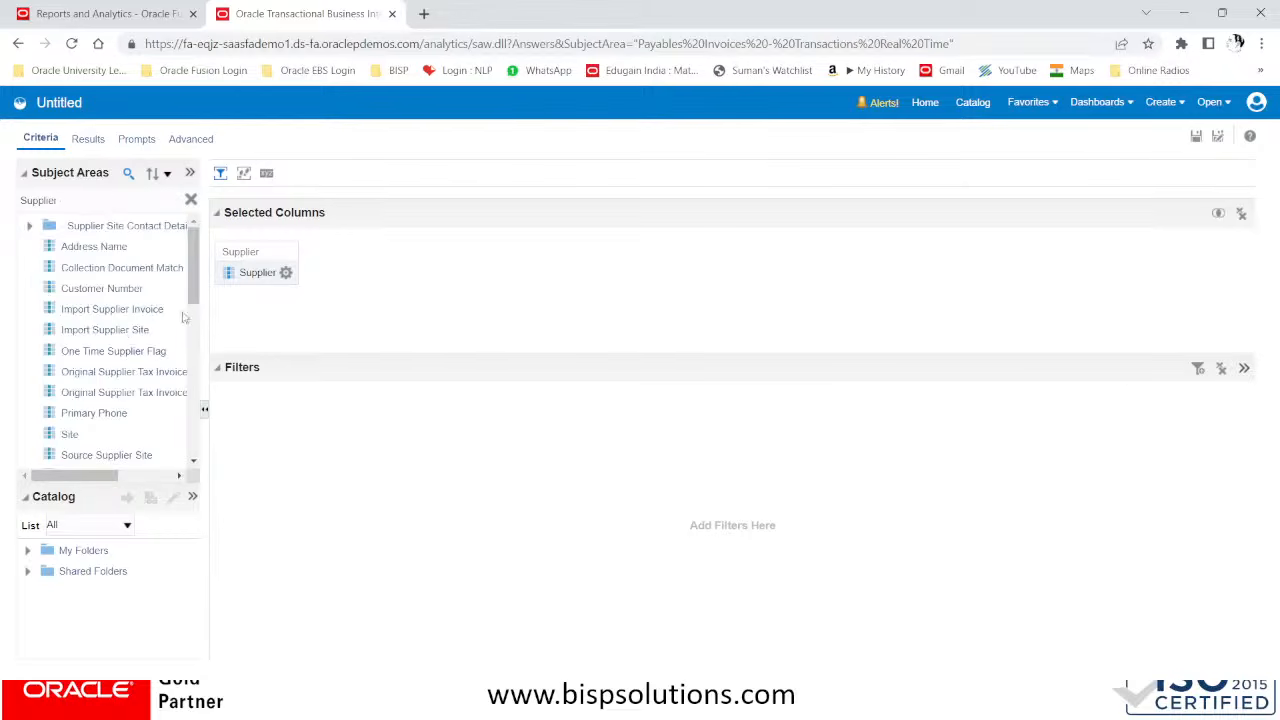
mouse_move(192, 300)
mouse_down()
mouse_move(197, 348)
mouse_move(199, 298)
mouse_up()
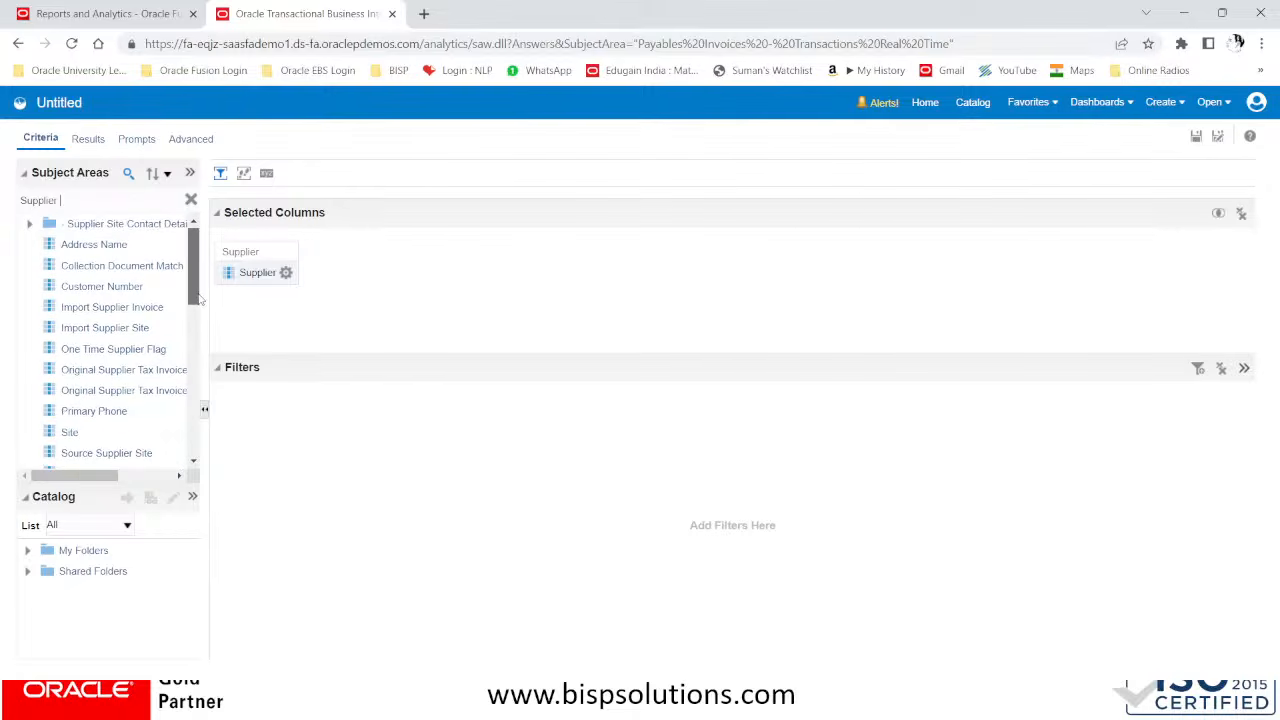
mouse_move(199, 298)
mouse_down()
mouse_move(206, 379)
mouse_move(220, 290)
mouse_up()
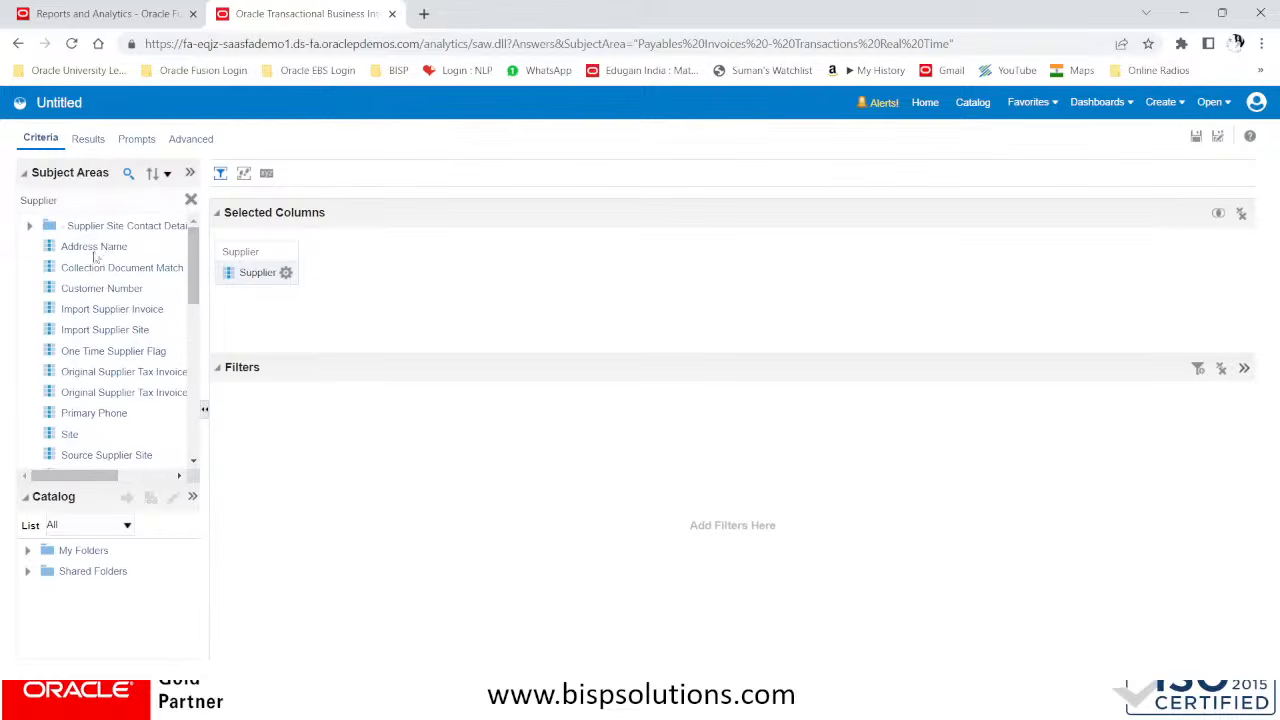
click(82, 247)
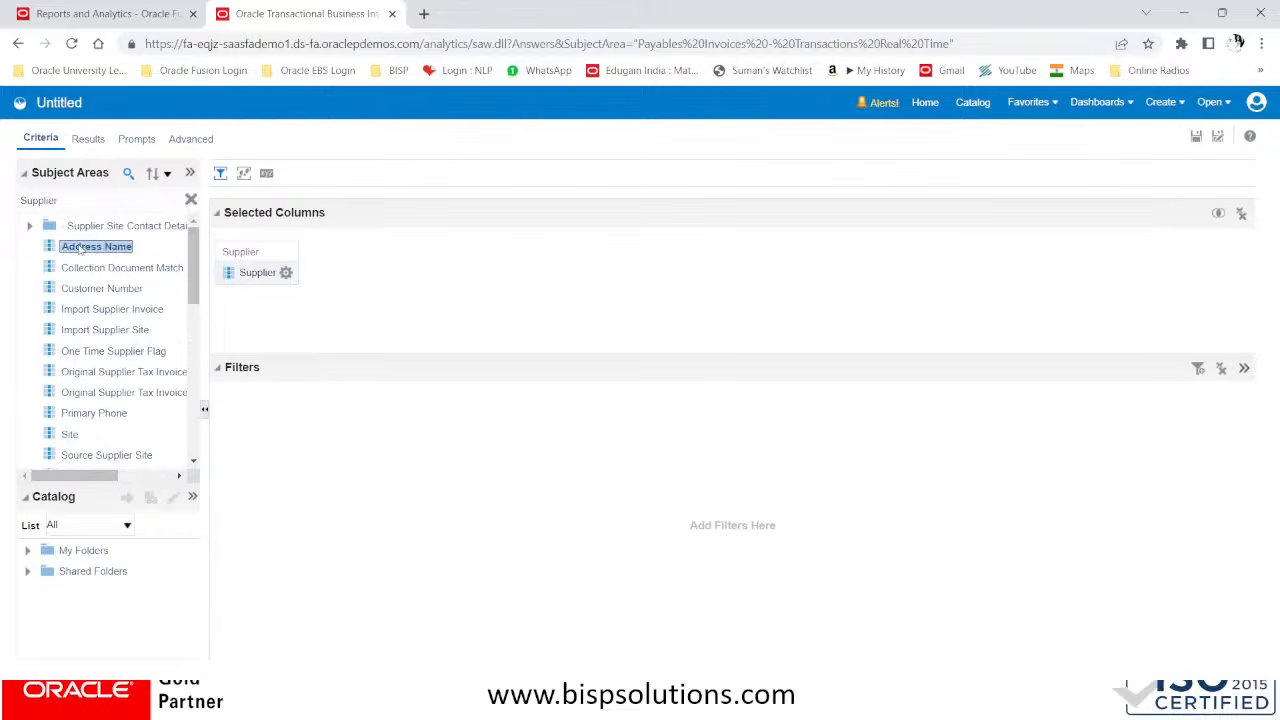
scroll(88, 295, down, 8)
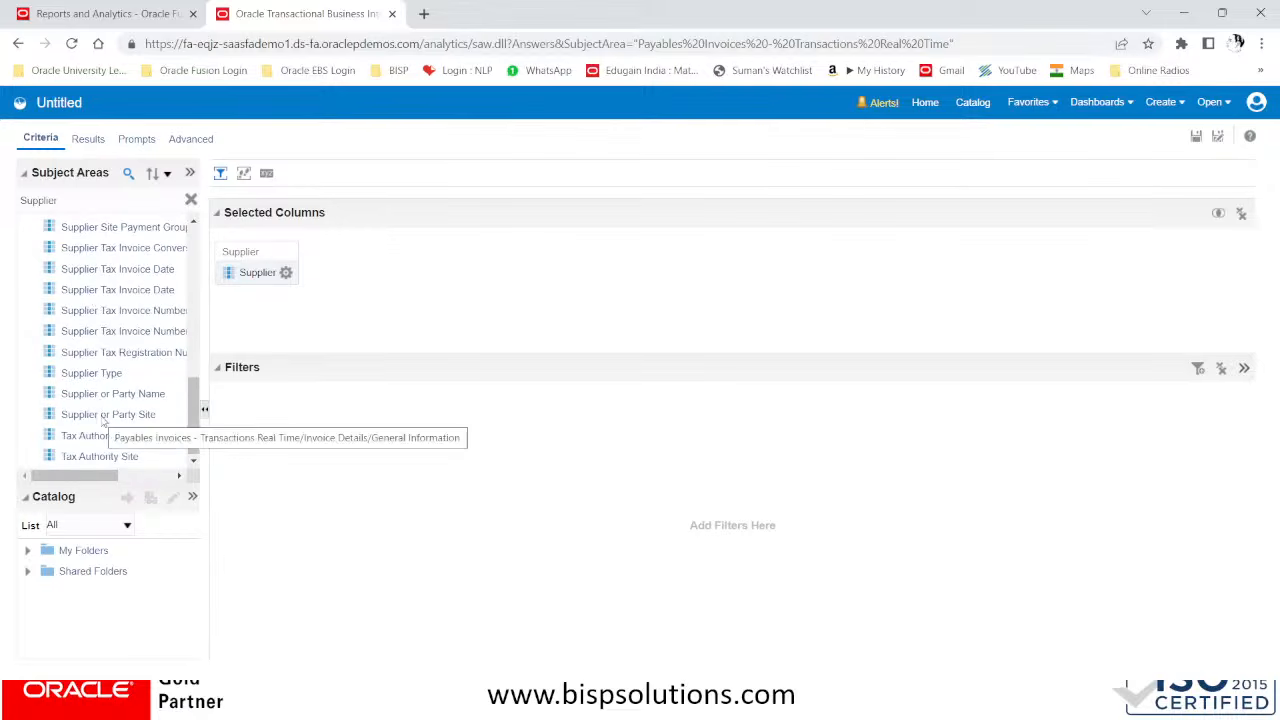
click(103, 421)
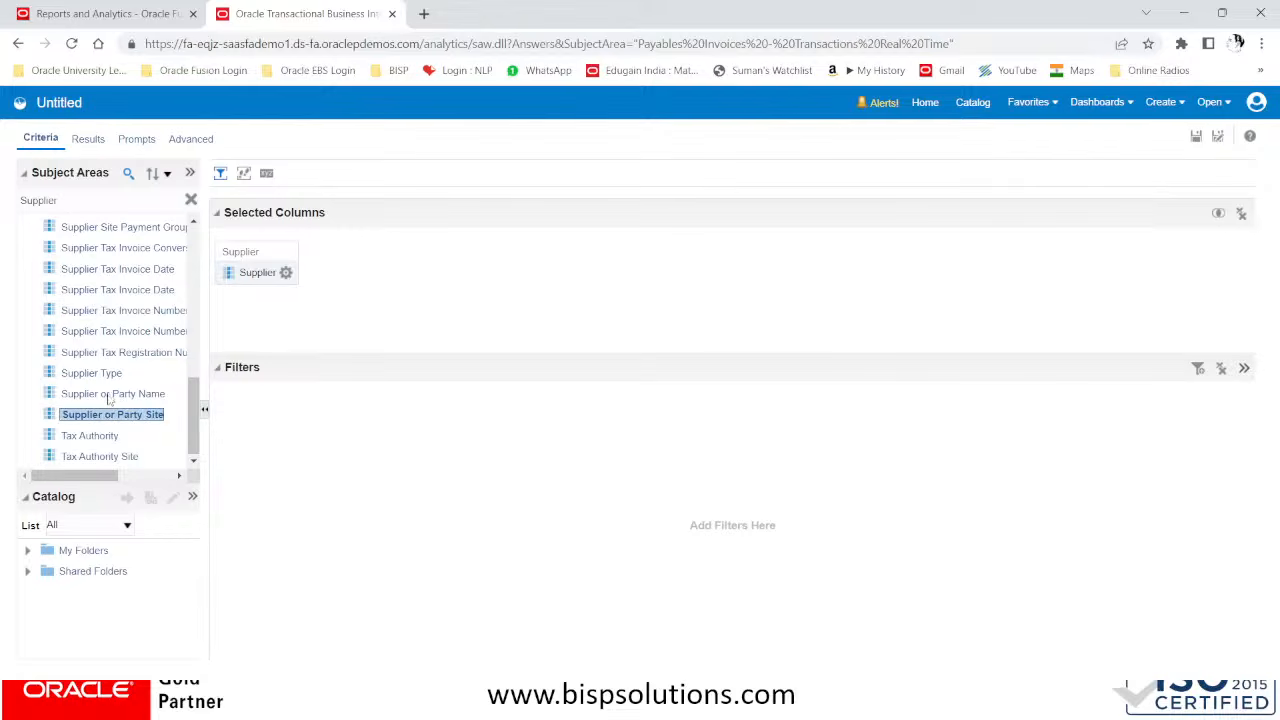
scroll(110, 390, up, 10)
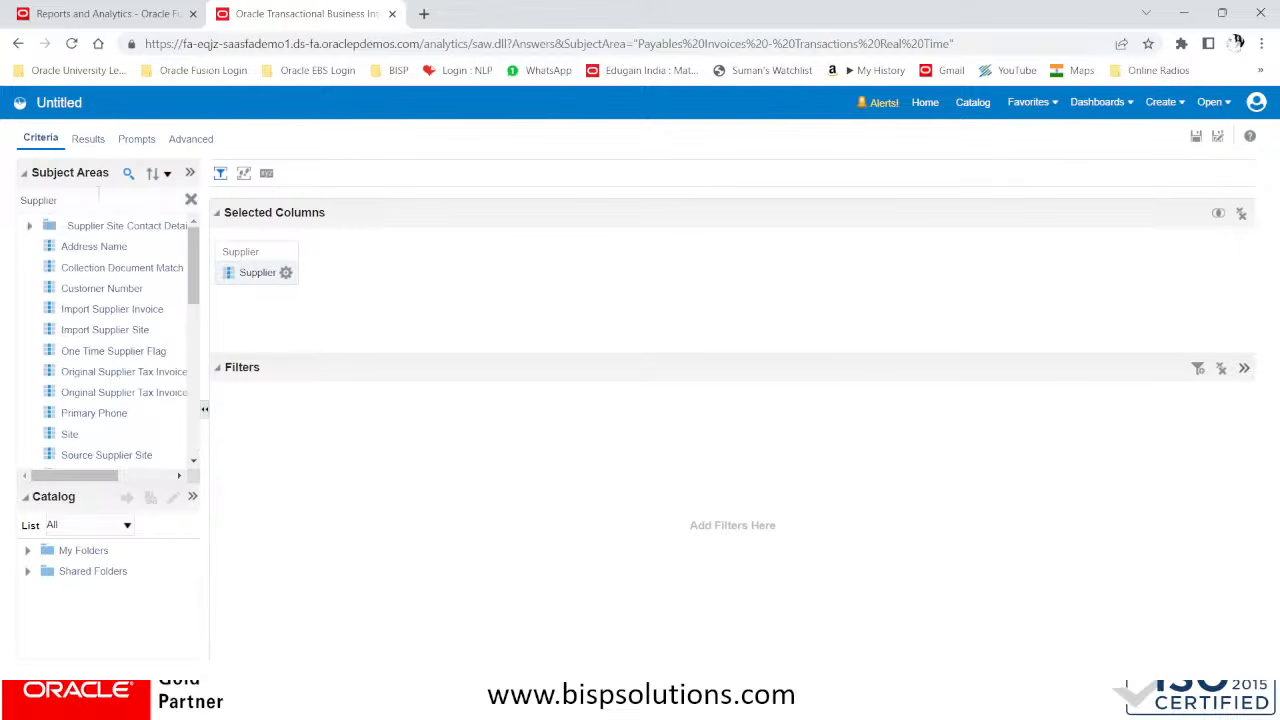
Search the subject area for address and look through the matches, expanding the Supplier Site Address folder
double_click(85, 199)
key(BackSpace)
text(address)
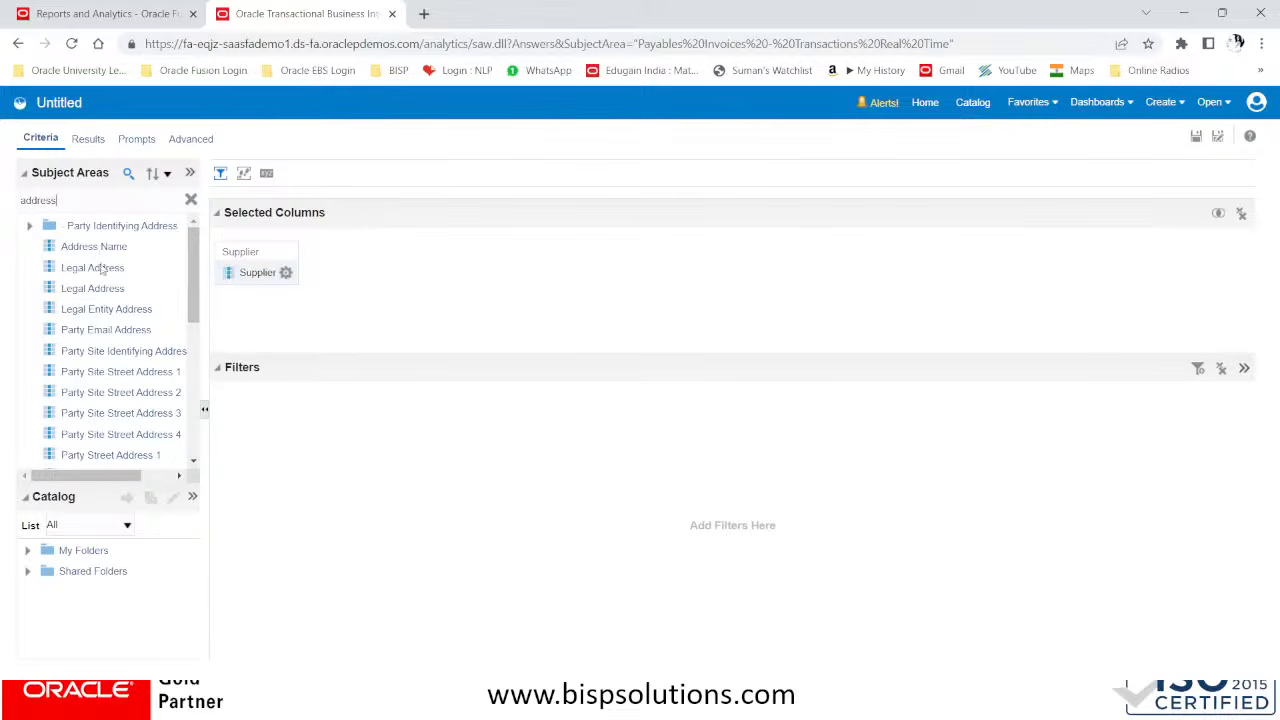
scroll(135, 317, down, 3)
scroll(135, 317, down, 5)
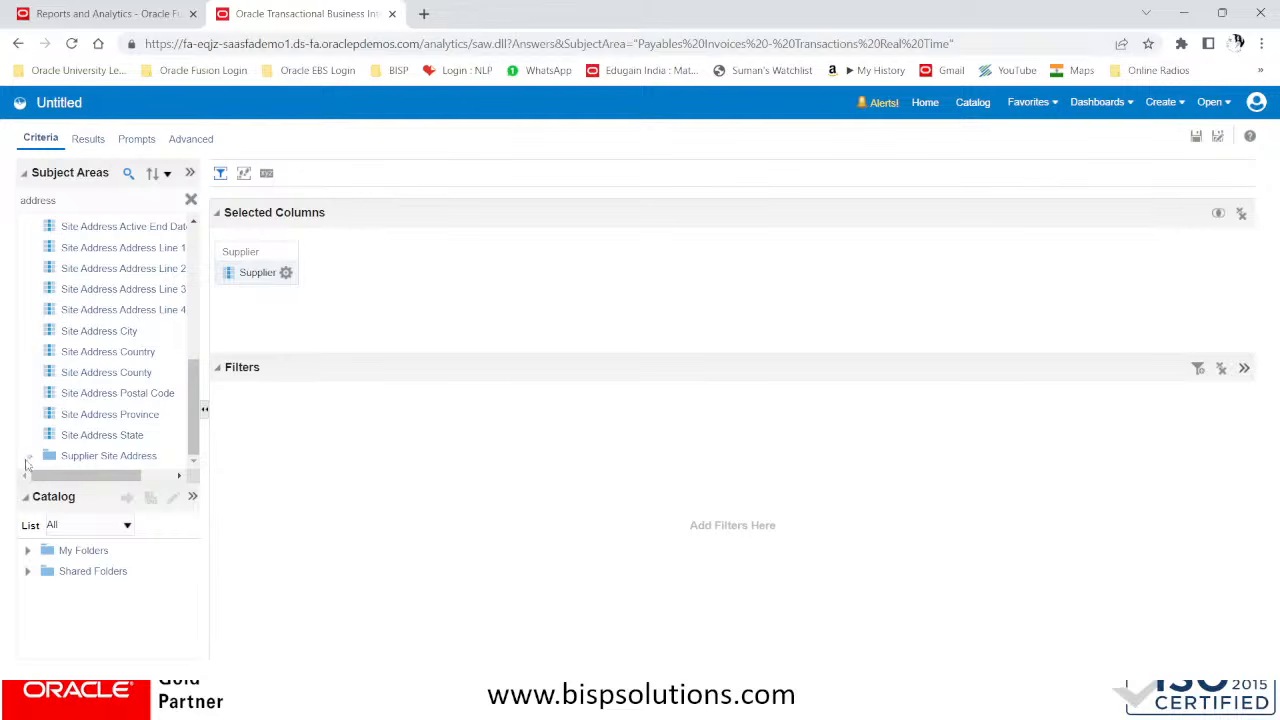
click(28, 457)
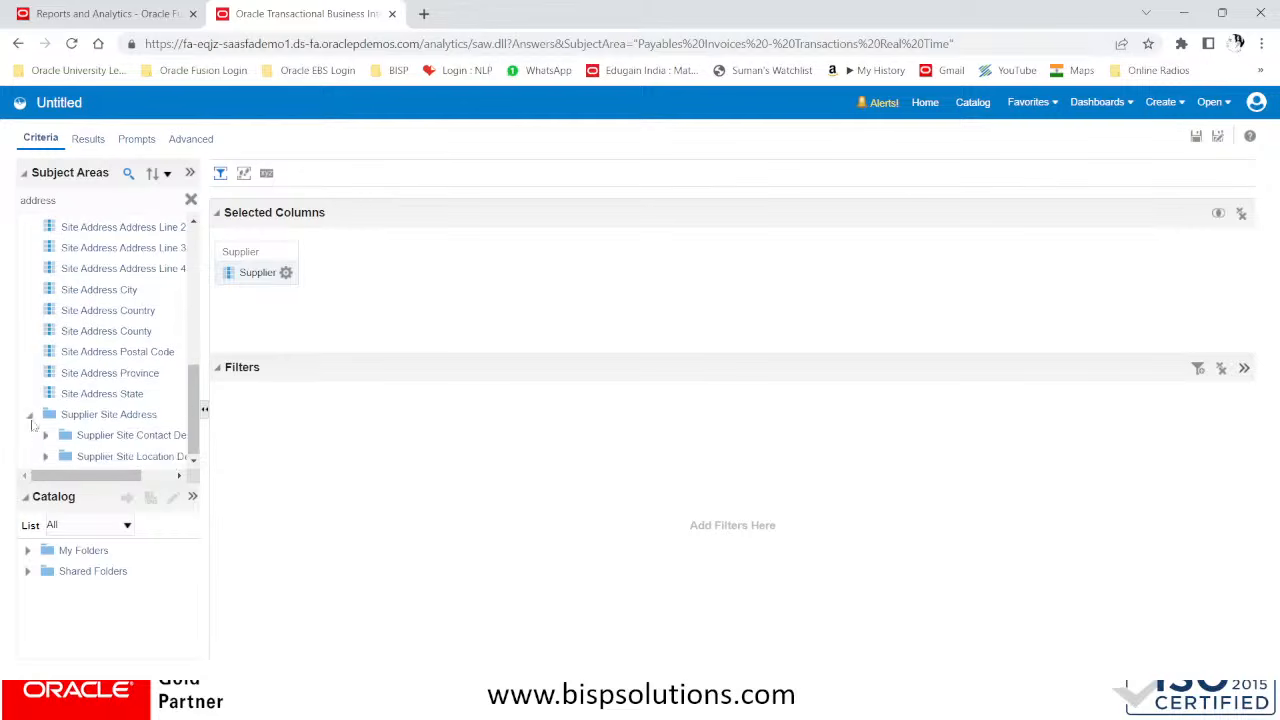
scroll(38, 430, up, 2)
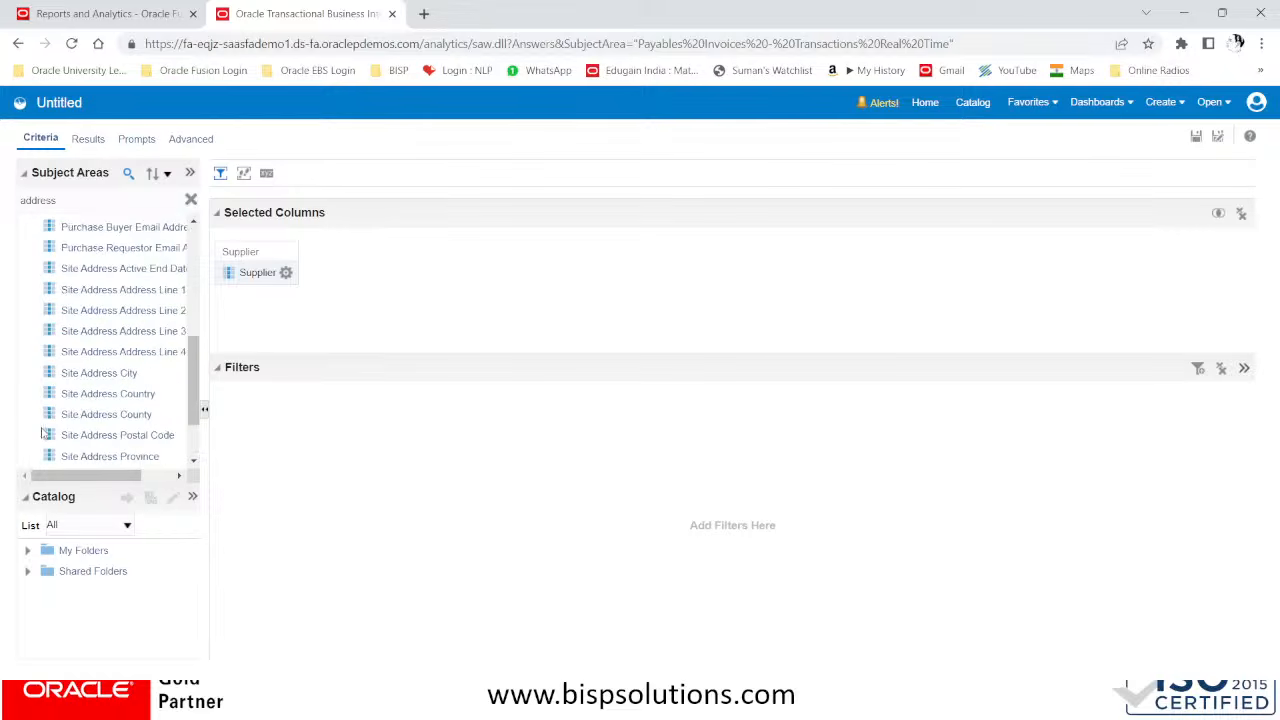
scroll(42, 432, up, 6)
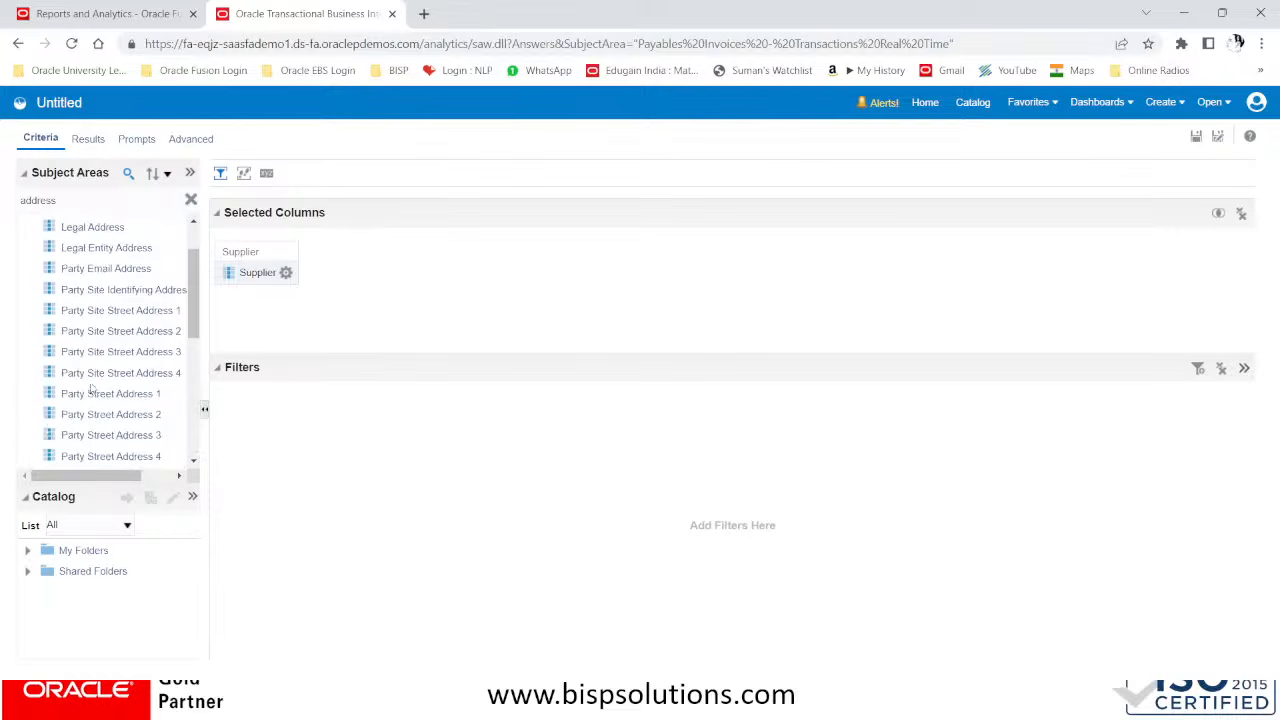
scroll(90, 387, up, 2)
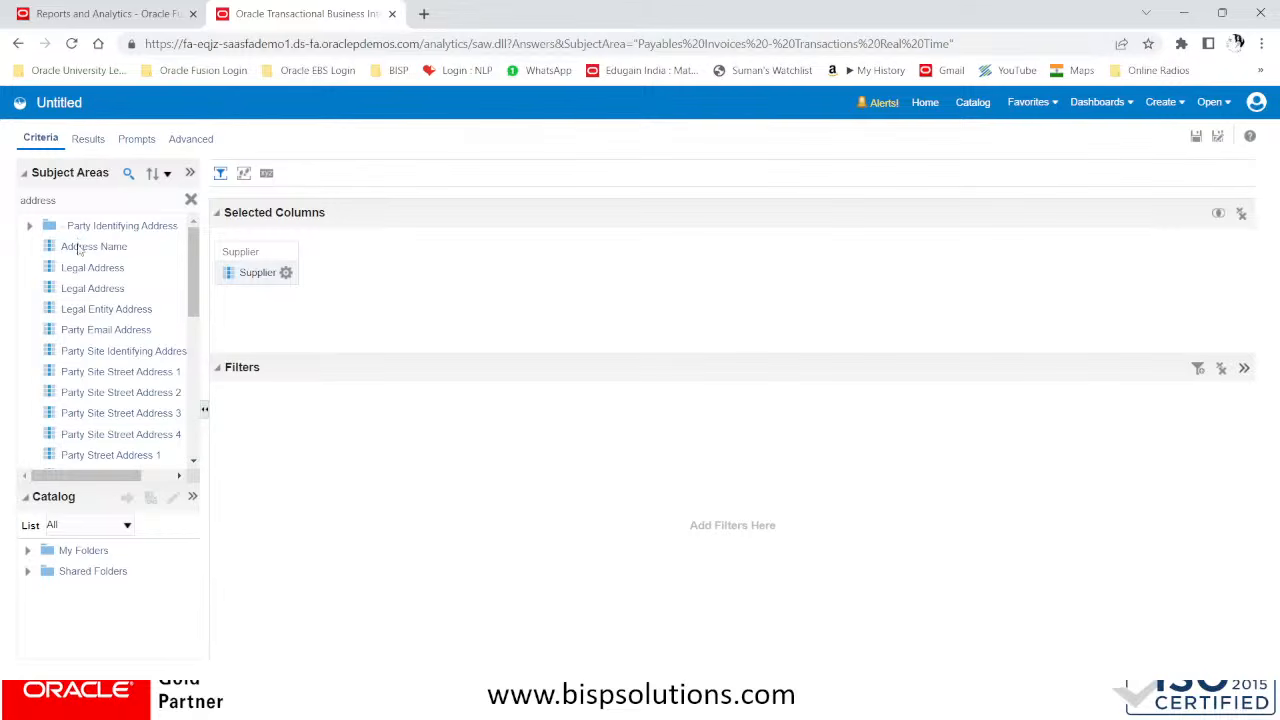
Add the Address Name column to the selected columns after Supplier
click(79, 250)
drag(79, 250, 290, 314)
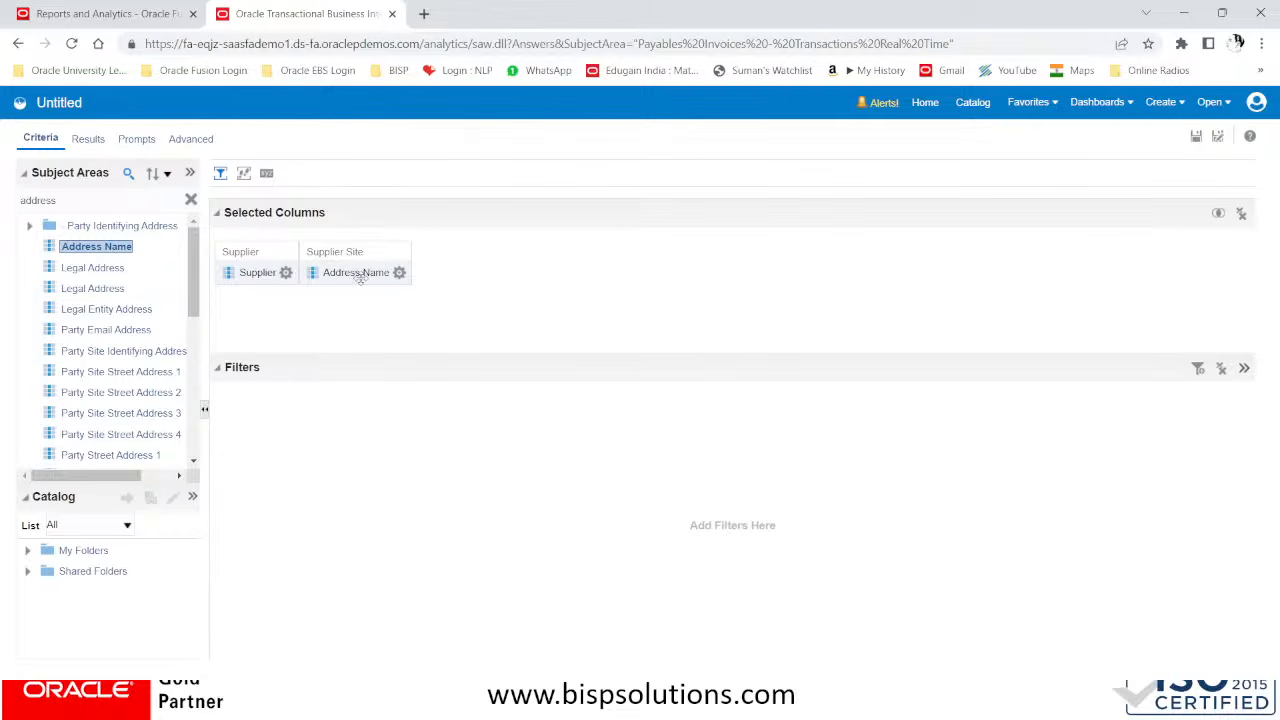
click(286, 272)
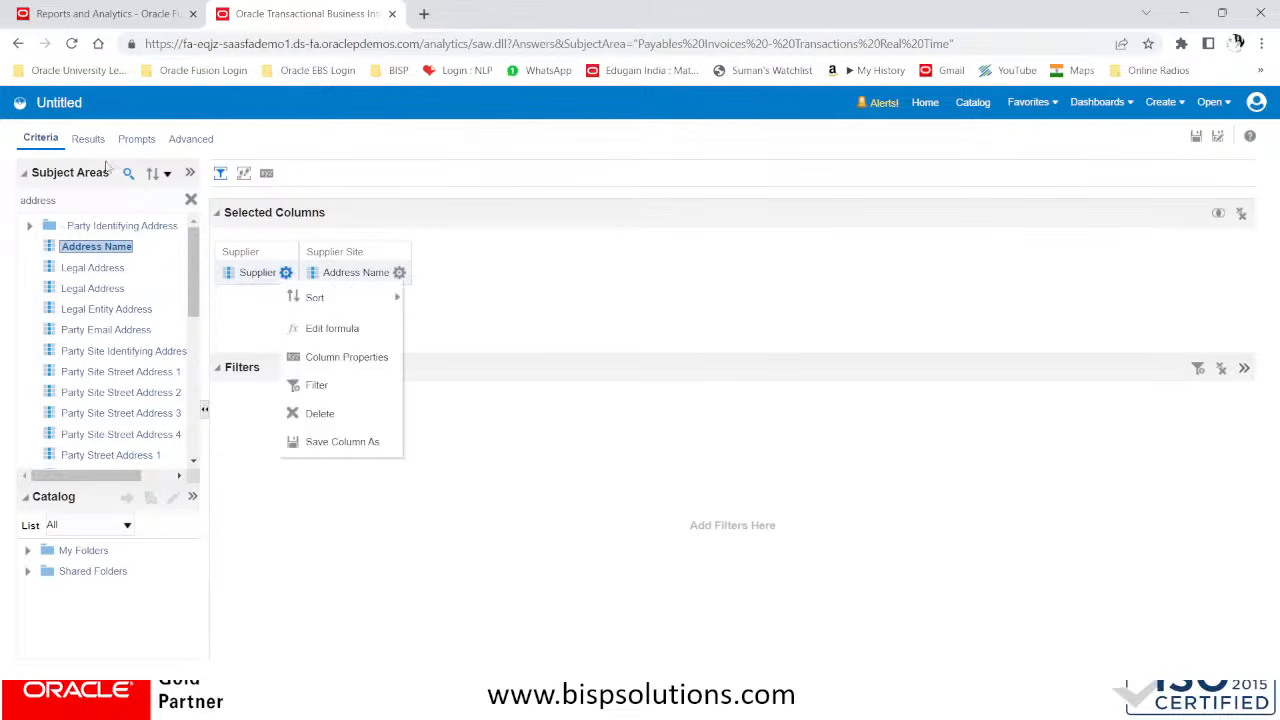
Search the subject area for invoice ID and add the Invoice ID column, placing it after Address Name
click(83, 199)
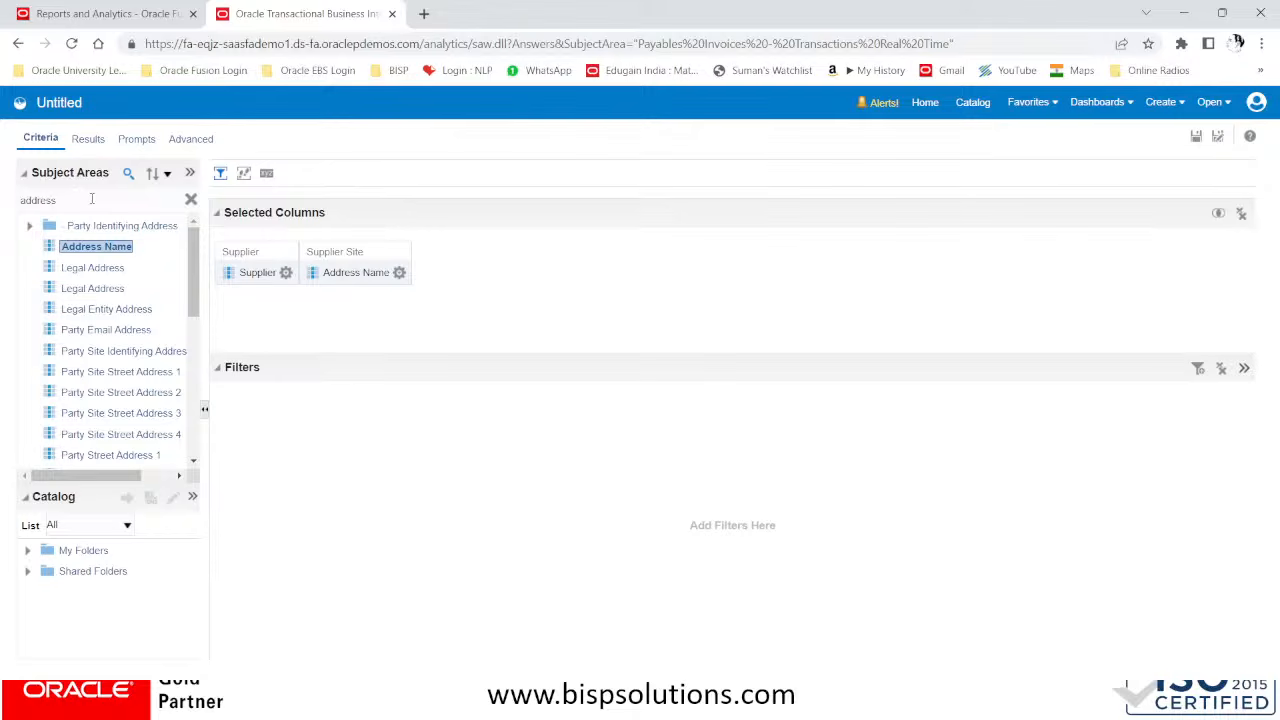
drag(99, 198, 5, 201)
text(invoice ID)
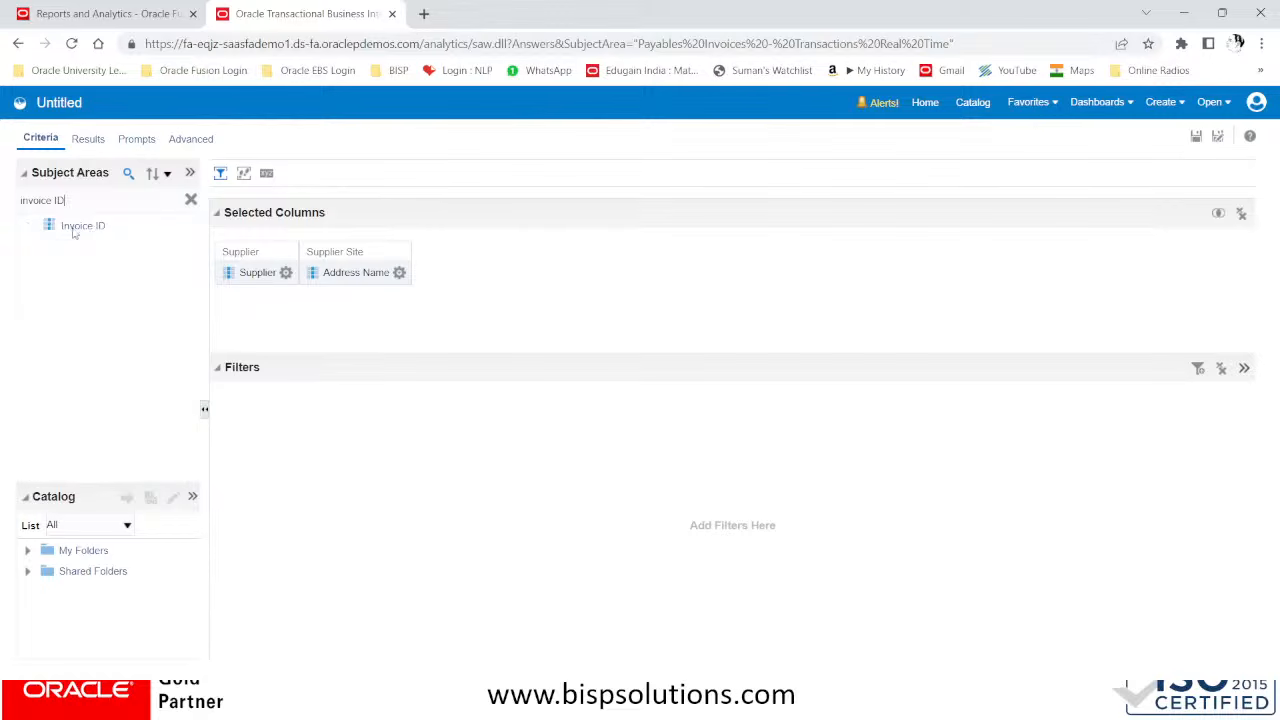
mouse_move(76, 227)
mouse_down()
mouse_move(483, 271)
mouse_move(432, 268)
mouse_up()
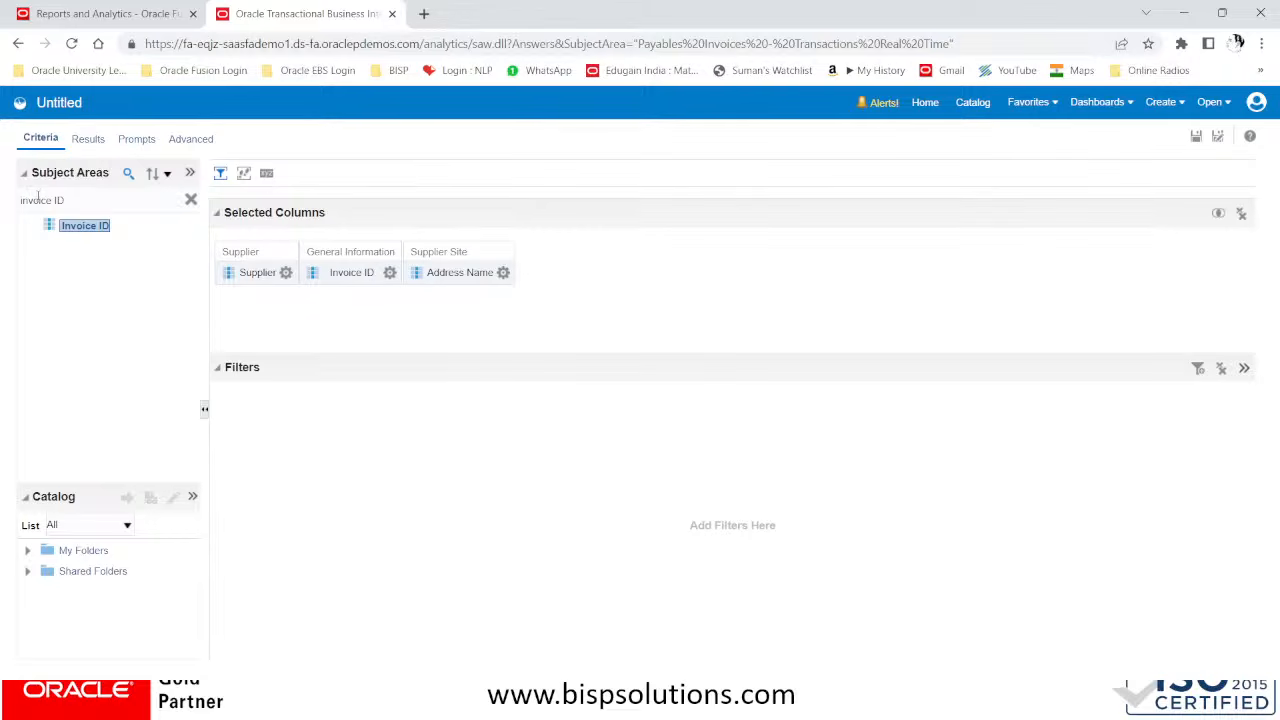
drag(340, 251, 508, 247)
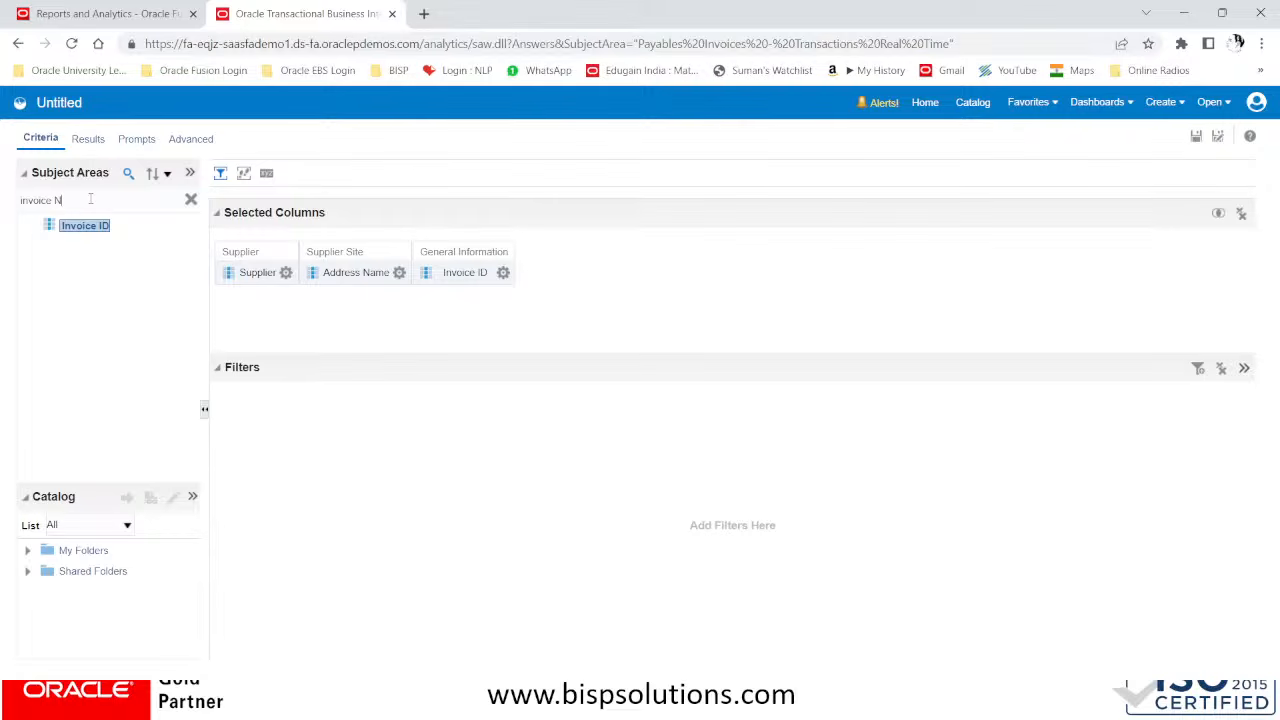
Search the subject area for Invoice number and add the Invoice Number column after Invoice ID
text(mber)
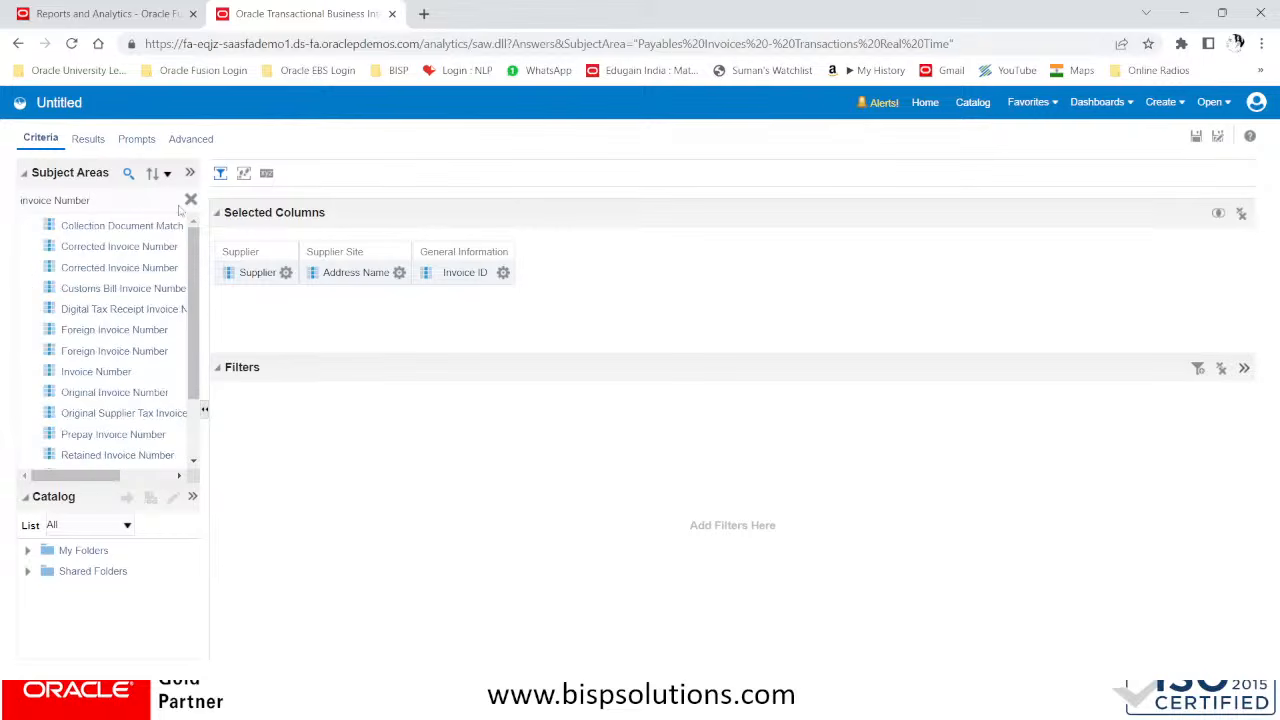
key(Delete)
text(I)
key(BackSpace)
key(BackSpace)
key(BackSpace)
key(BackSpace)
text(numbe)
drag(94, 372, 515, 278)
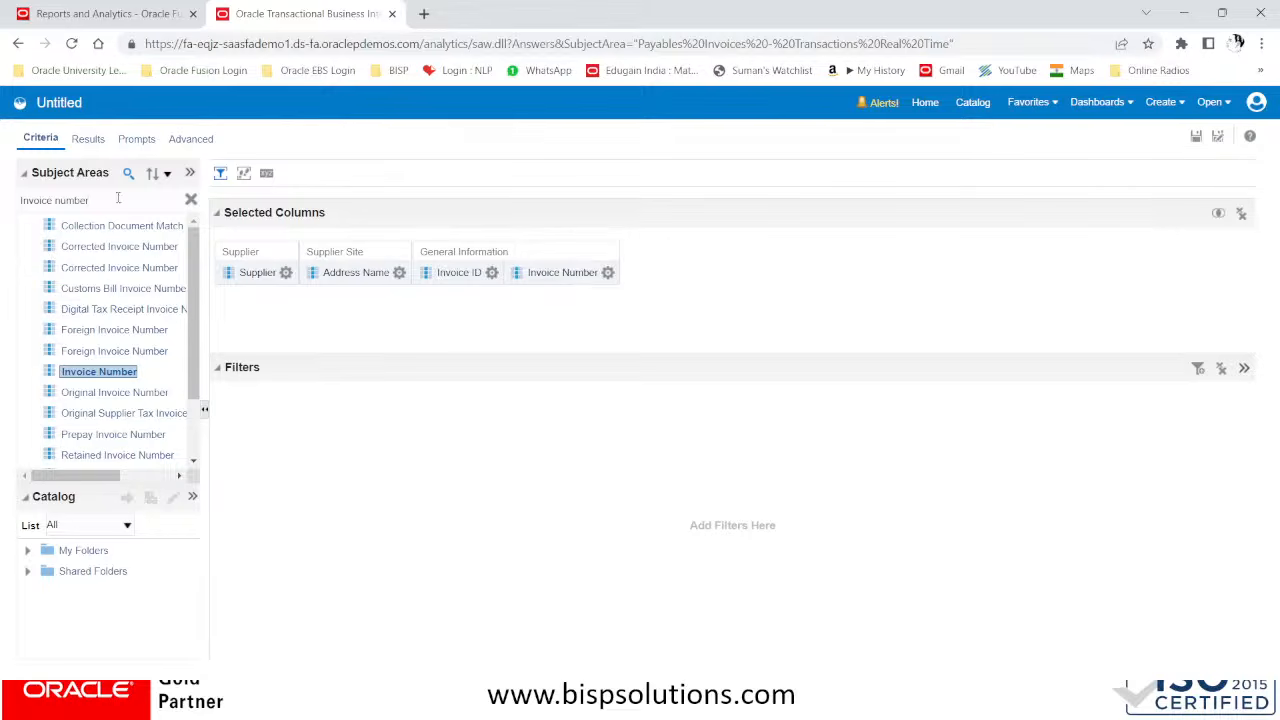
Search the subject area for Invoice Date, add the Invoice Date column and place it after Invoice Number
key(BackSpace)
key(BackSpace)
text(Date)
key(Return)
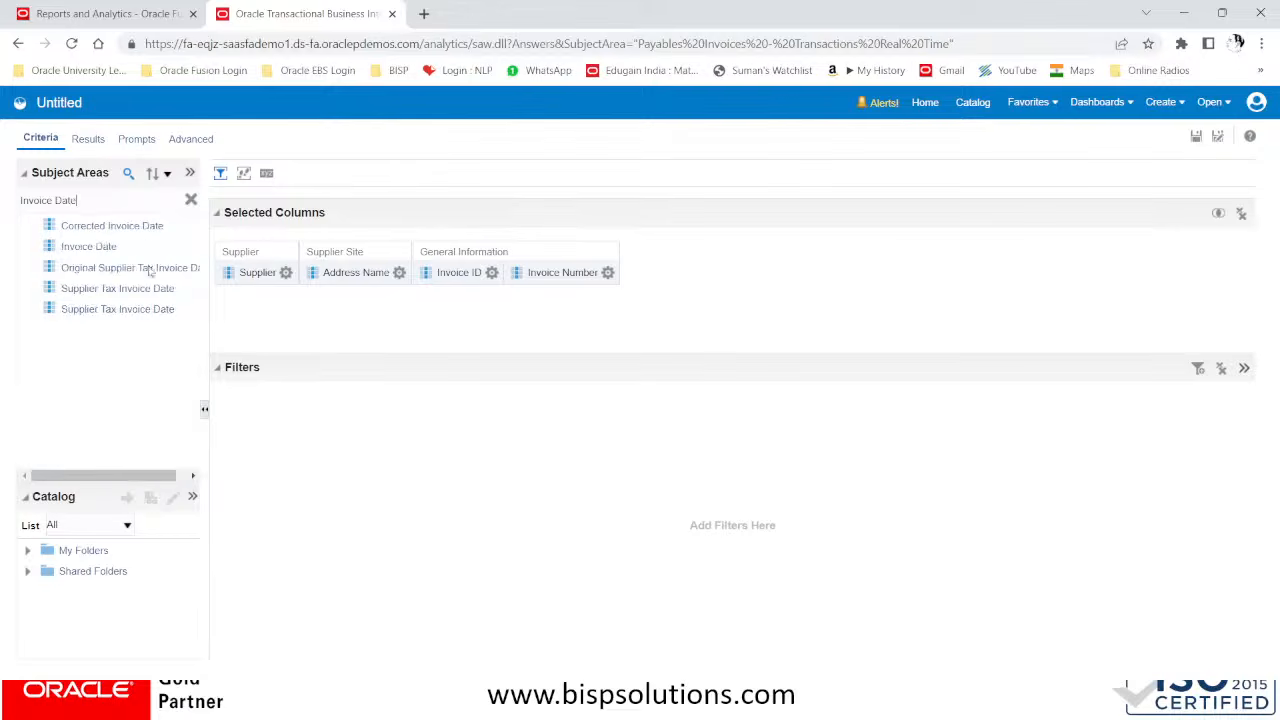
click(98, 248)
drag(99, 254, 641, 246)
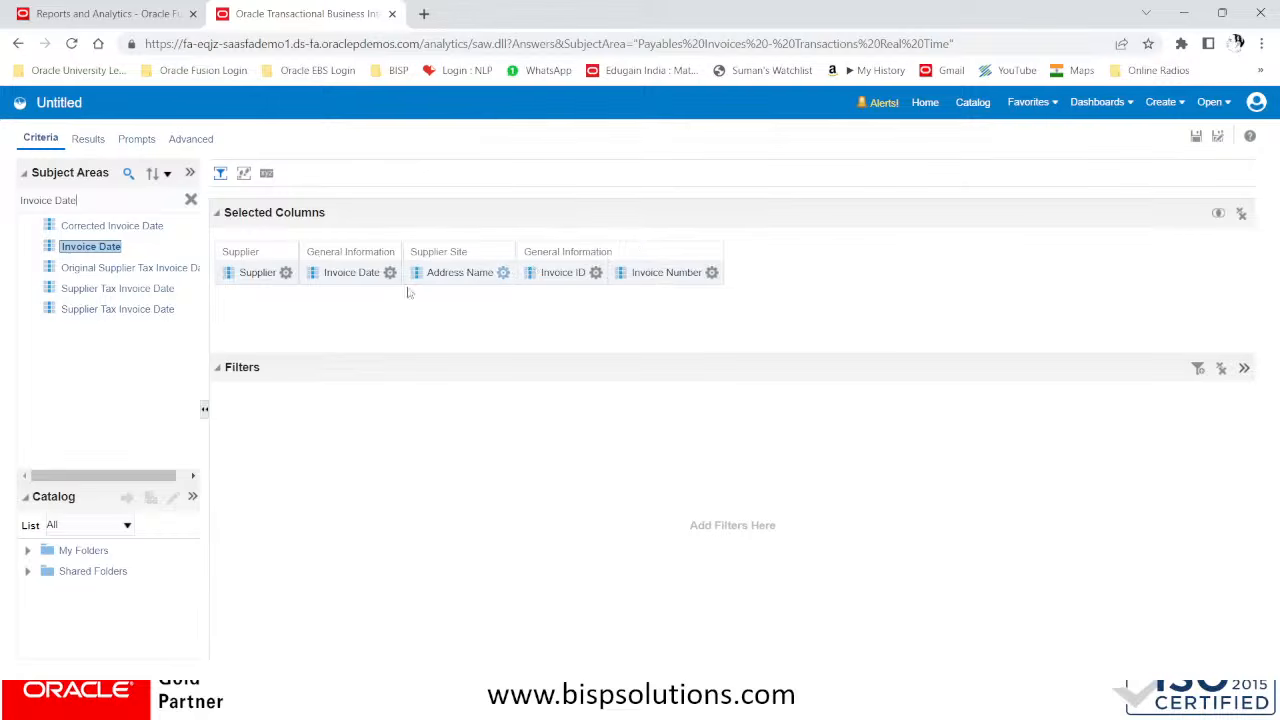
drag(354, 258, 776, 268)
drag(363, 258, 710, 265)
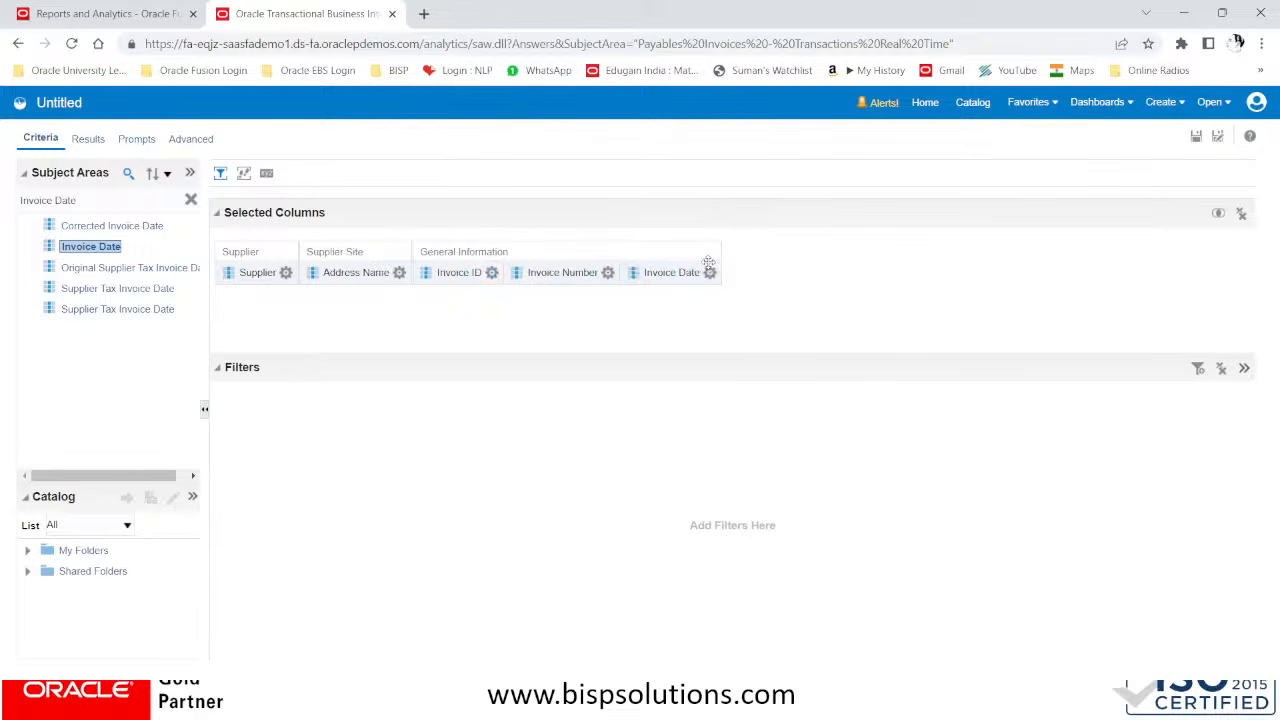
click(491, 272)
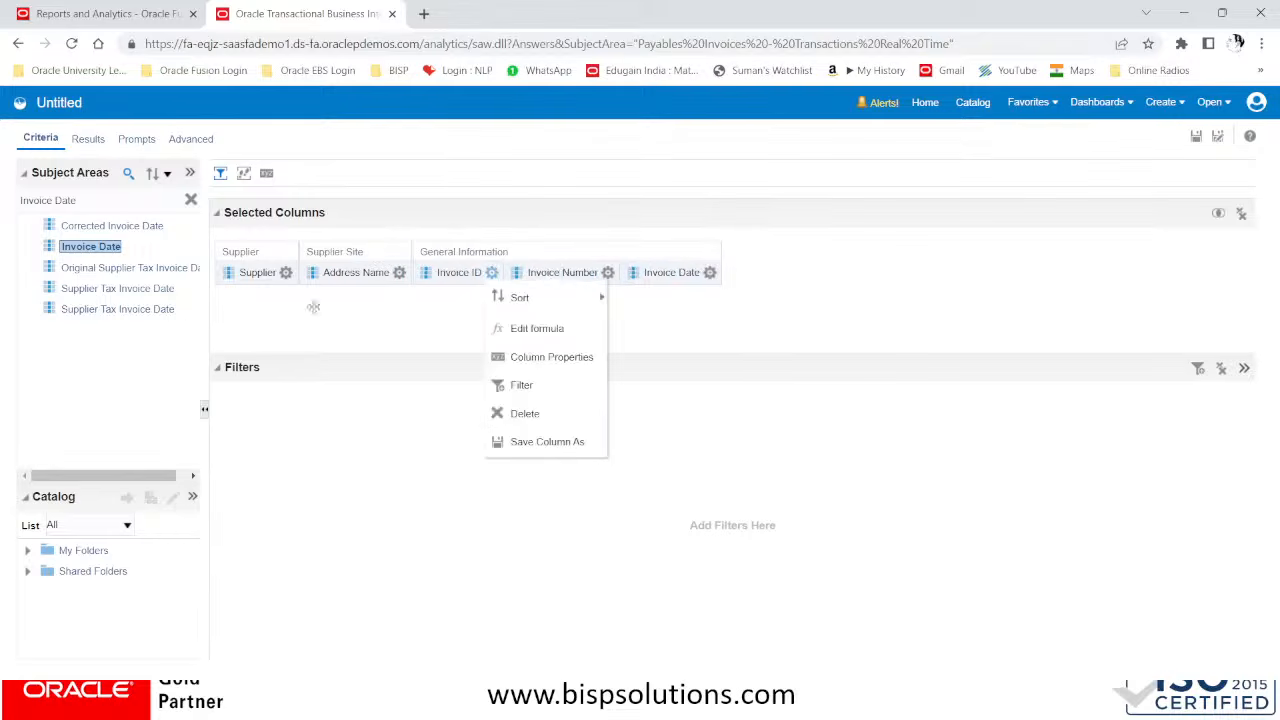
Search the subject area for Invoice Amount, add the Invoice Amount column and place it after Invoice Date
click(101, 195)
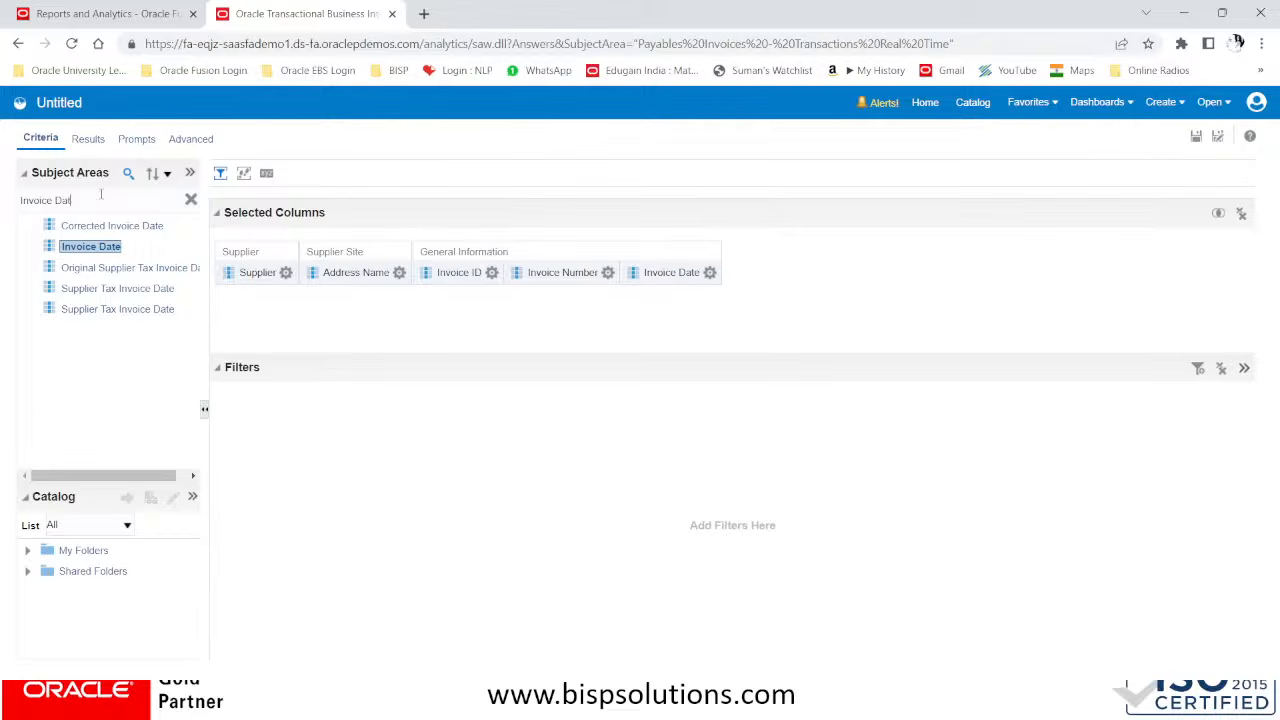
key(BackSpace)
key(BackSpace)
key(BackSpace)
text(Amount)
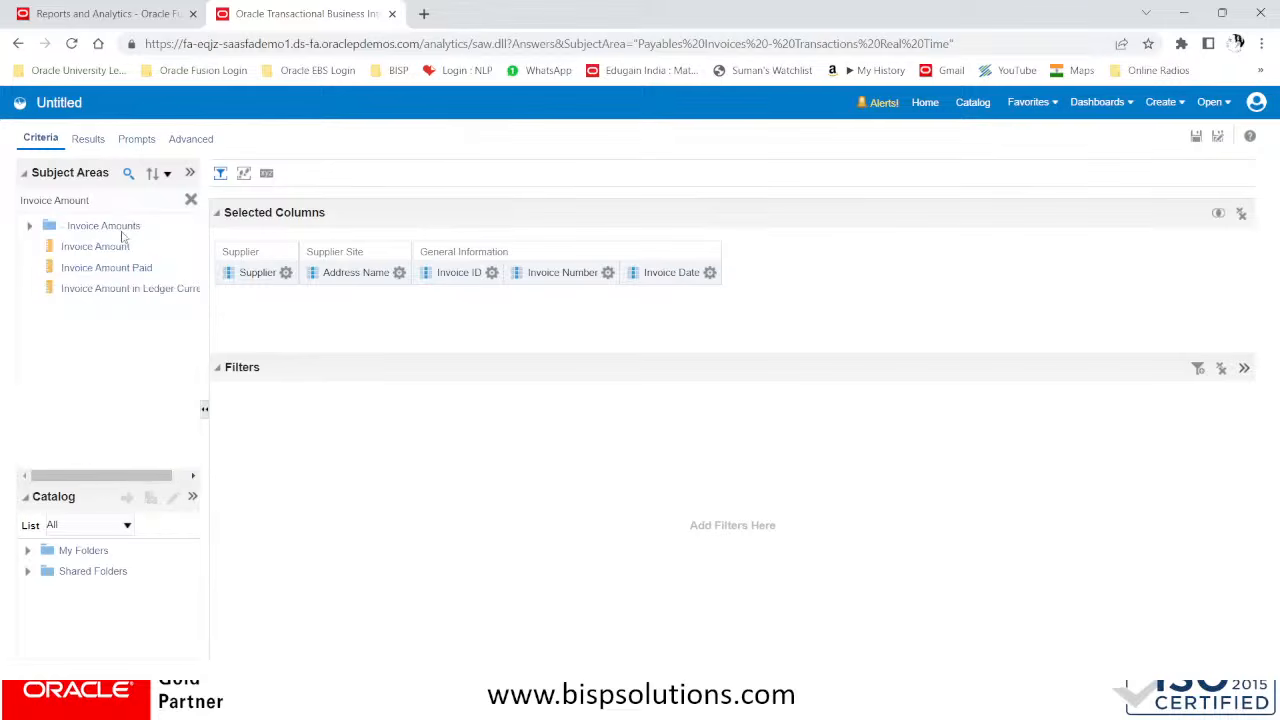
click(99, 249)
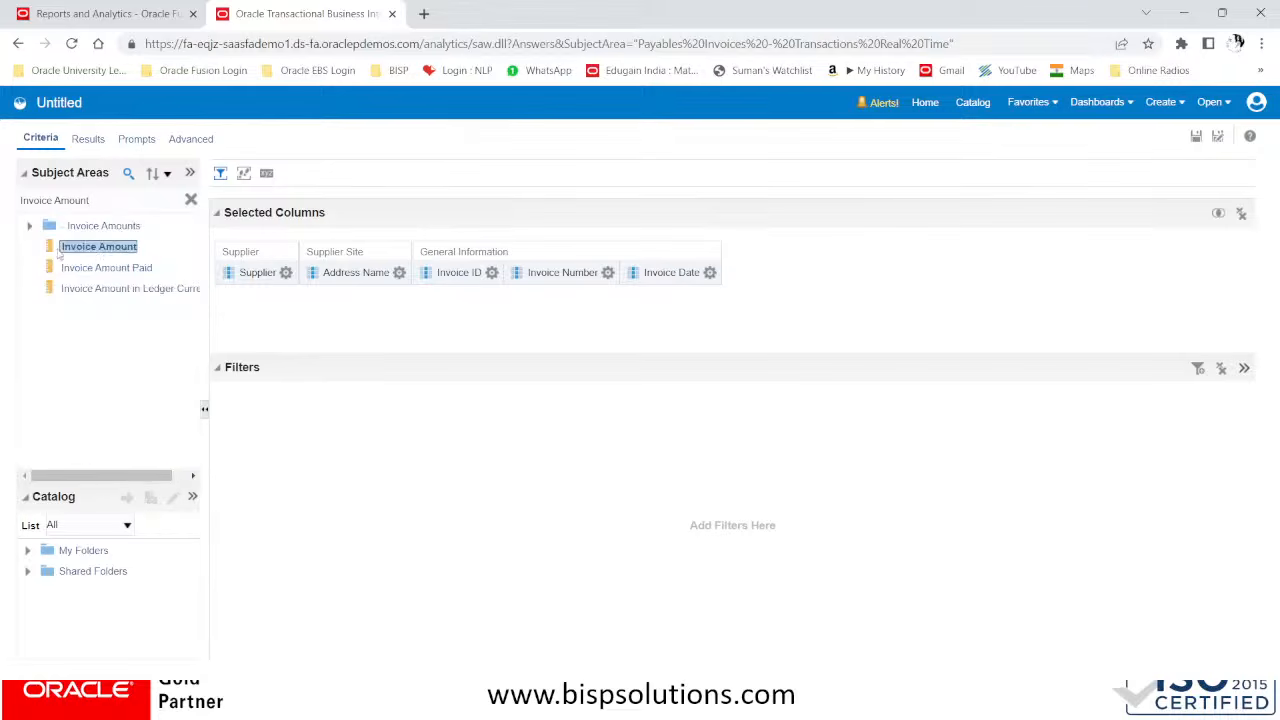
drag(72, 250, 300, 270)
drag(45, 263, 881, 263)
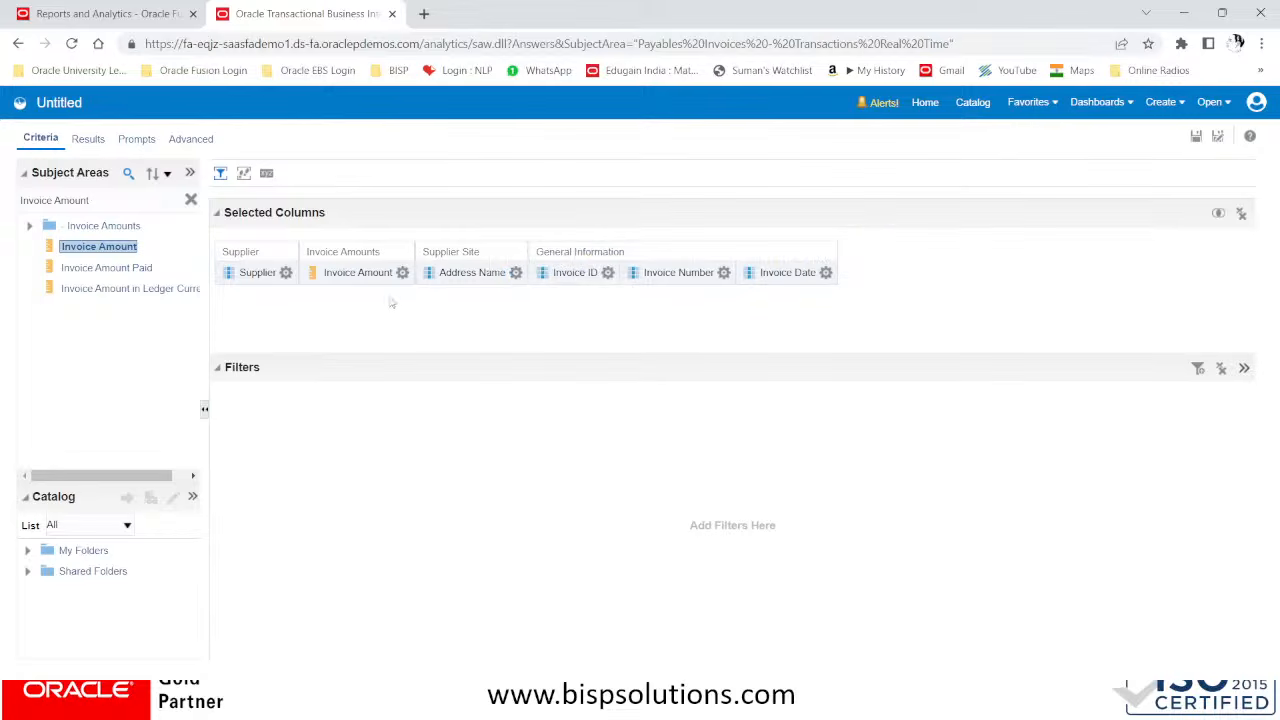
drag(350, 254, 828, 263)
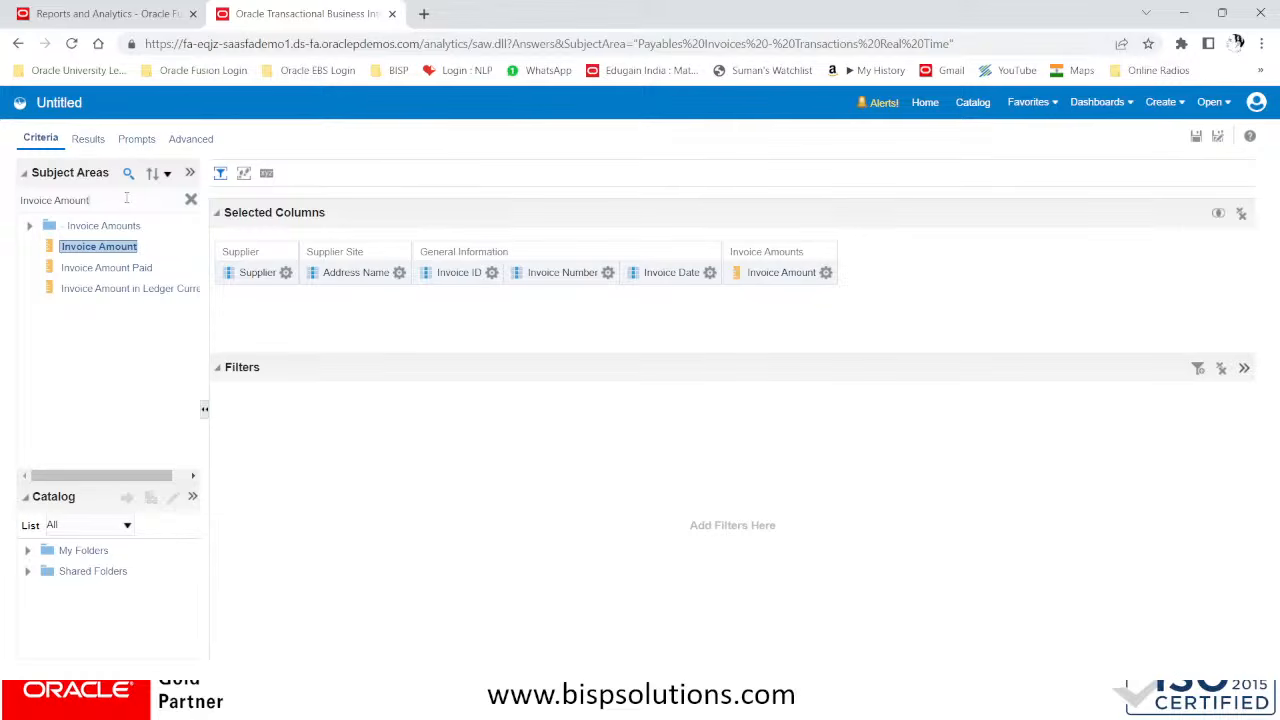
Switch to the PowerPoint slide show with the payables report requirements
key(alt+Tab)
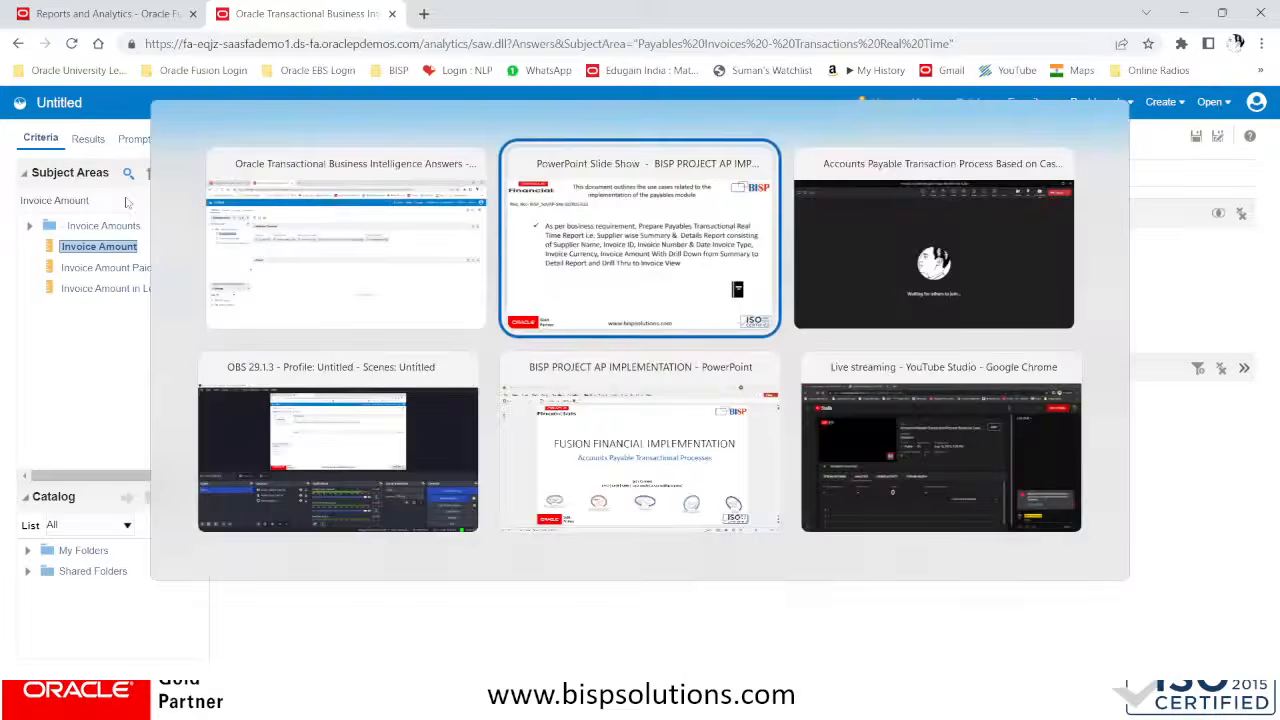
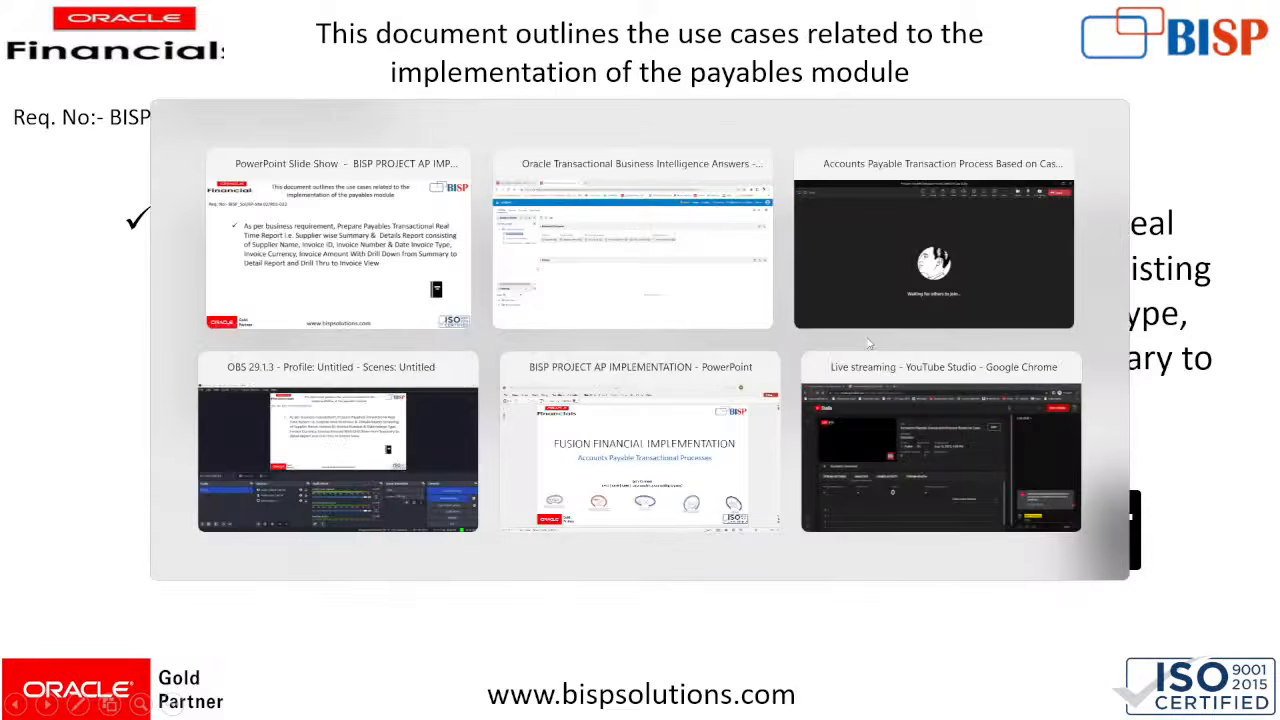
Switch back to the Oracle analysis, search the subject area for Invoice currency and place the Invoice Currency column before Invoice Amount
key(alt+Tab)
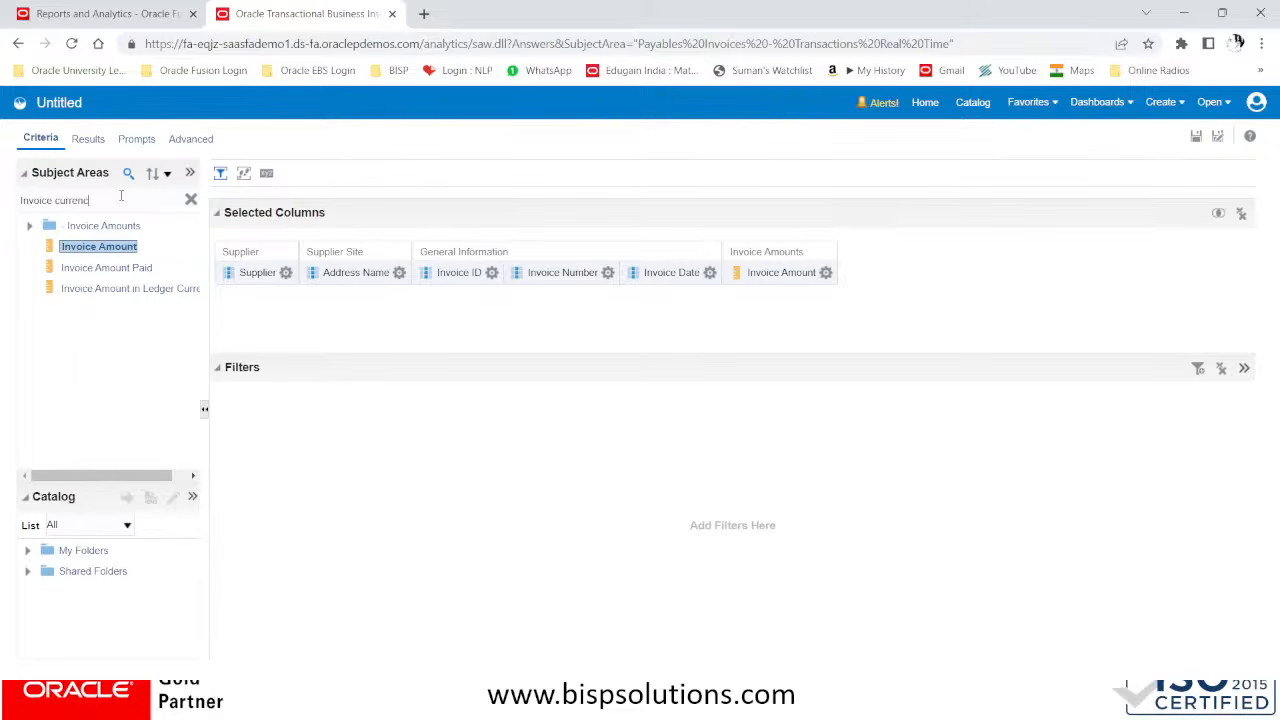
key(Return)
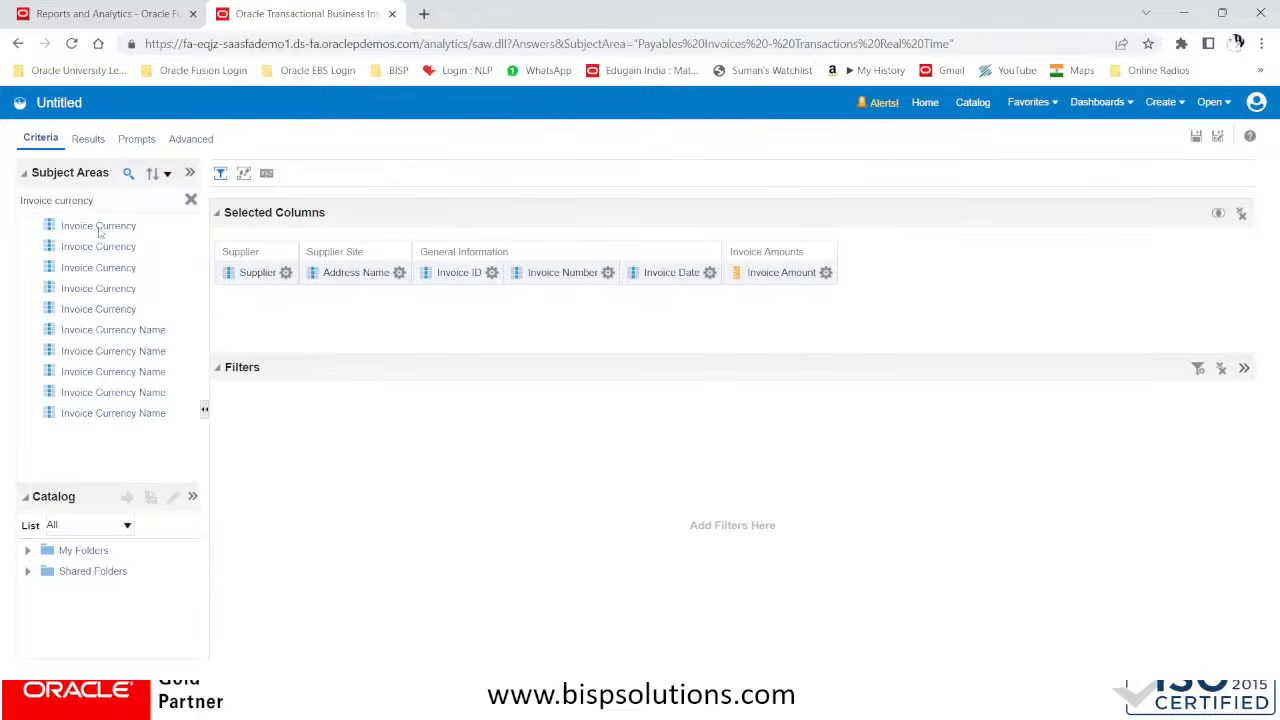
click(98, 228)
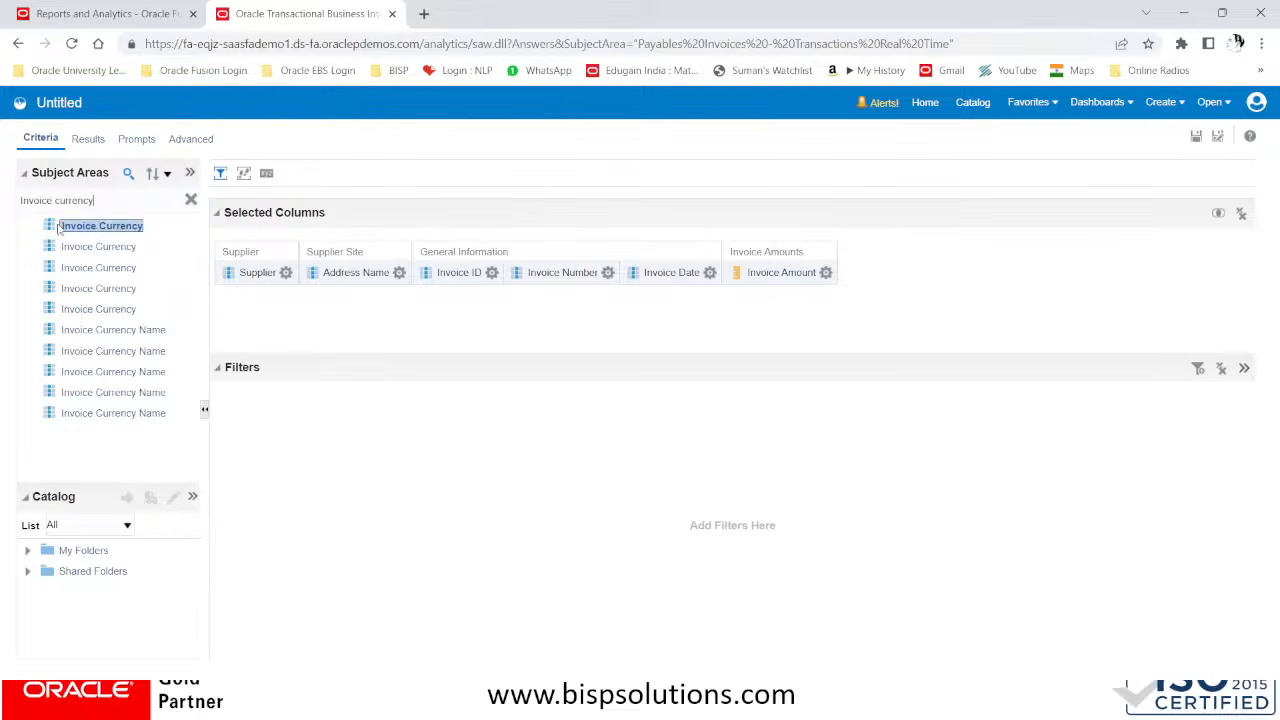
mouse_move(57, 229)
mouse_down()
mouse_move(470, 268)
mouse_move(705, 268)
mouse_move(655, 250)
mouse_move(546, 249)
mouse_move(680, 250)
mouse_move(590, 256)
mouse_up()
click(832, 272)
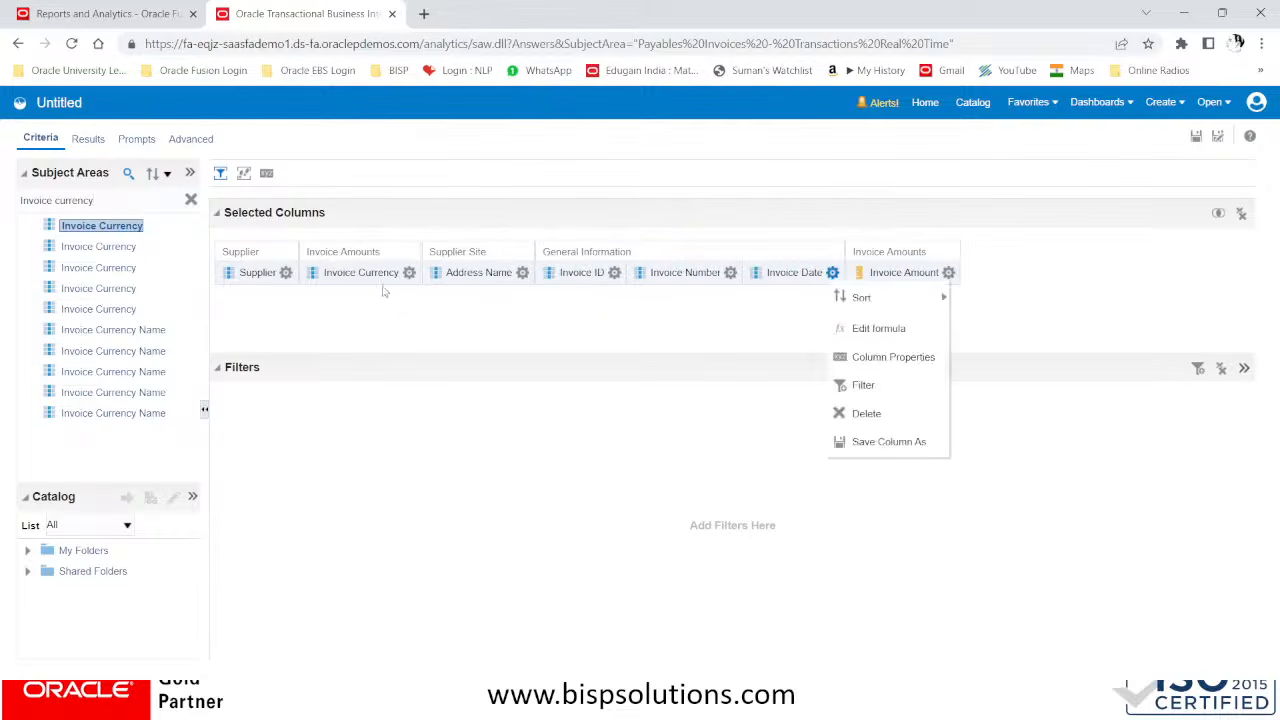
drag(345, 268, 850, 270)
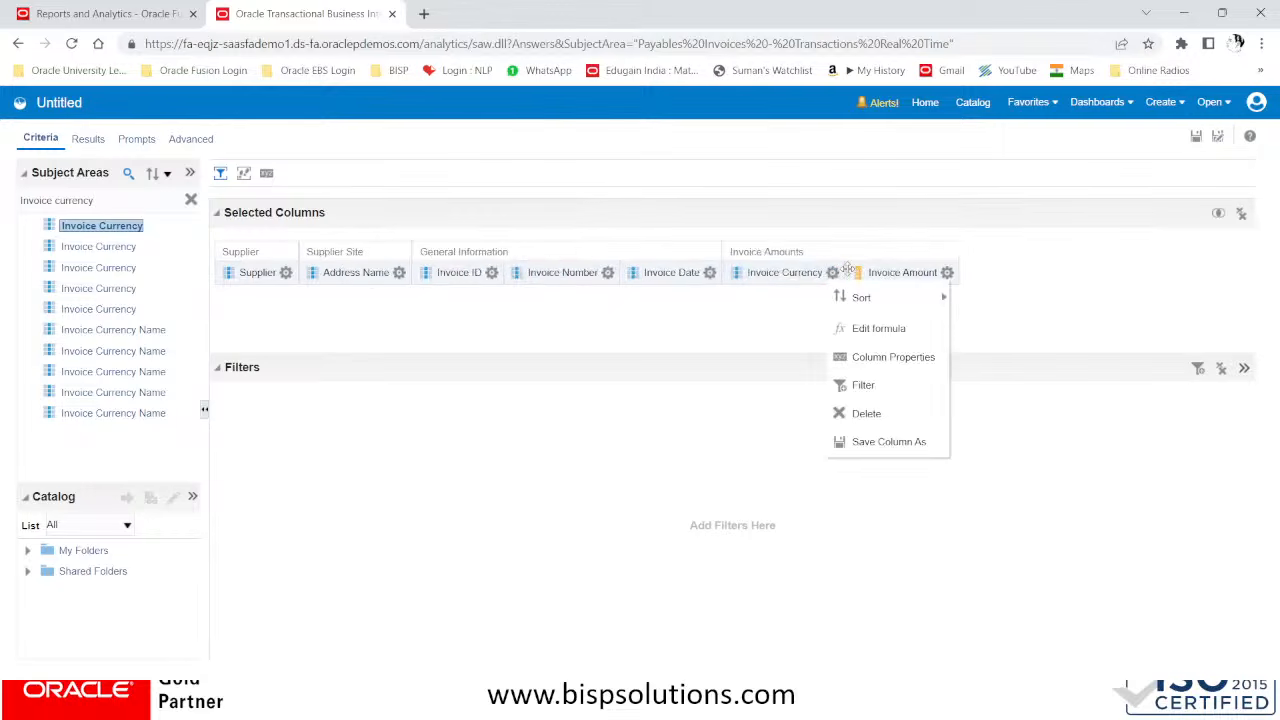
click(402, 328)
Search the subject area for Invoice Type, add the Invoice Type Name column and place it after Invoice Date
click(102, 199)
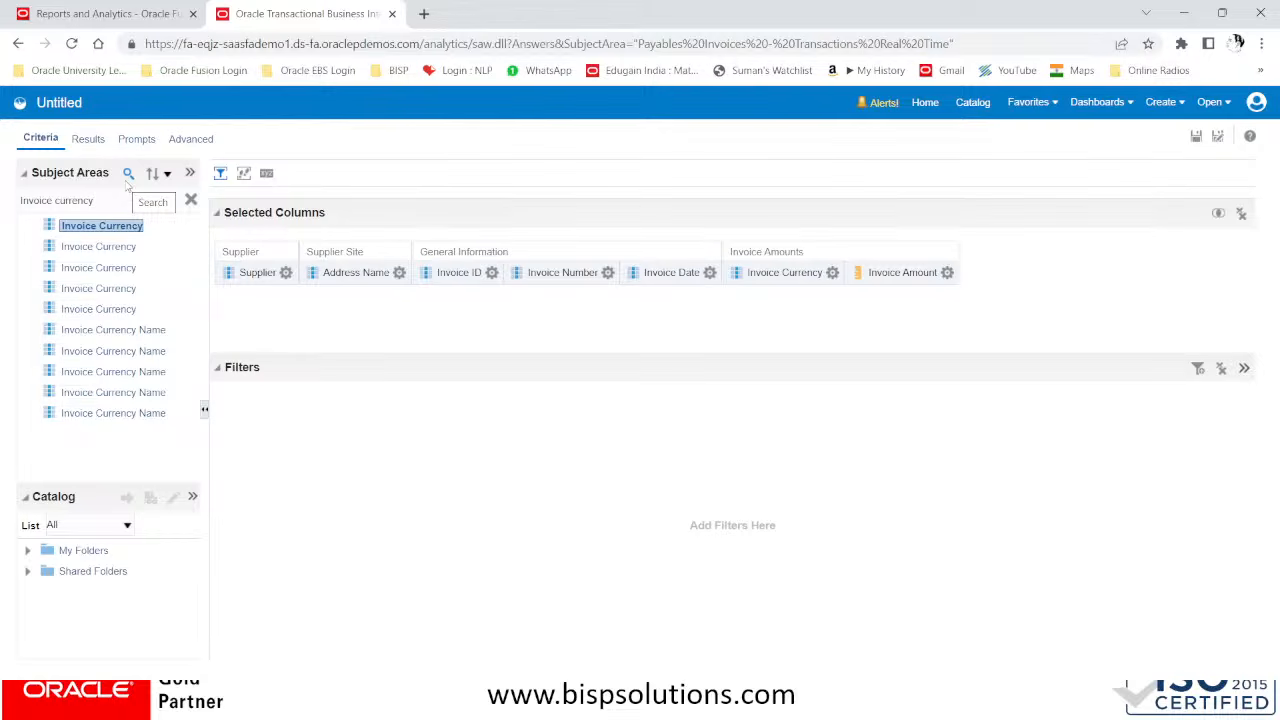
key(BackSpace)
key(BackSpace)
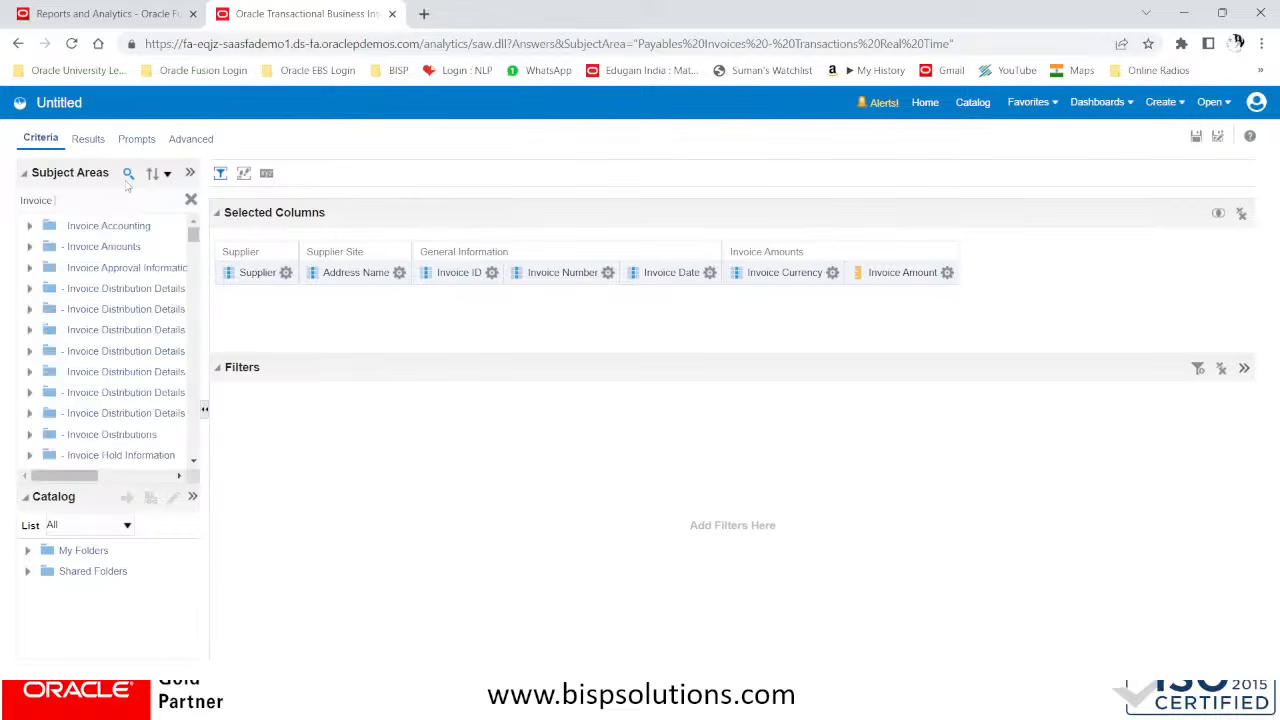
text(Type)
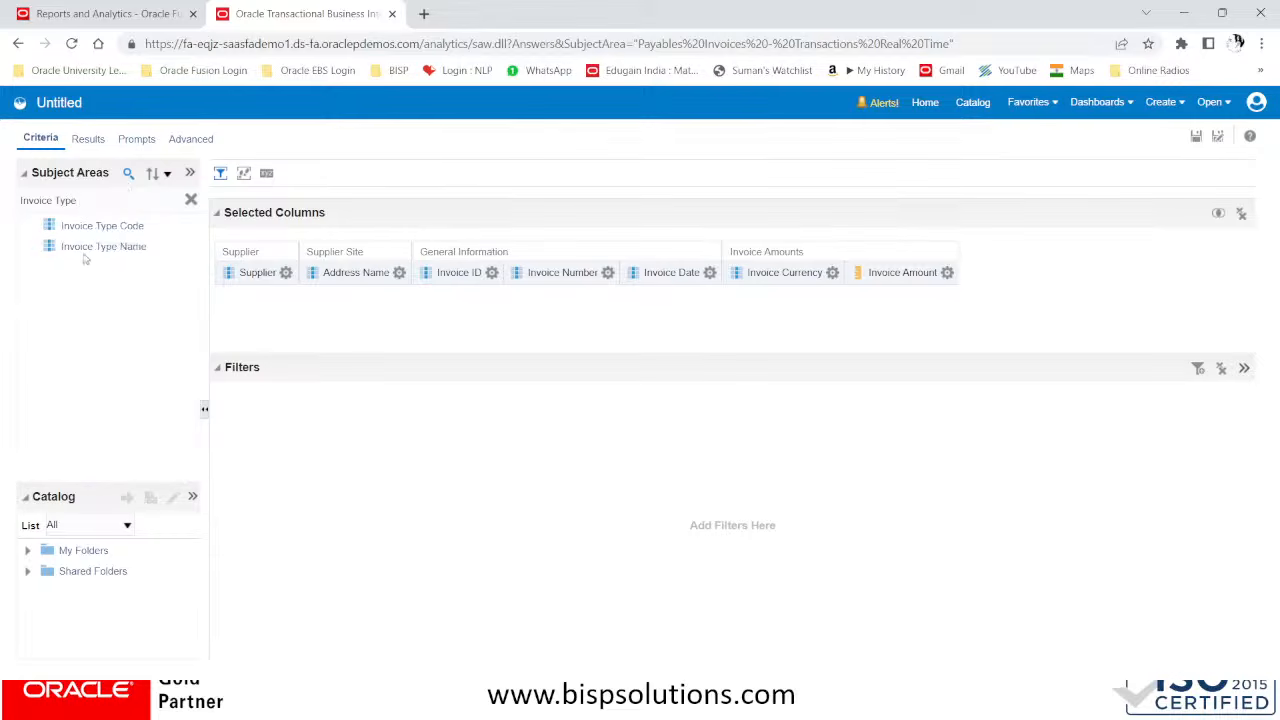
click(87, 251)
drag(65, 252, 714, 245)
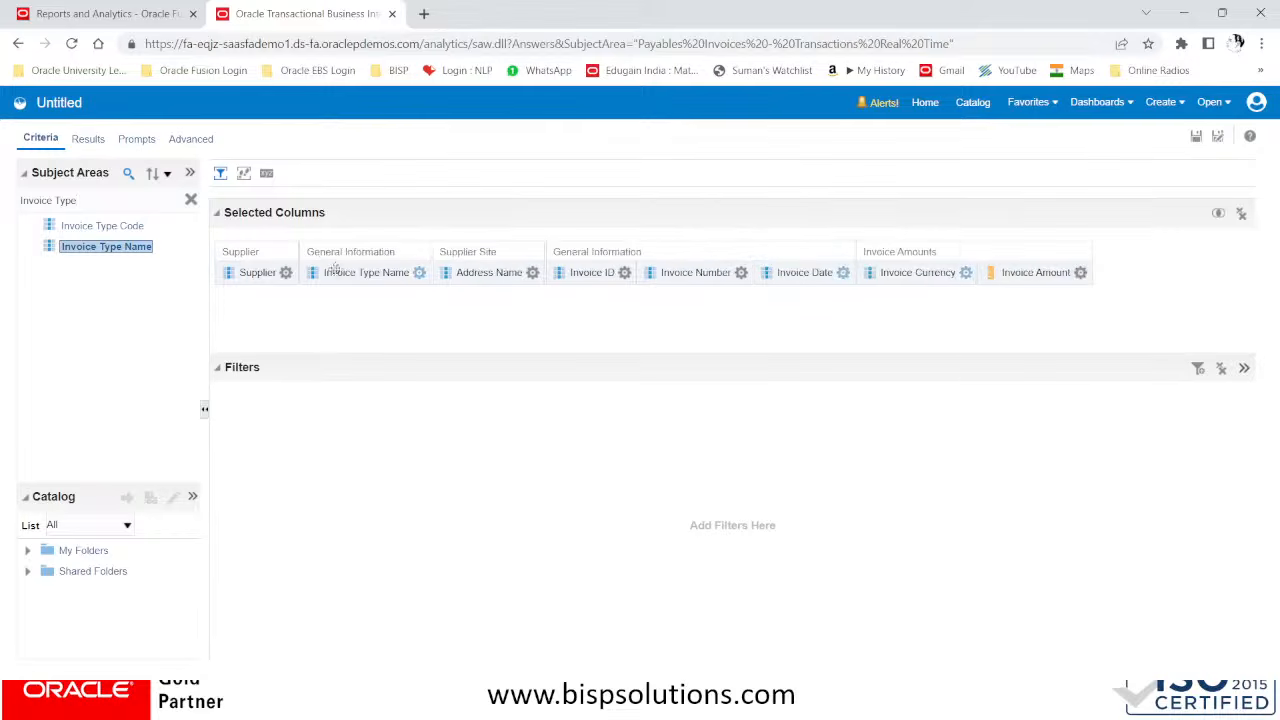
drag(350, 256, 770, 250)
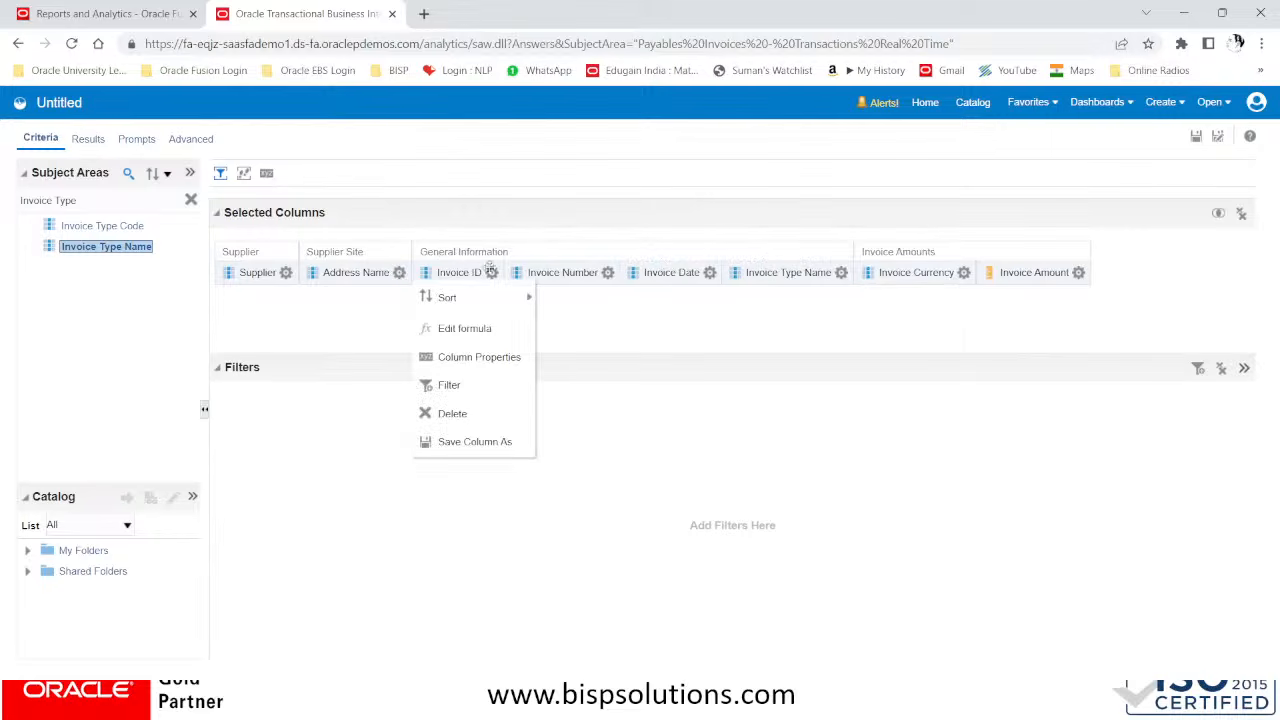
click(733, 314)
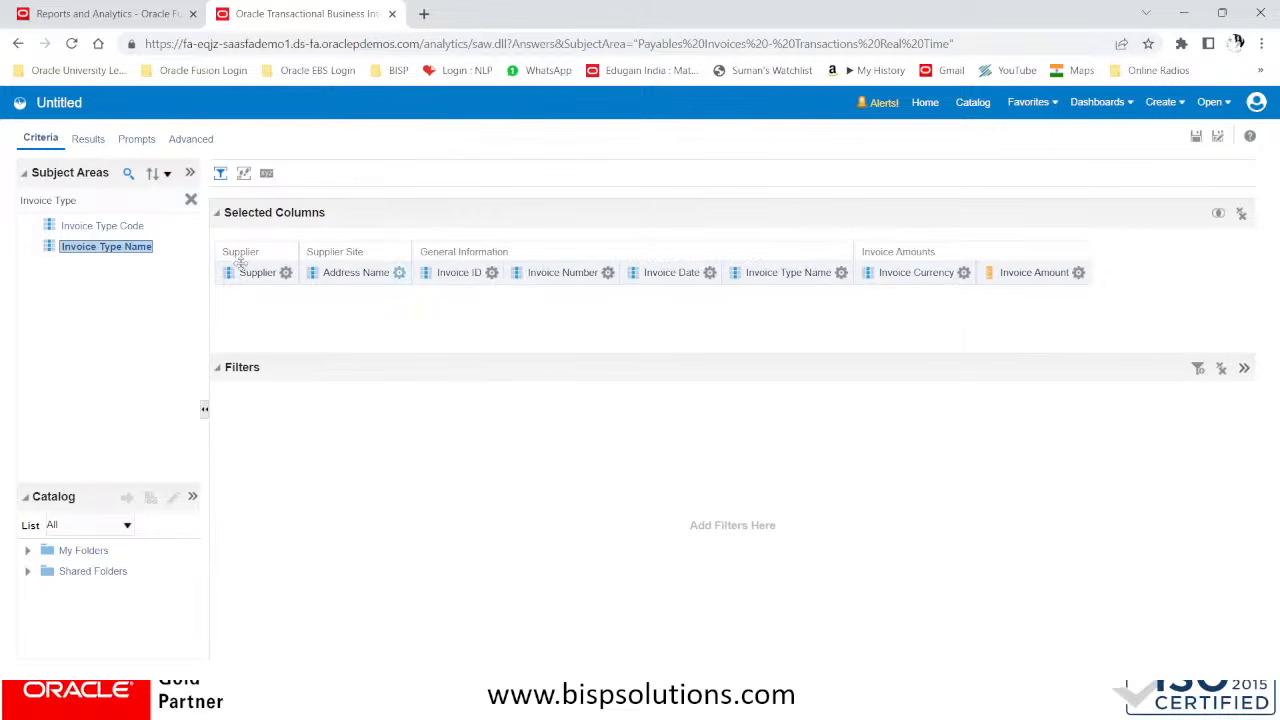
click(399, 272)
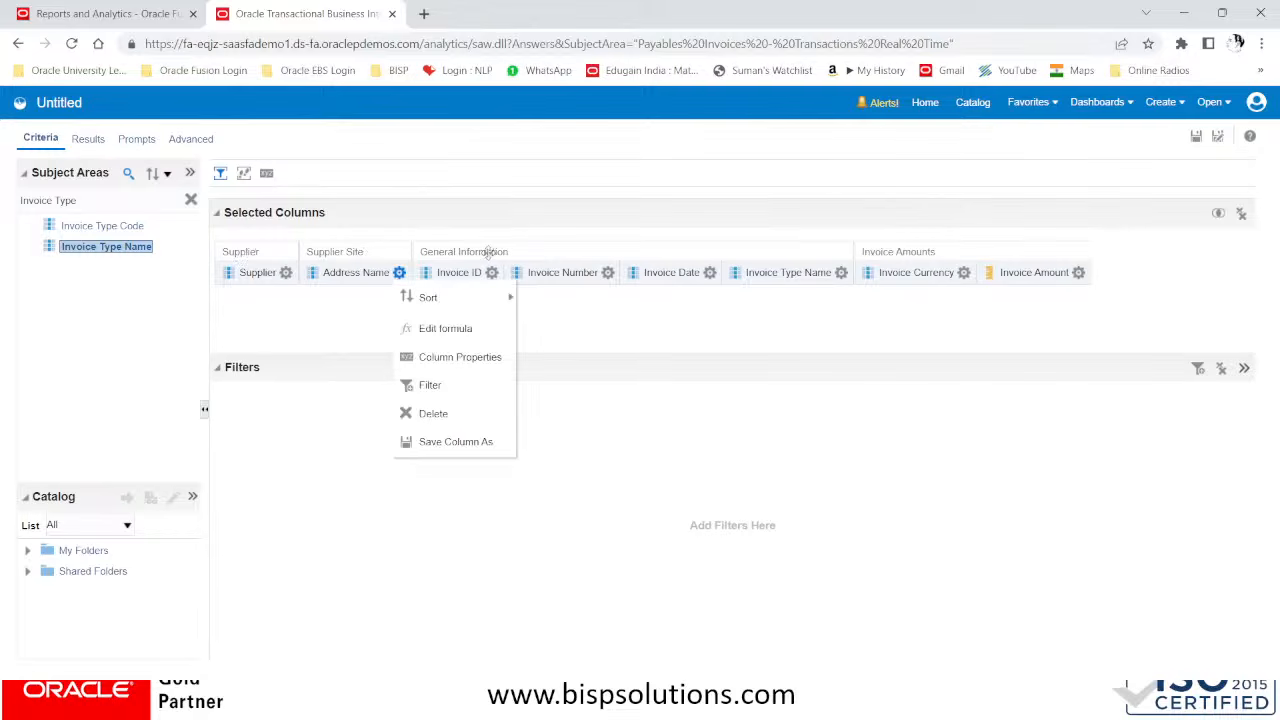
mouse_move(475, 287)
click(654, 329)
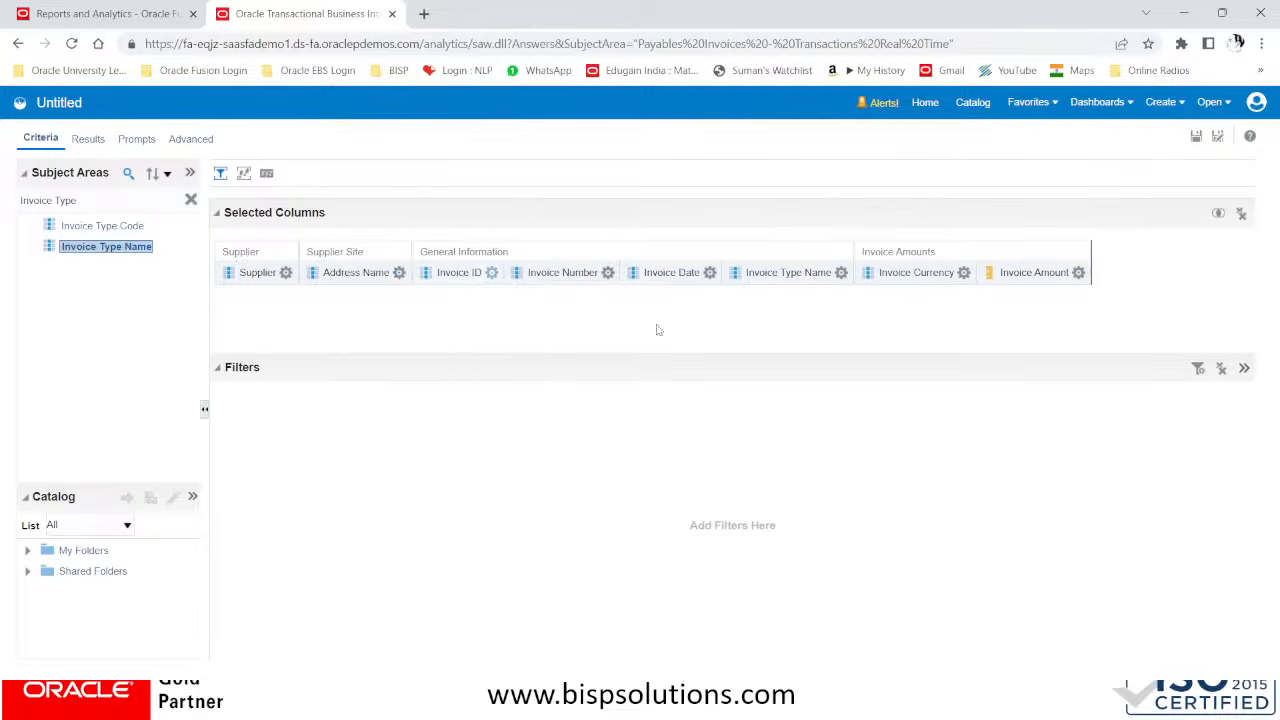
click(607, 272)
click(710, 272)
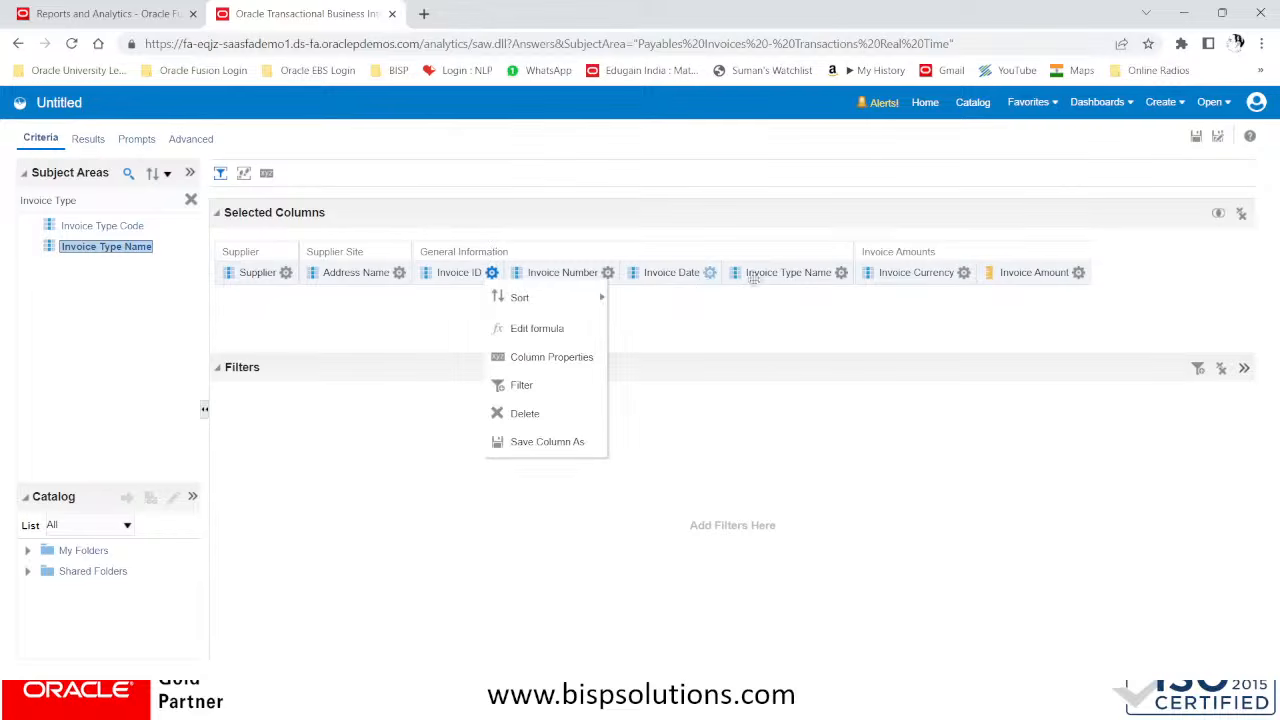
click(841, 272)
click(963, 272)
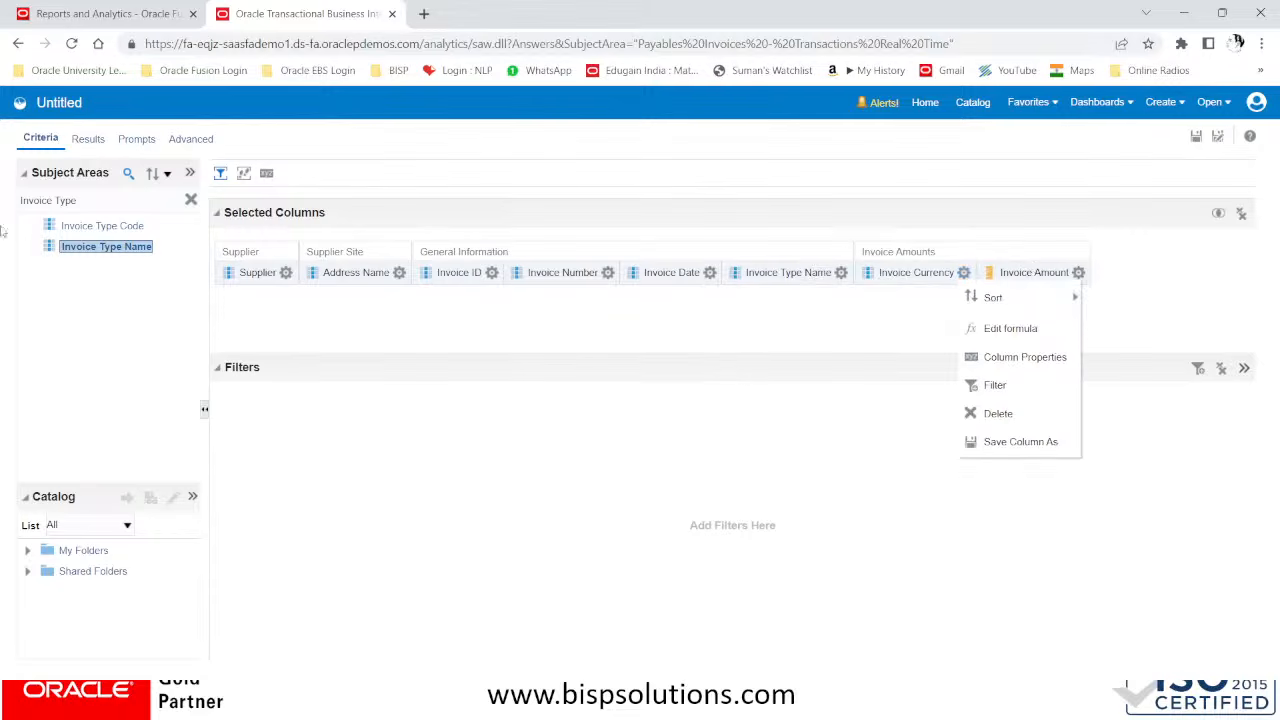
Display the analysis results and examine the table's supplier, invoice, currency and amount columns across its rows
click(87, 140)
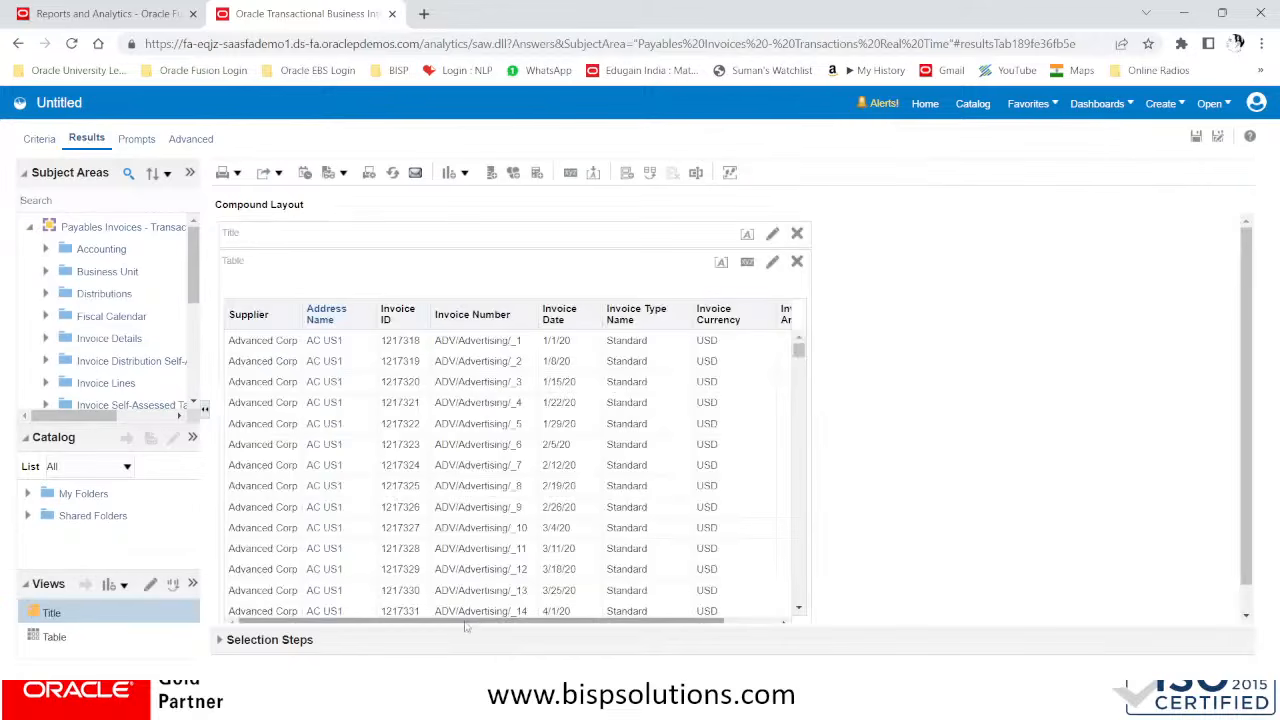
drag(476, 620, 657, 625)
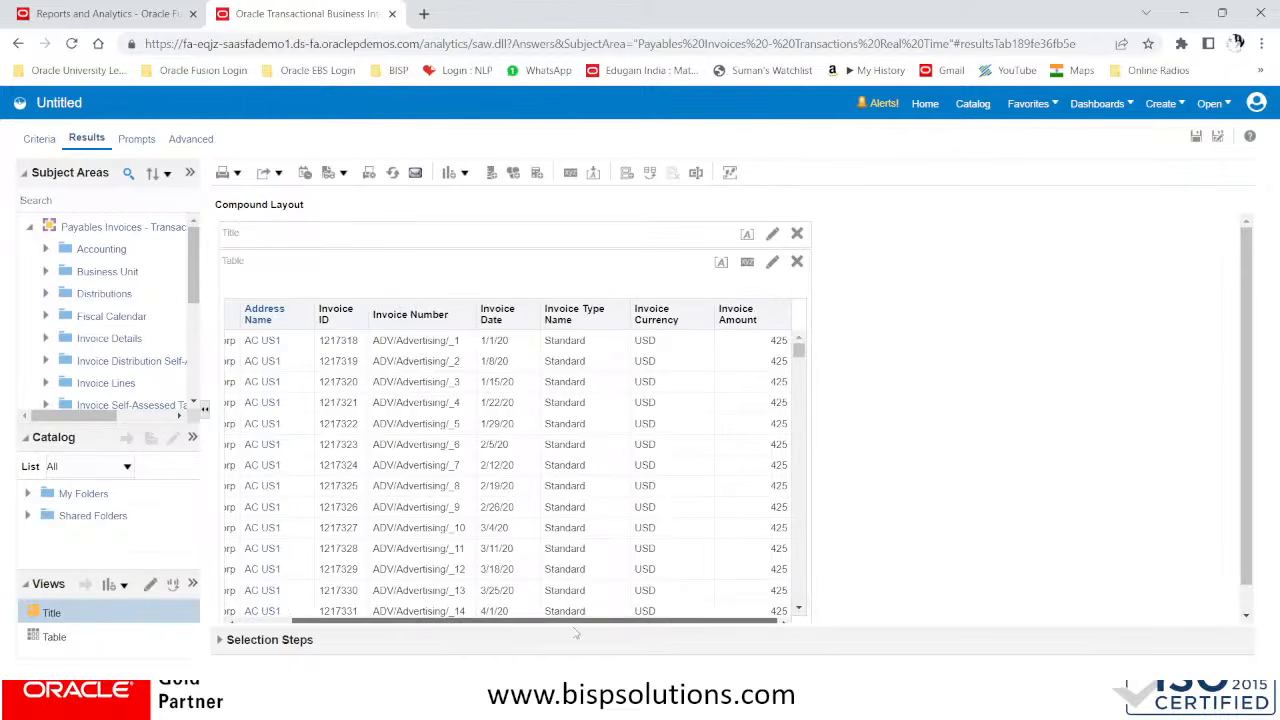
drag(576, 624, 492, 620)
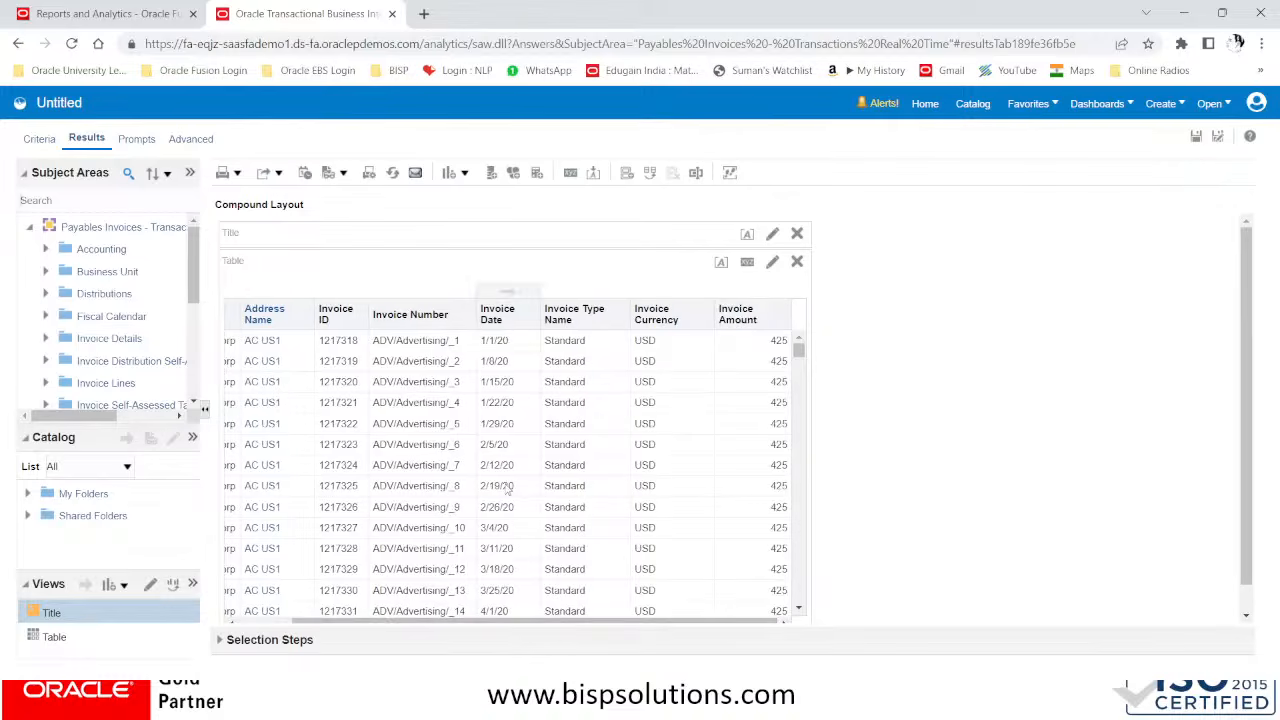
scroll(508, 488, down, 1)
drag(799, 354, 806, 449)
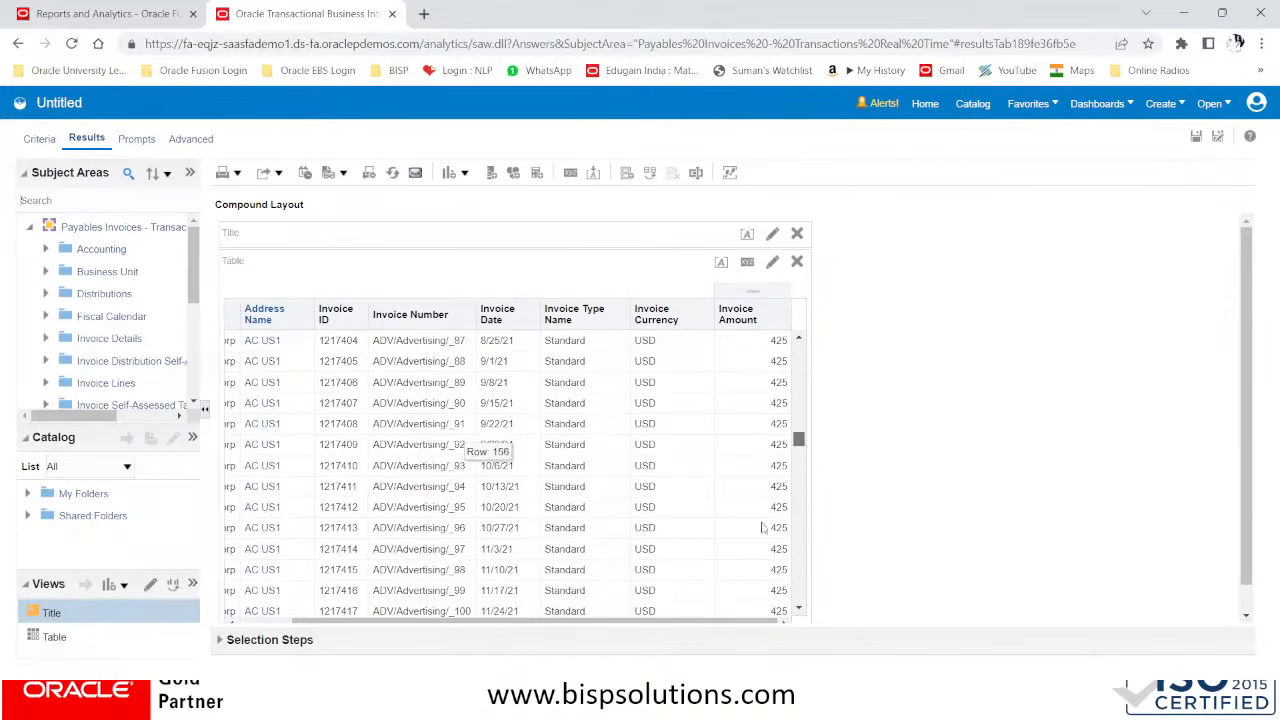
drag(620, 624, 487, 628)
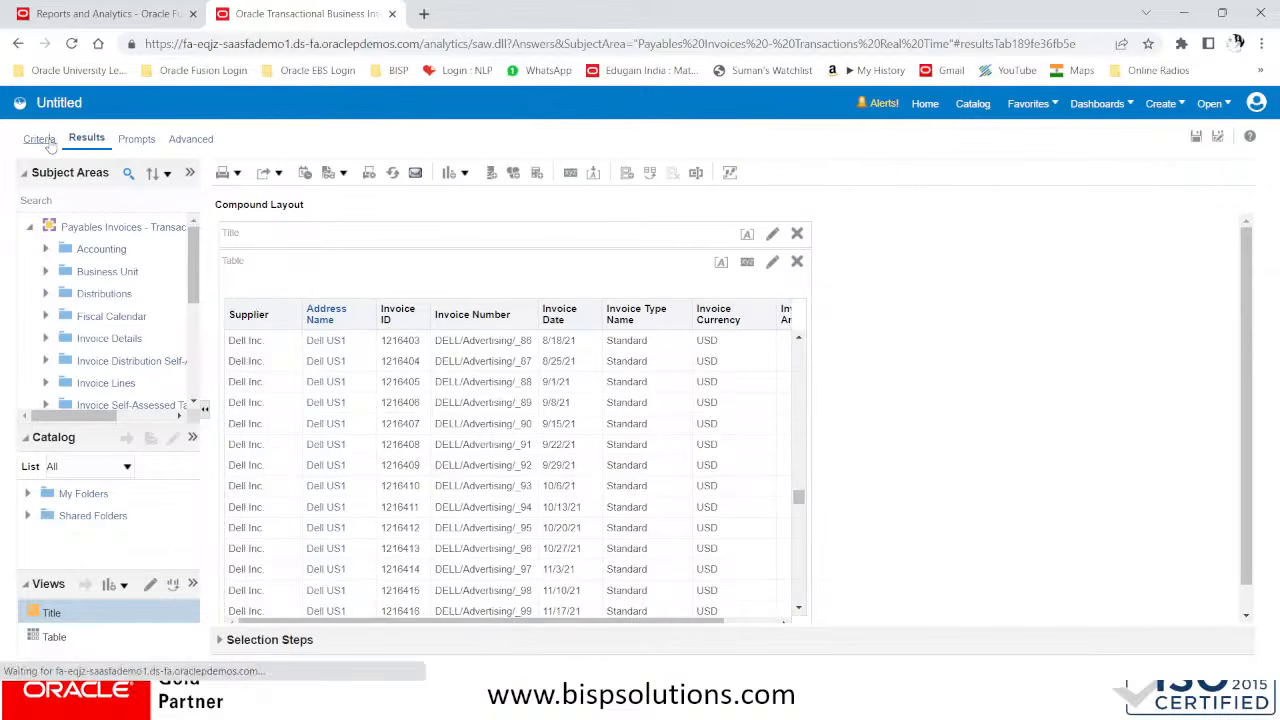
Return to the analysis criteria and add a filter keeping rows where Invoice Amount is greater than 0
click(41, 139)
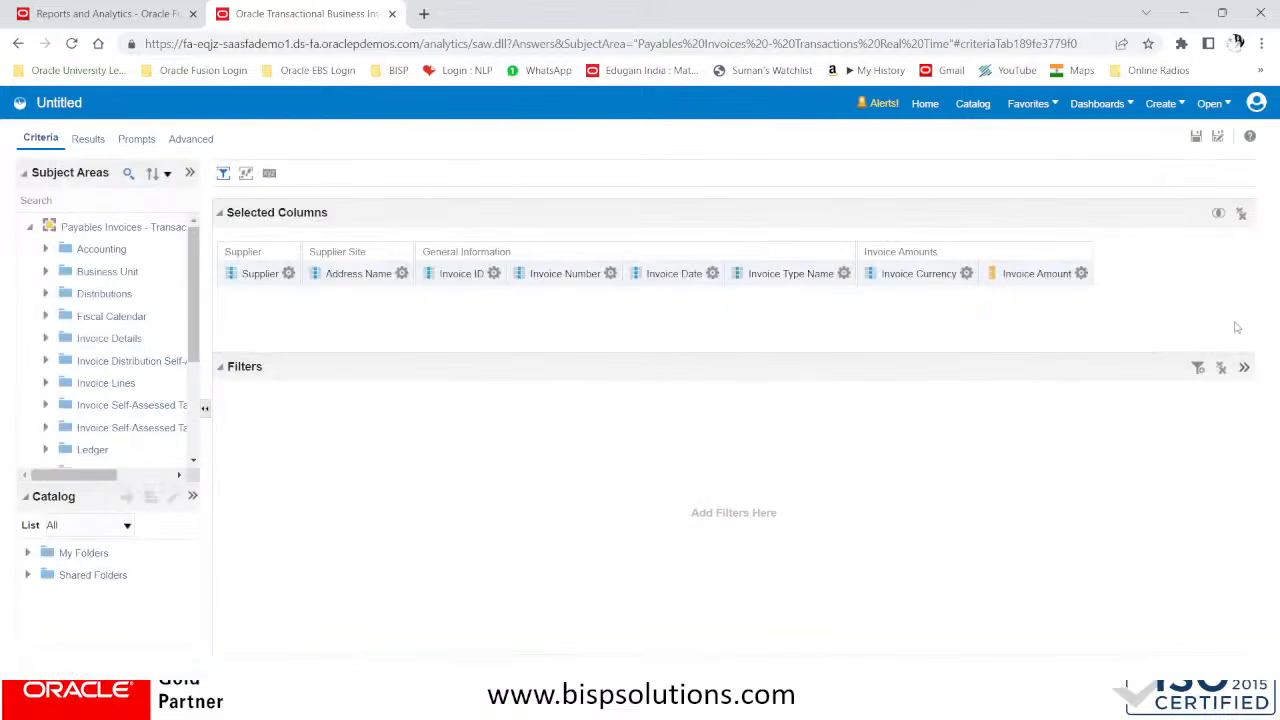
click(1082, 275)
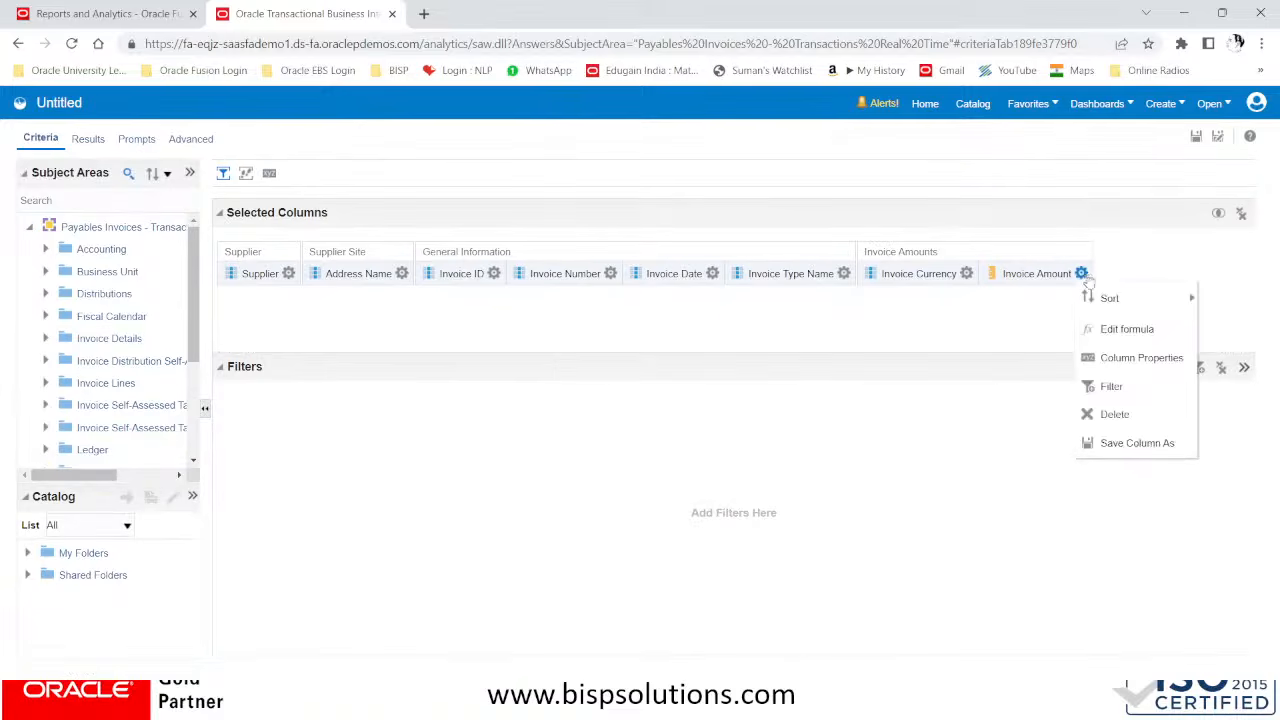
click(1095, 390)
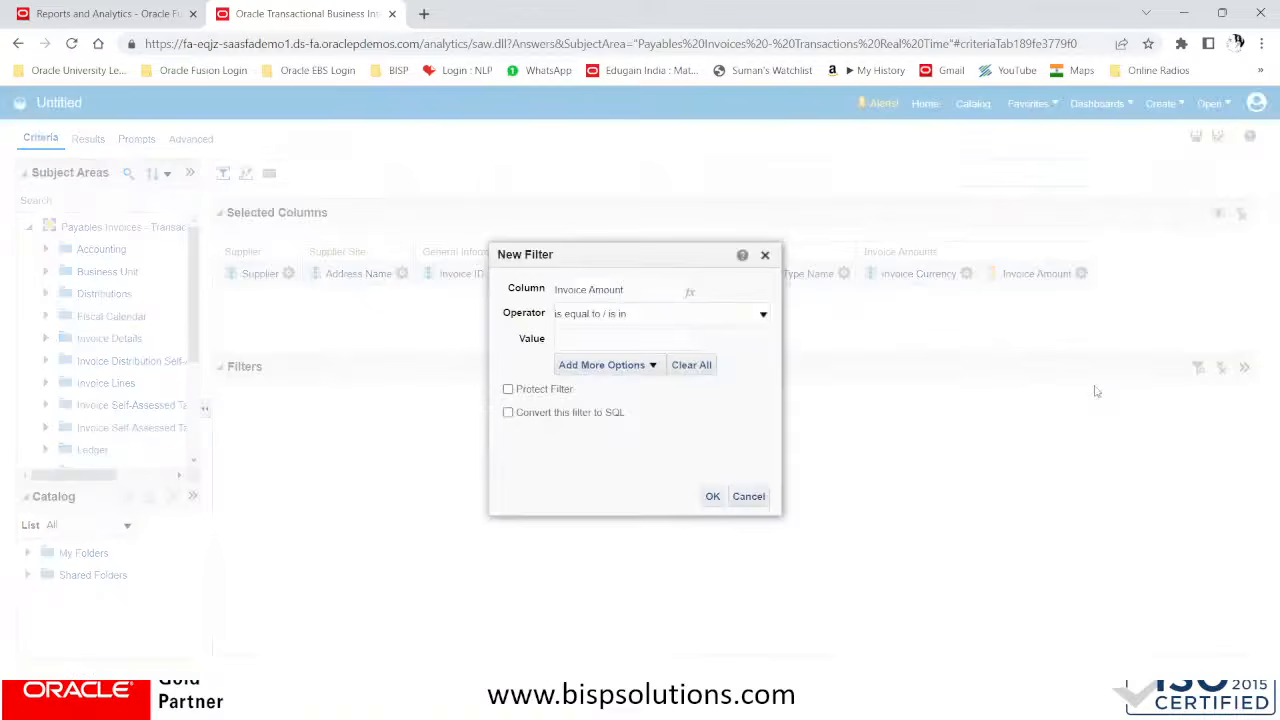
click(670, 320)
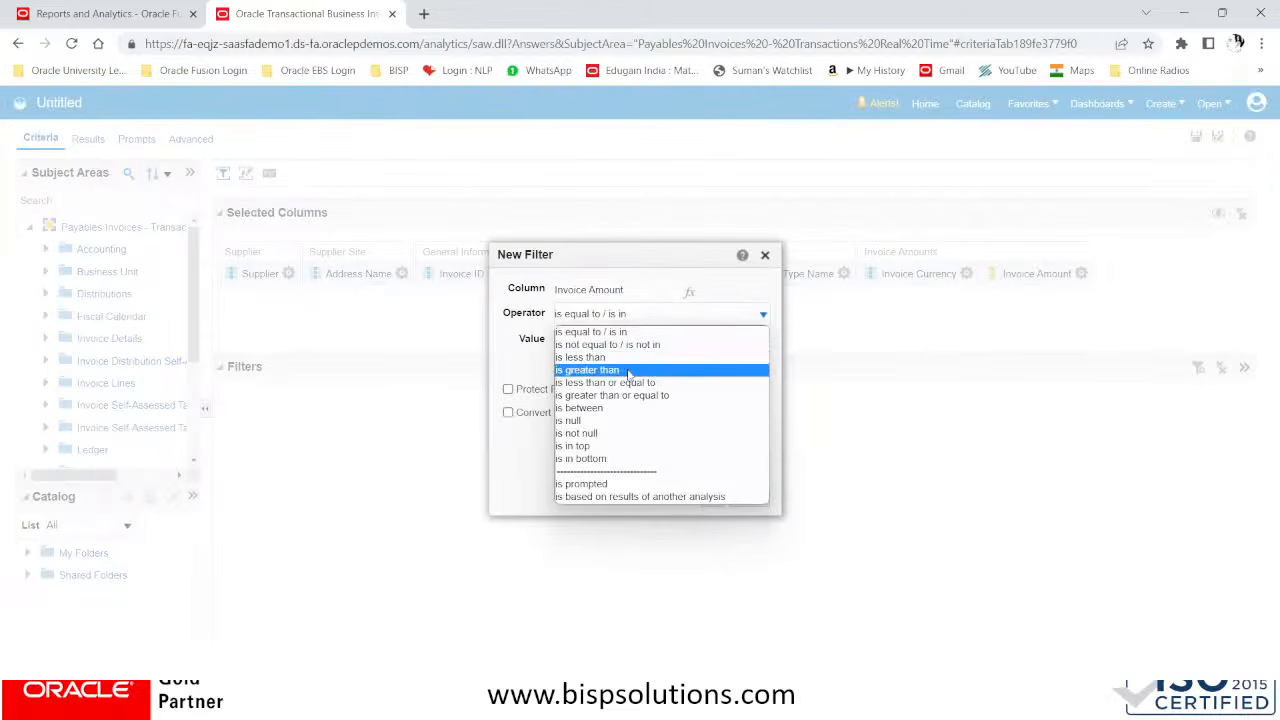
click(590, 370)
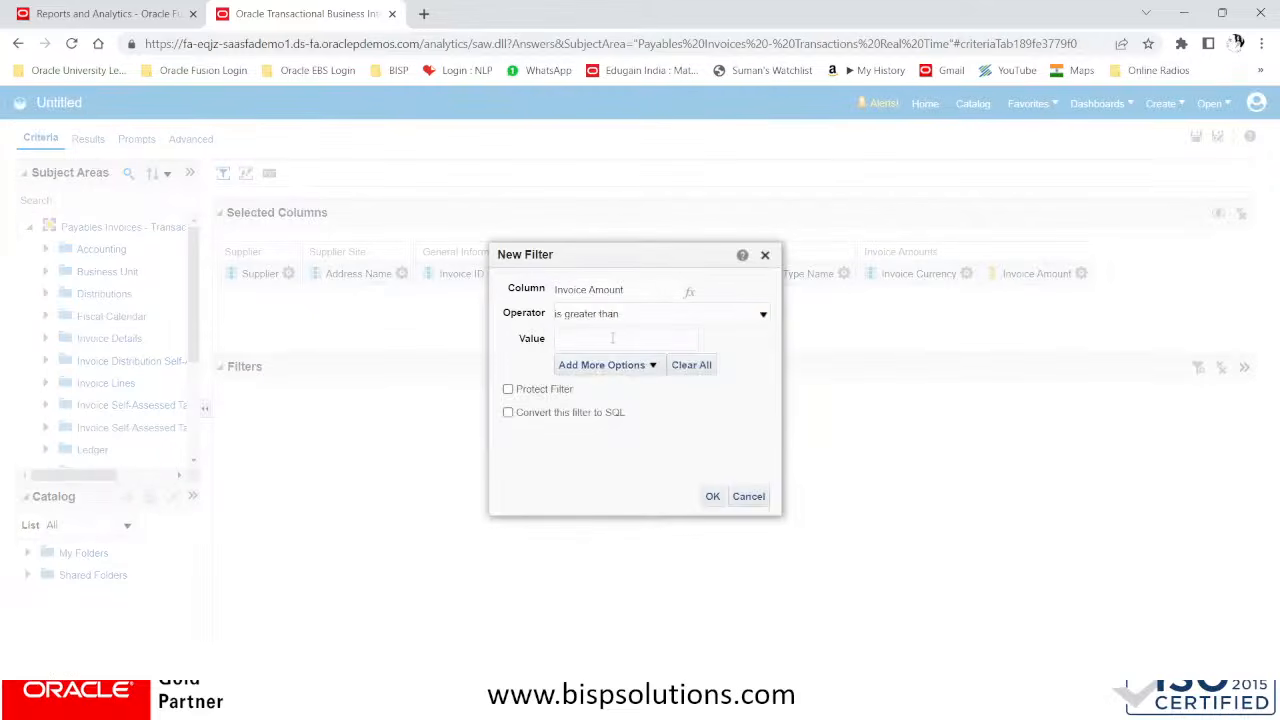
click(712, 496)
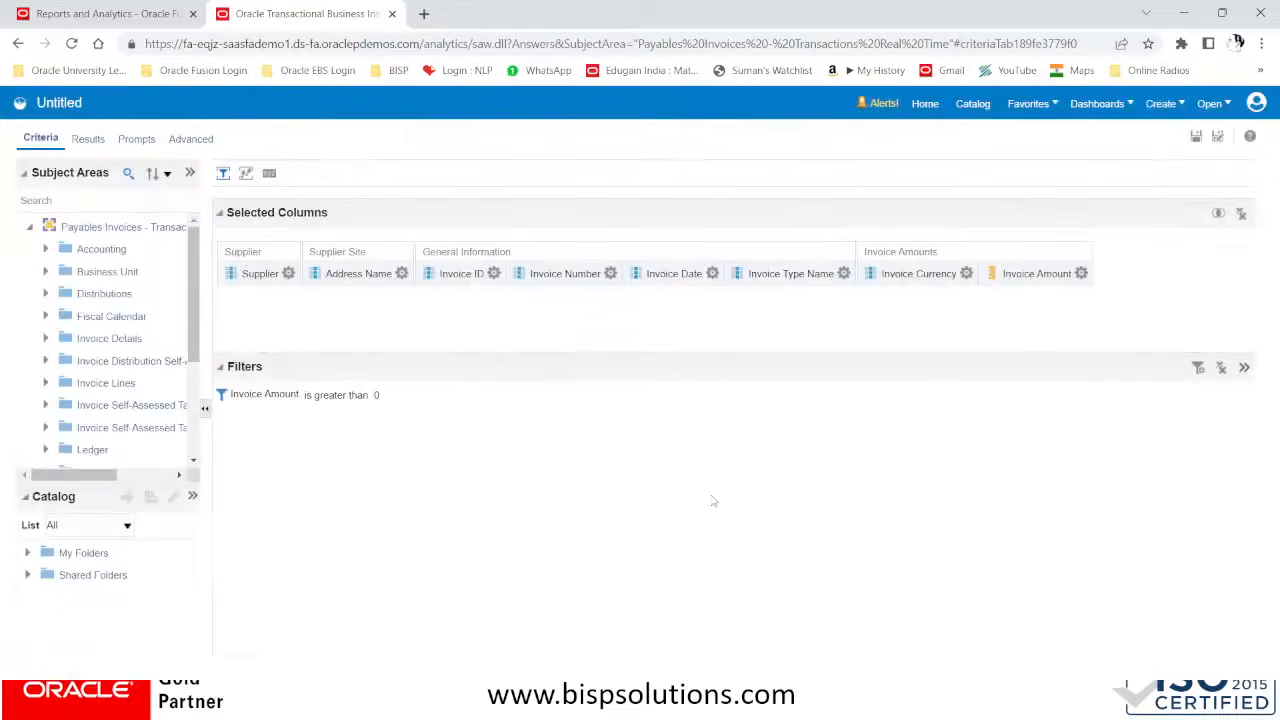
Start a new filter on the Invoice Type Name column with the operator contains all
click(843, 276)
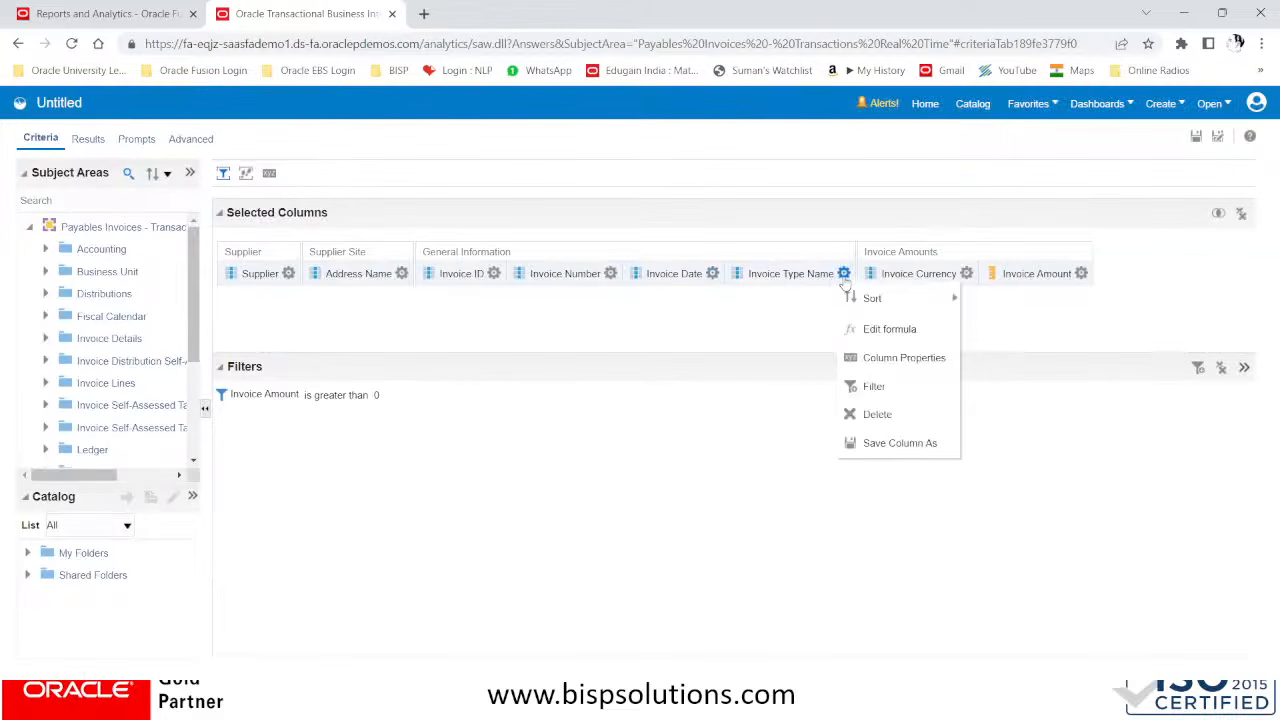
click(712, 273)
mouse_move(828, 303)
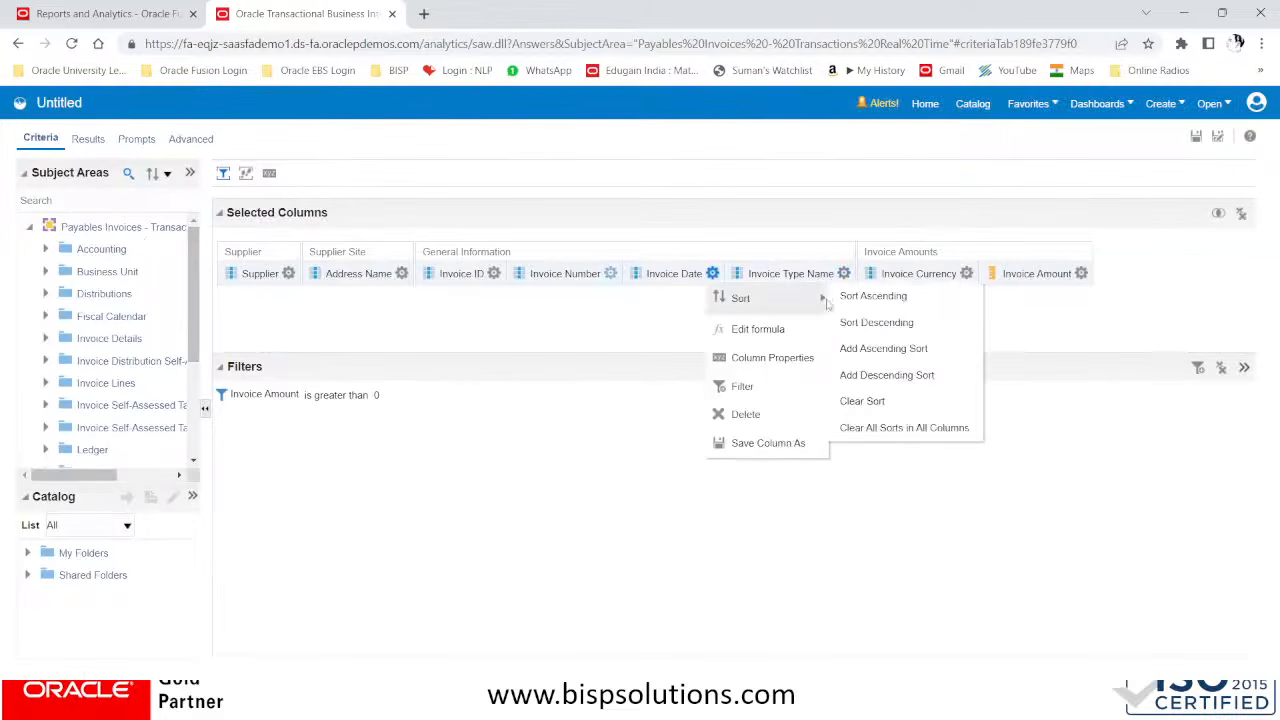
click(845, 278)
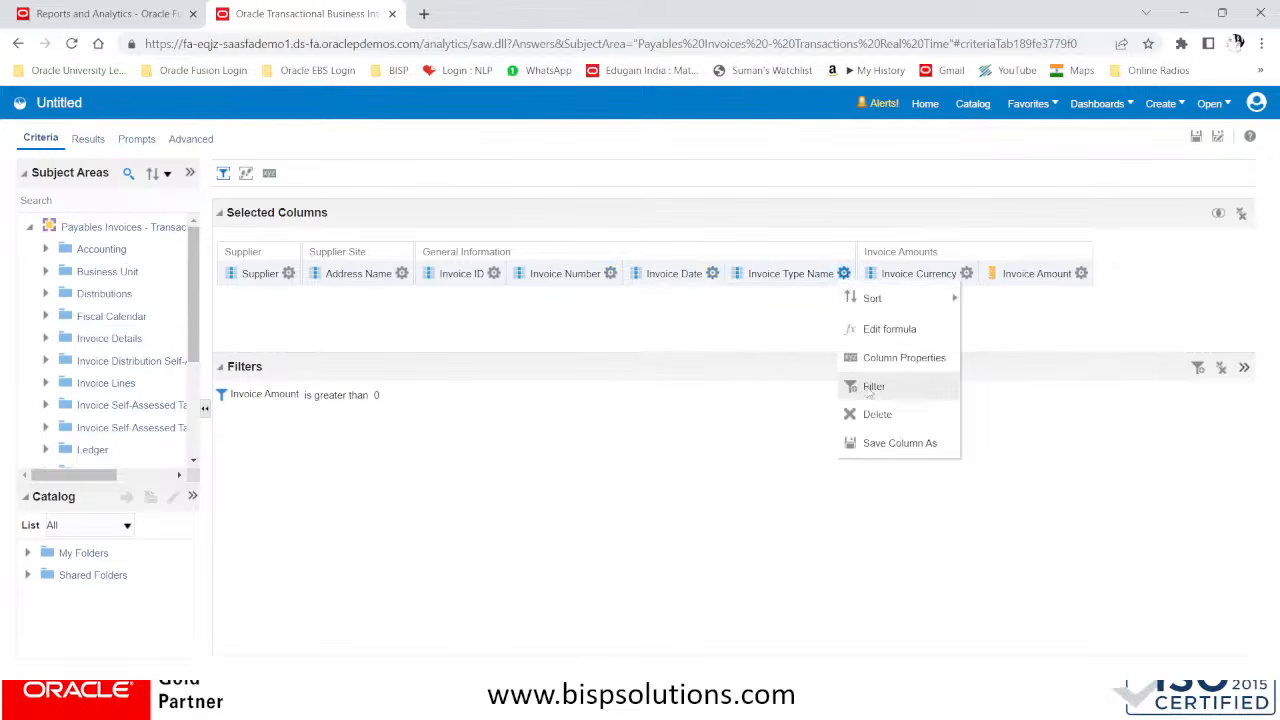
click(872, 387)
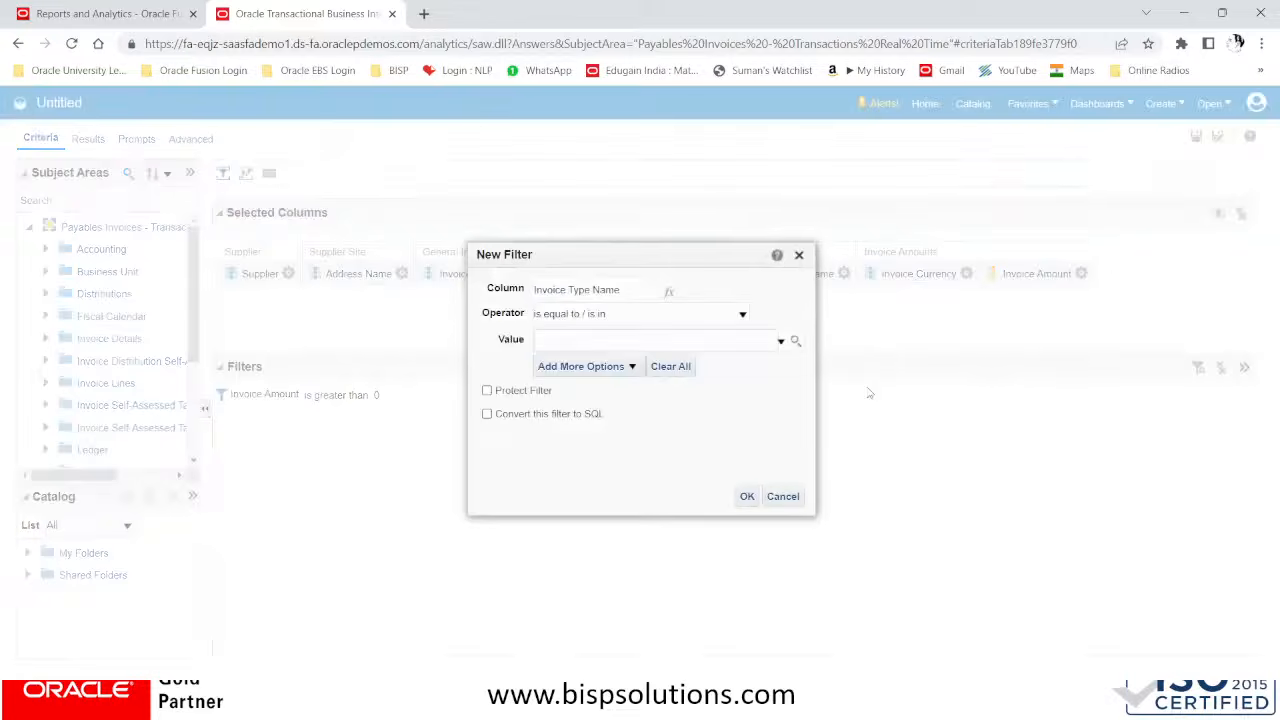
click(653, 316)
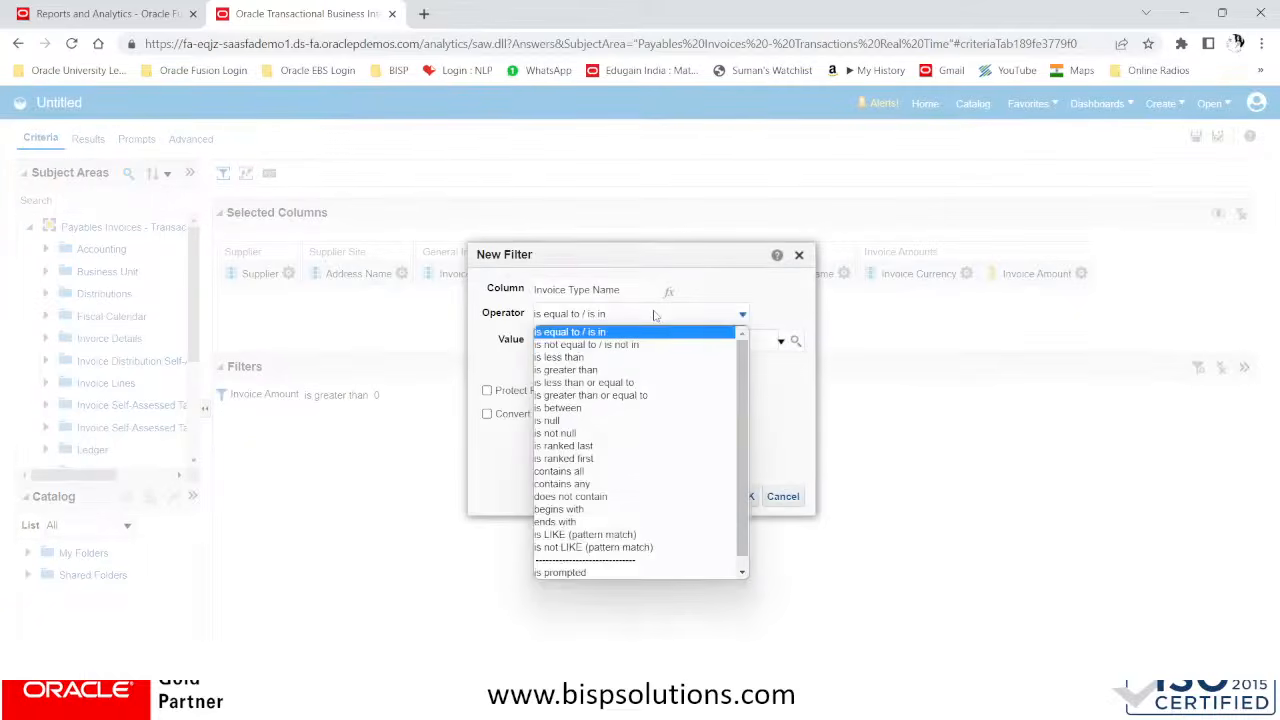
click(620, 471)
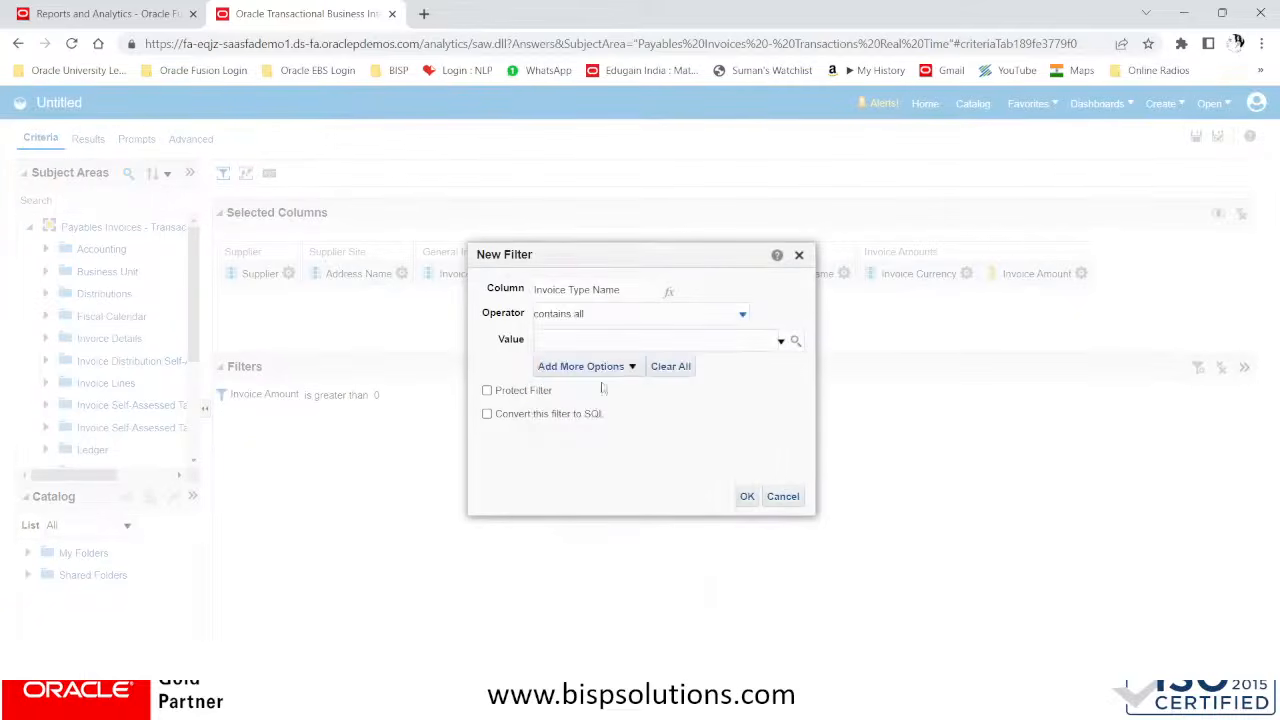
Set the Invoice Type Name filter's value to Standard and apply the filter
click(782, 342)
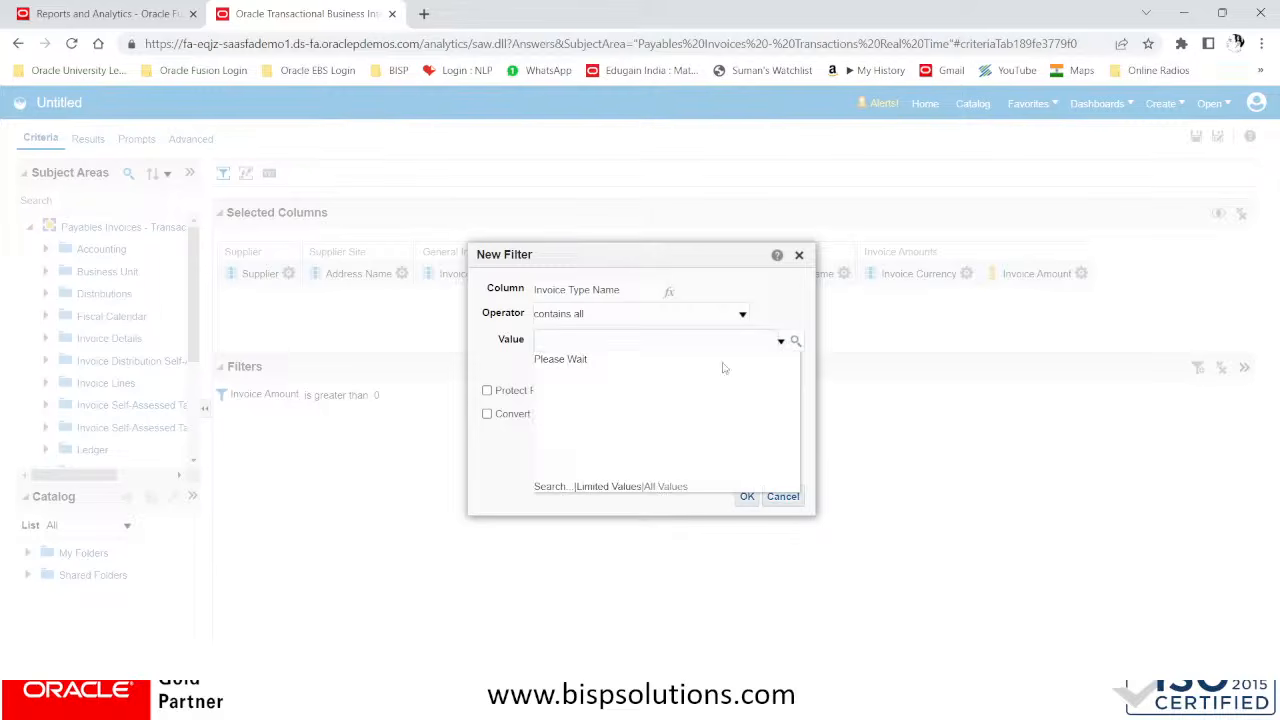
click(598, 341)
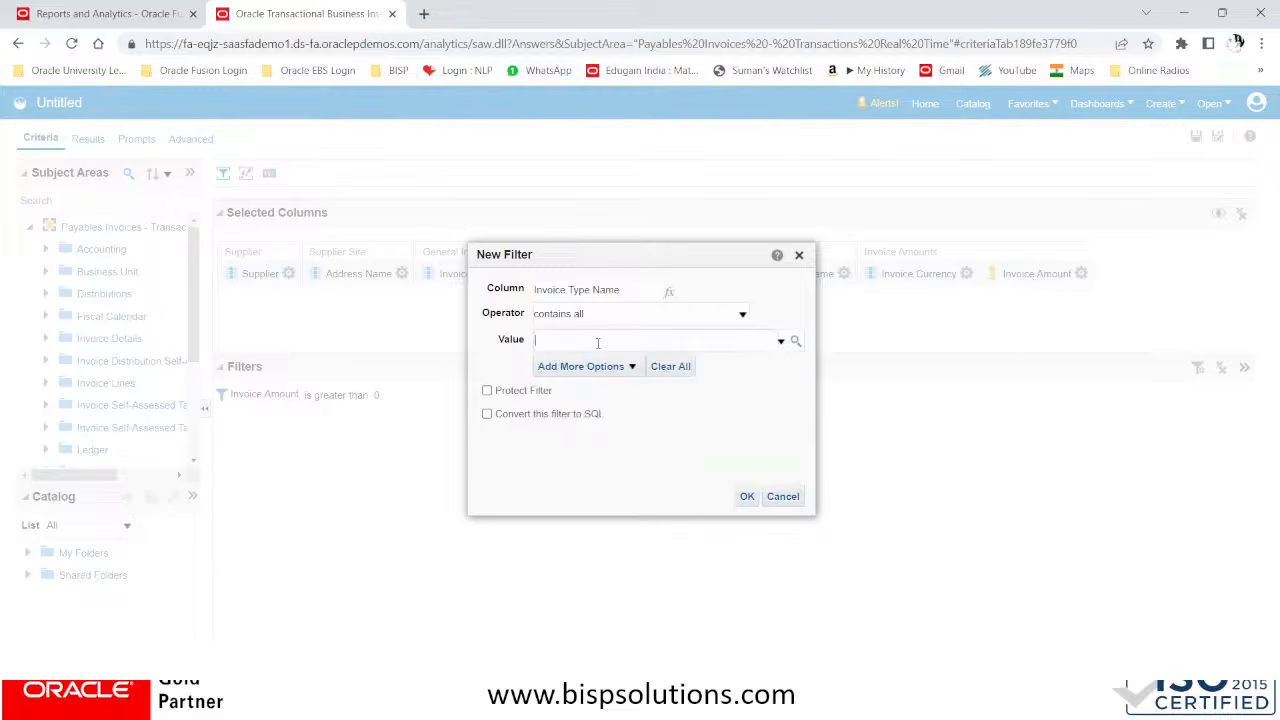
click(784, 342)
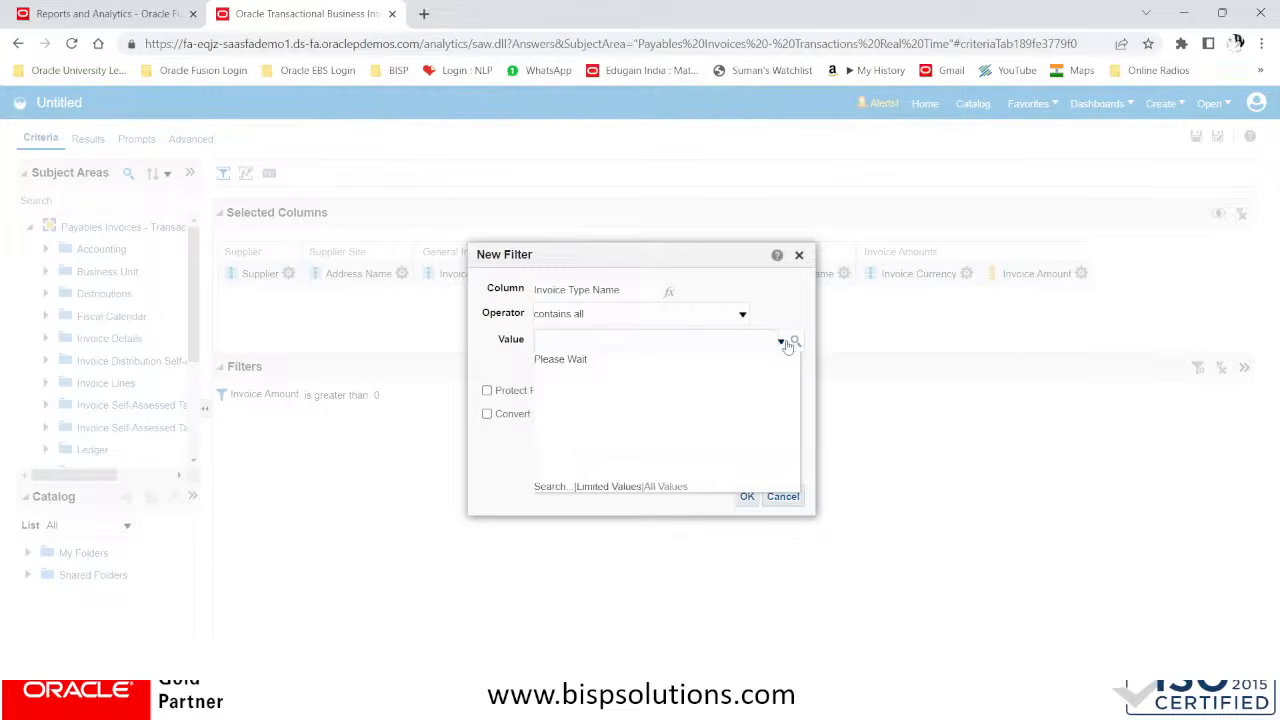
click(625, 340)
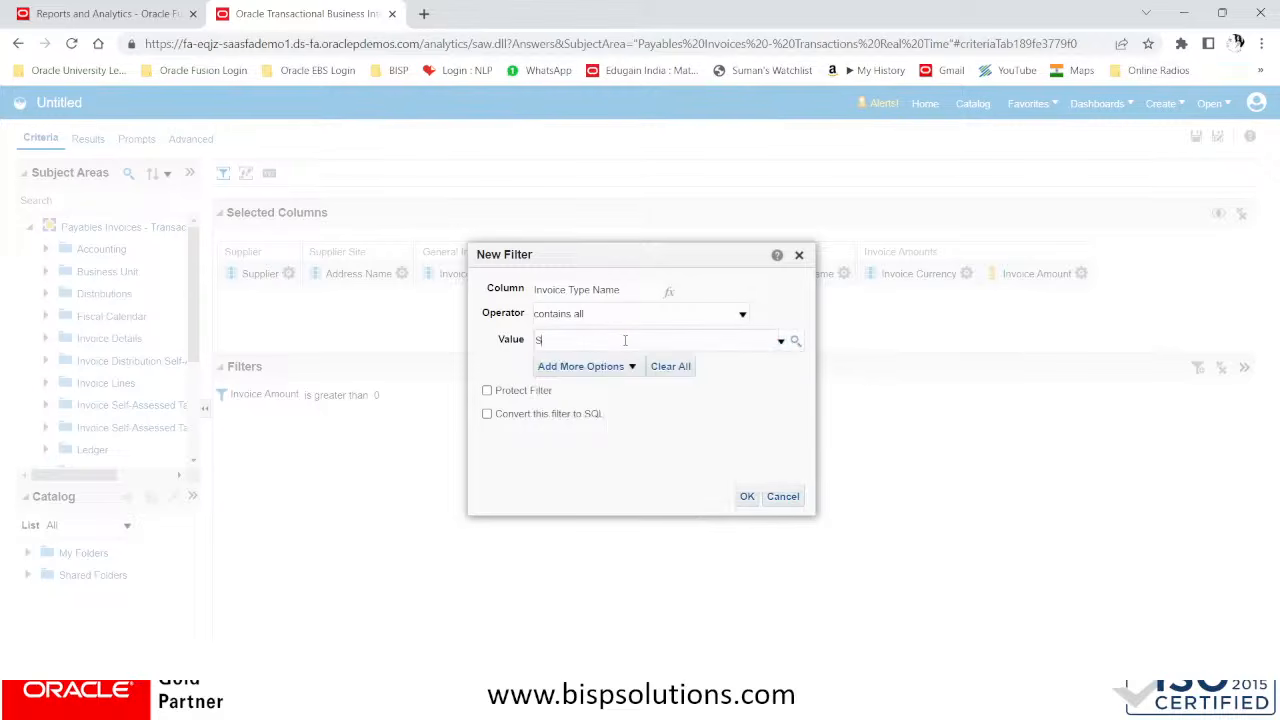
text(Standard)
click(747, 496)
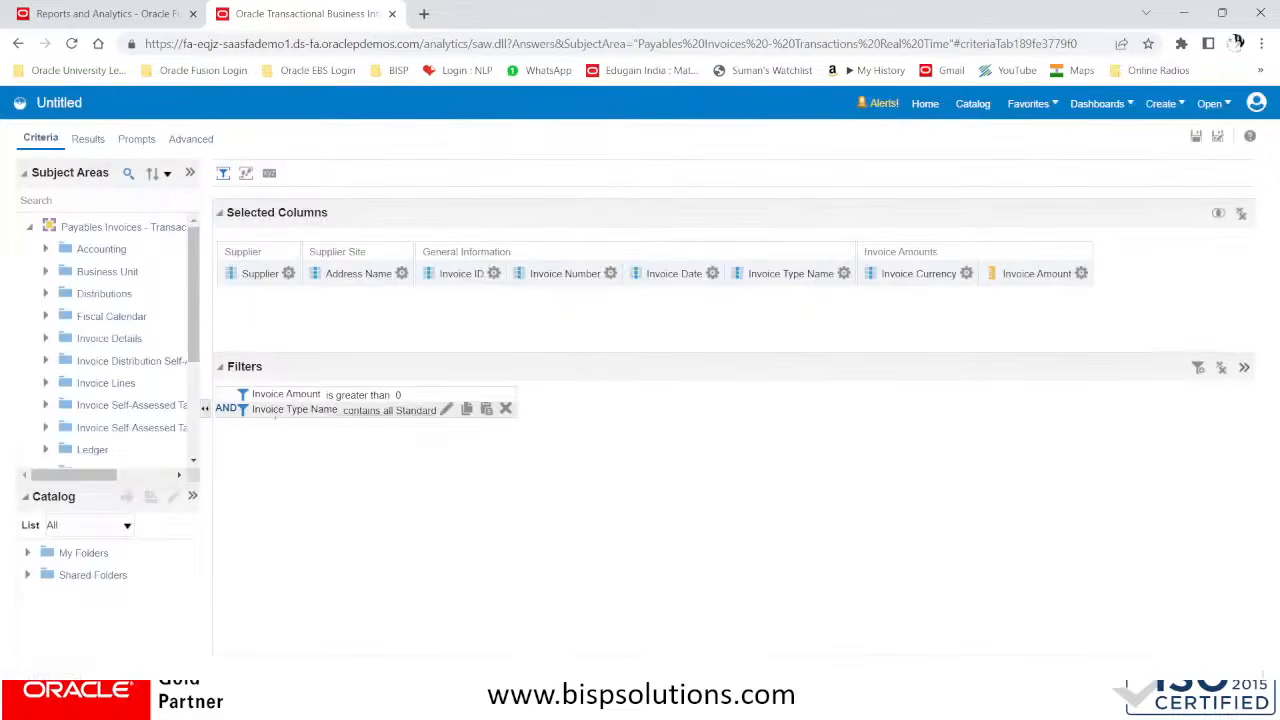
Add a filter on the Supplier column with the operator is prompted
click(844, 273)
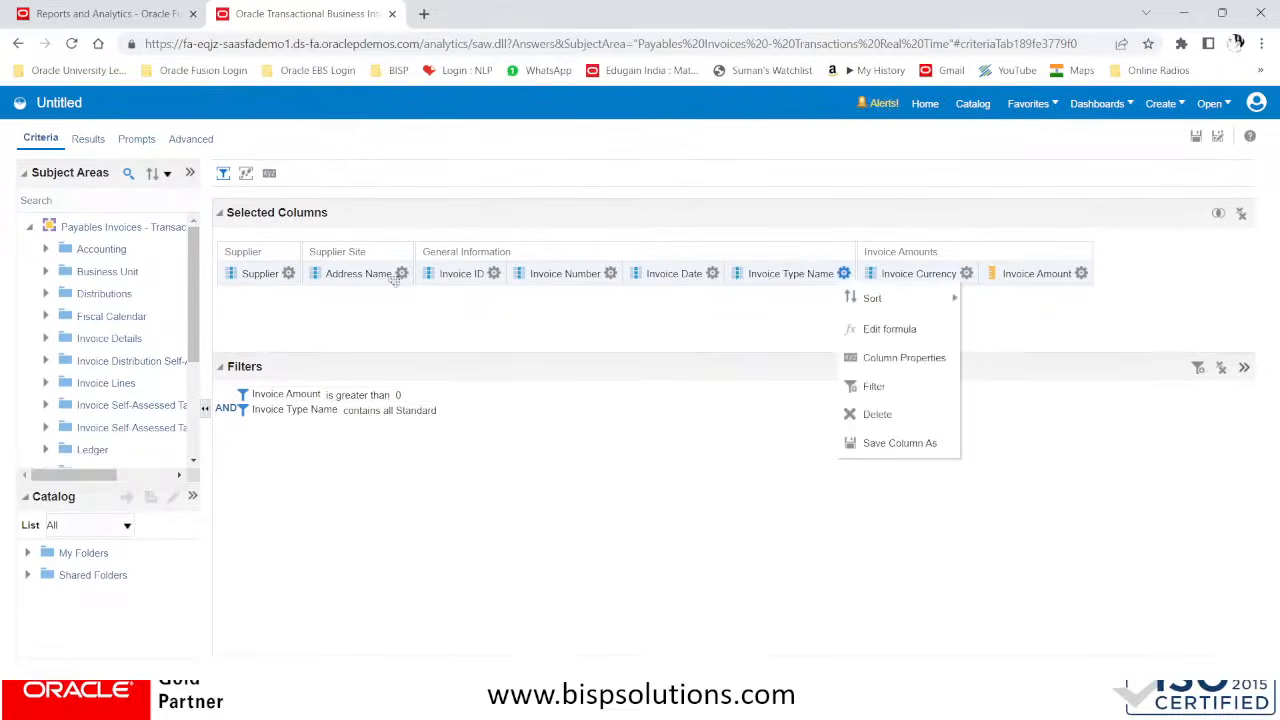
click(288, 273)
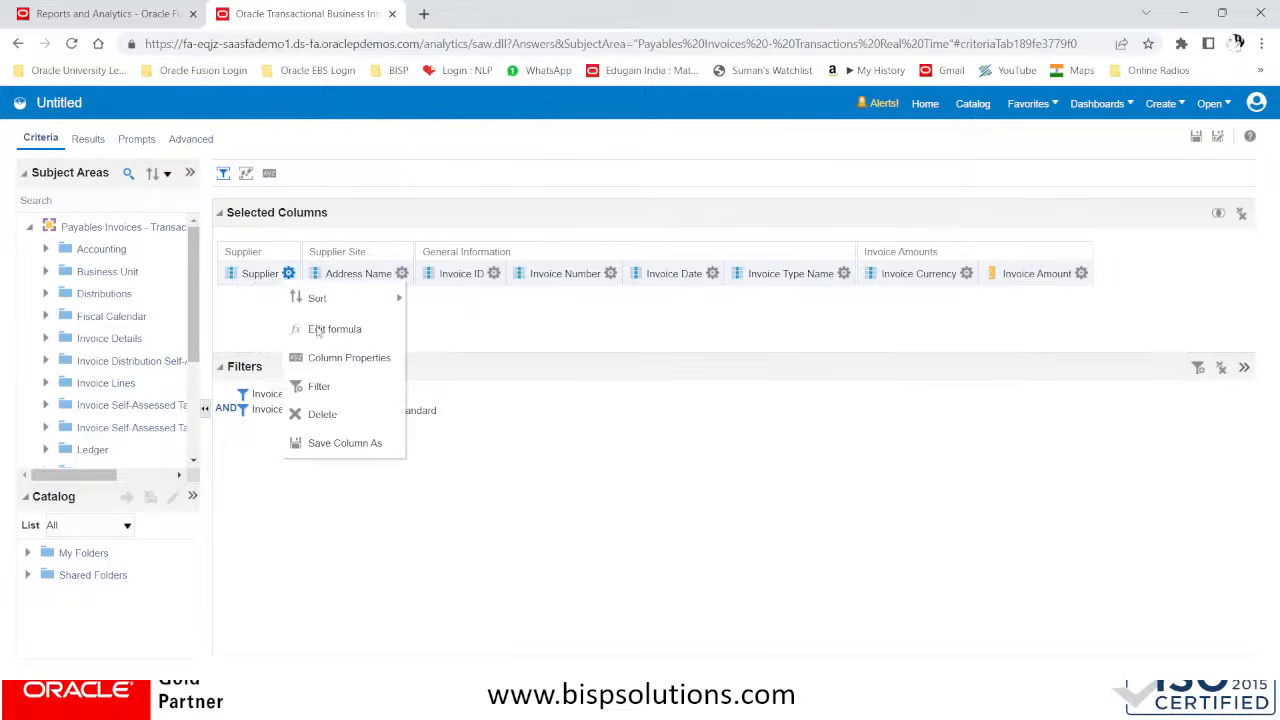
mouse_move(359, 304)
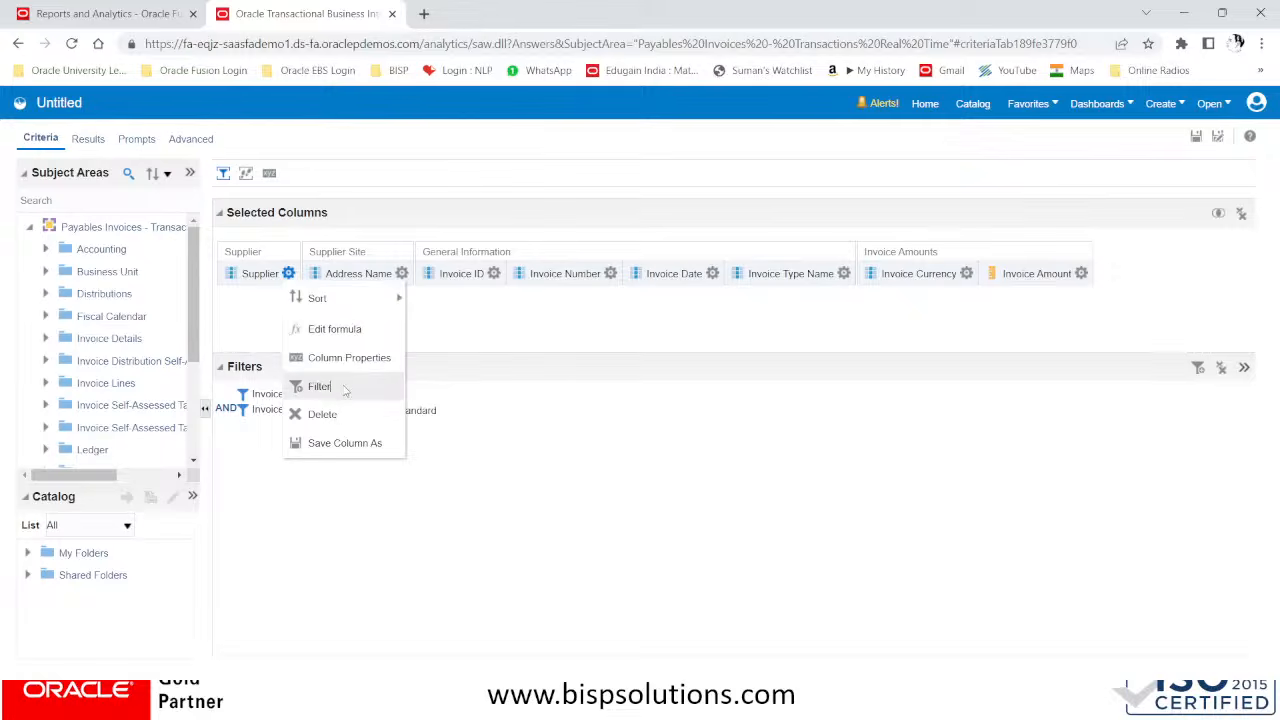
click(345, 387)
click(661, 316)
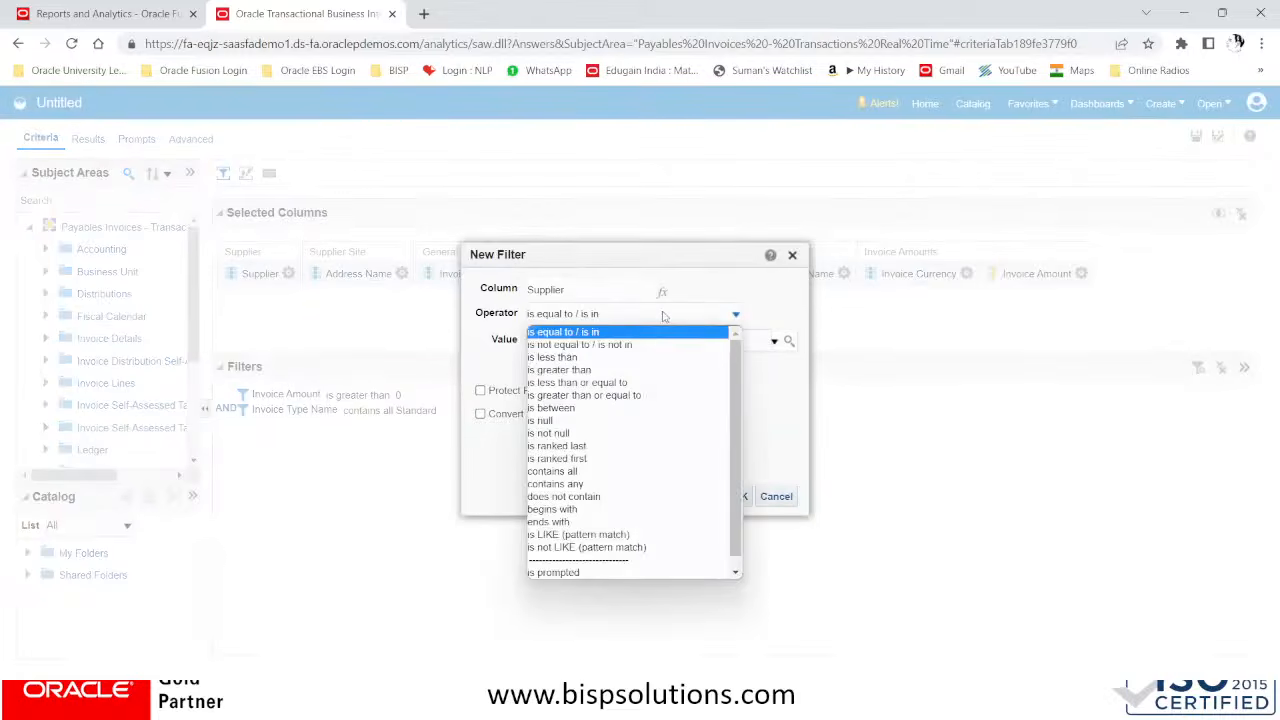
click(569, 577)
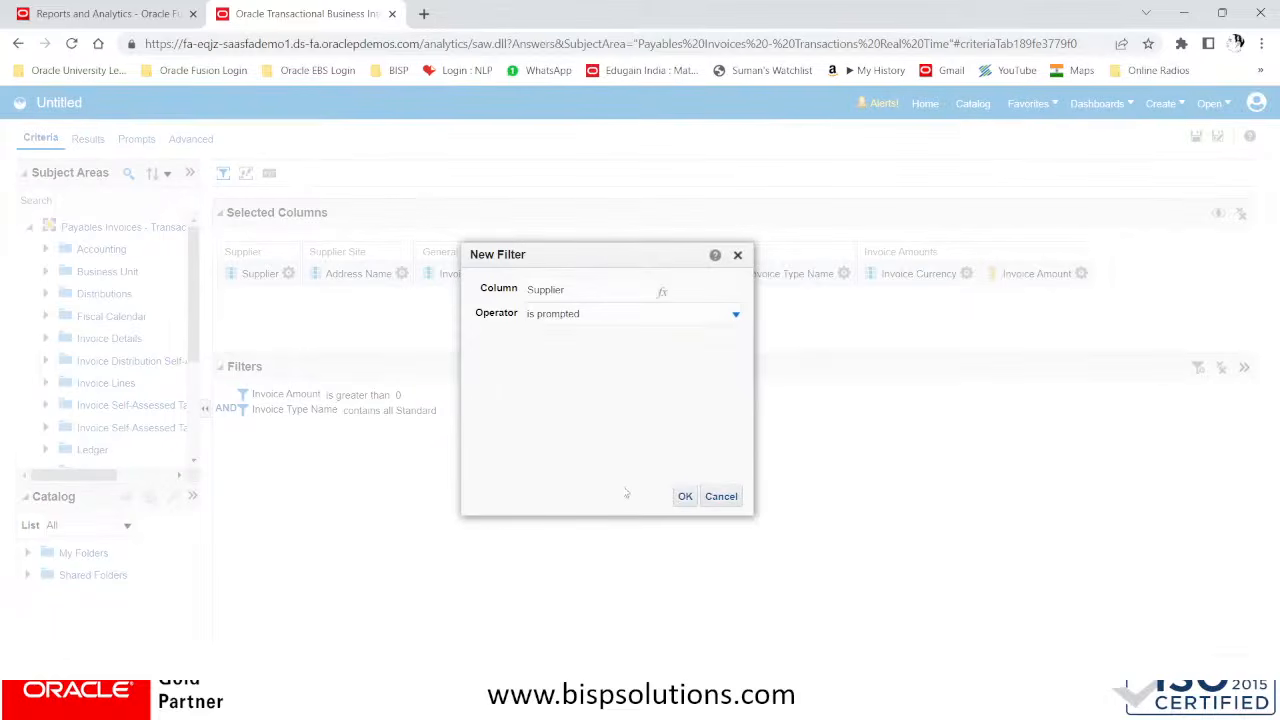
click(686, 498)
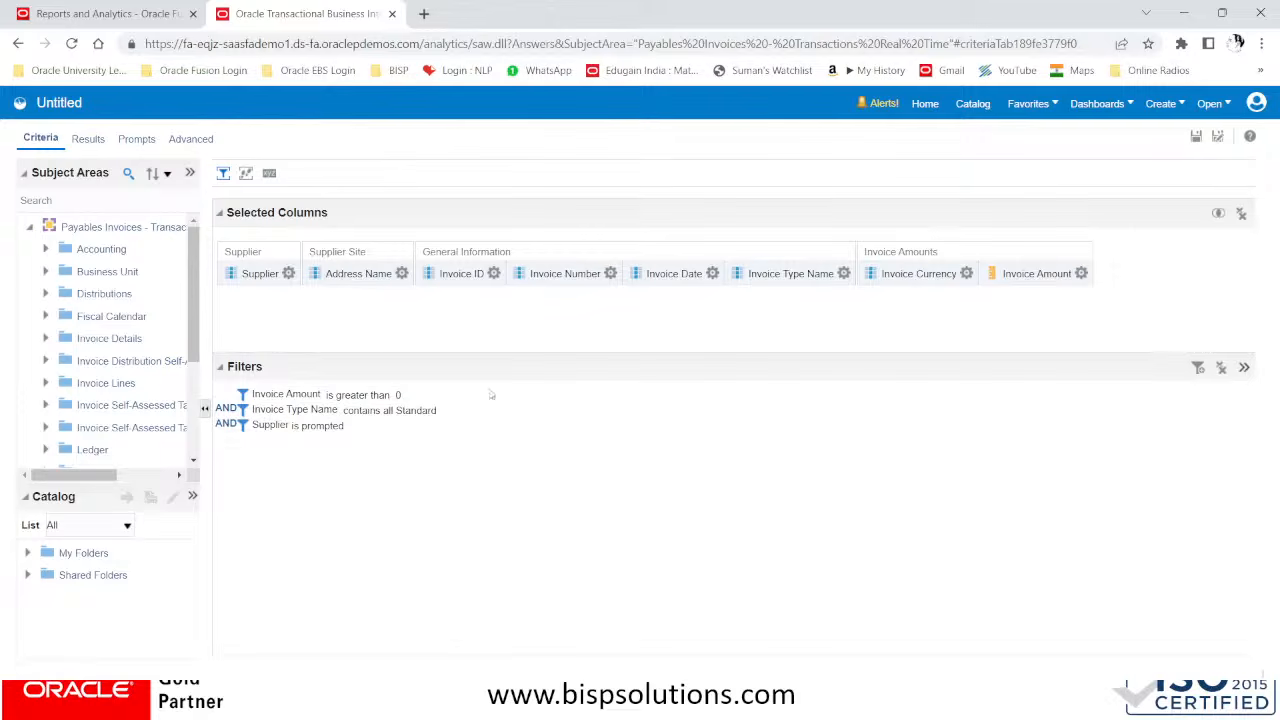
Display the analysis results and set the title view's title to Details Supplier Wise Report
click(88, 139)
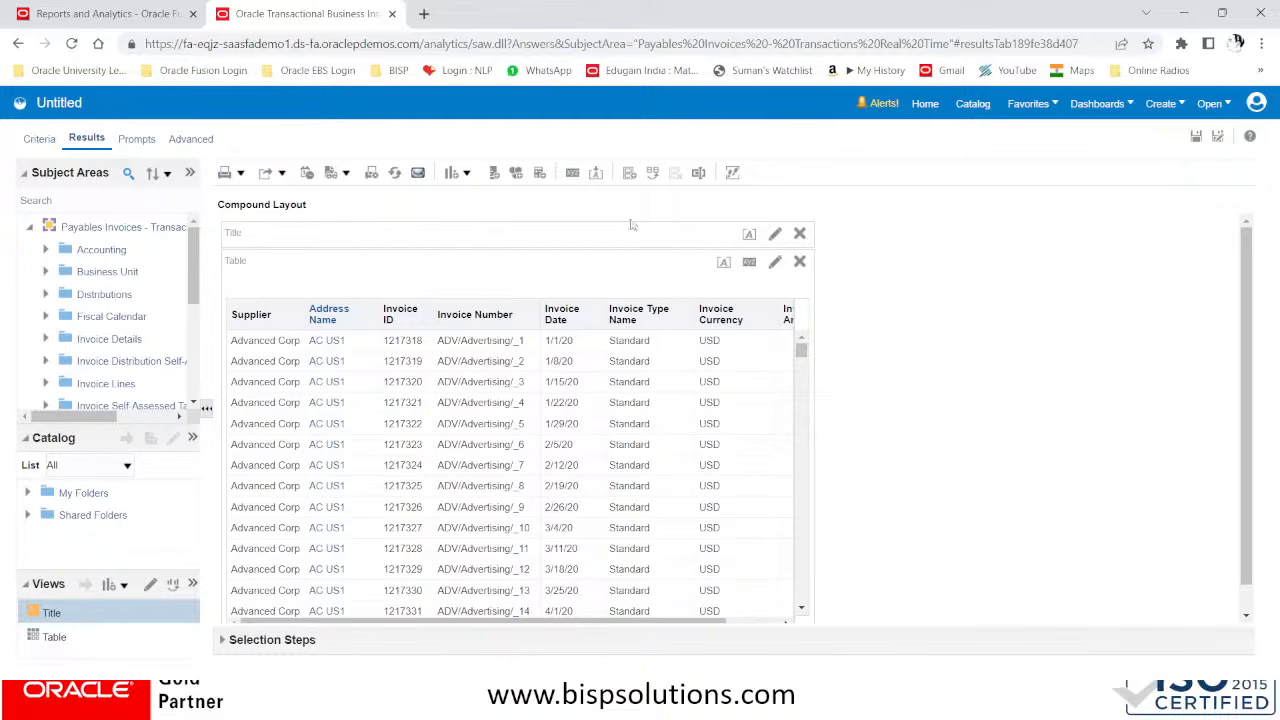
scroll(675, 352, down, 1)
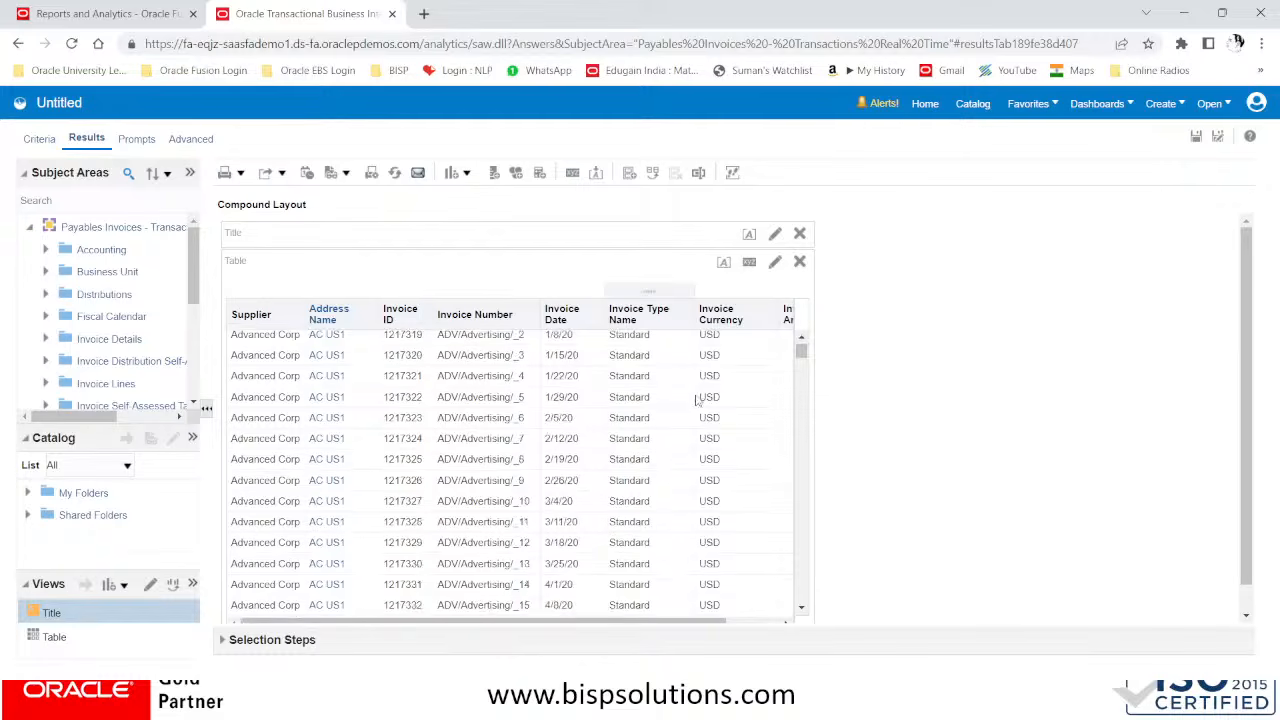
scroll(699, 400, down, 1)
drag(802, 355, 812, 412)
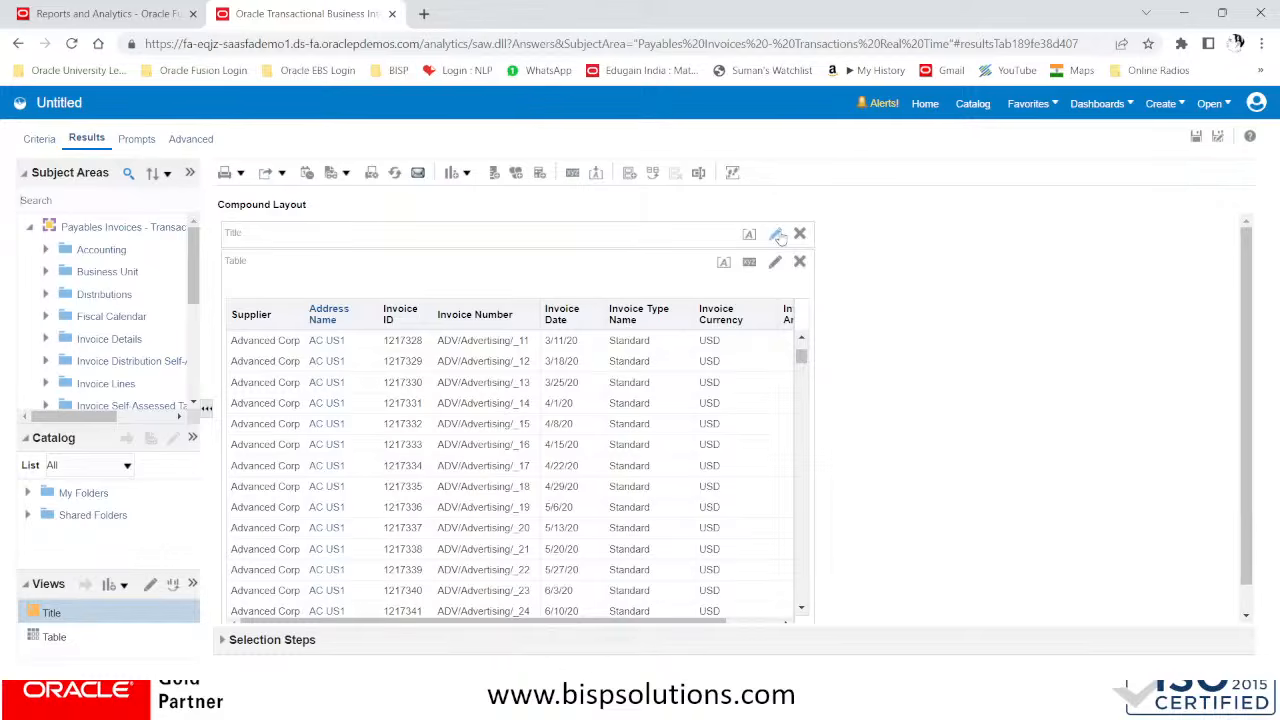
click(779, 234)
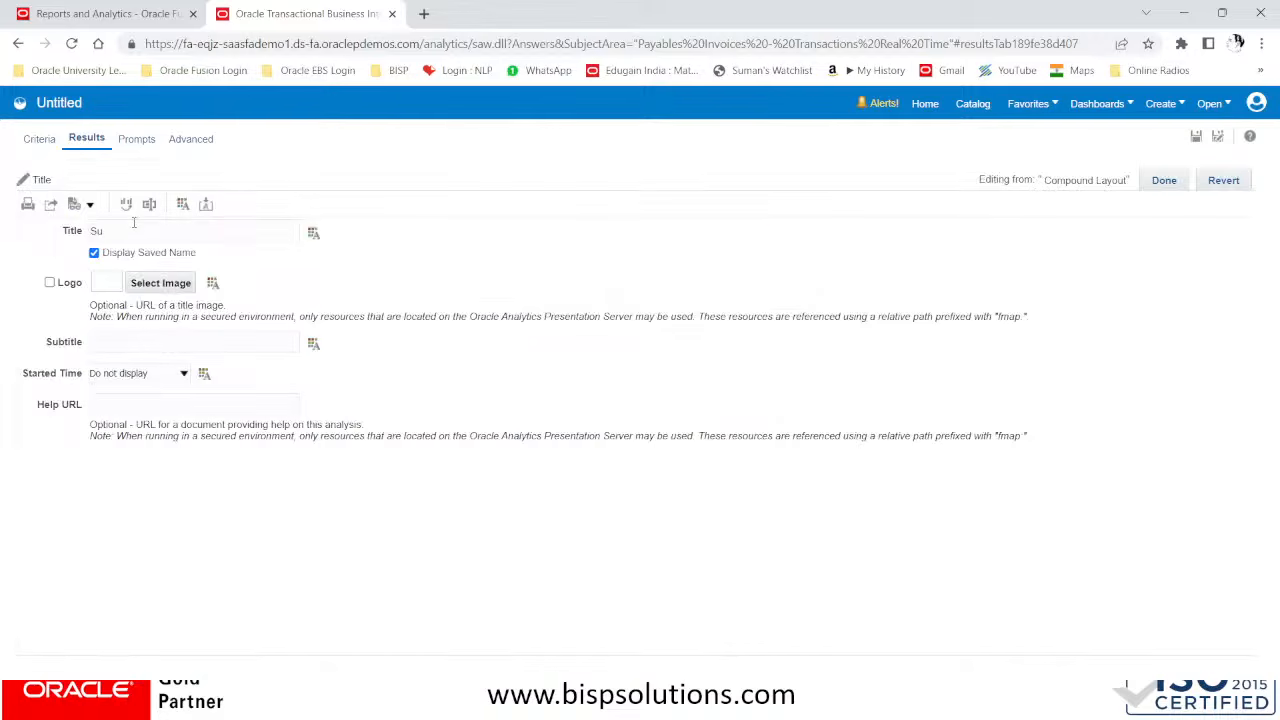
text(Details Supplier Wise Report)
Enable the title's logo and choose the BISP logo from the custom images
click(50, 284)
click(130, 292)
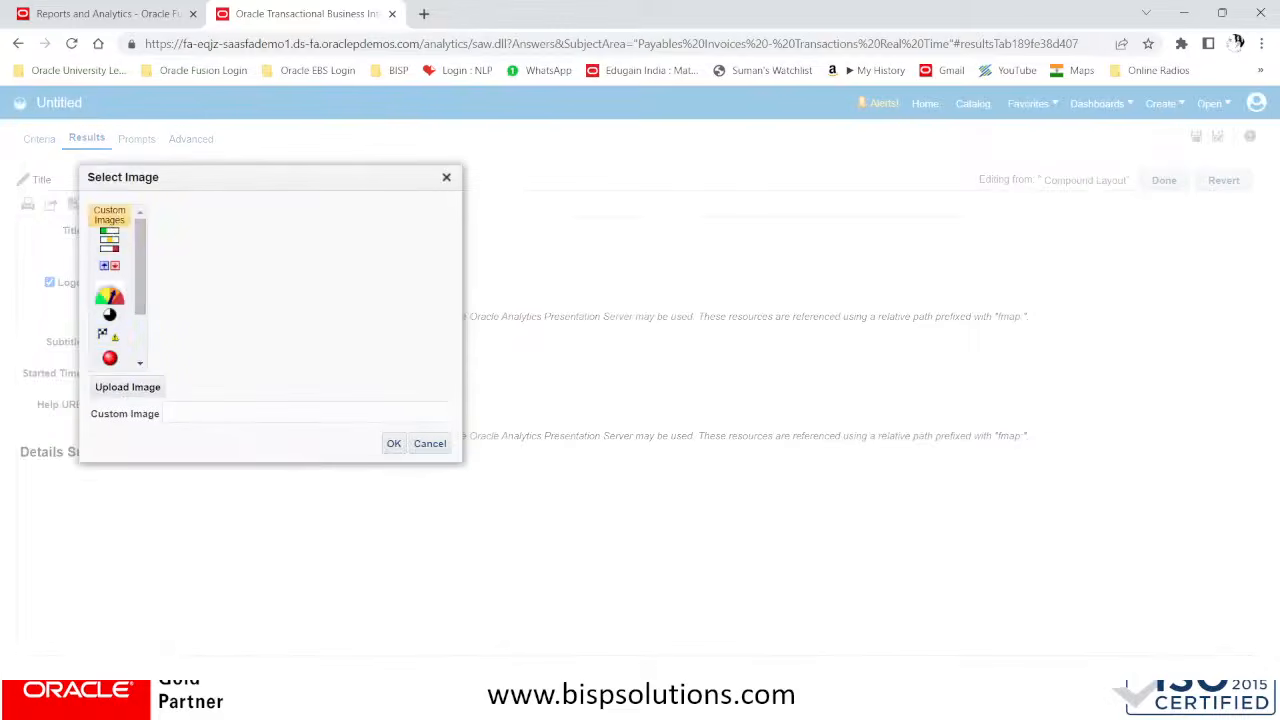
click(125, 207)
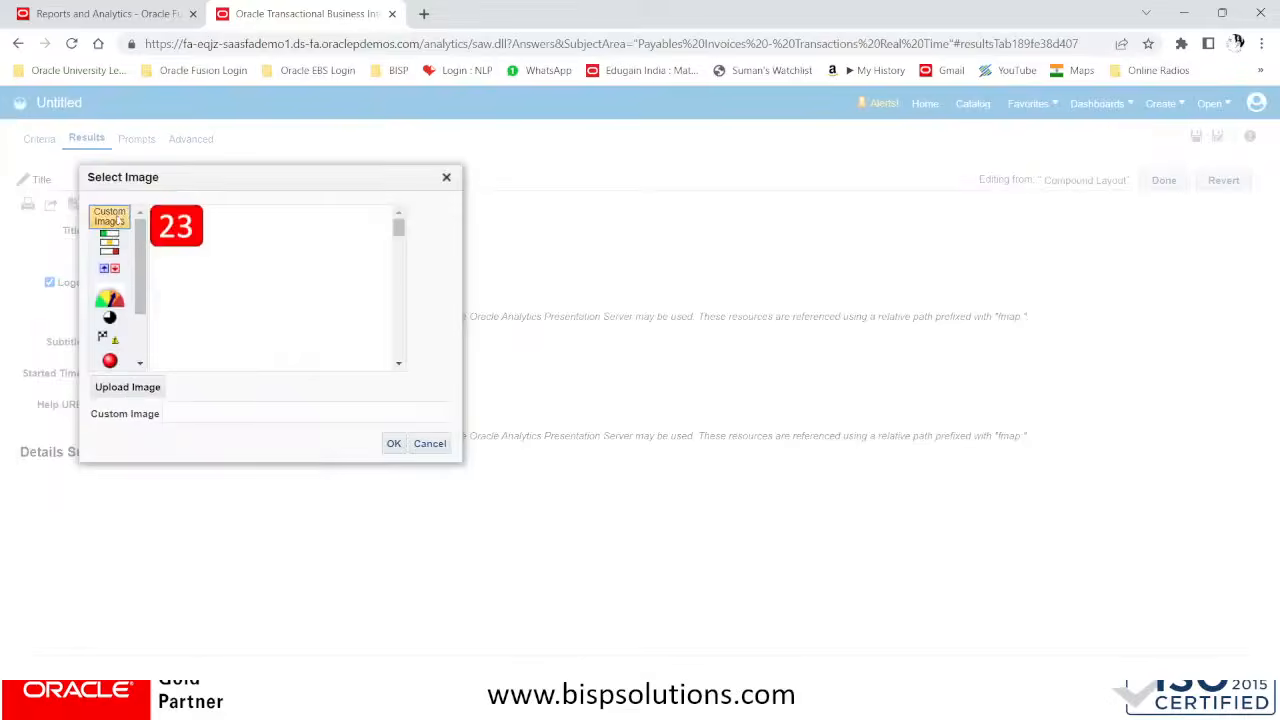
scroll(358, 278, down, 2)
scroll(358, 278, down, 3)
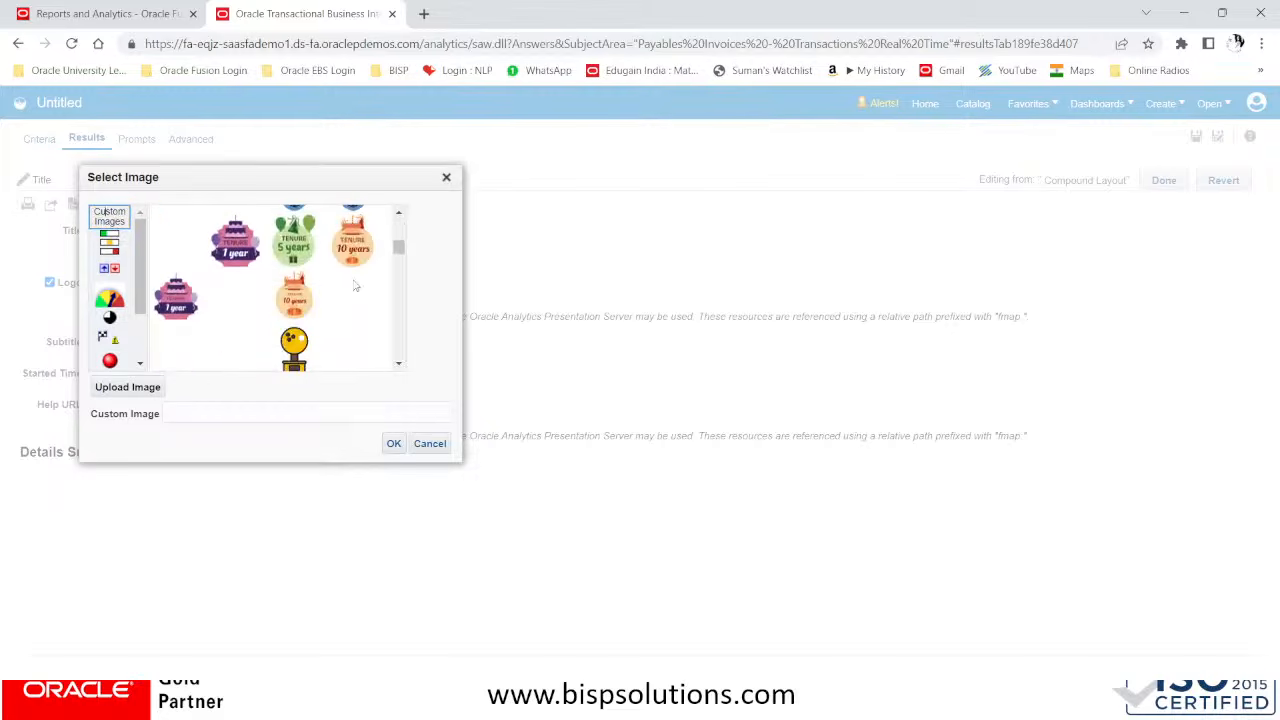
scroll(355, 286, up, 5)
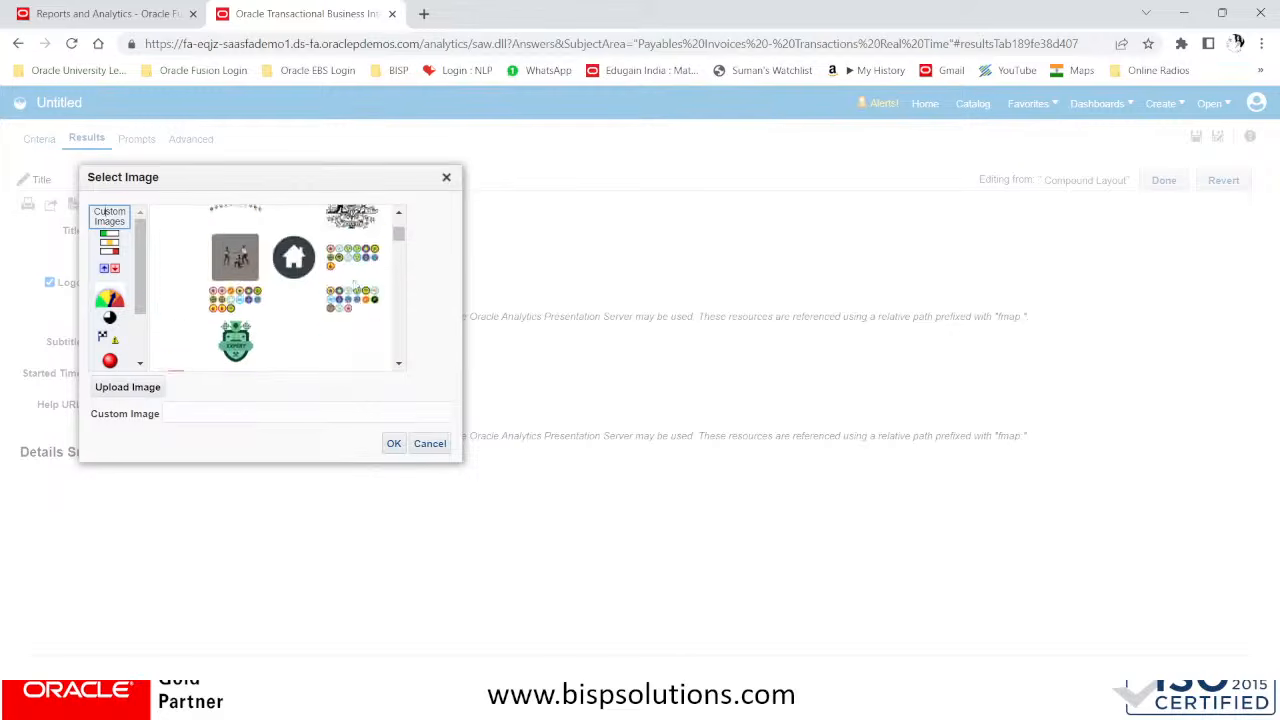
scroll(354, 288, down, 6)
scroll(354, 288, down, 3)
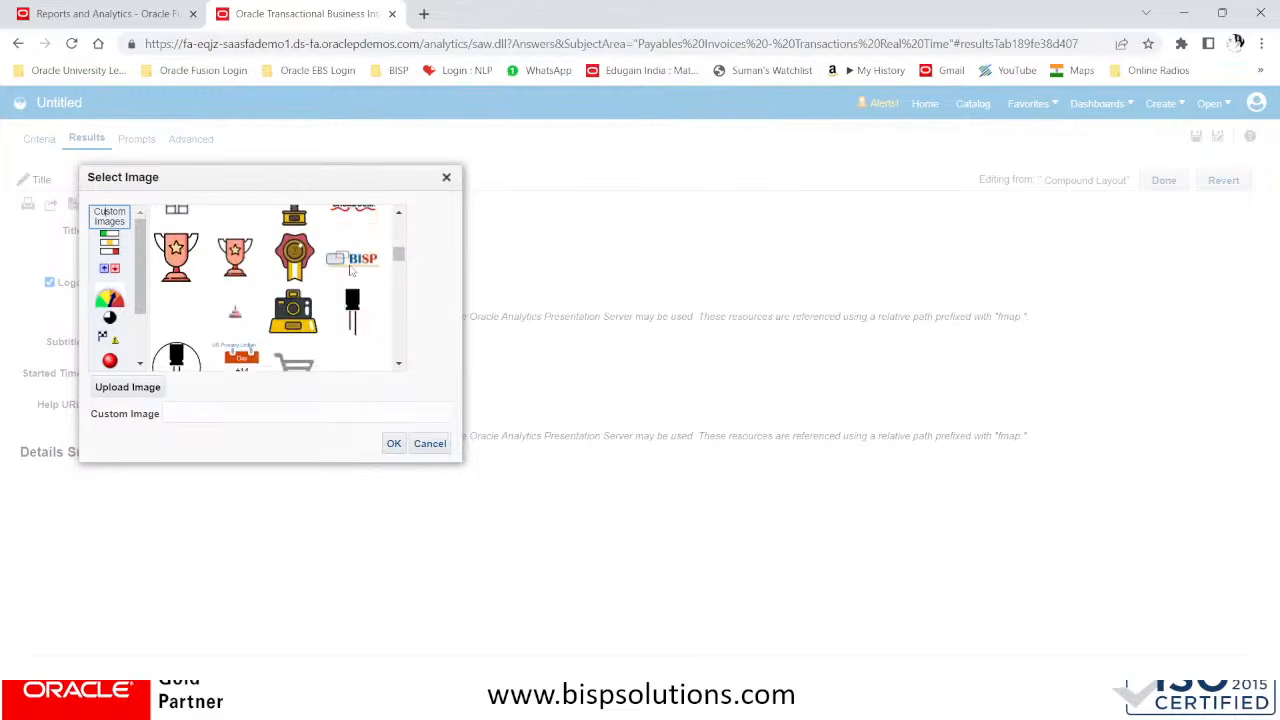
click(353, 258)
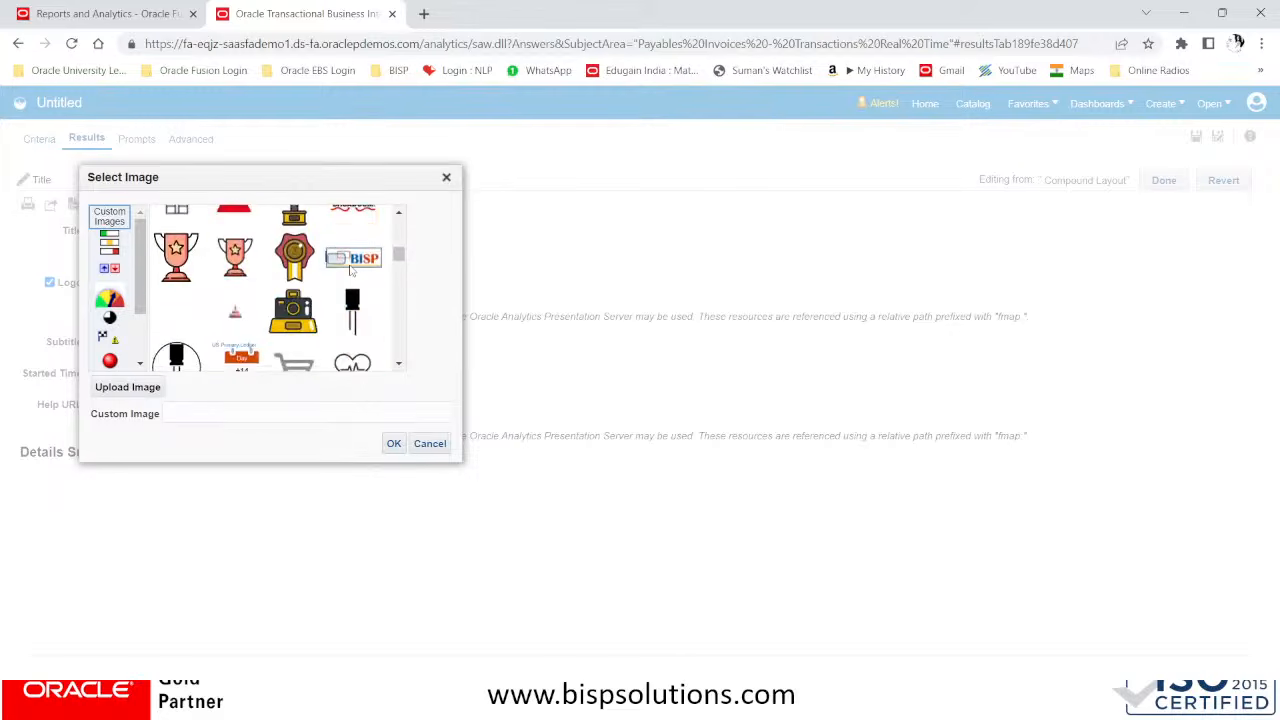
click(393, 443)
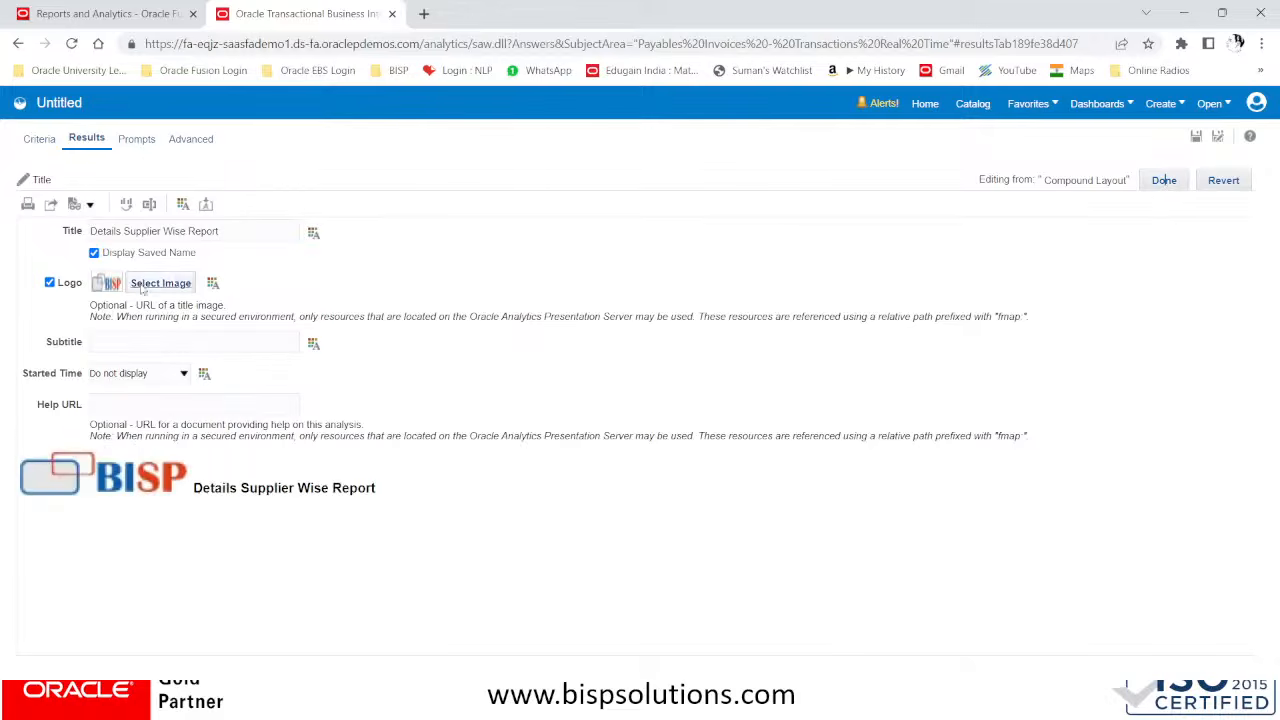
Turn off Display Saved Name, finish editing the title and review the table's columns through Invoice Amount in the compound layout
click(94, 253)
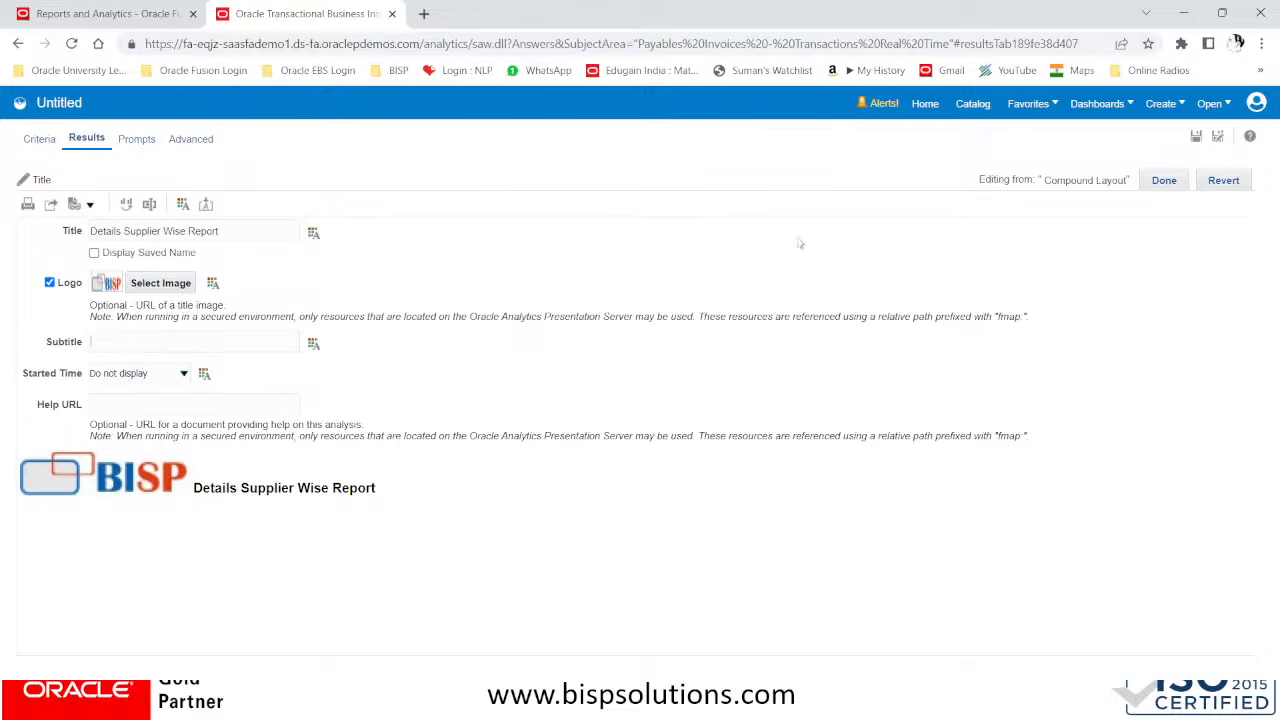
click(1165, 181)
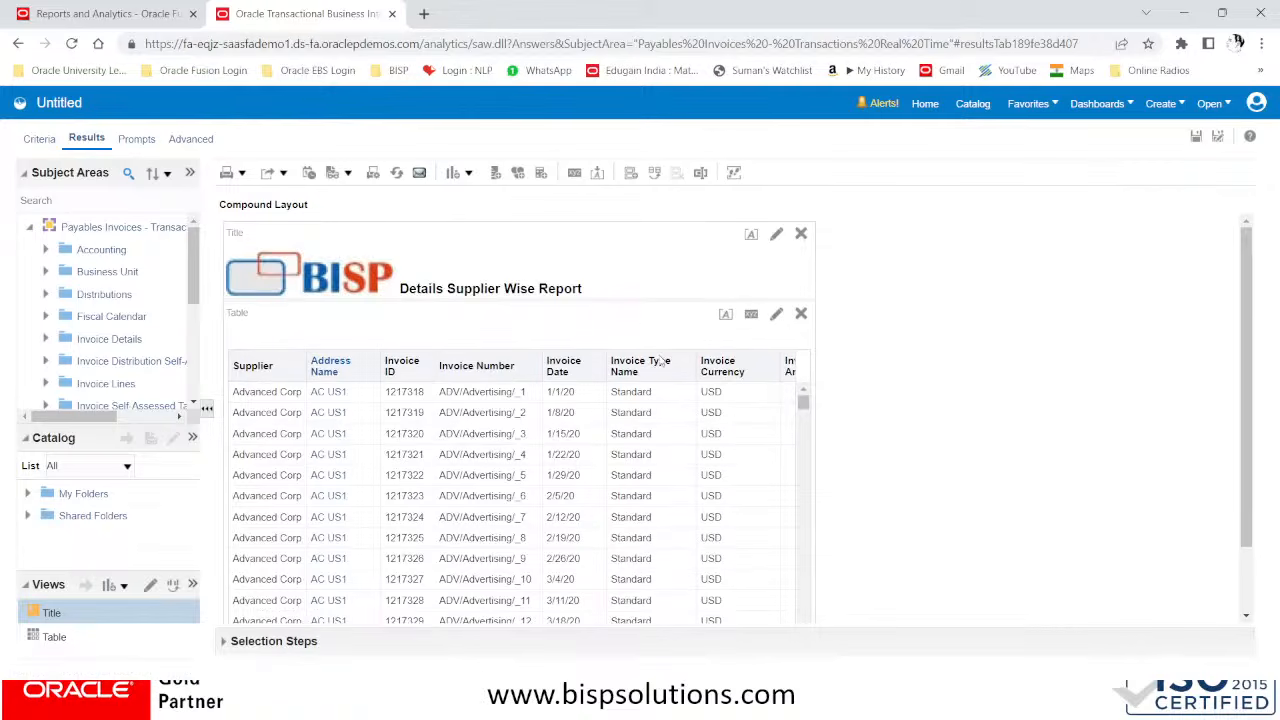
scroll(605, 442, down, 1)
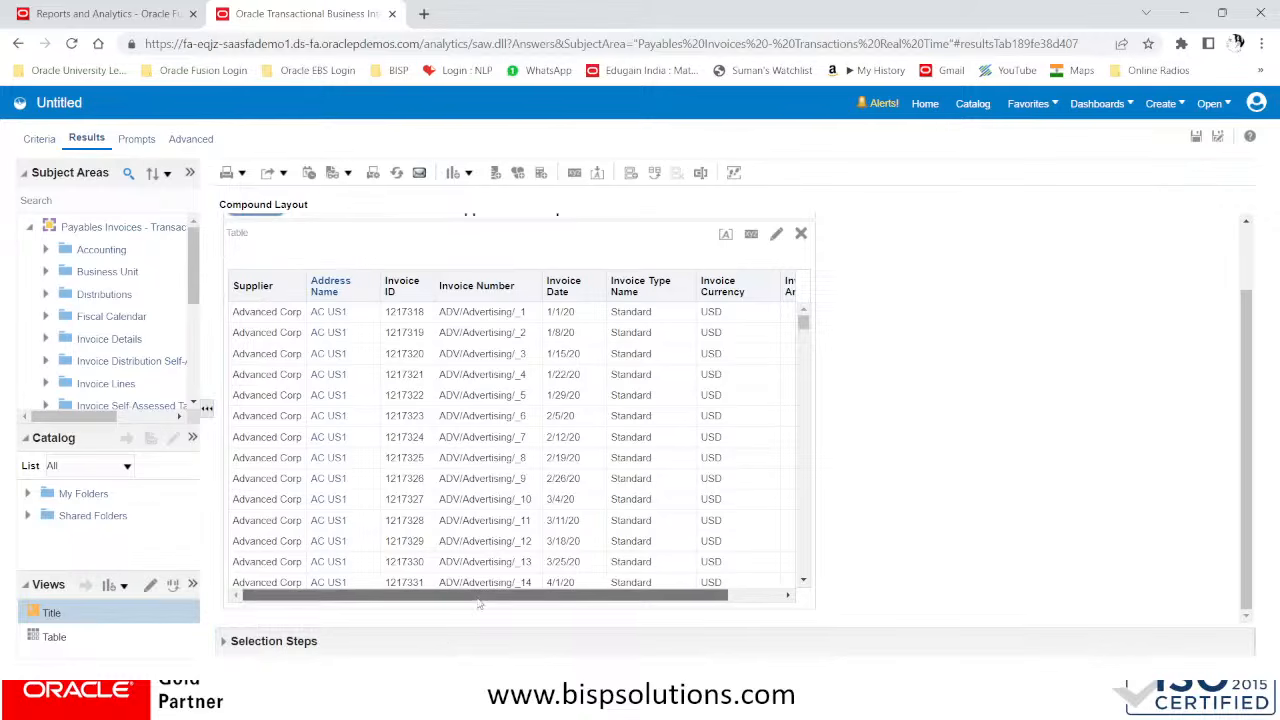
drag(480, 597, 590, 601)
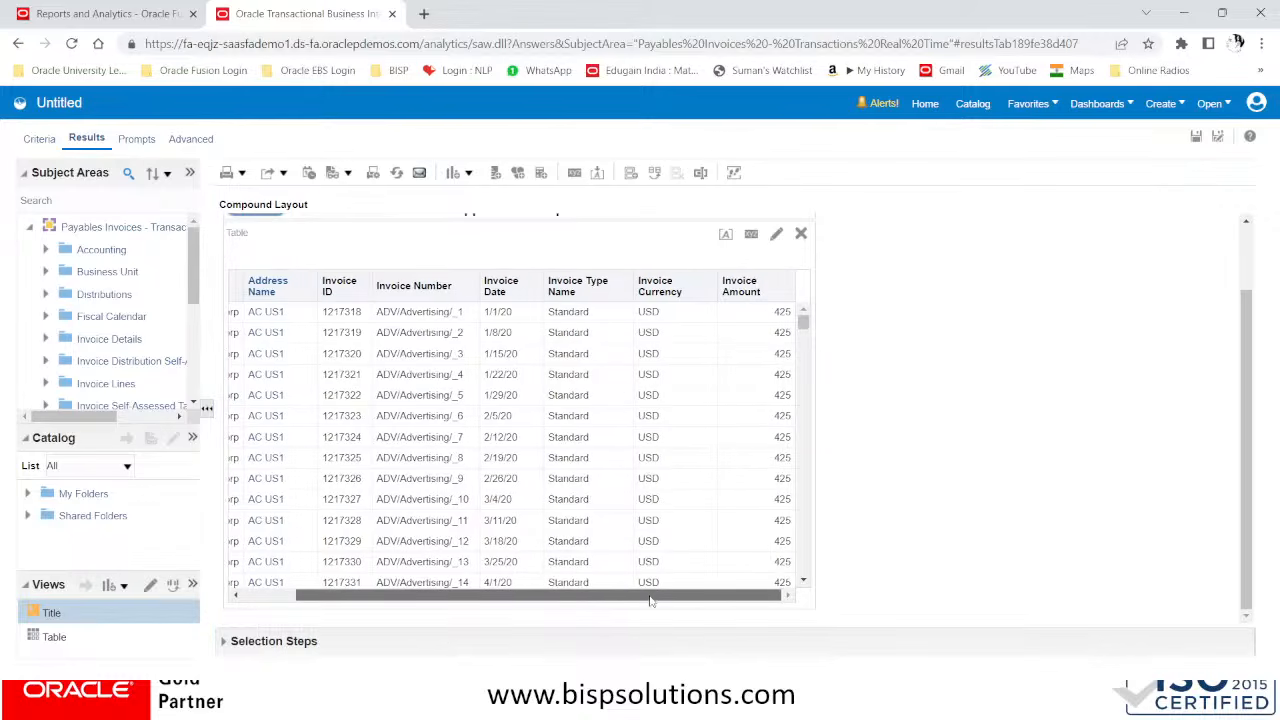
drag(650, 600, 428, 594)
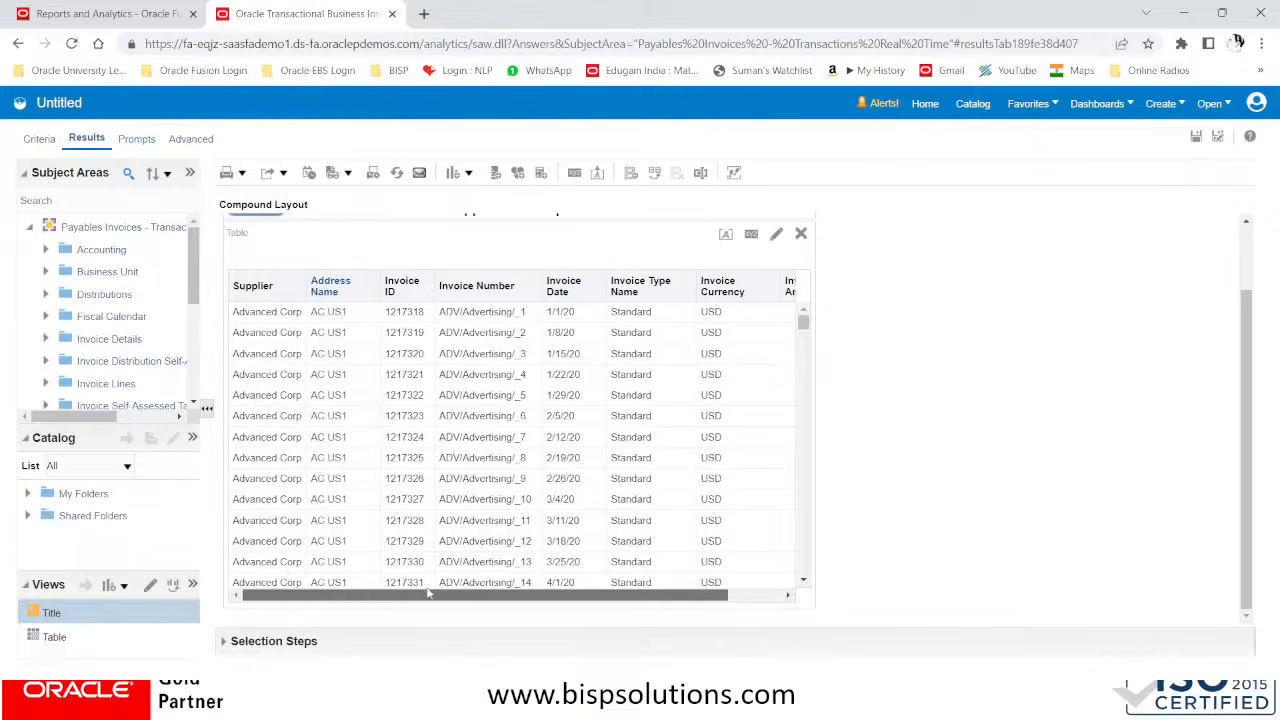
Return to the analysis criteria and give the Supplier column the custom heading Supplier Name
click(22, 142)
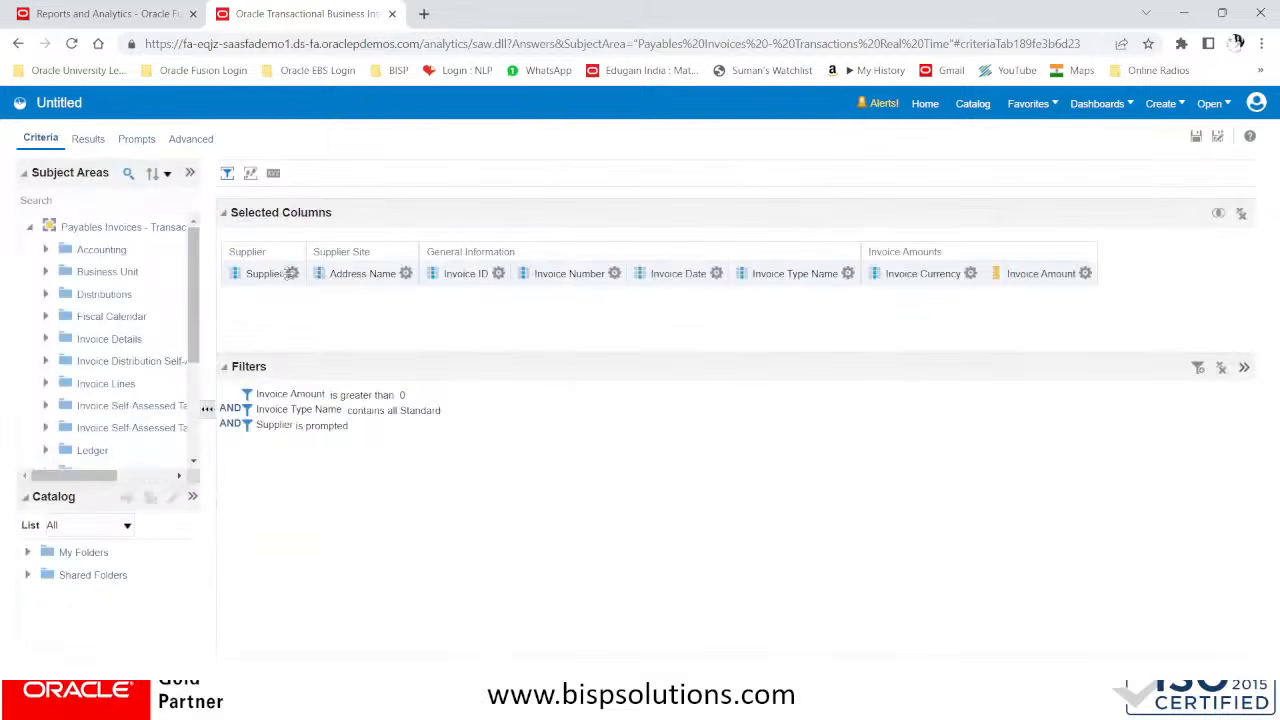
click(293, 273)
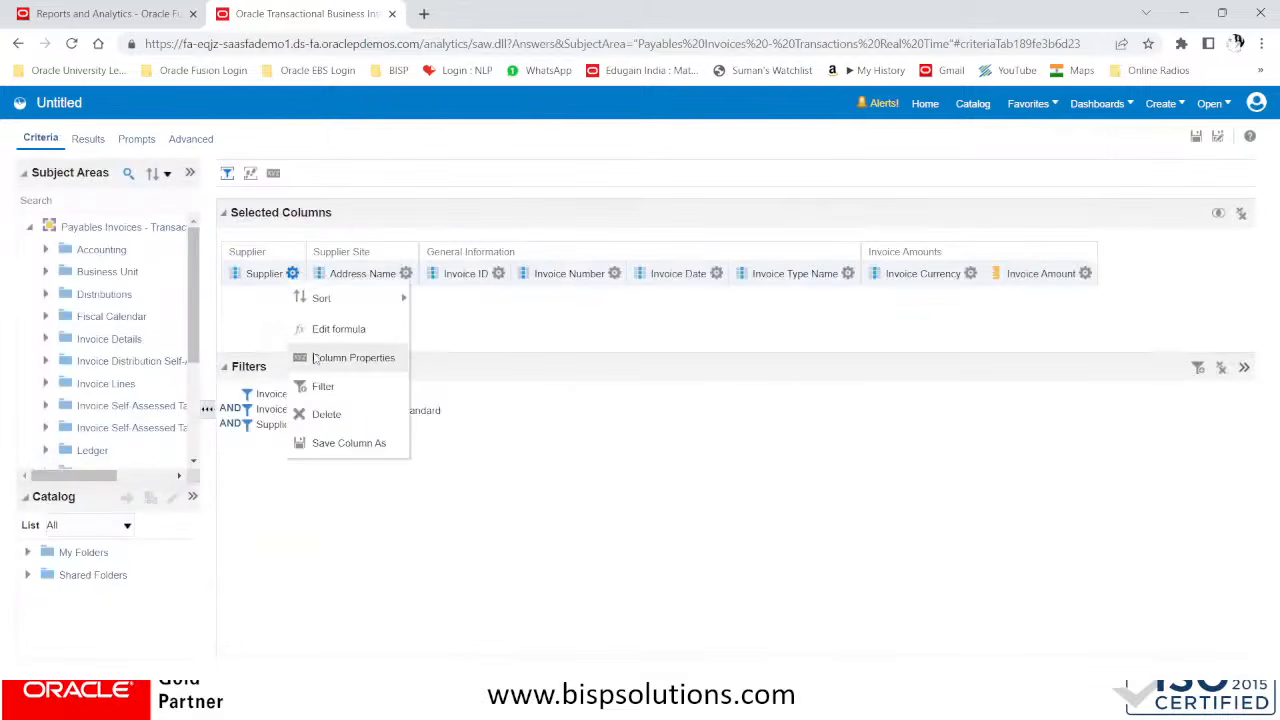
click(318, 358)
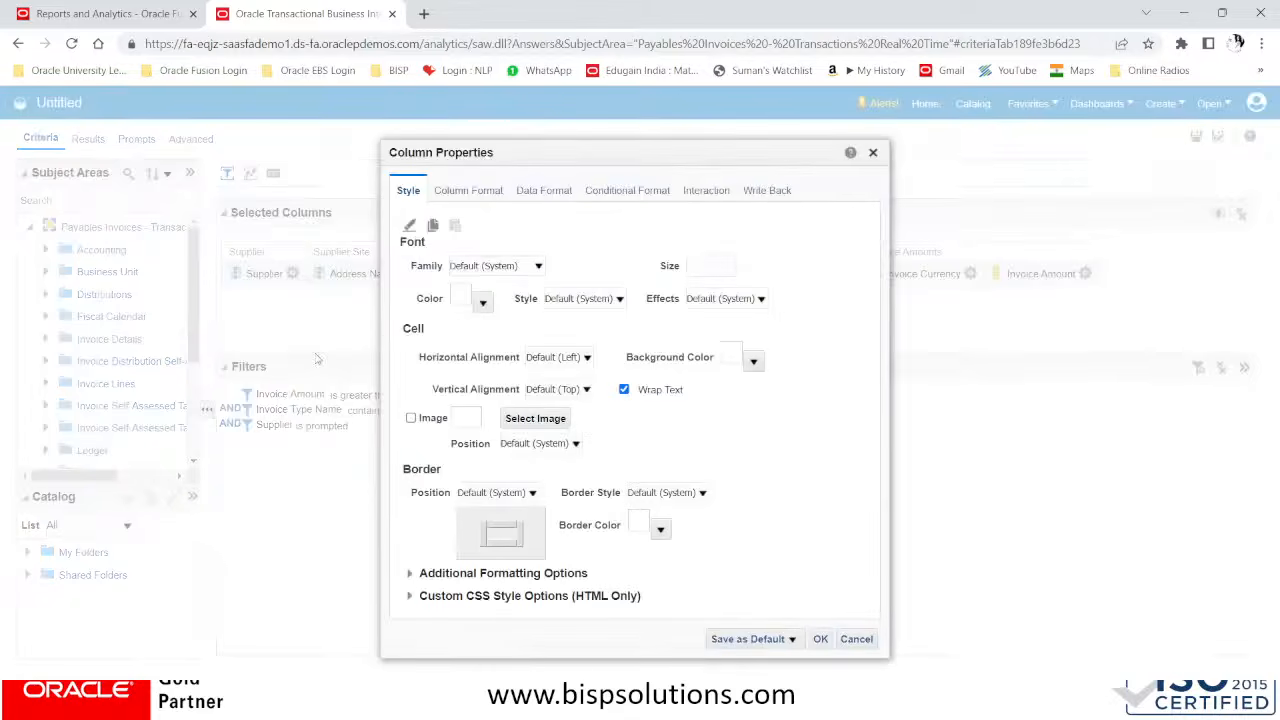
click(476, 197)
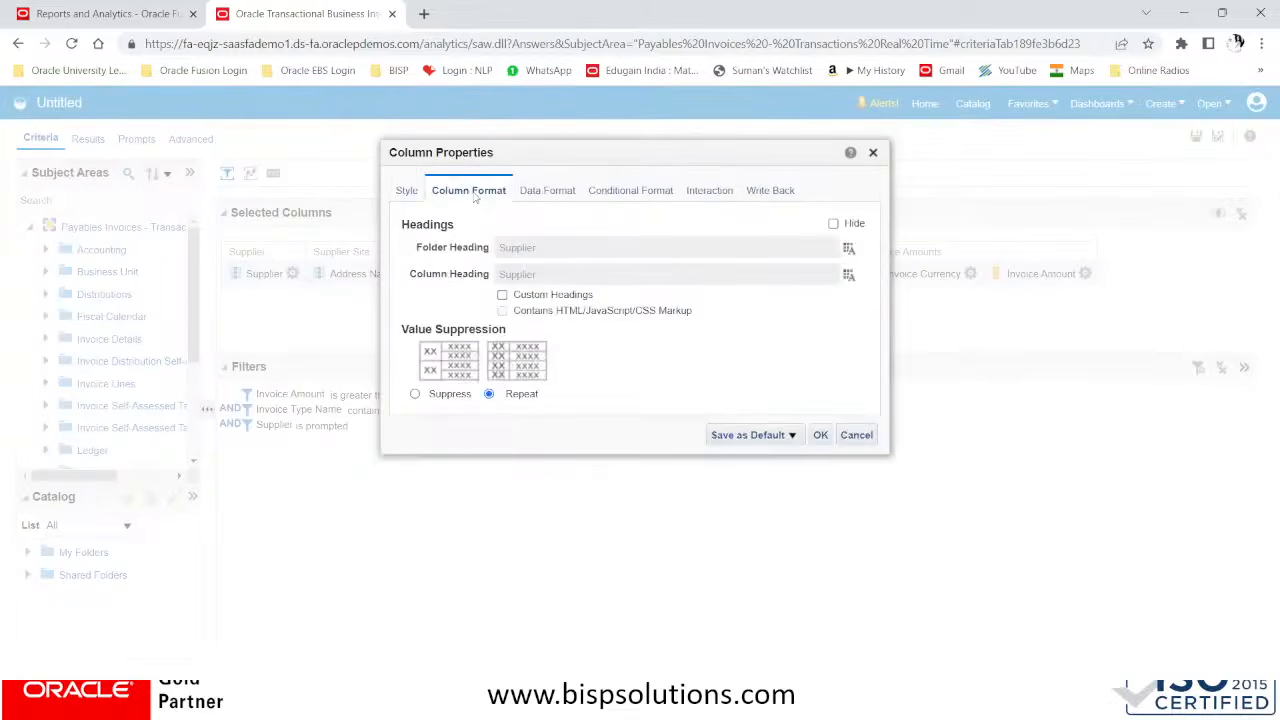
click(503, 296)
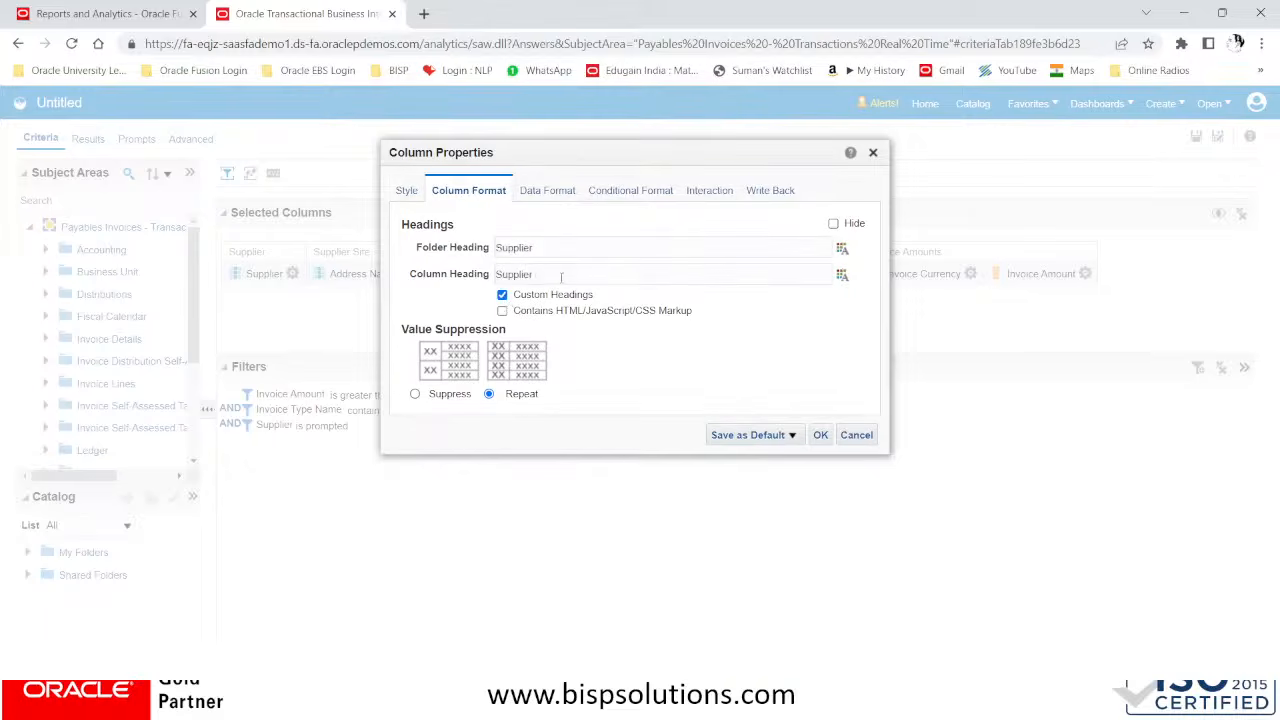
click(820, 434)
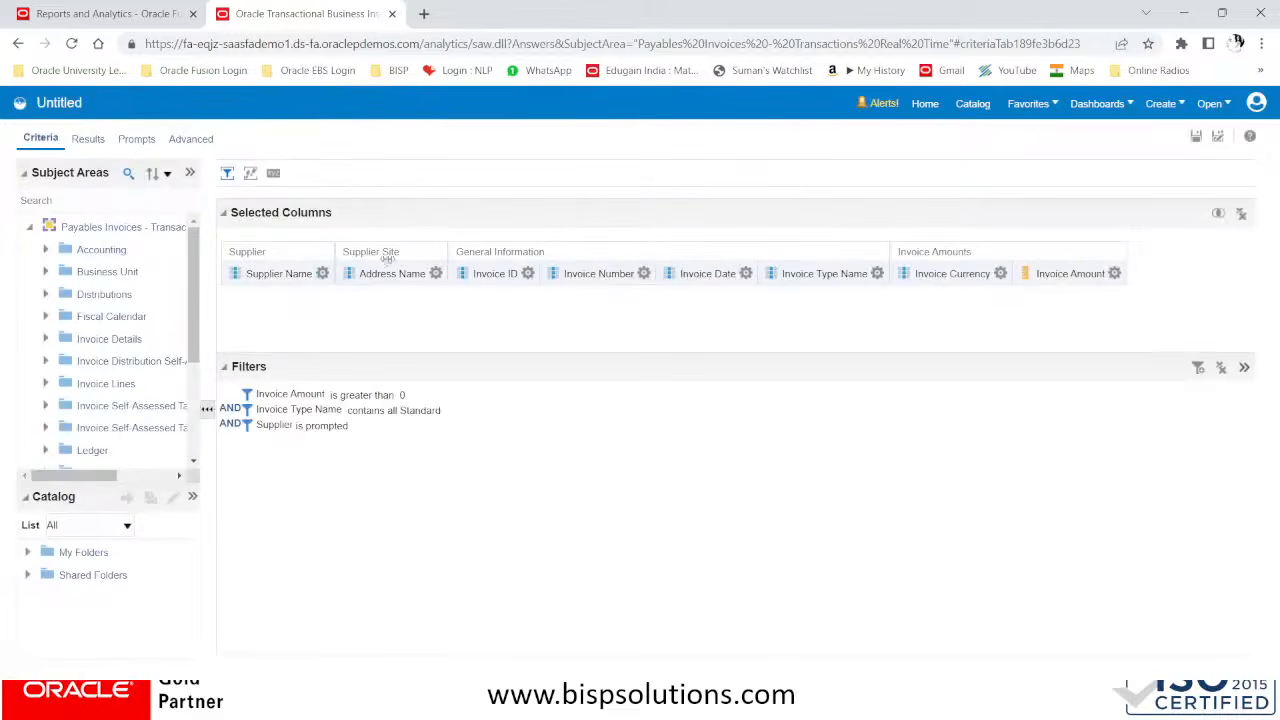
Enable custom headings for the Address Name column and set its column heading to Address
click(437, 274)
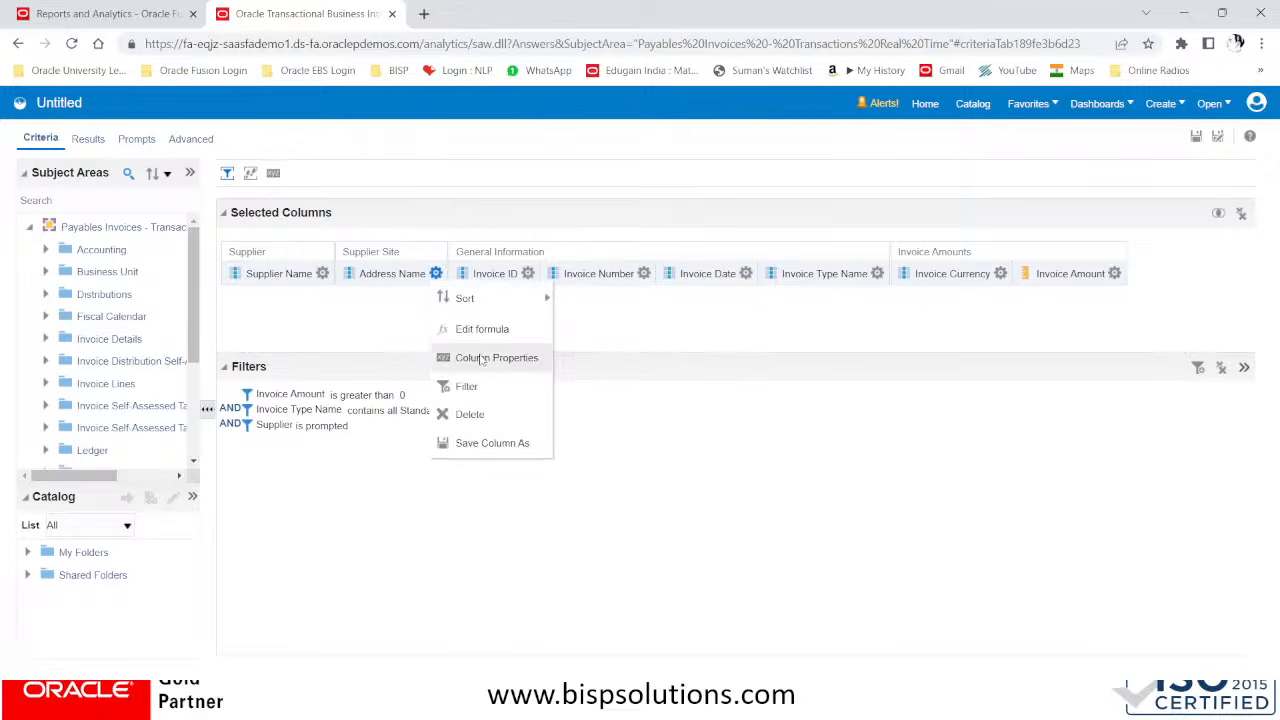
click(481, 359)
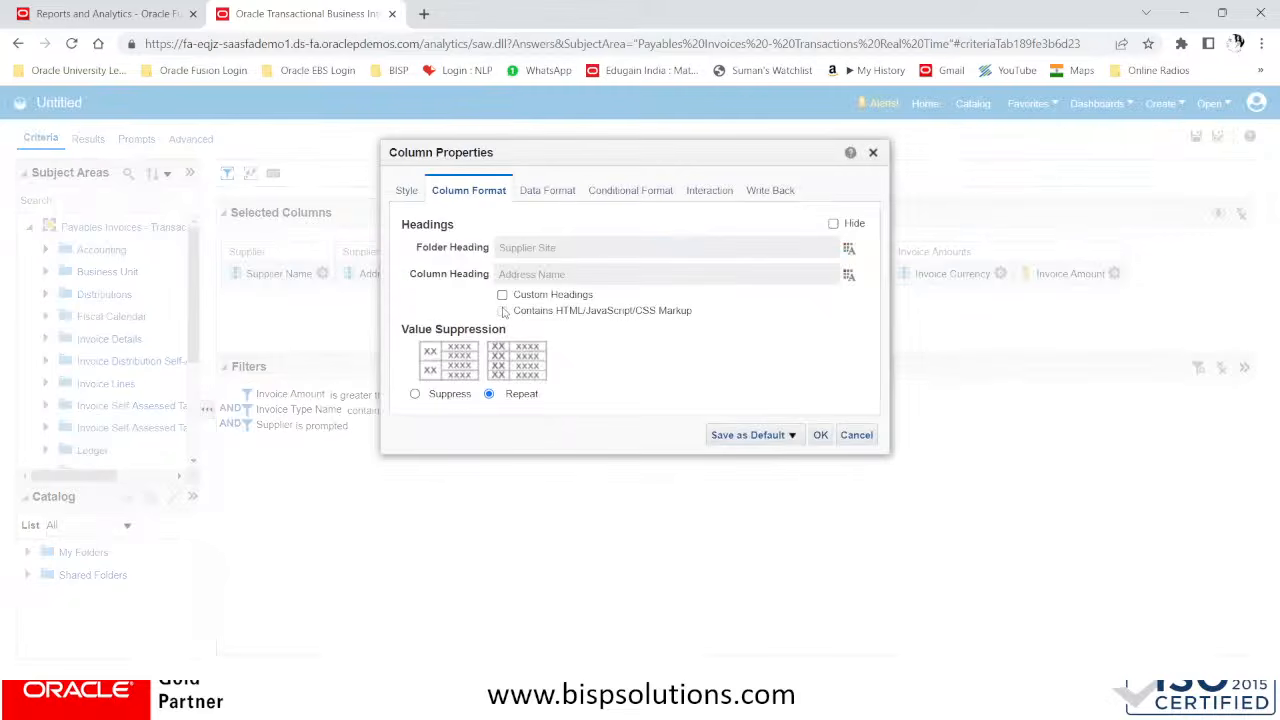
click(502, 296)
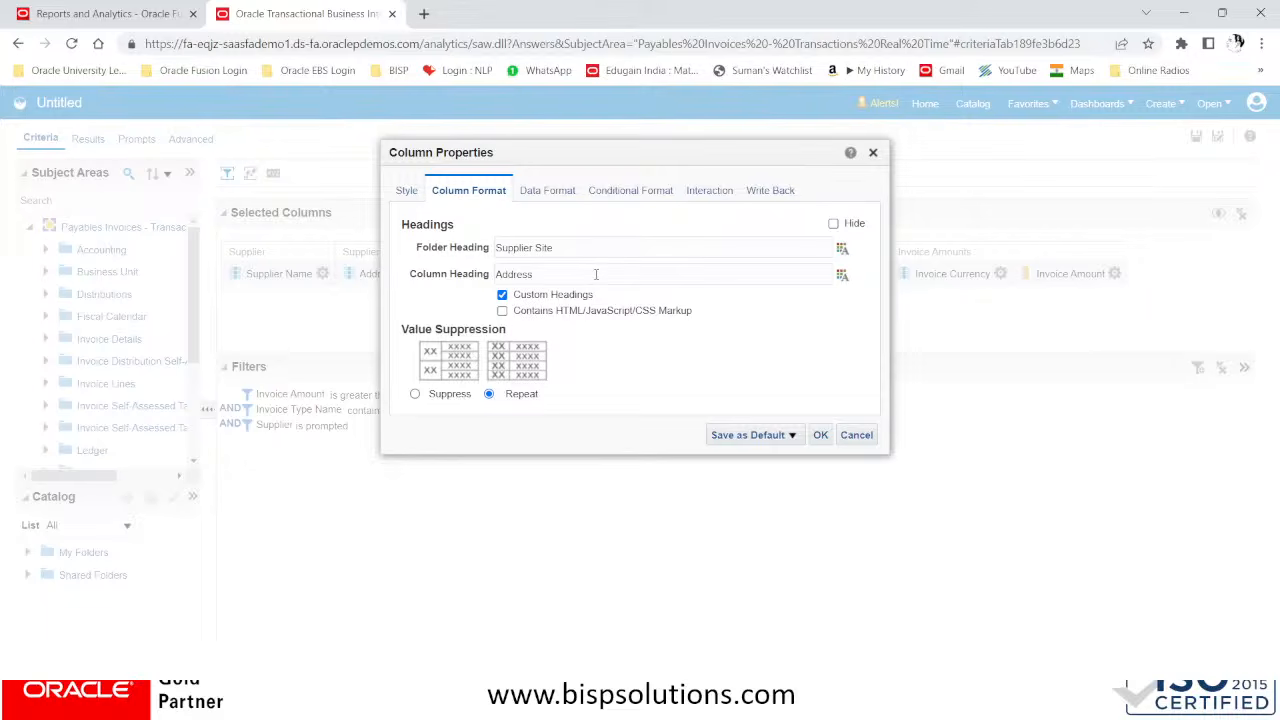
click(820, 434)
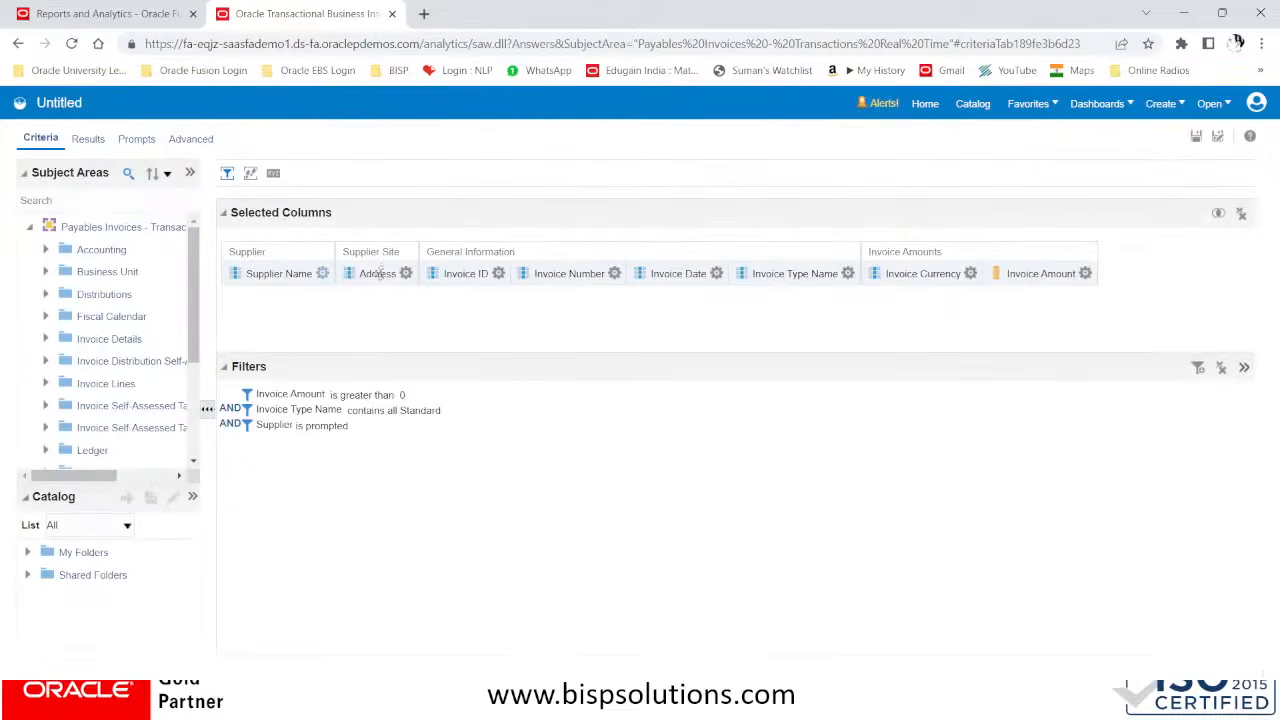
click(405, 274)
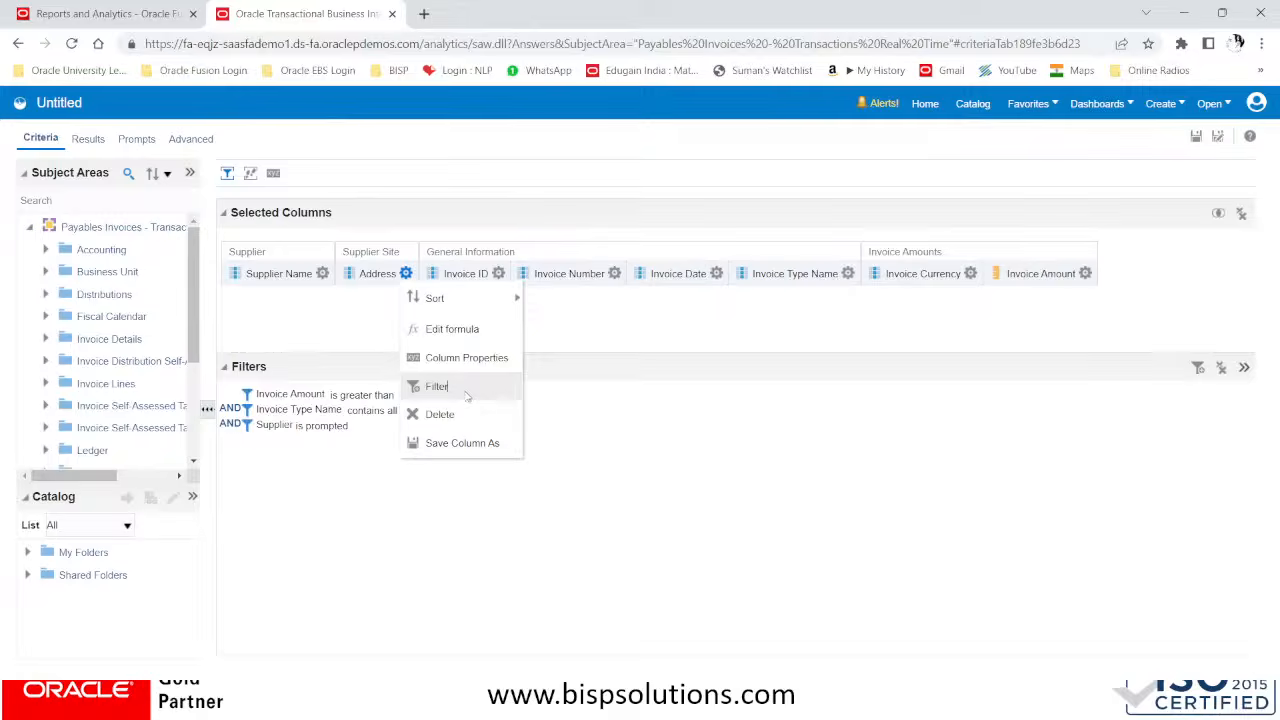
click(465, 395)
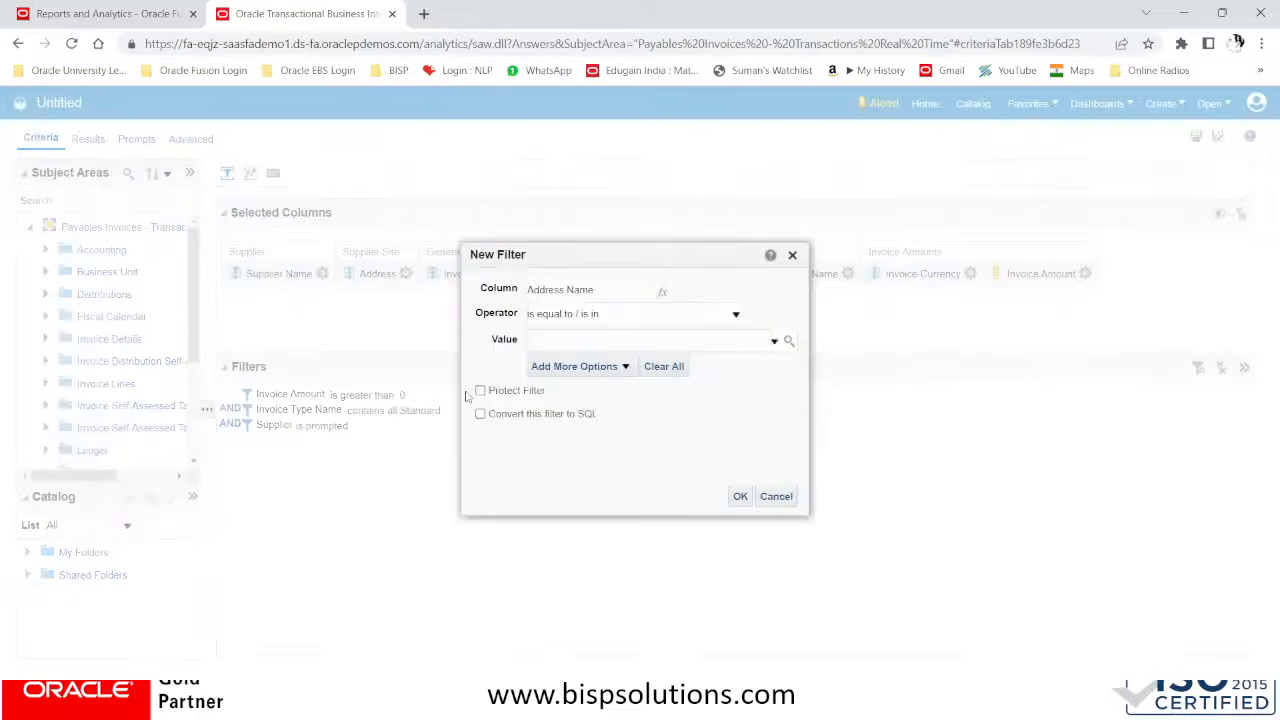
click(792, 255)
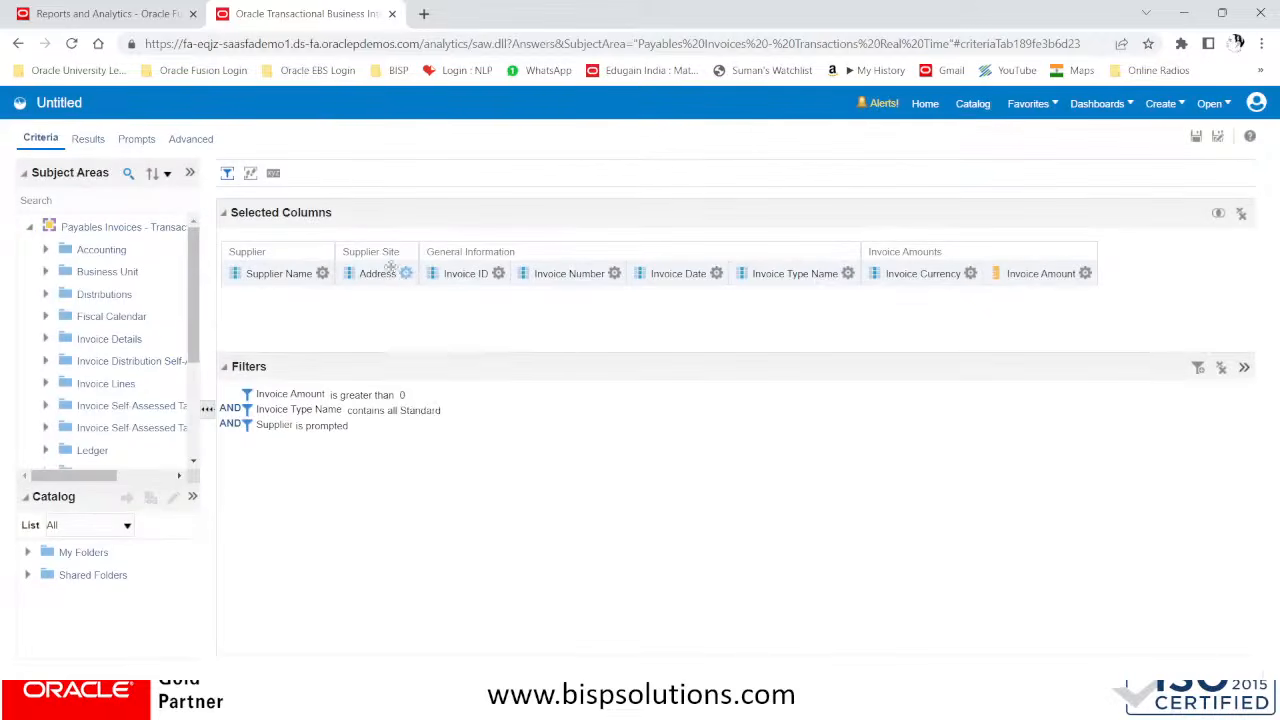
Change the Supplier Site column's custom heading to Site Code
click(406, 273)
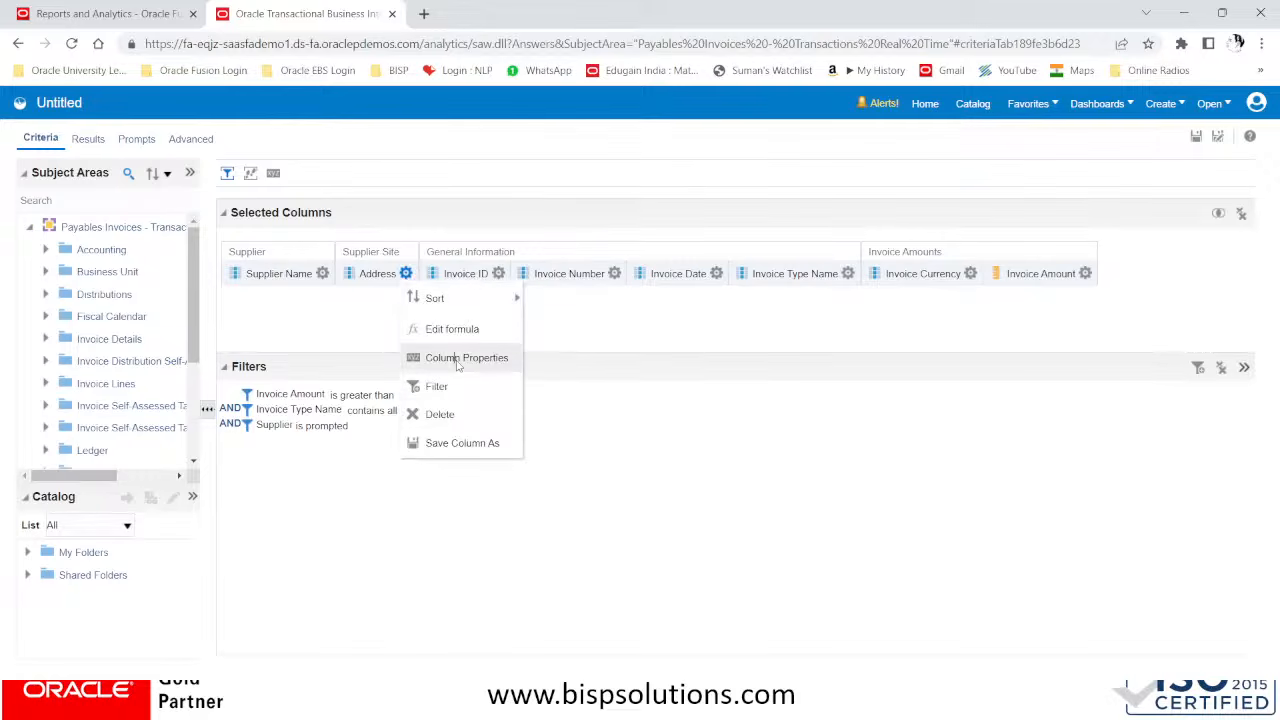
click(458, 358)
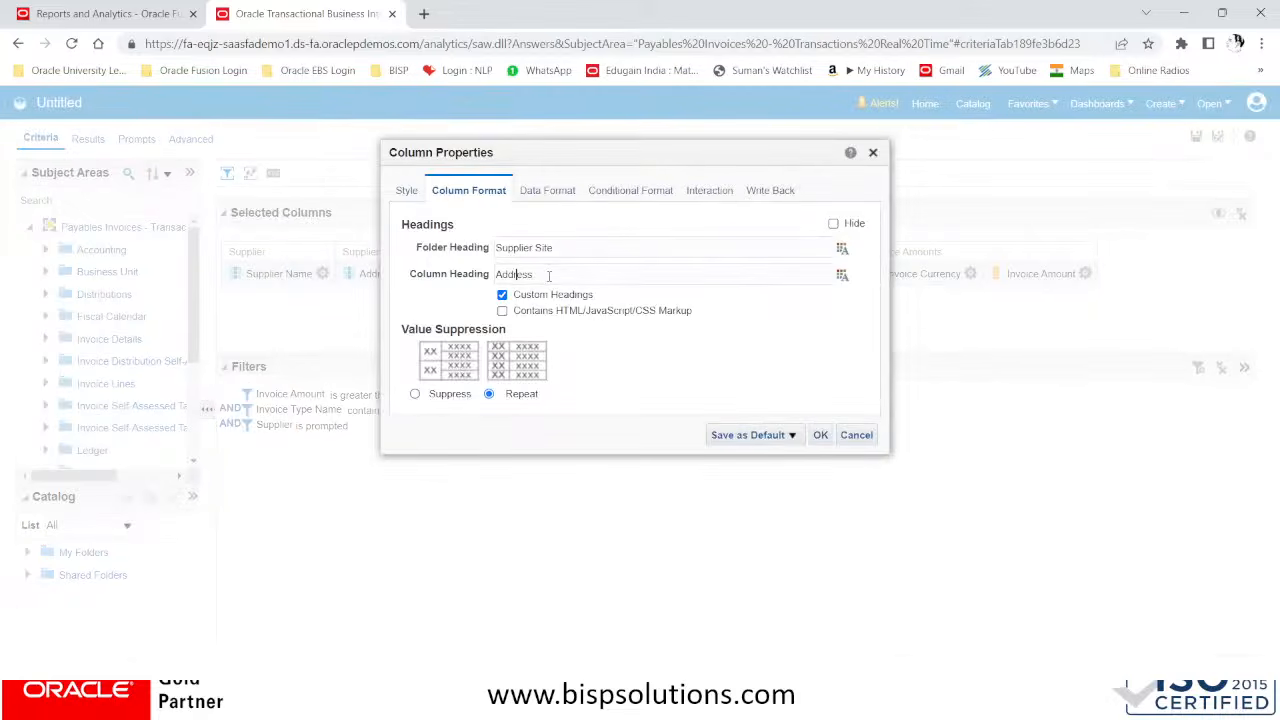
text(Site)
key(Delete)
key(Delete)
click(821, 436)
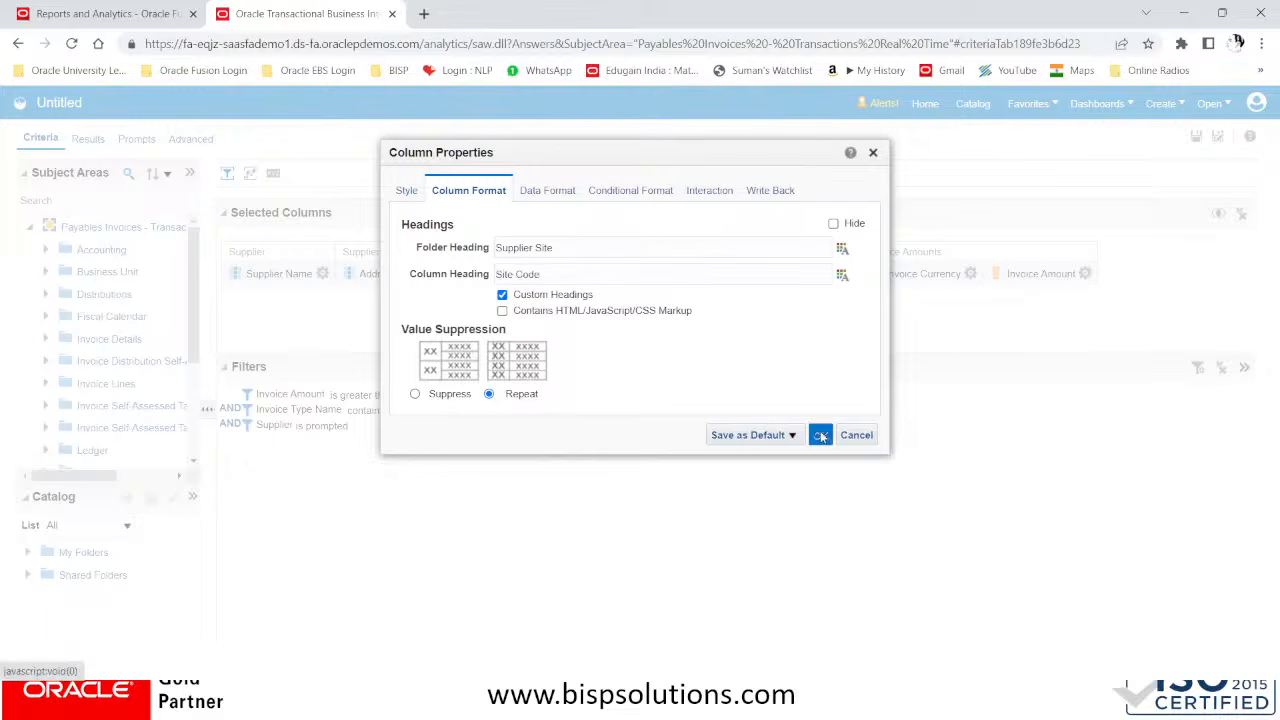
Give the Invoice Number column the custom heading Invoice No
click(506, 274)
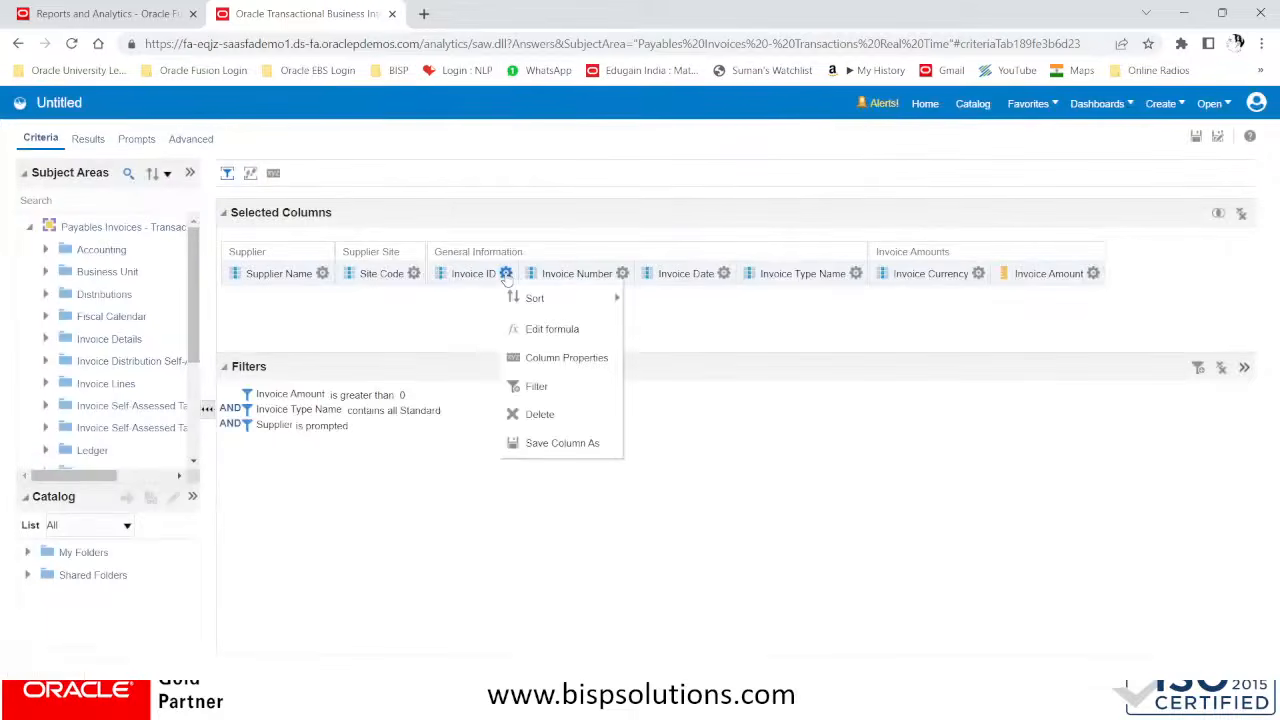
click(622, 274)
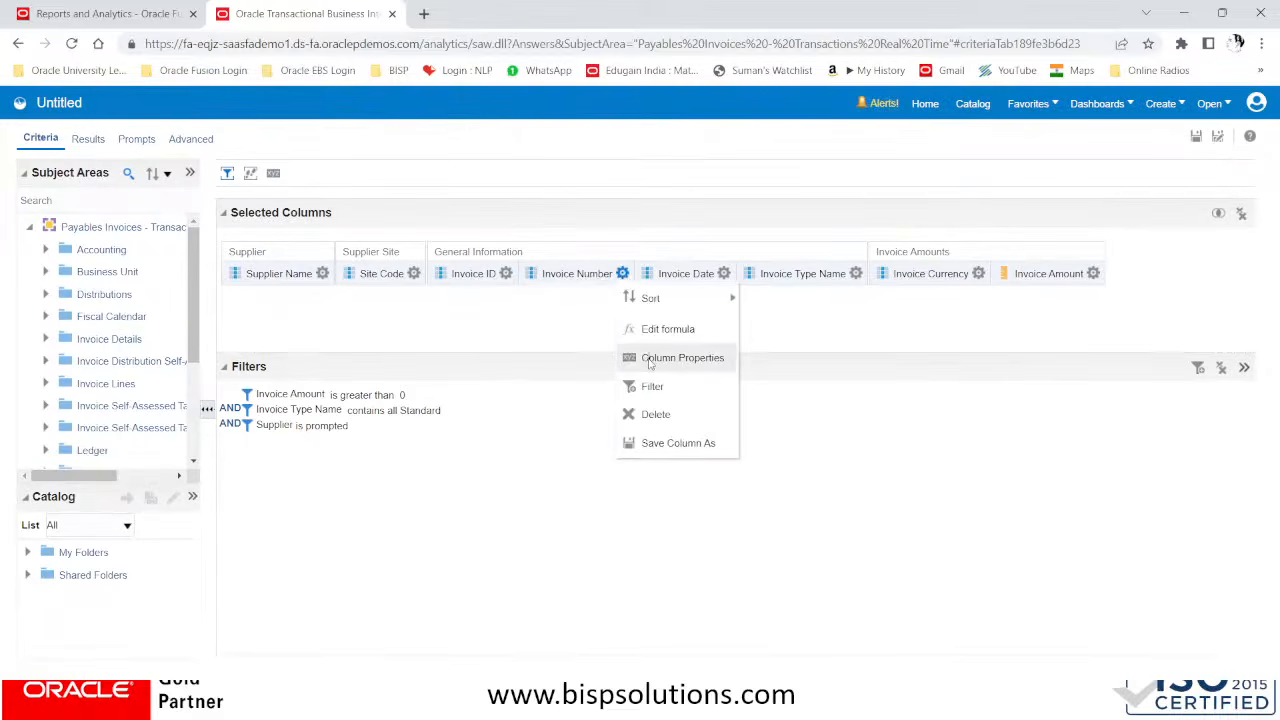
click(649, 358)
click(502, 295)
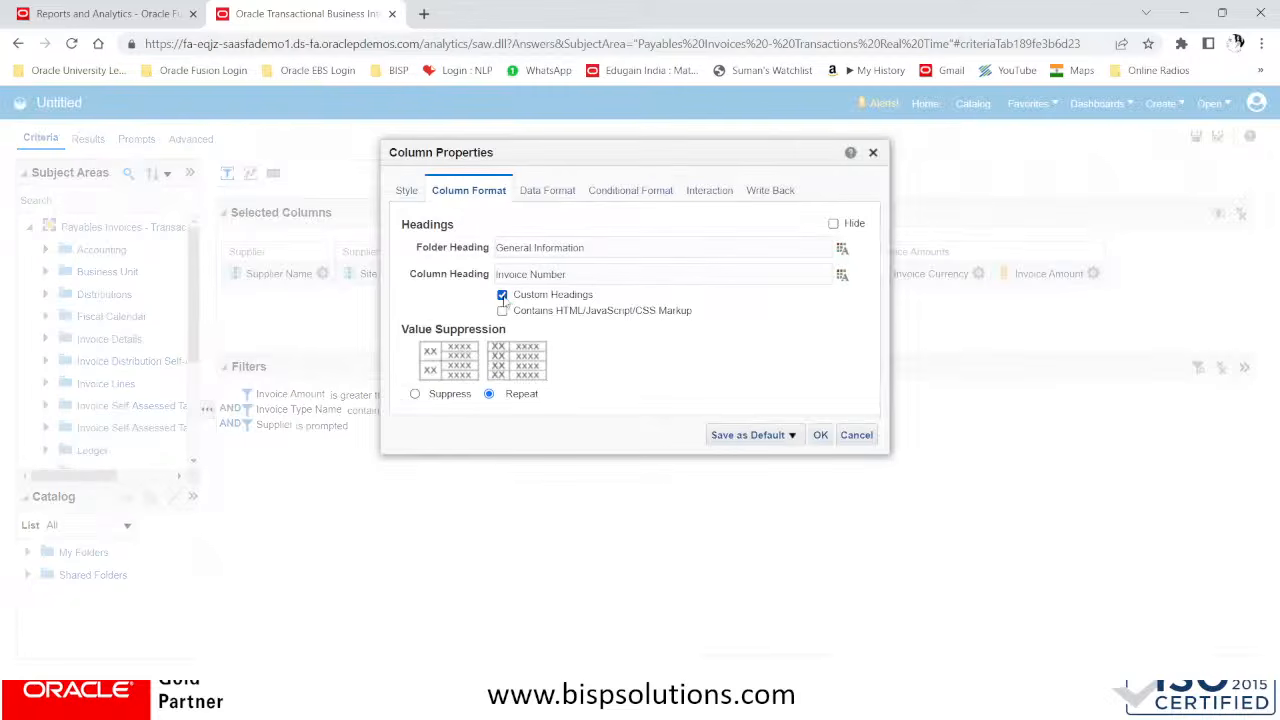
click(598, 280)
key(BackSpace)
key(BackSpace)
click(820, 435)
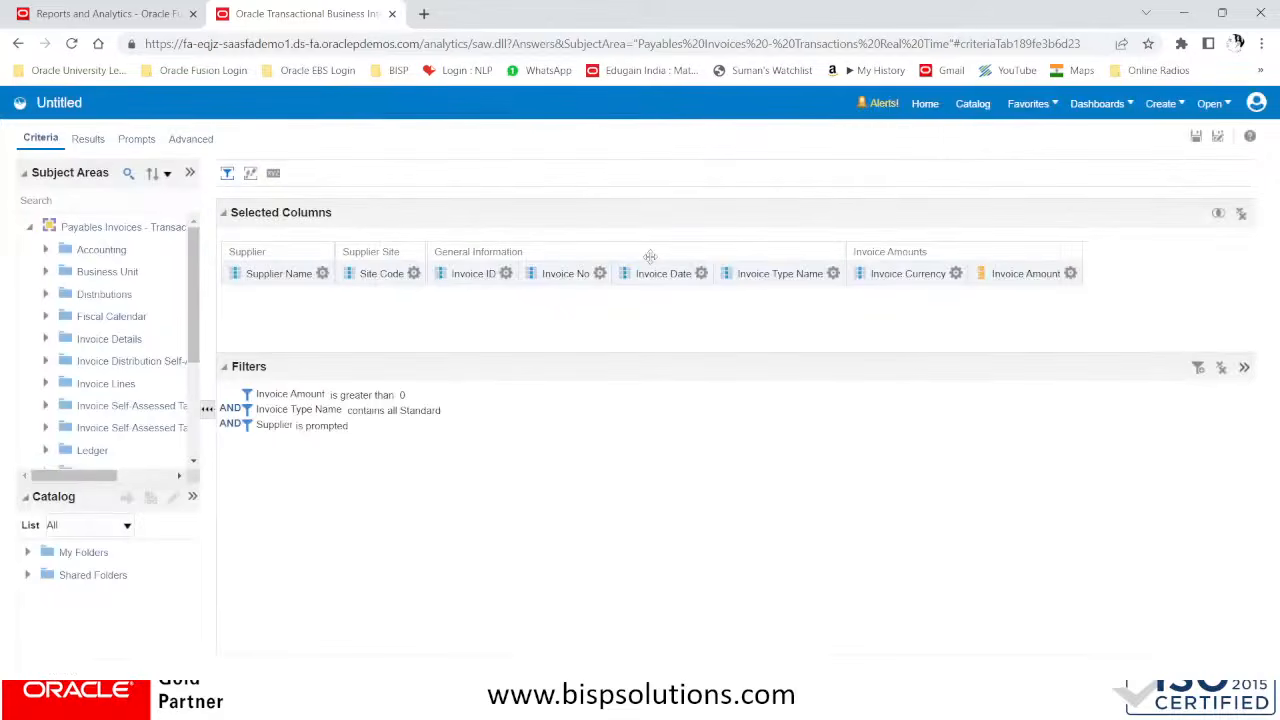
Enable custom headings for the Invoice Date column and shorten its column heading to Inv Date
click(701, 273)
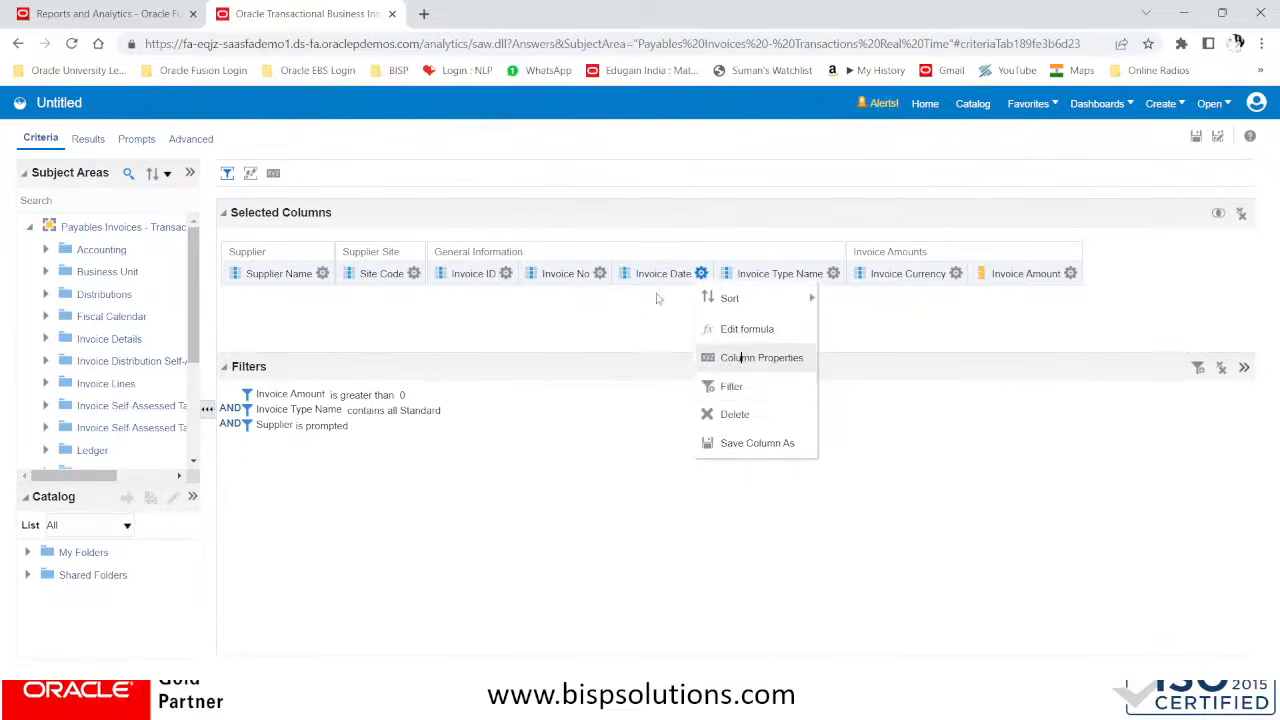
click(744, 358)
click(502, 296)
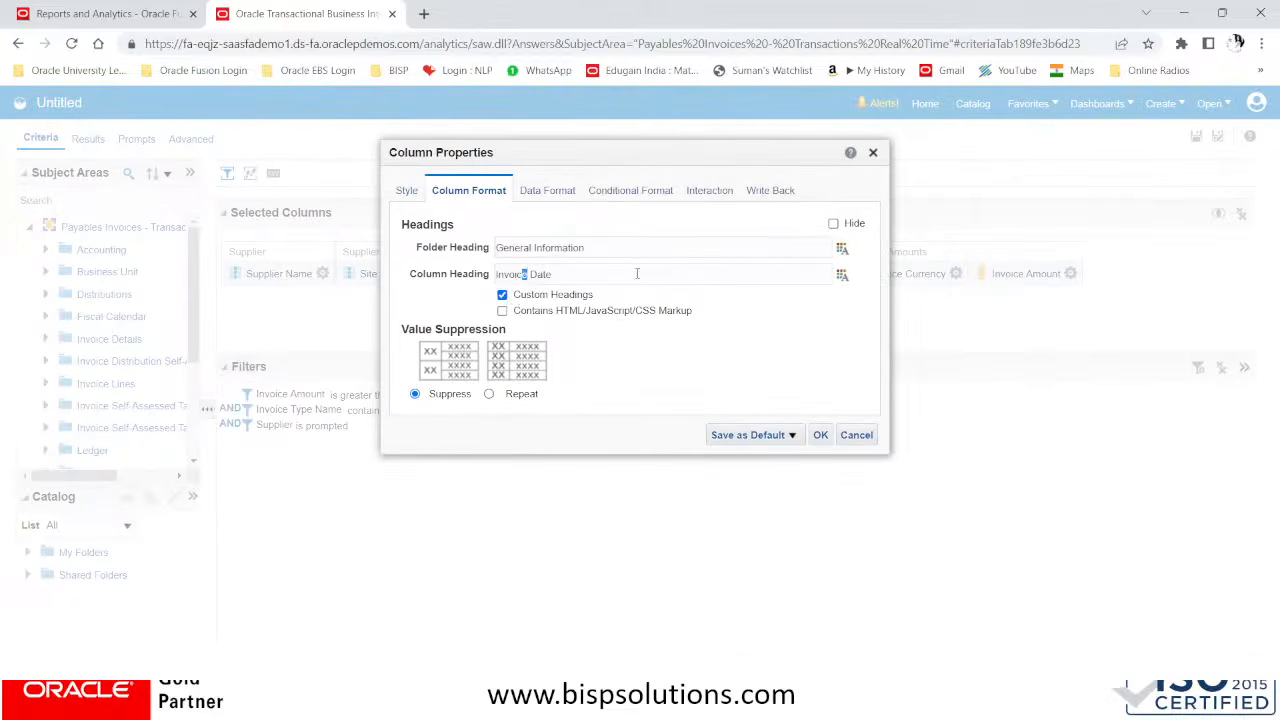
key(BackSpace)
key(BackSpace)
key(BackSpace)
key(BackSpace)
click(820, 435)
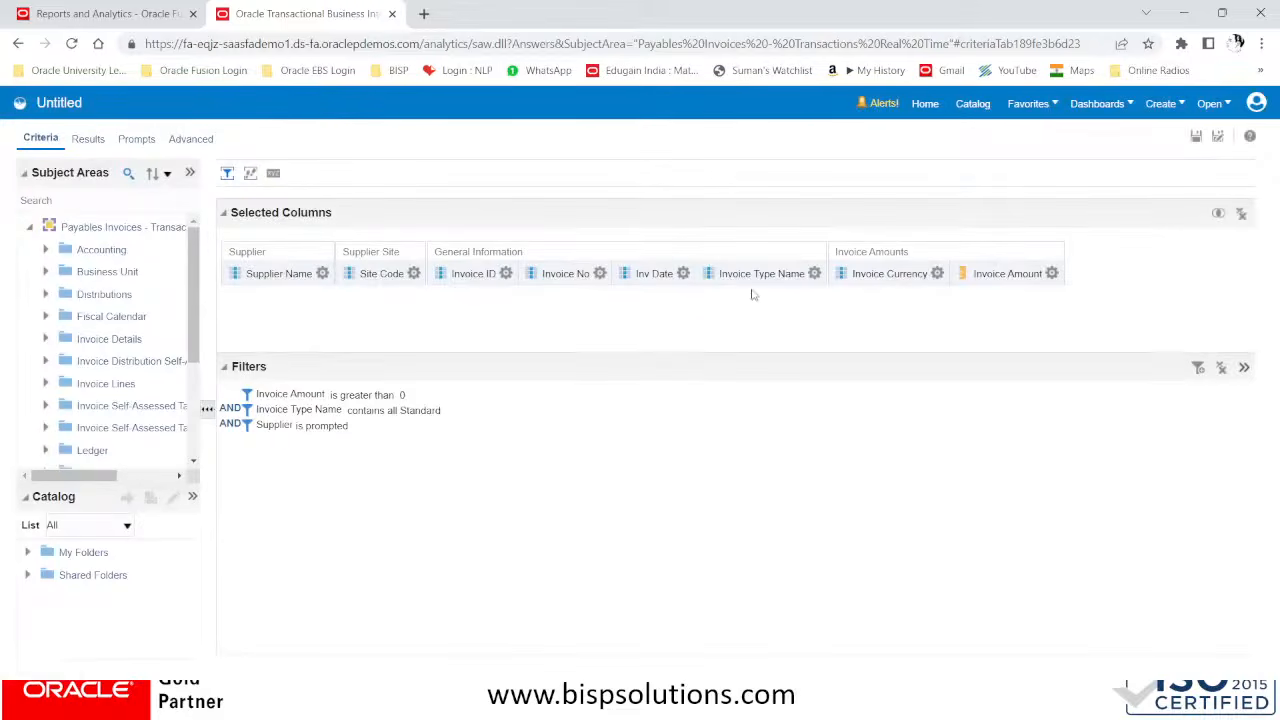
Set a custom heading of Invoice Type for the Invoice Type Name column
click(814, 273)
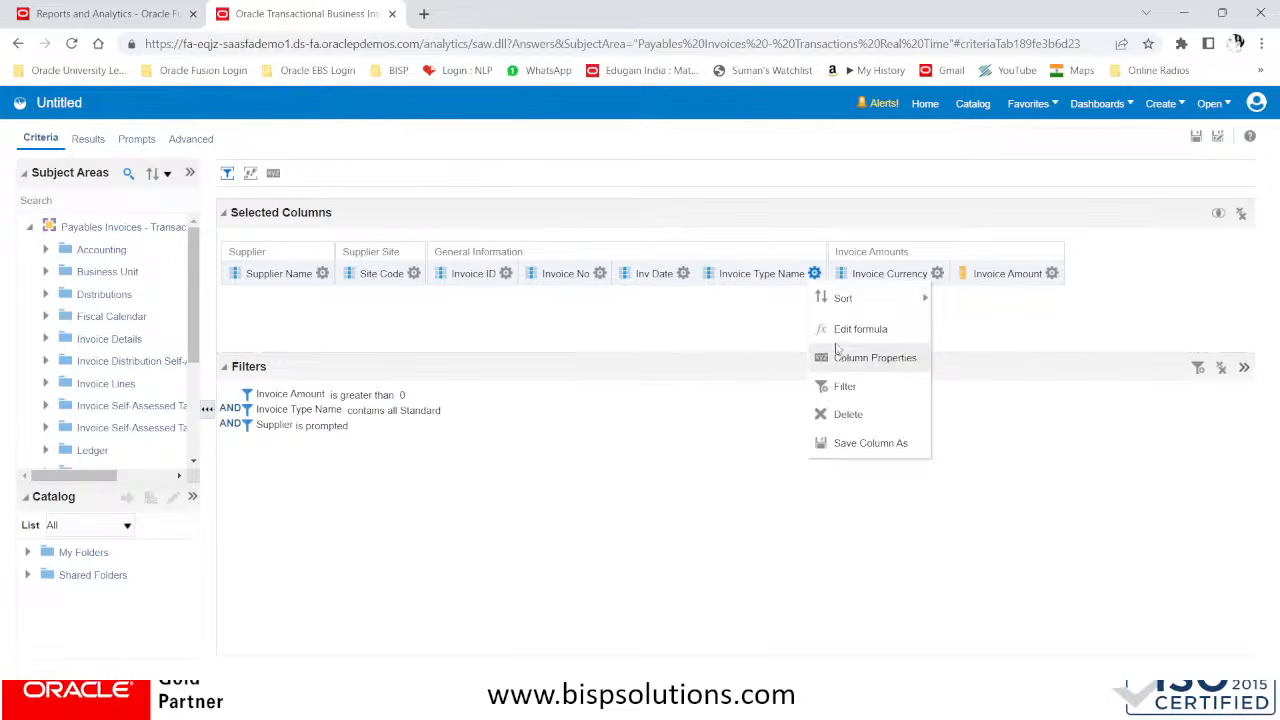
click(836, 357)
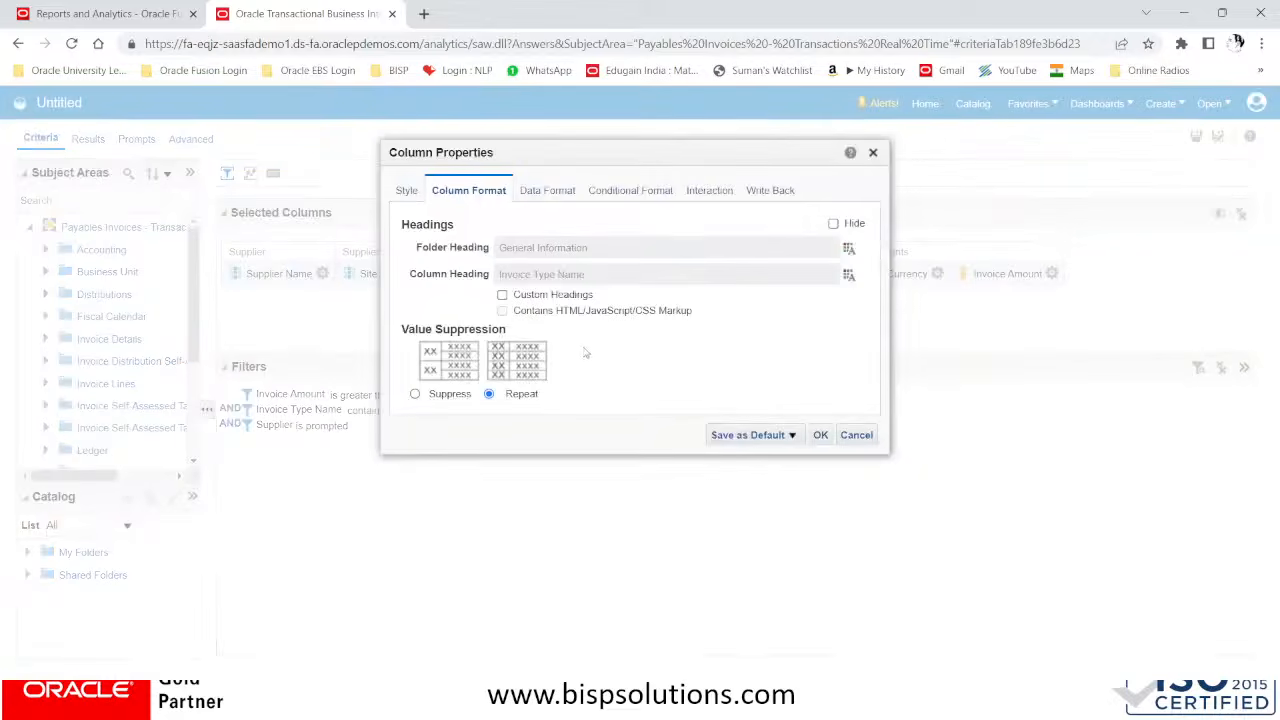
click(502, 295)
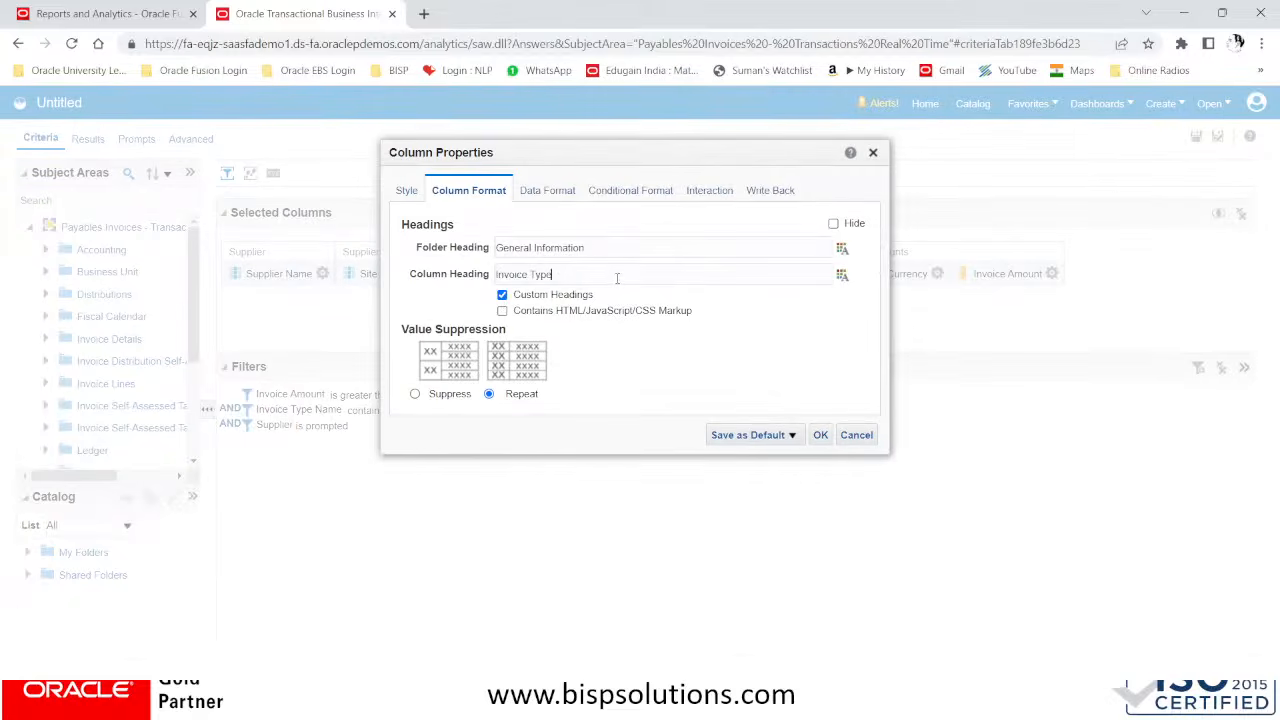
click(821, 436)
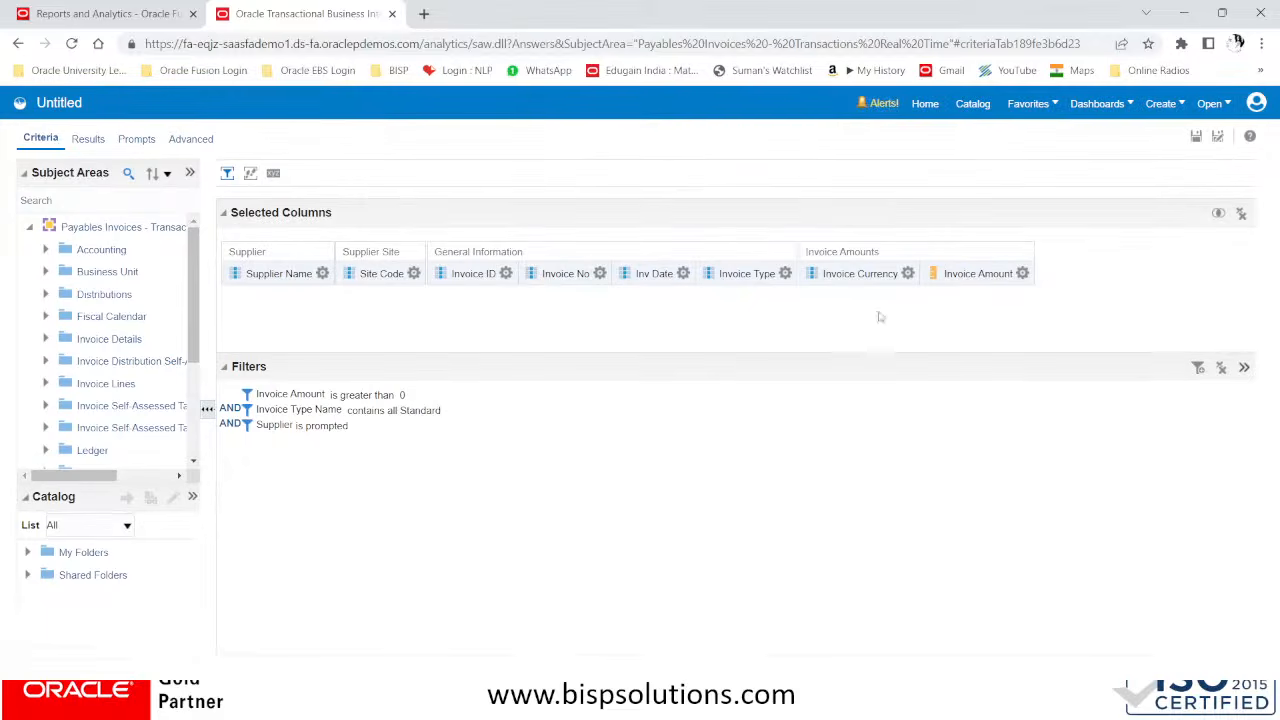
Enable custom headings for the Invoice Currency column and shorten its column heading to Inv Currency
click(908, 274)
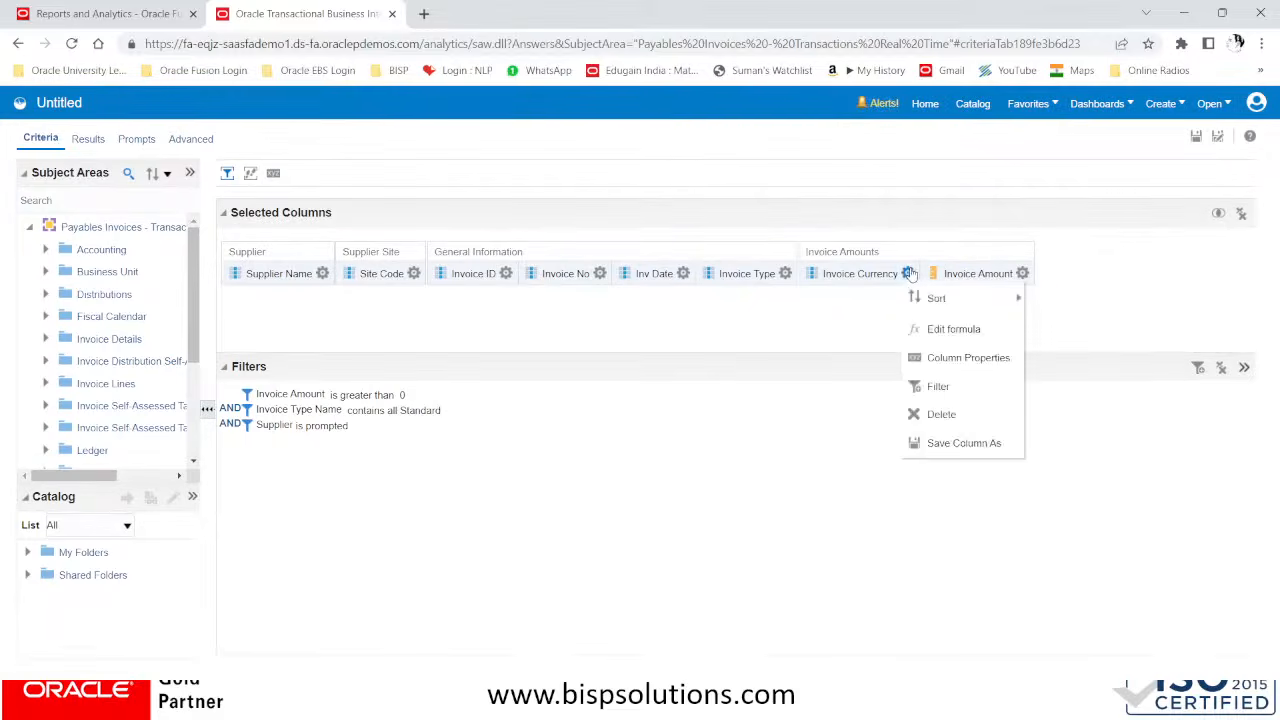
click(931, 357)
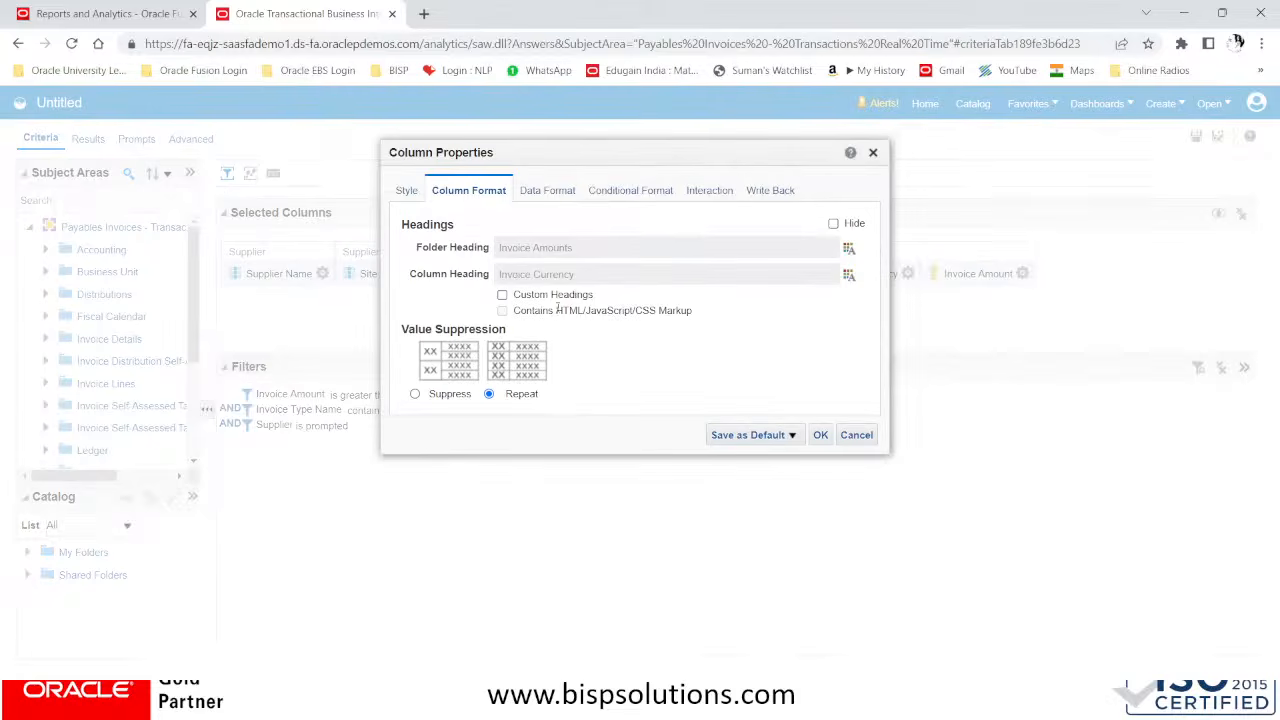
click(502, 295)
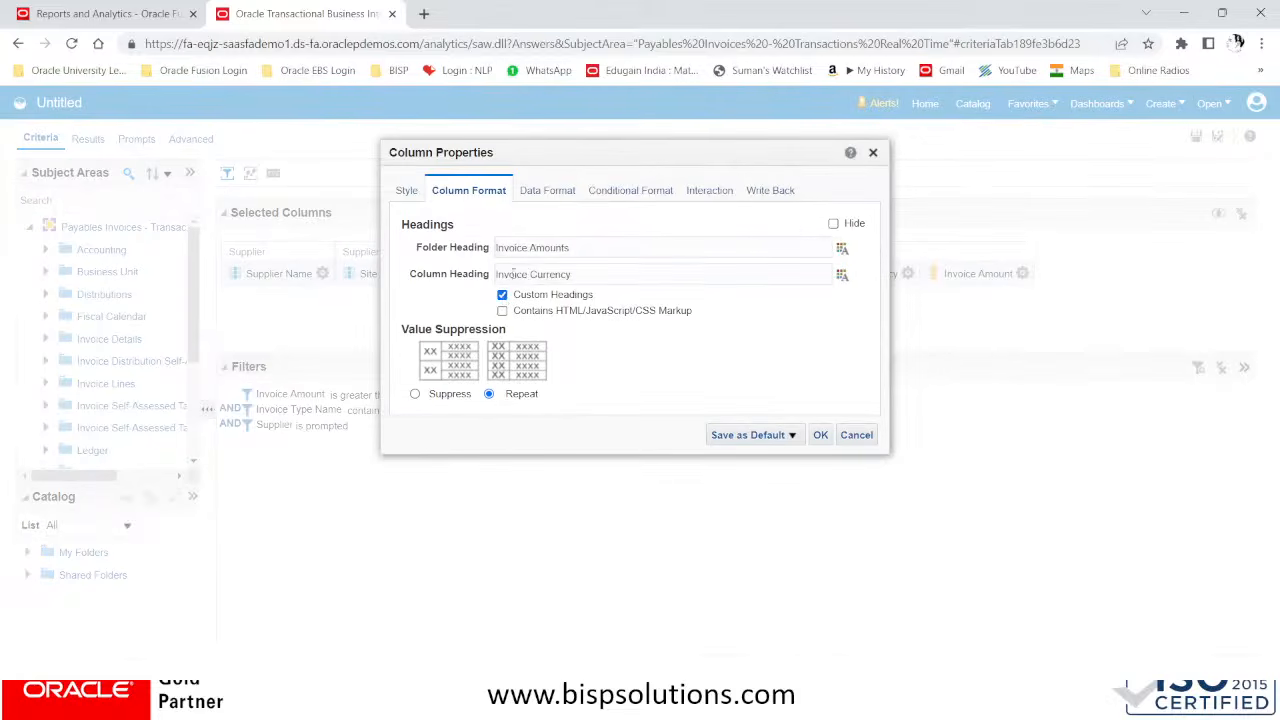
key(Delete)
key(Delete)
key(Delete)
key(Delete)
click(820, 435)
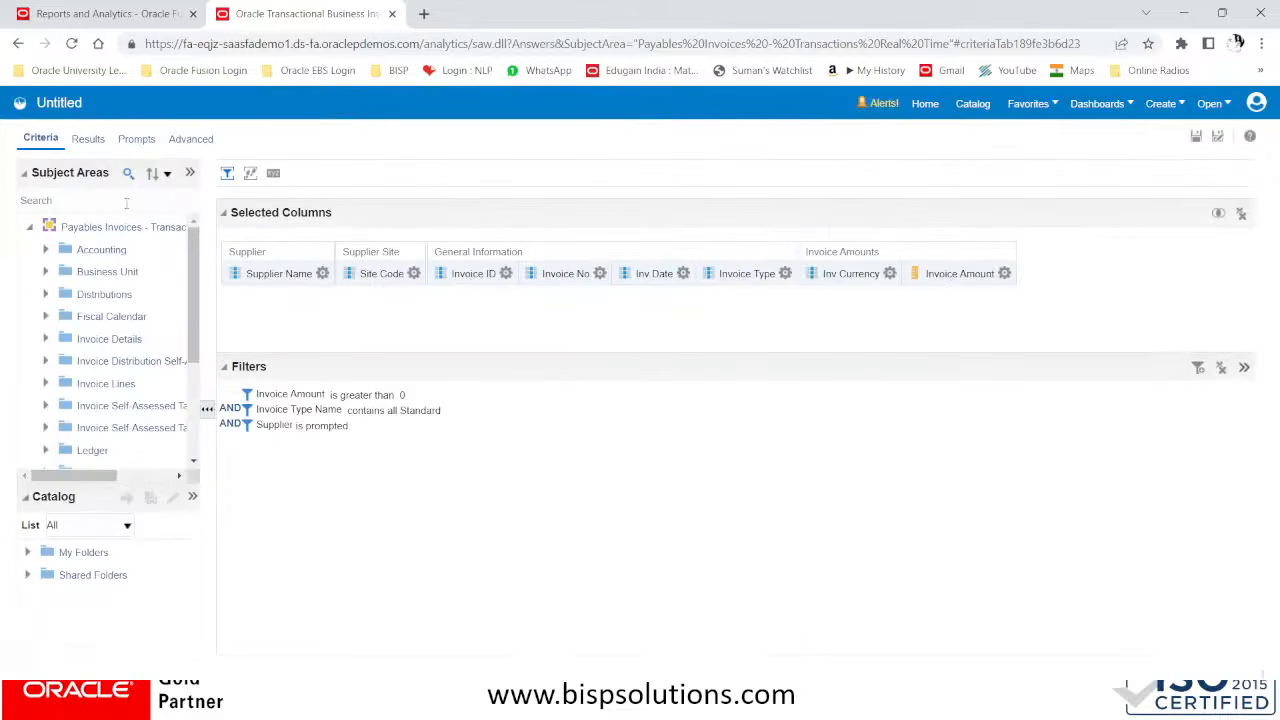
Display the analysis results and review the table's column headings and invoice rows
click(87, 140)
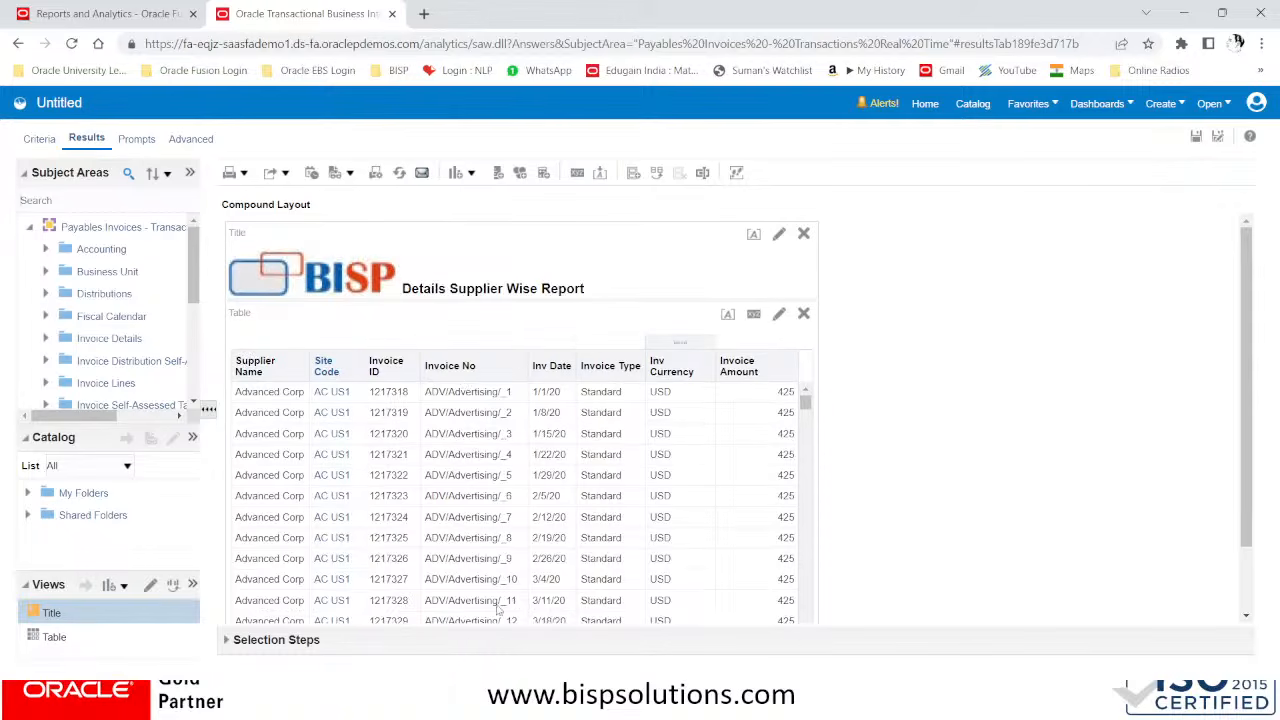
scroll(612, 360, down, 2)
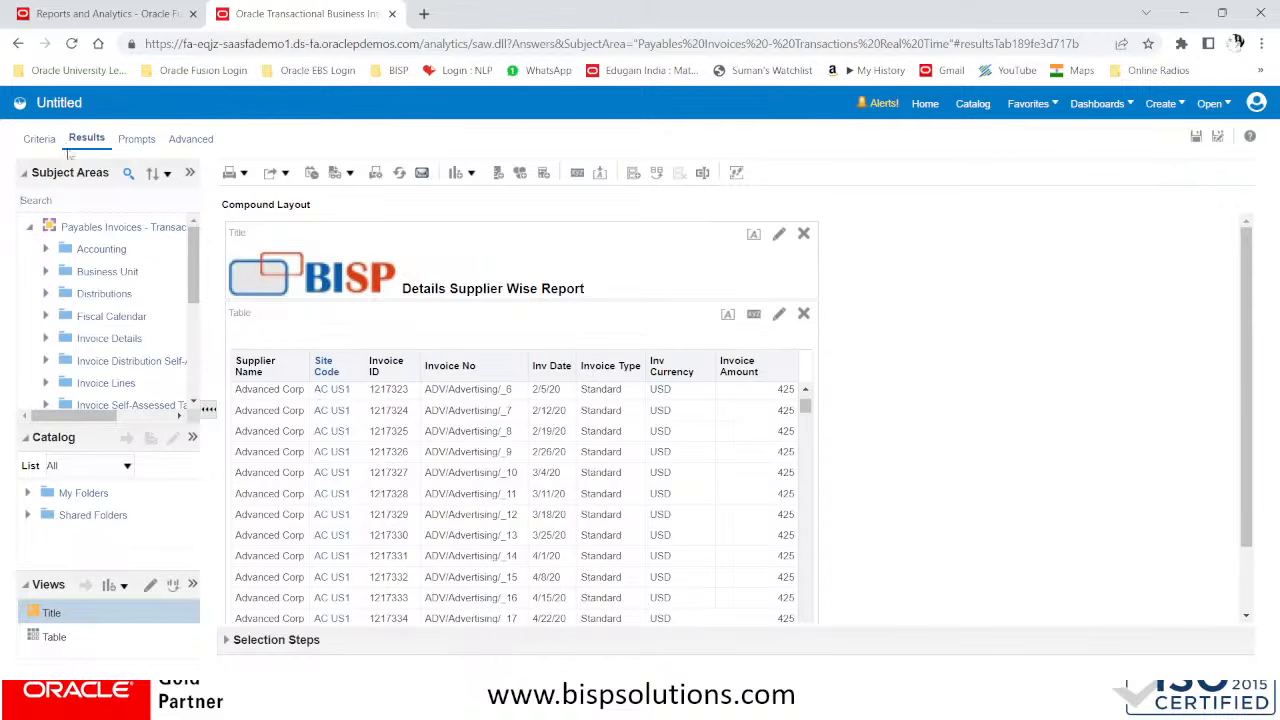
Return to the analysis criteria and set the Invoice No column's value primary interaction to Action Links
click(38, 140)
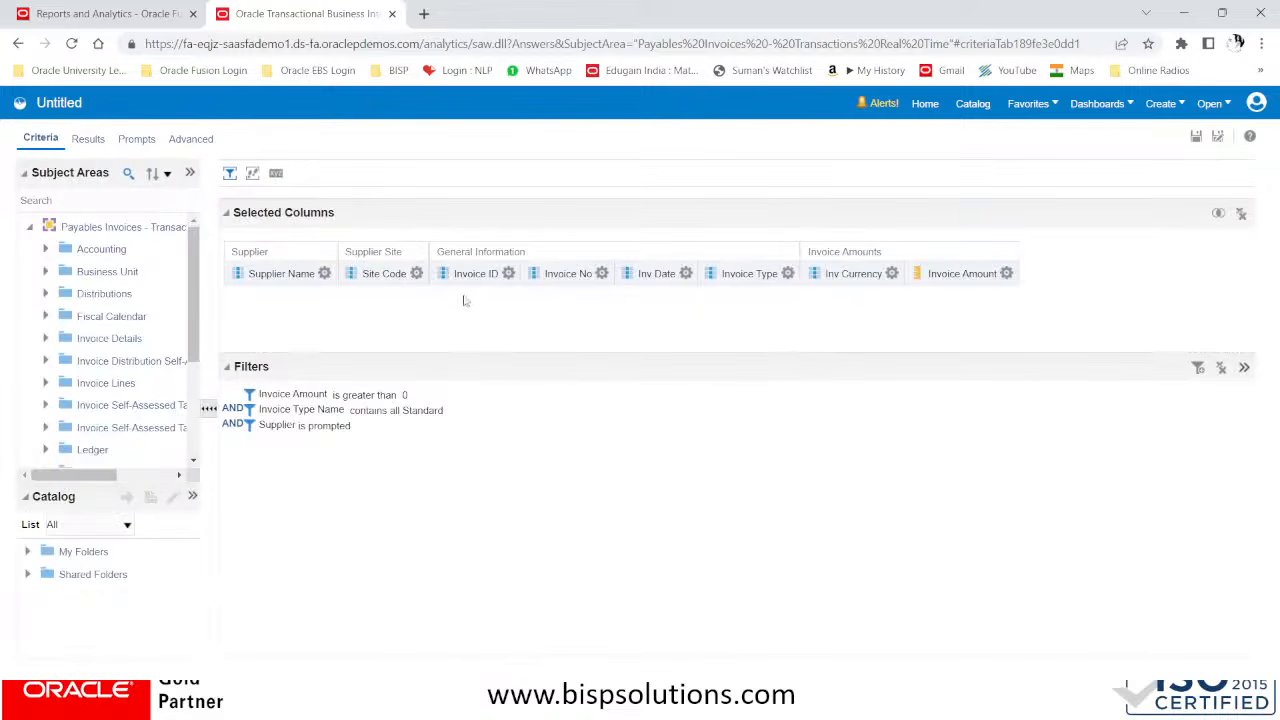
click(603, 275)
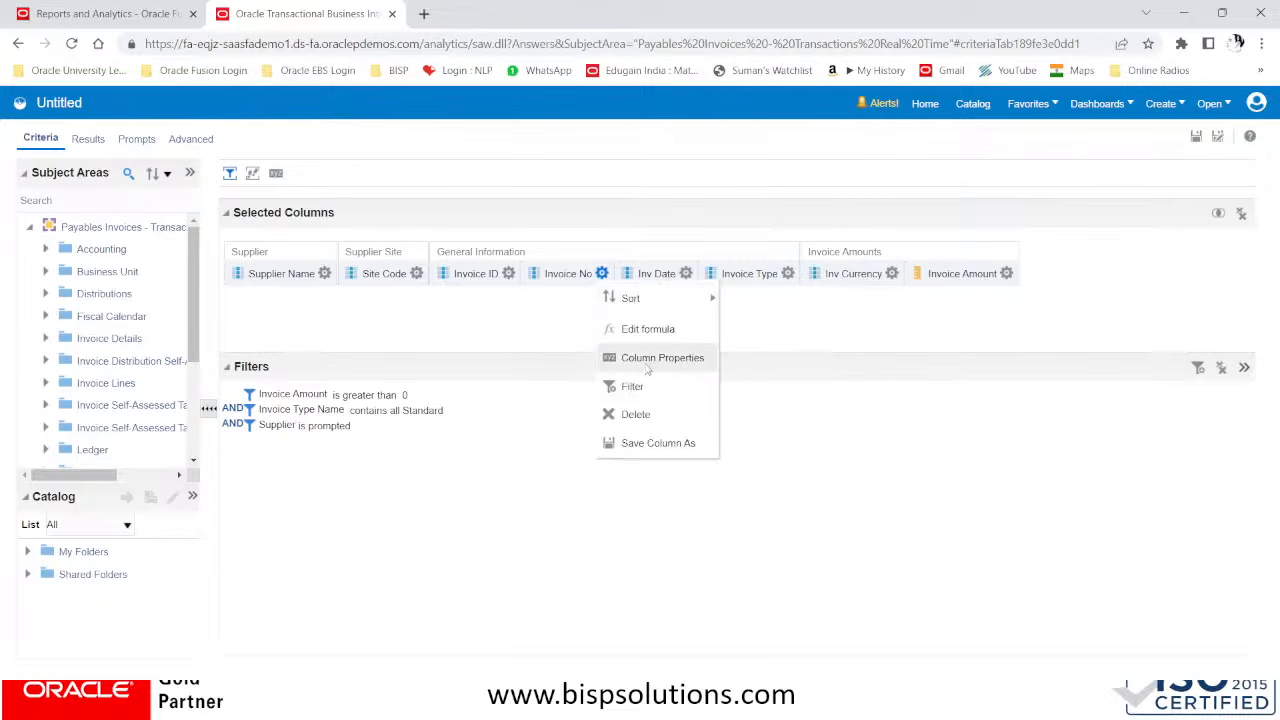
click(648, 362)
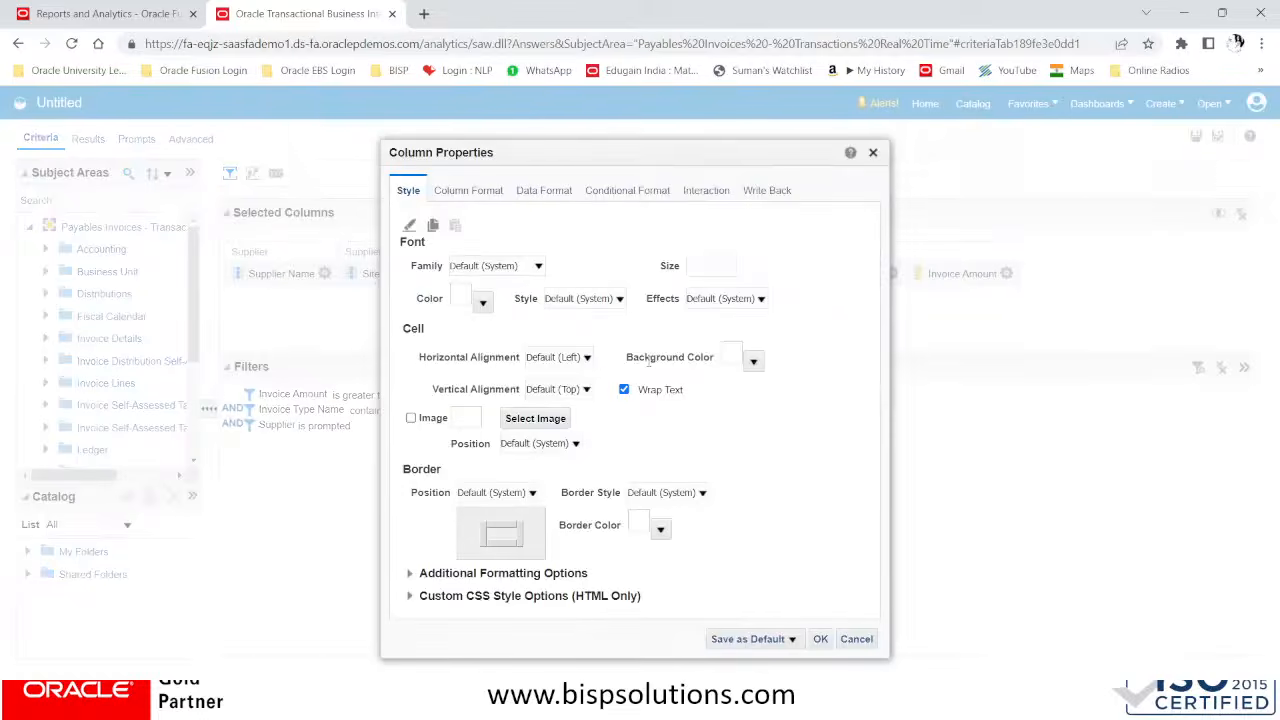
click(700, 195)
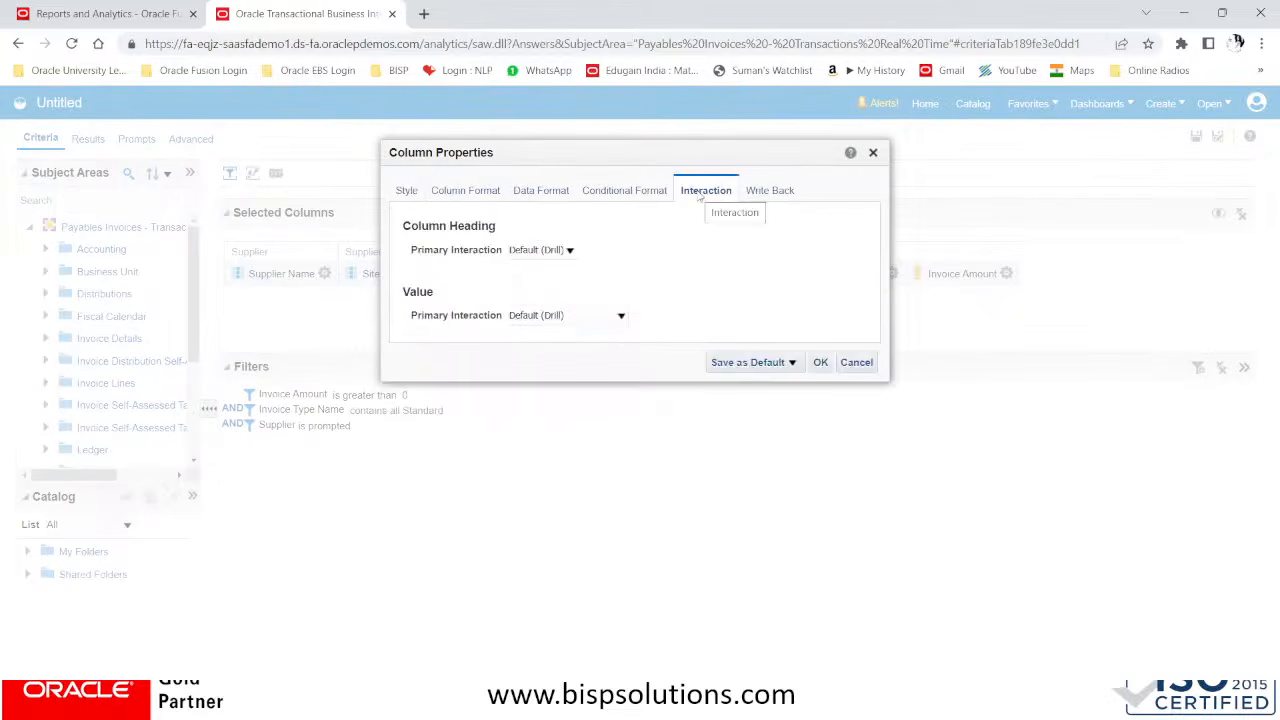
click(592, 318)
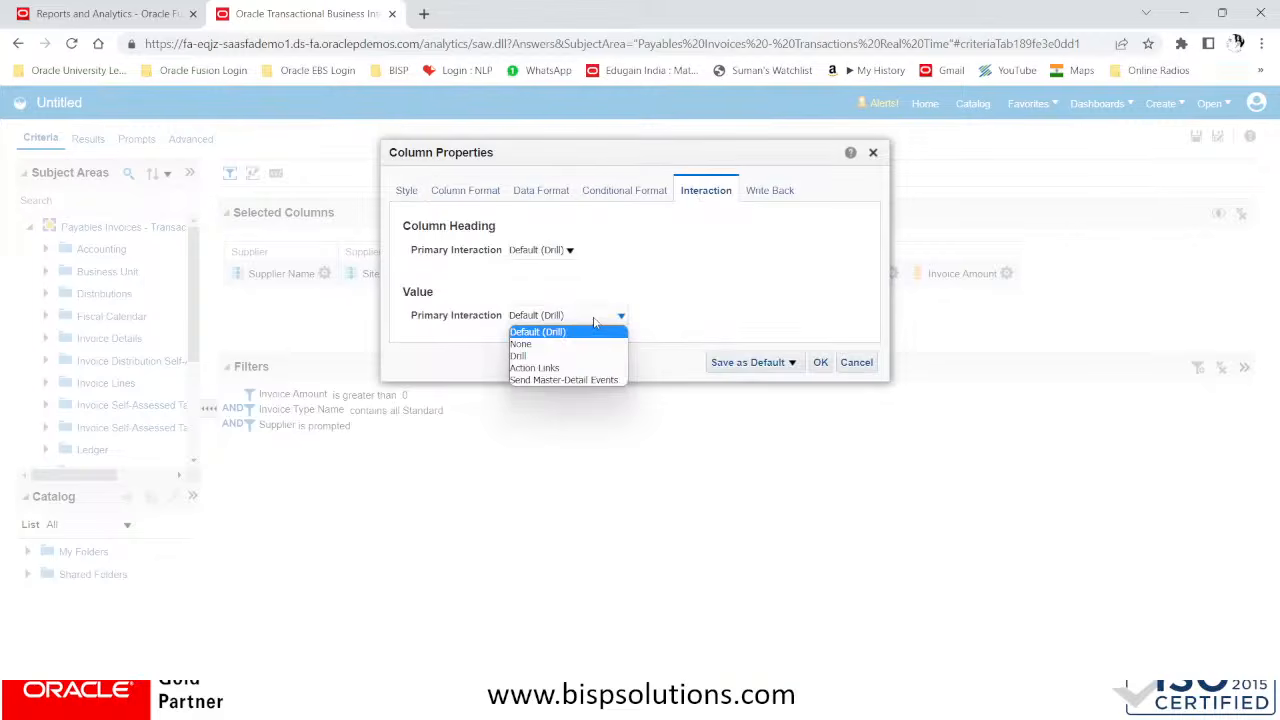
click(574, 368)
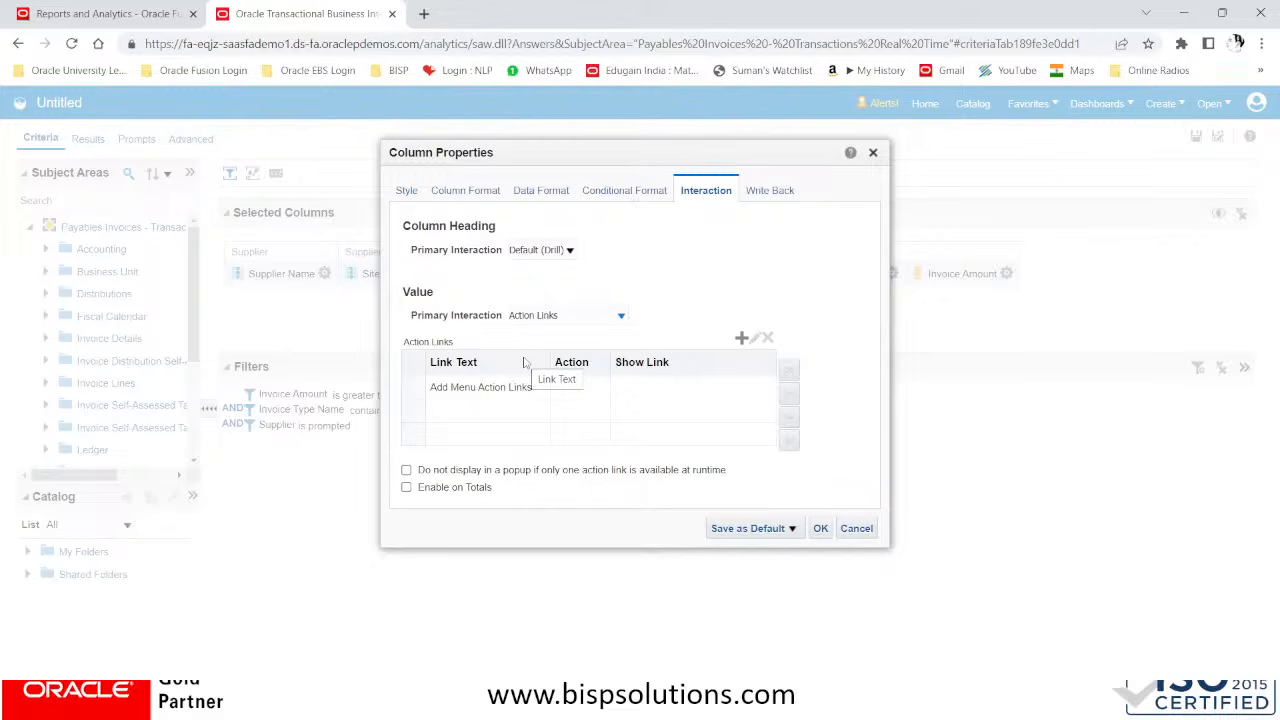
Add an action link to the Invoice No column with the link text Drill Thru Invoice View
click(525, 387)
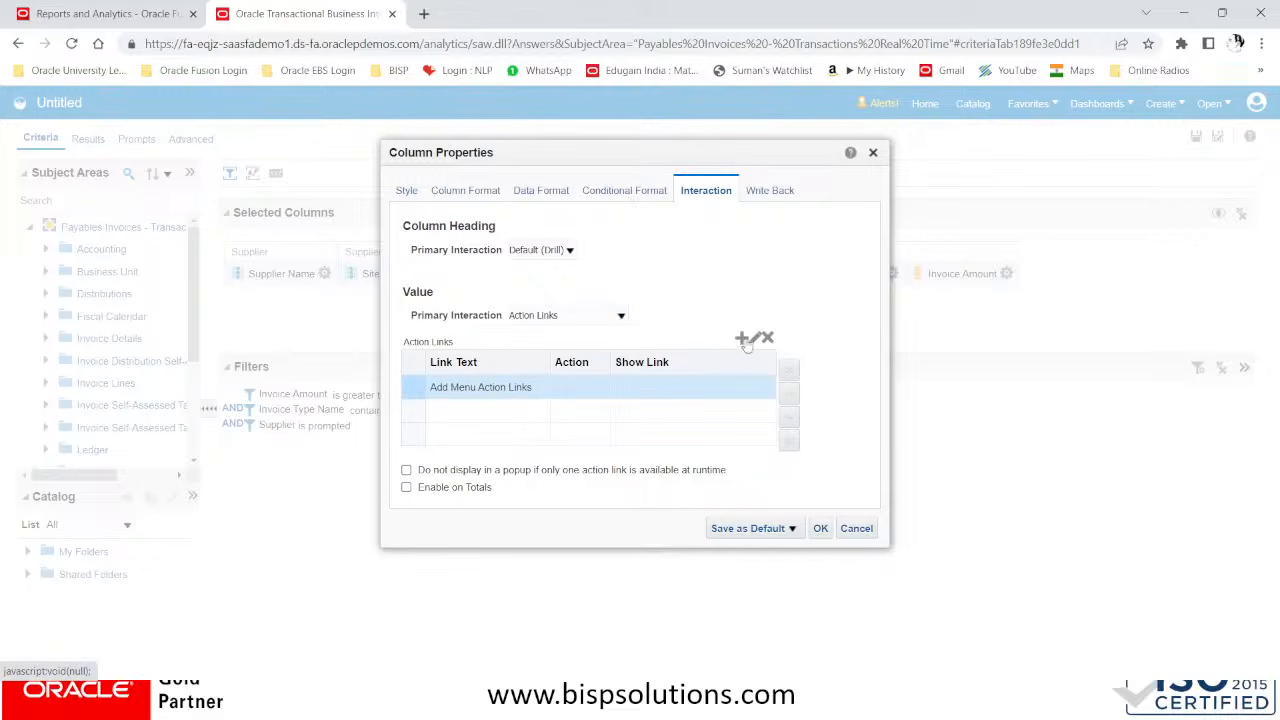
click(745, 340)
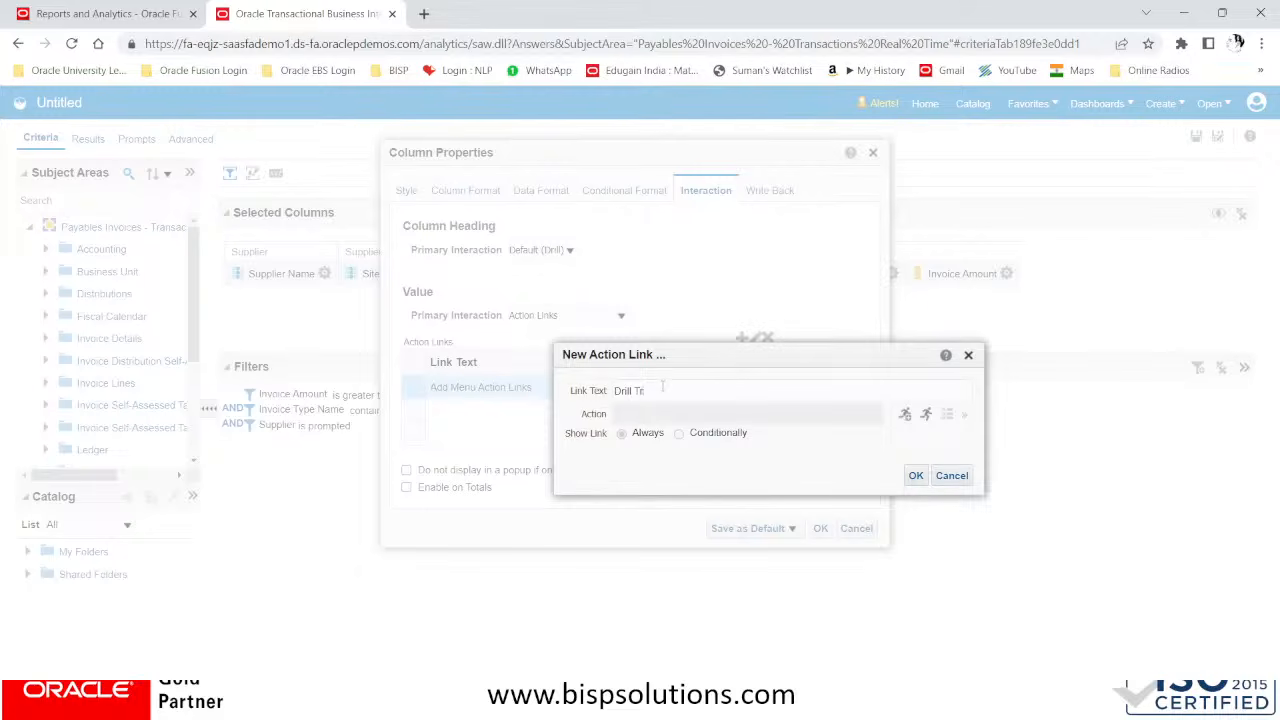
text(Drill Thru Invoice View)
click(906, 415)
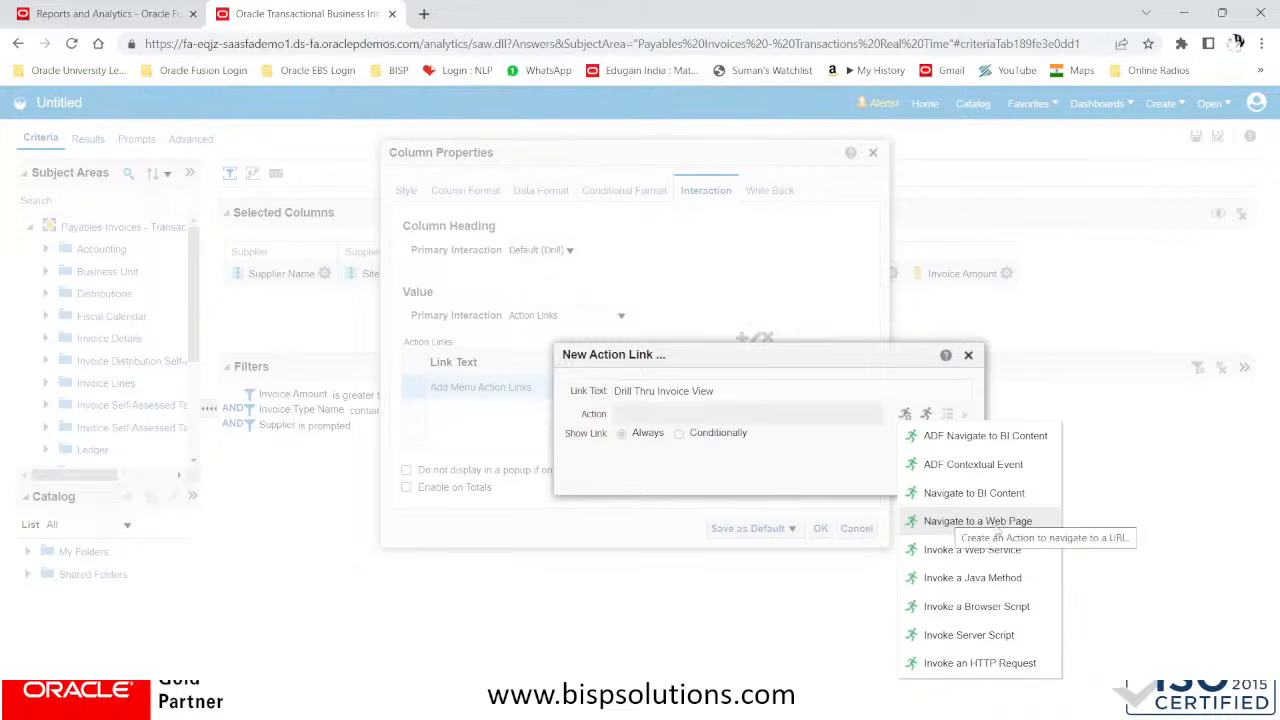
click(1021, 524)
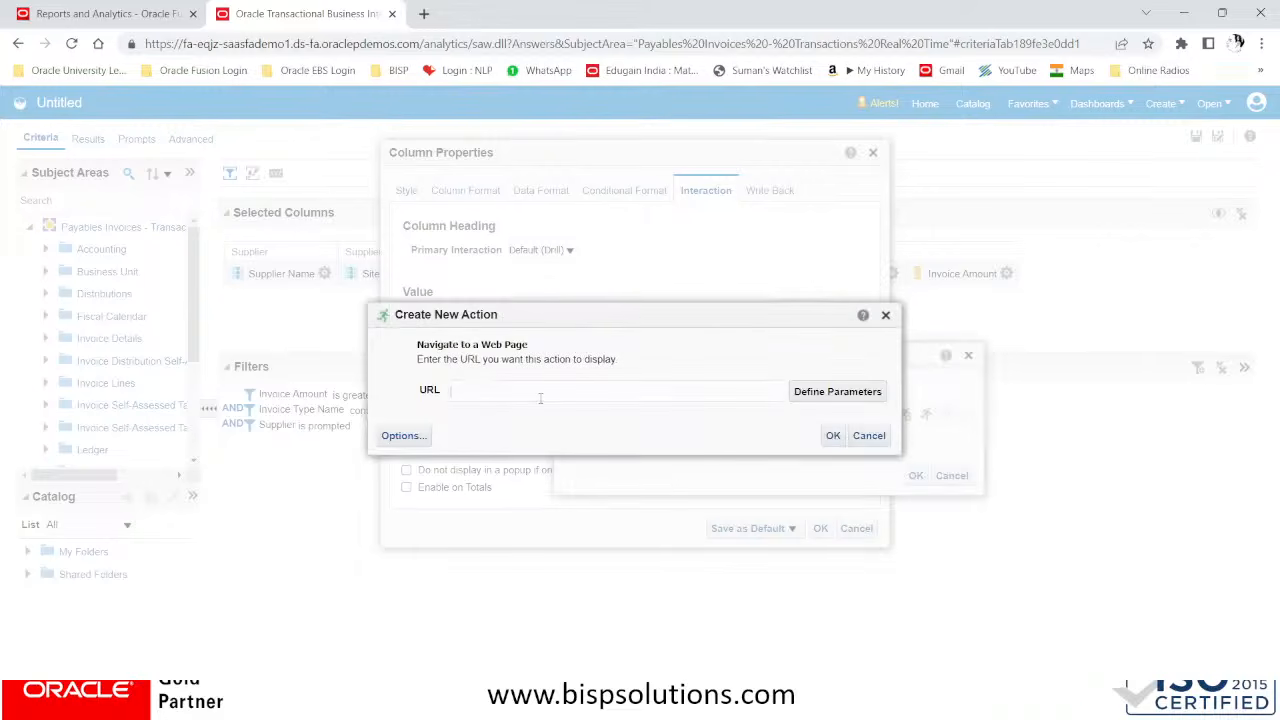
key(super+v)
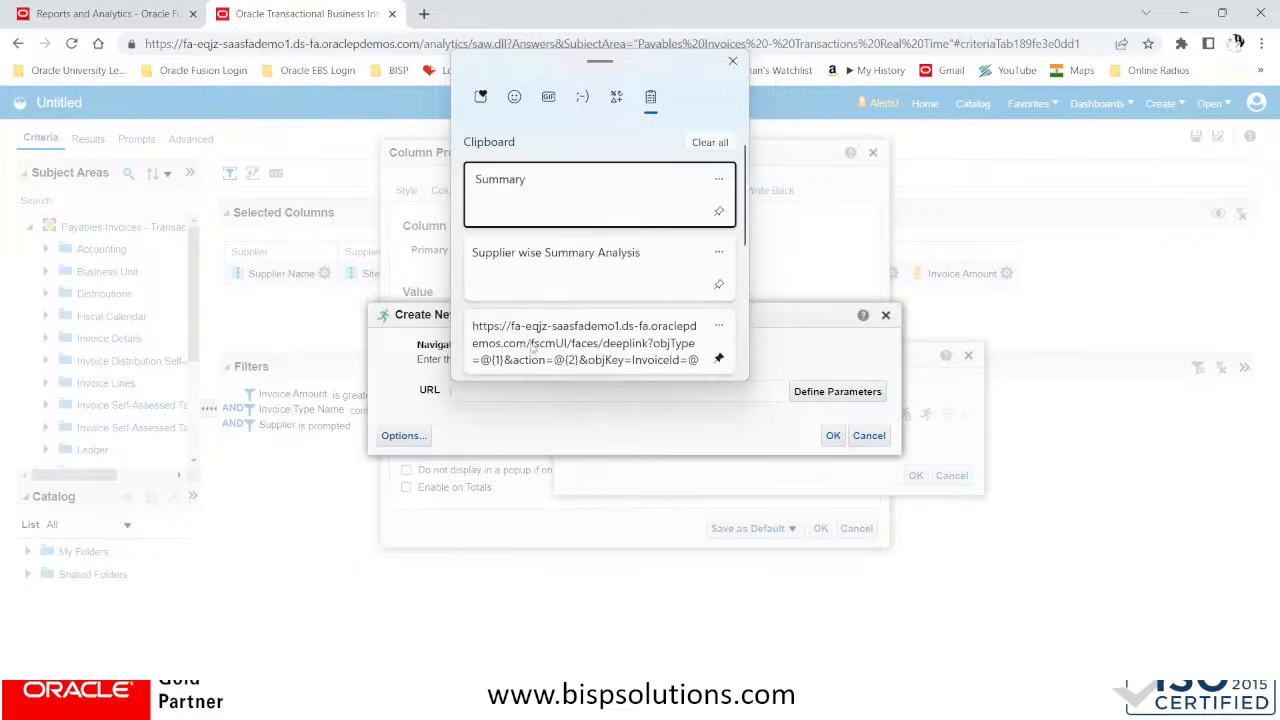
click(585, 333)
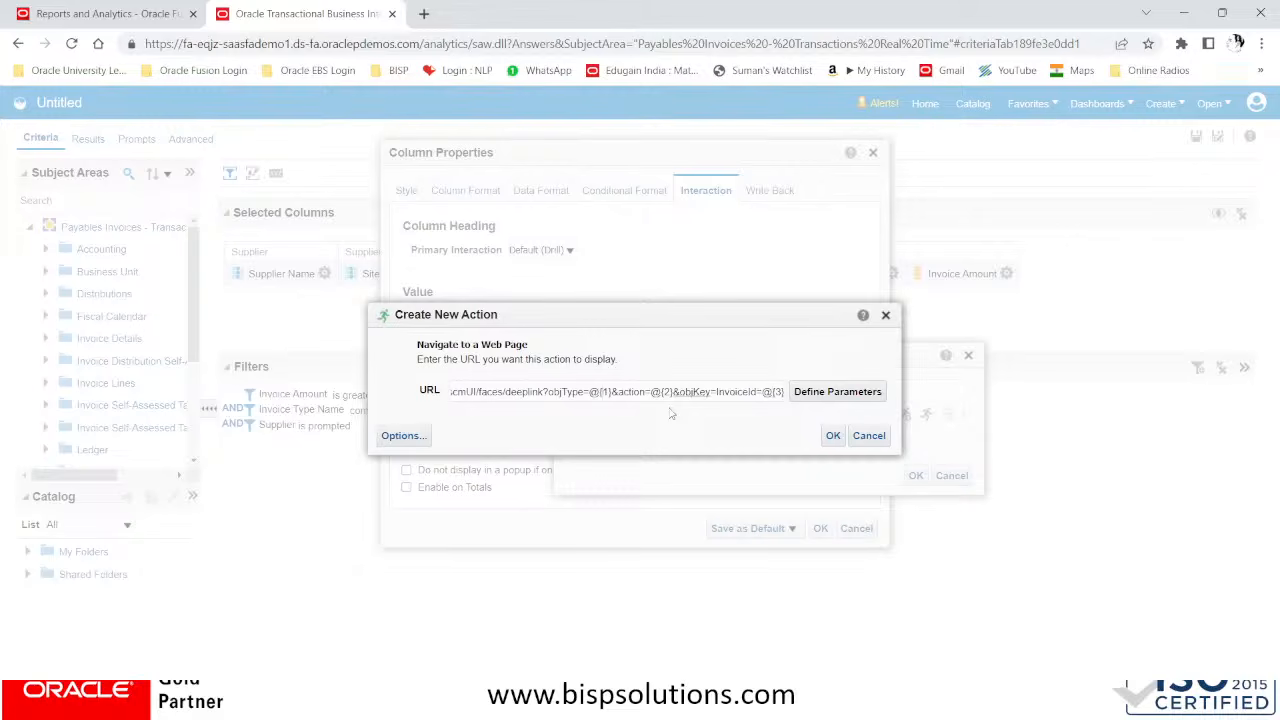
Examine the action URL's host name and its deep link path with the parameter tokens
key(Left)
key(Left)
key(Left)
key(Left)
key(Left)
key(Left)
key(Left)
key(Left)
key(Left)
key(Left)
key(Left)
key(Left)
key(Left)
key(Left)
key(Left)
key(Left)
key(Left)
key(Left)
key(Left)
key(Left)
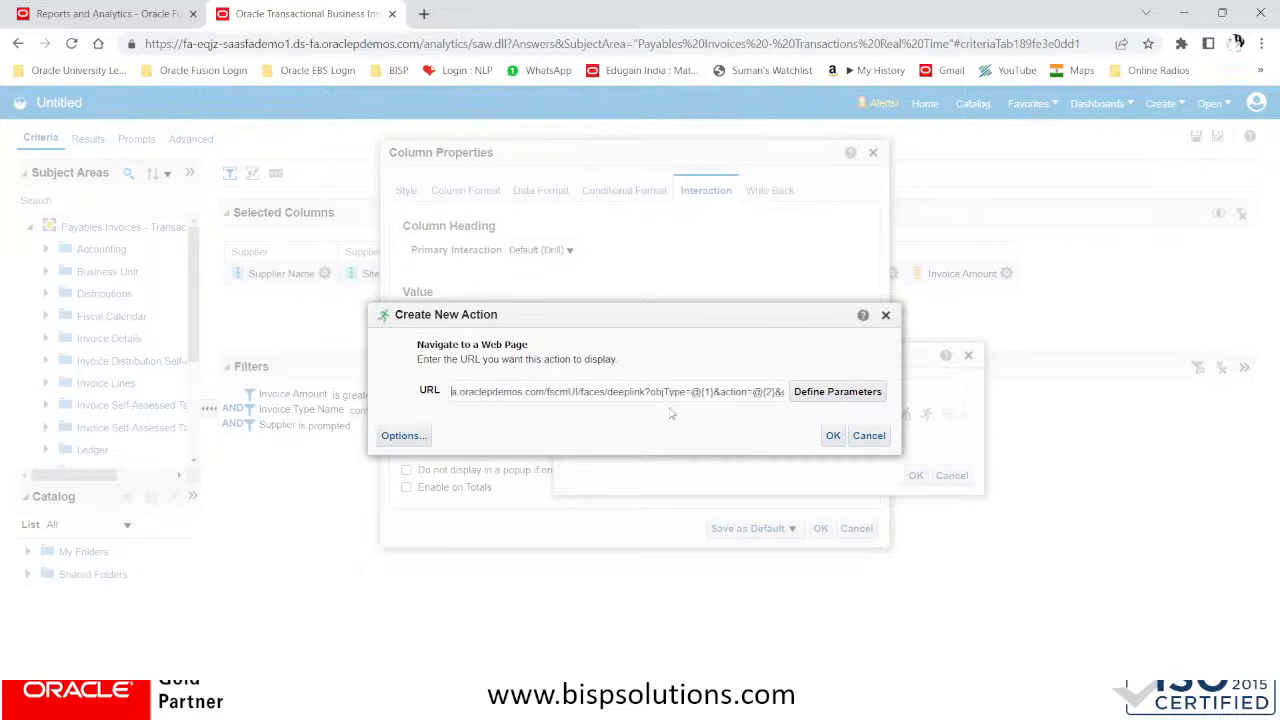
key(Left)
key(Left)
key(Left)
key(Left)
key(Left)
key(Left)
key(Left)
key(Left)
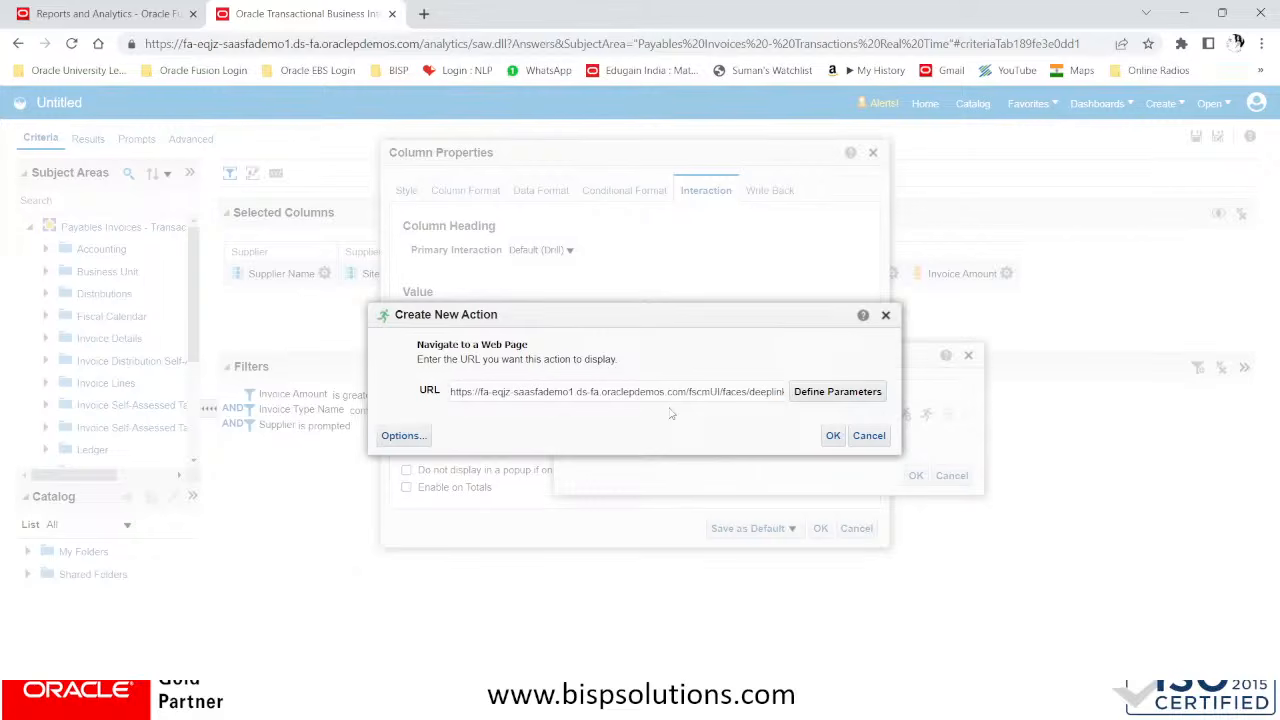
key(shift+Right)
key(shift+Right)
key(shift+Right)
key(shift+Right)
key(shift+Right)
key(shift+Right)
key(shift+Right)
key(shift+Right)
key(shift+Right)
key(shift+Right)
key(shift+Right)
key(shift+Right)
key(shift+Right)
key(shift+Right)
key(shift+Right)
key(shift+Right)
key(shift+Right)
key(shift+Right)
key(shift+Right)
key(shift+Right)
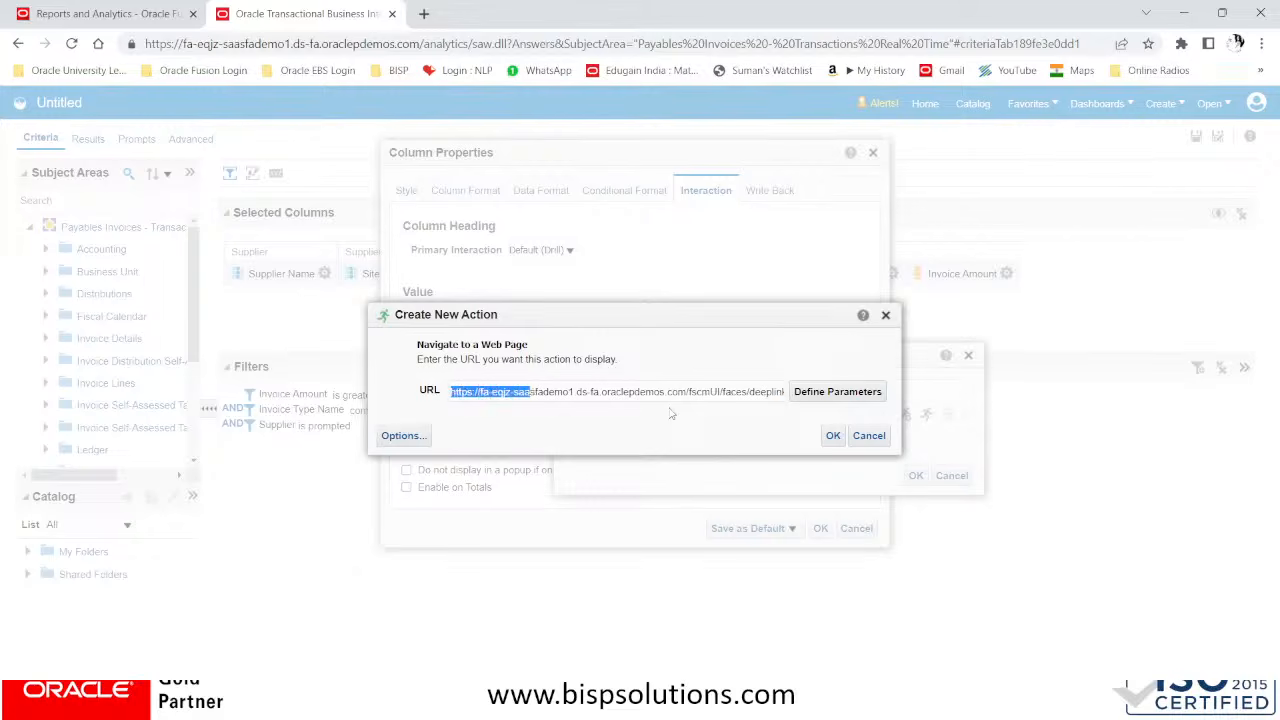
key(shift+Right)
key(shift+Right)
key(shift+Right)
key(shift+Right)
key(shift+Right)
key(shift+Right)
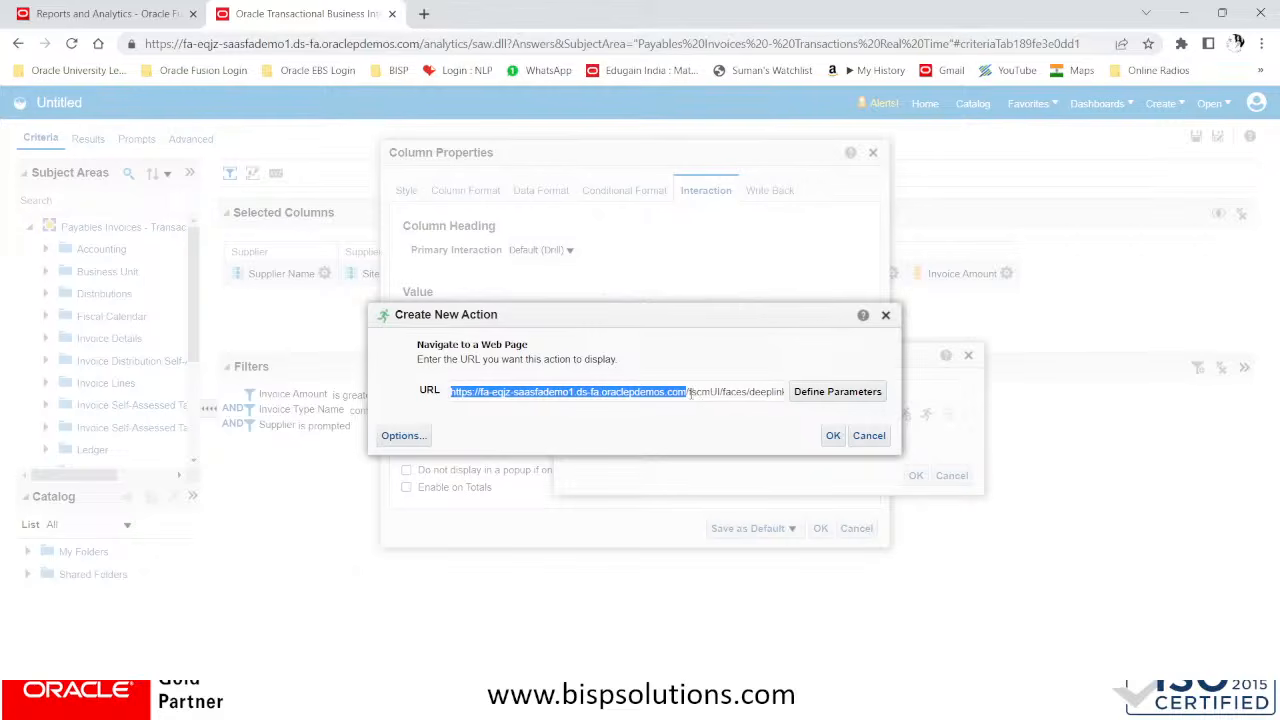
drag(688, 393, 810, 406)
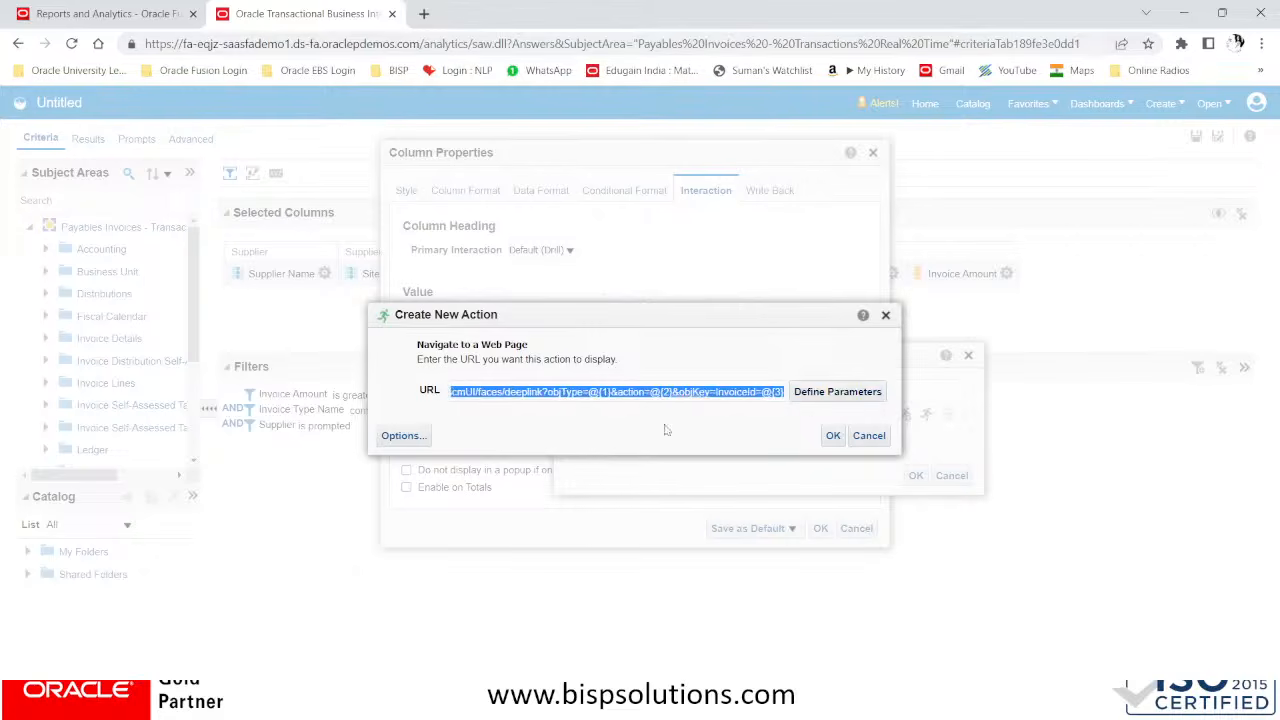
Set the web page action to open in a new window and add parameter 1 to its parameter definitions
click(833, 393)
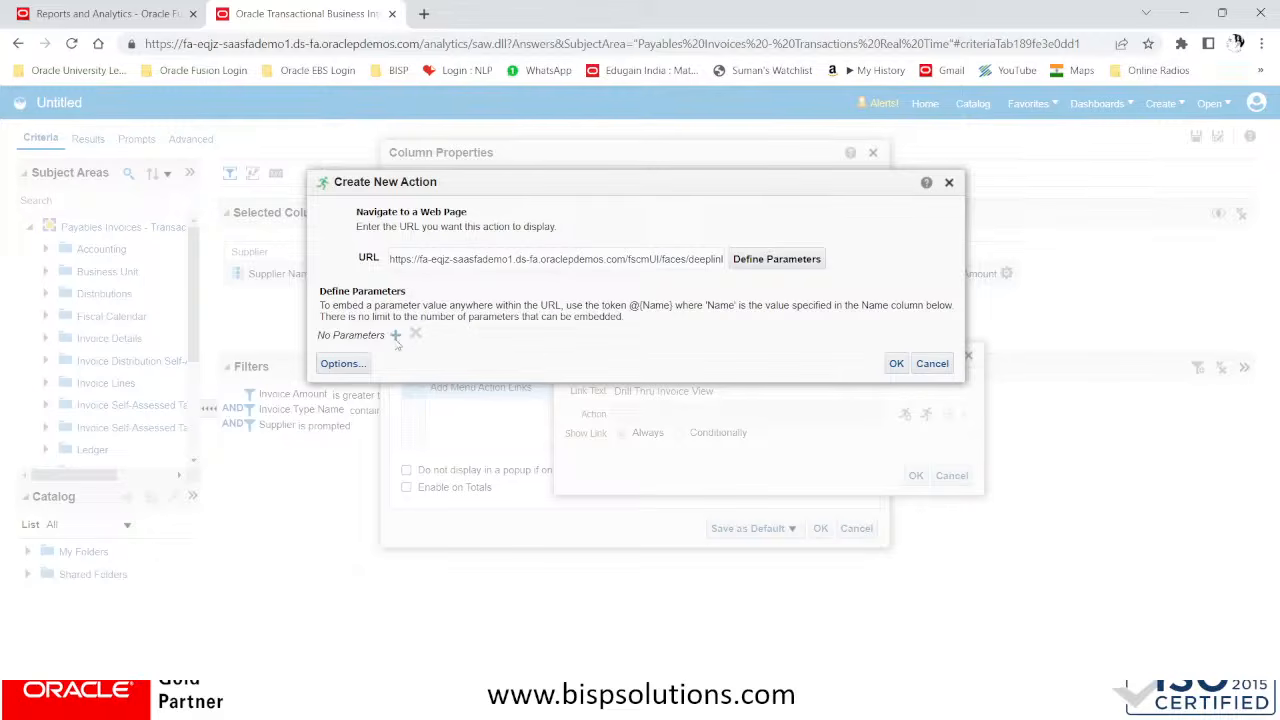
click(352, 365)
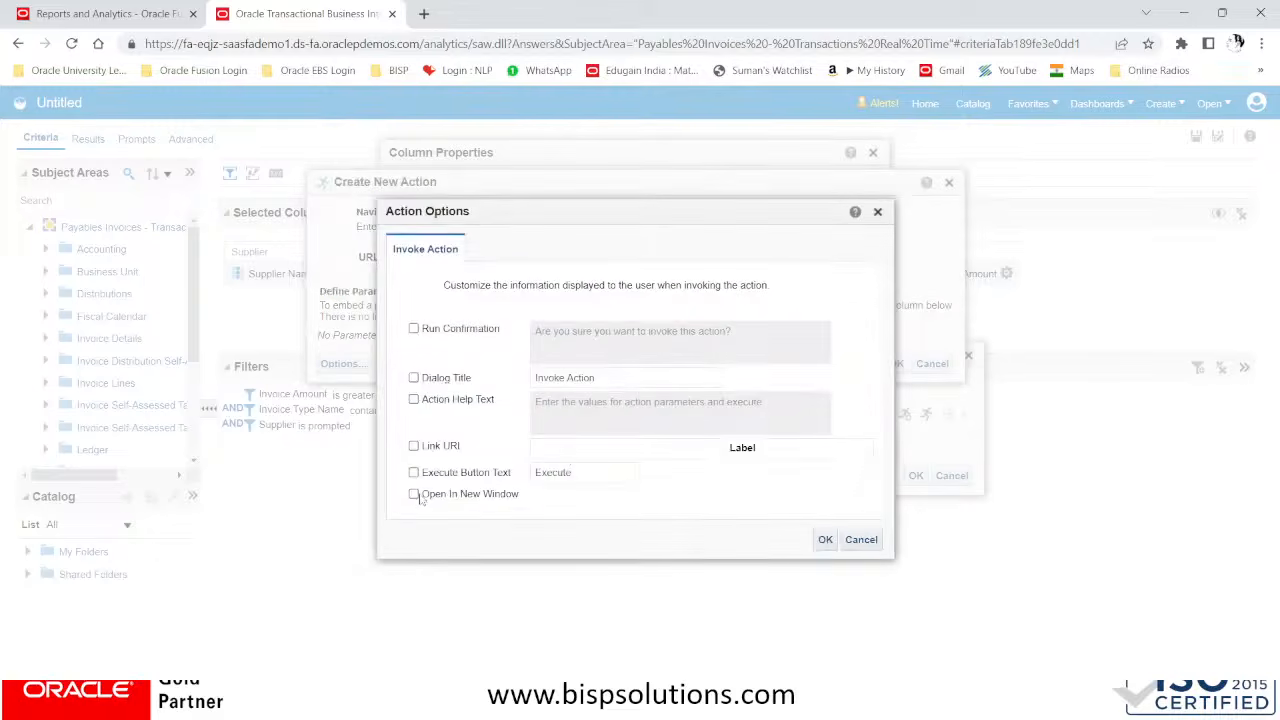
click(413, 494)
click(823, 540)
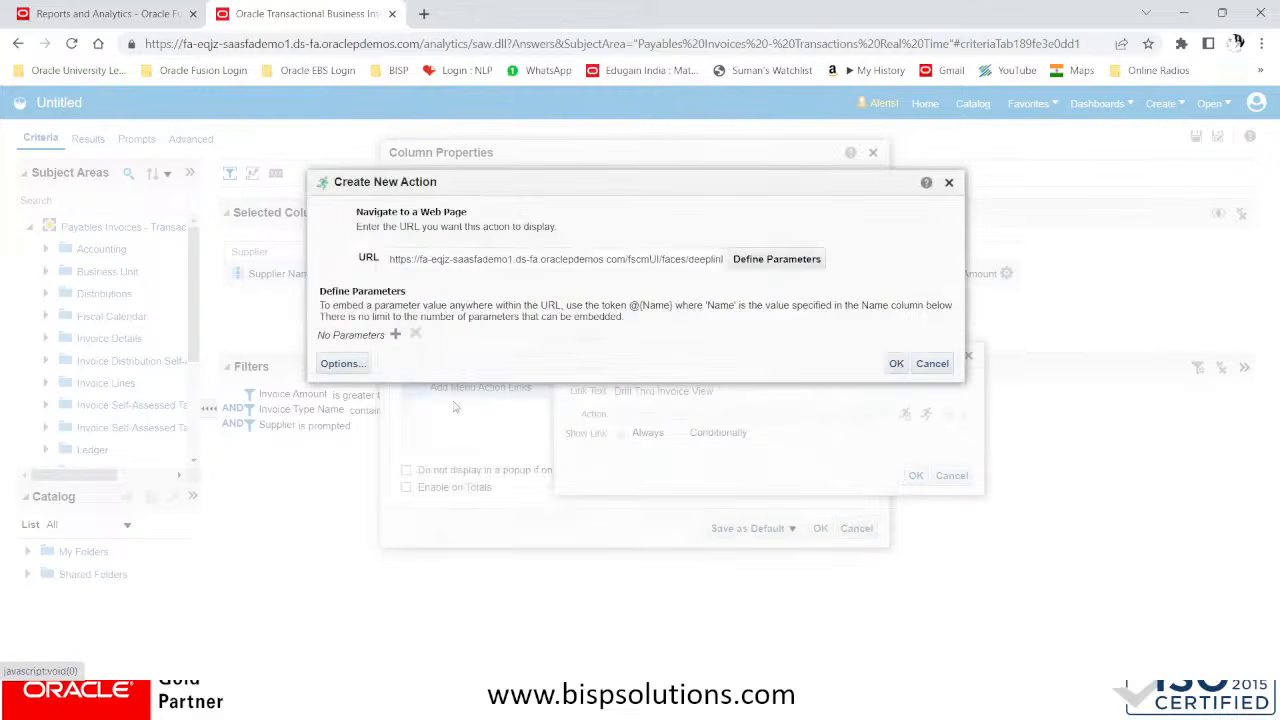
click(395, 334)
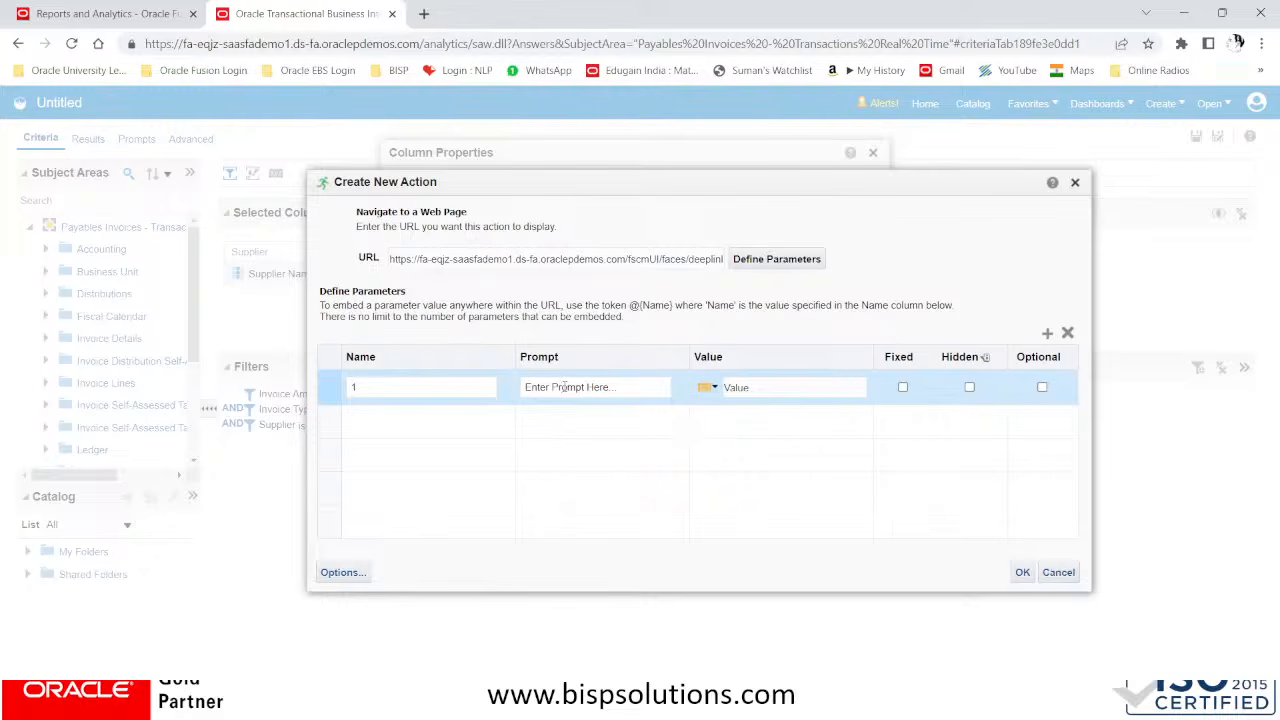
click(779, 387)
Switch to the drill-down documentation PDF and look back through its action link instructions for the invoice section
key(alt+Tab)
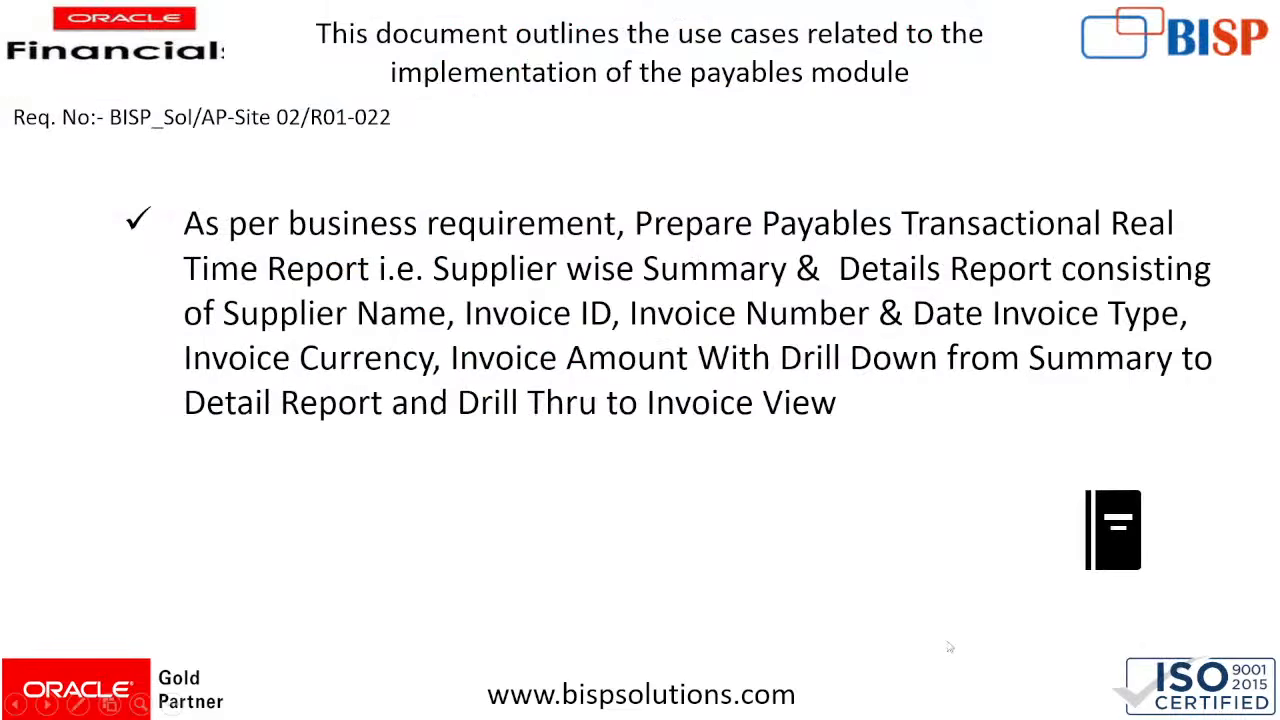
click(1099, 527)
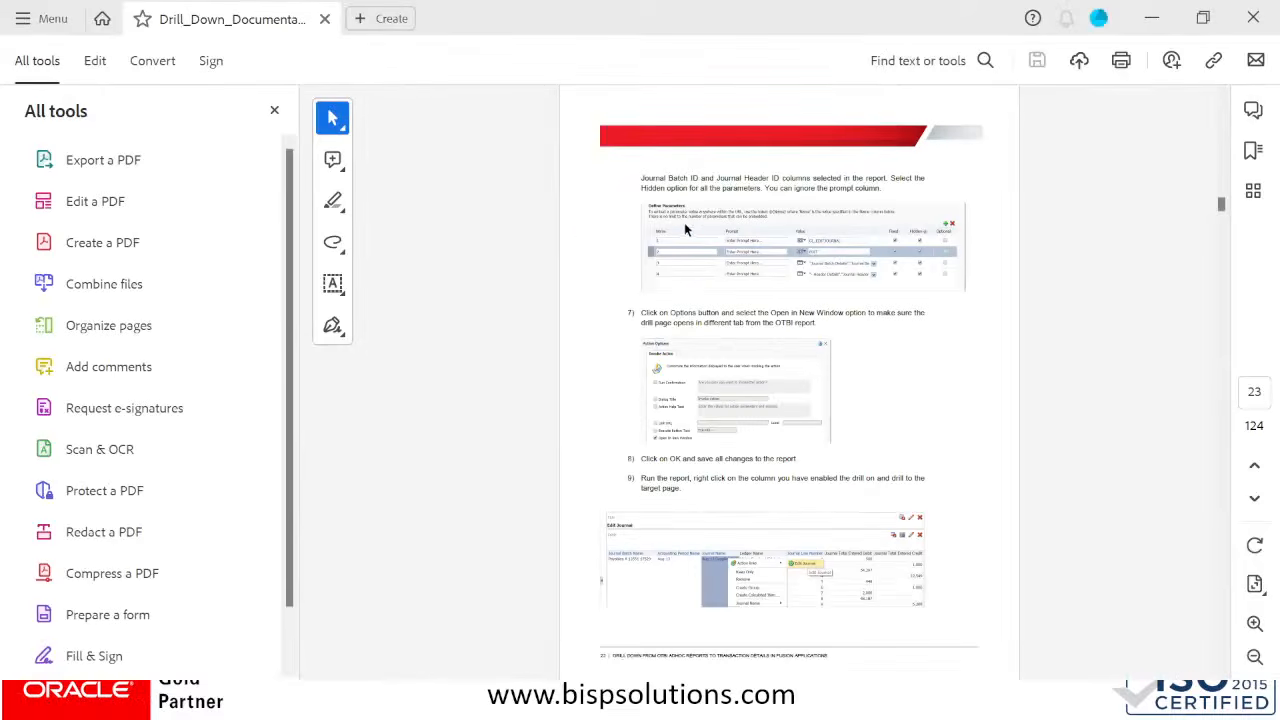
click(272, 112)
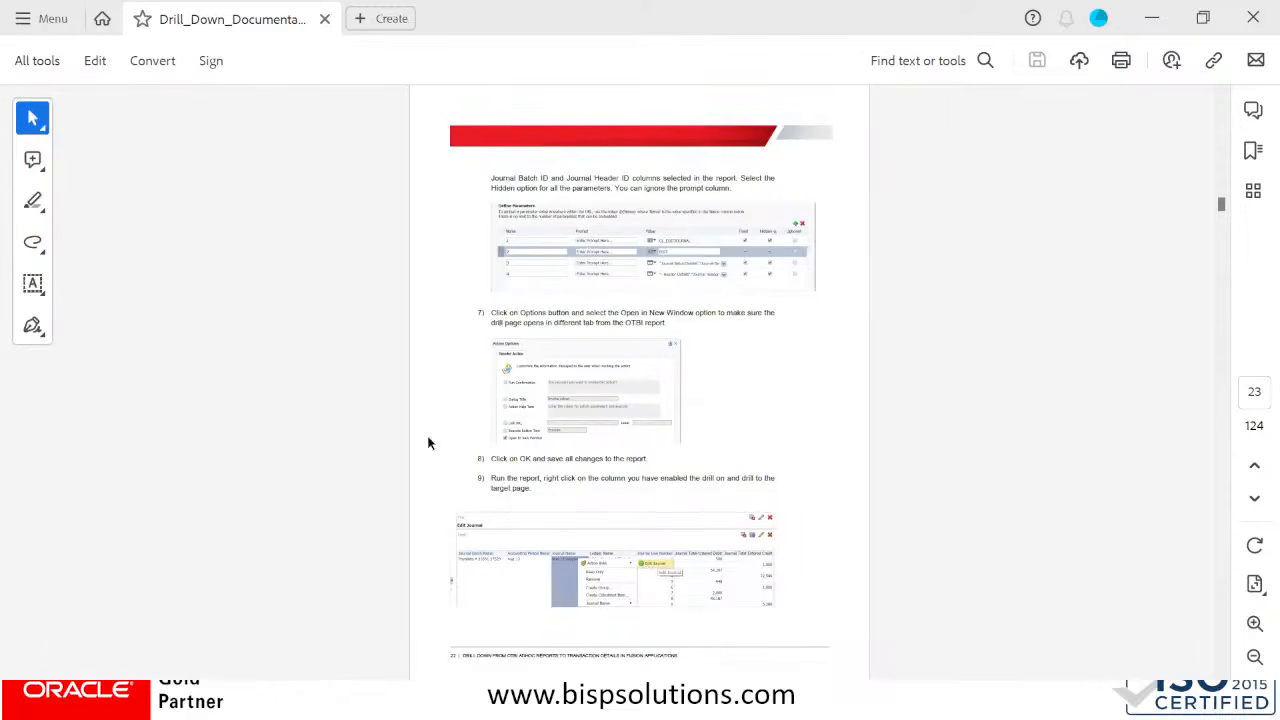
click(1255, 624)
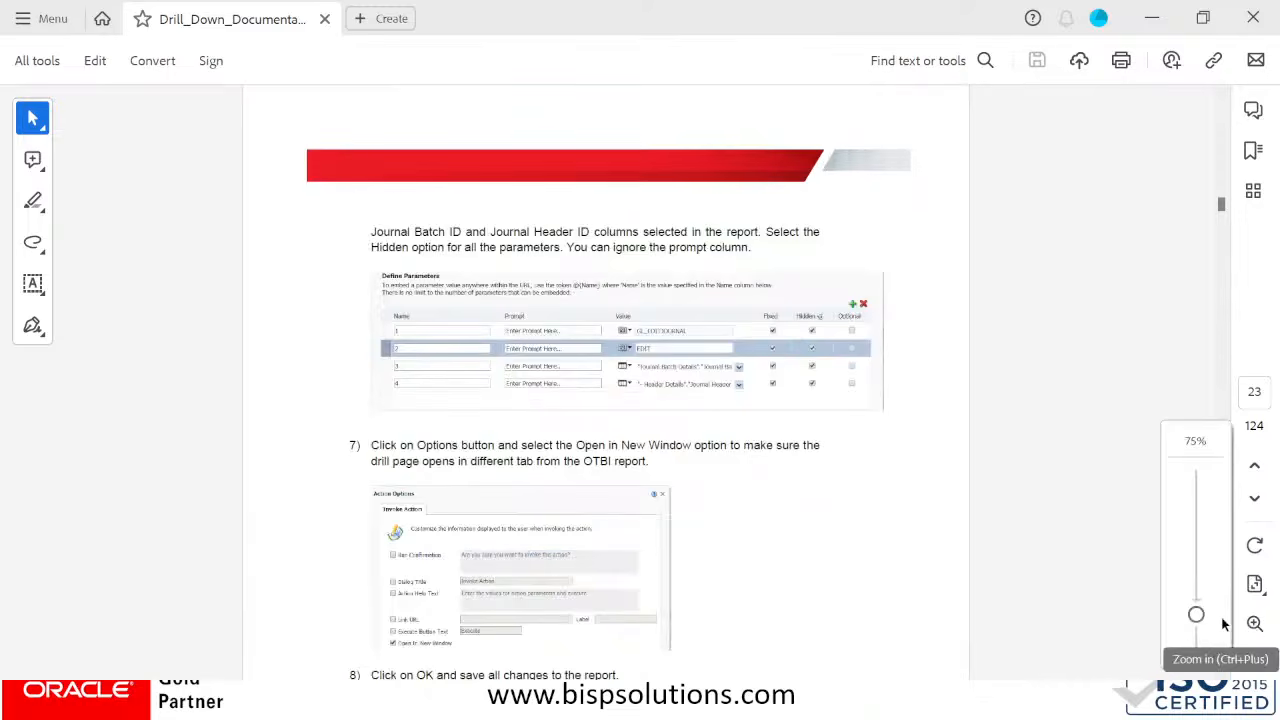
scroll(740, 486, up, 10)
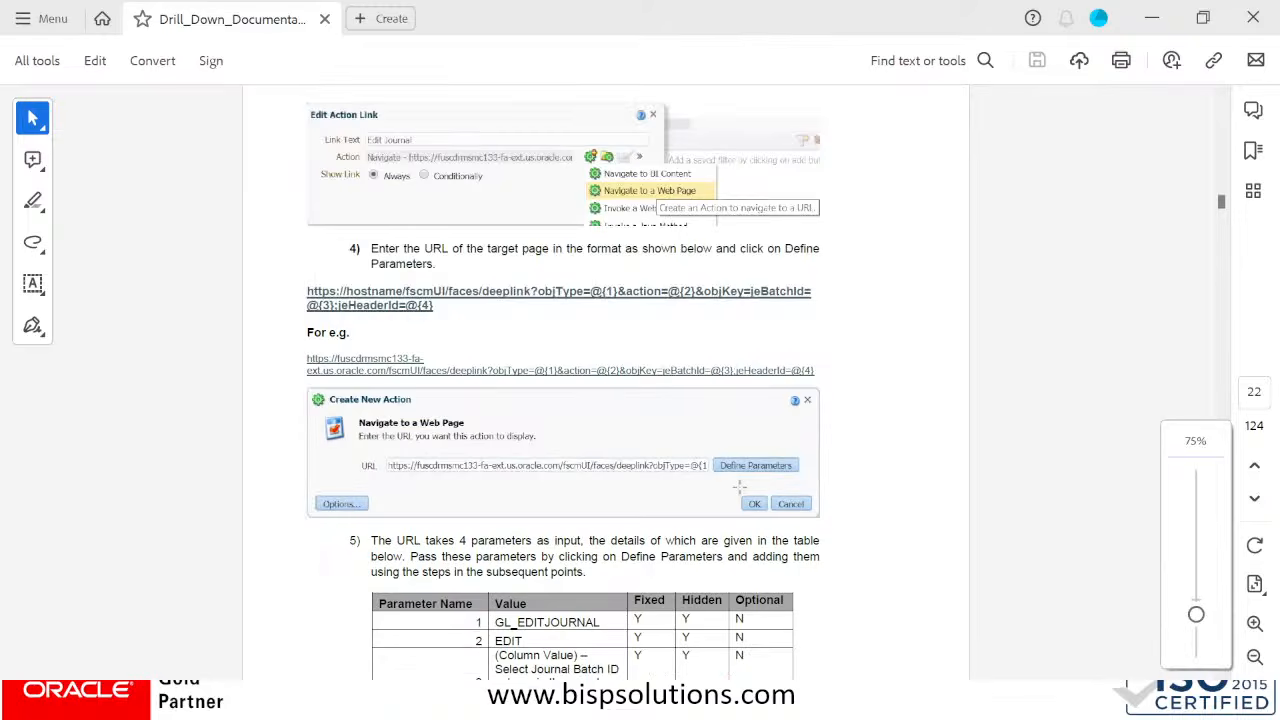
scroll(740, 486, up, 15)
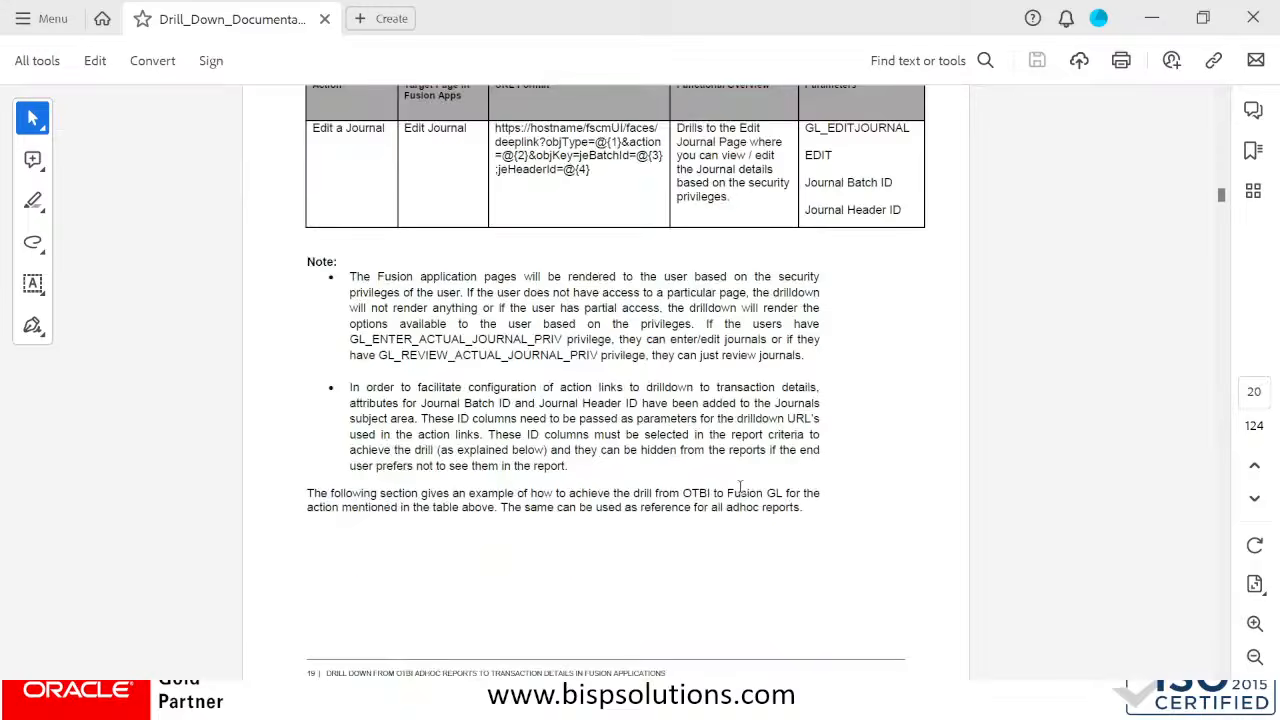
scroll(740, 487, up, 15)
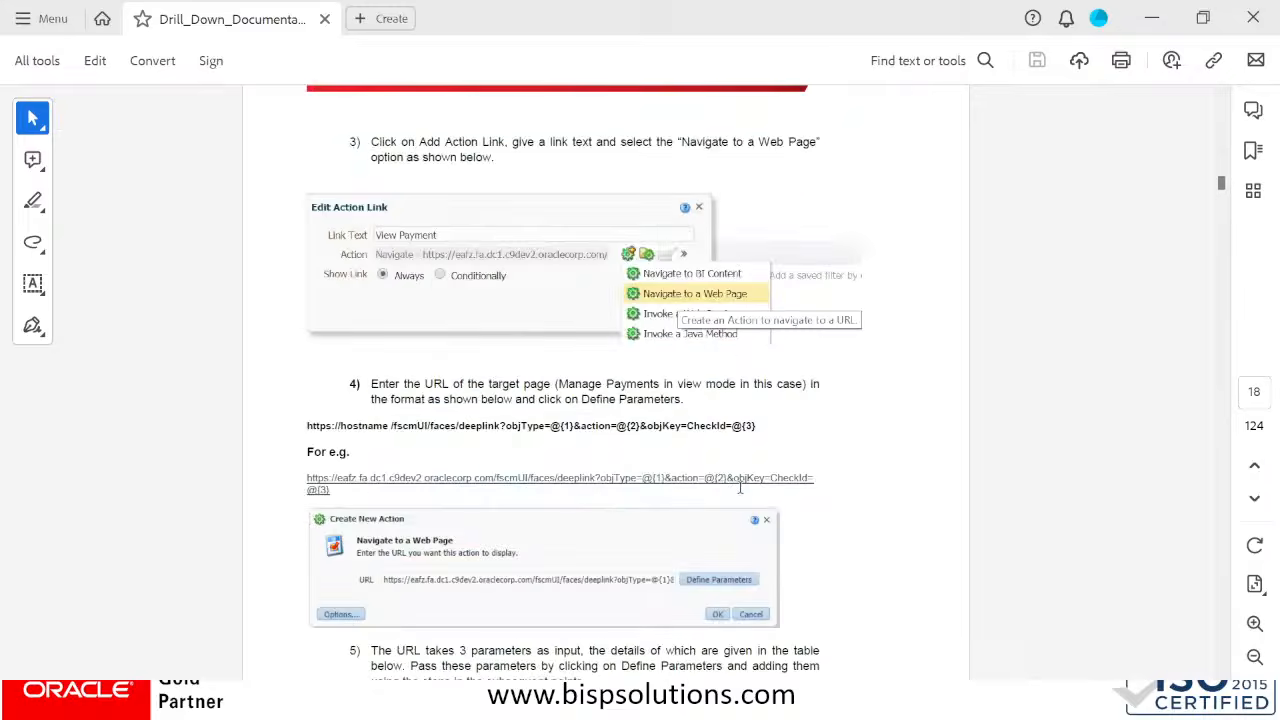
scroll(740, 487, up, 15)
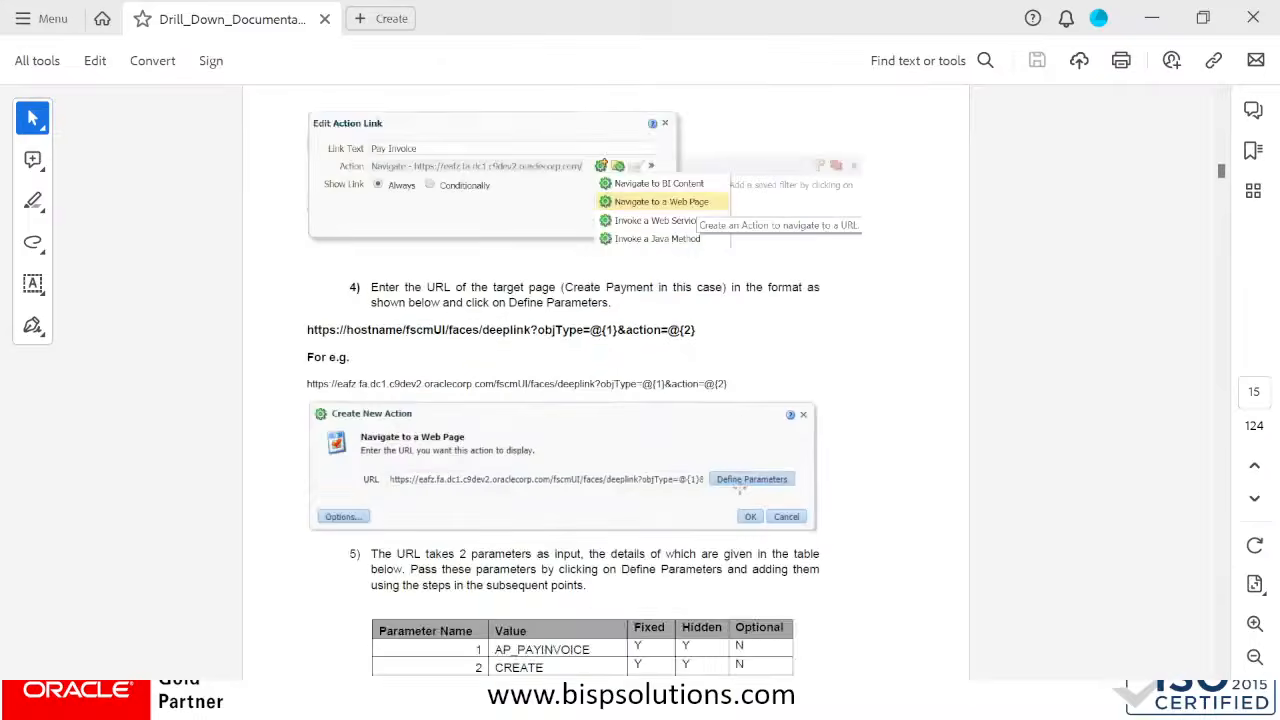
scroll(740, 487, up, 5)
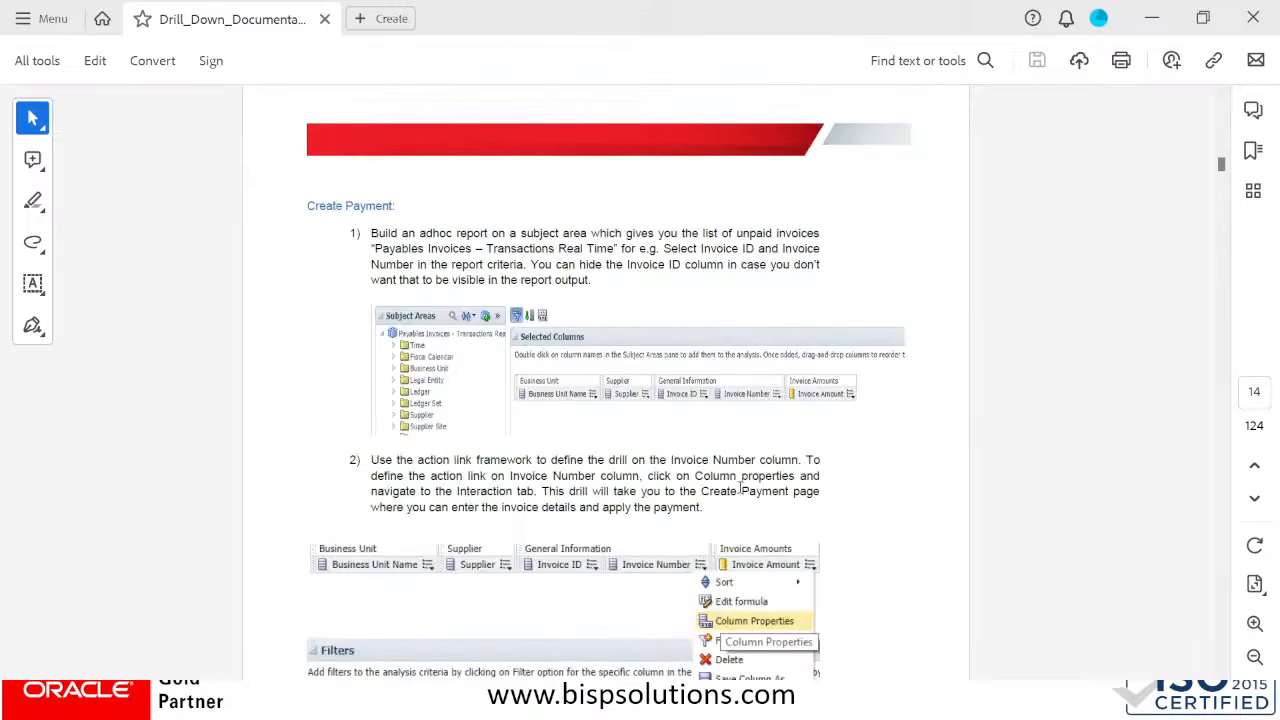
Go to the table of contents on page 2 and review the View Invoice Details section and the preceding drill-down URL table
click(1256, 393)
text(2)
key(Return)
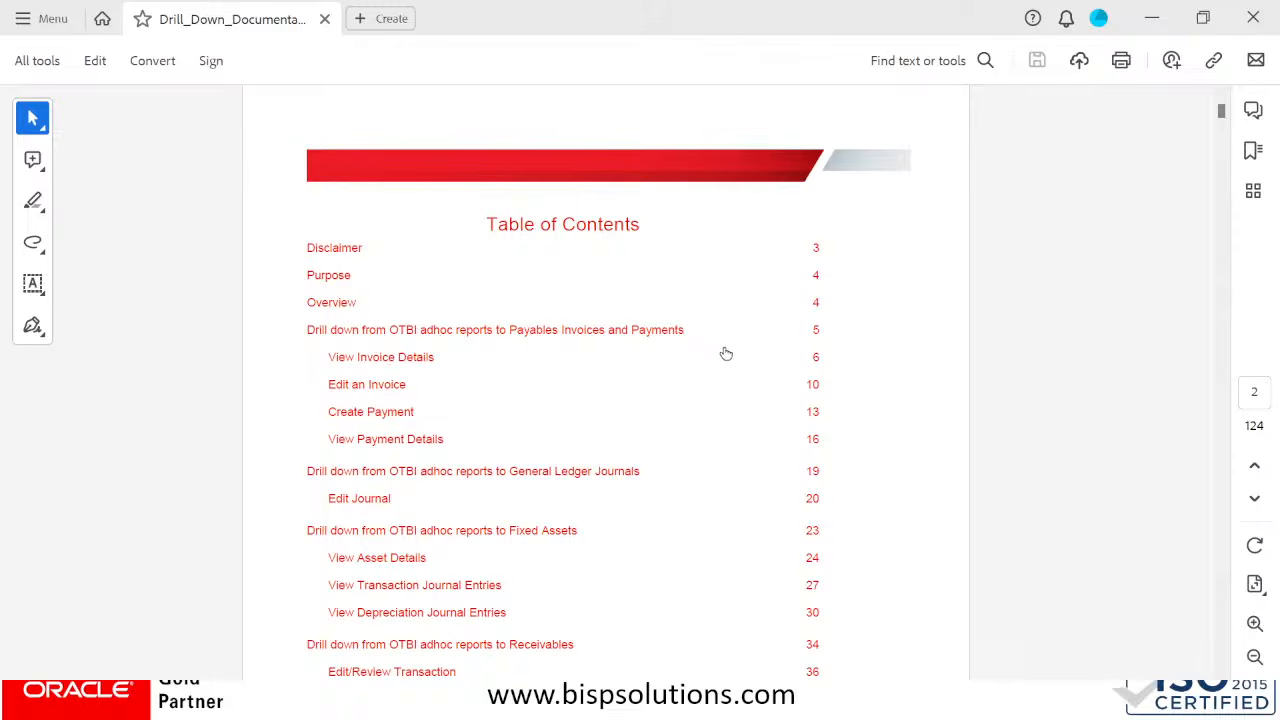
click(384, 357)
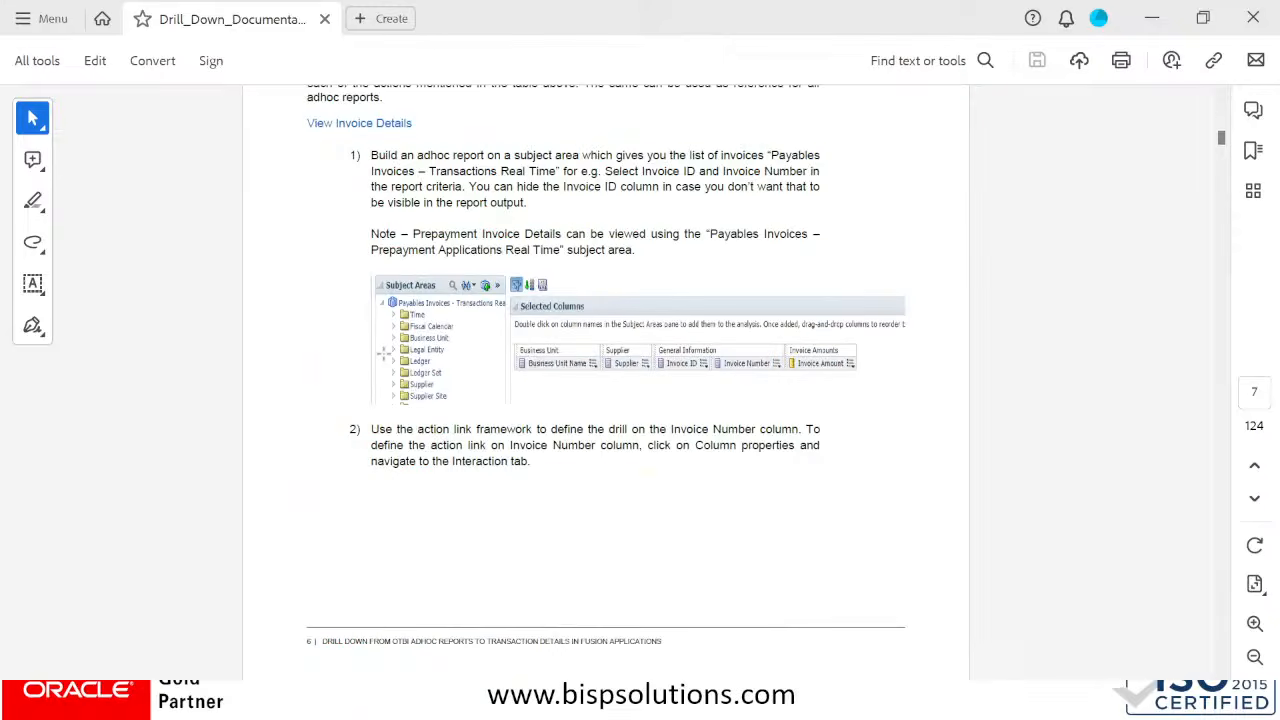
scroll(590, 374, down, 5)
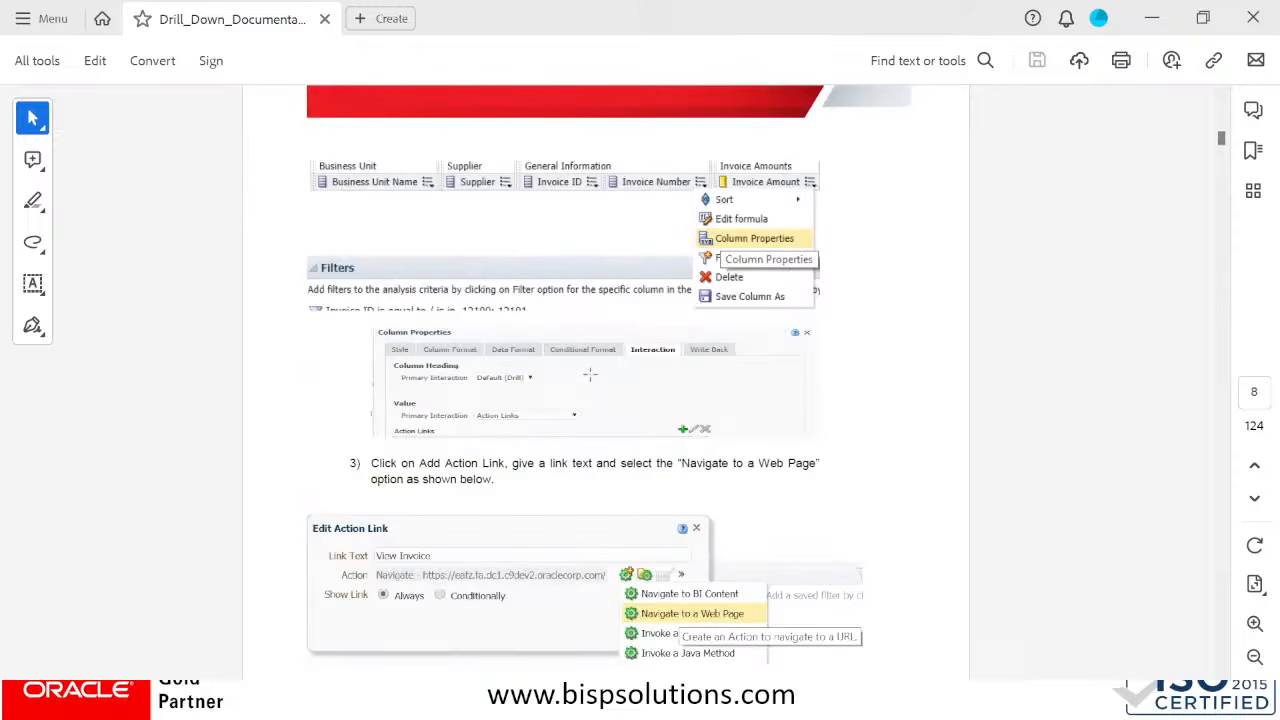
scroll(590, 374, down, 5)
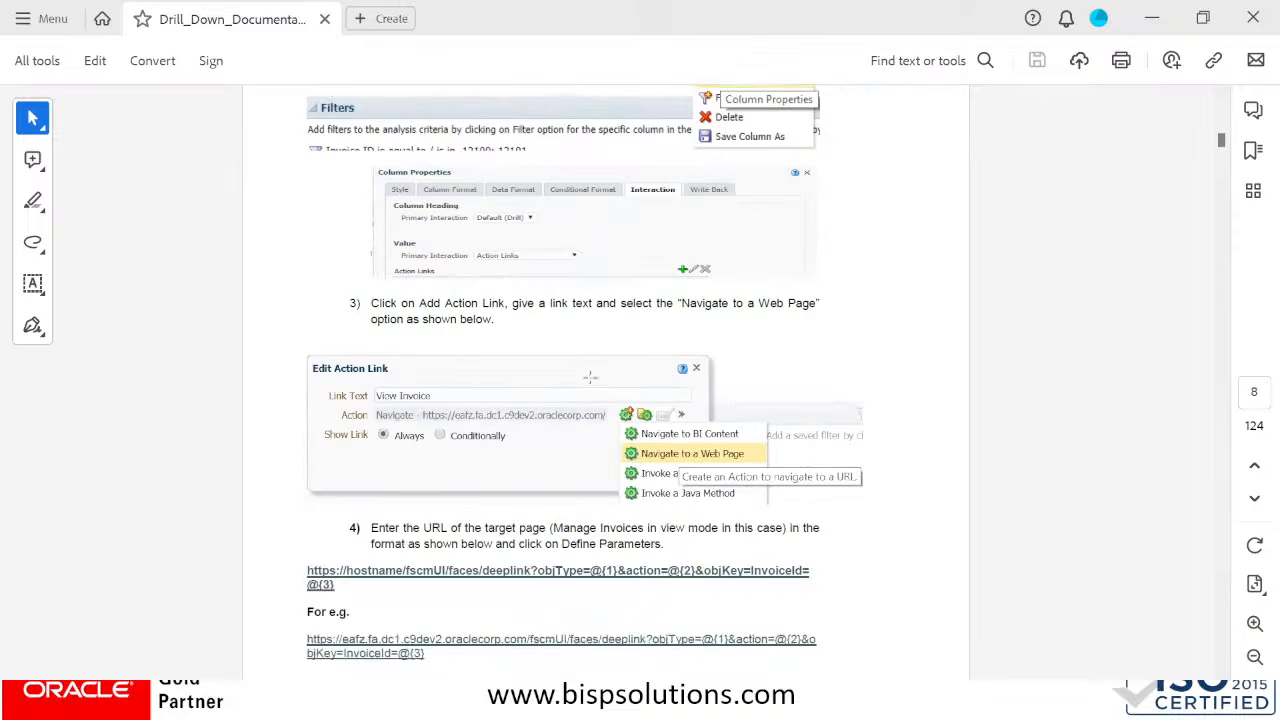
scroll(590, 378, down, 5)
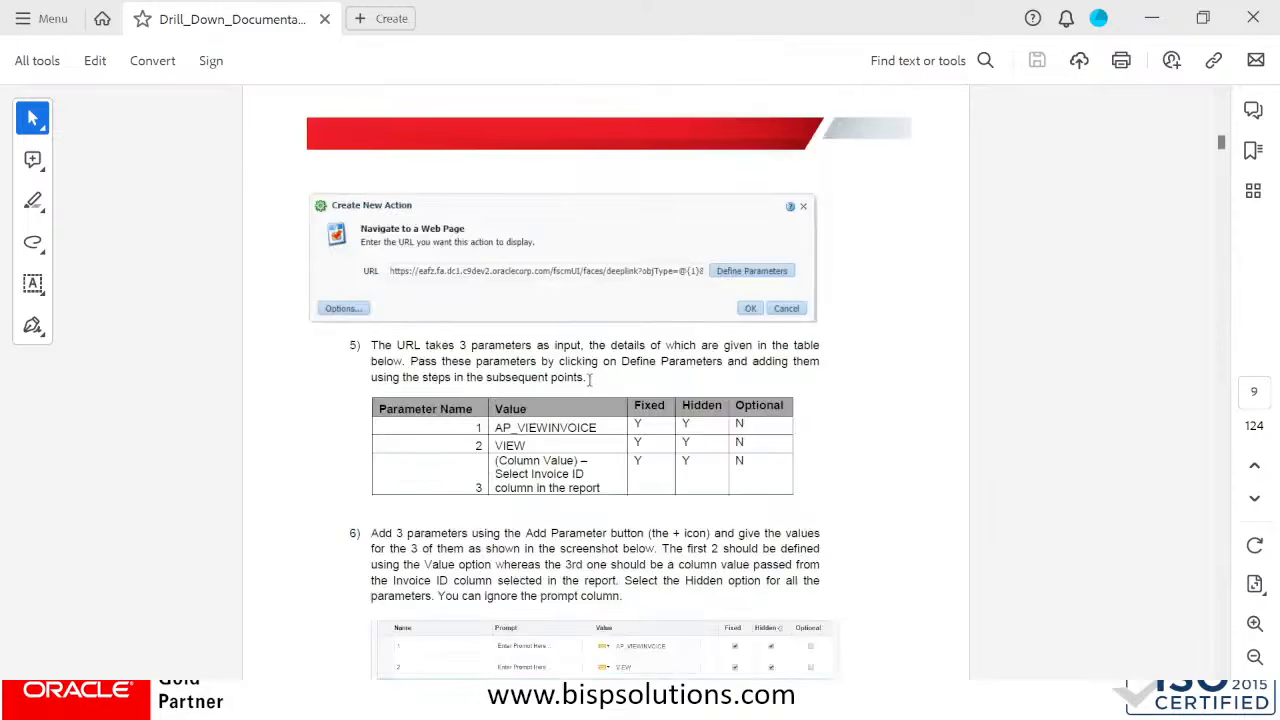
scroll(618, 362, up, 10)
scroll(611, 371, up, 20)
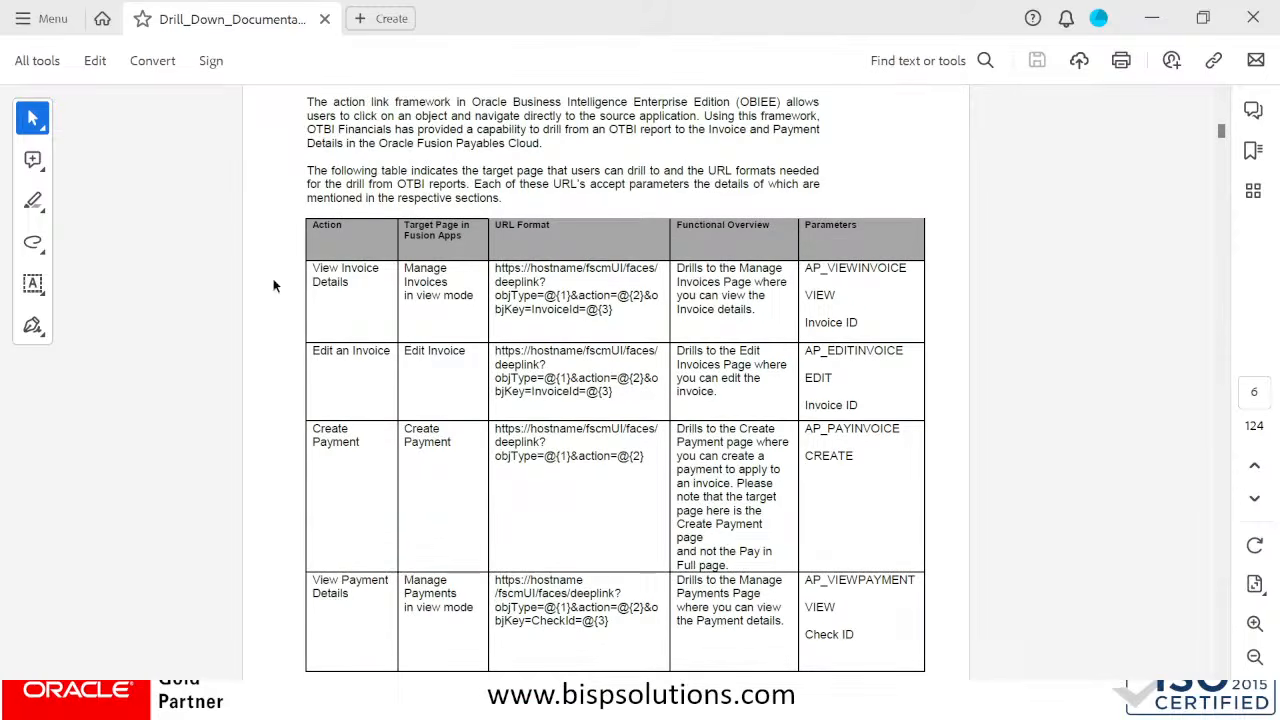
Examine the View Invoice Details row of the table for its target page, URL format and functional overview
drag(316, 270, 484, 307)
click(440, 289)
drag(405, 268, 469, 301)
double_click(599, 299)
drag(614, 310, 586, 266)
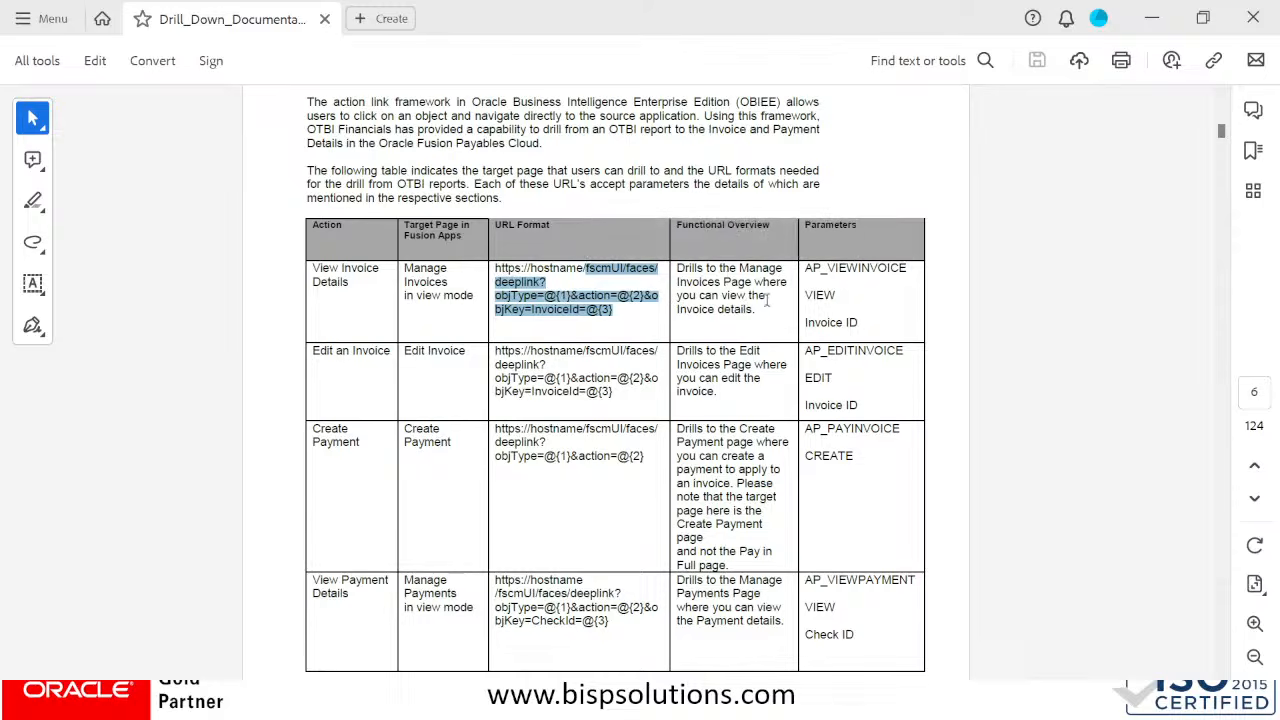
drag(765, 304, 714, 316)
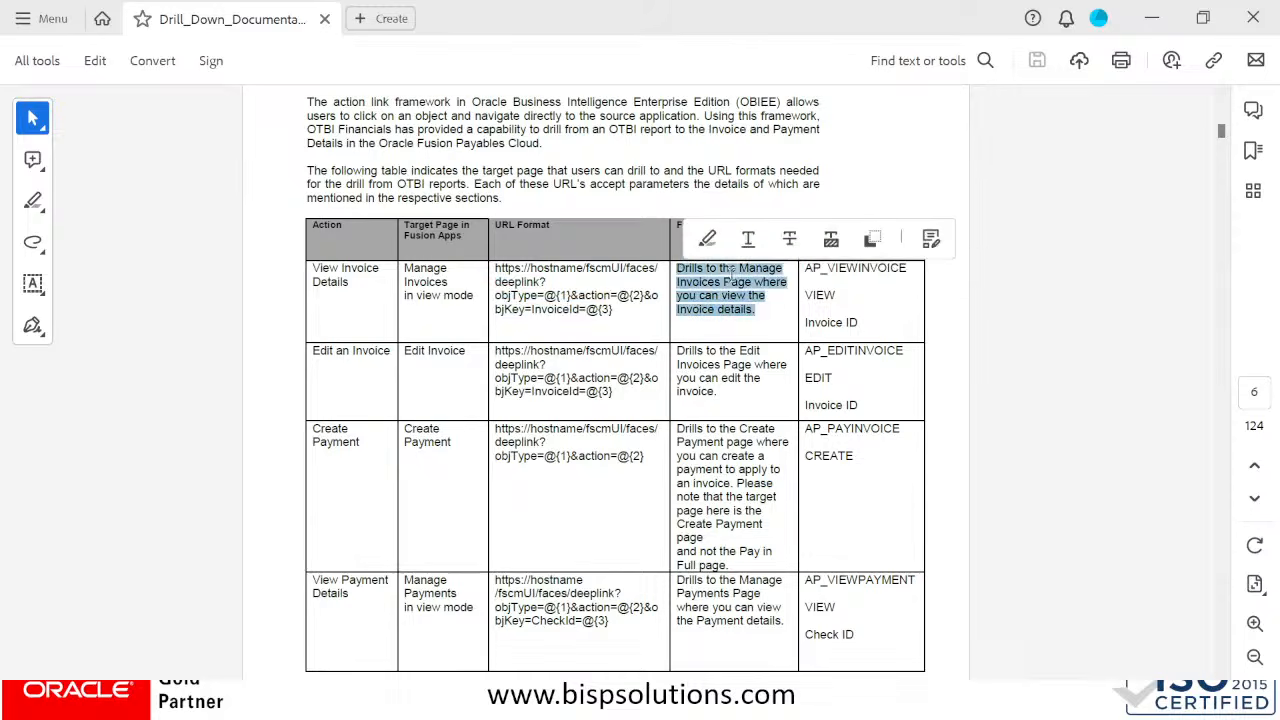
Copy AP_VIEWINVOICE from the View Invoice Details row and paste it as the value of parameter 1 in the web page action
drag(907, 268, 806, 270)
key(ctrl+c)
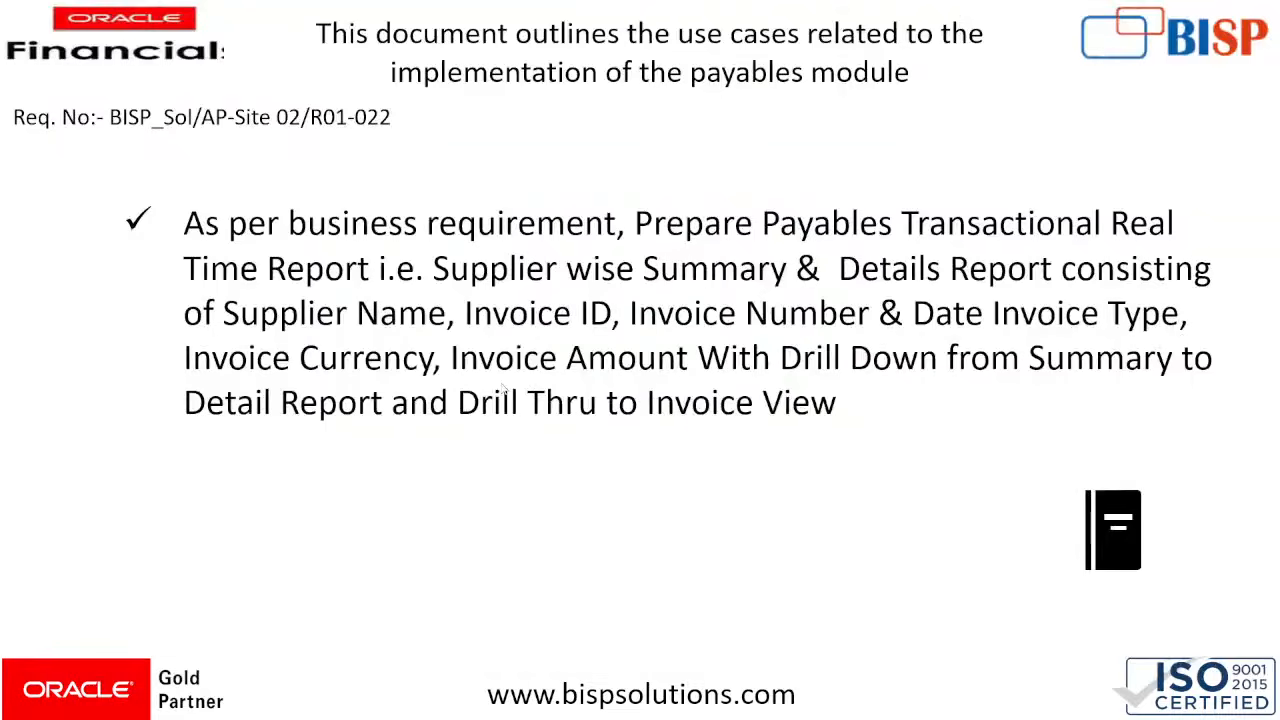
key(alt+Tab)
key(alt+Tab)
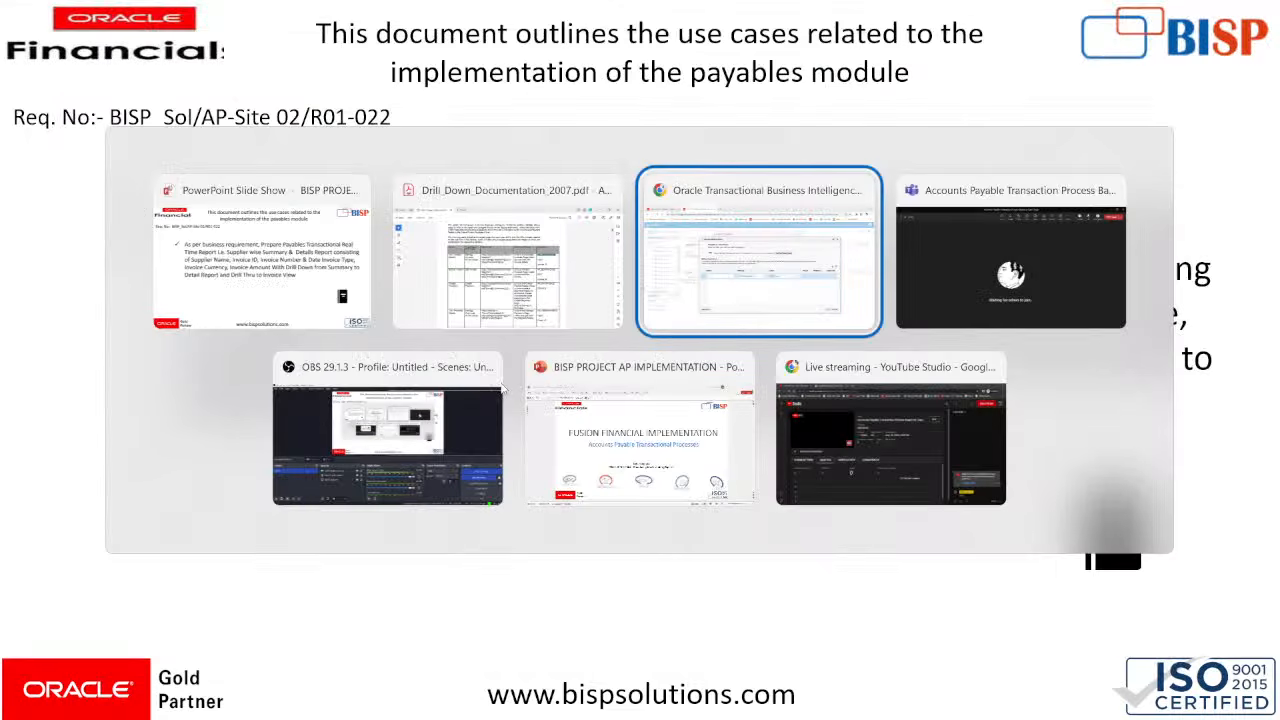
key(ctrl+v)
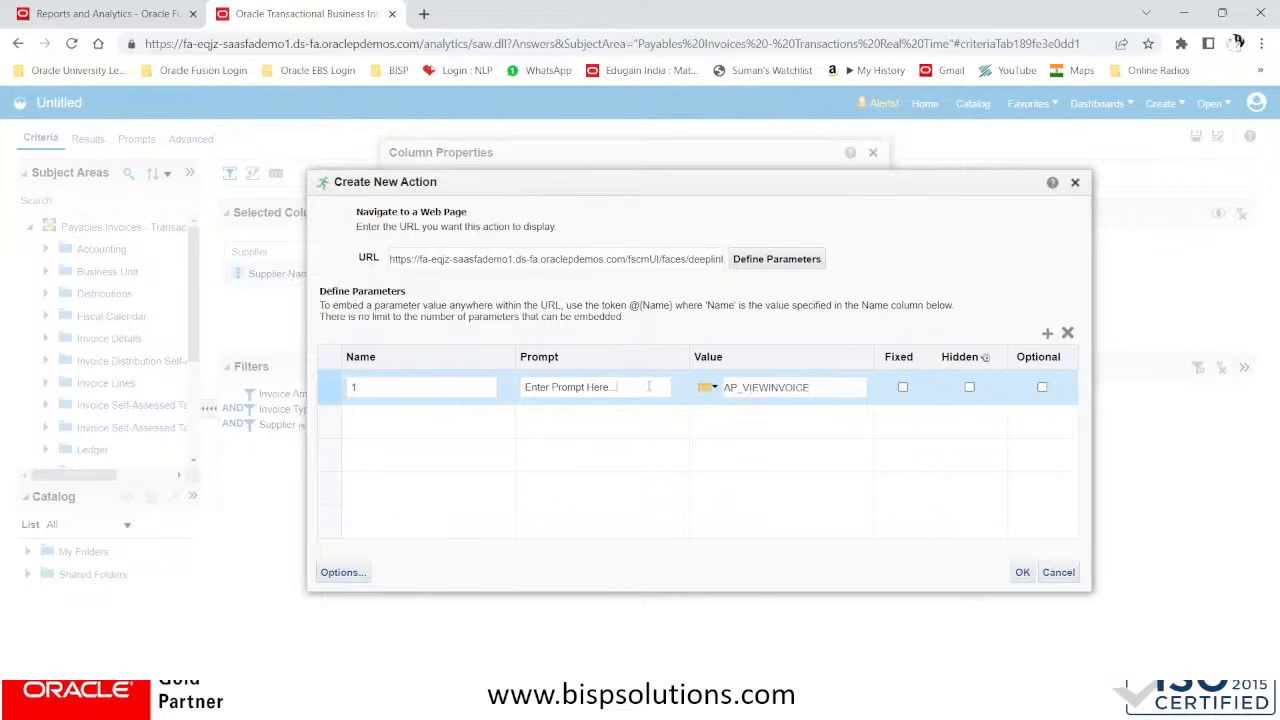
Set the prompt of parameter 1 to AP Invoice View and mark the parameter as fixed
drag(613, 386, 423, 381)
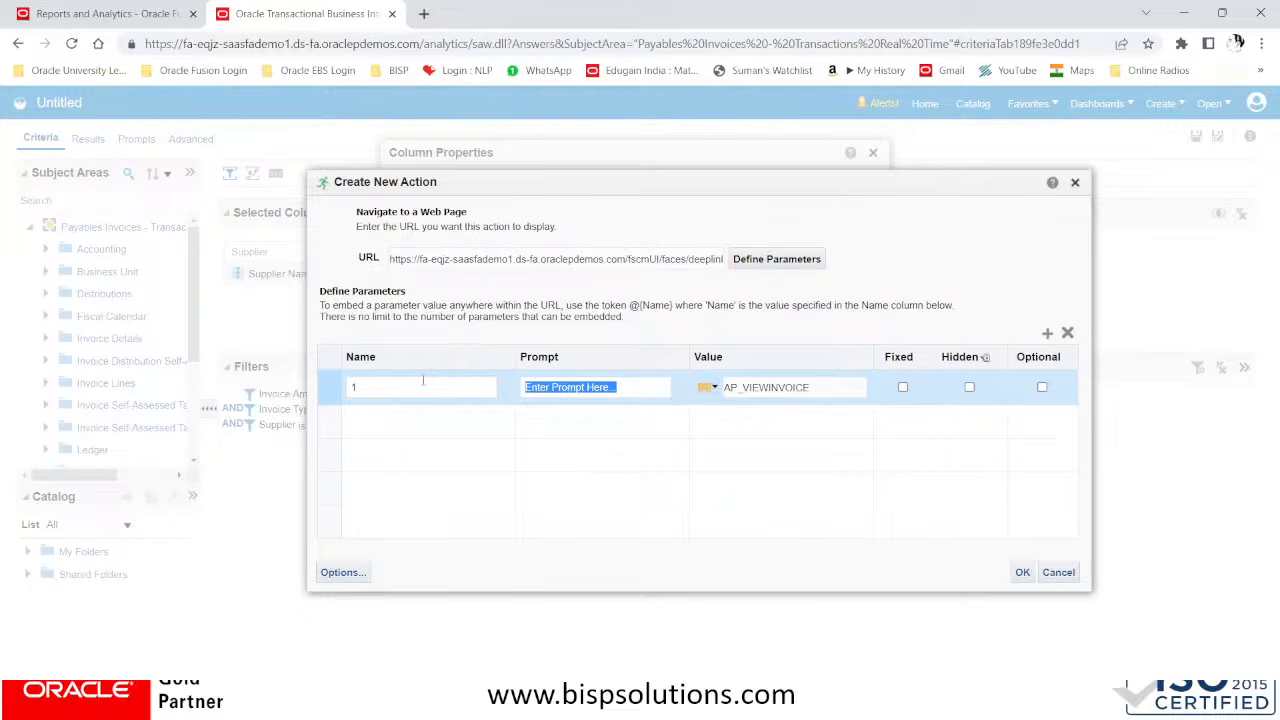
text(AP)
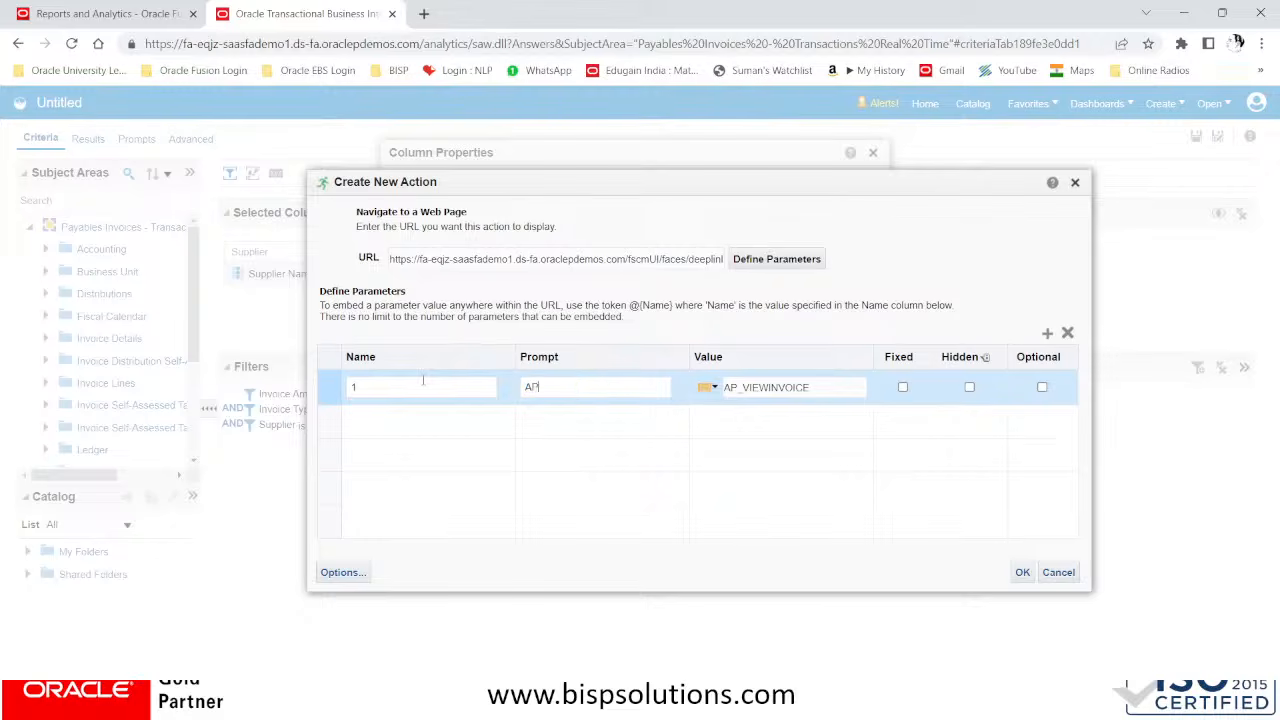
text( Invoice View)
click(903, 387)
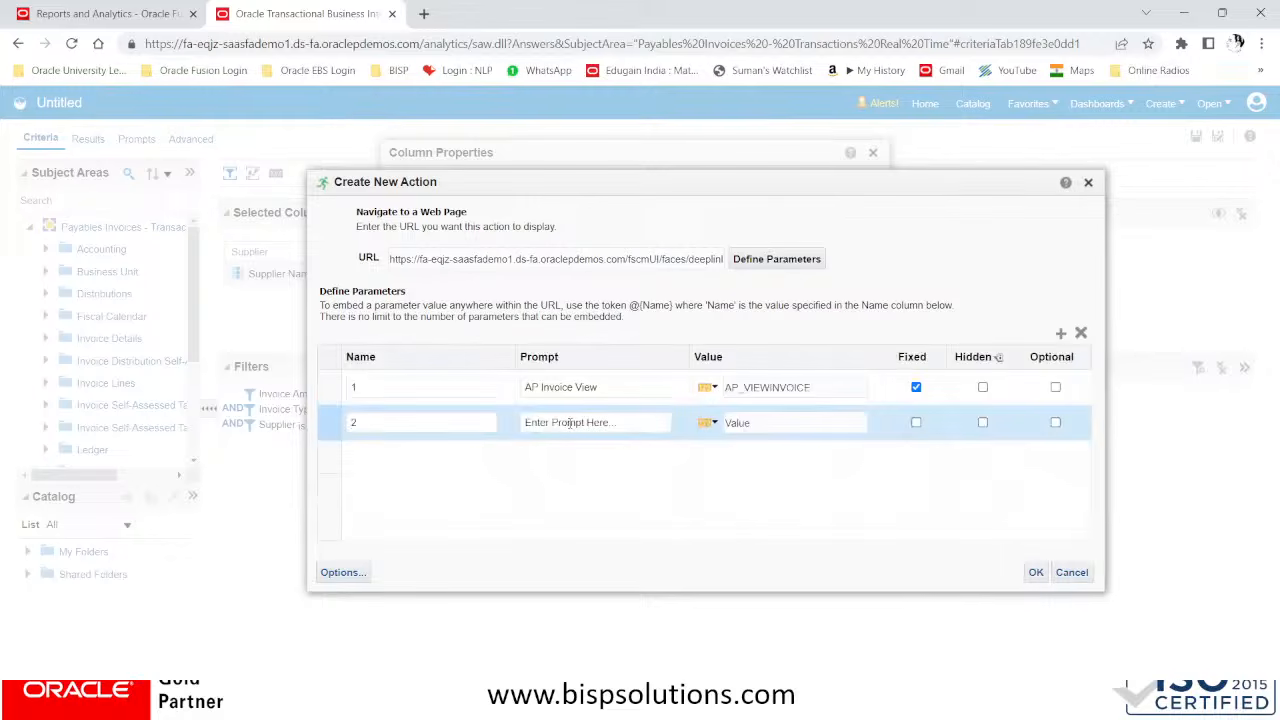
Copy VIEW and Invoice ID from the PDF's View Invoice Details parameters, and enter VIEW as the value of parameter 2
click(762, 422)
key(alt+Tab)
key(alt+Tab)
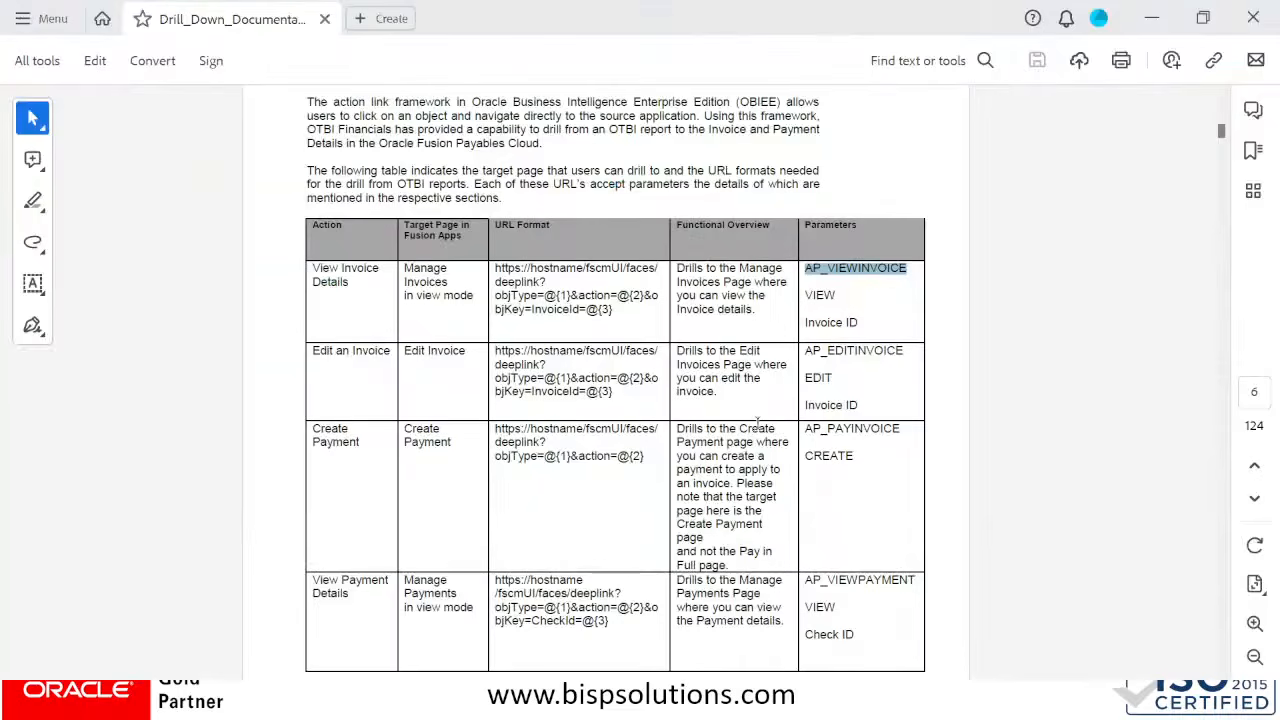
drag(840, 297, 806, 297)
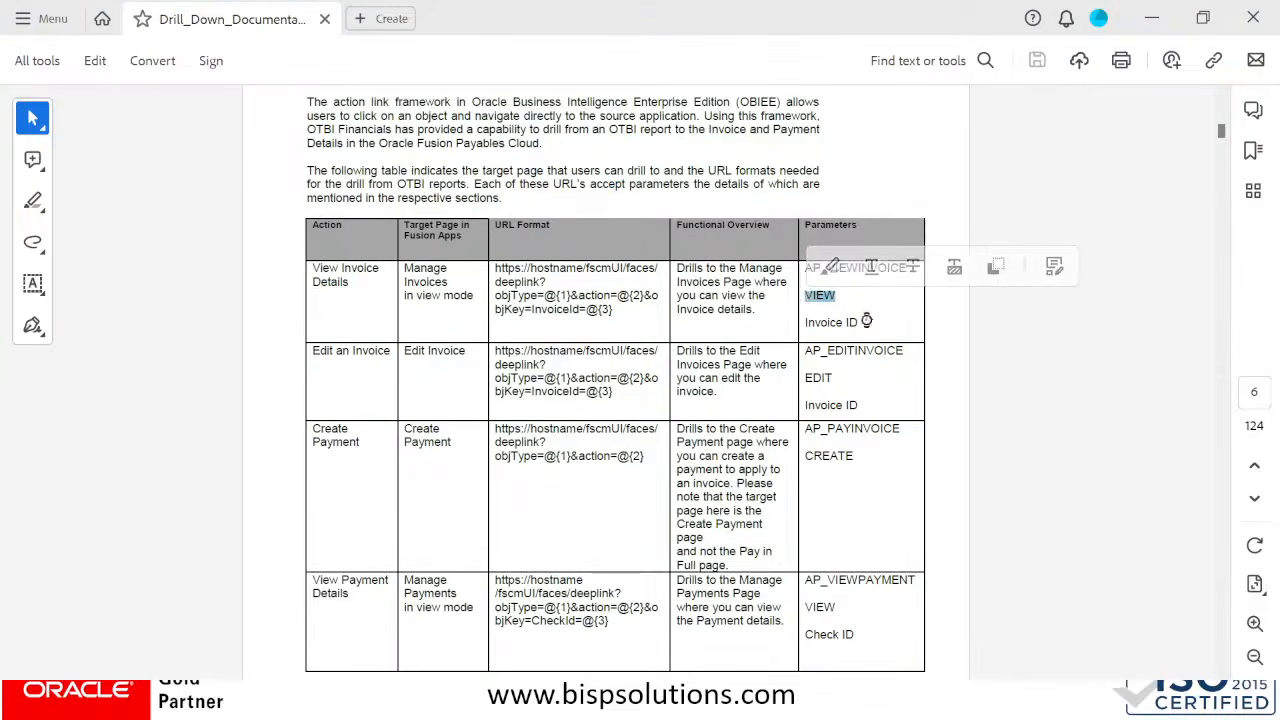
drag(866, 320, 806, 323)
key(super+c)
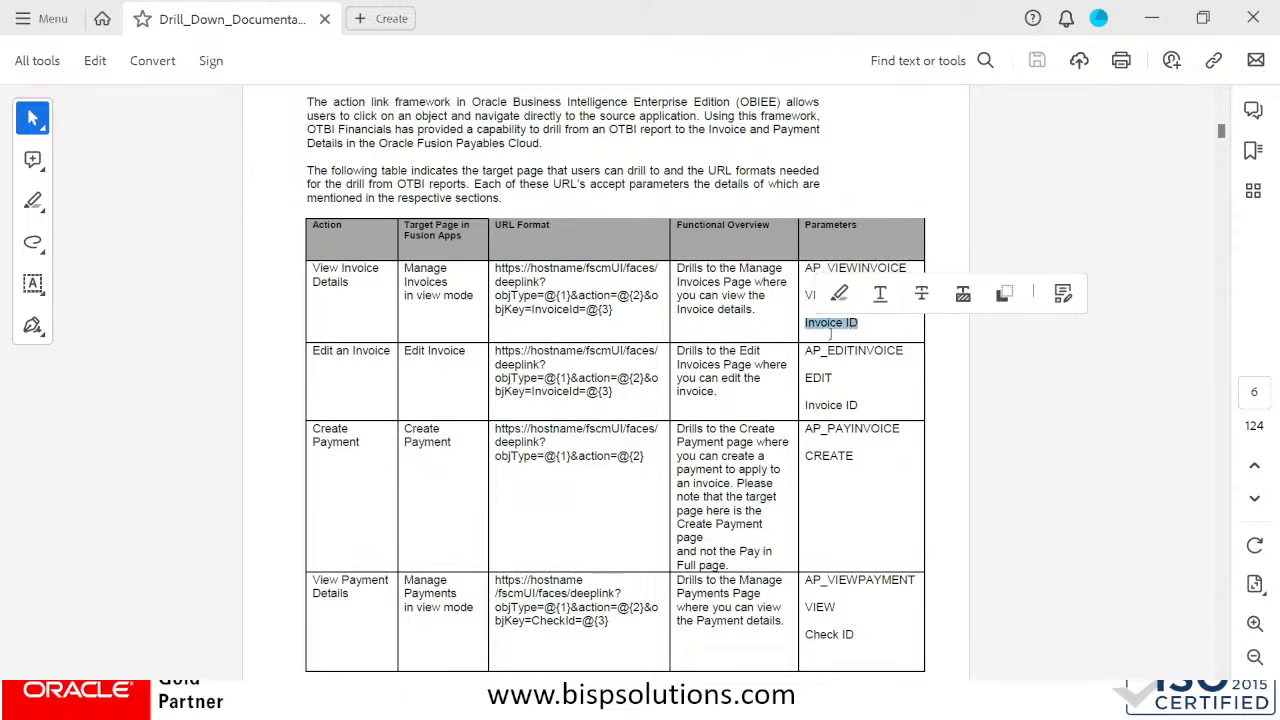
key(alt+Tab)
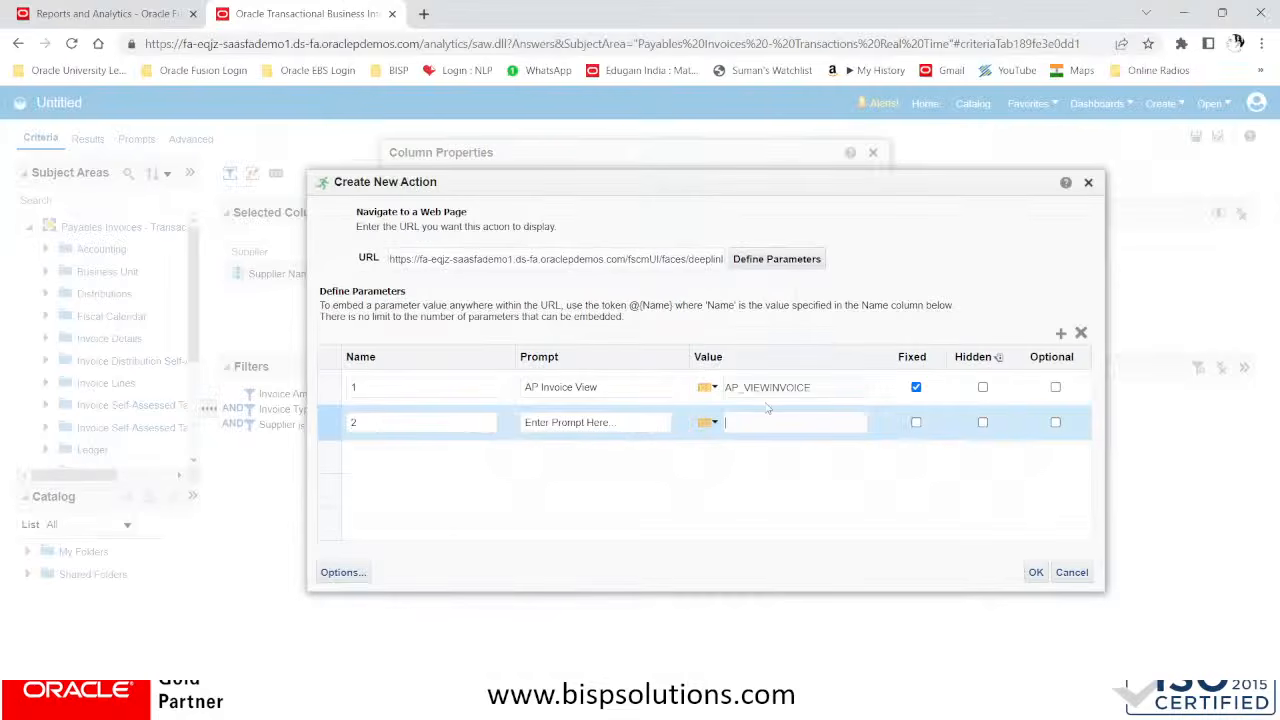
key(super+v)
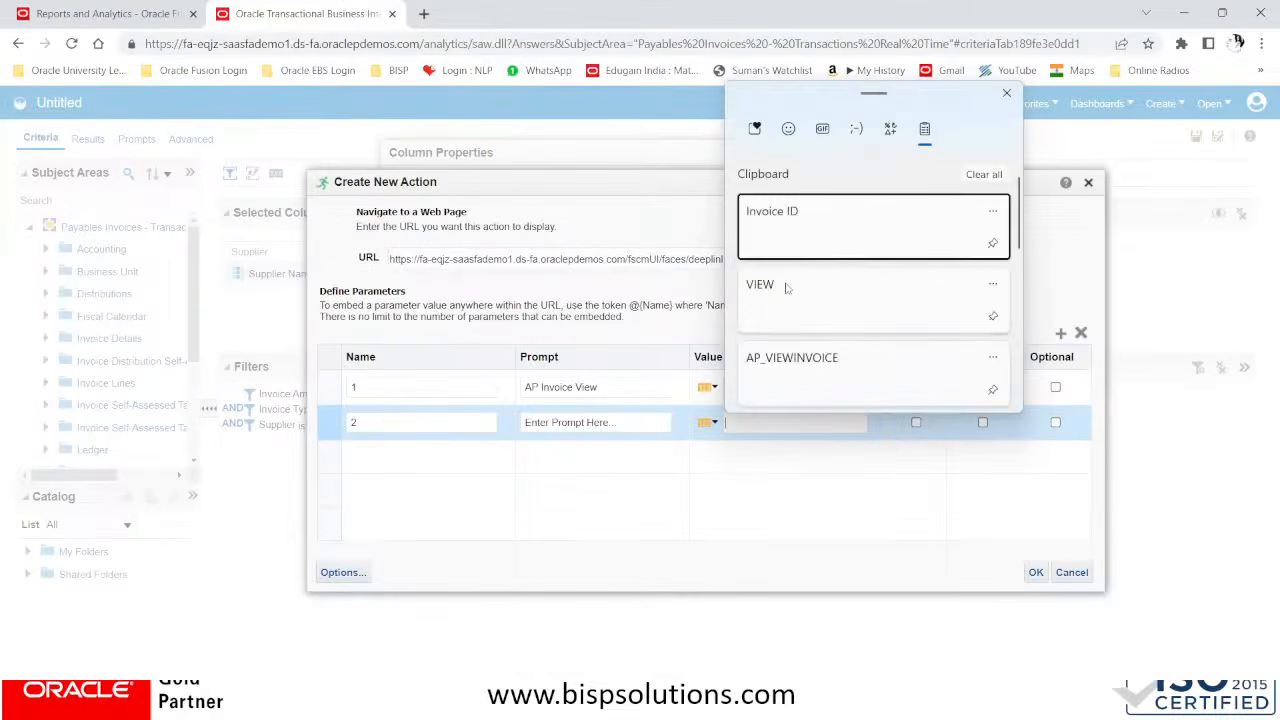
click(789, 300)
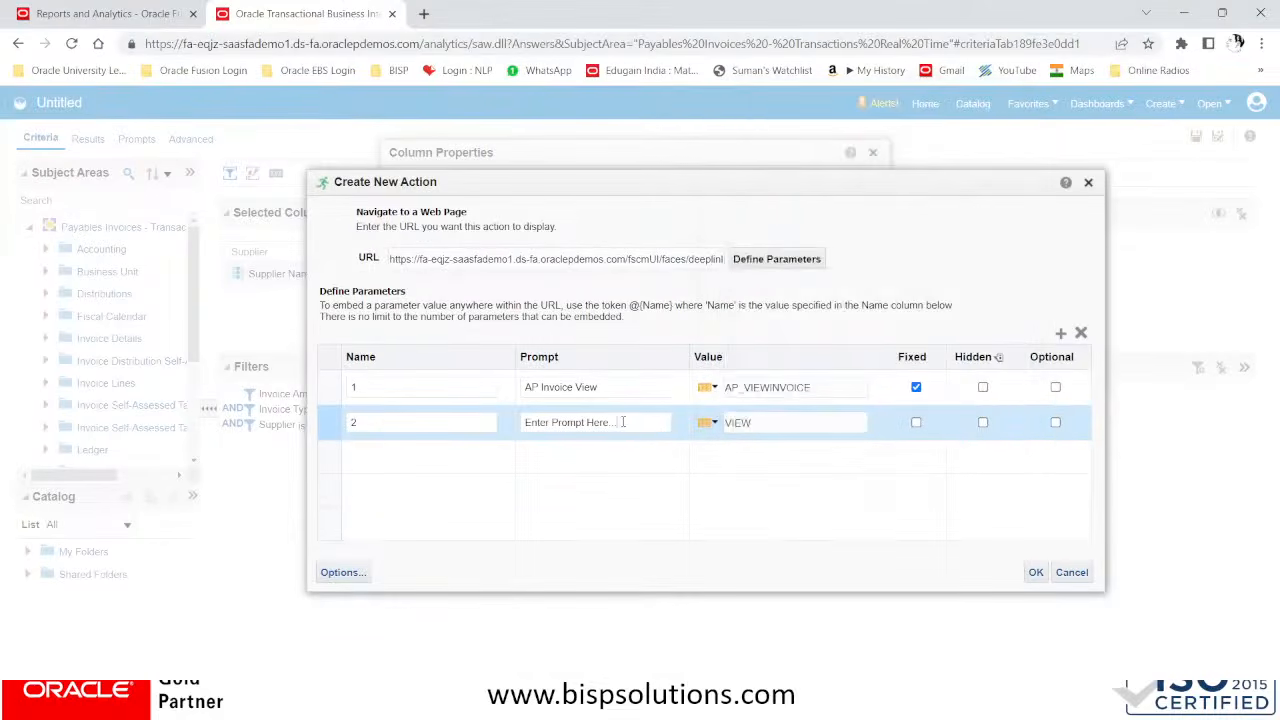
Set the prompt of parameter 2 to View and mark the parameter as fixed
drag(622, 421, 409, 408)
text(AP)
key(BackSpace)
key(BackSpace)
text(View)
click(915, 423)
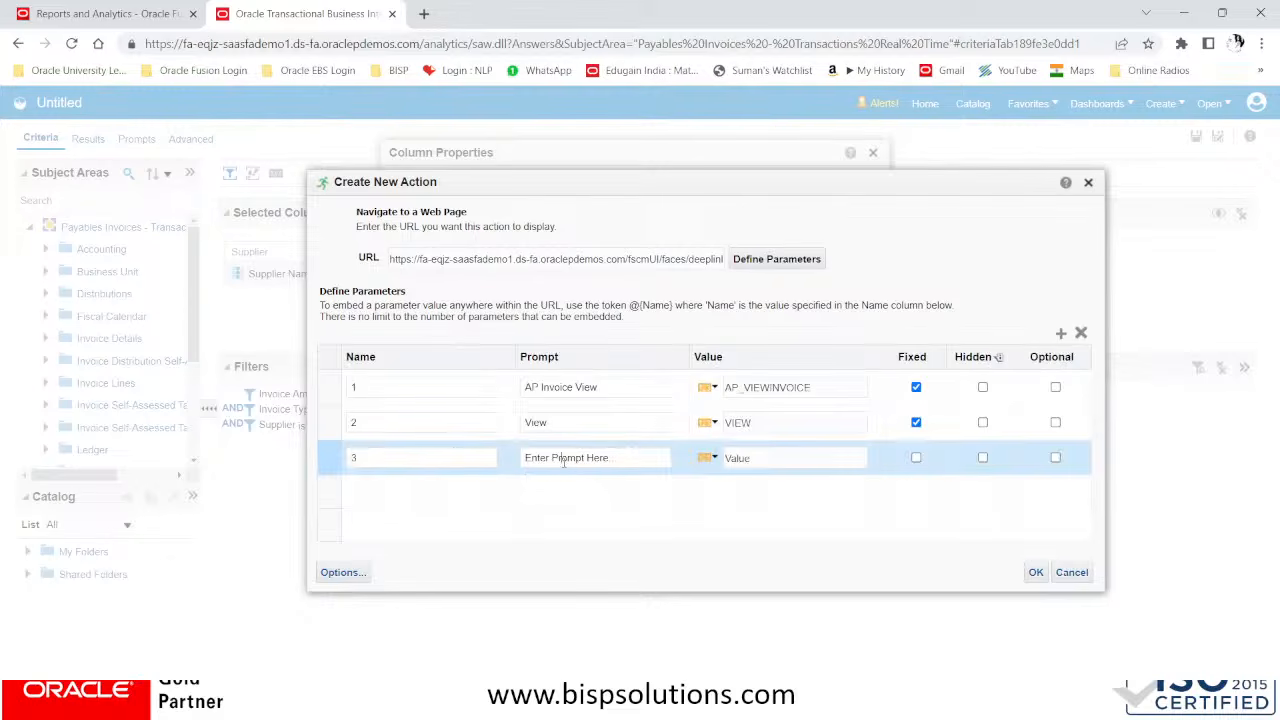
Give parameter 3 the prompt Invoice ID, take its value from the "- General Information"."Invoice ID" column, and mark it as fixed
click(612, 461)
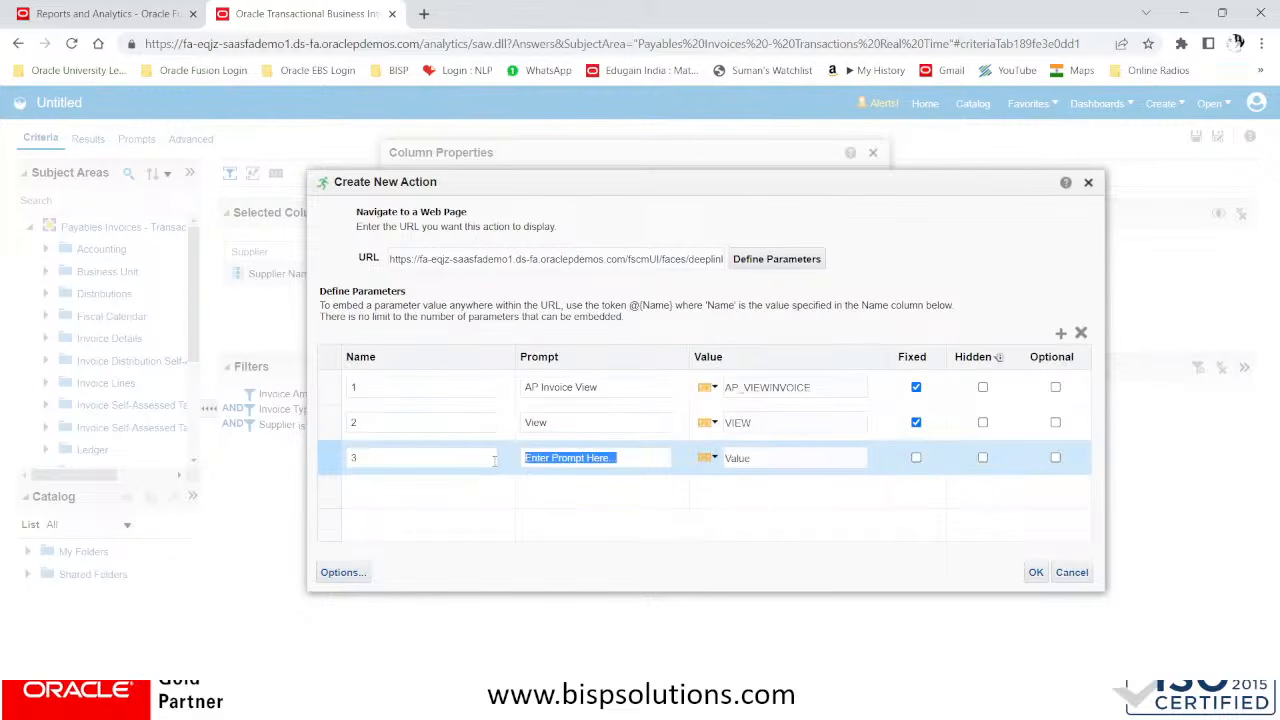
key(super+v)
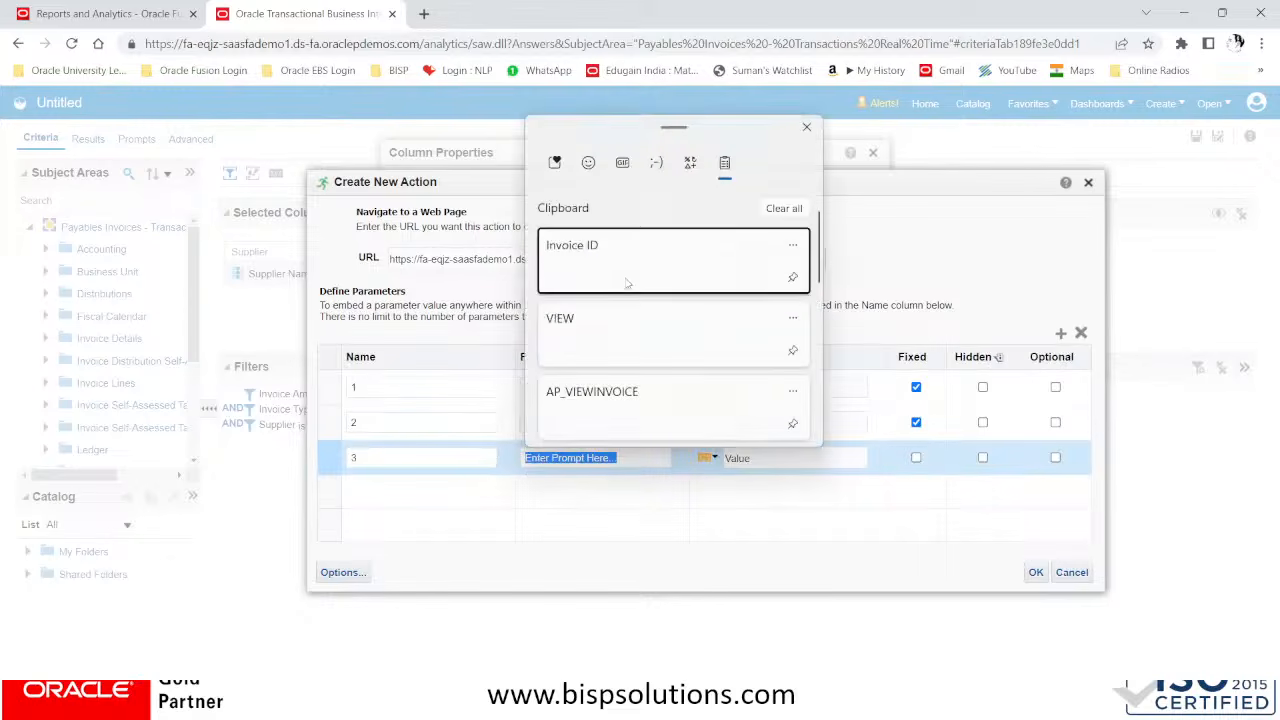
click(622, 268)
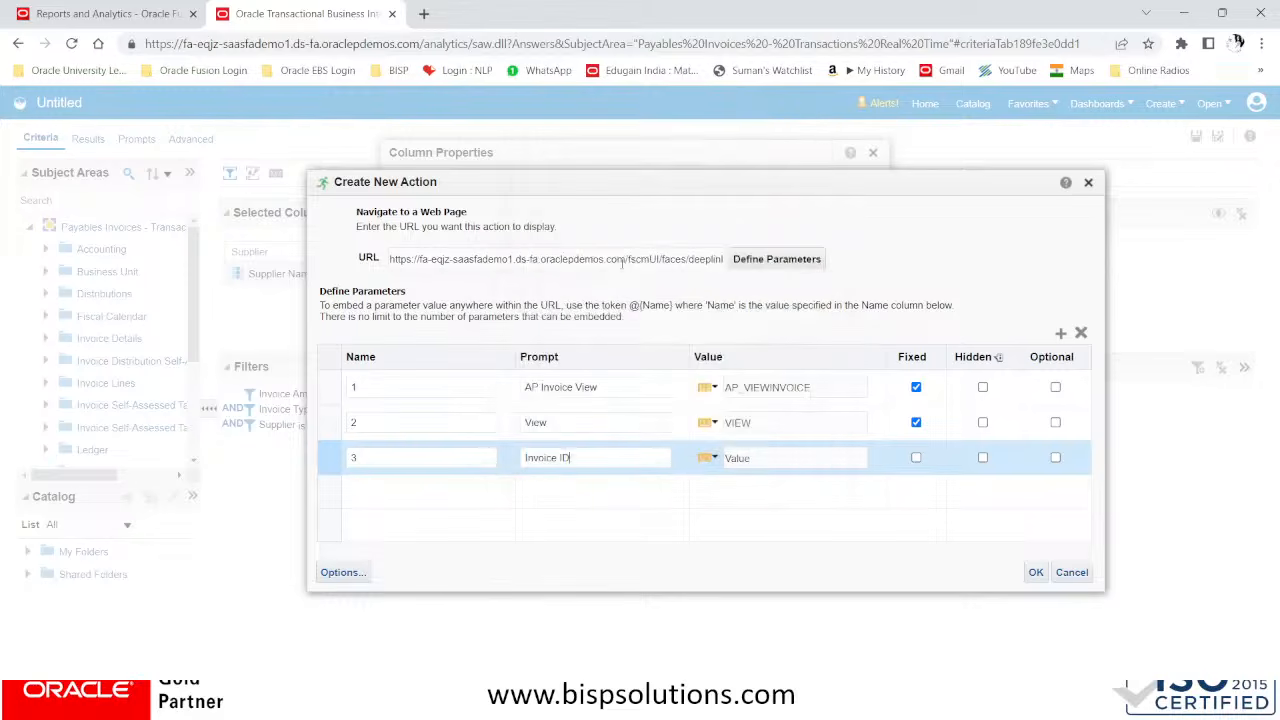
click(757, 458)
click(710, 457)
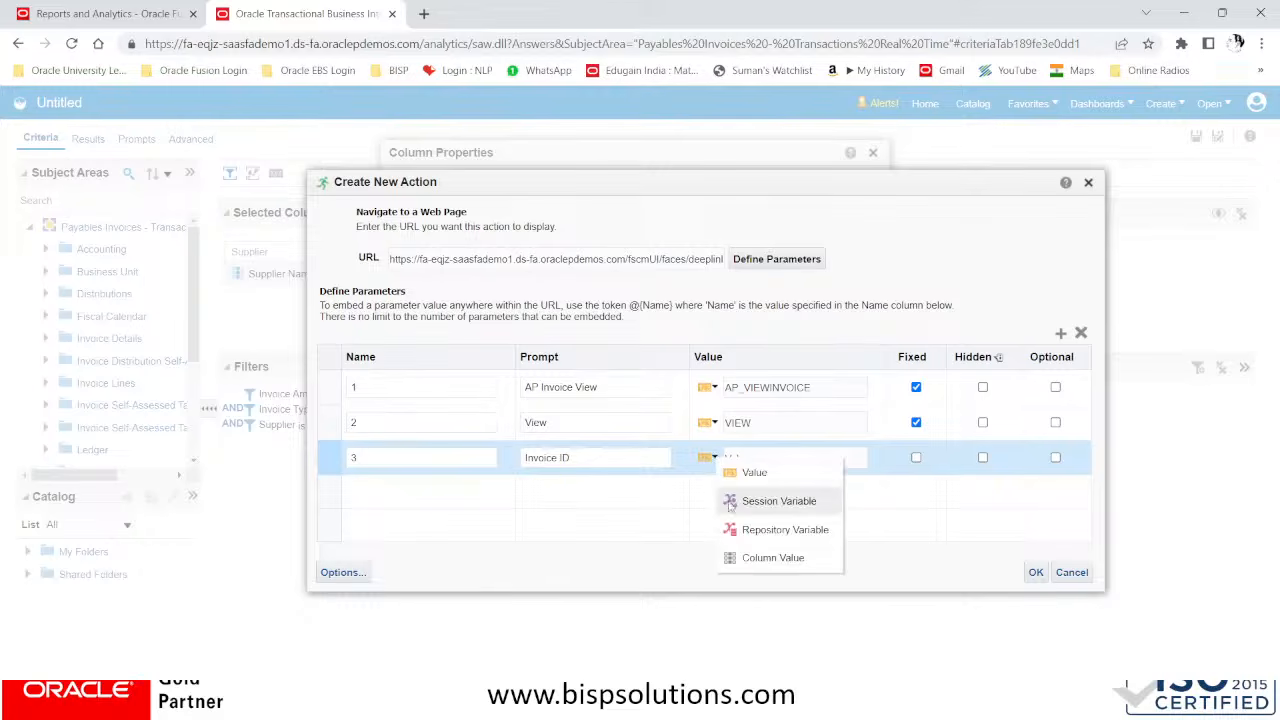
click(739, 557)
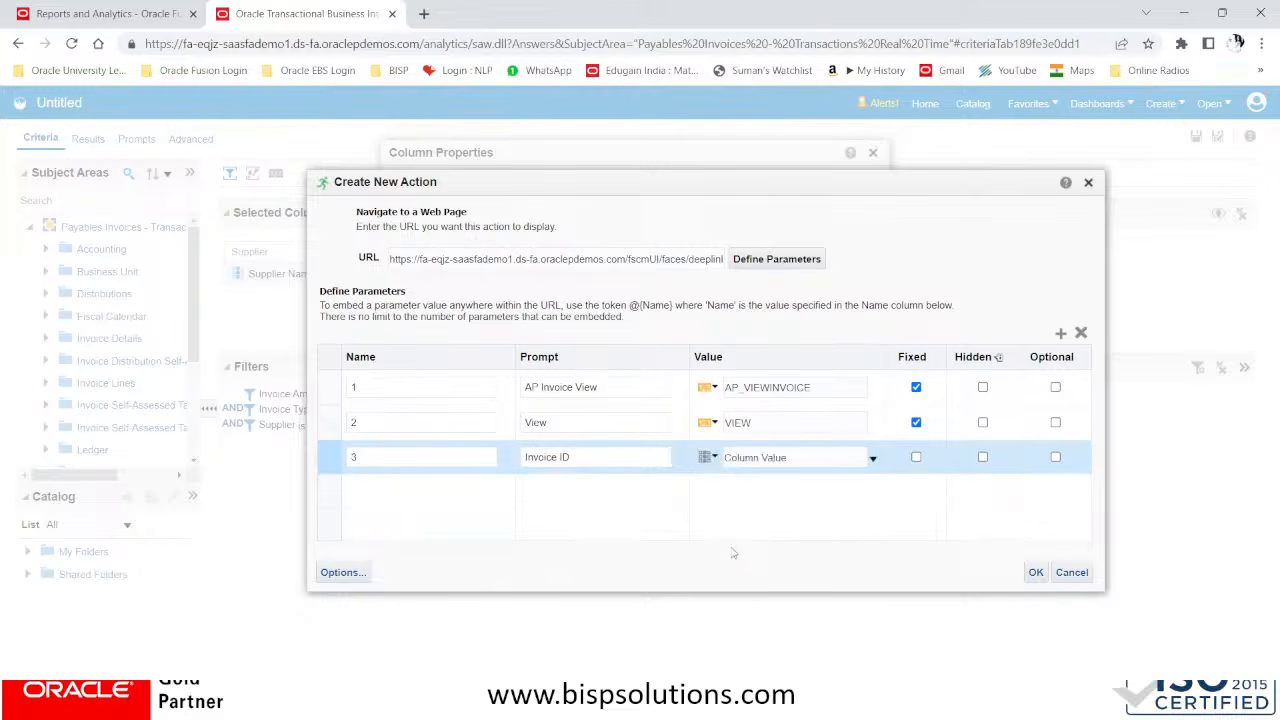
click(873, 461)
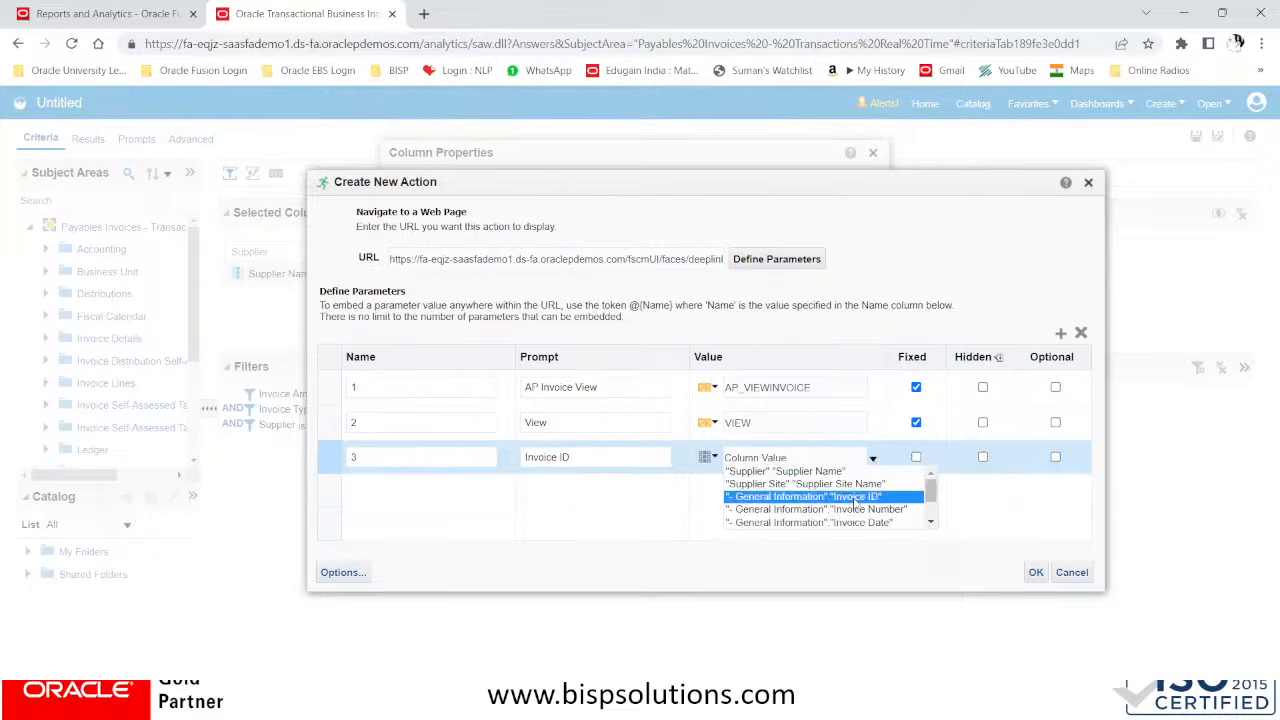
click(854, 497)
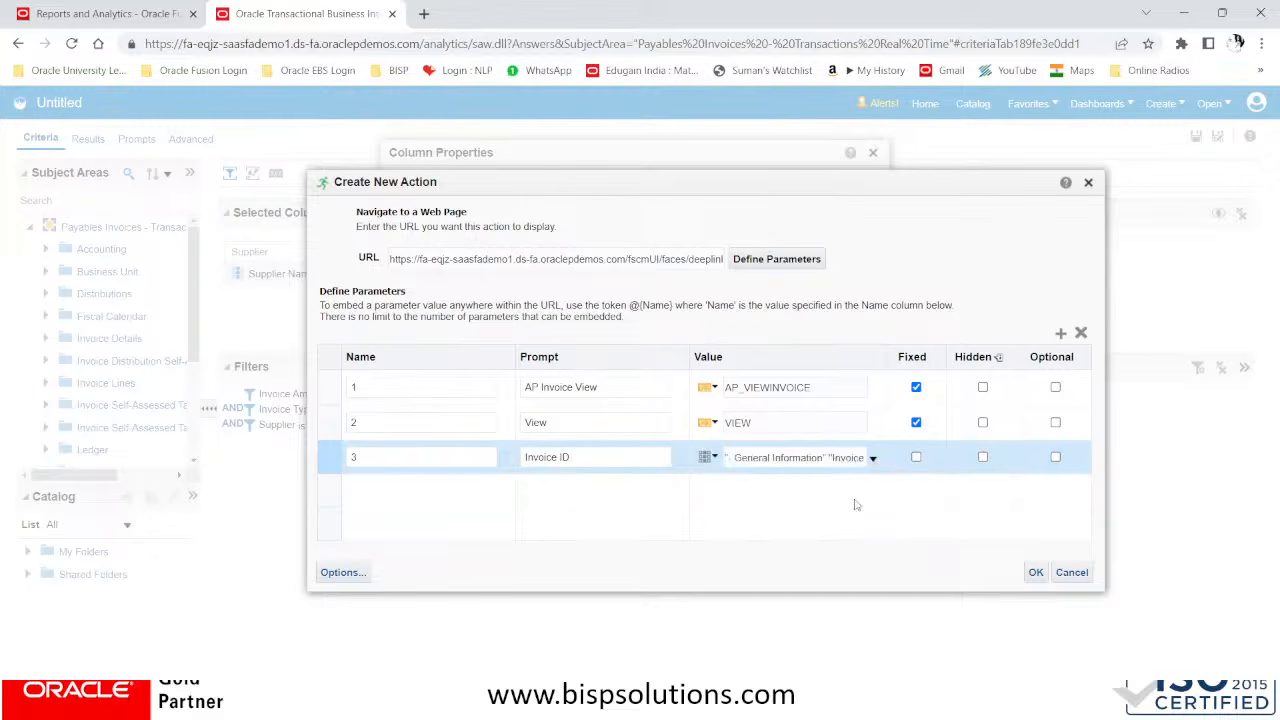
click(916, 457)
Confirm the web page action and the Drill Thru Invoice View link, and apply the column properties with Action Links as the value interaction
click(1036, 573)
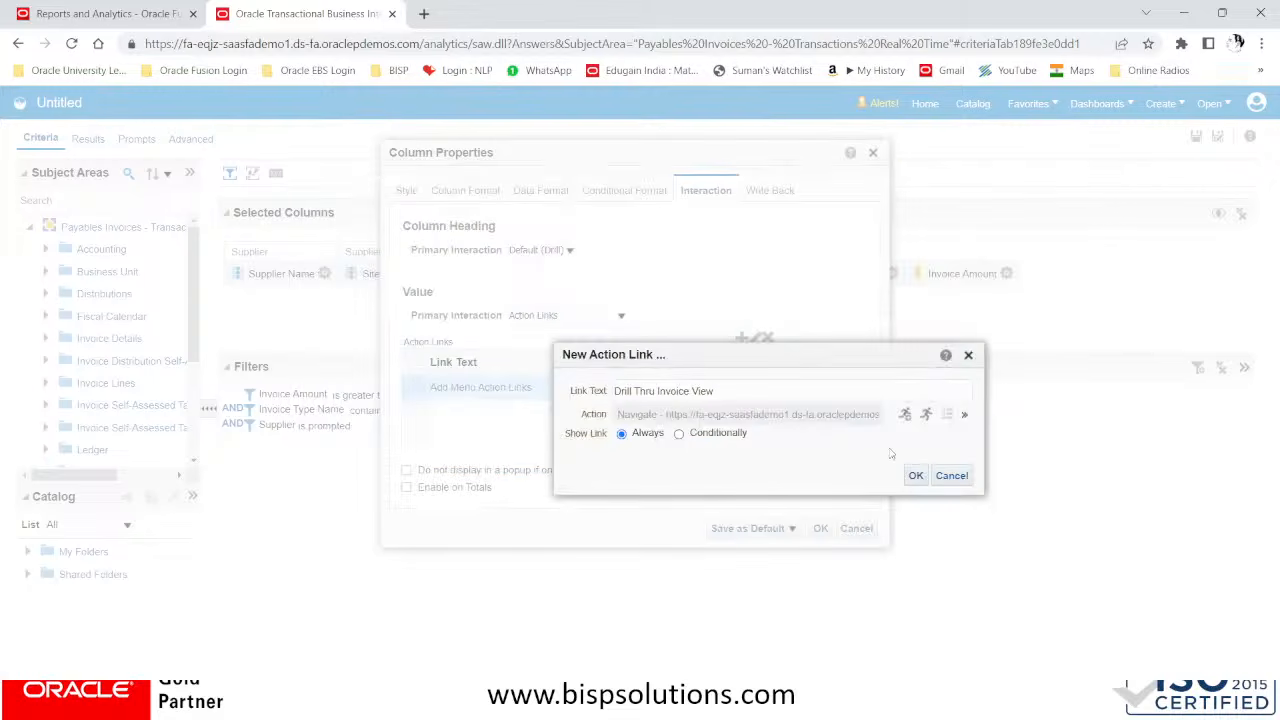
click(915, 476)
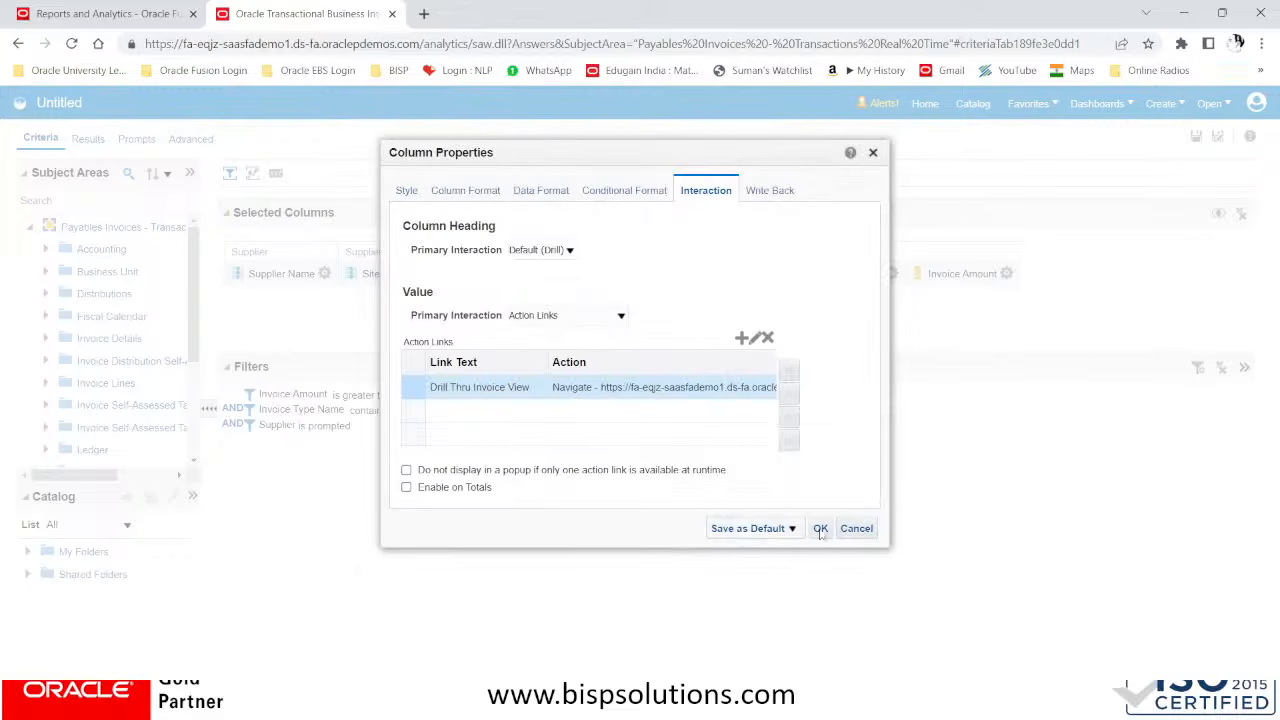
click(580, 318)
click(578, 369)
click(821, 529)
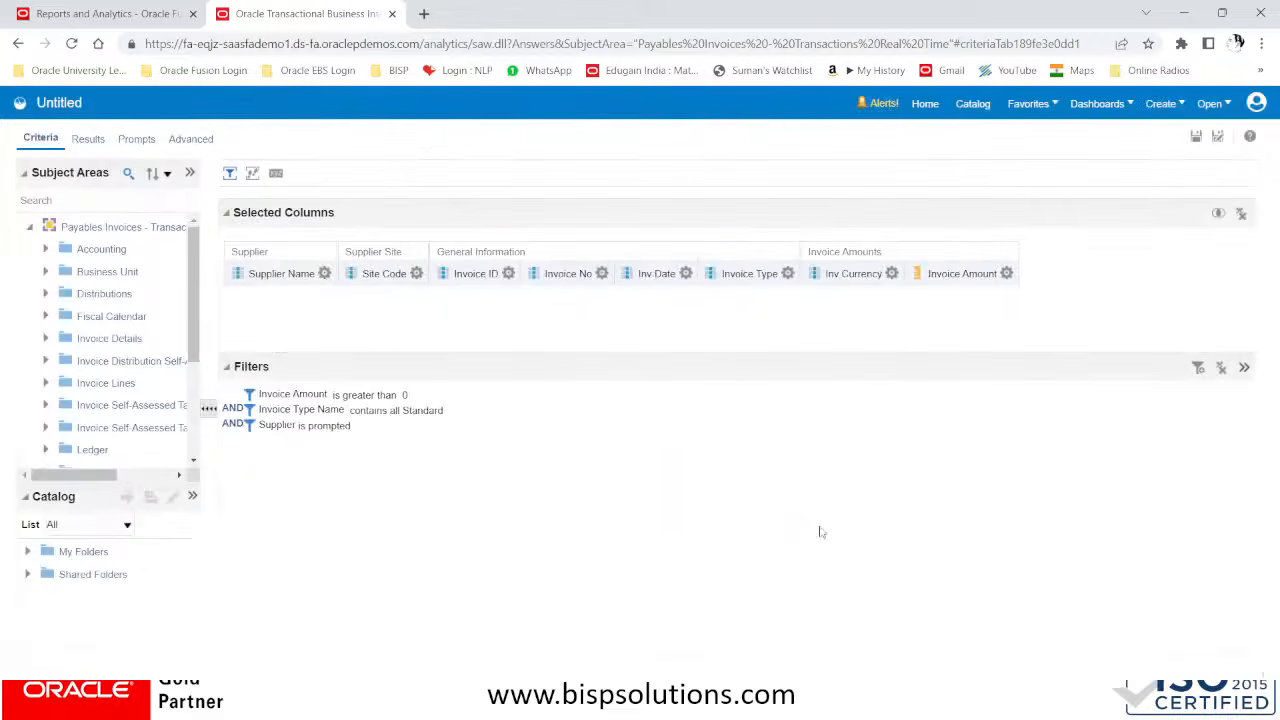
Try to display the analysis results and dismiss the session error
click(88, 139)
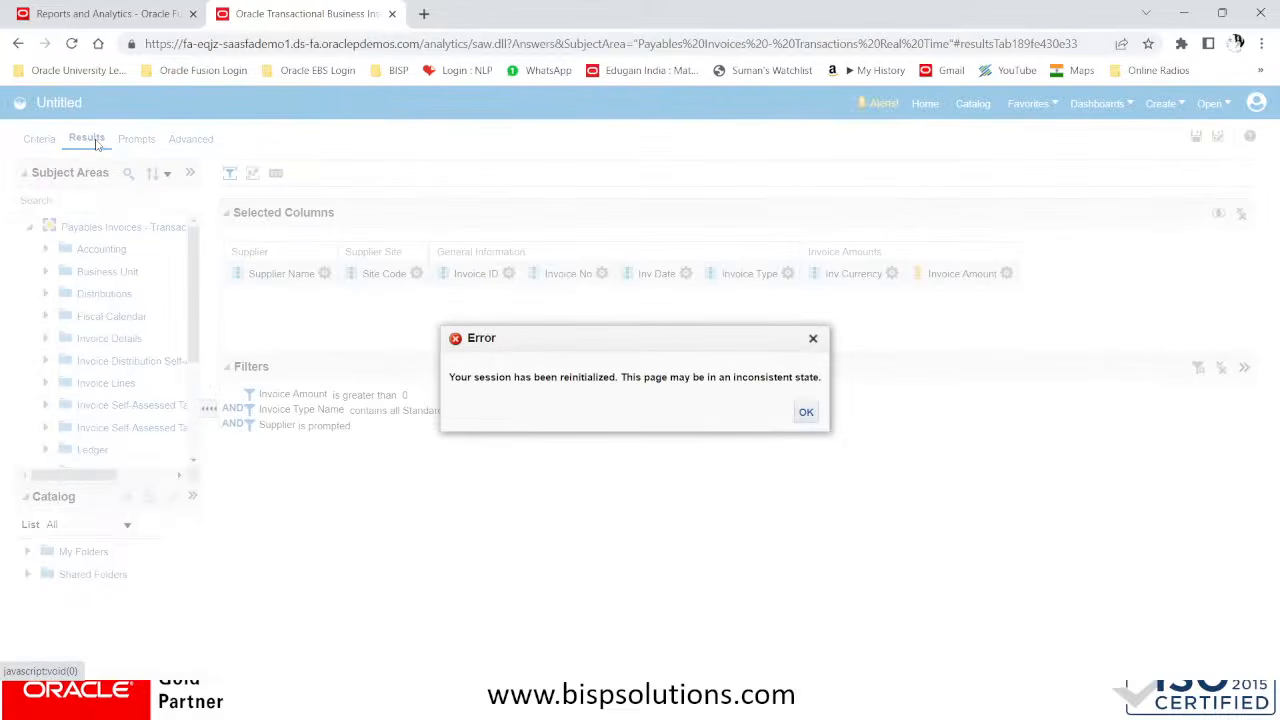
click(806, 413)
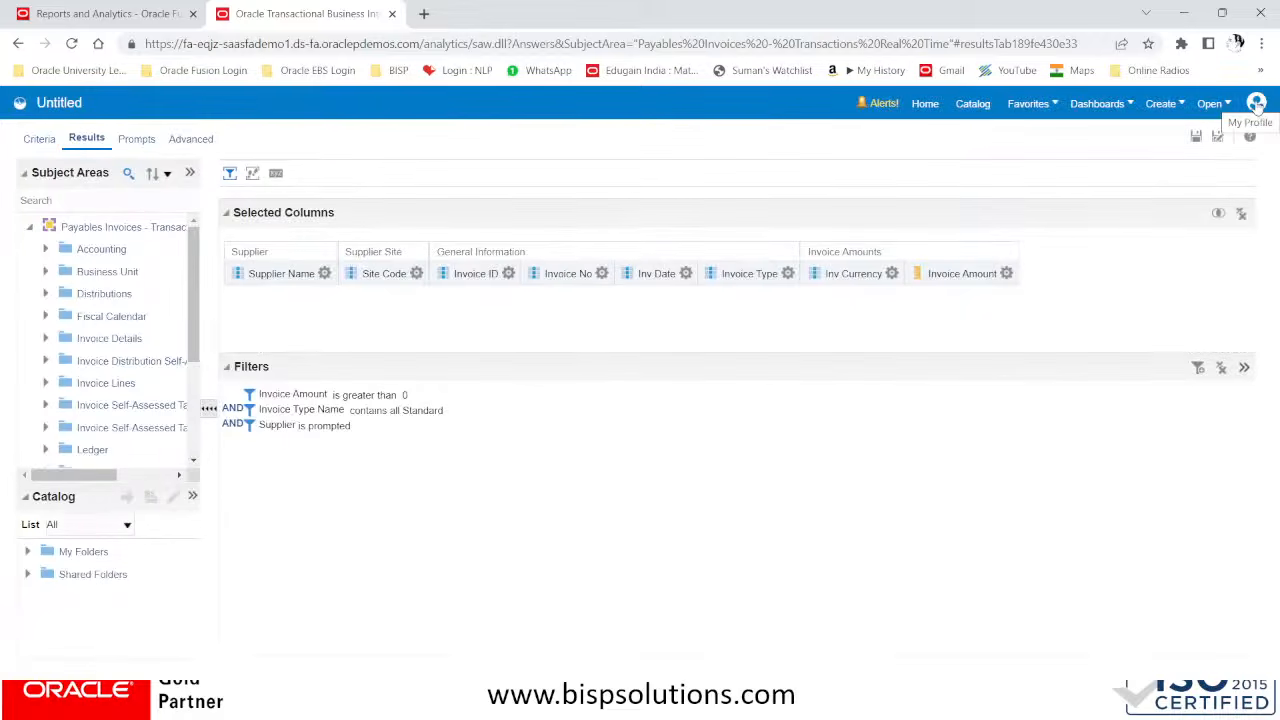
Return to the analysis criteria and save it in Demo Supplier Folder with Supplier Wise Detail Analysis as both name and description
click(324, 273)
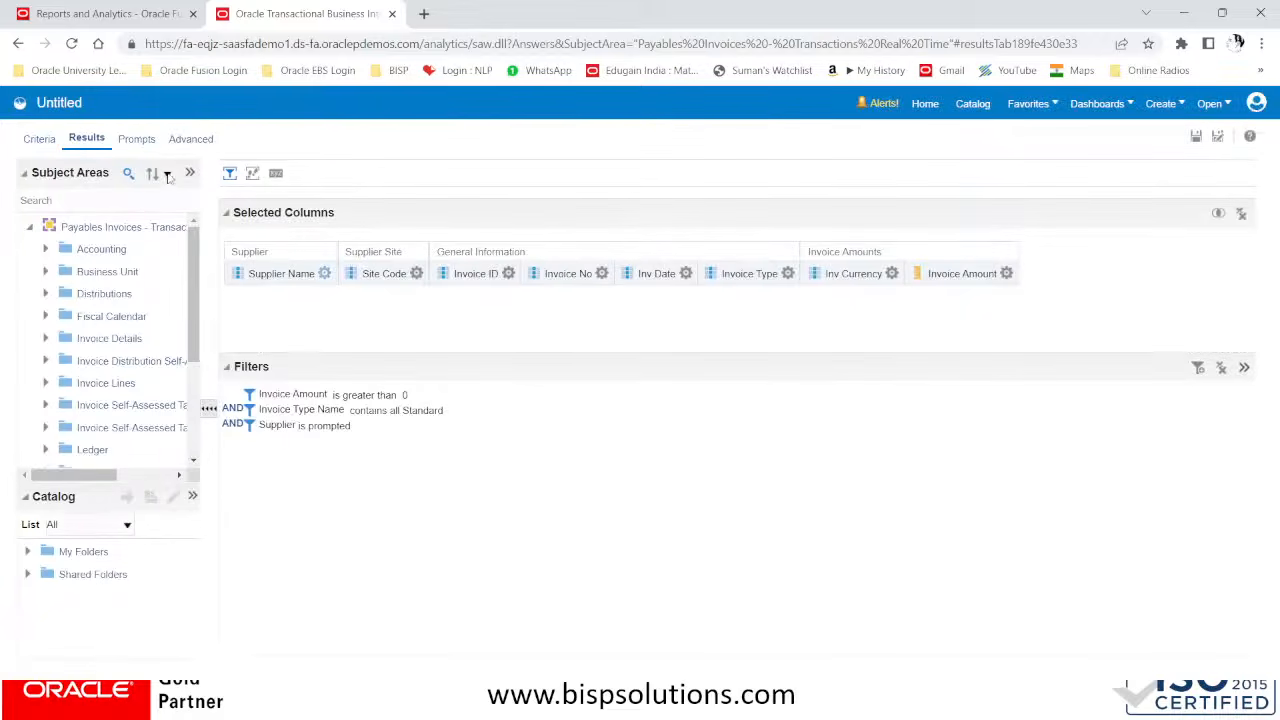
click(42, 140)
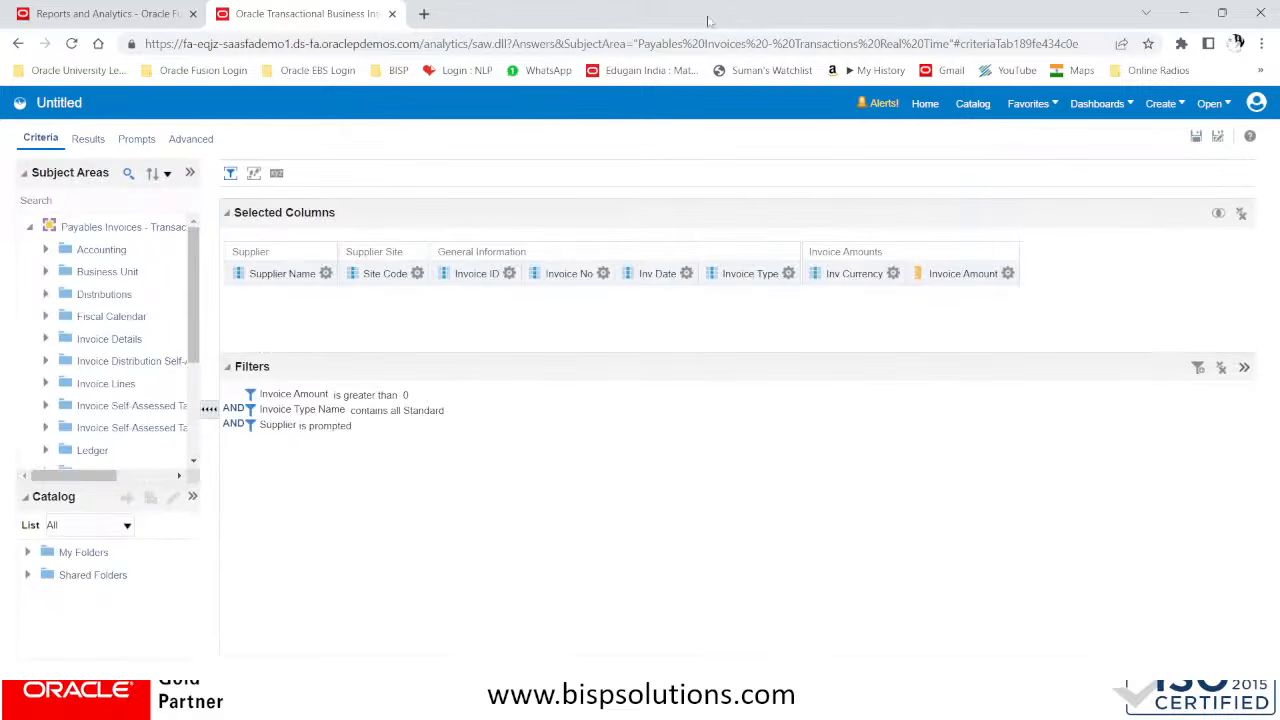
click(1195, 136)
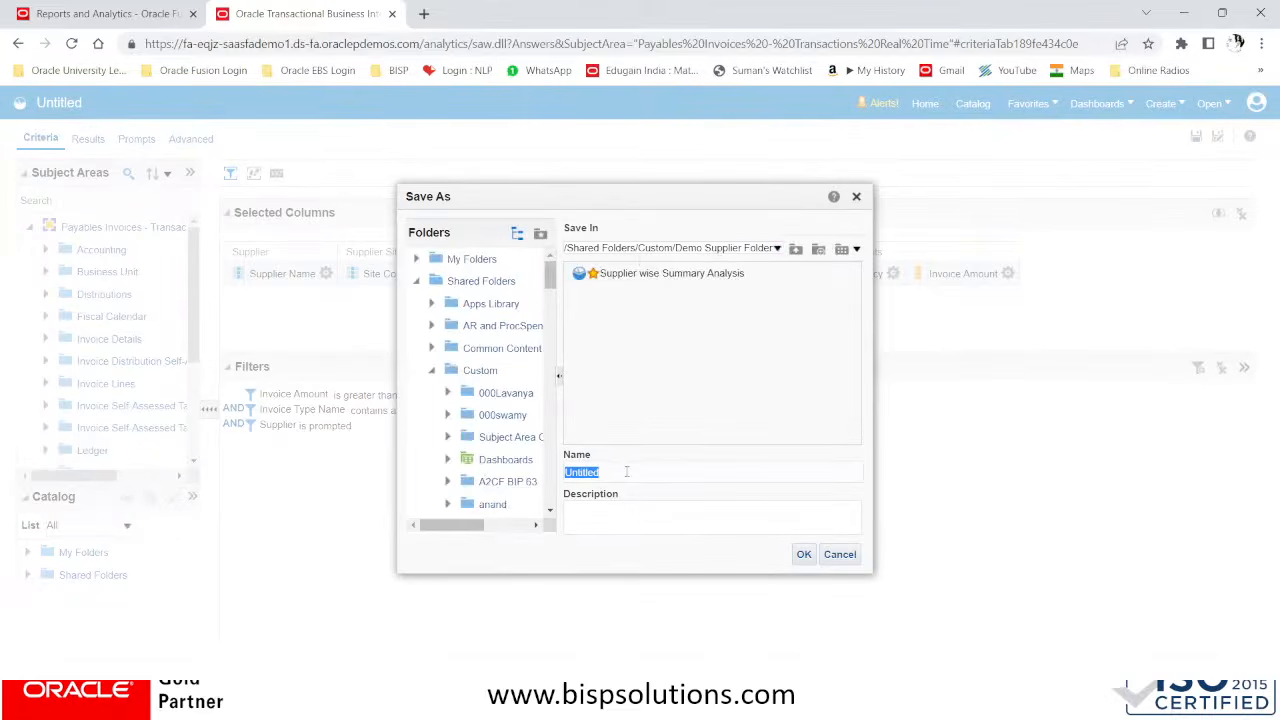
text(Supplier Wise Detail Analysis)
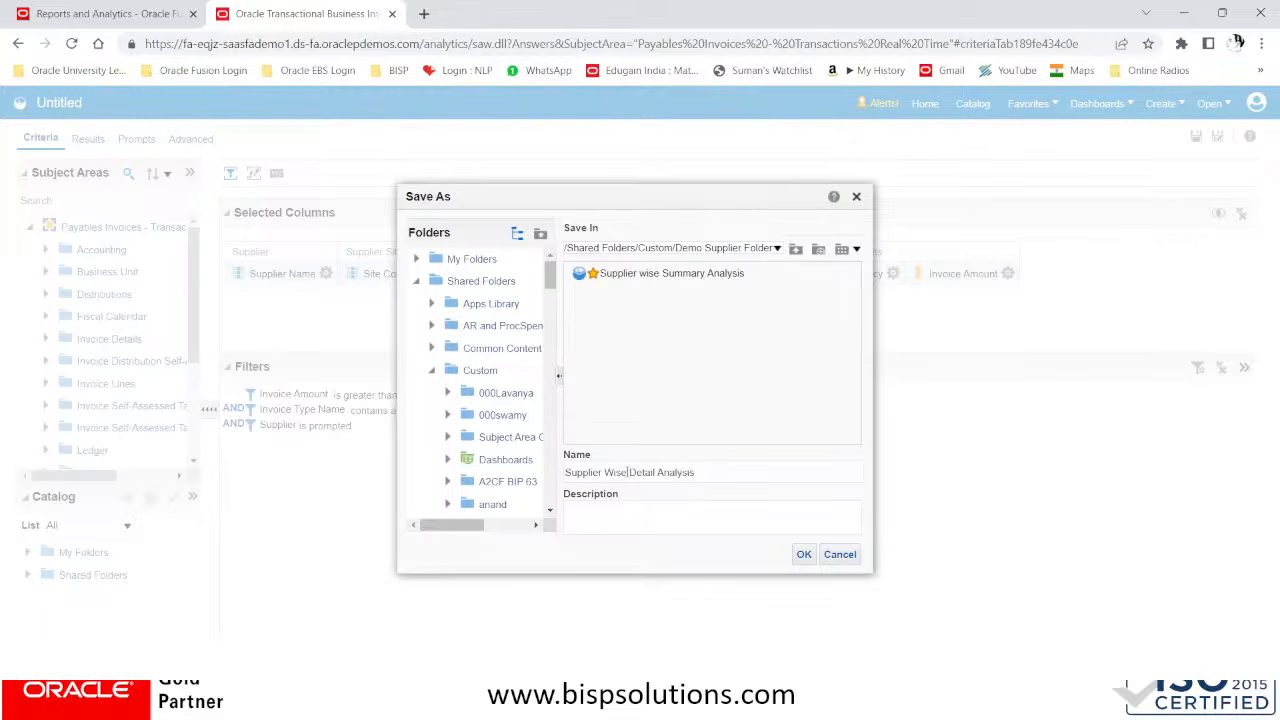
drag(714, 474, 527, 473)
key(ctrl+c)
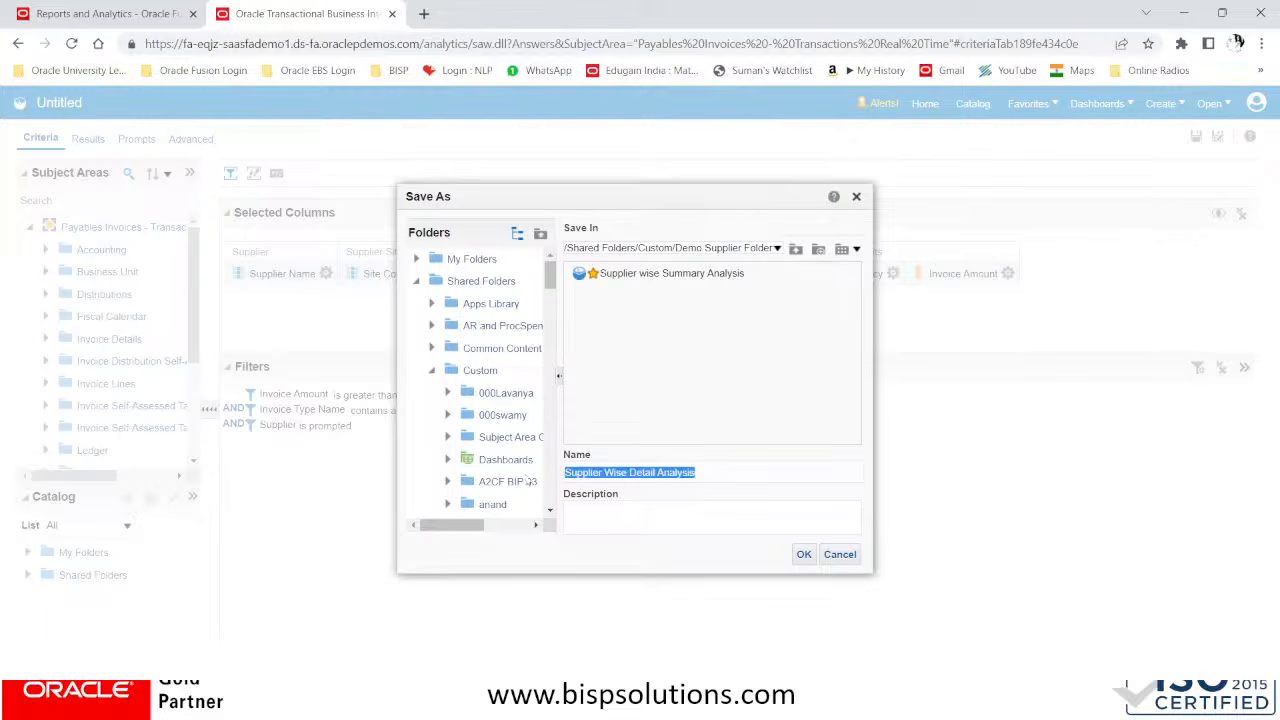
click(621, 512)
key(ctrl+v)
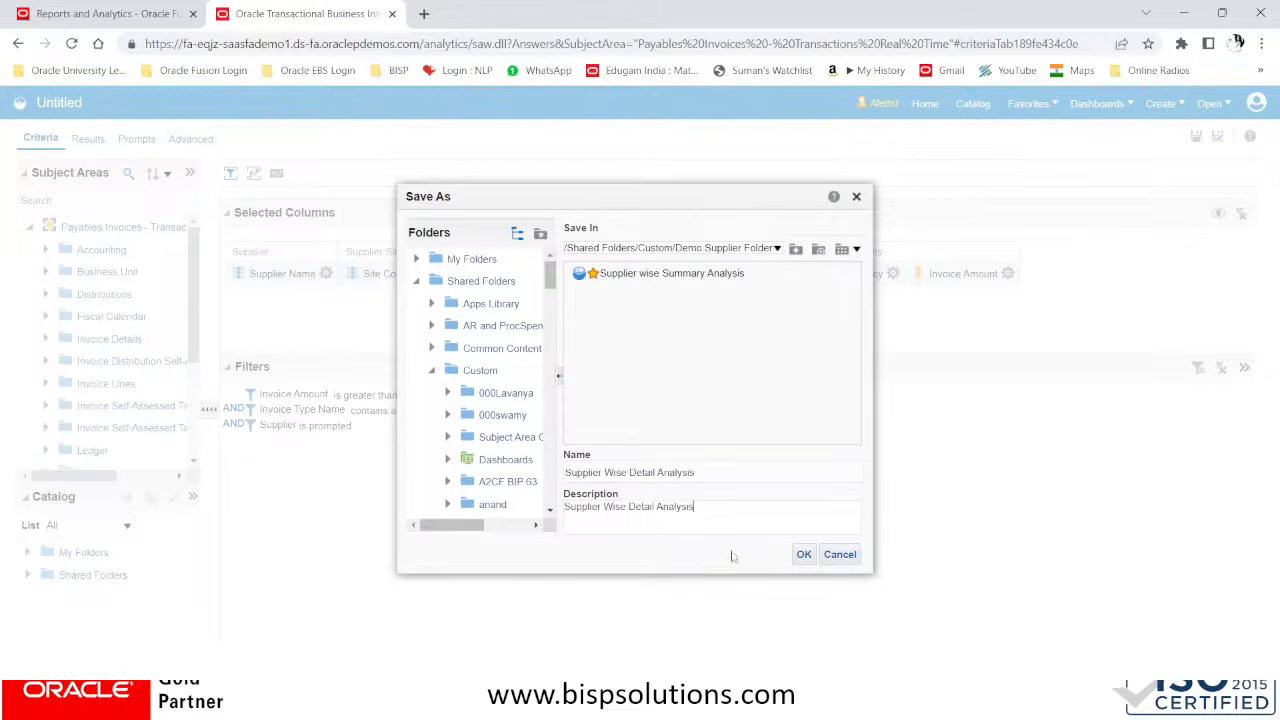
click(797, 558)
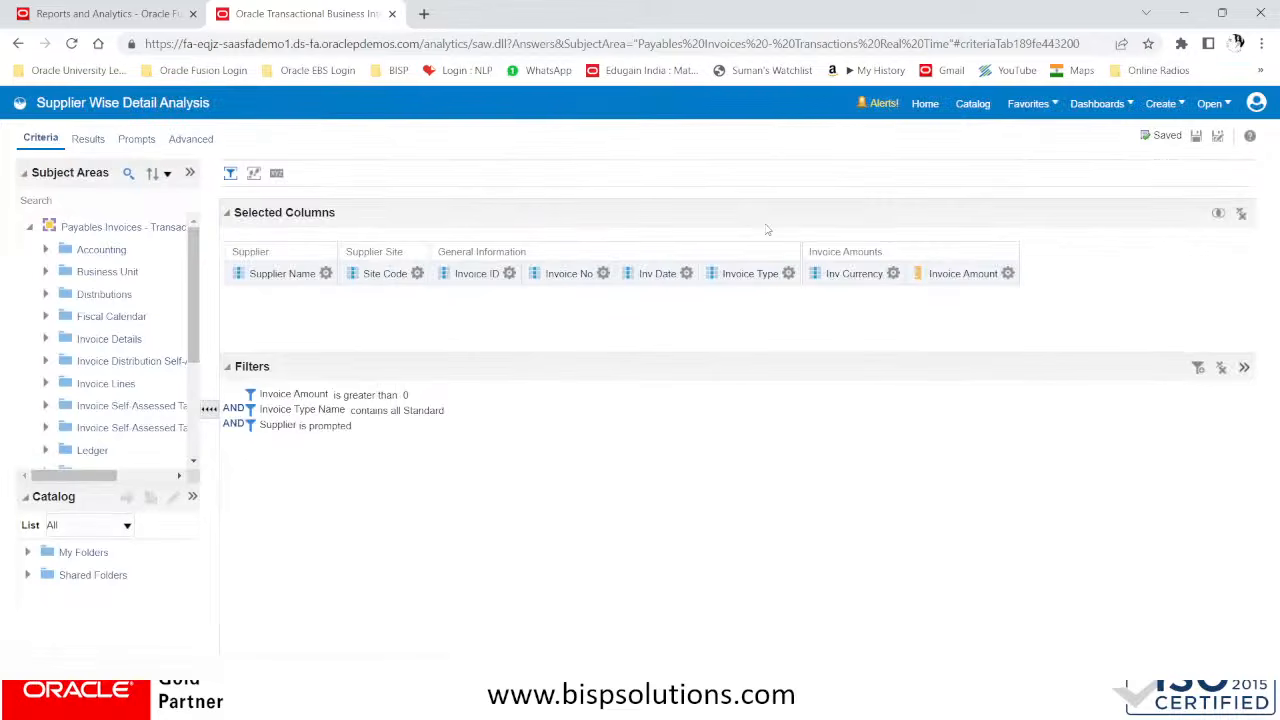
Display the results, execute Drill Thru Invoice View for invoice ADV/Advertising/_1, and show the opened invoice's lines
click(97, 142)
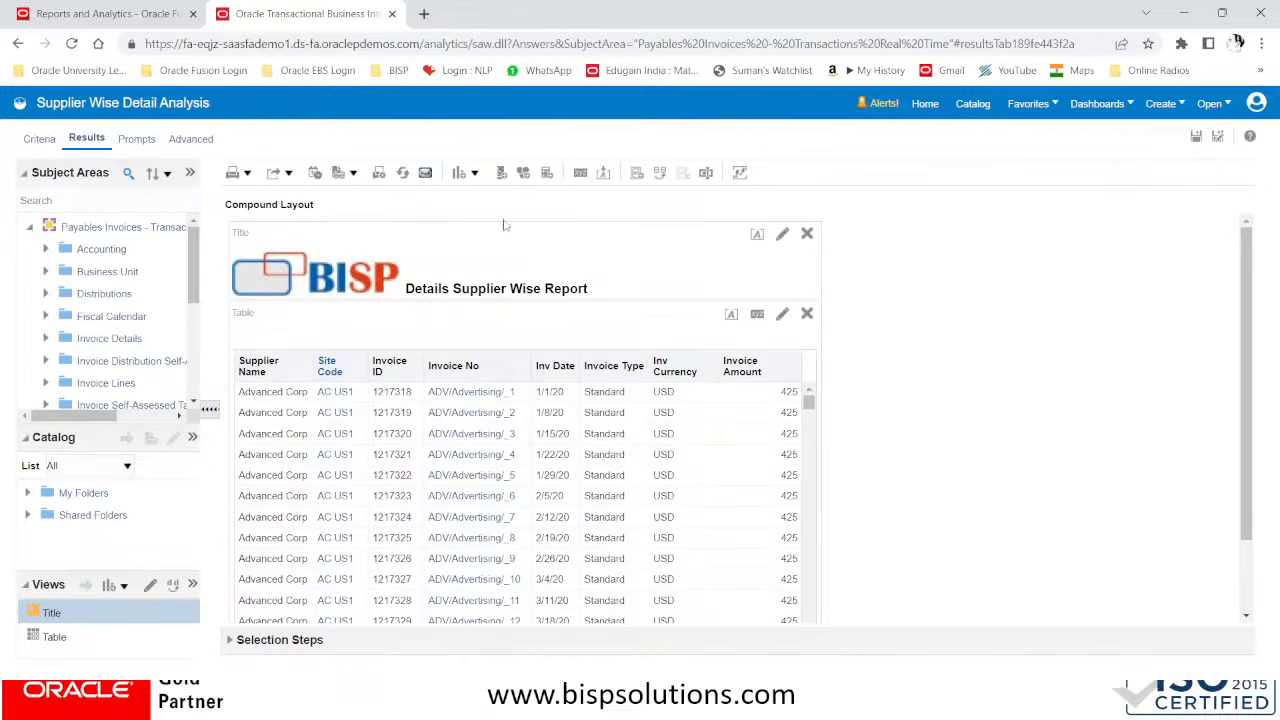
click(465, 394)
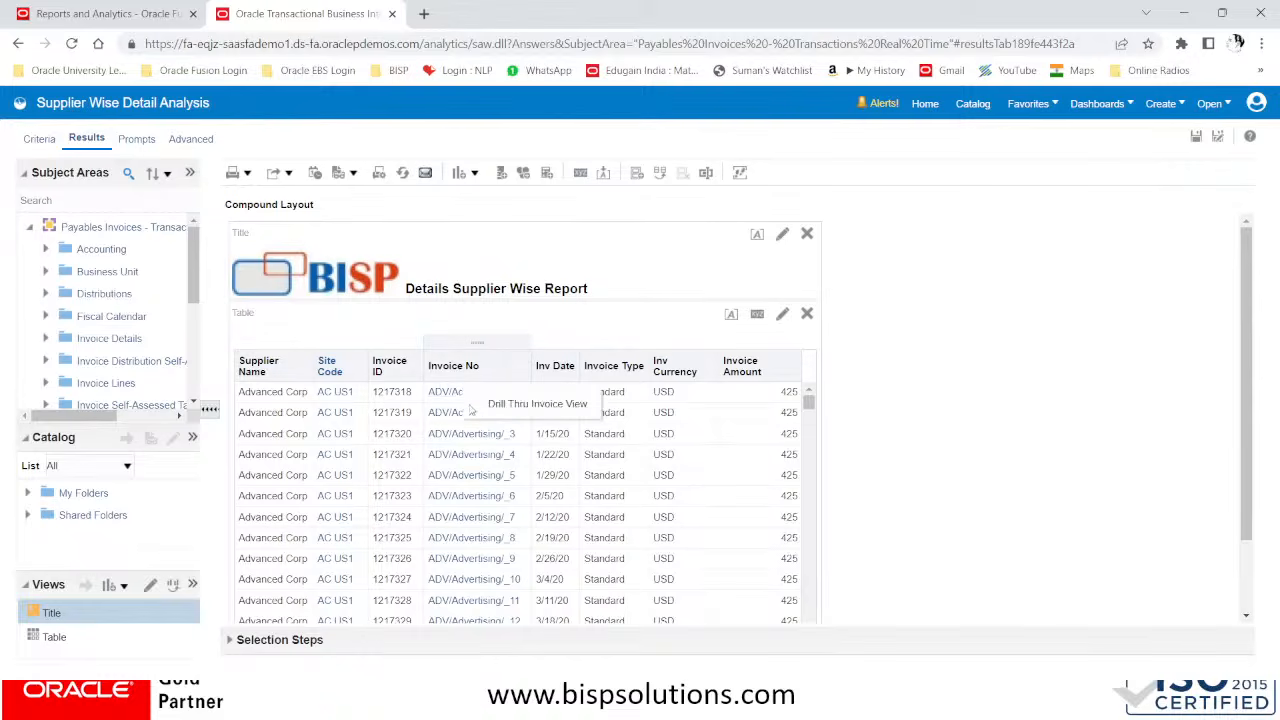
click(532, 405)
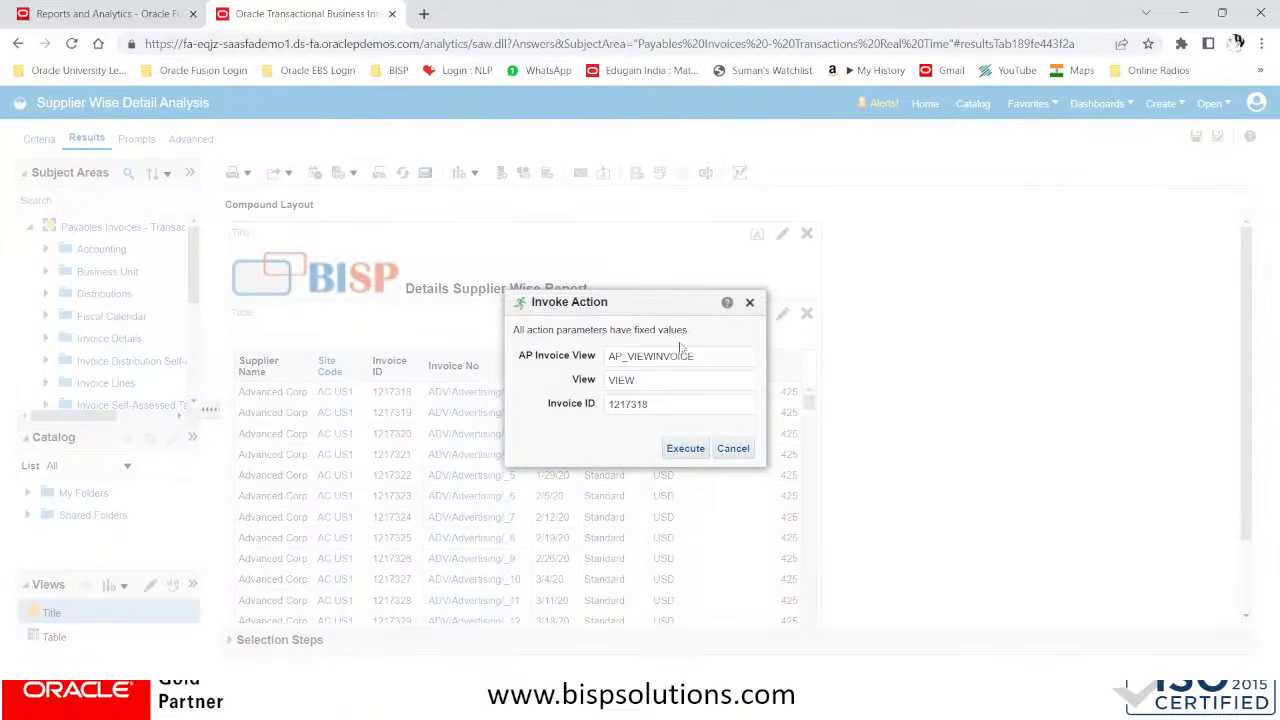
click(690, 452)
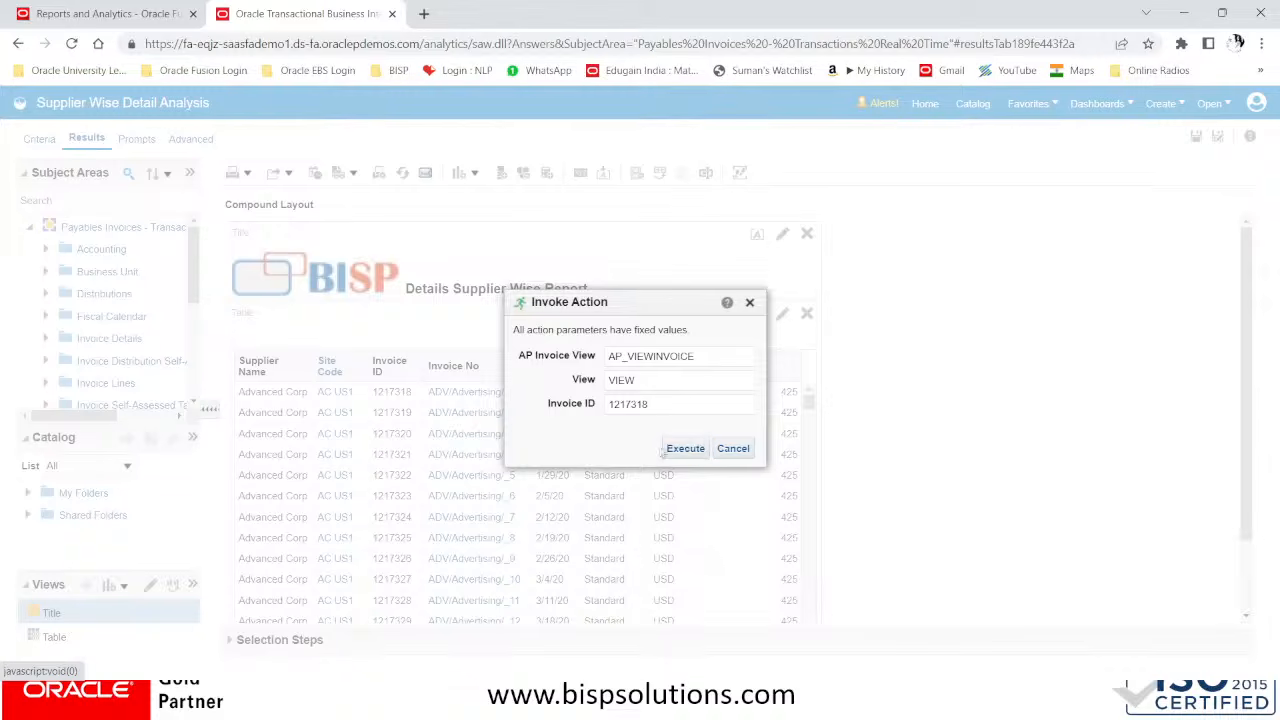
click(683, 453)
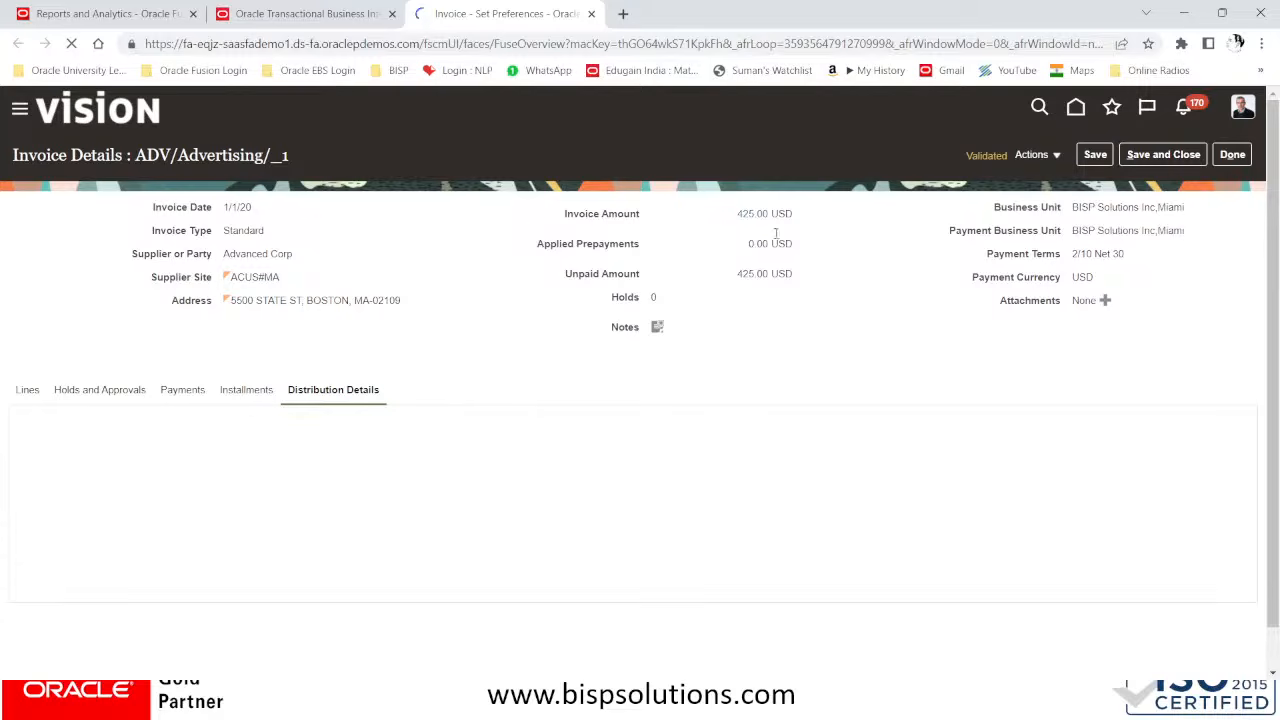
click(28, 393)
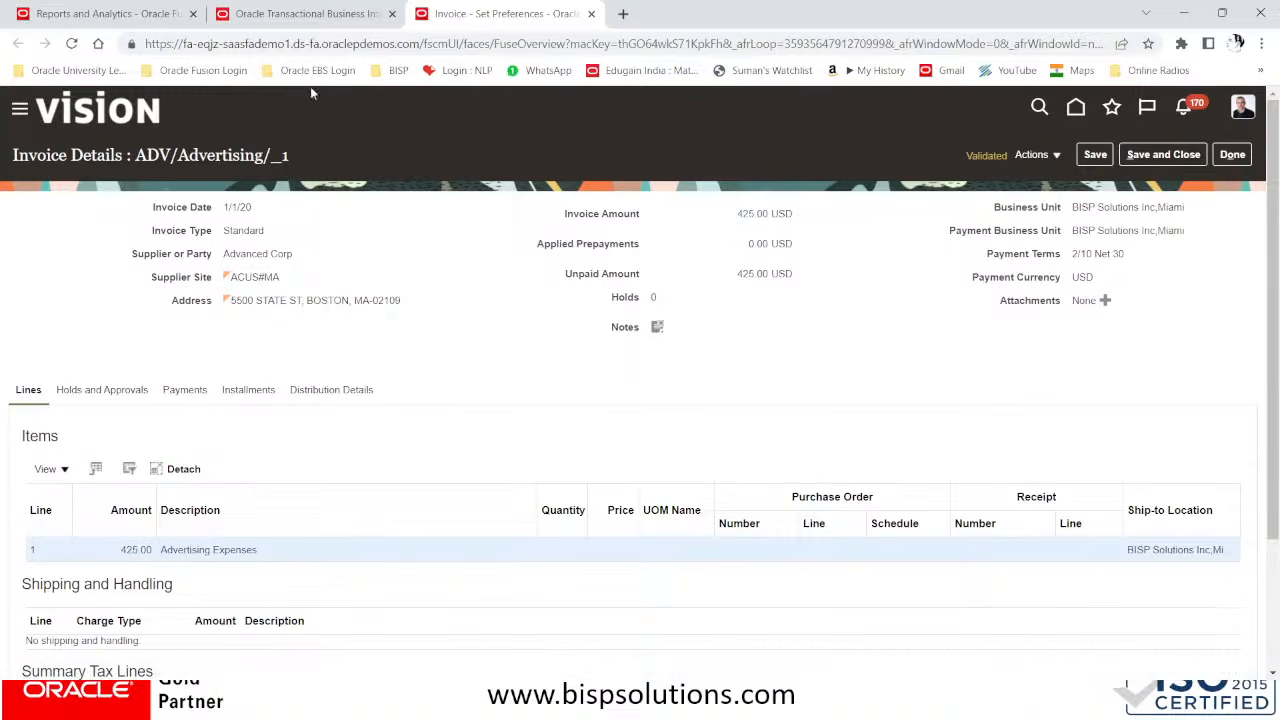
Compare the opened invoice page with the Invoice No values in the detail analysis results
click(340, 14)
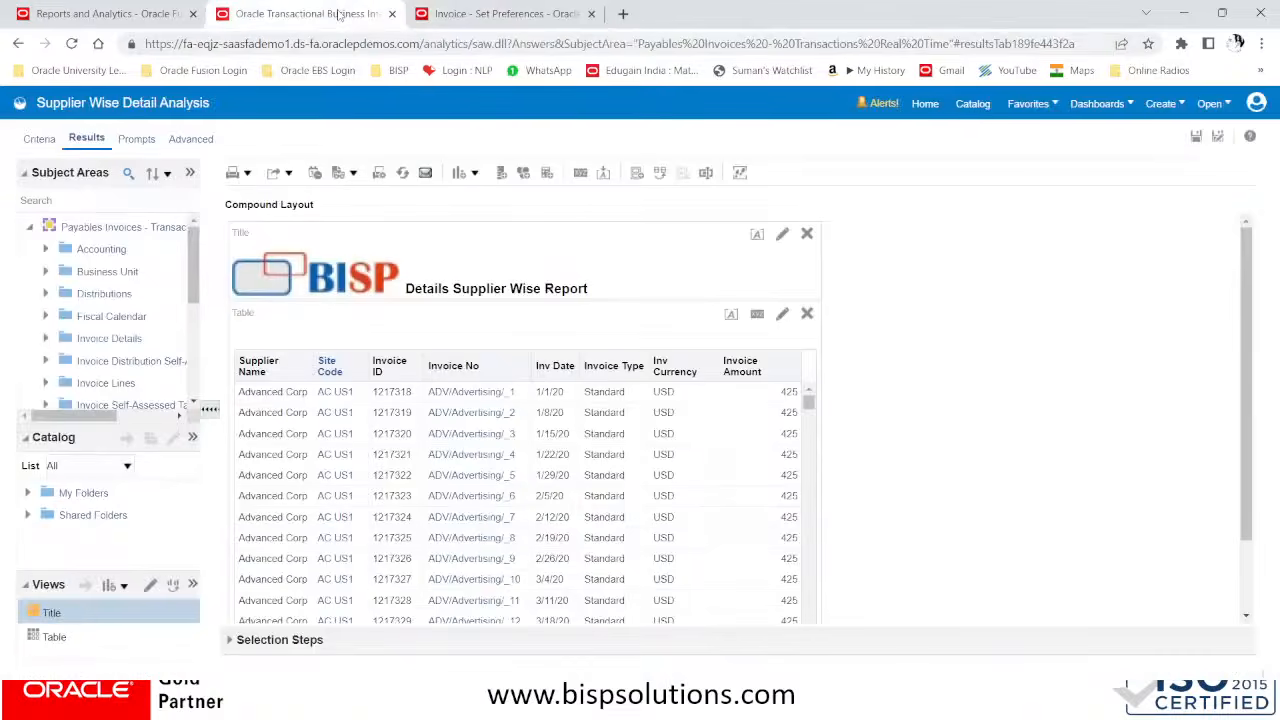
click(478, 391)
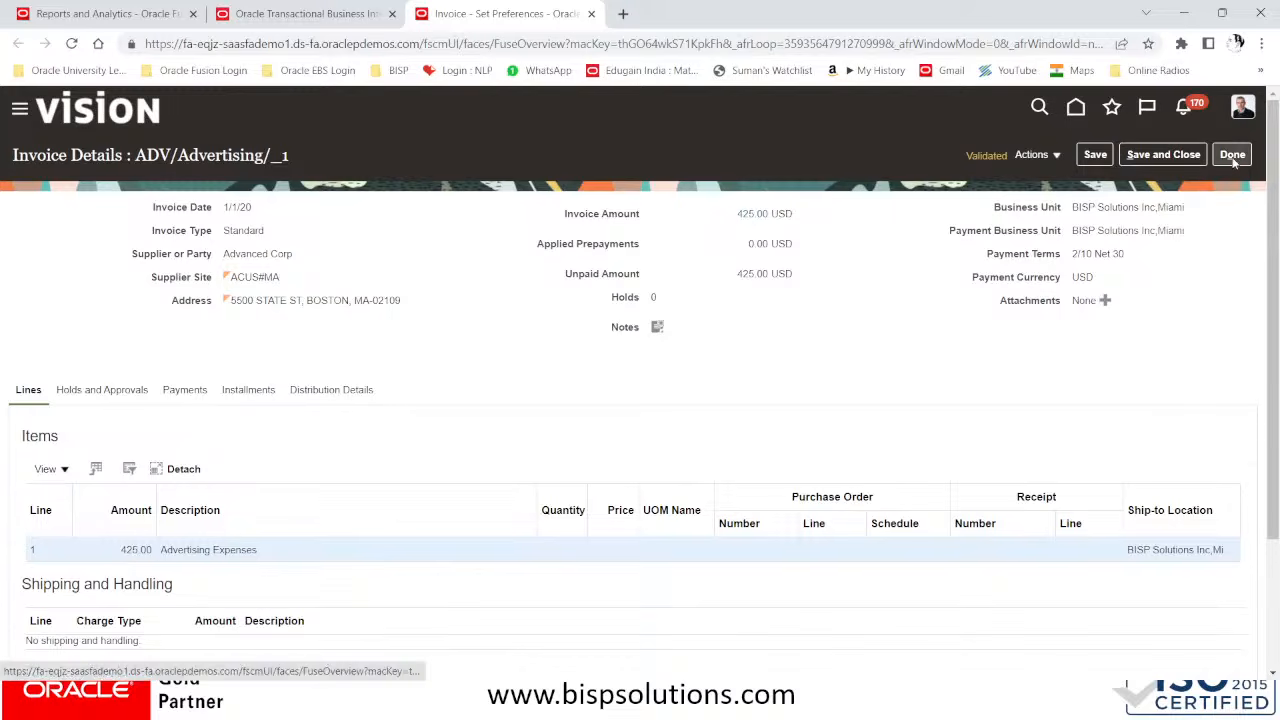
click(350, 15)
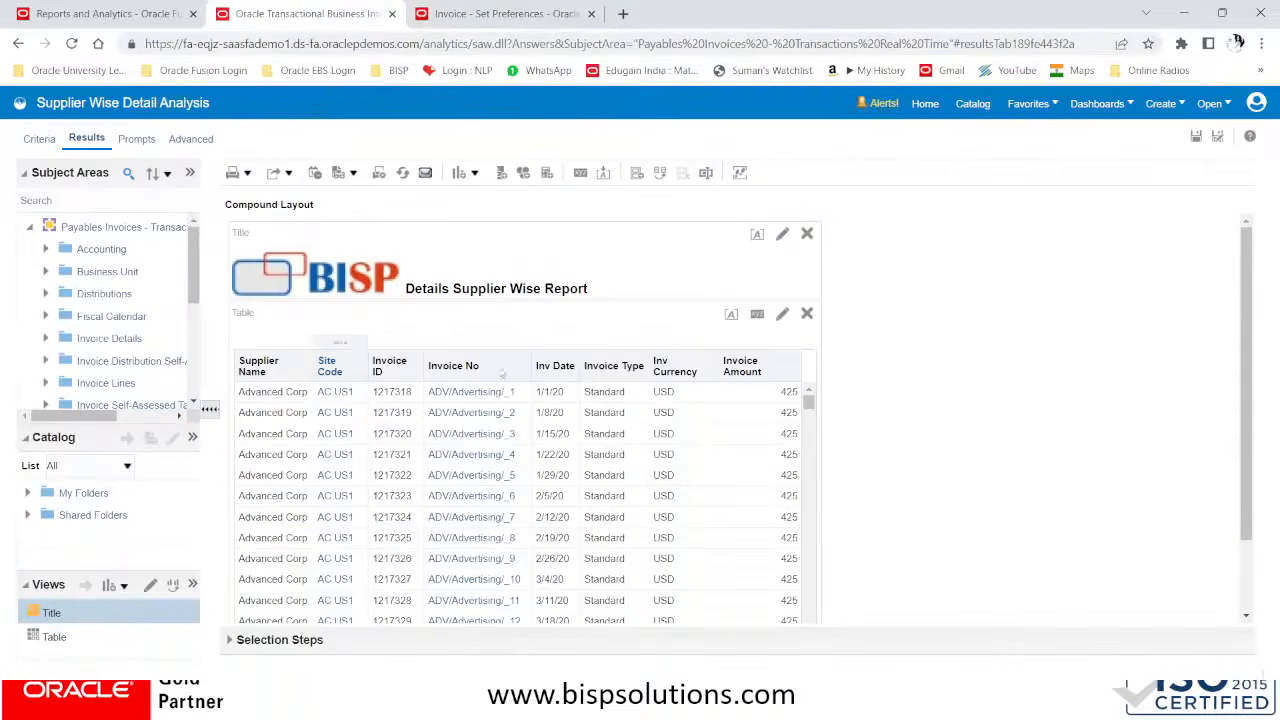
scroll(706, 452, down, 2)
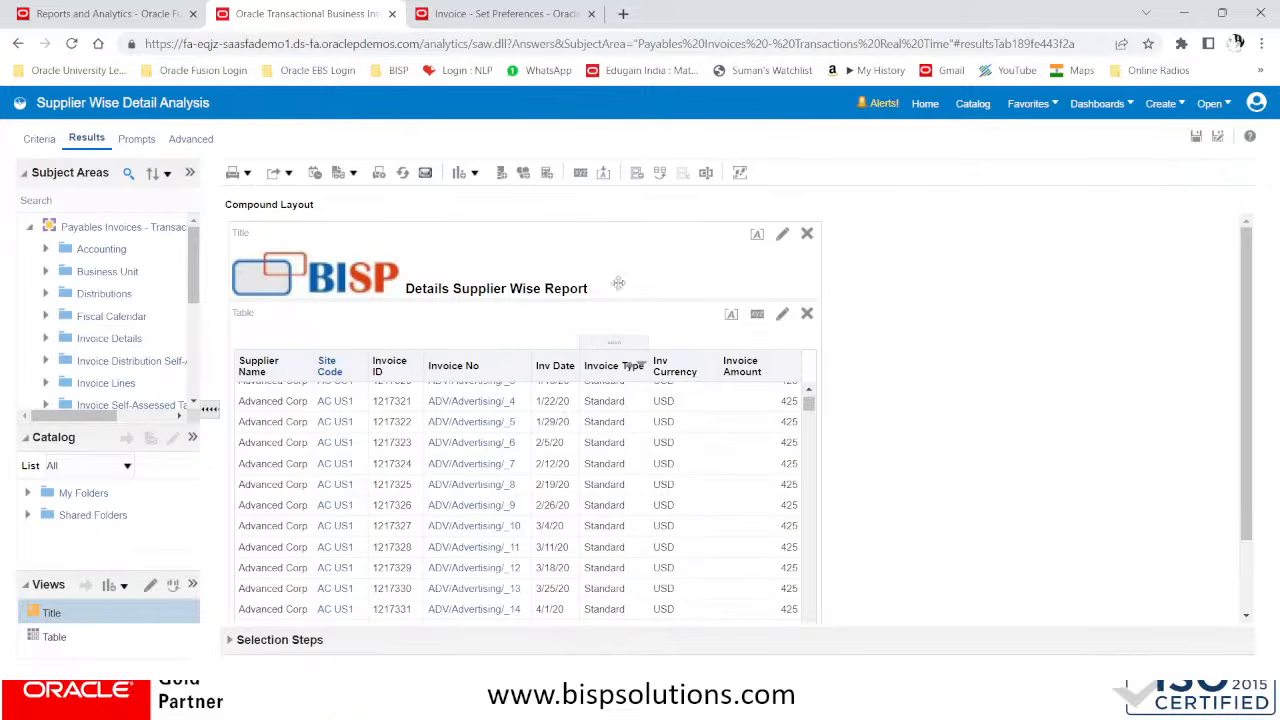
click(488, 16)
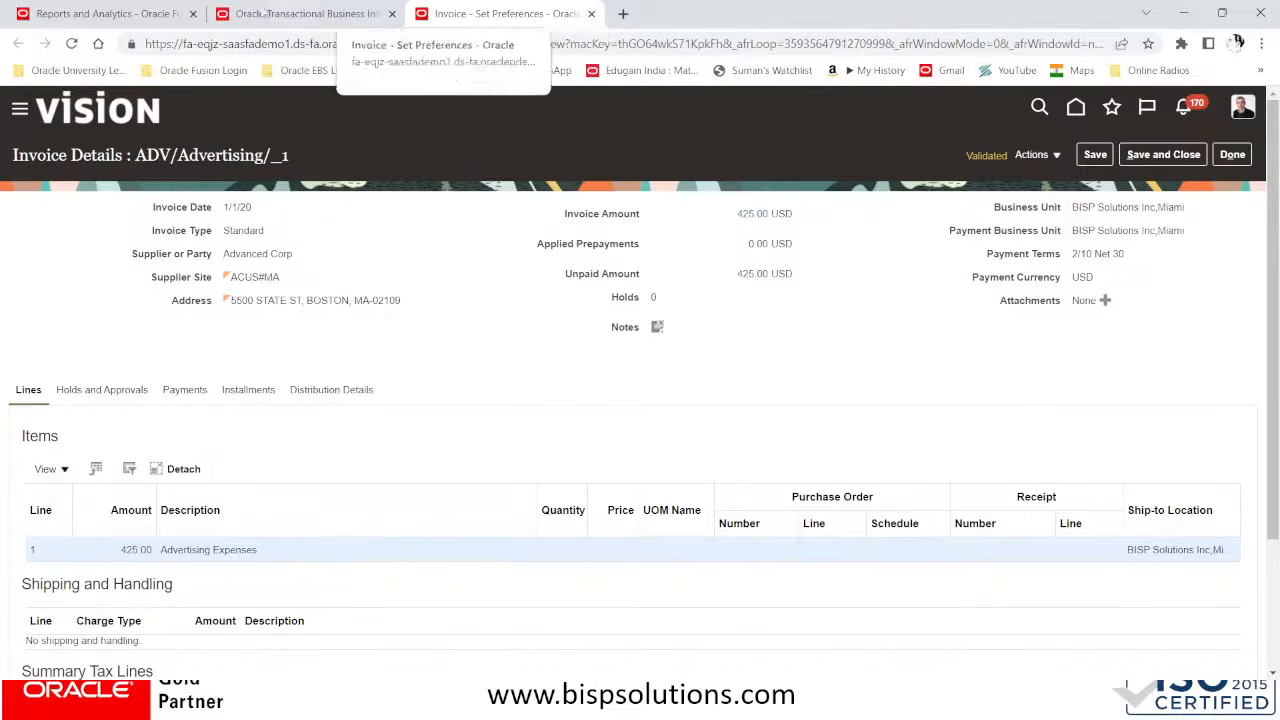
click(300, 14)
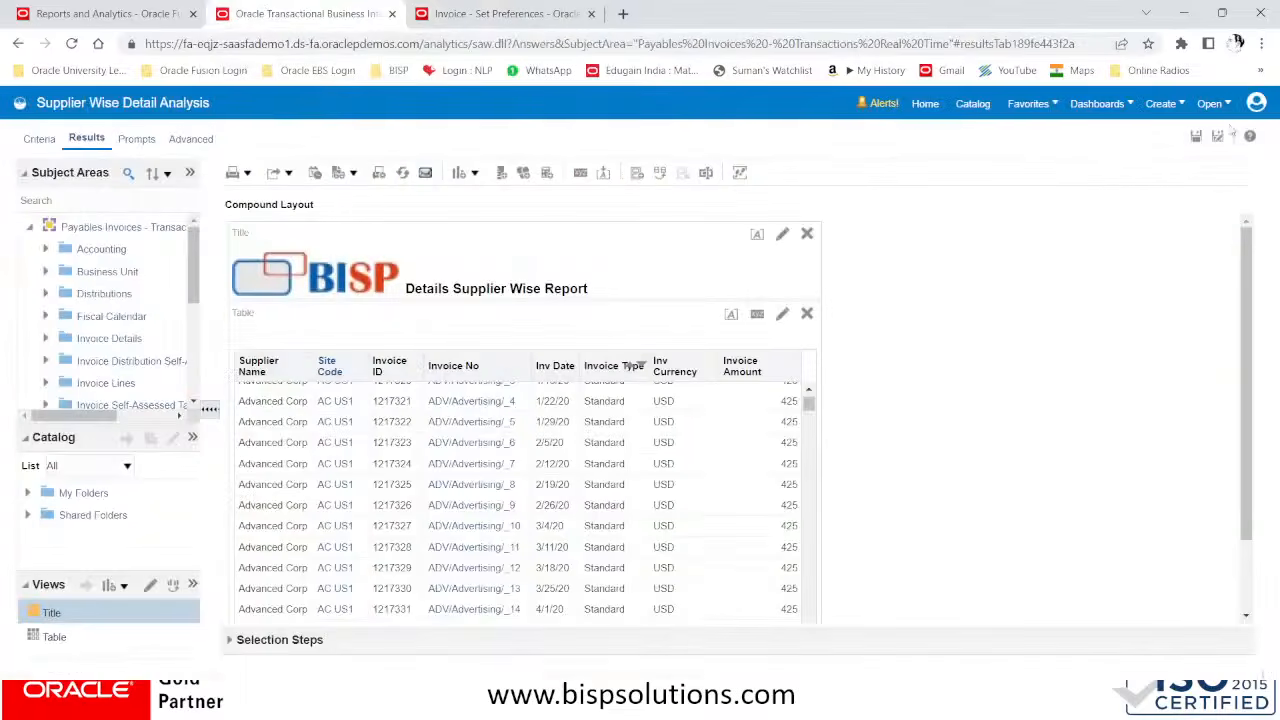
Save the detail analysis and open Supplier wise Summary Analysis from Demo Supplier Folder in the catalog
click(1195, 137)
click(971, 106)
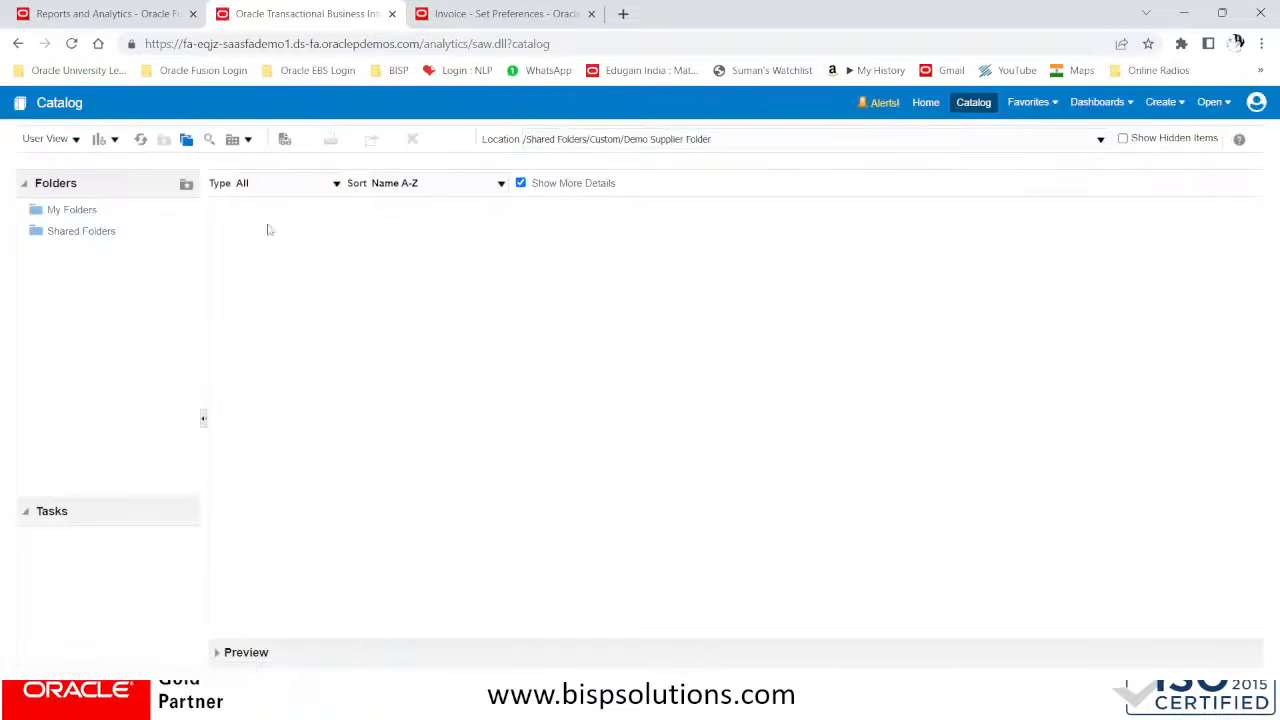
click(268, 222)
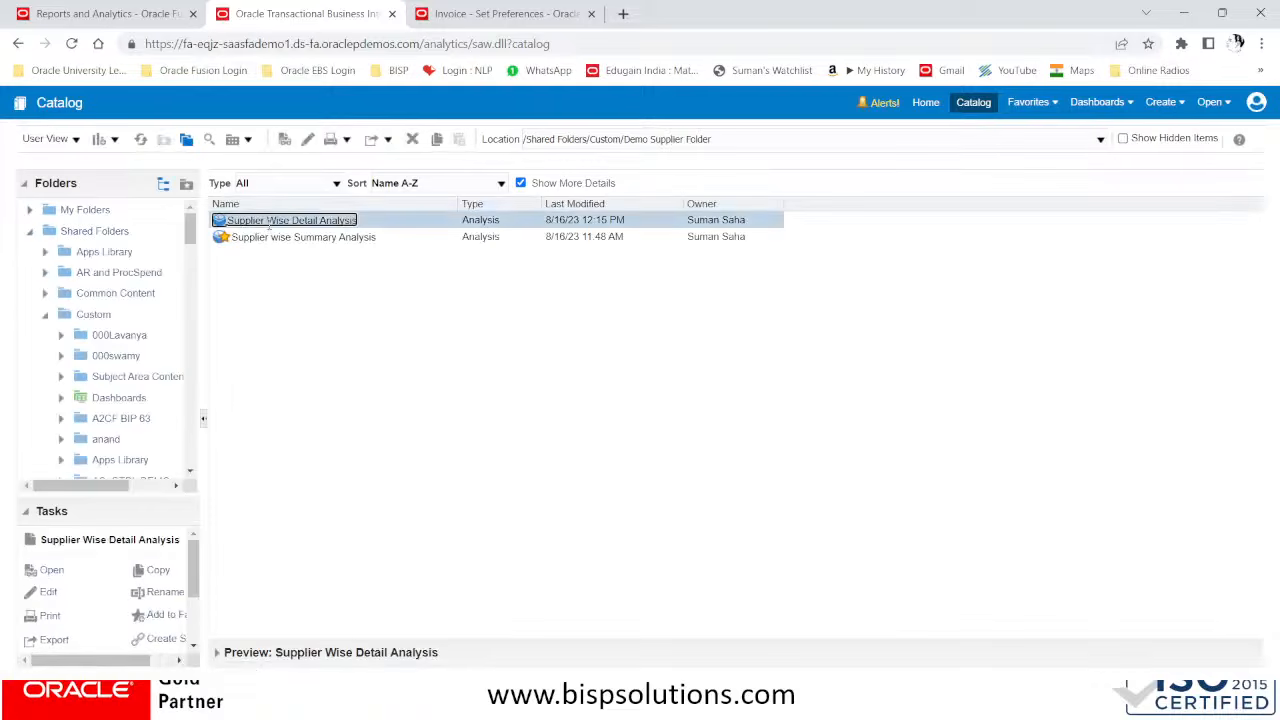
click(275, 238)
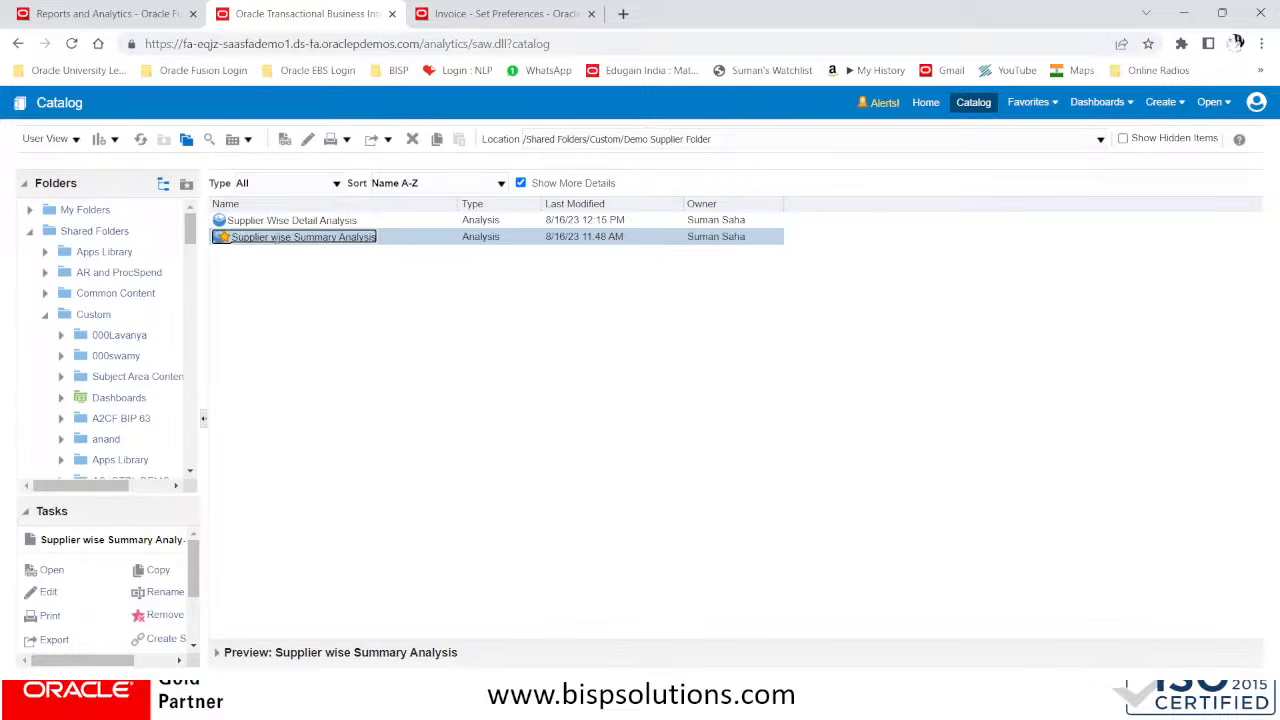
double_click(278, 238)
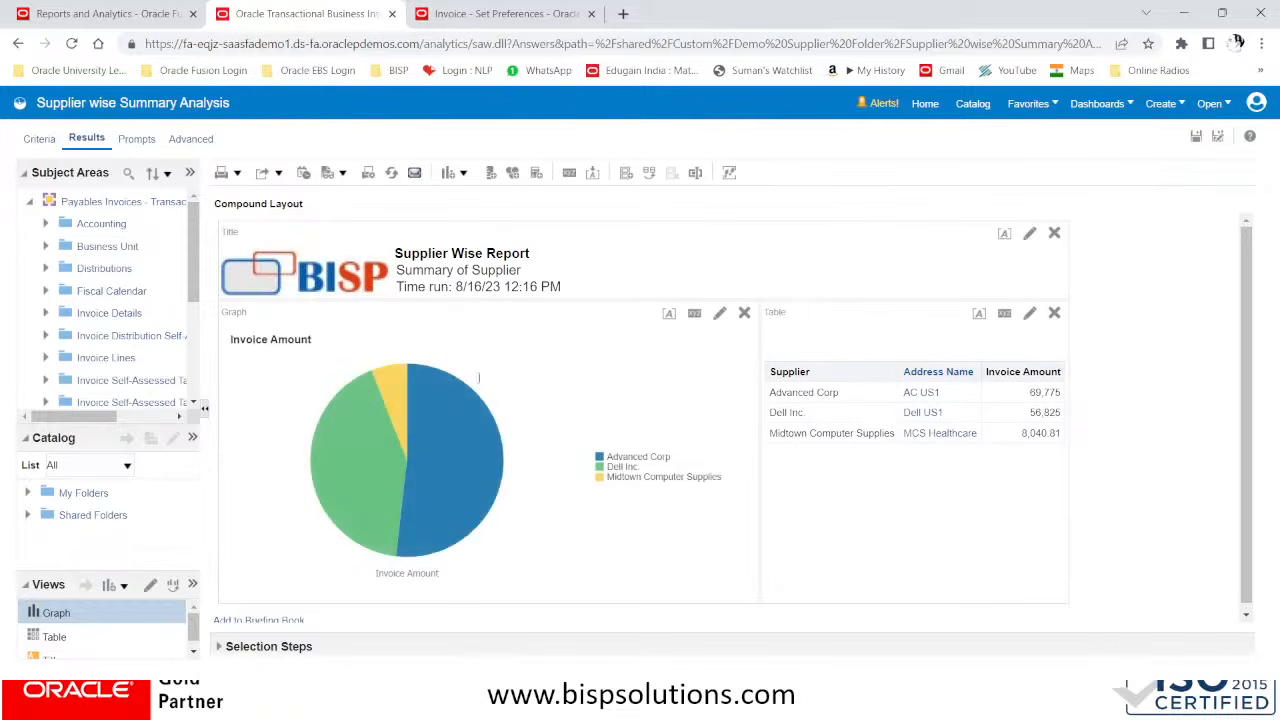
In the summary analysis criteria, set the Supplier column's primary value interaction to Action Links
click(40, 140)
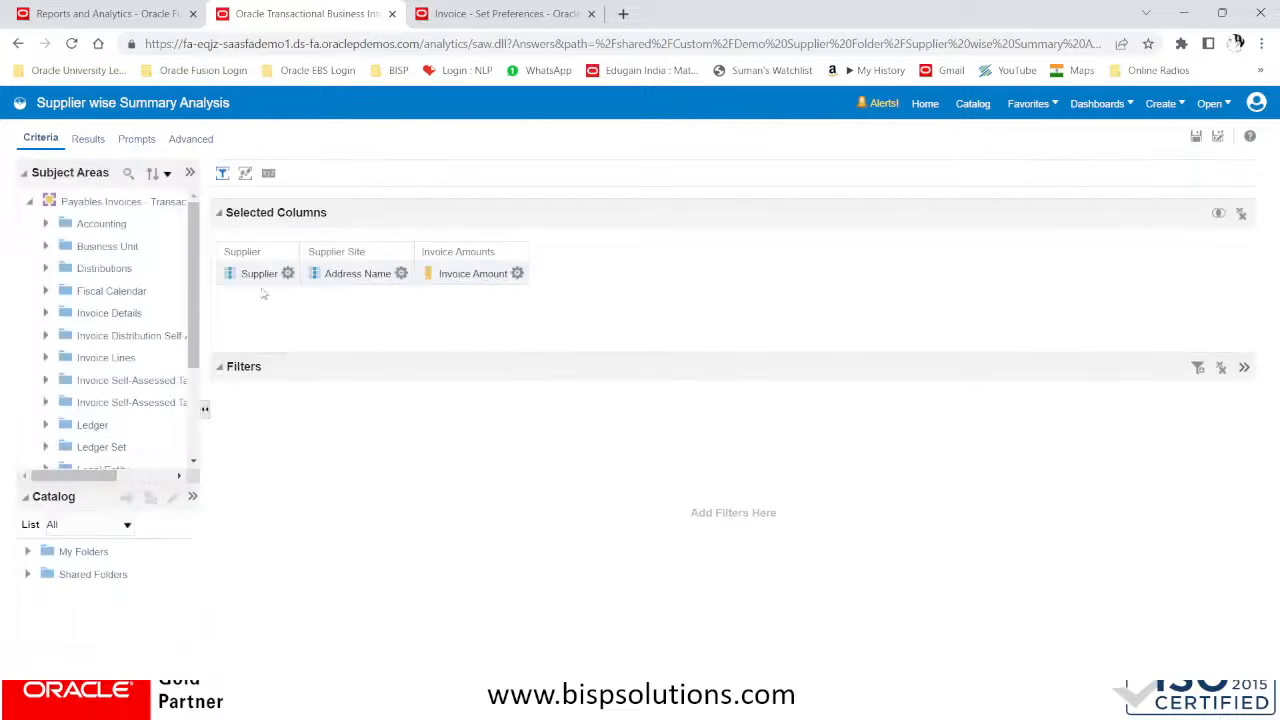
click(288, 273)
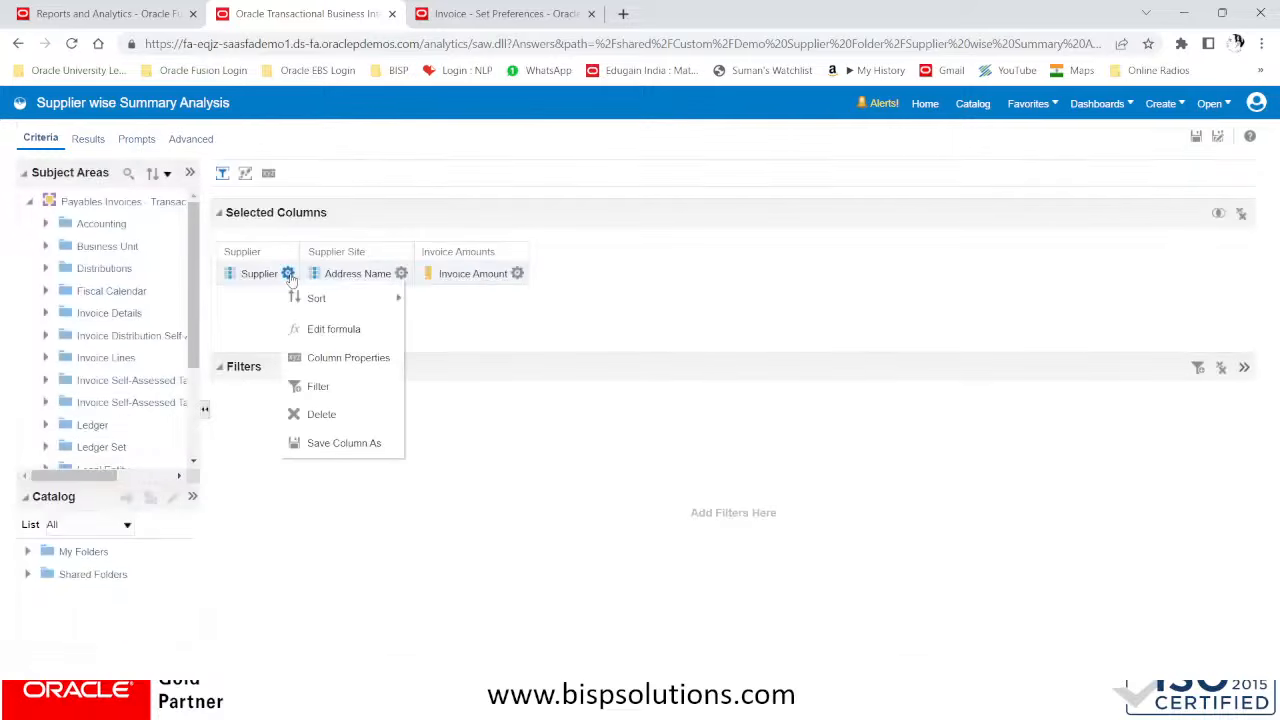
click(357, 360)
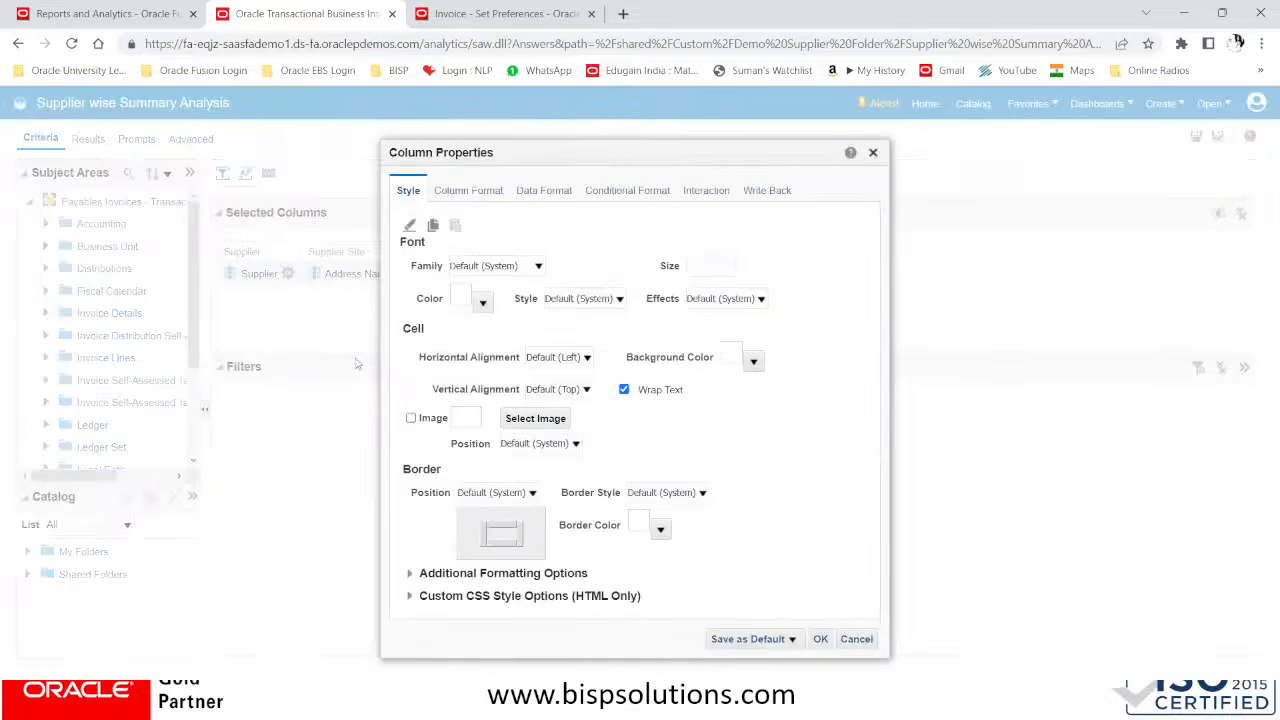
click(702, 194)
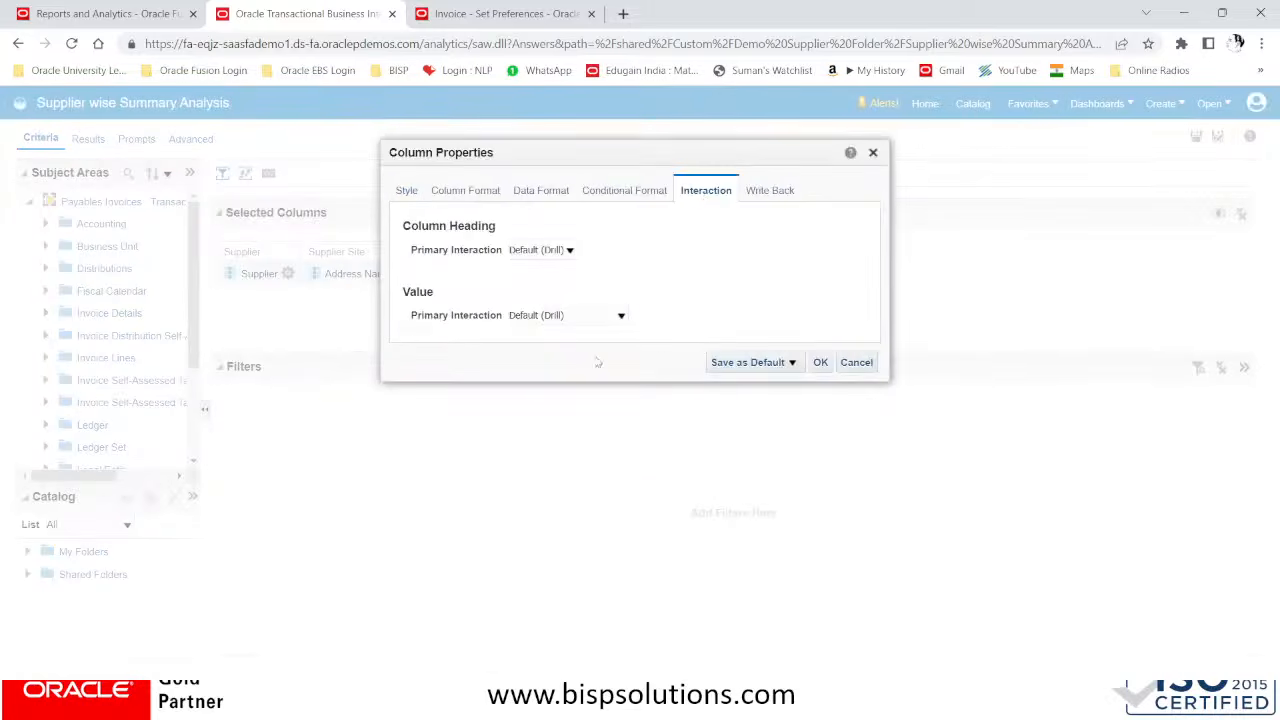
click(568, 317)
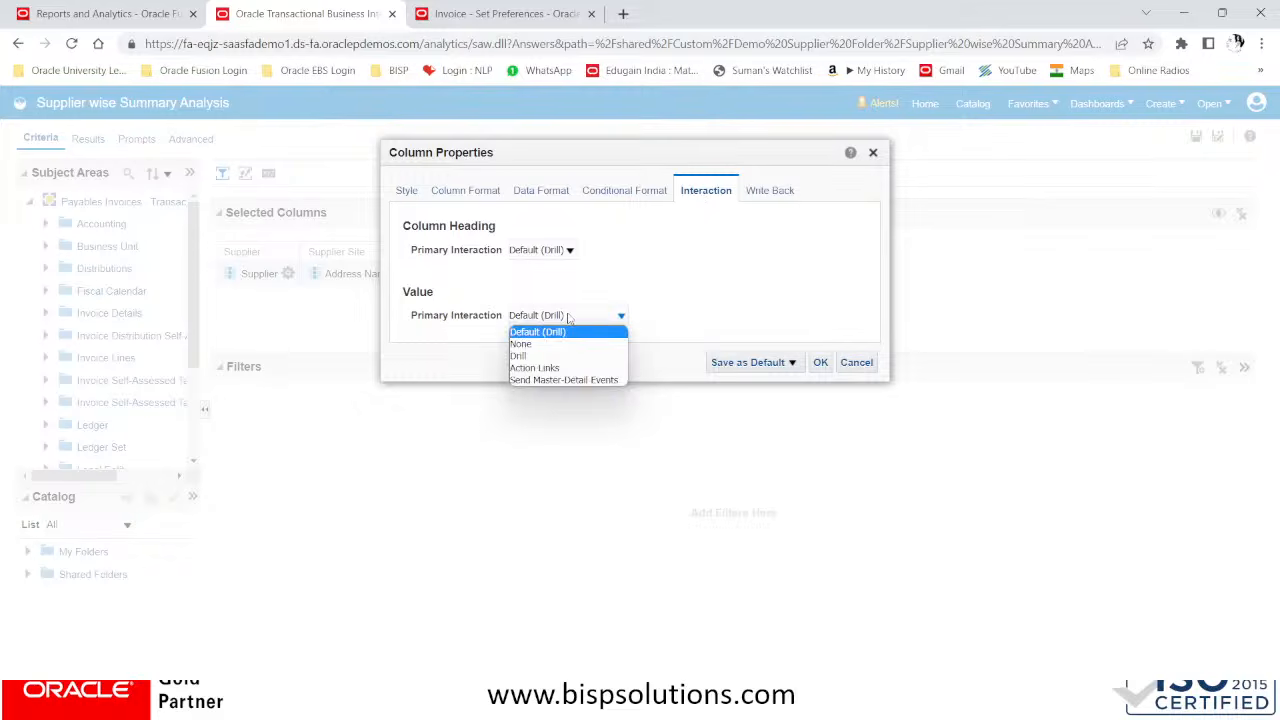
click(553, 369)
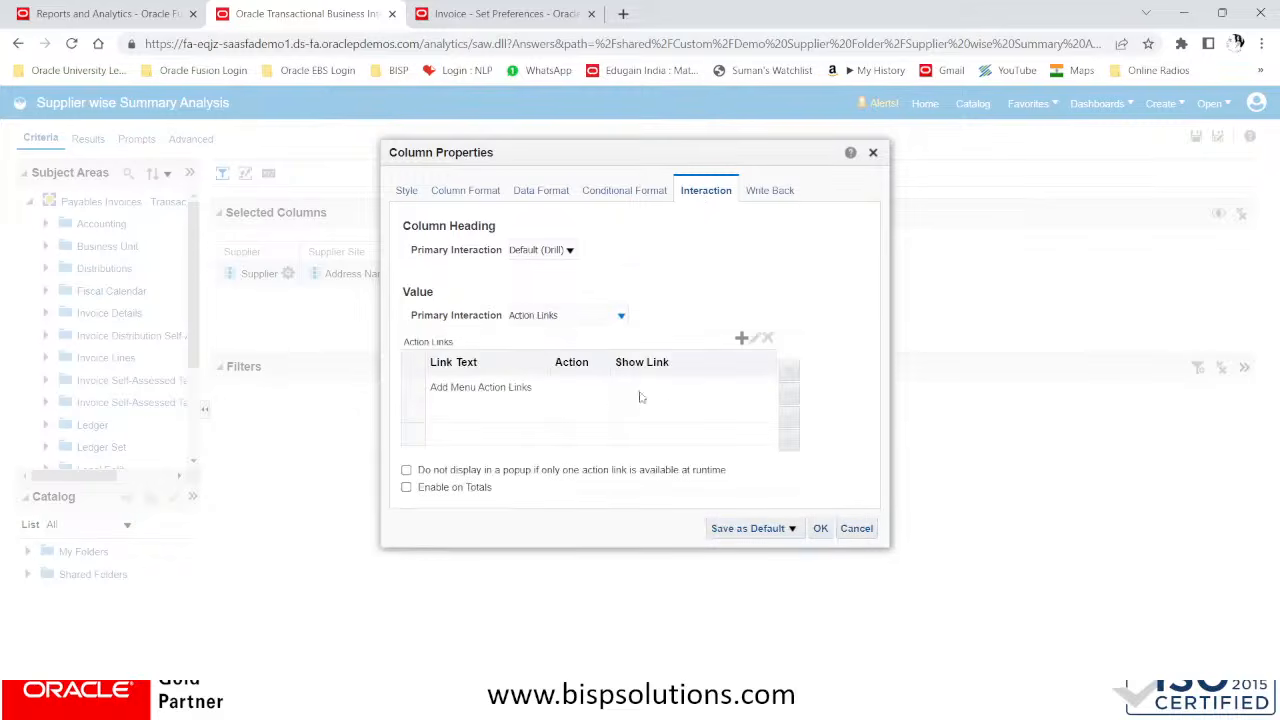
Add a new action link to the Supplier column with the link text Detail View
click(600, 387)
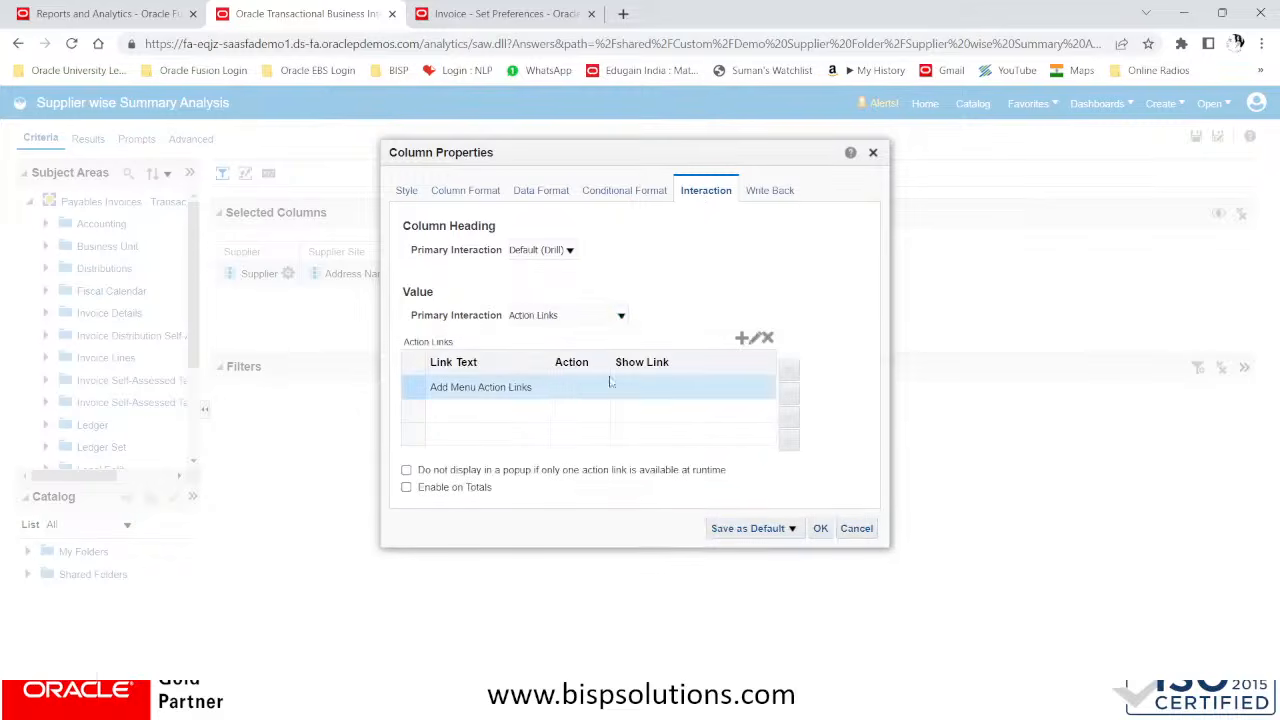
click(740, 340)
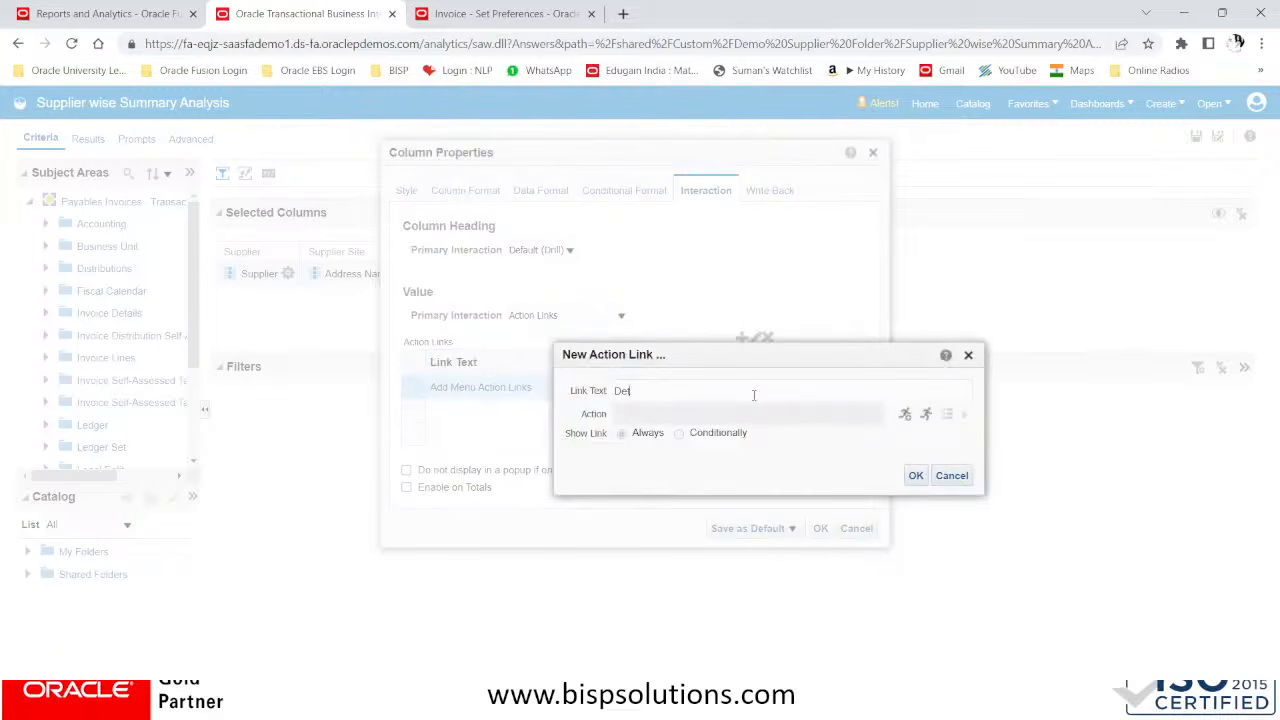
text(Detail View)
Give the Detail View link a Navigate to BI Content action targeting Supplier Wise Detail Analysis in Shared Folders/Custom/Demo Supplier Folder
click(905, 415)
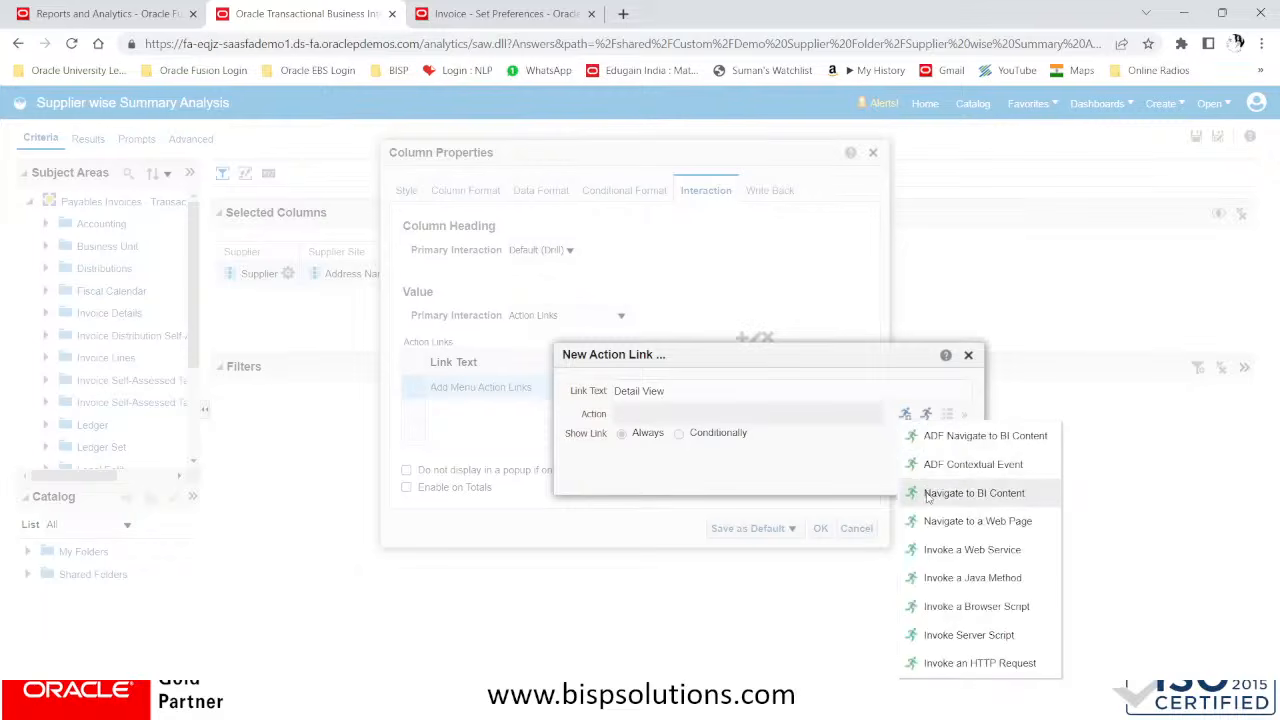
click(929, 494)
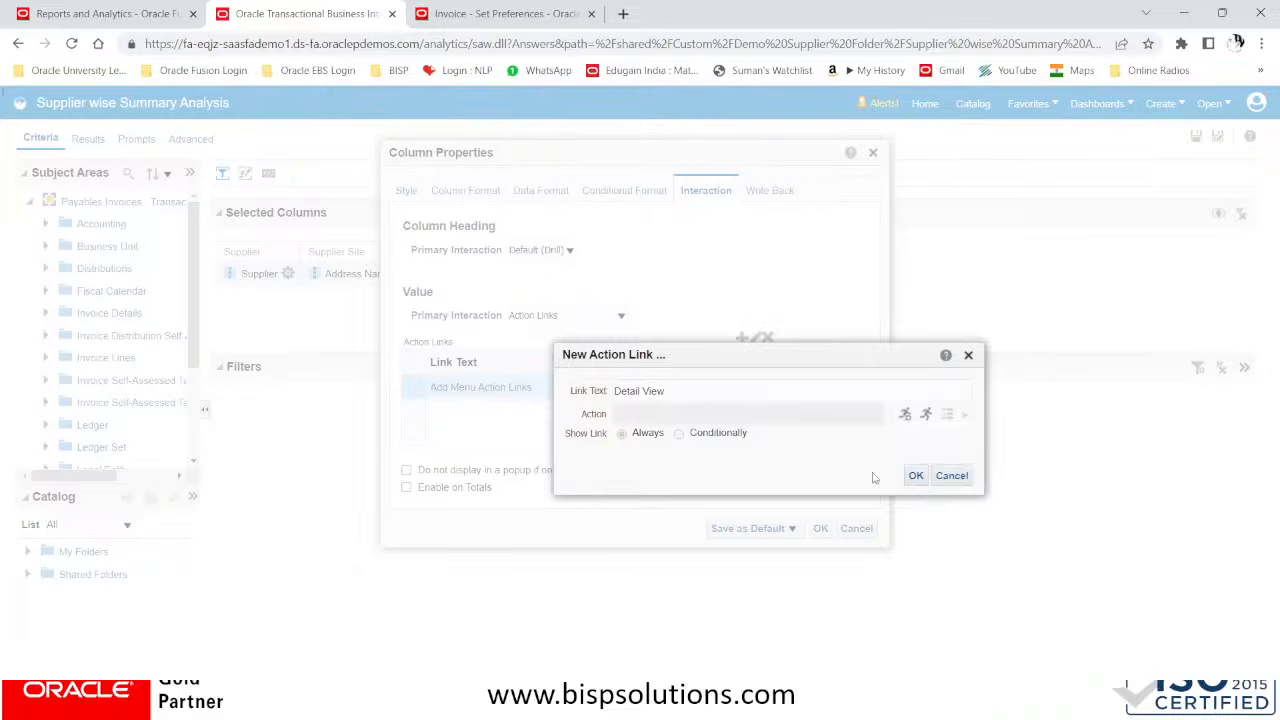
click(905, 414)
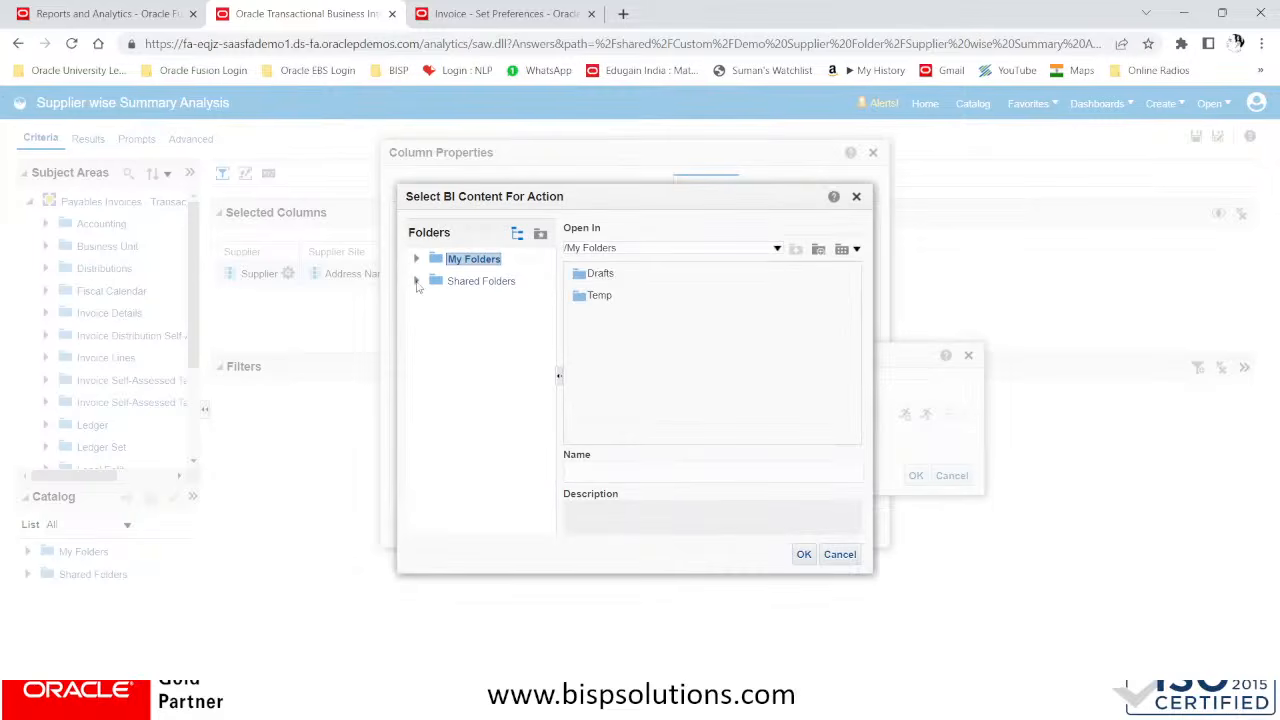
click(417, 283)
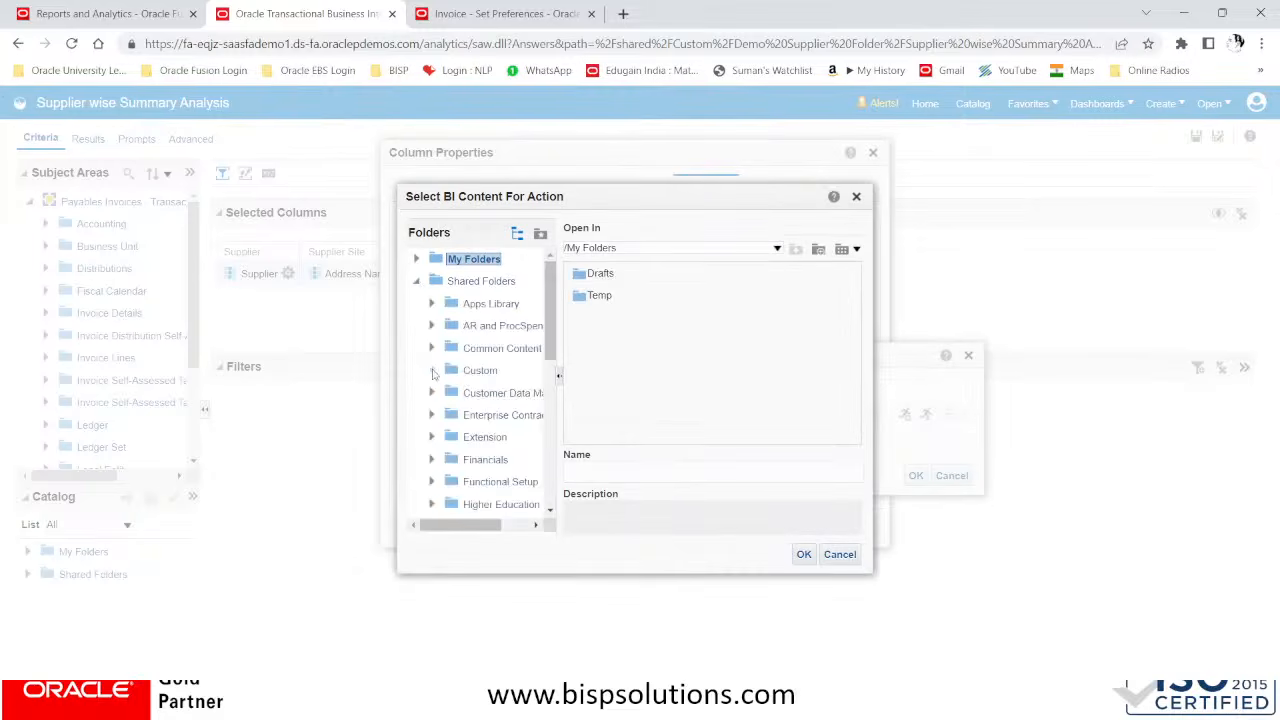
click(432, 371)
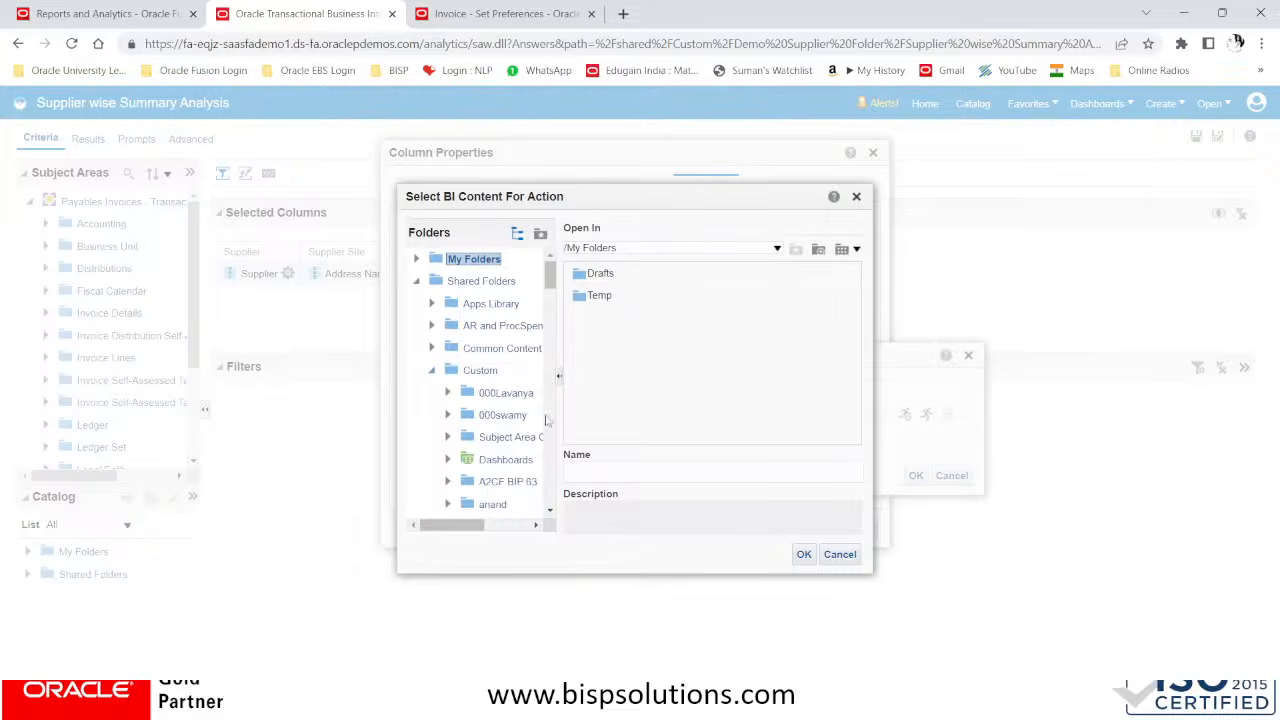
scroll(550, 393, down, 1)
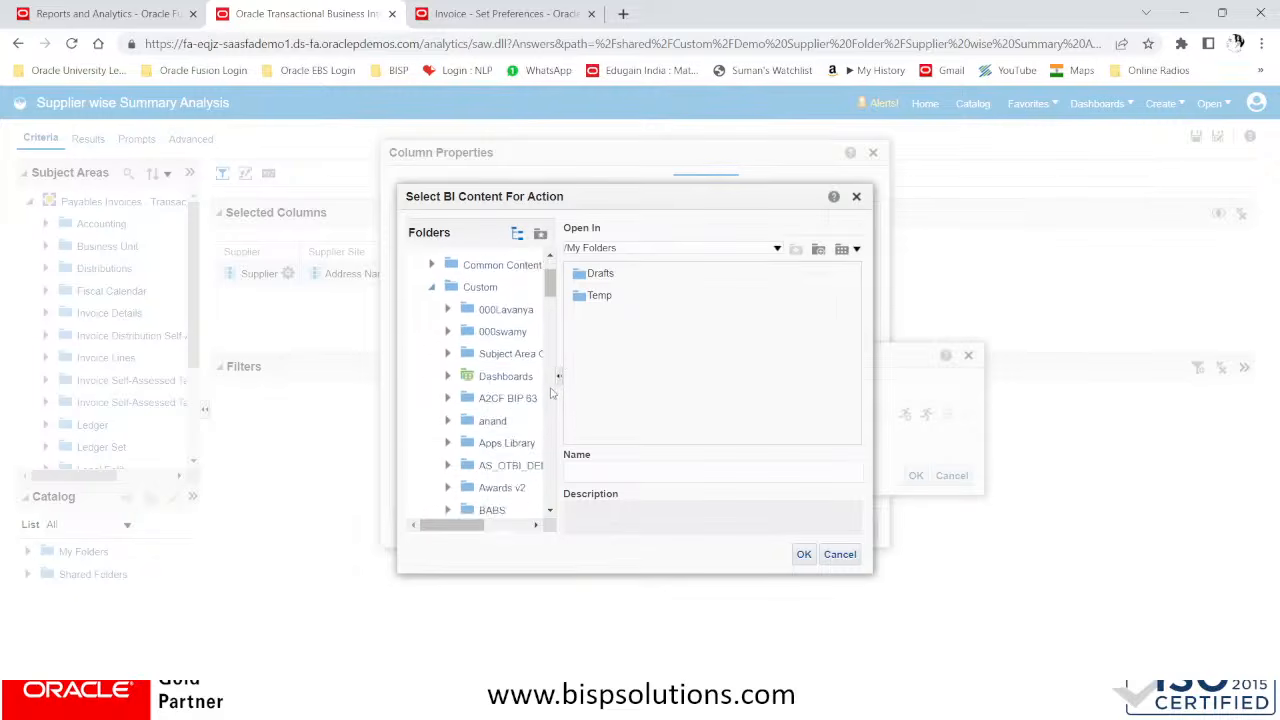
scroll(550, 393, down, 3)
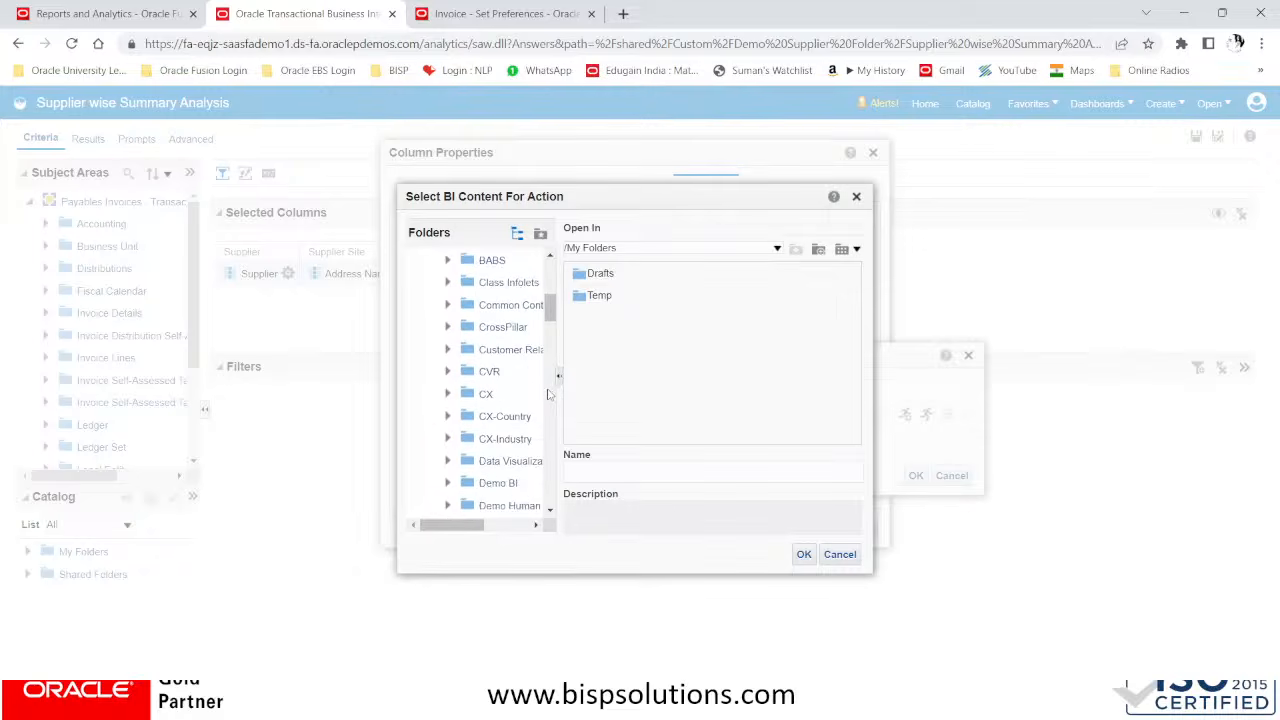
scroll(548, 395, down, 2)
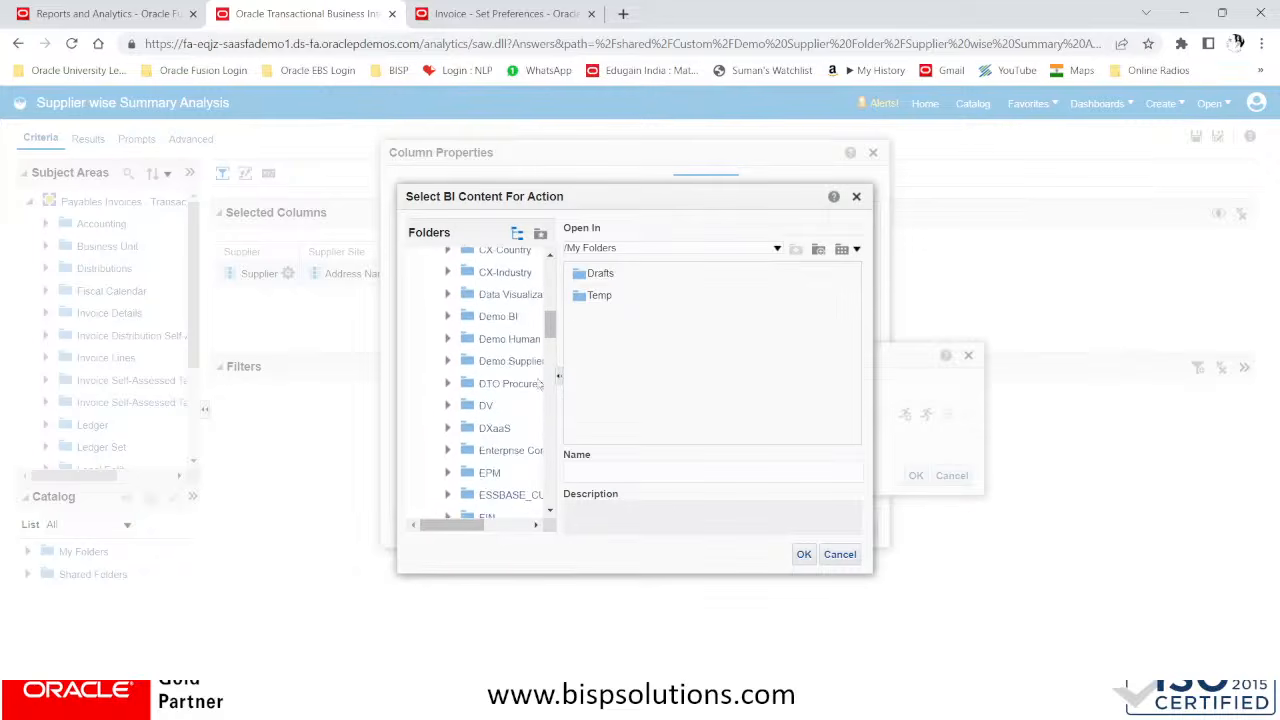
click(512, 363)
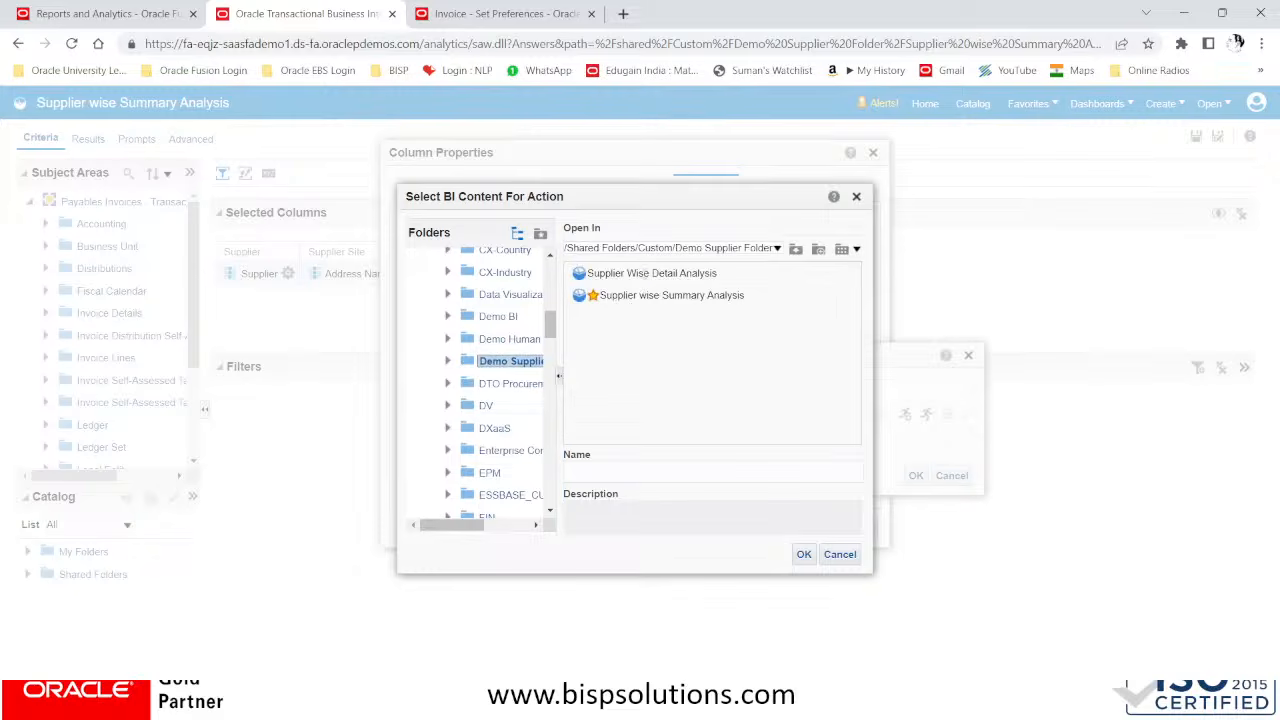
click(645, 273)
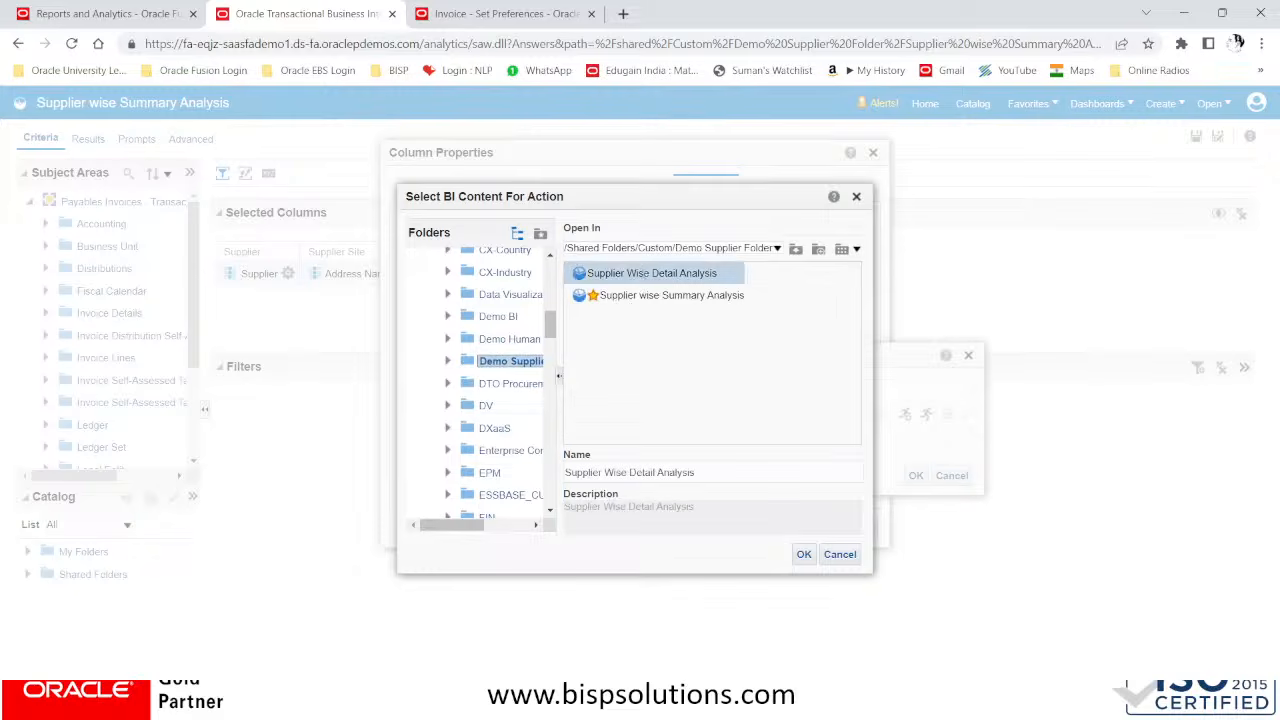
click(803, 557)
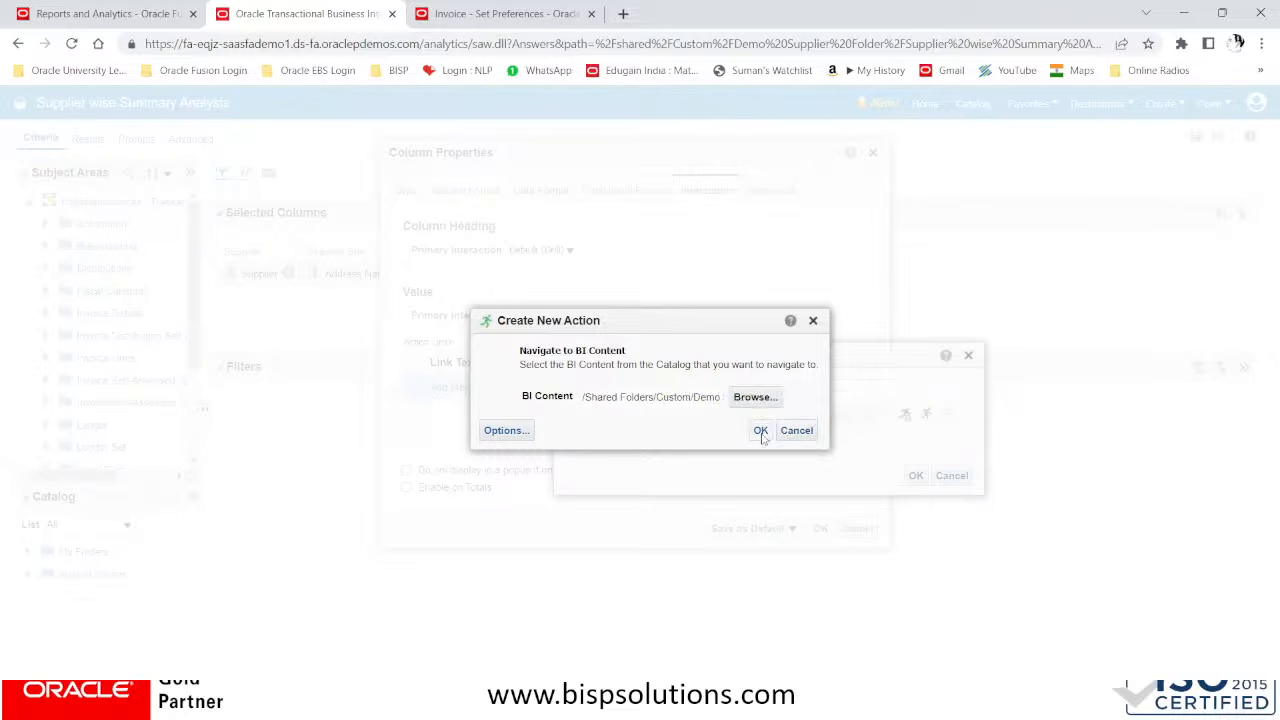
Set the action to open in a new window, then confirm the Detail View link and the Supplier column properties
click(506, 431)
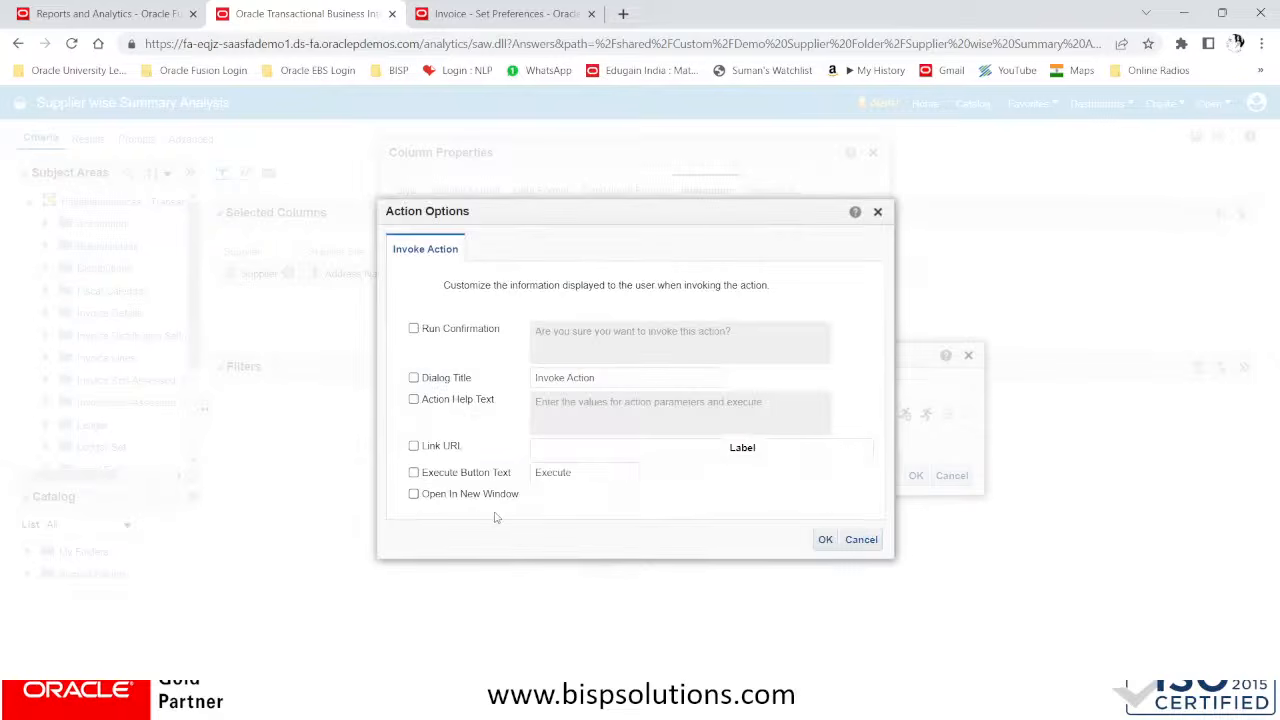
click(825, 539)
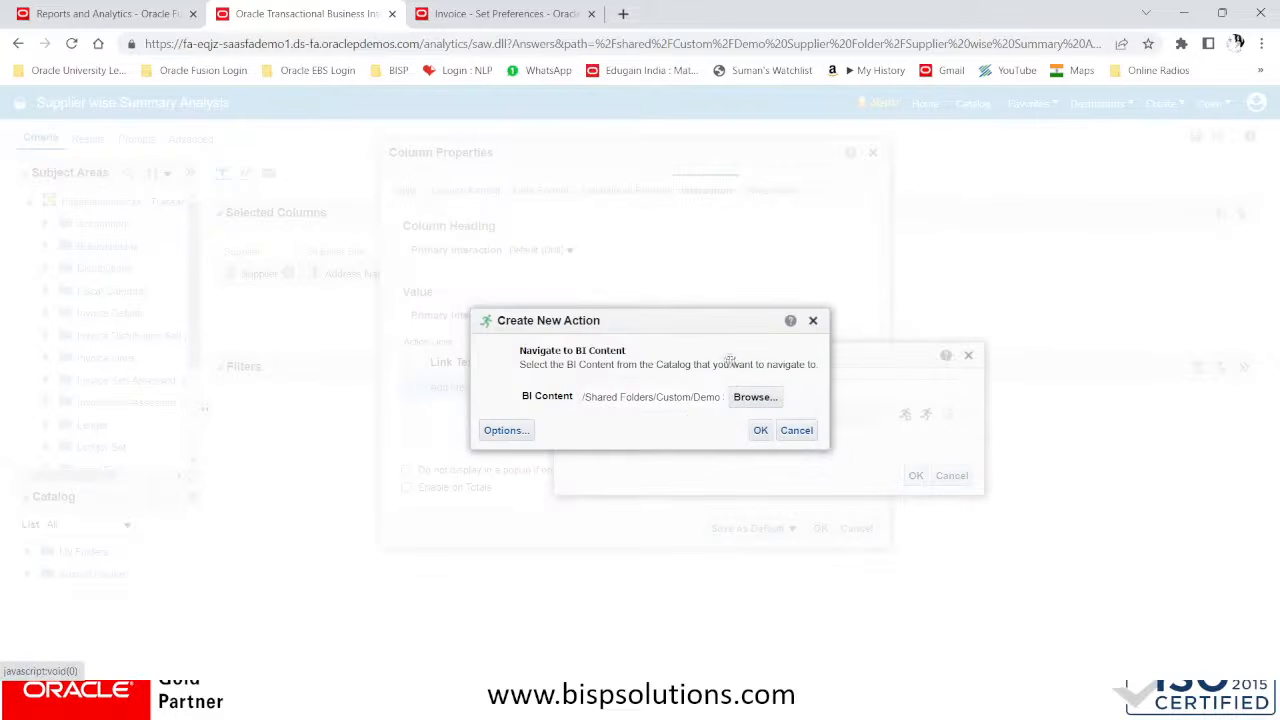
click(764, 431)
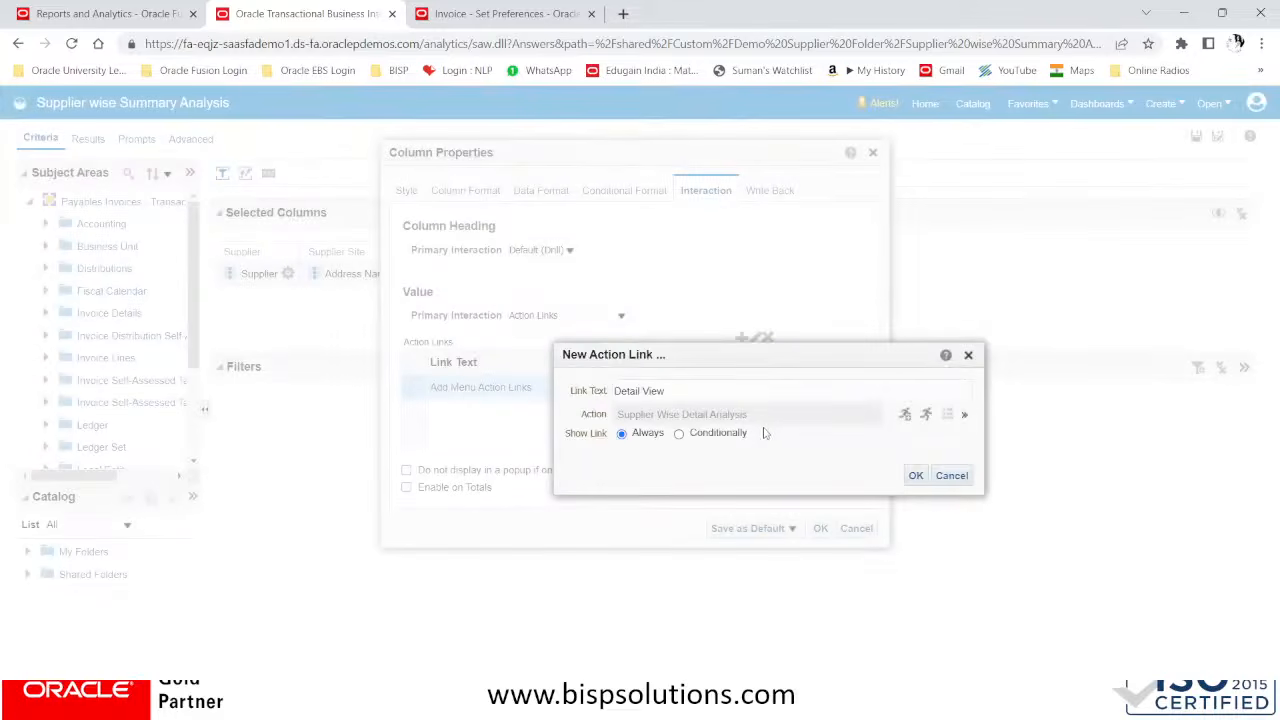
click(916, 477)
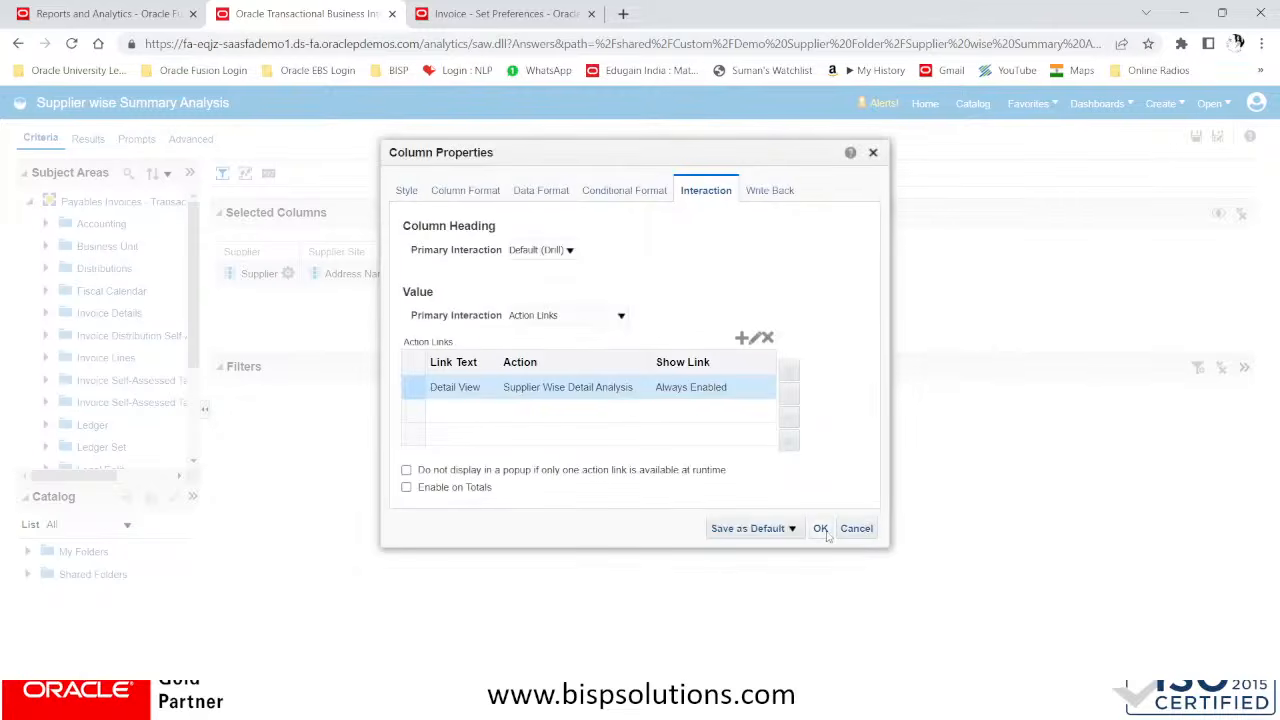
click(820, 529)
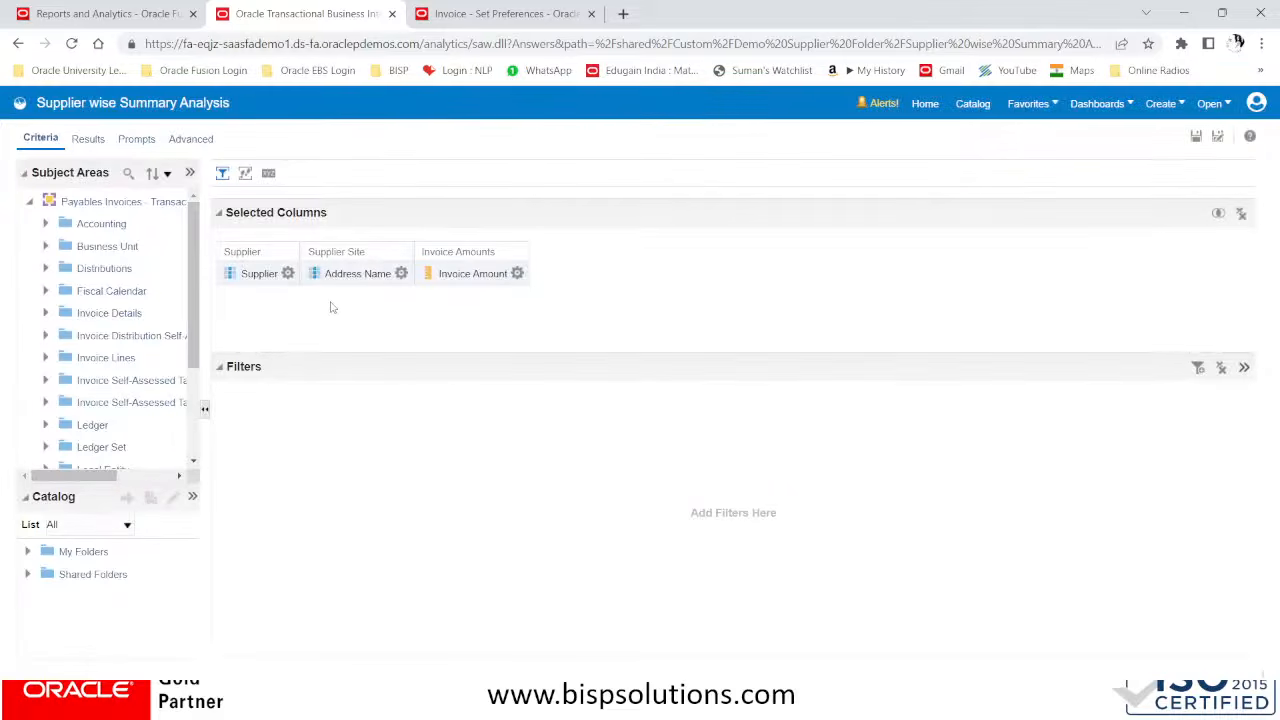
Test the Detail View link for Advanced Corp in the summary results, look through its detail report, and close the report
click(401, 273)
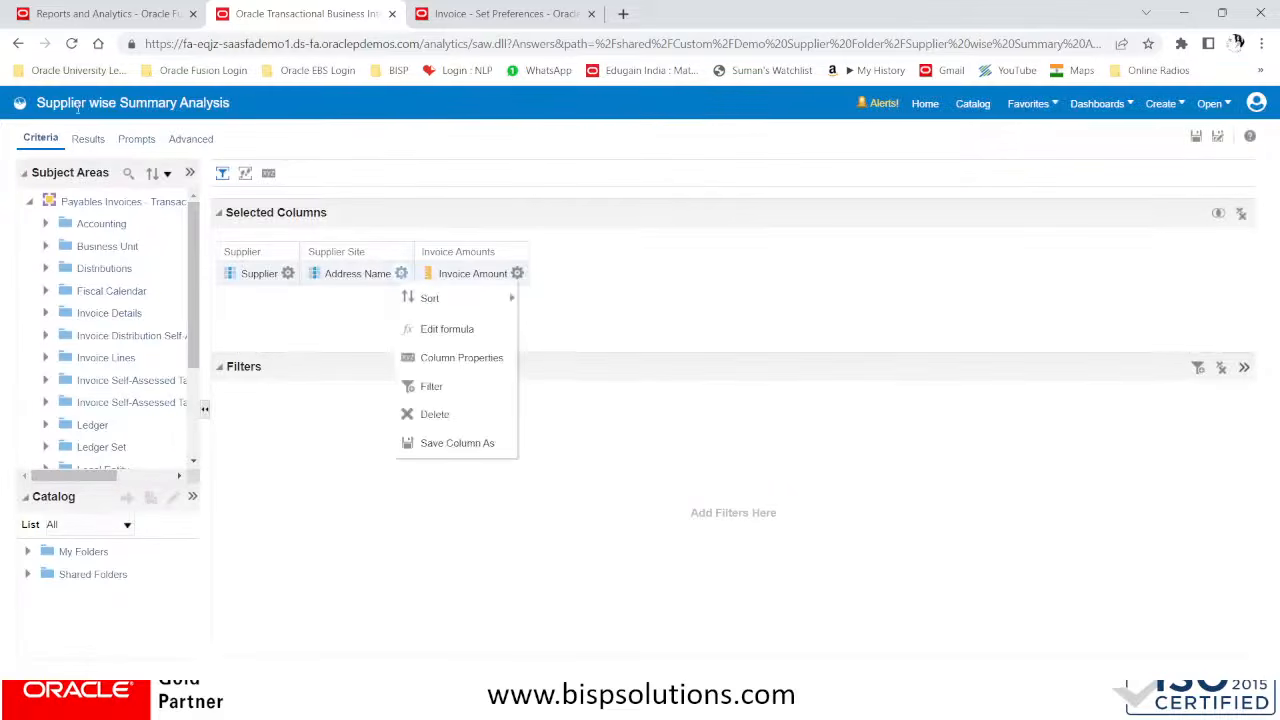
click(88, 140)
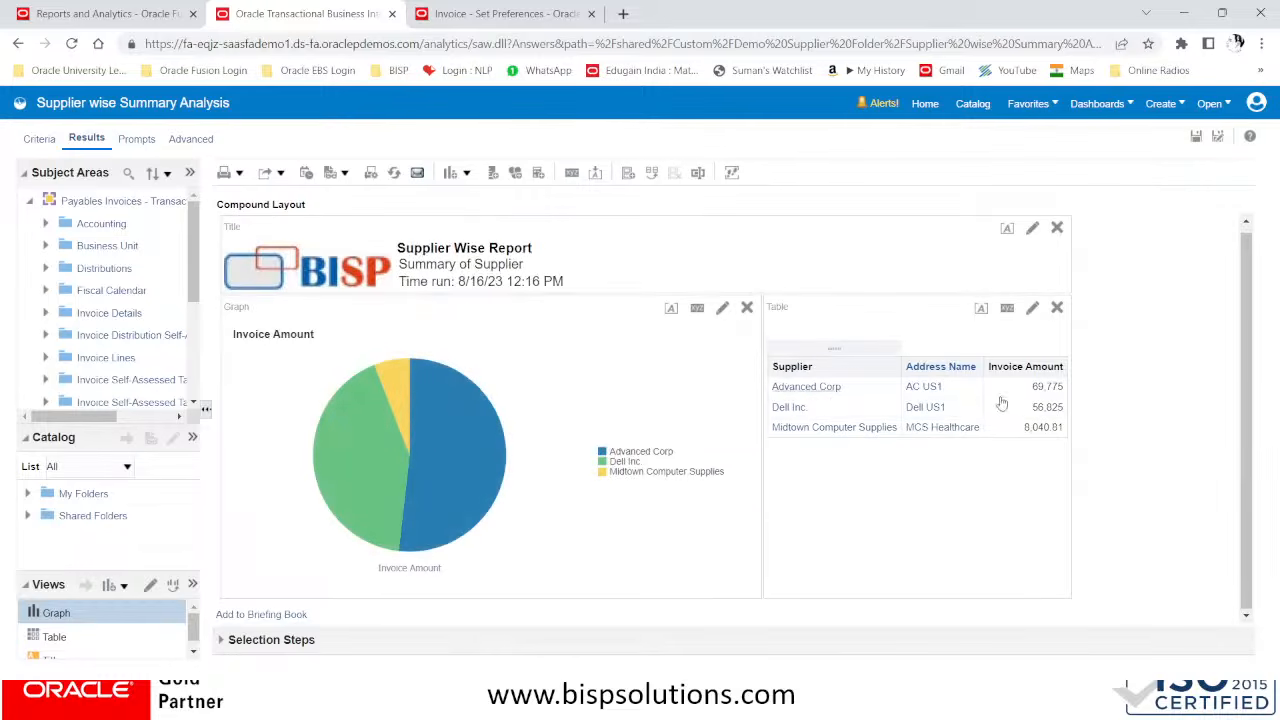
click(801, 392)
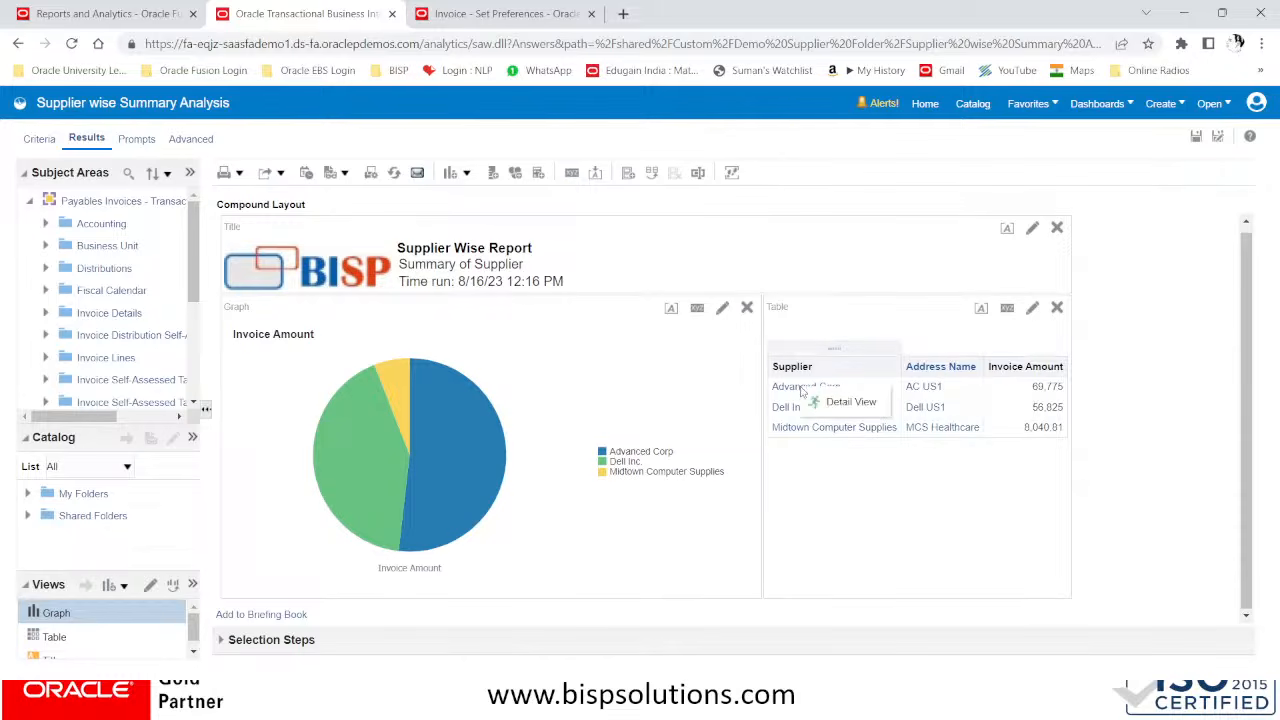
click(852, 402)
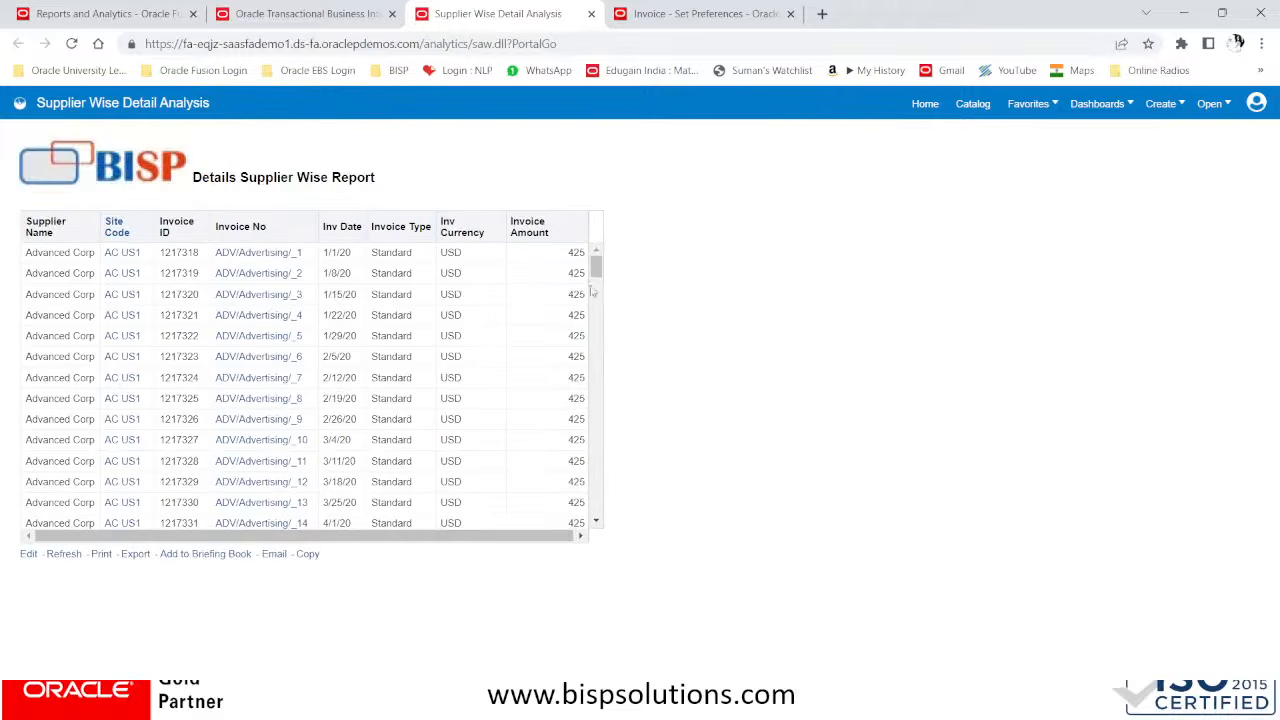
drag(596, 268, 600, 538)
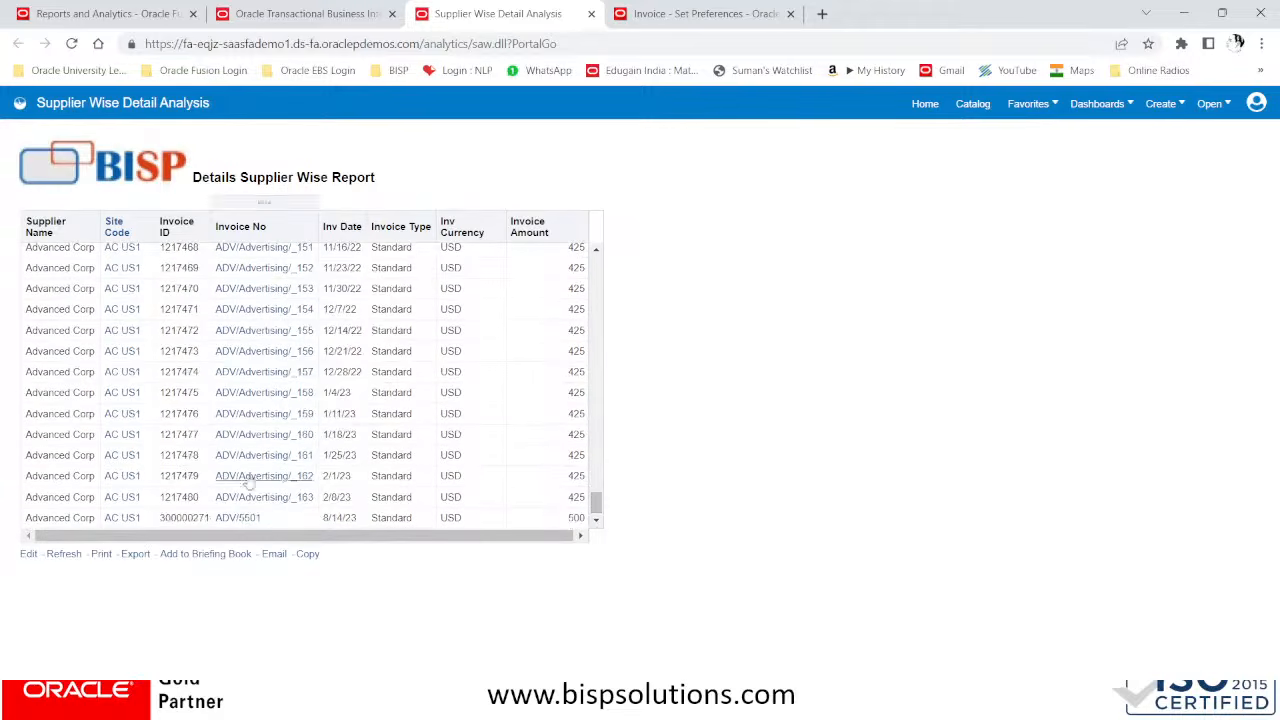
drag(597, 503, 608, 246)
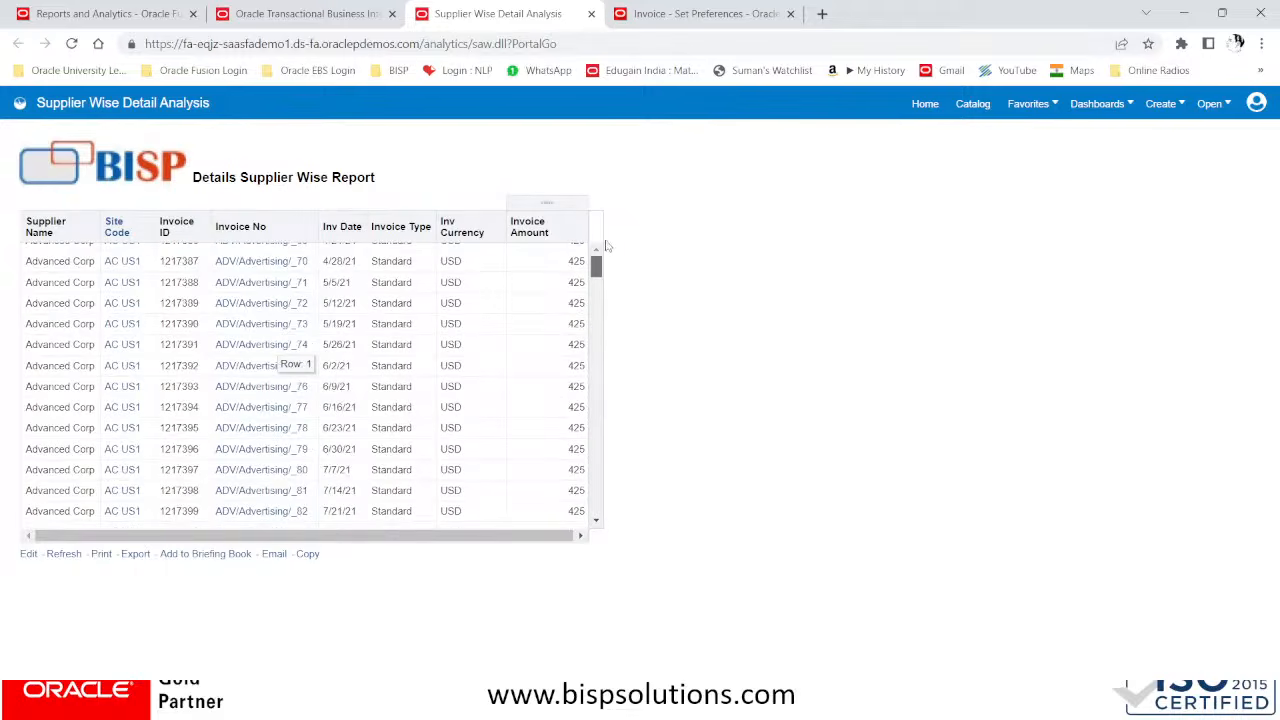
click(592, 14)
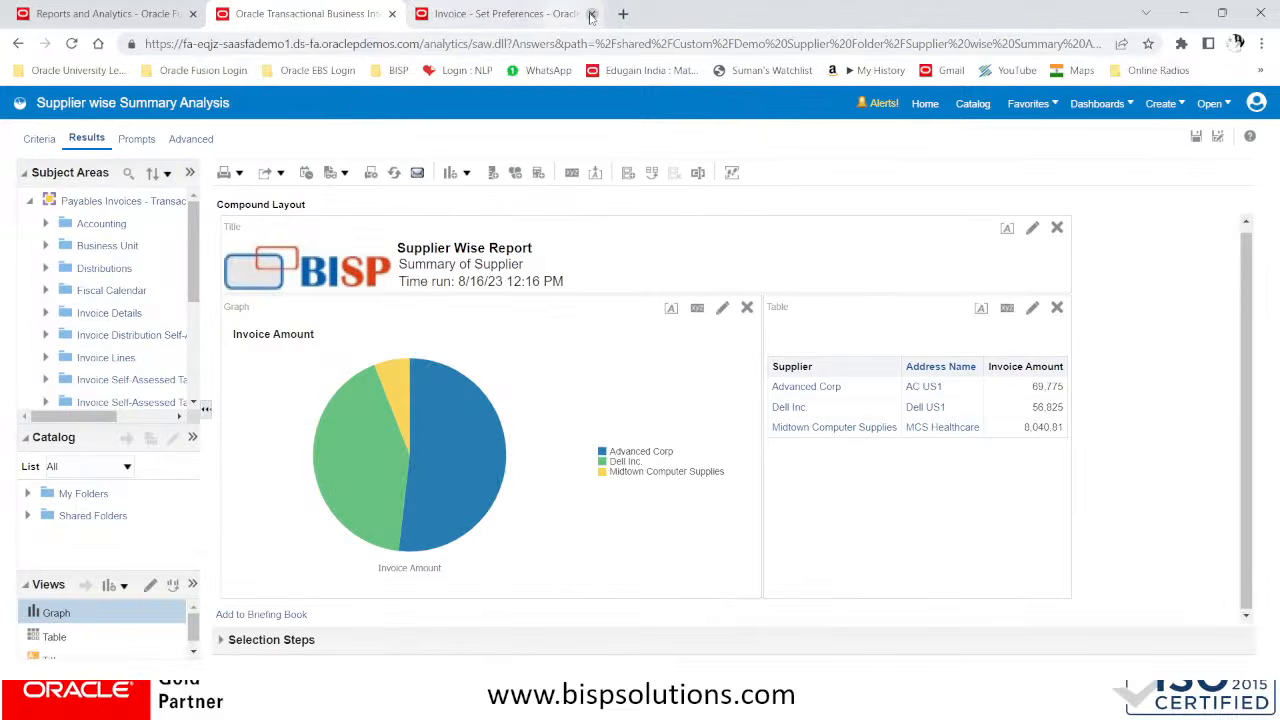
Open the Detail View for Dell Inc. from the summary results and compare the detail report with the summary
click(792, 408)
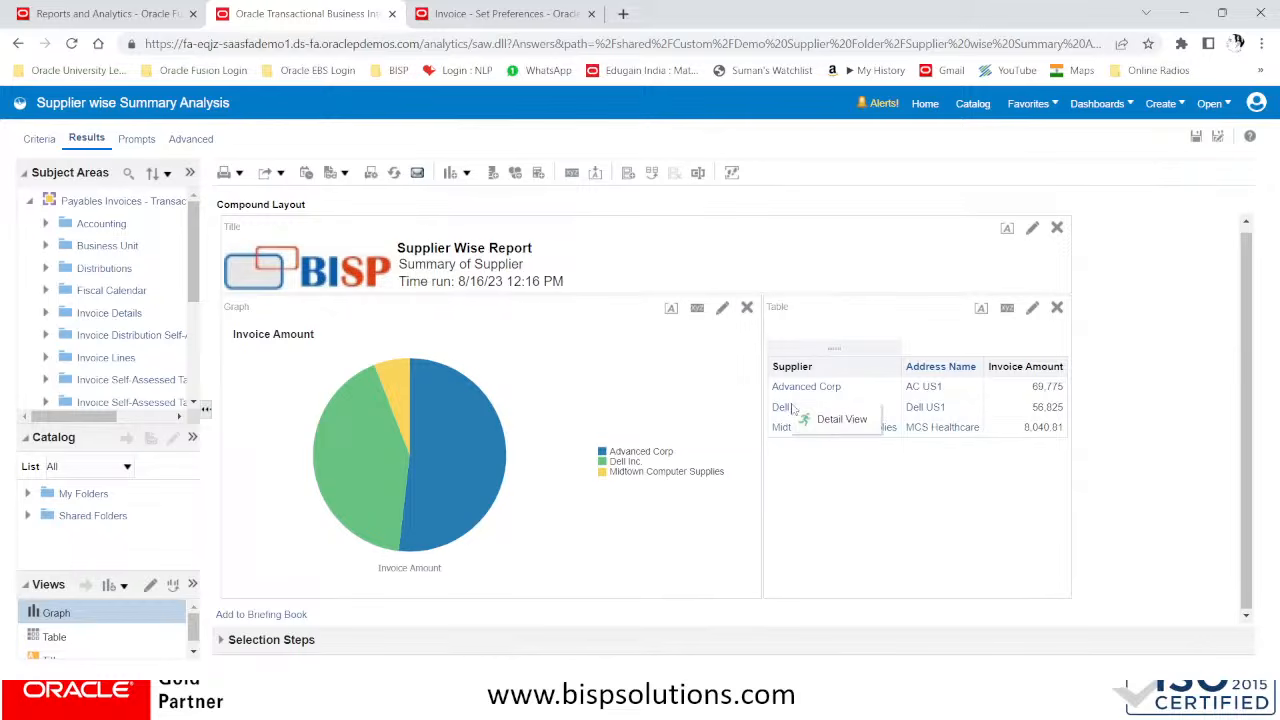
click(840, 419)
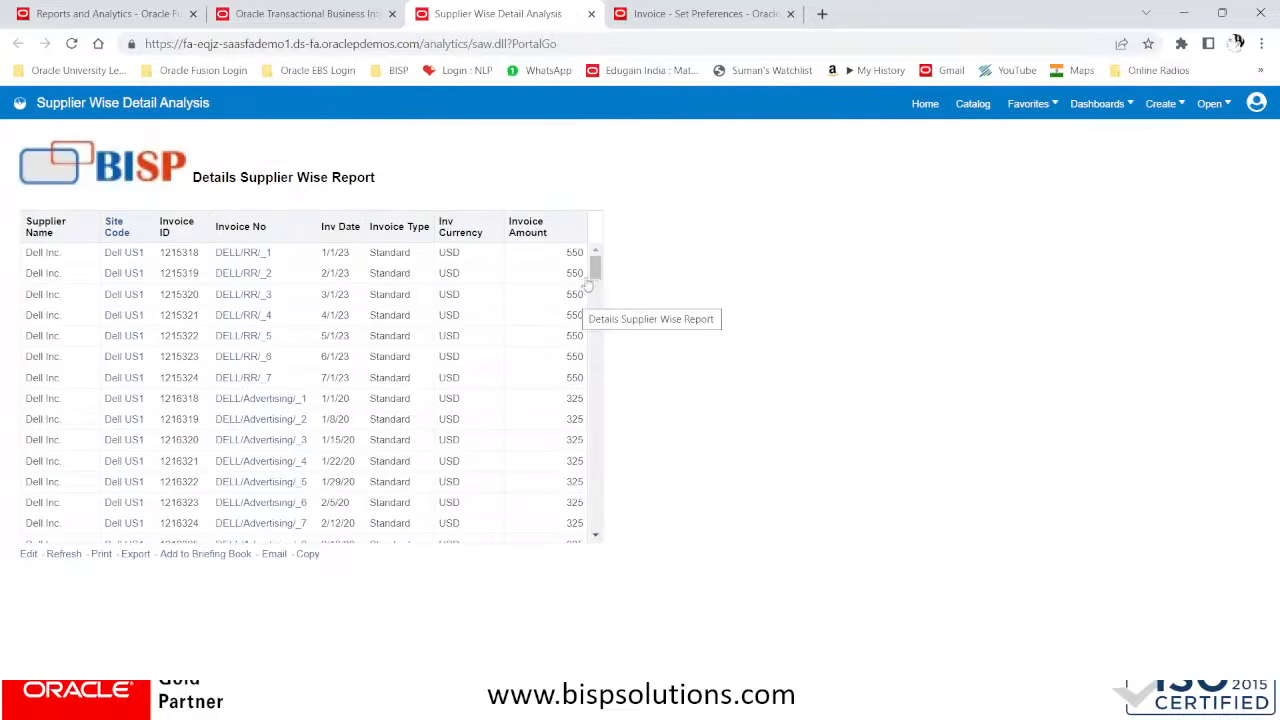
mouse_move(594, 274)
mouse_down()
mouse_move(607, 434)
mouse_move(590, 476)
mouse_move(596, 510)
mouse_move(600, 258)
mouse_up()
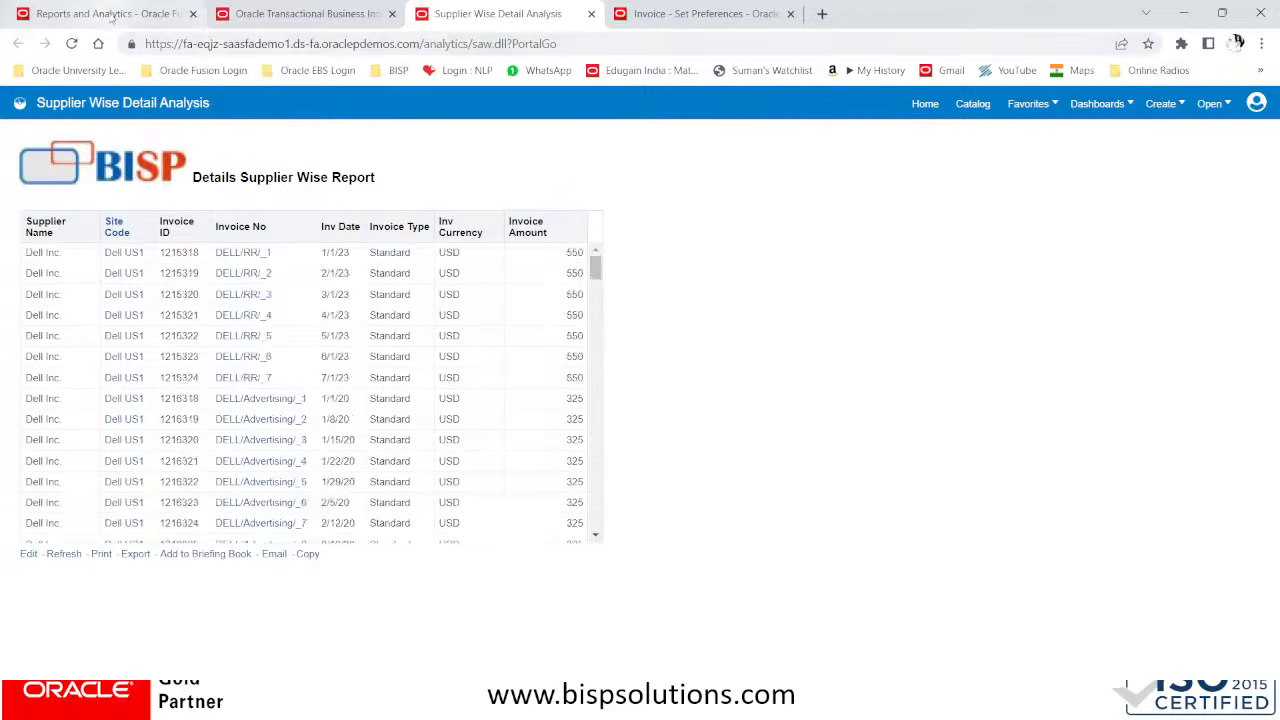
click(110, 16)
click(338, 16)
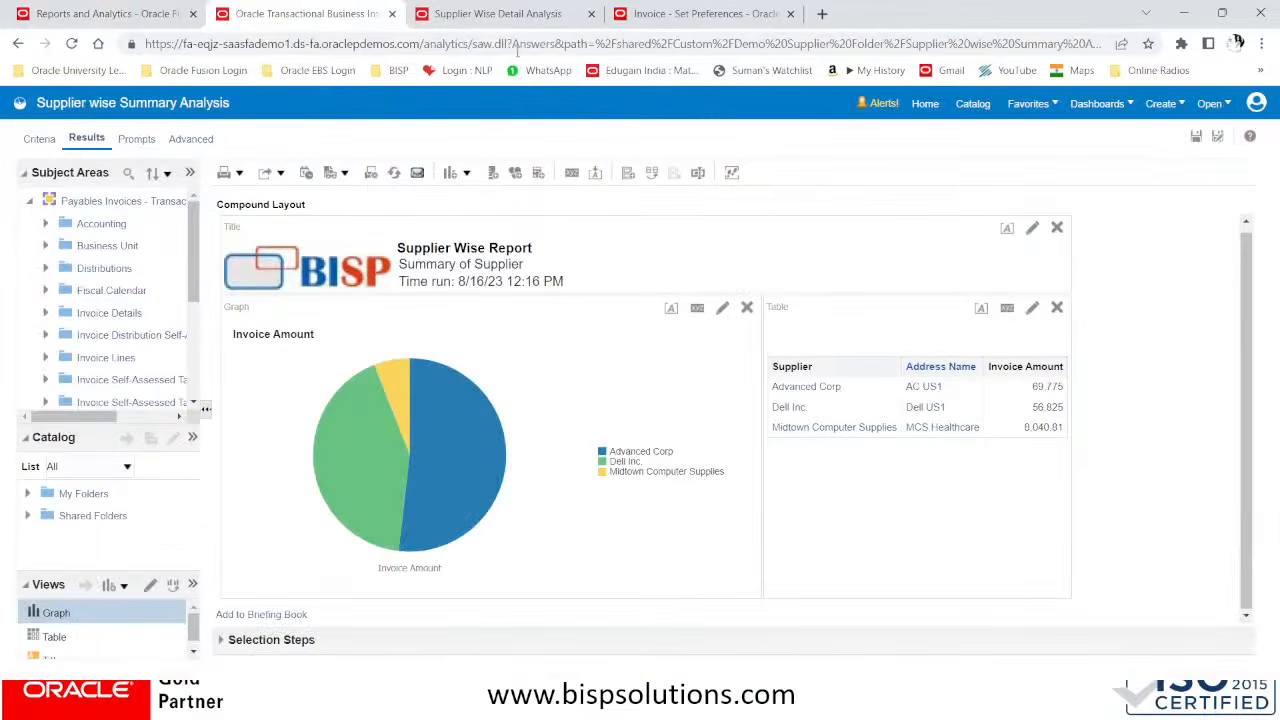
click(518, 18)
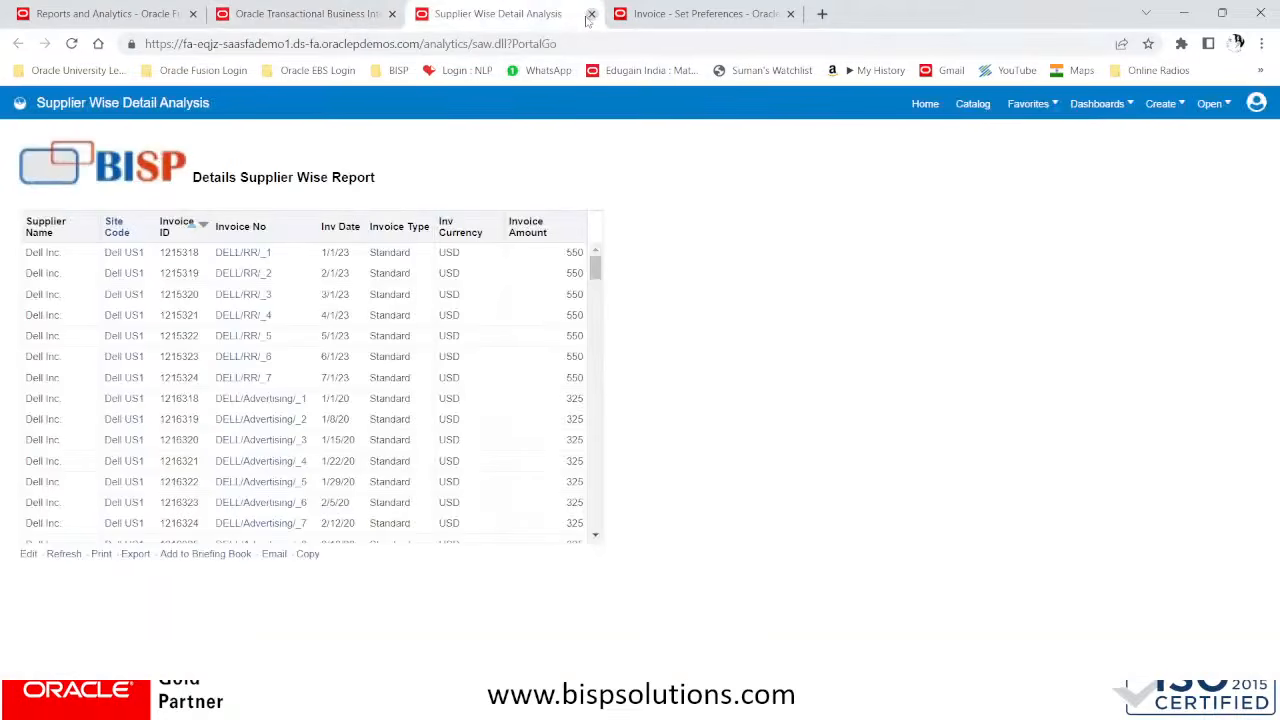
Switch to the PowerPoint slide show to review the drill-down report requirement, and return to the detail report in Chrome
key(alt+Tab)
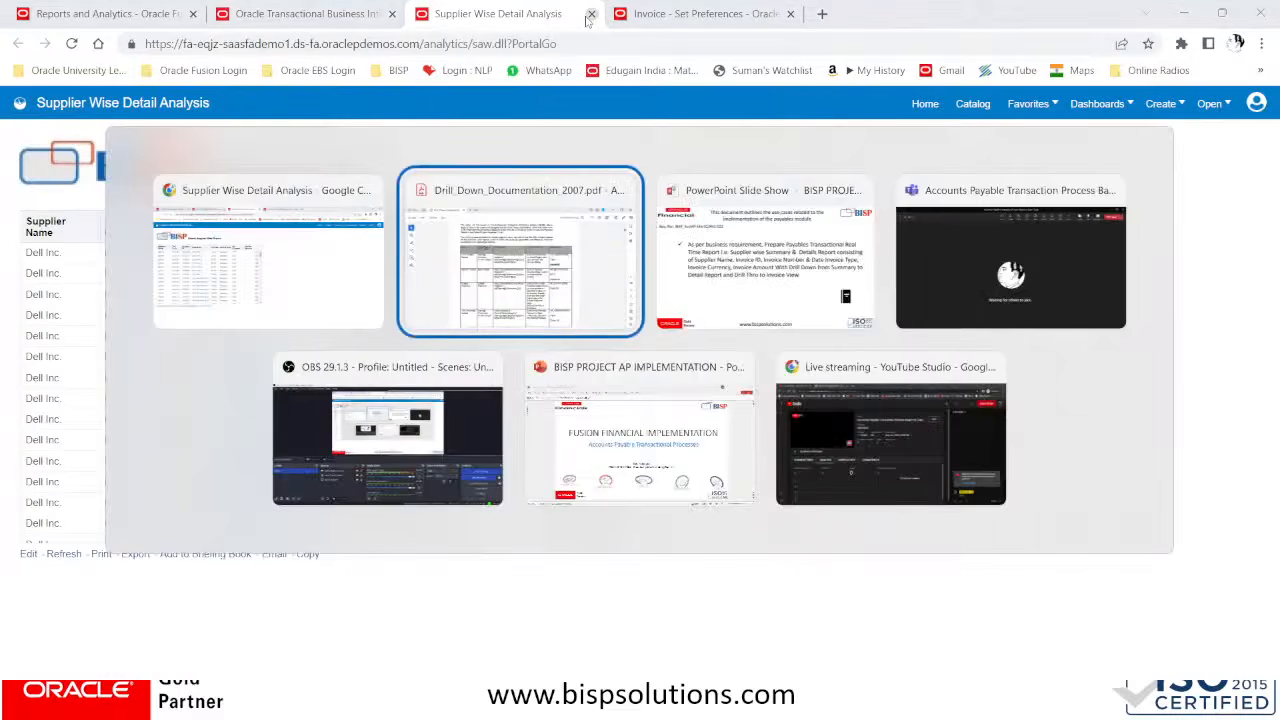
key(alt+Tab)
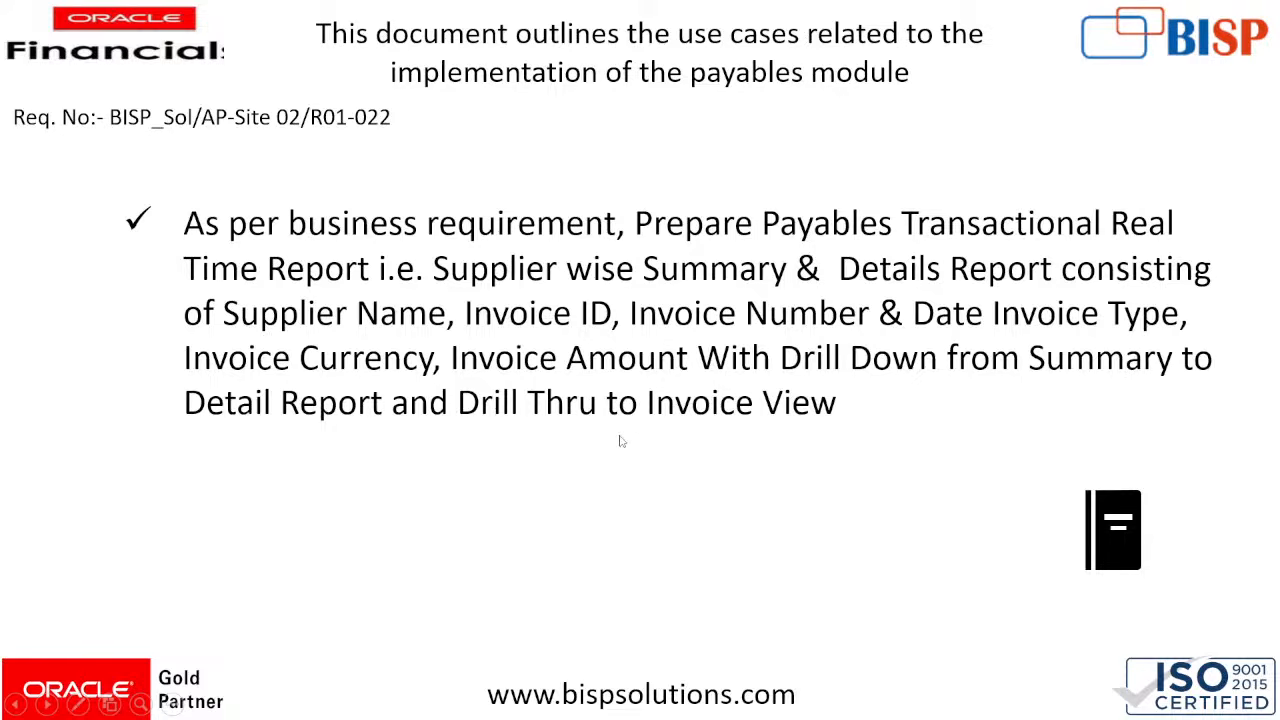
key(alt+Tab)
key(alt+Tab)
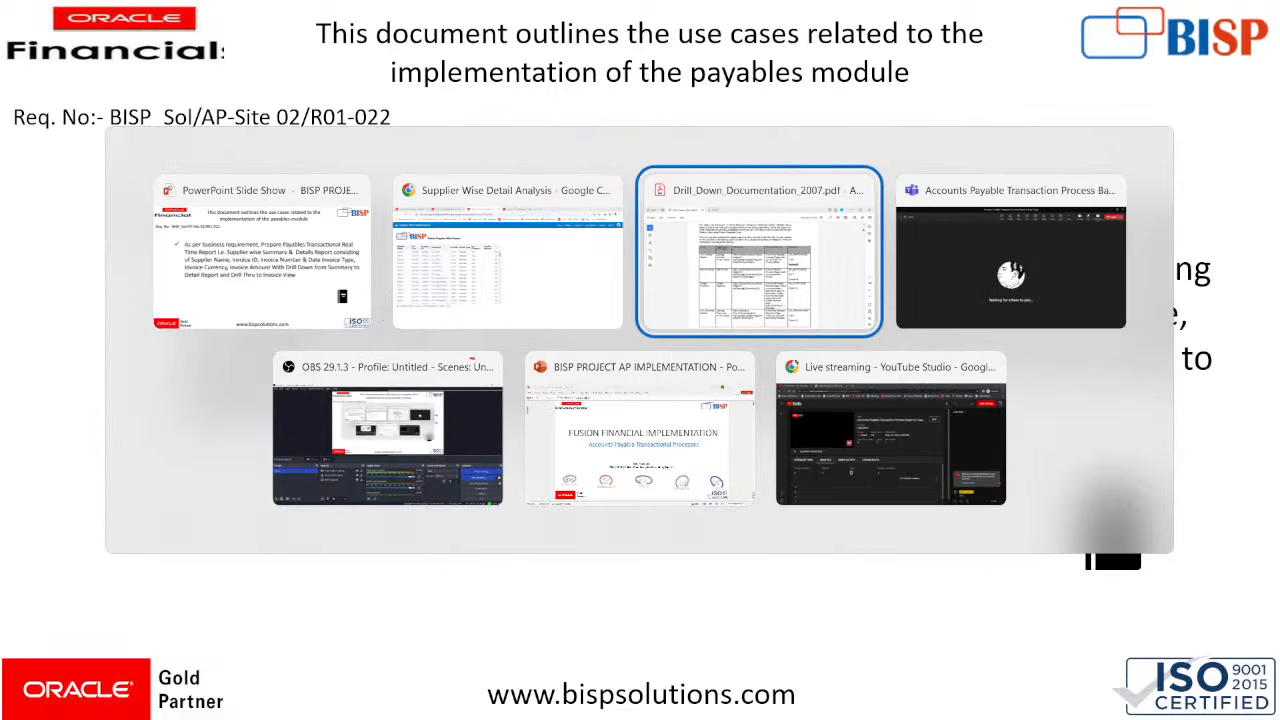
key(alt+Tab)
key(alt+Tab)
key(alt+Tab)
key(alt+Tab)
key(alt+Tab)
key(alt+Tab)
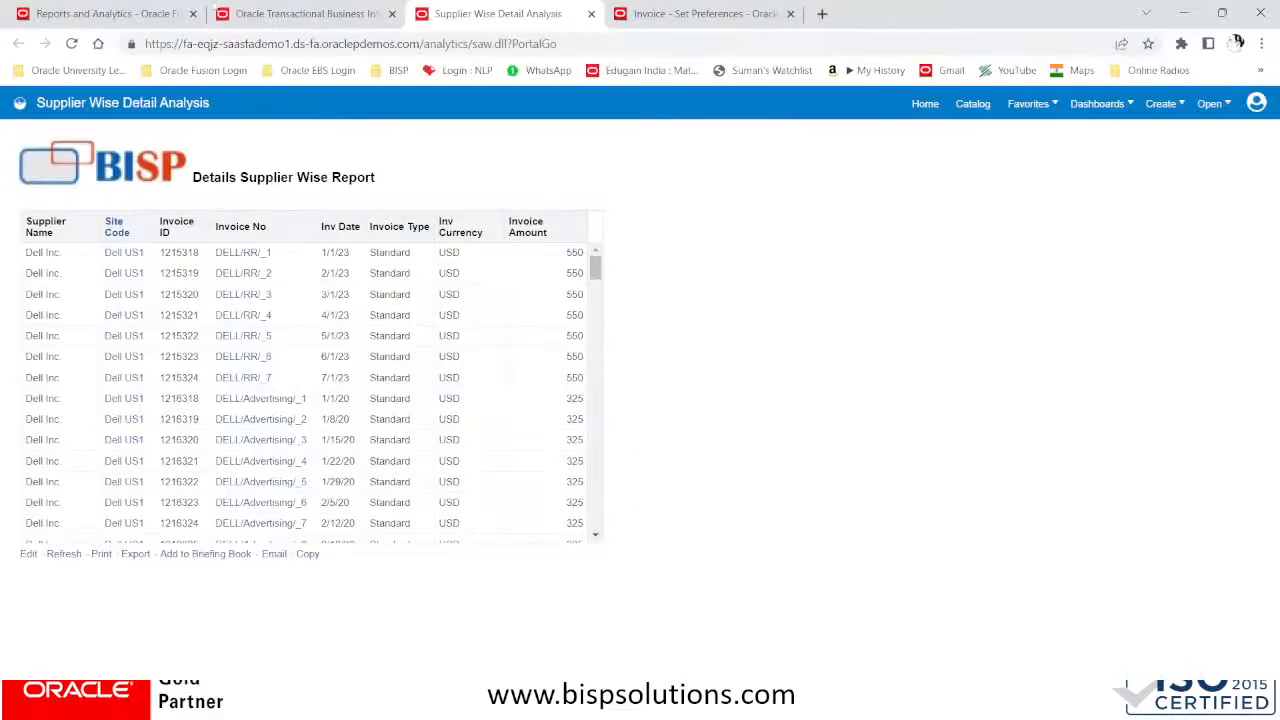
Drill through to the first Dell Inc. invoice in the detail report by executing its AP_VIEWINVOICE action
click(228, 254)
click(322, 266)
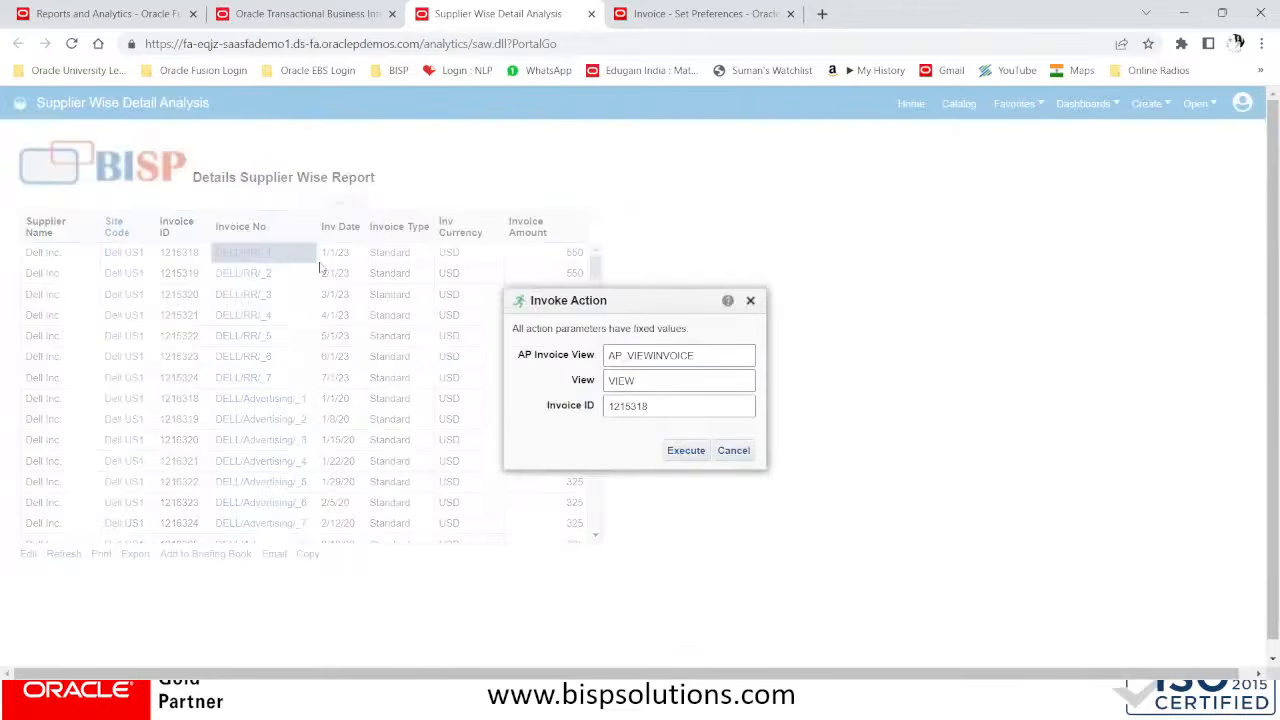
click(685, 451)
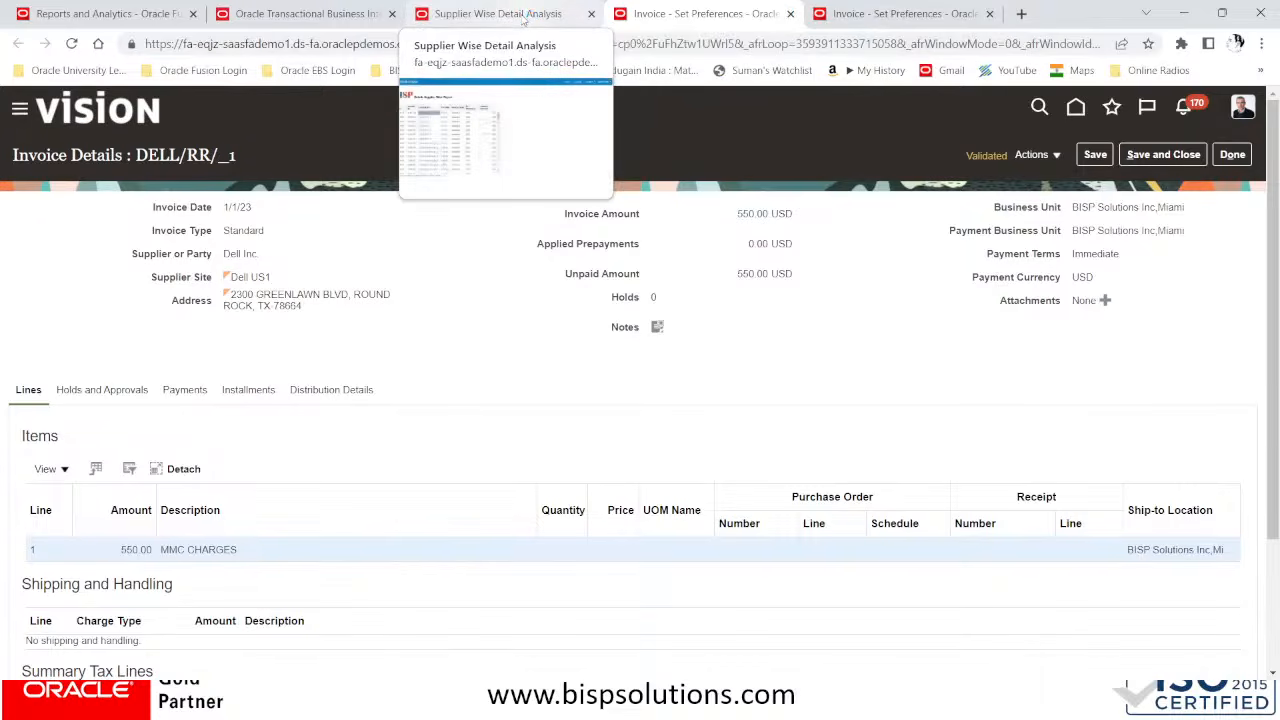
Switch to the PowerPoint slide show and advance to the requirement following the supplier-wise report slide
key(alt+Tab)
key(alt+Tab)
key(alt+Tab)
key(alt+Tab)
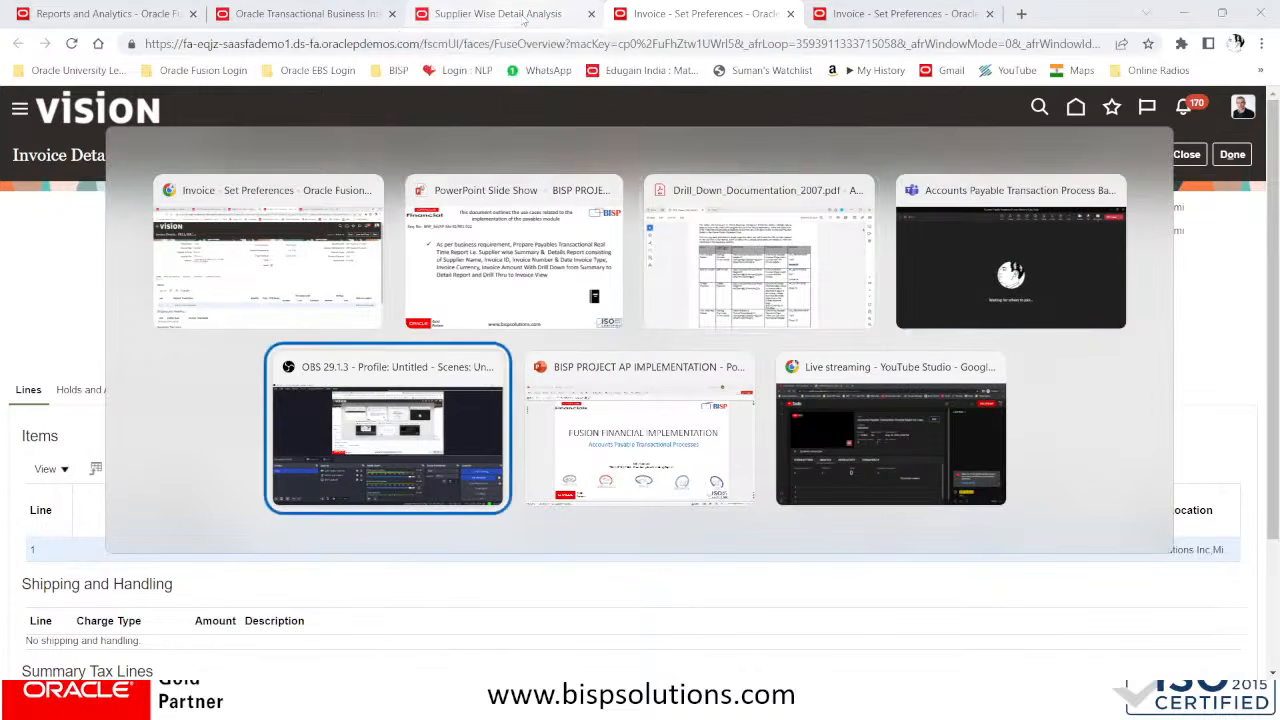
key(alt+Tab)
key(alt+Tab)
key(alt+Tab)
key(alt+Tab)
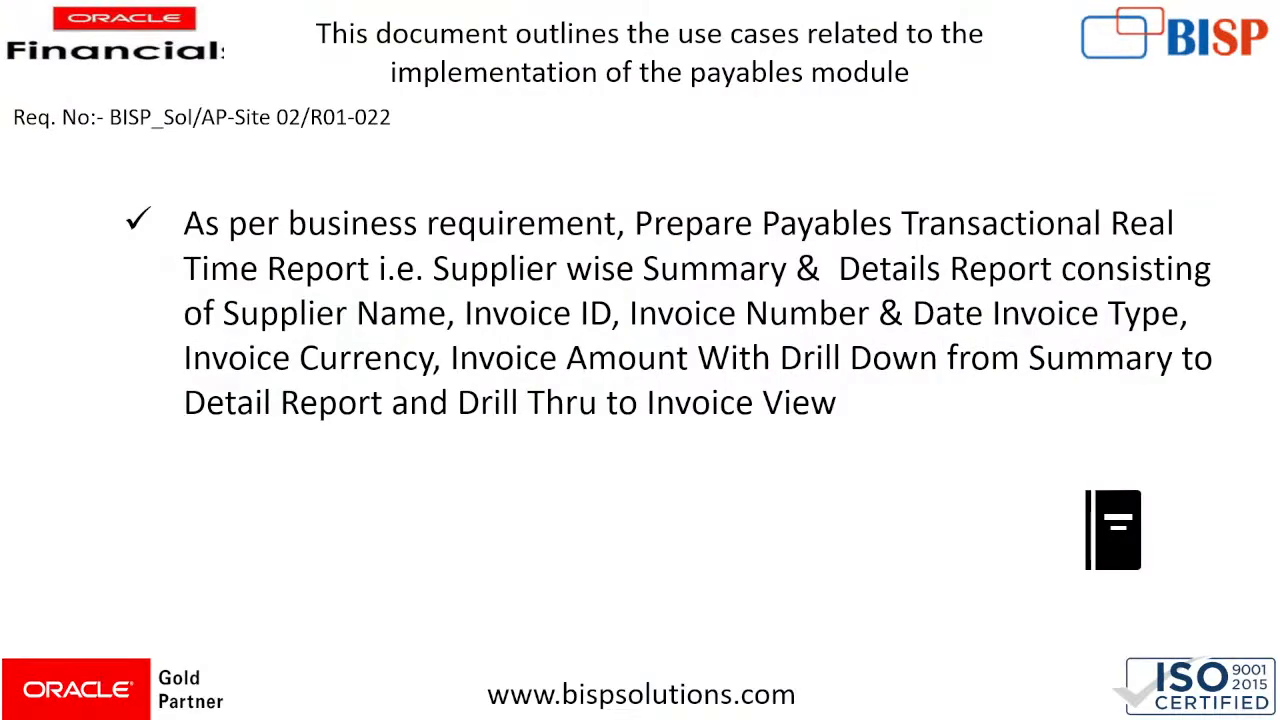
click(631, 479)
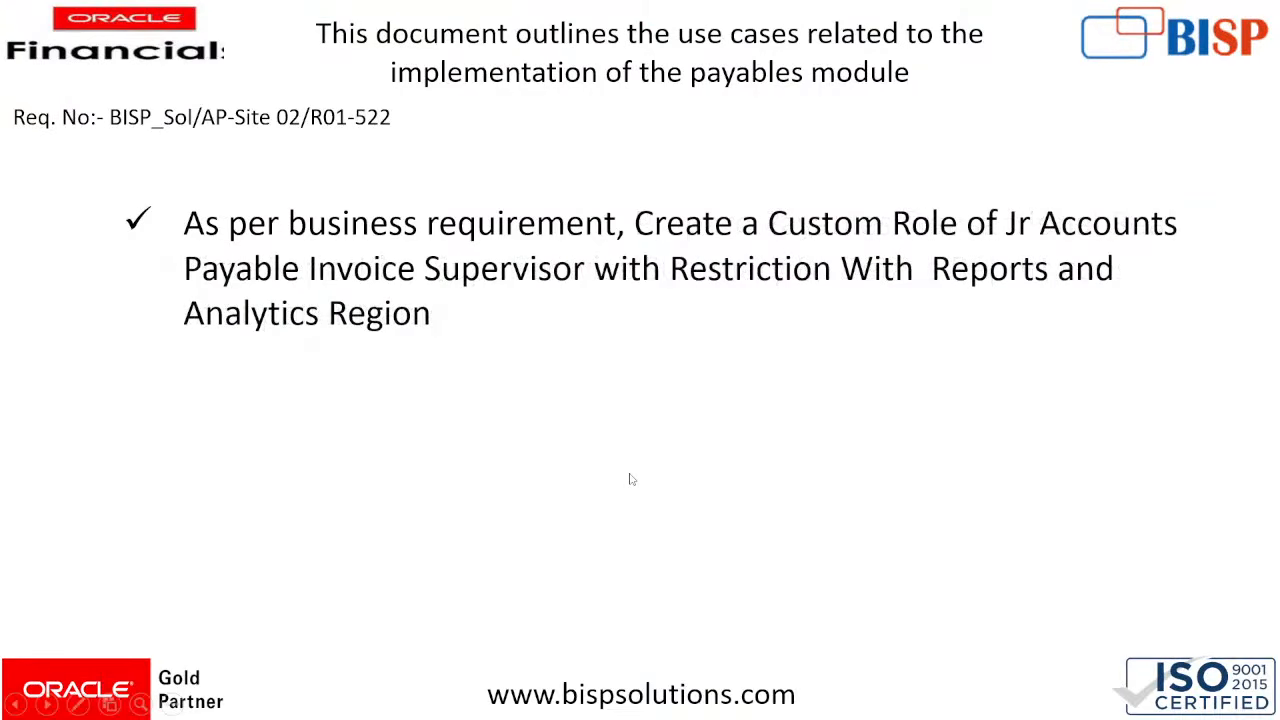
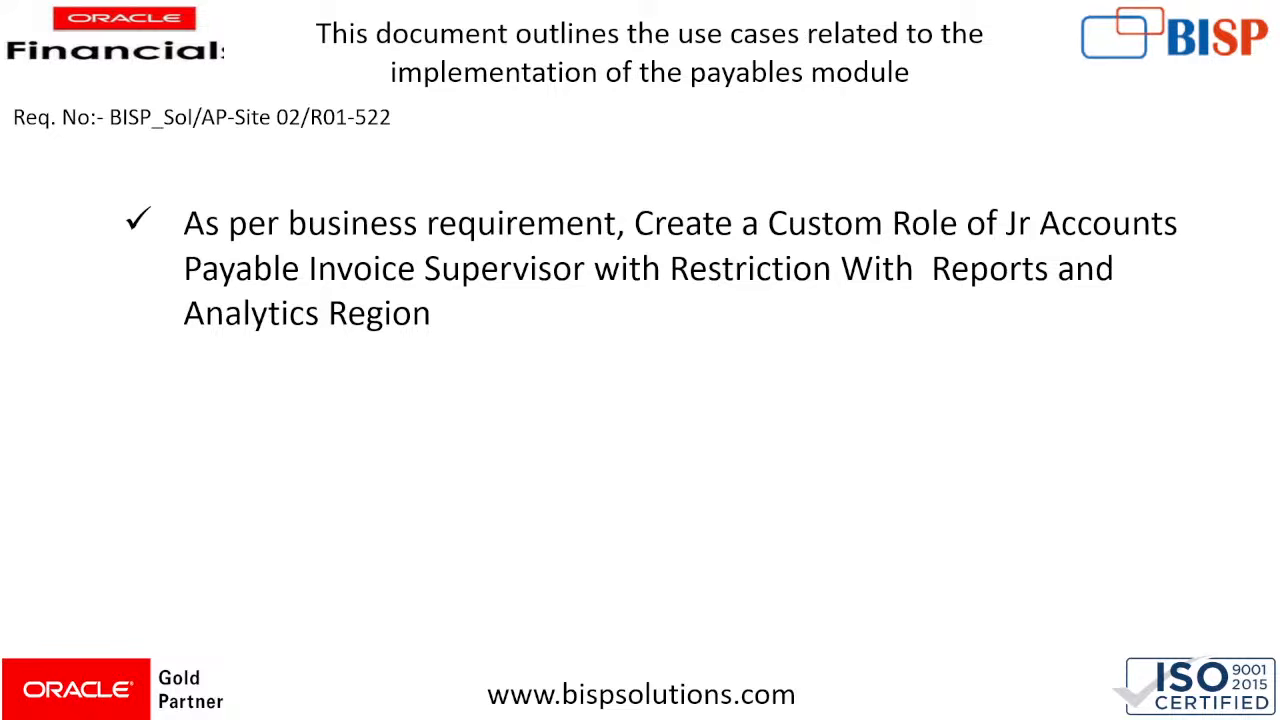
Return to Chrome and close the two invoice pages, the supplier-wise detail analysis and the supplier-wise summary analysis
key(alt+Tab)
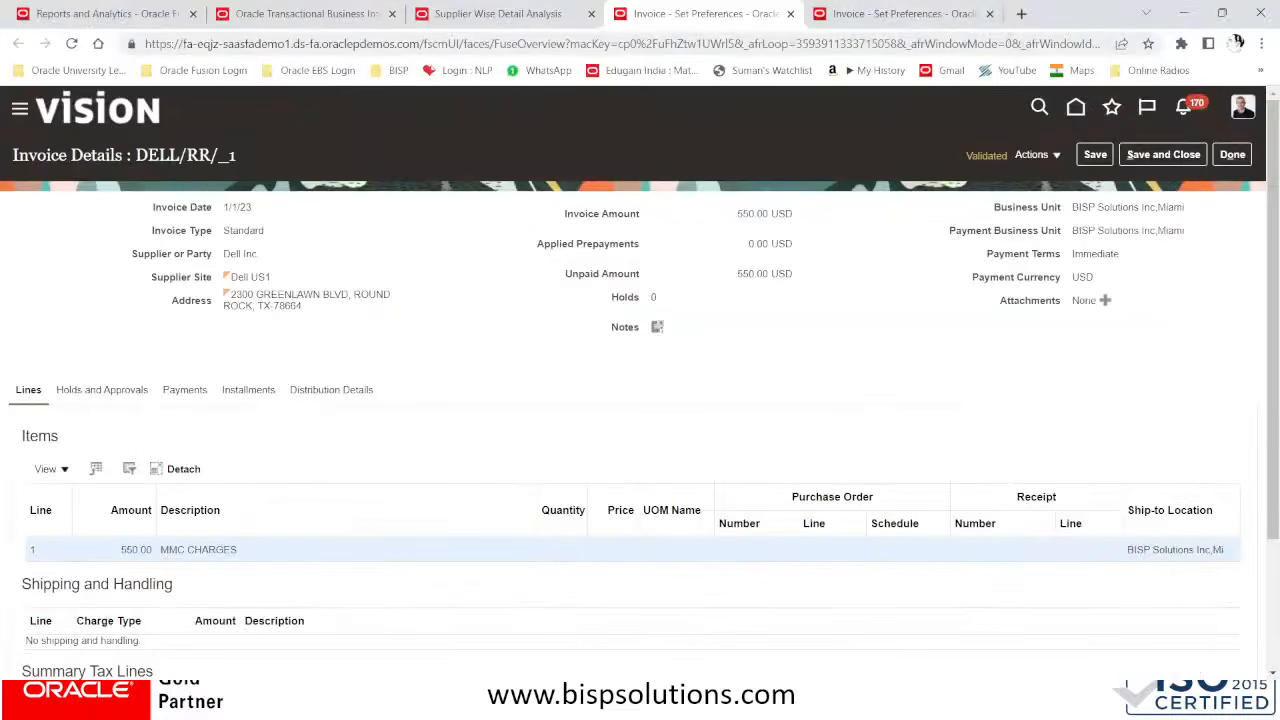
click(990, 14)
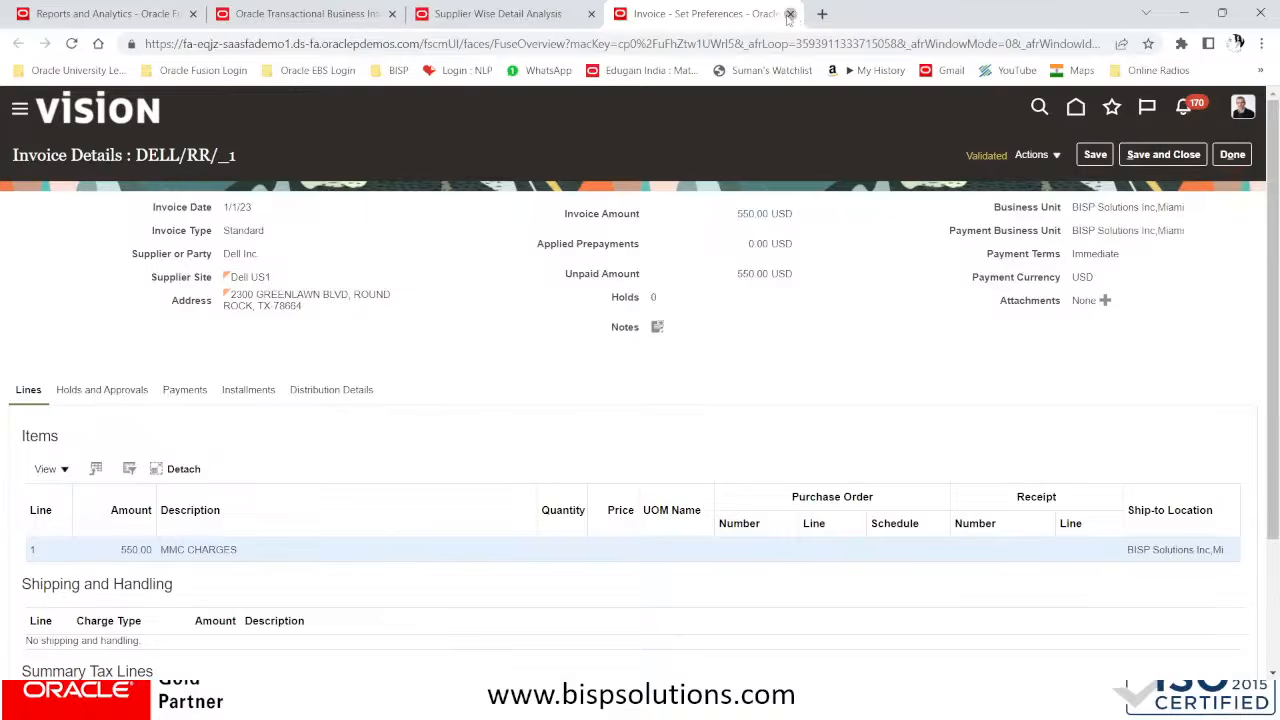
click(790, 14)
click(591, 14)
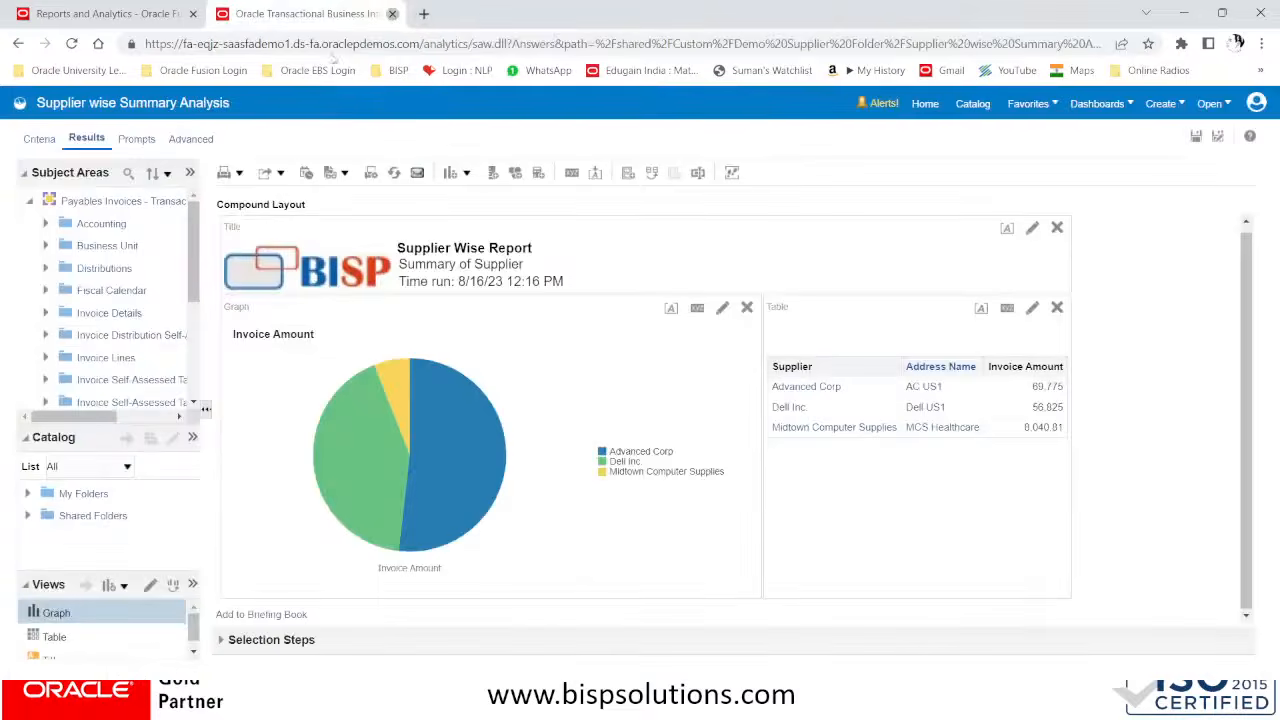
click(392, 14)
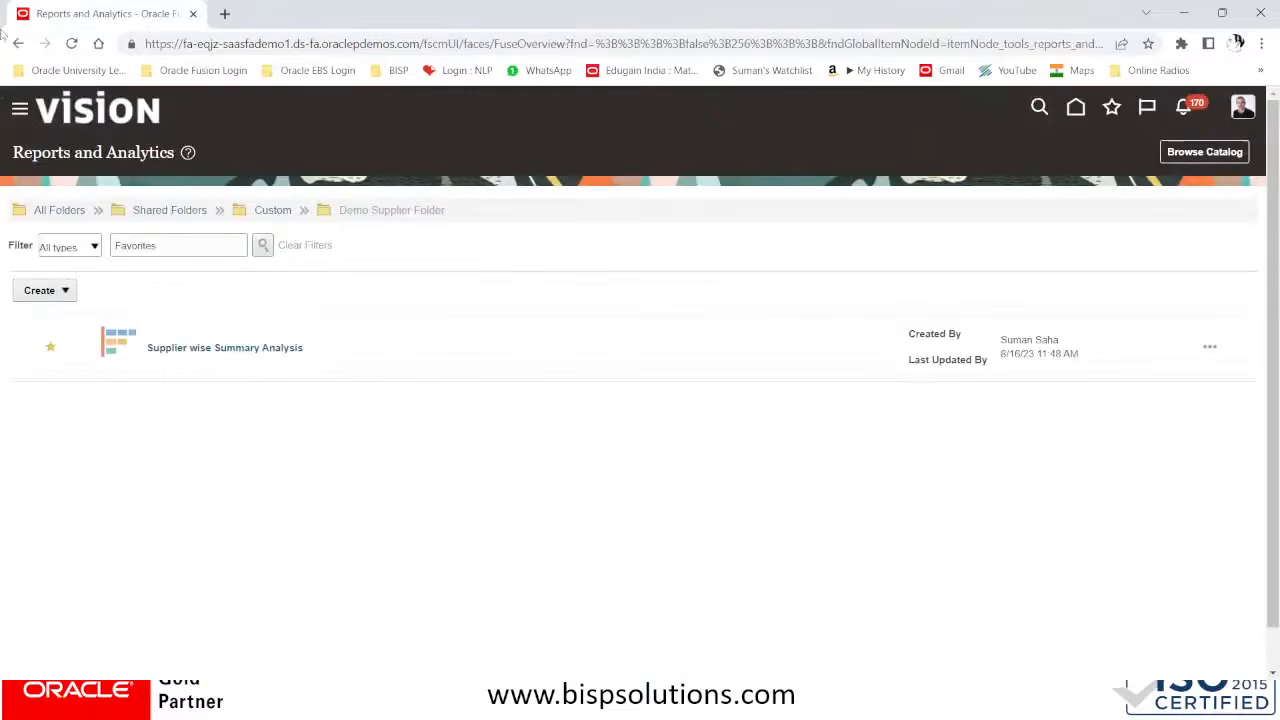
Open the Security Console from the Tools group of the application's navigation
click(19, 113)
scroll(140, 354, down, 4)
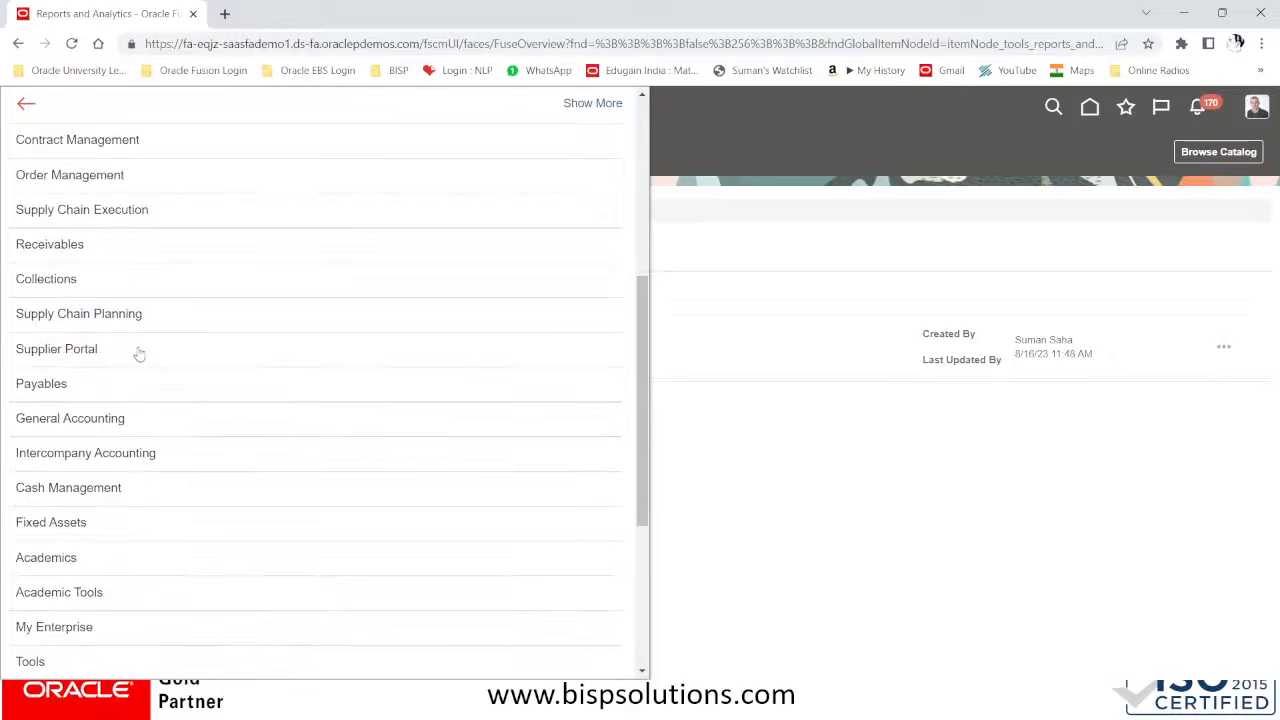
scroll(140, 354, down, 3)
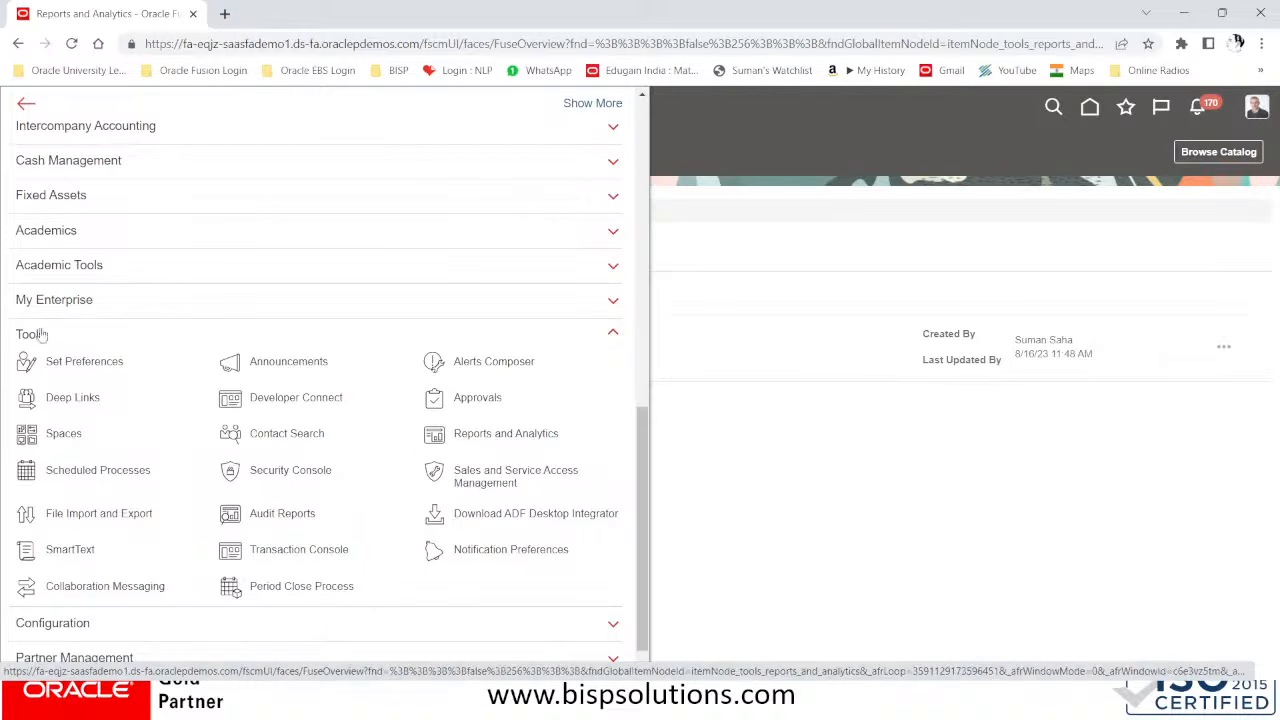
click(289, 472)
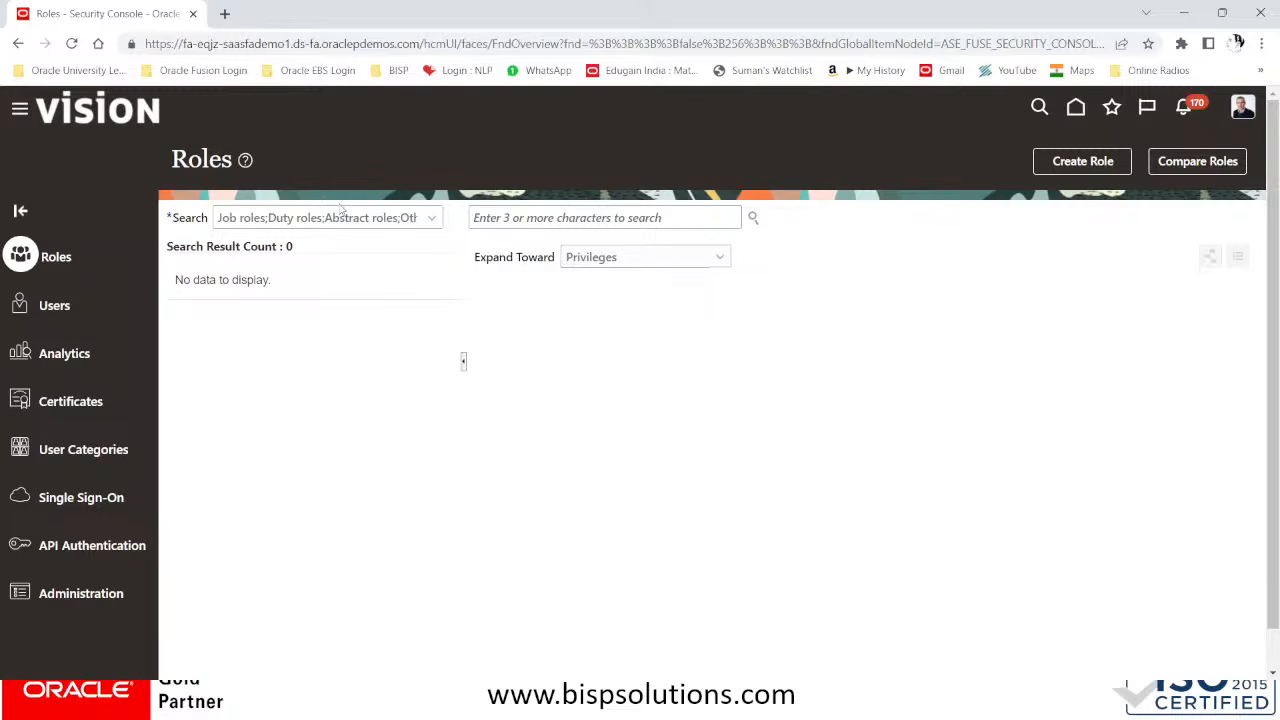
Search for the Accounts Payable Invoice Supervisor job role and start a copy of its top role only
click(527, 217)
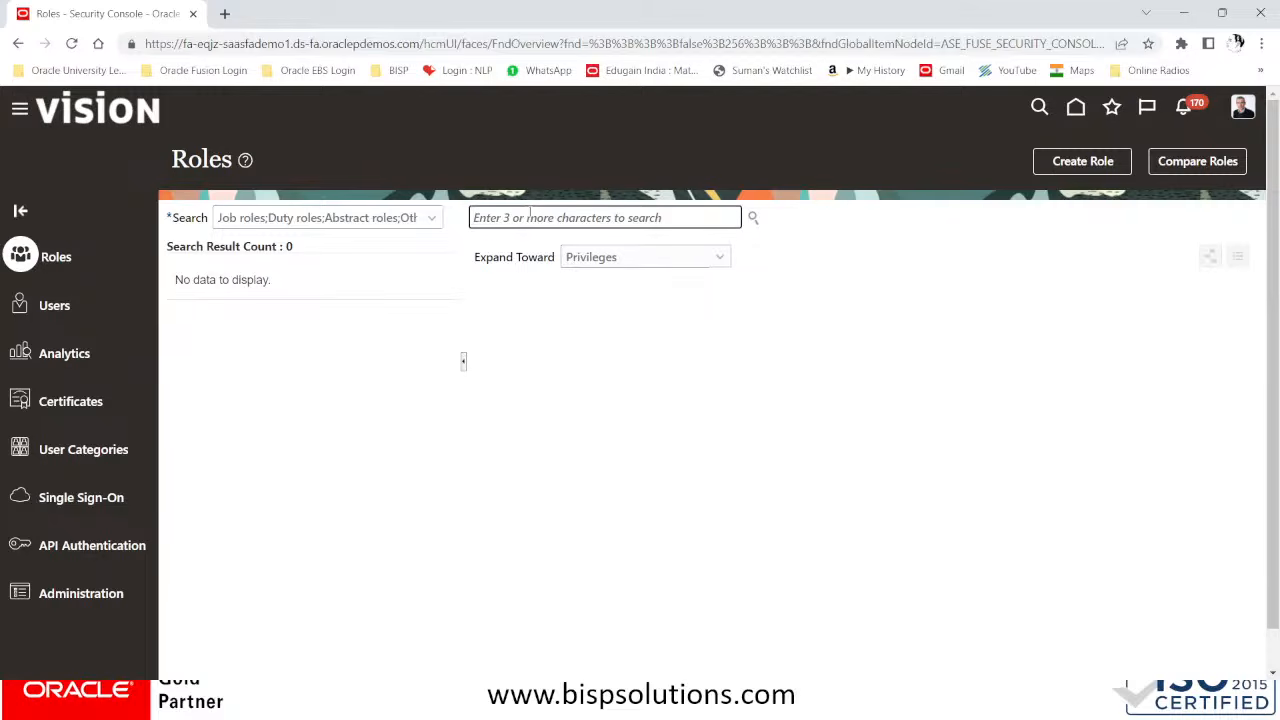
text(account)
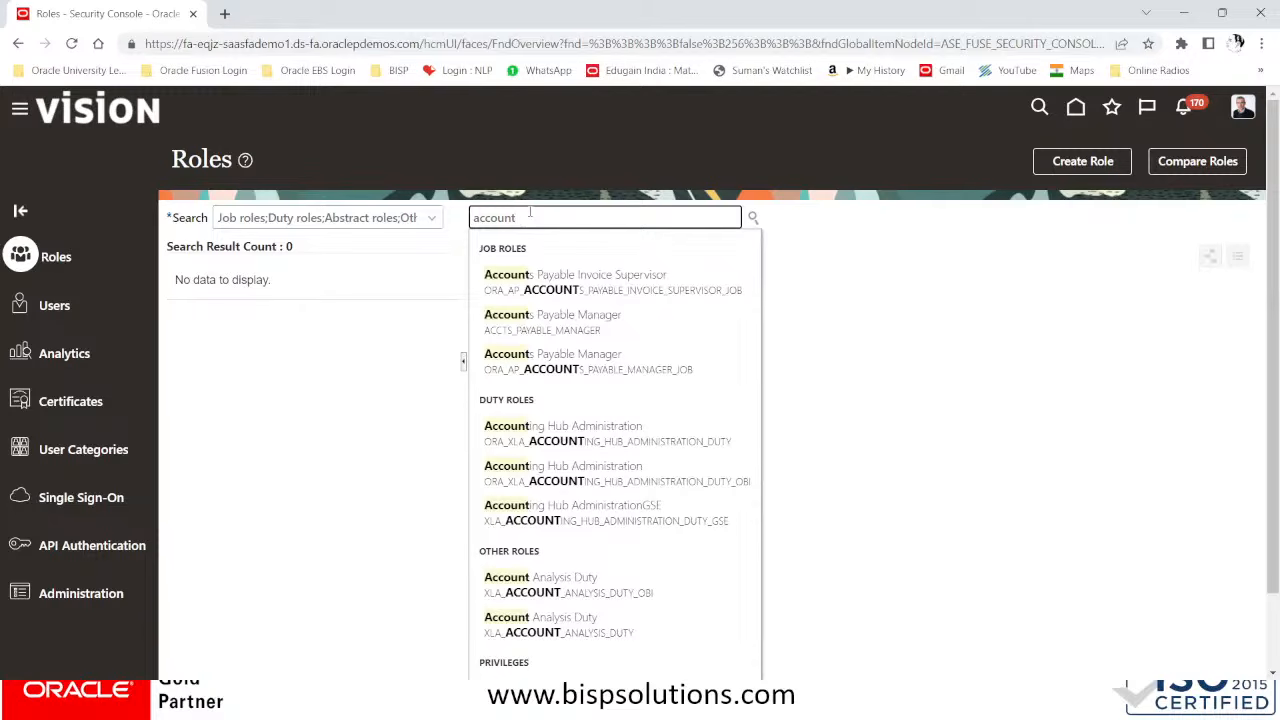
text(s)
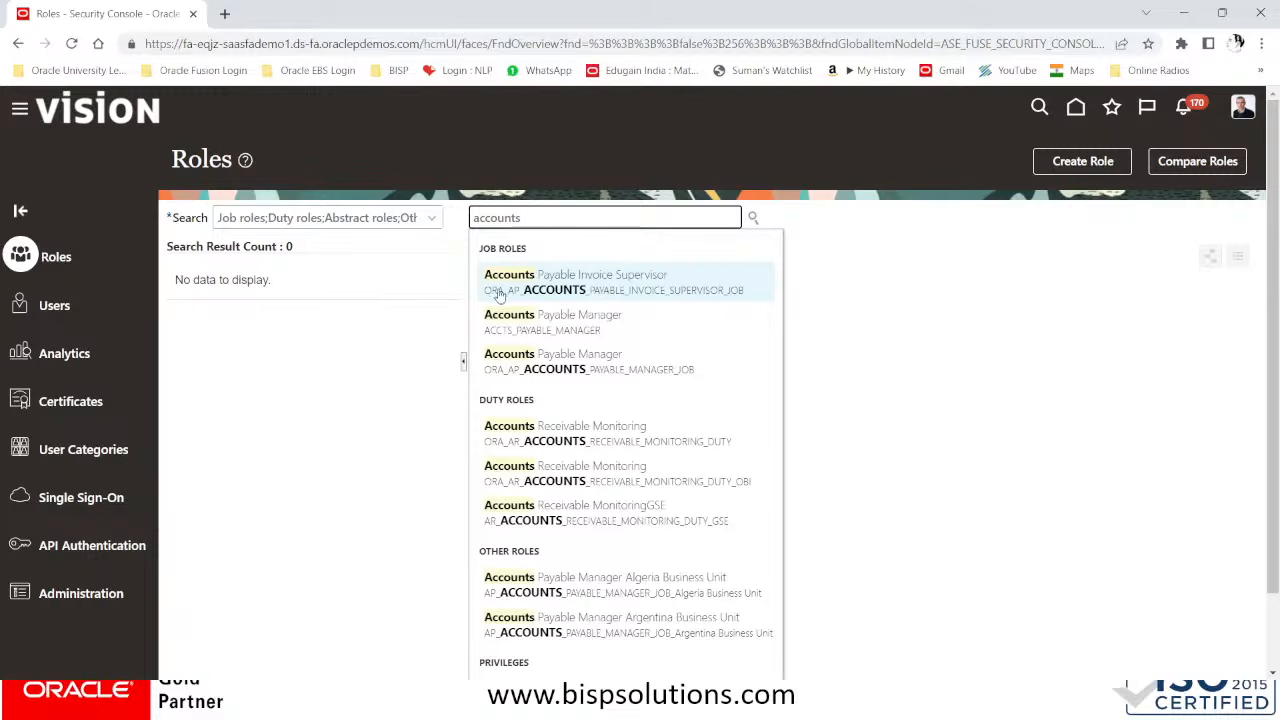
click(603, 287)
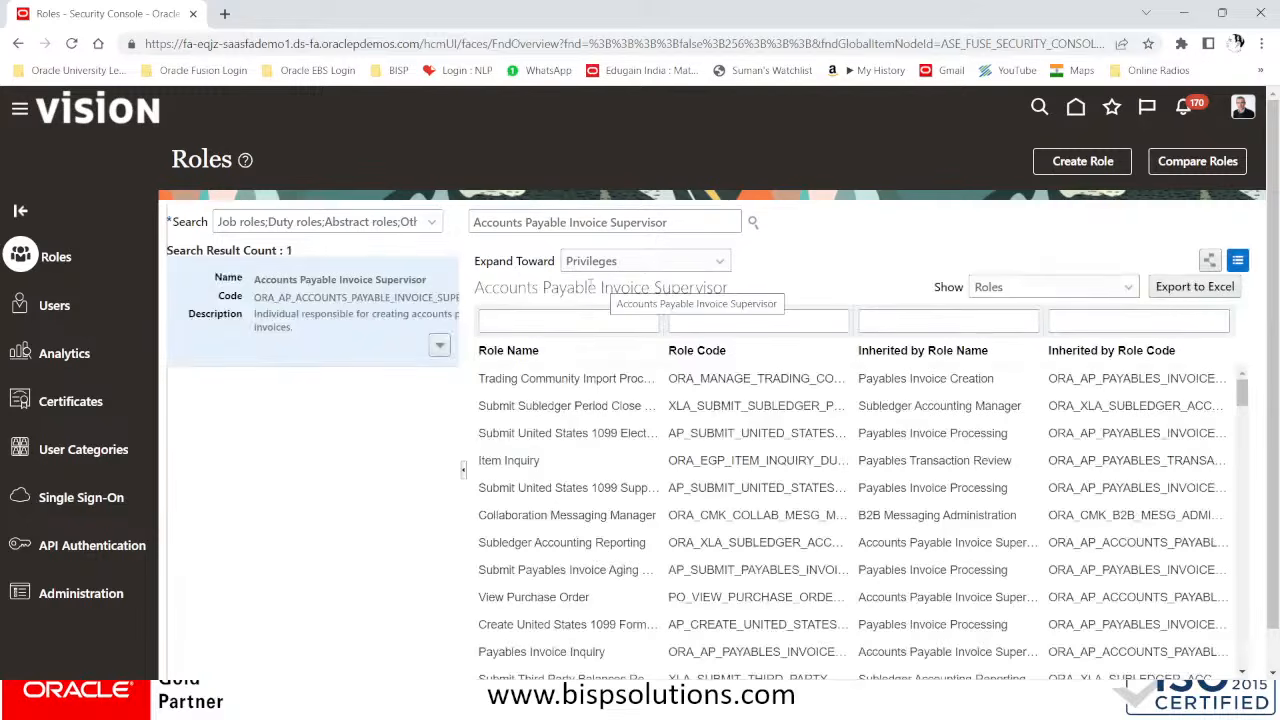
click(440, 347)
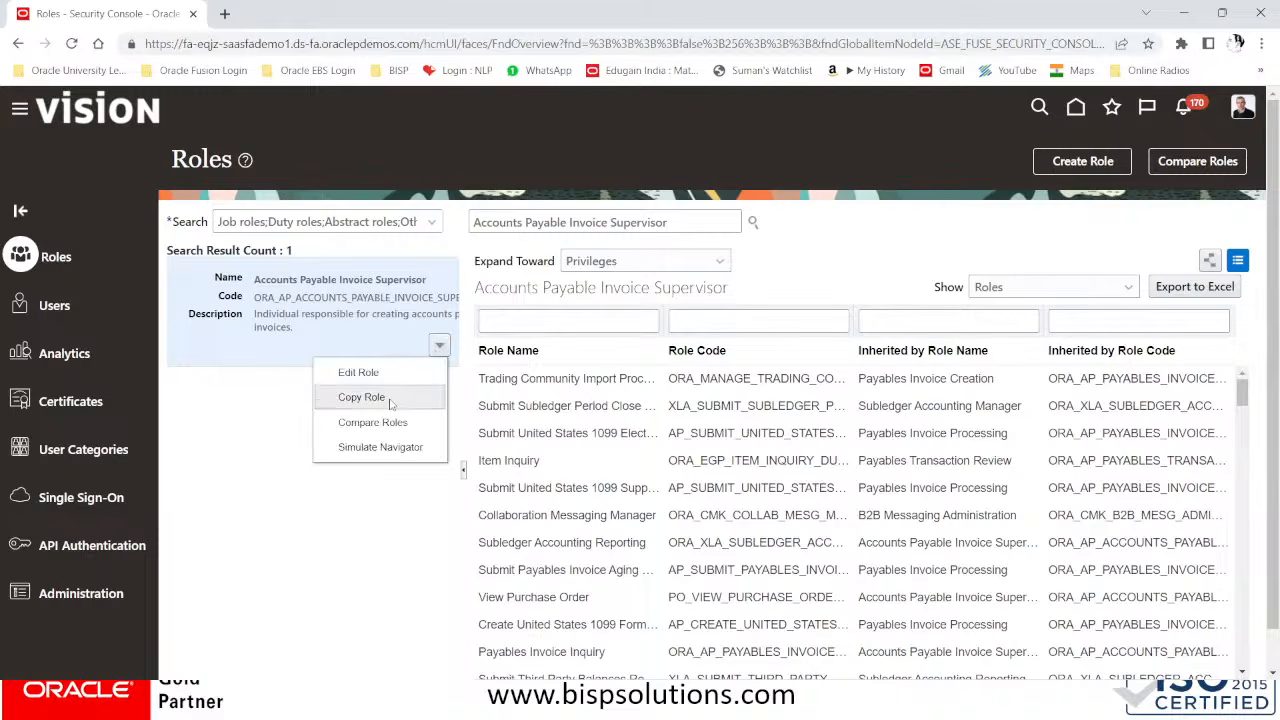
click(362, 397)
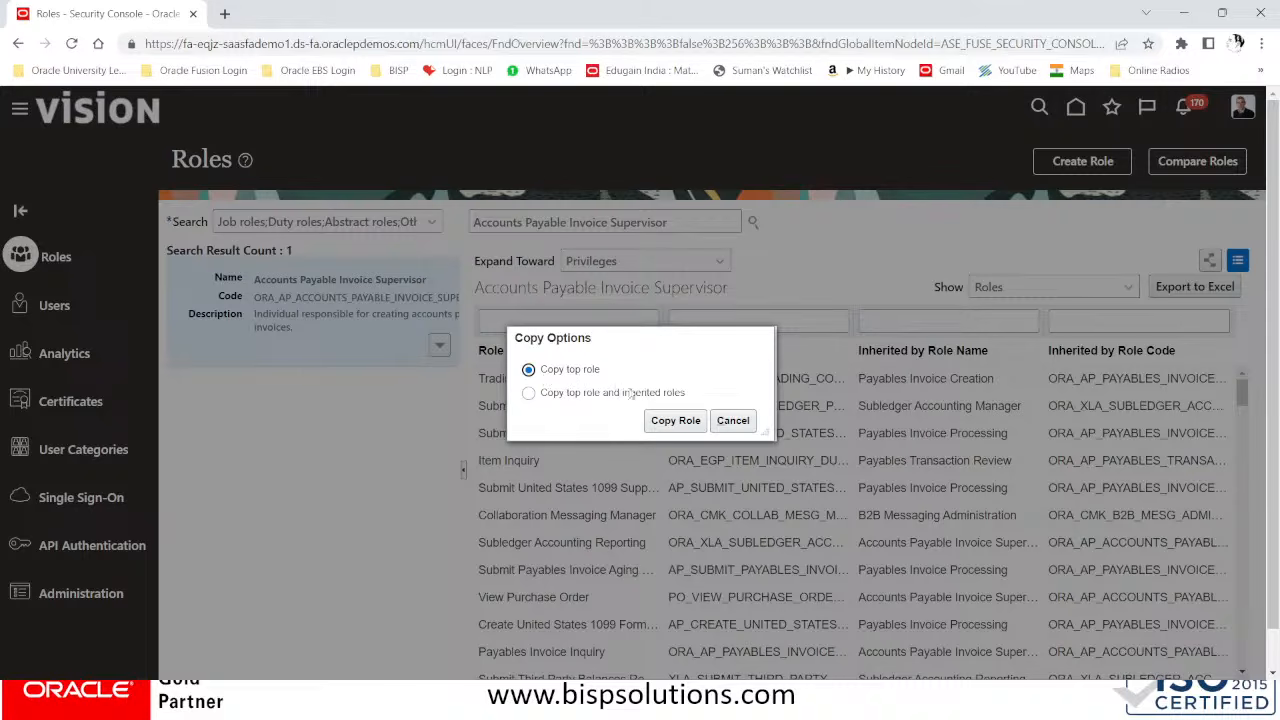
click(676, 420)
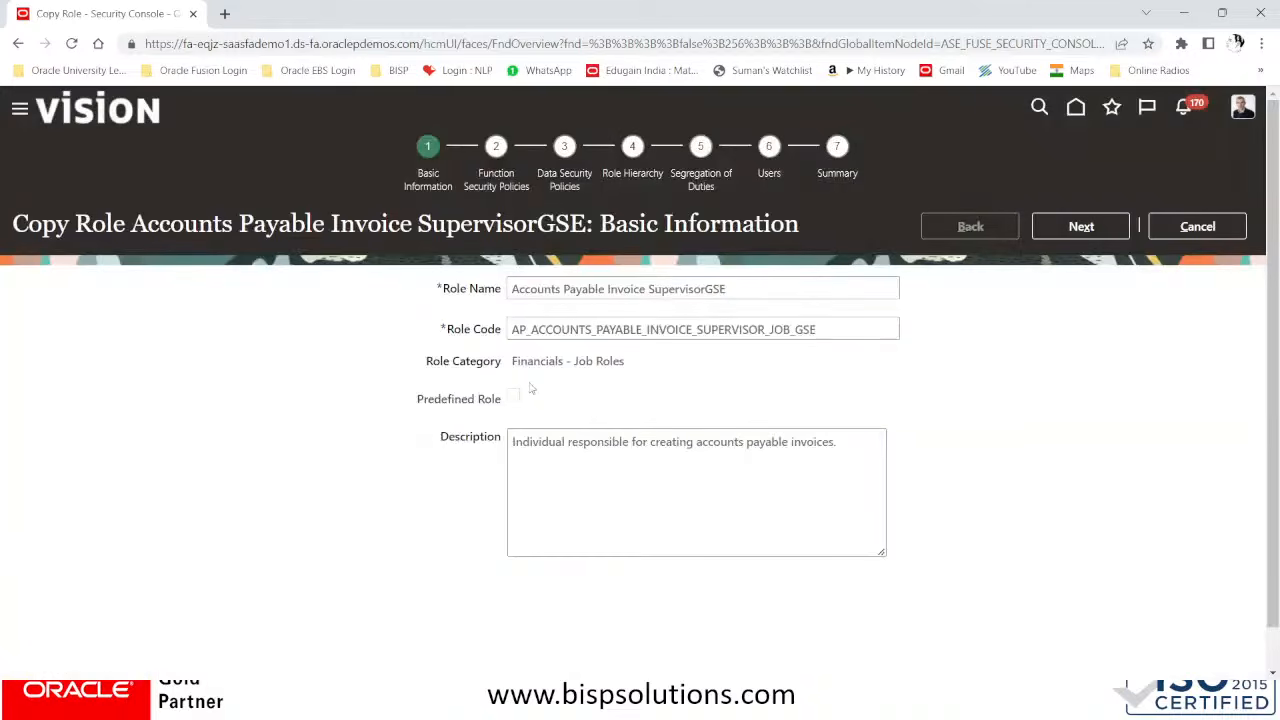
Check the required role on the PowerPoint slide and set the copied role's name to Jr Accounts Payable Invoice Supervisor in Chrome
click(514, 294)
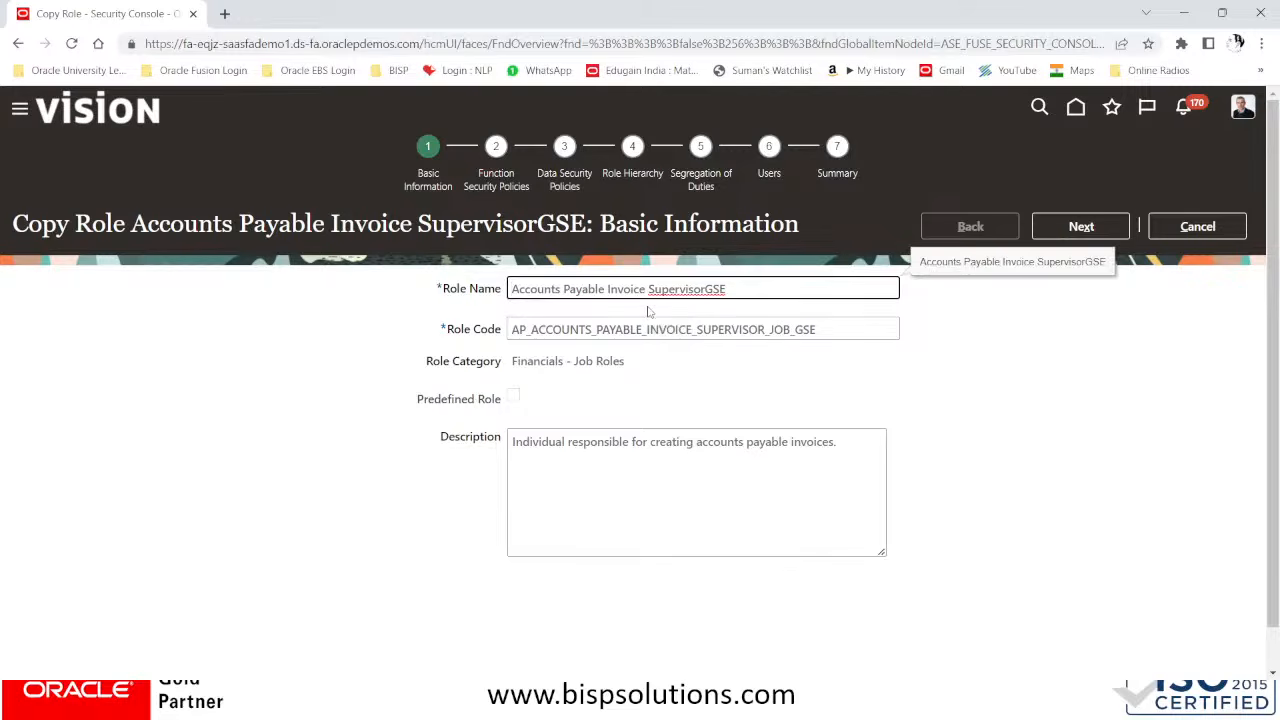
key(alt+Tab)
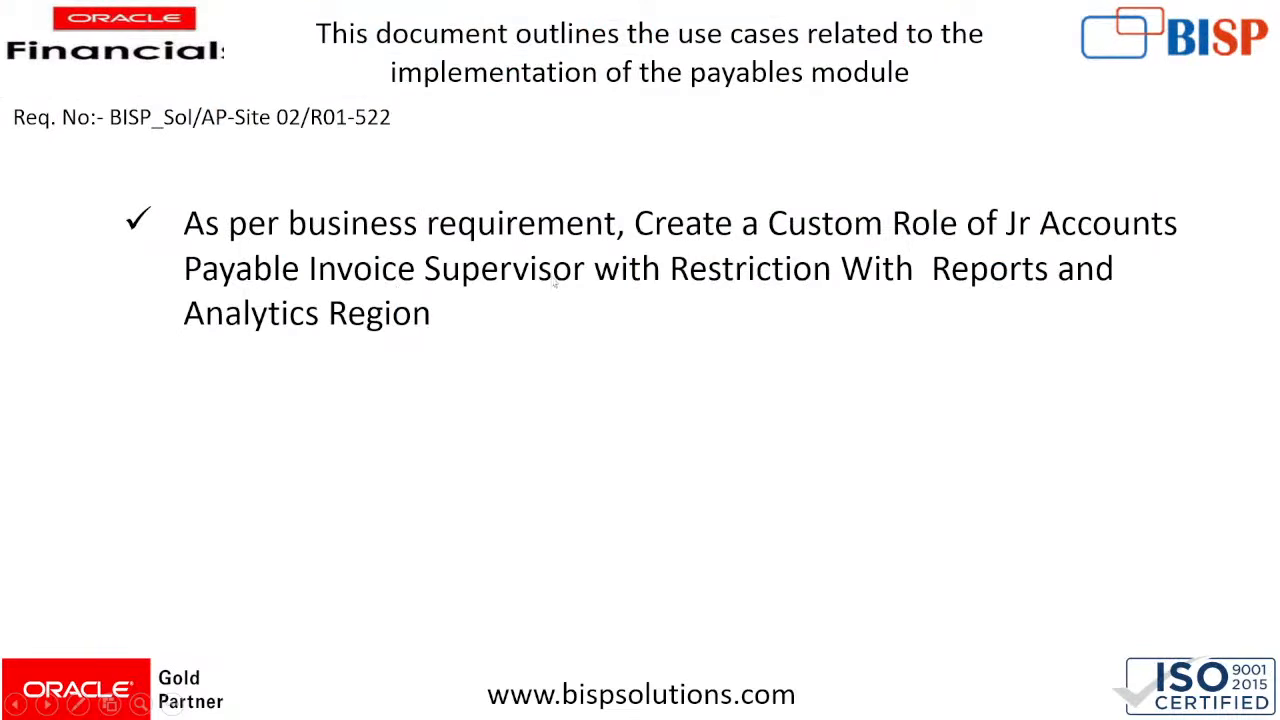
key(alt+Tab)
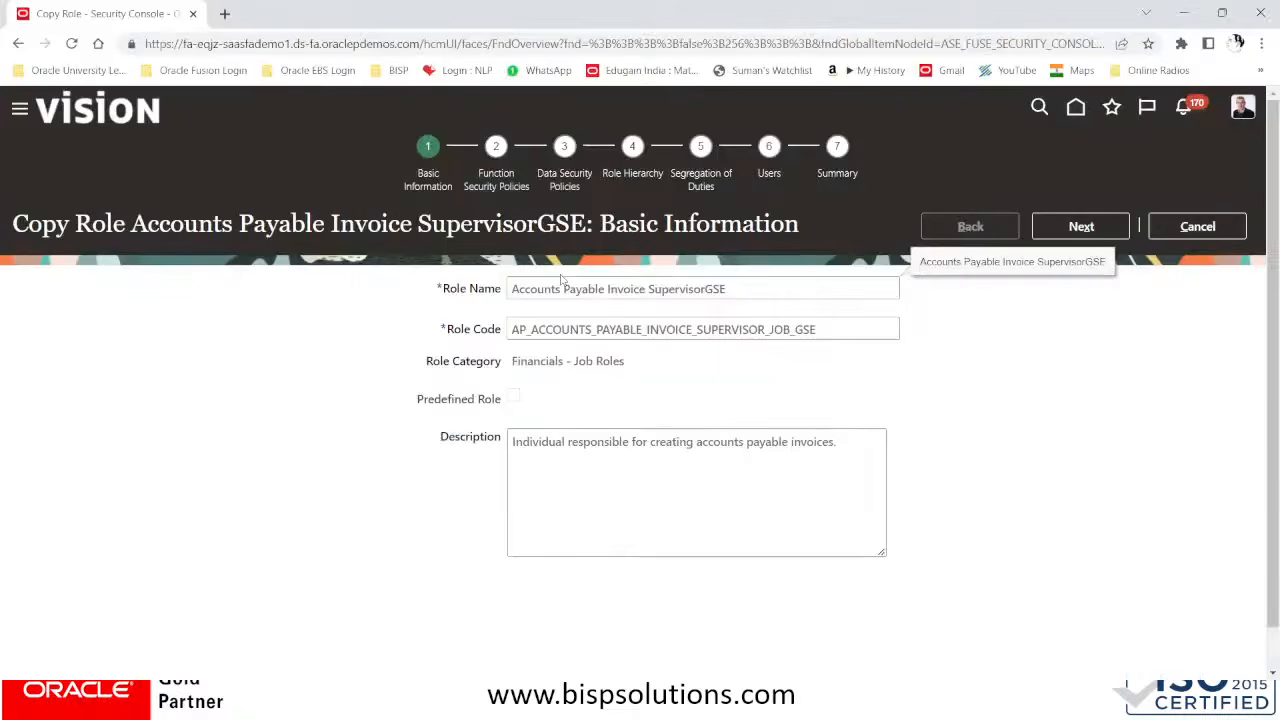
text(Jr)
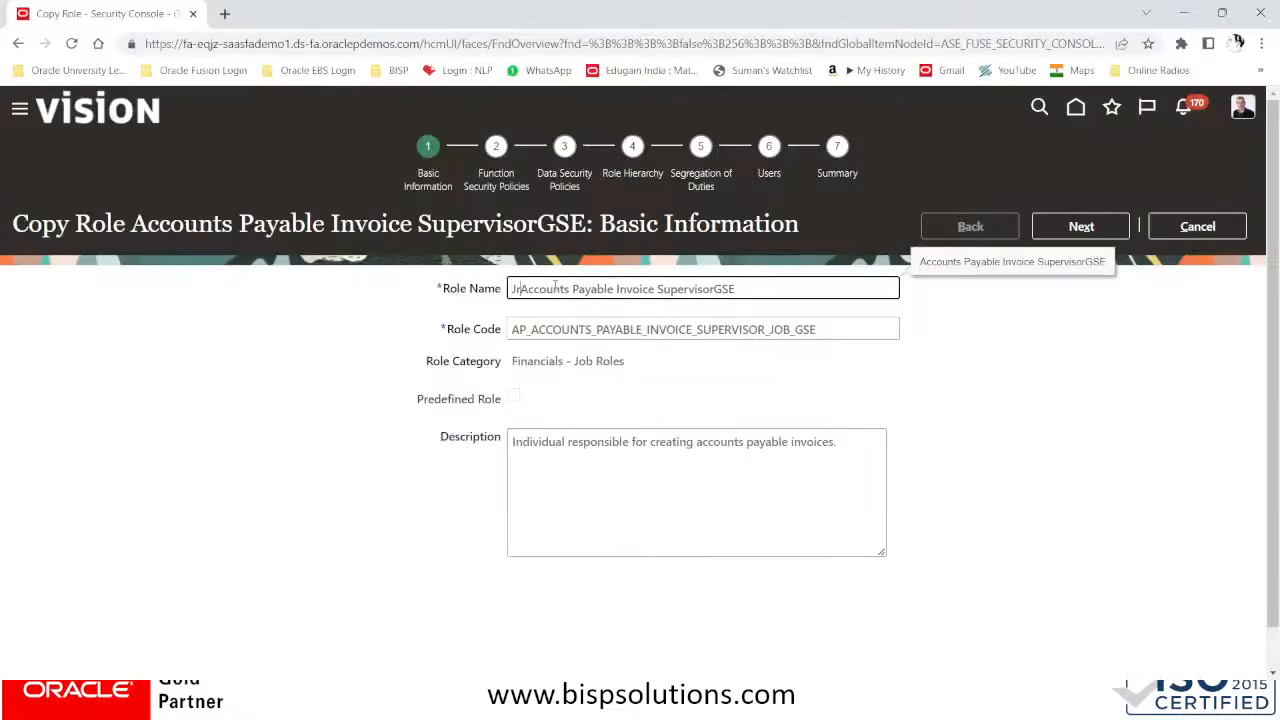
click(780, 287)
key(BackSpace)
key(BackSpace)
key(BackSpace)
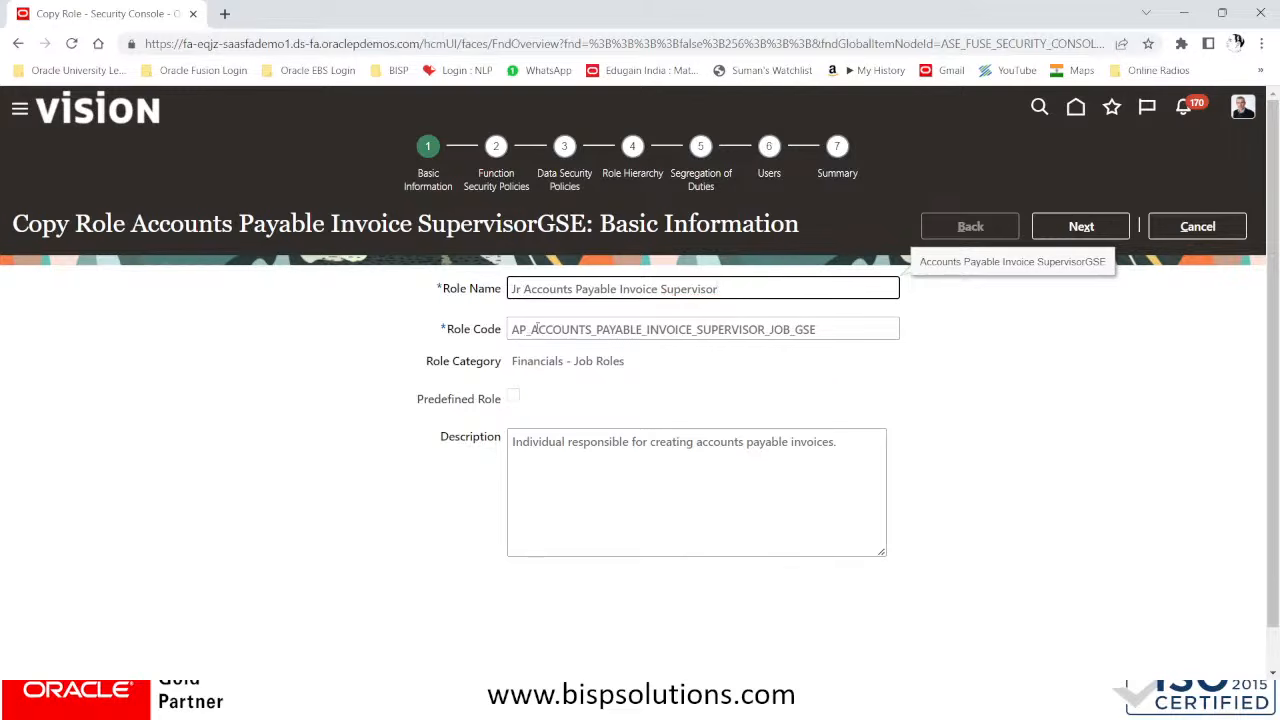
click(630, 329)
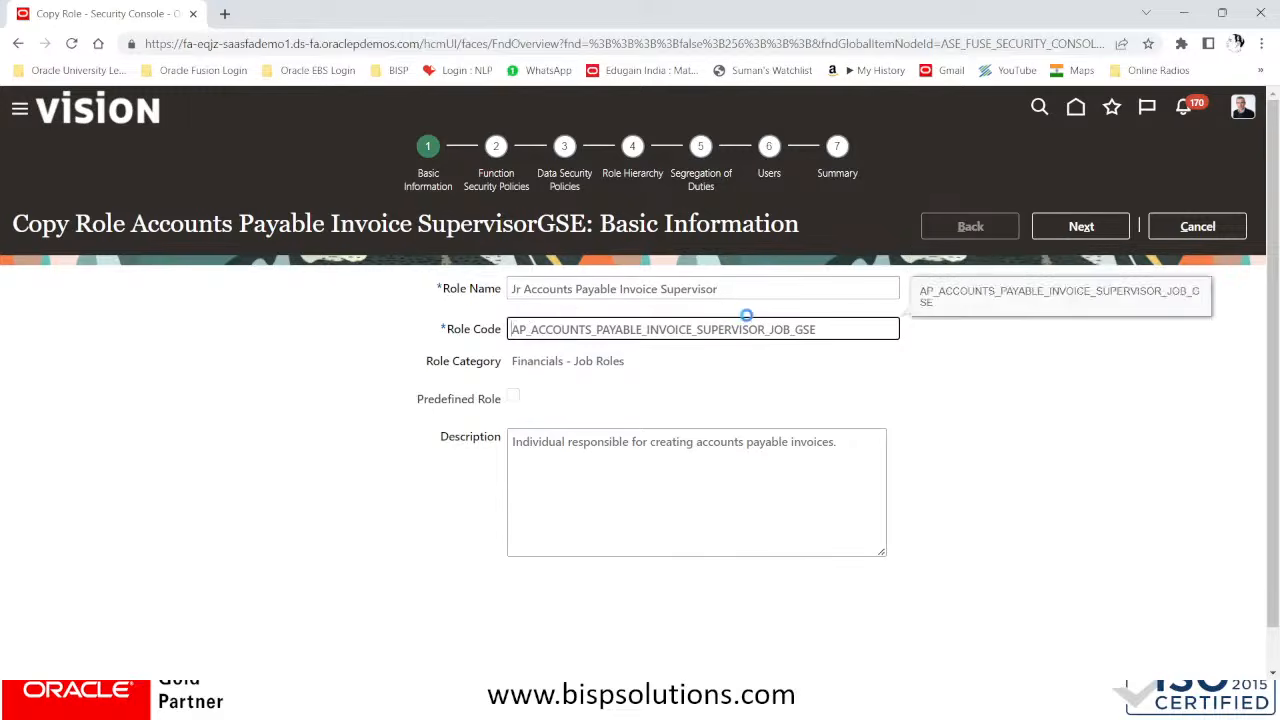
key(Home)
text(JR)
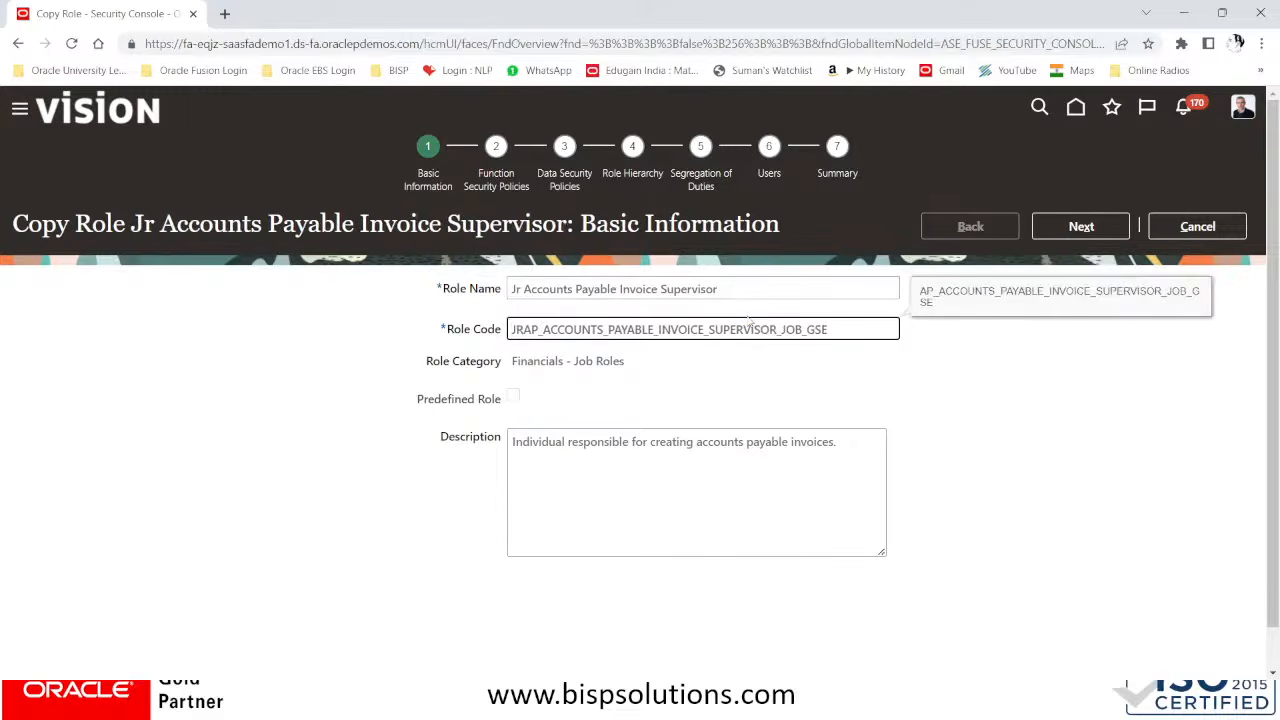
text(_)
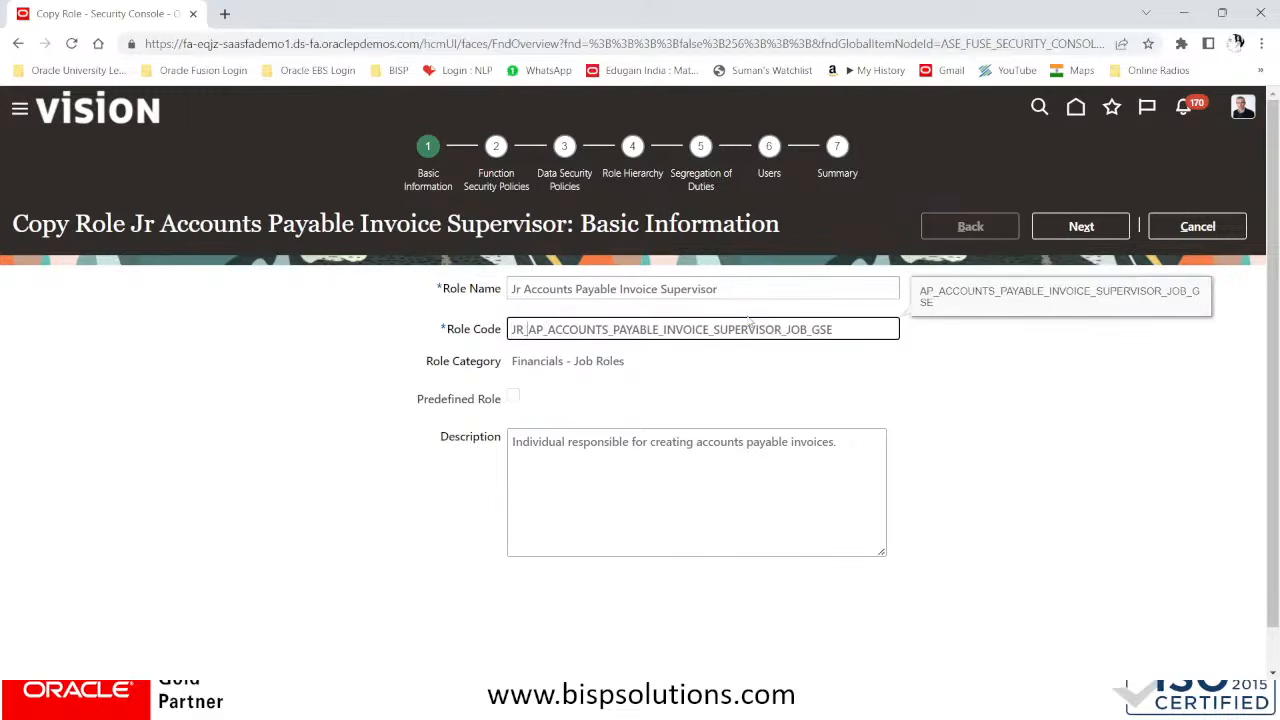
key(BackSpace)
key(BackSpace)
key(BackSpace)
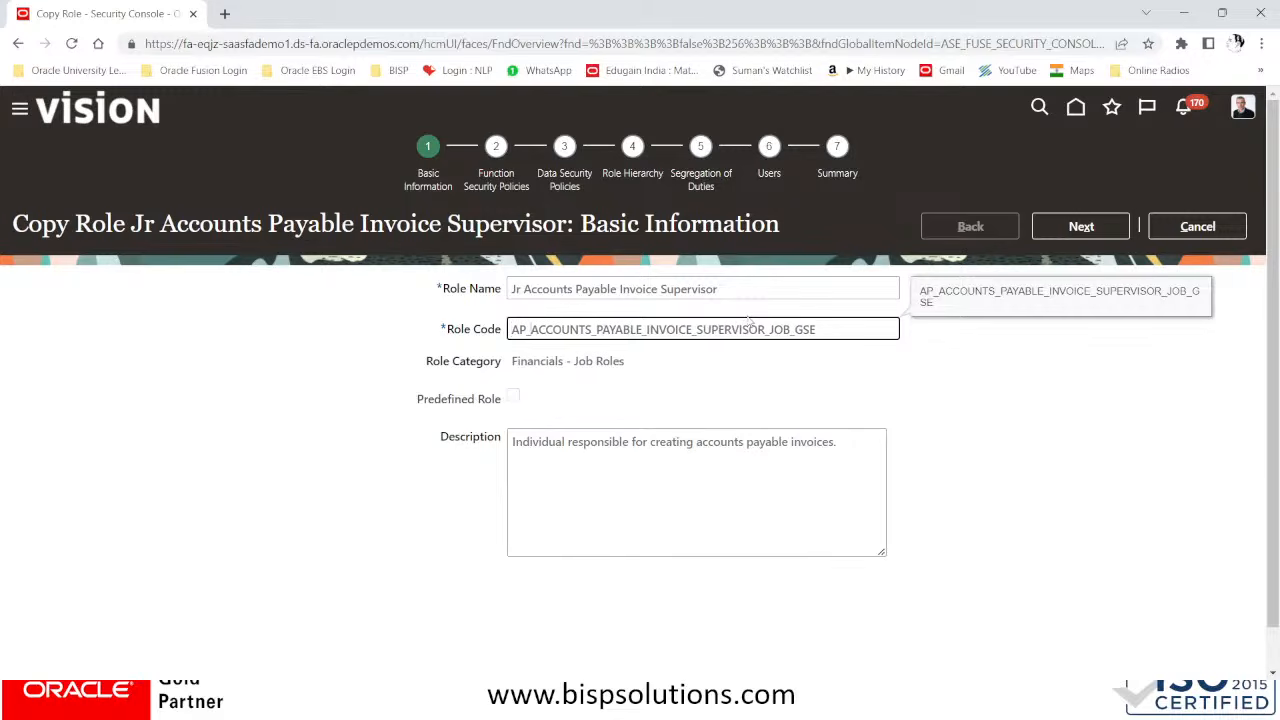
Set the copied role's code to AP_JR_ACCOUNTS_PAYABLE_INVOICE_SUPERVISOR_JOB
key(Right)
key(Right)
key(Right)
text(JR)
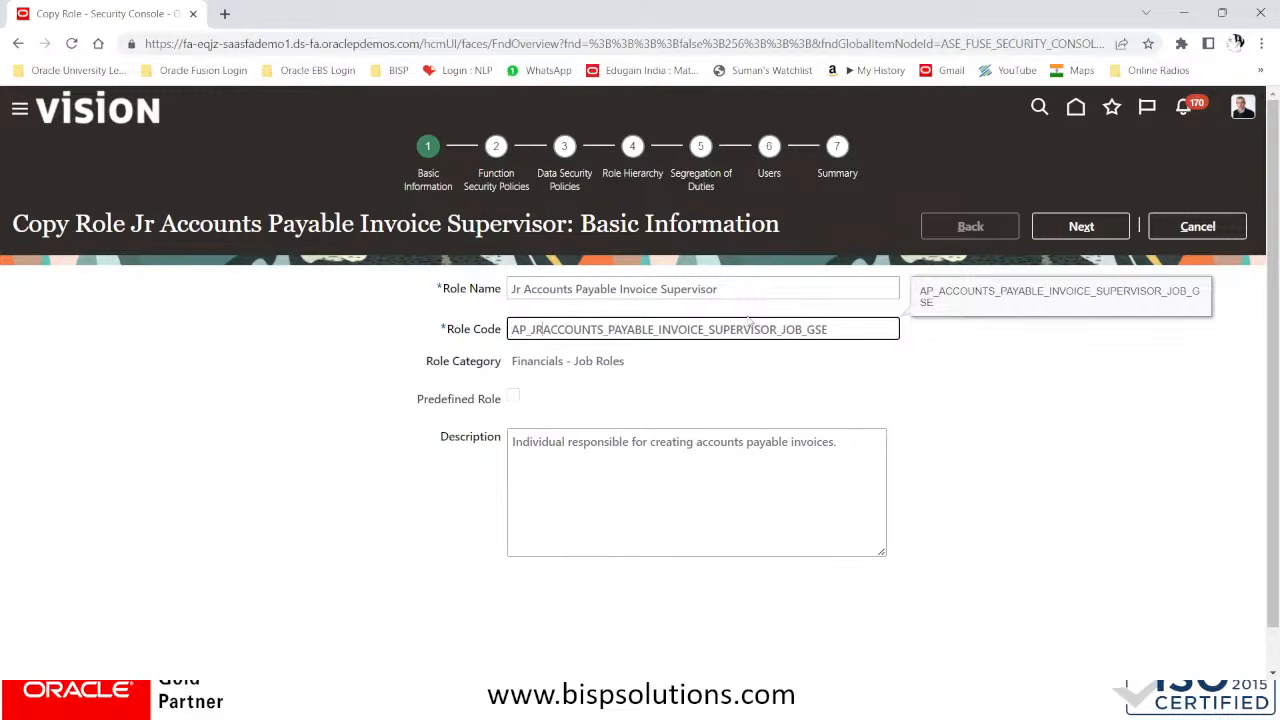
text(_)
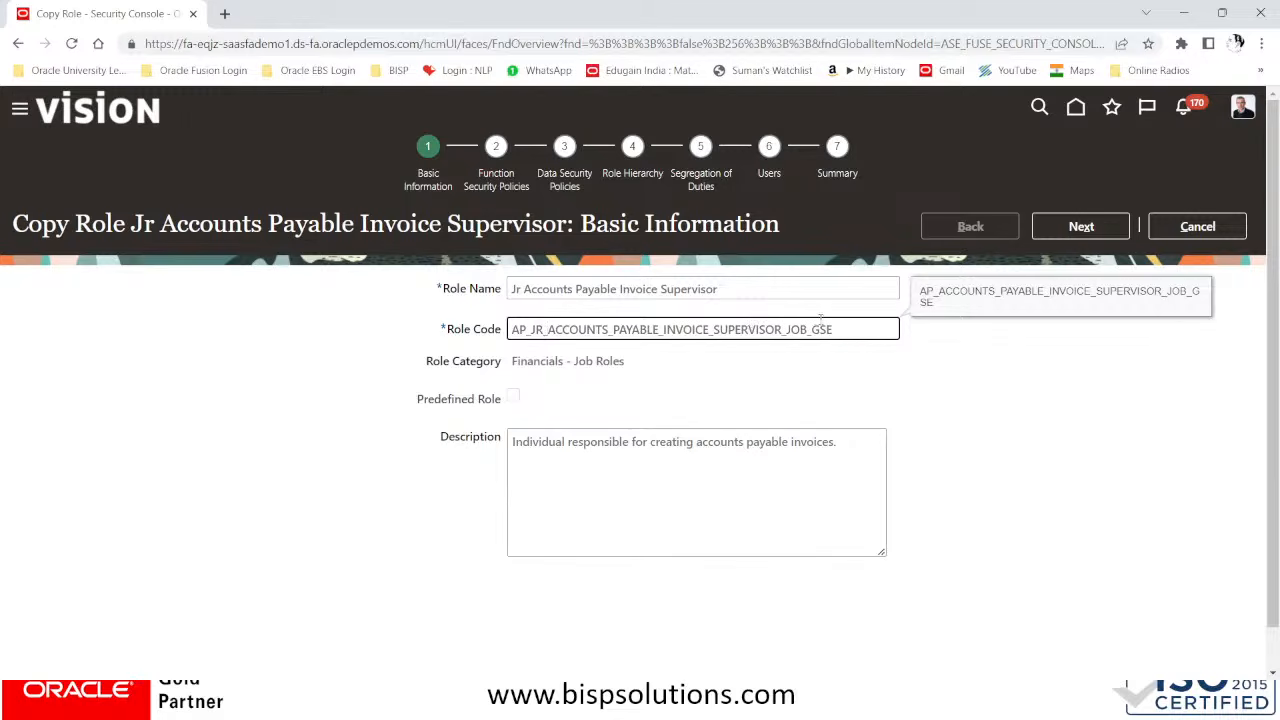
click(852, 329)
key(BackSpace)
key(BackSpace)
key(BackSpace)
click(627, 503)
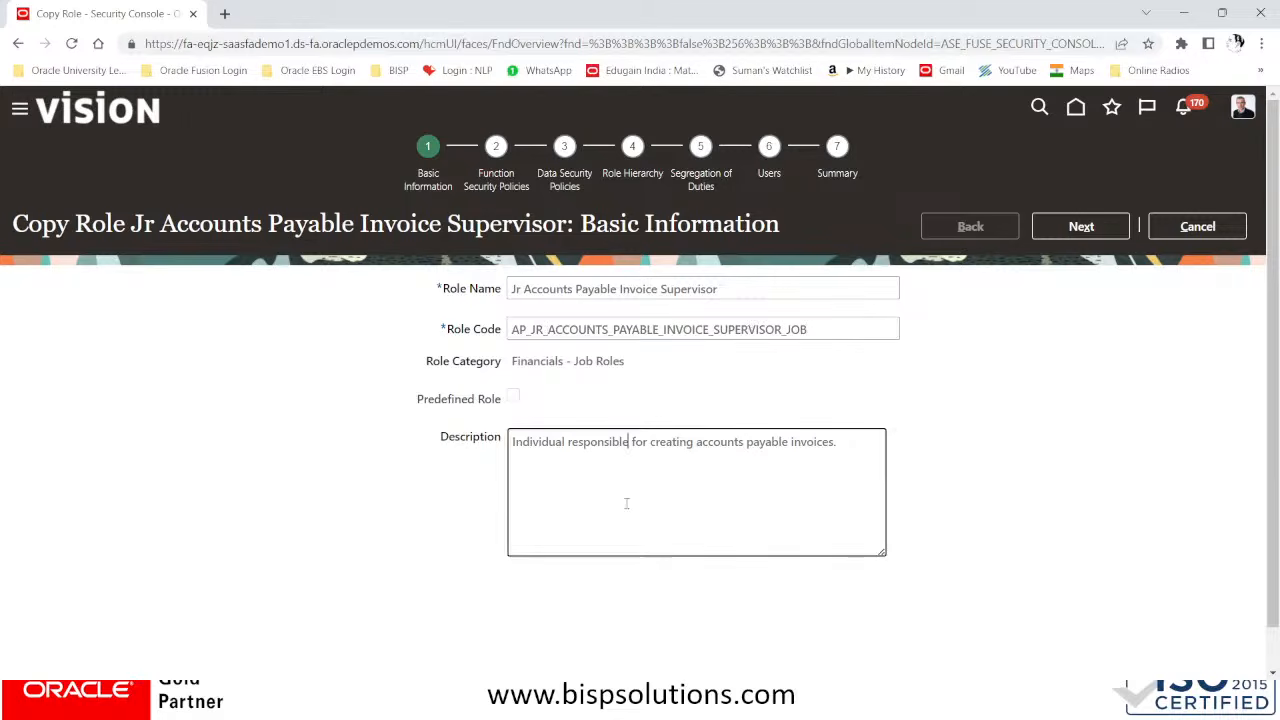
Proceed to the function security policies and delete the Maintain Reports and Analytics Region privilege from the role
click(1084, 233)
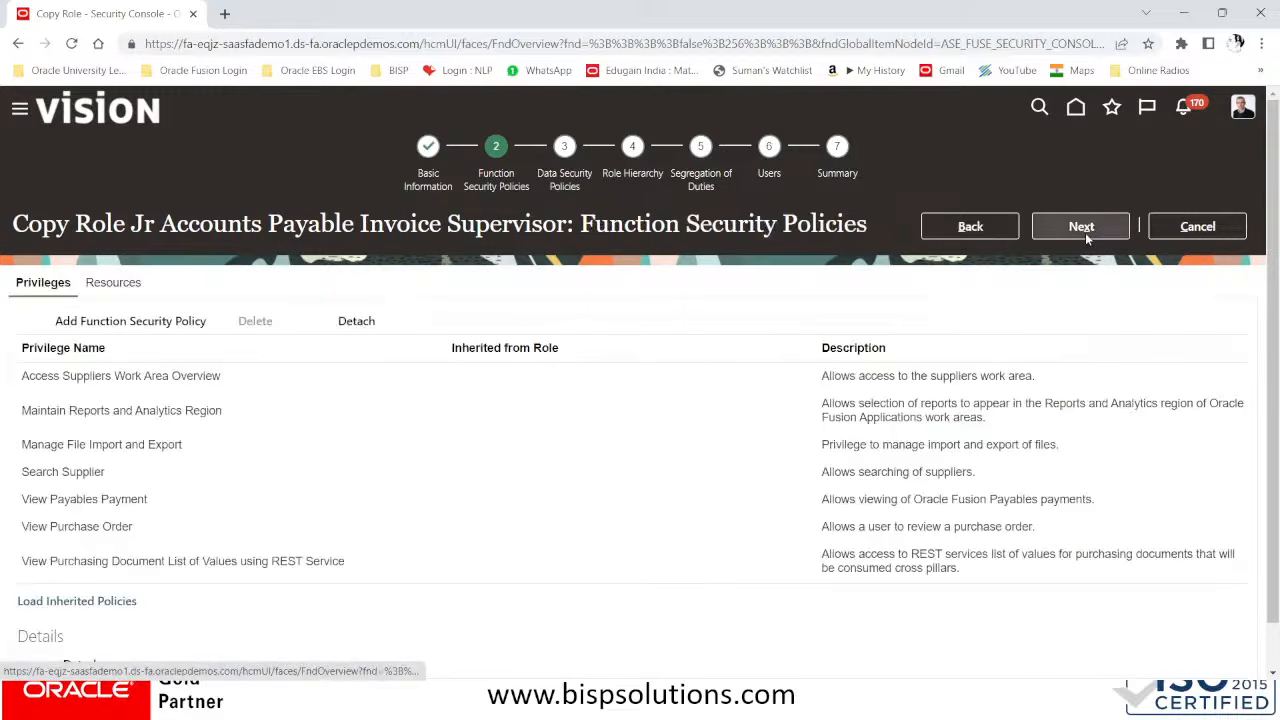
click(155, 410)
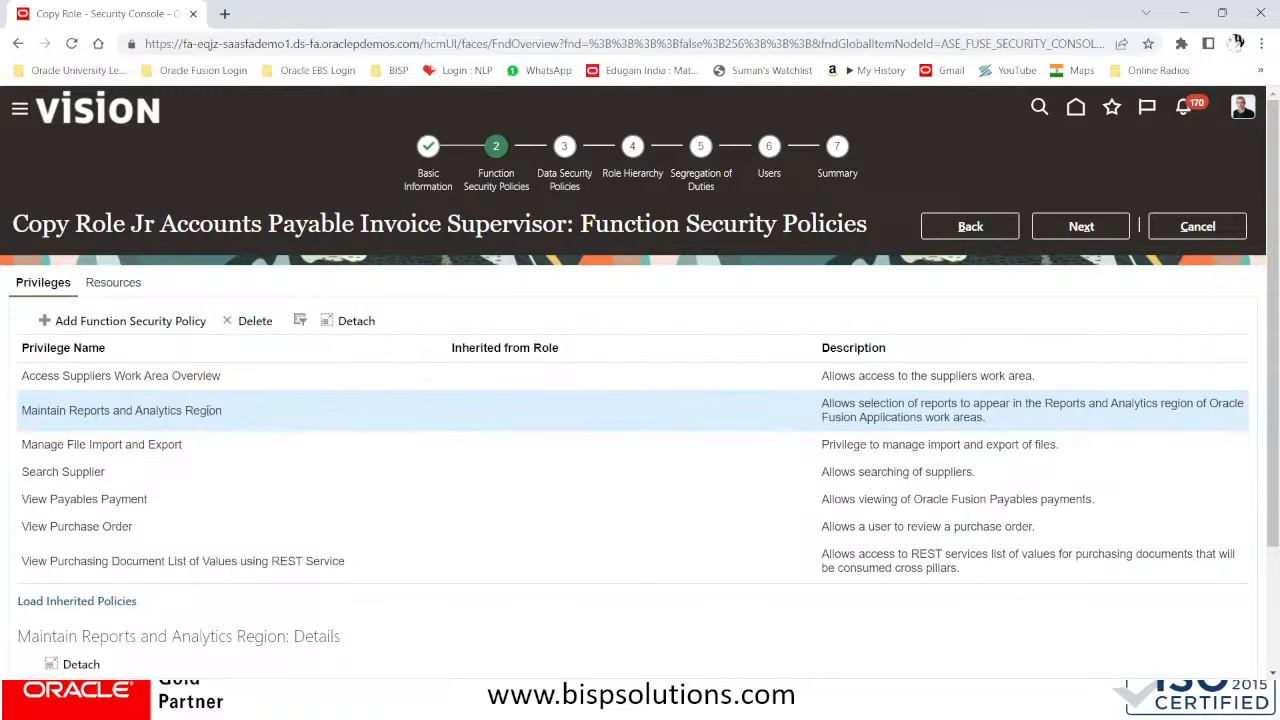
click(255, 321)
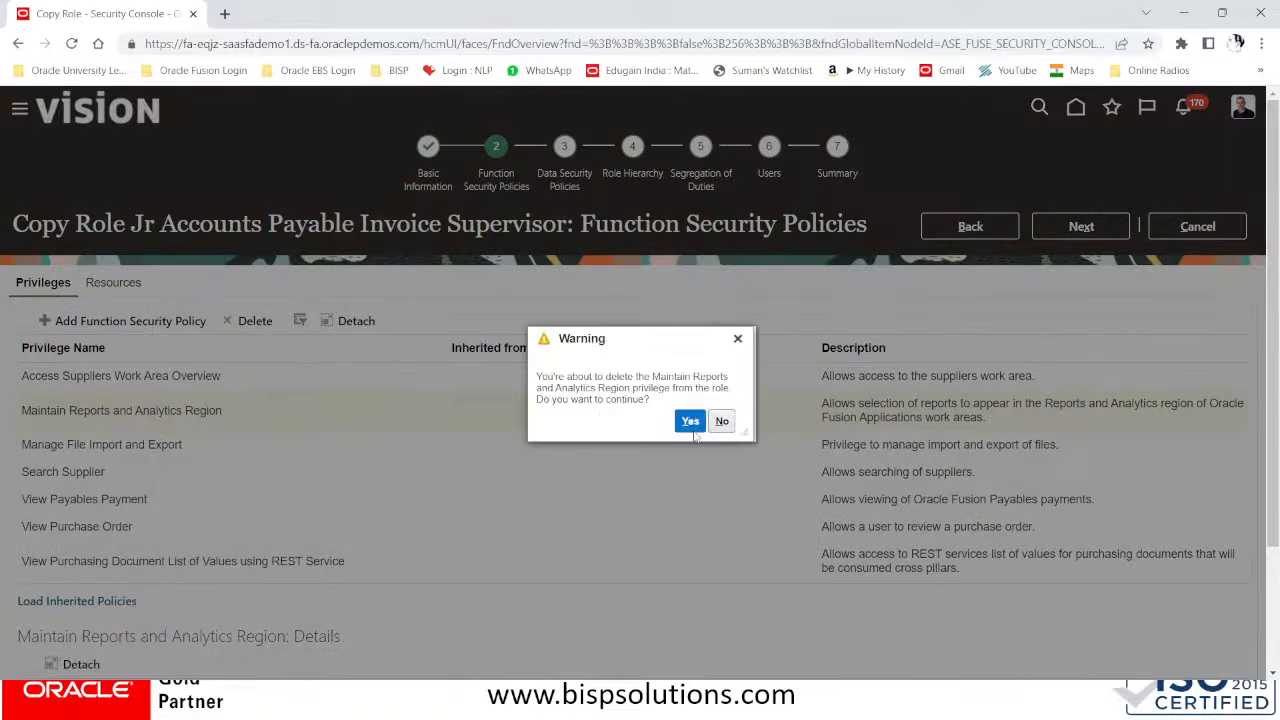
click(692, 428)
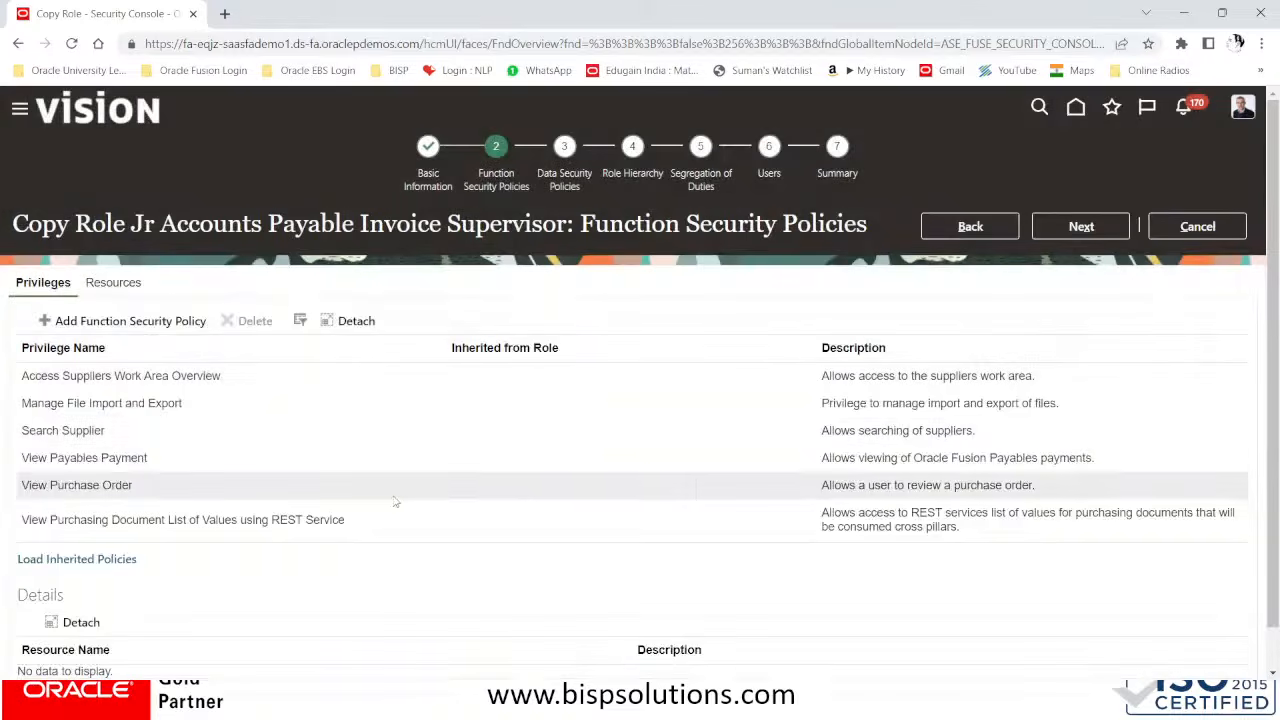
scroll(374, 511, down, 1)
scroll(374, 511, up, 1)
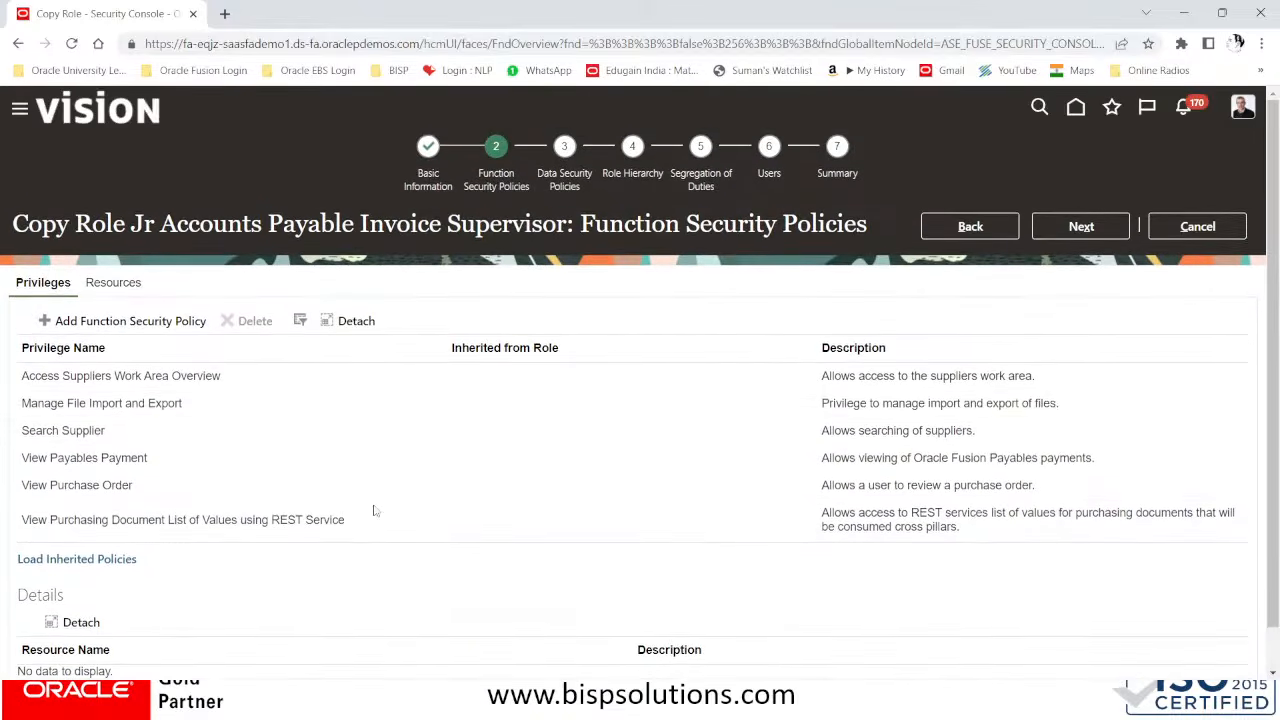
Advance past the data security policies, role hierarchy and segregation of duties to the role's Users stage, keeping their settings
click(1078, 225)
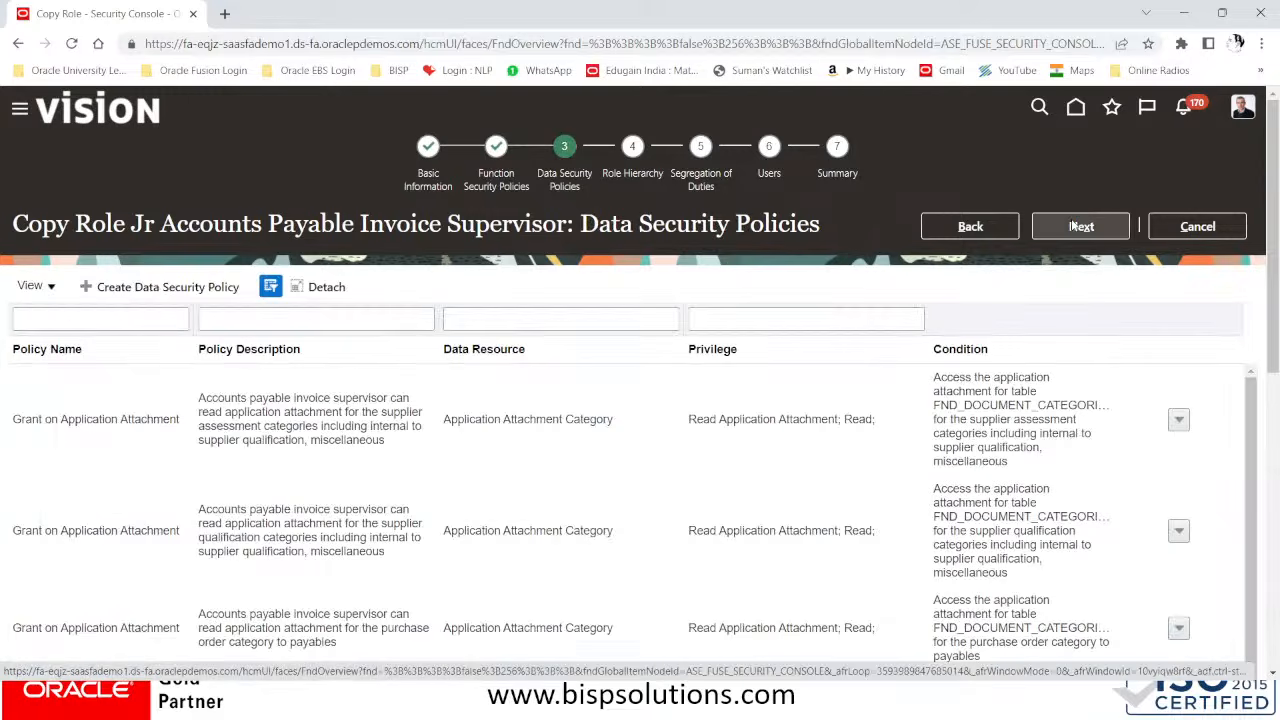
click(1079, 226)
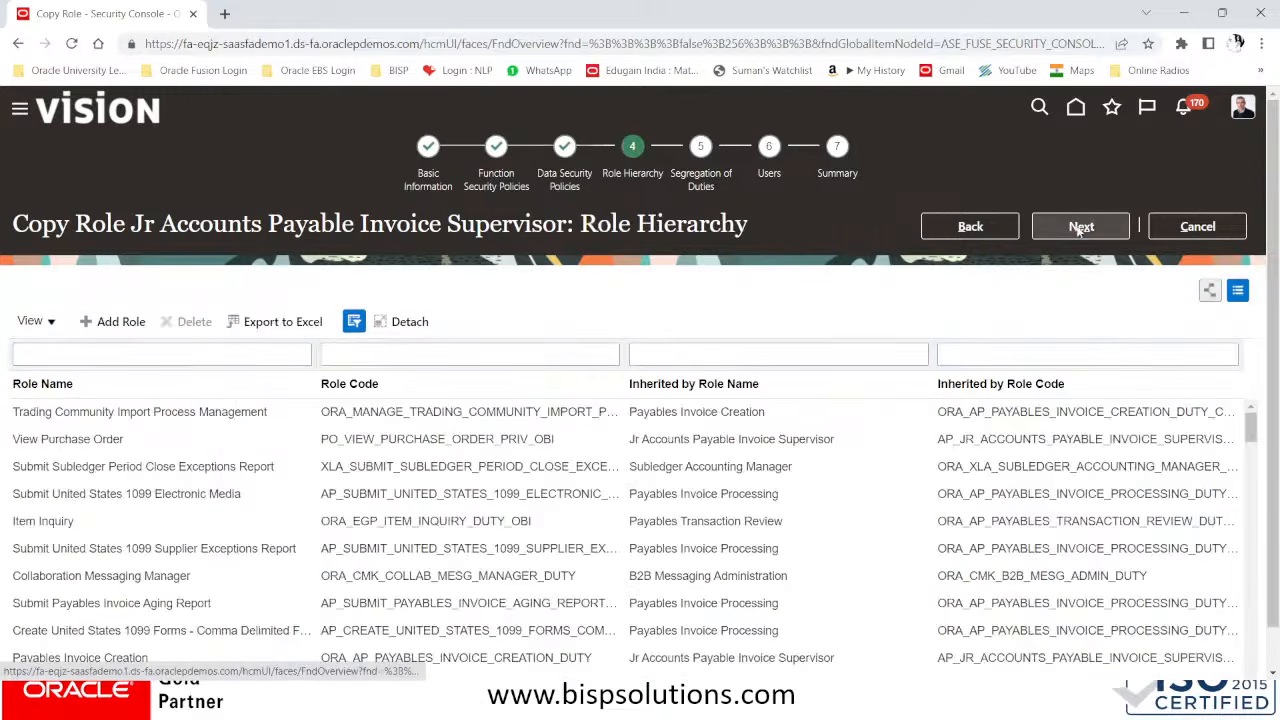
click(1080, 228)
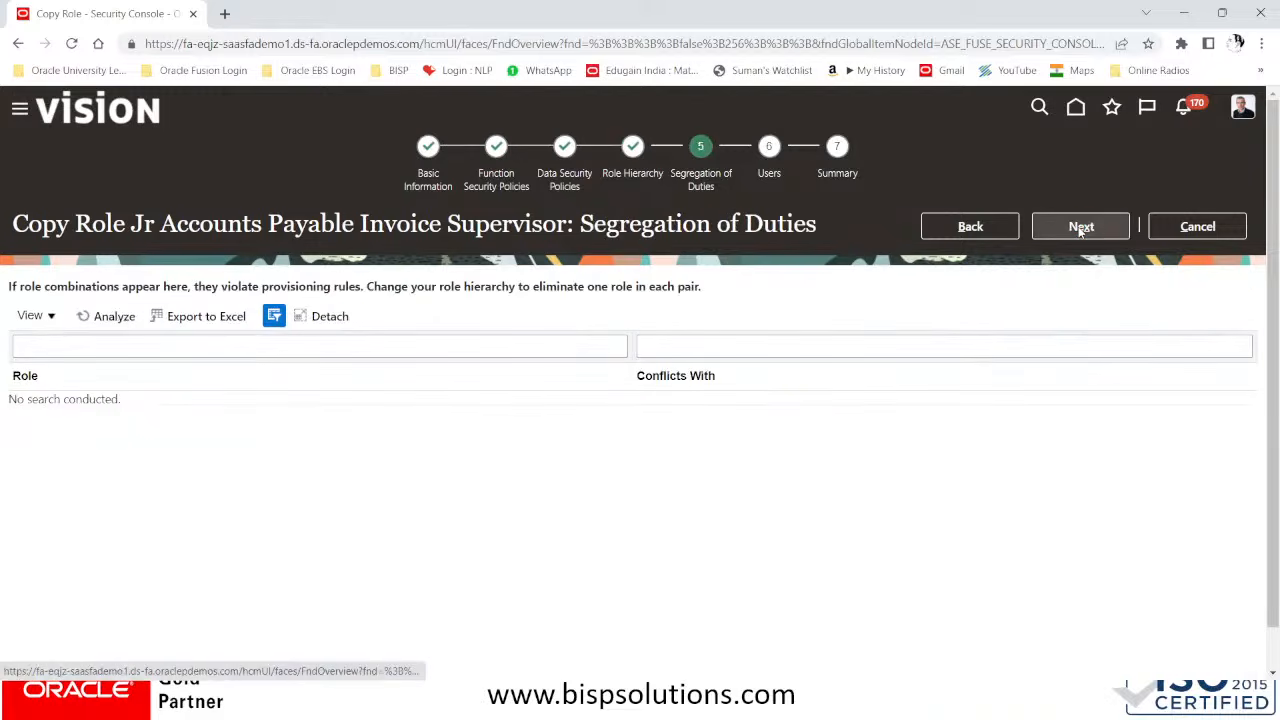
click(1080, 228)
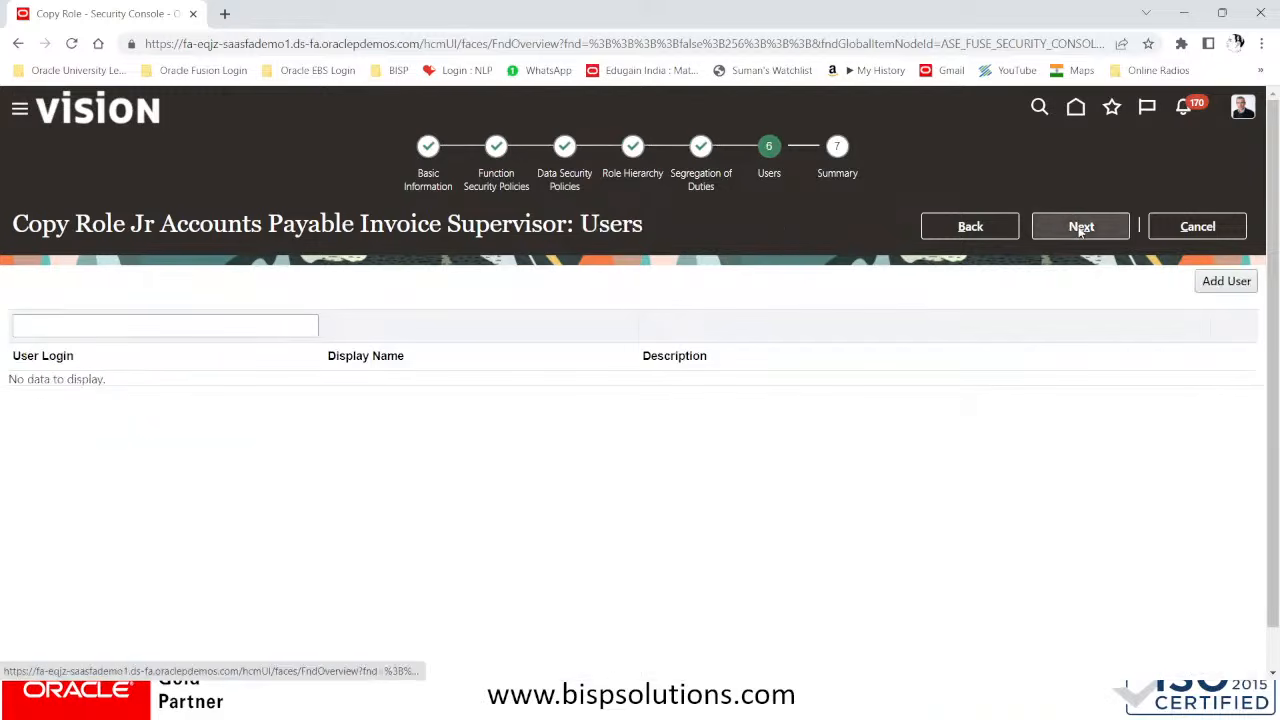
Search for the accounting clerk's user account by name and add it to the Jr Accounts Payable Invoice Supervisor role
click(1238, 285)
click(641, 238)
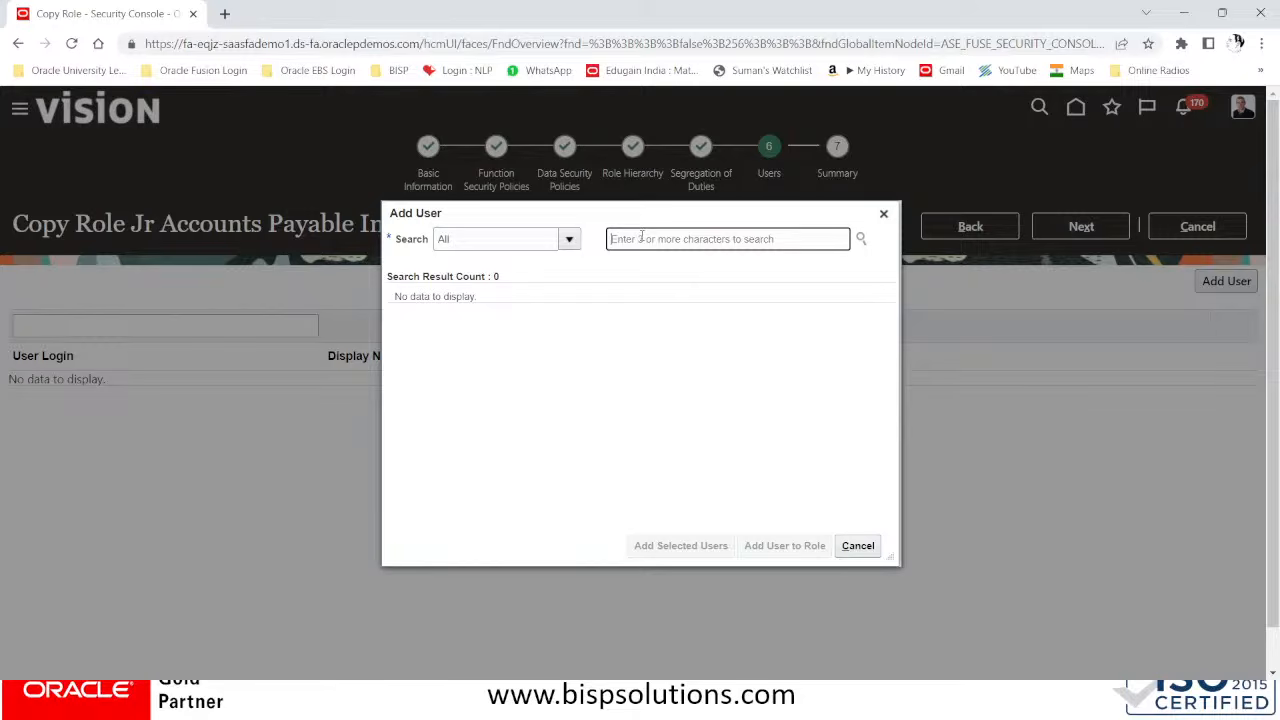
key(Caps_Lock)
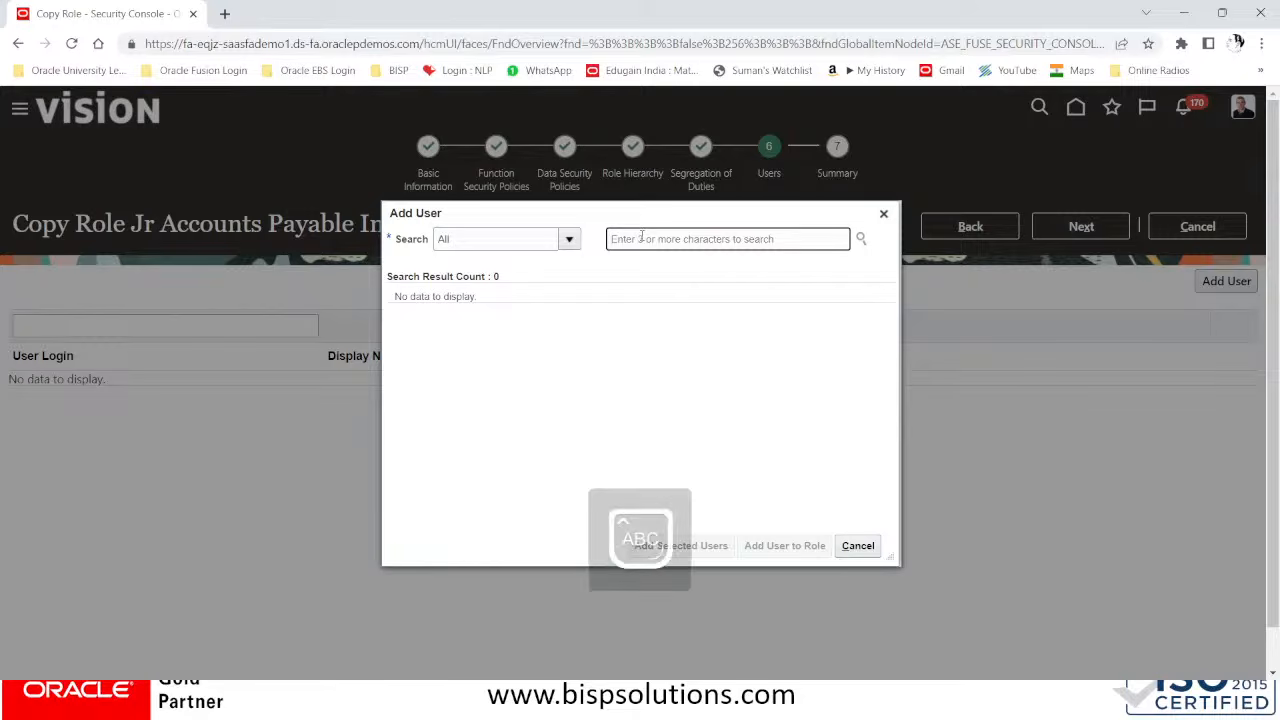
text(JIM)
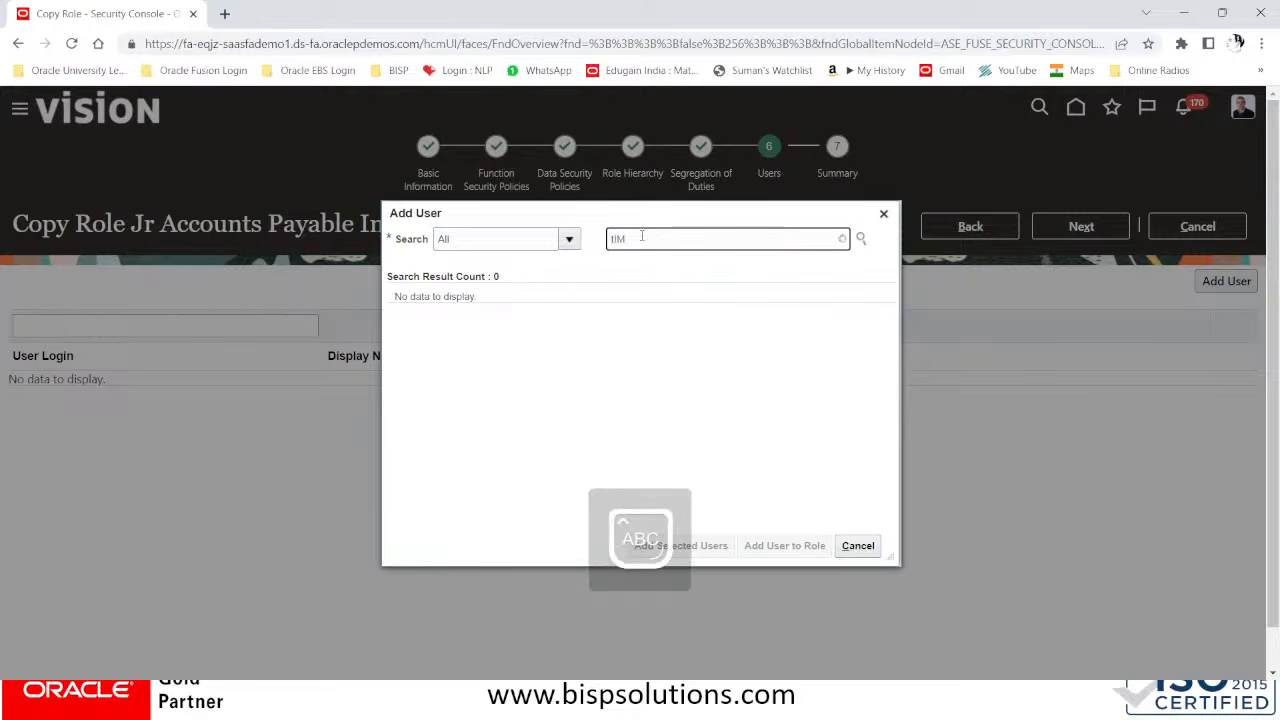
key(BackSpace)
key(BackSpace)
key(BackSpace)
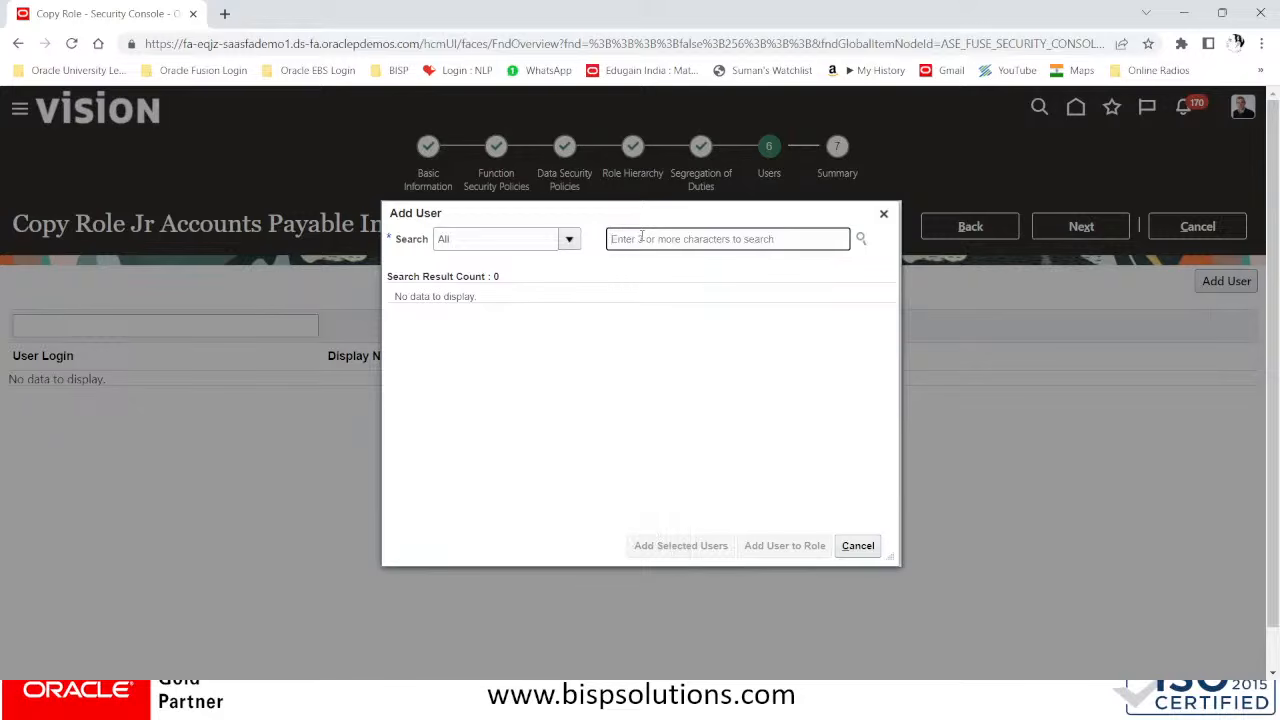
text(TiM.COO)
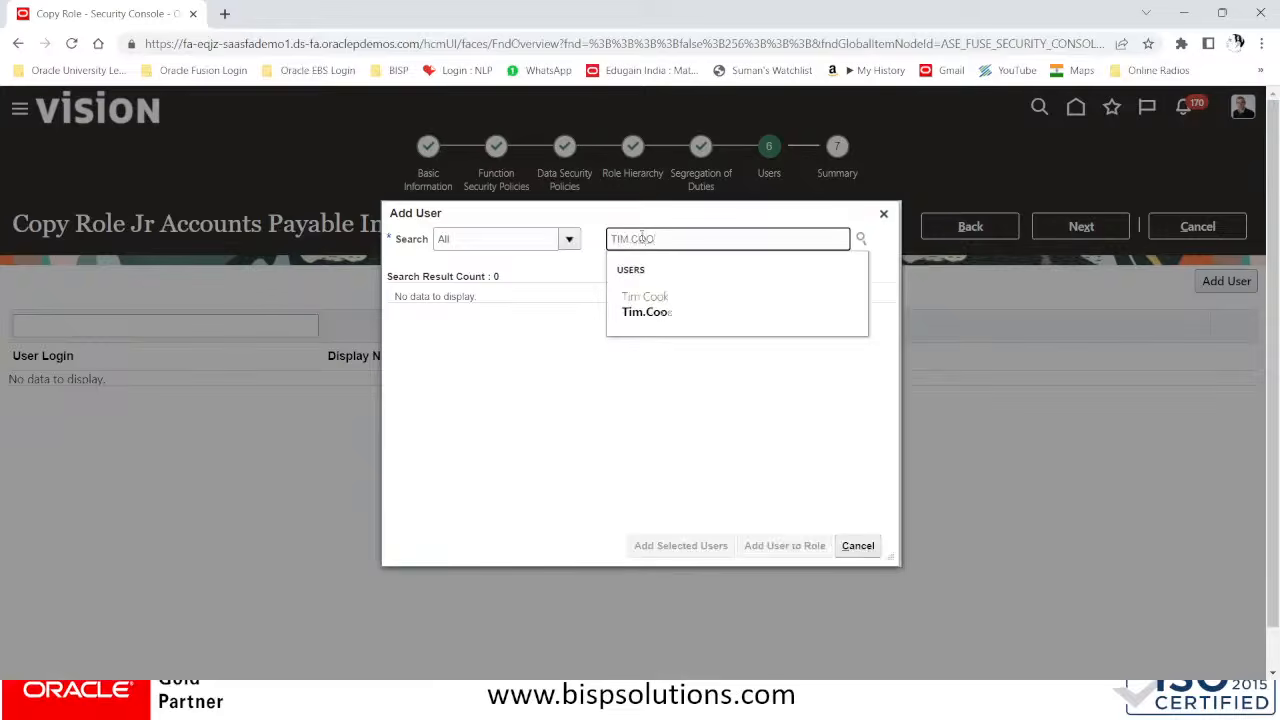
click(655, 299)
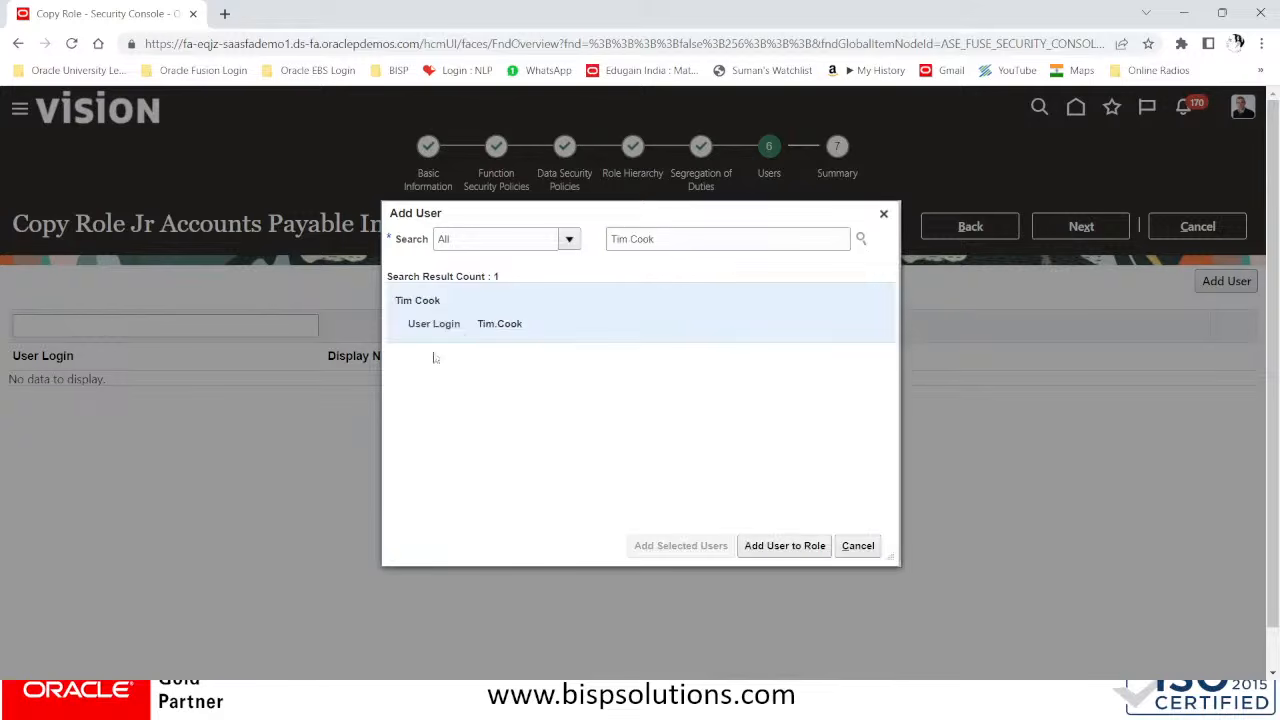
click(813, 547)
click(857, 545)
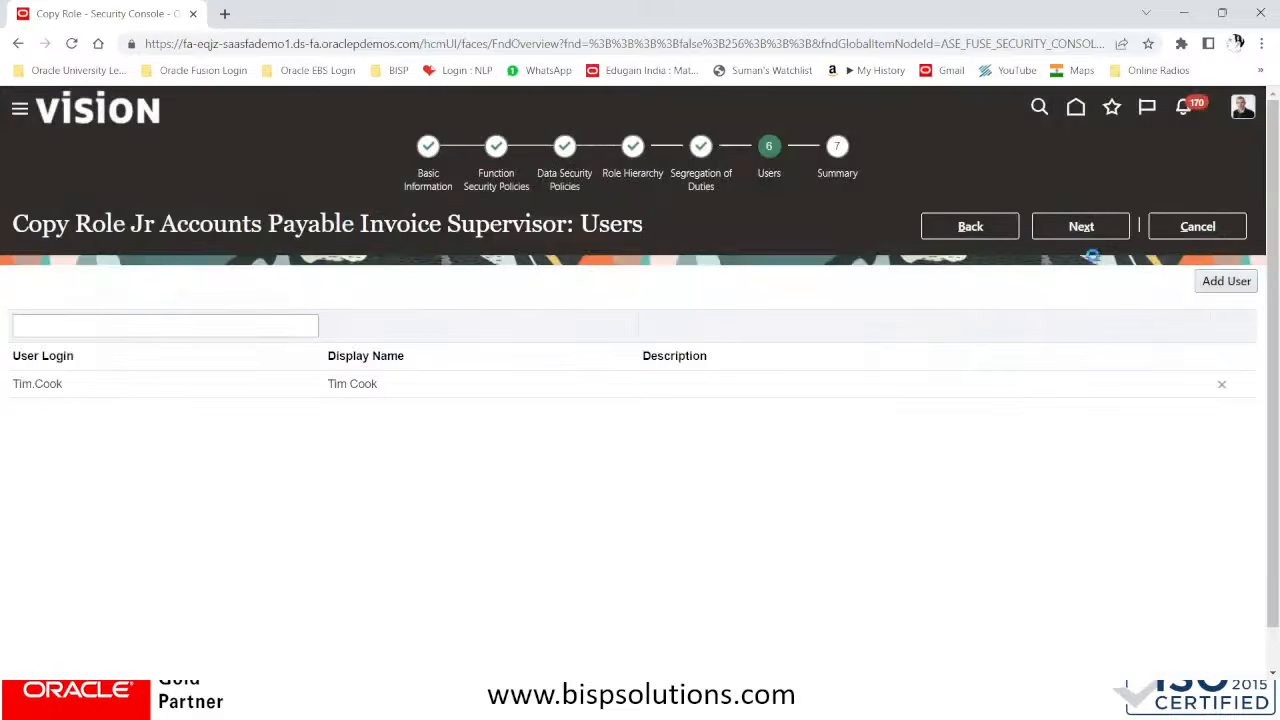
Proceed to the role copy's summary, submit the copy and acknowledge the confirmation
click(1113, 229)
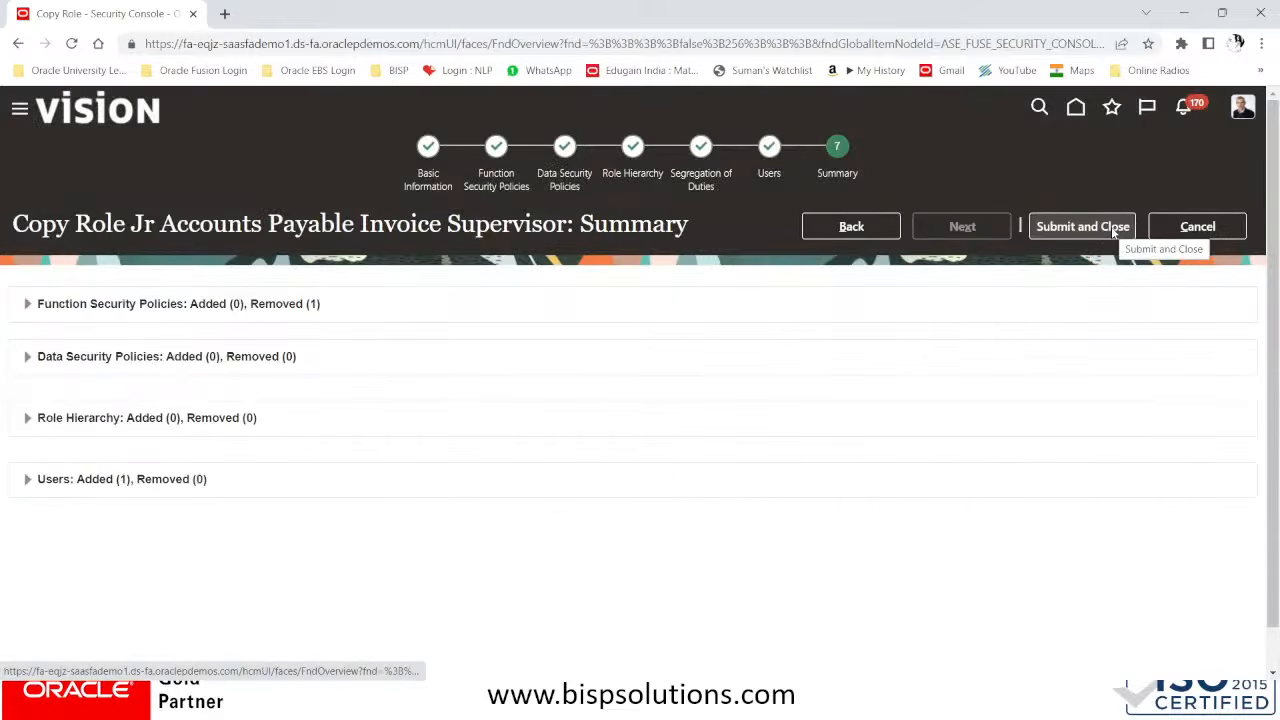
click(1113, 229)
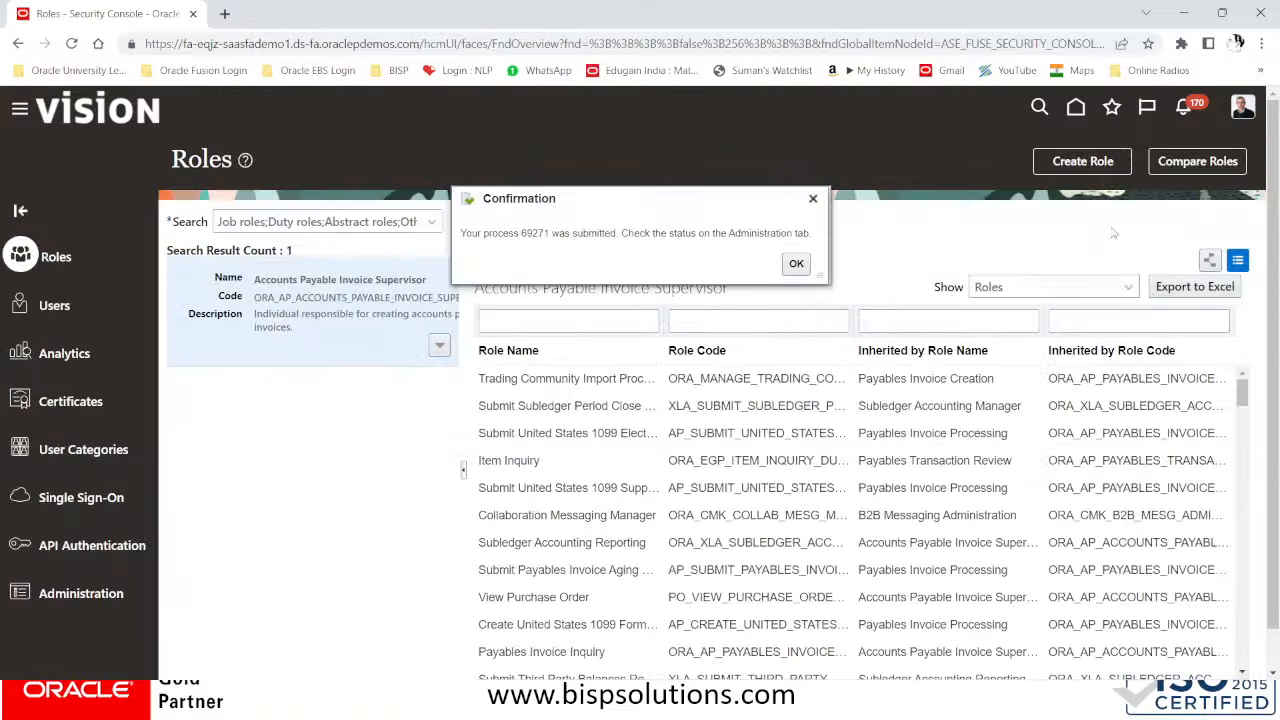
click(796, 264)
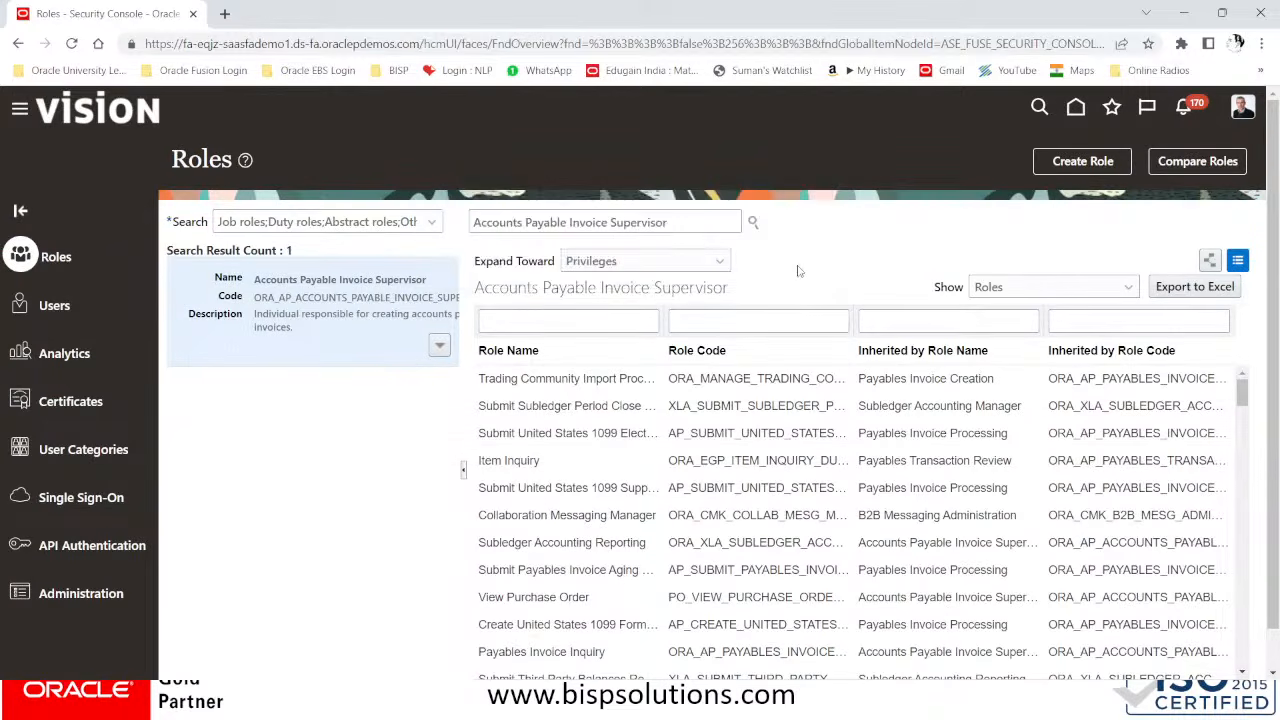
Check the processing status of AP_JR_ACCOUNTS_PAYABLE_INVOICE_SUPERVISOR_JOB under Administration, refreshing the list until the process finishes
click(60, 596)
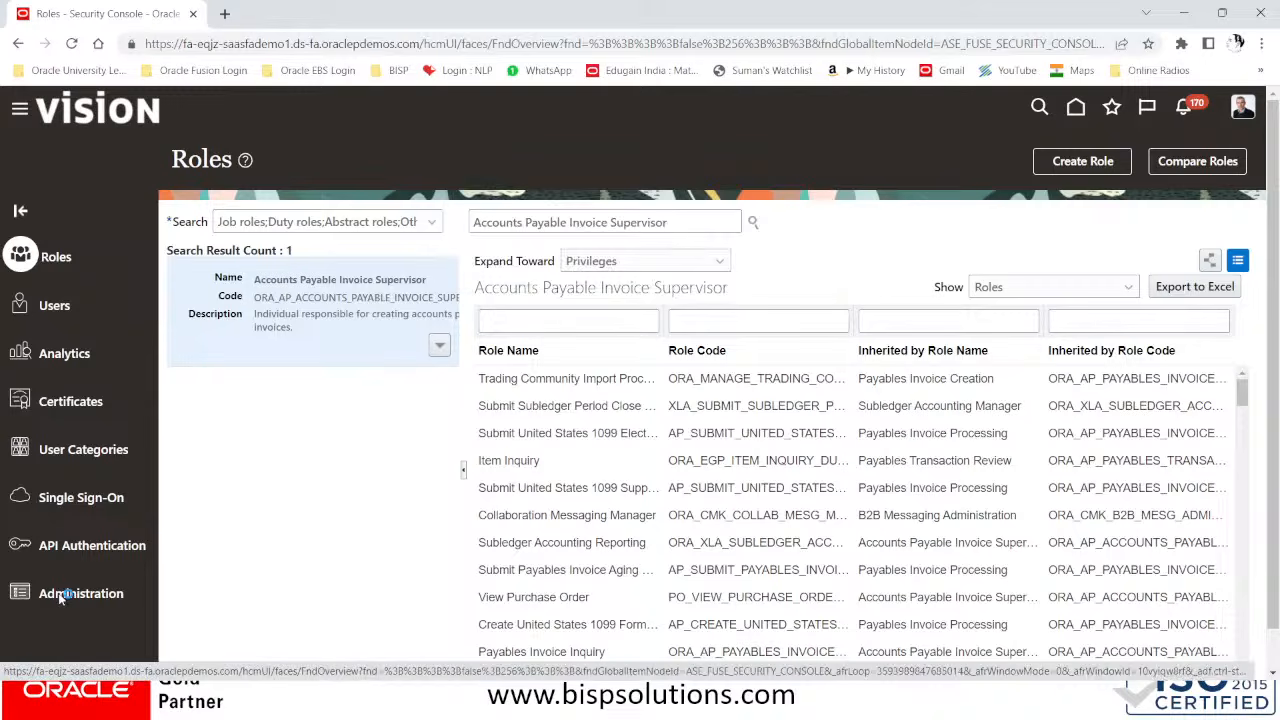
click(278, 222)
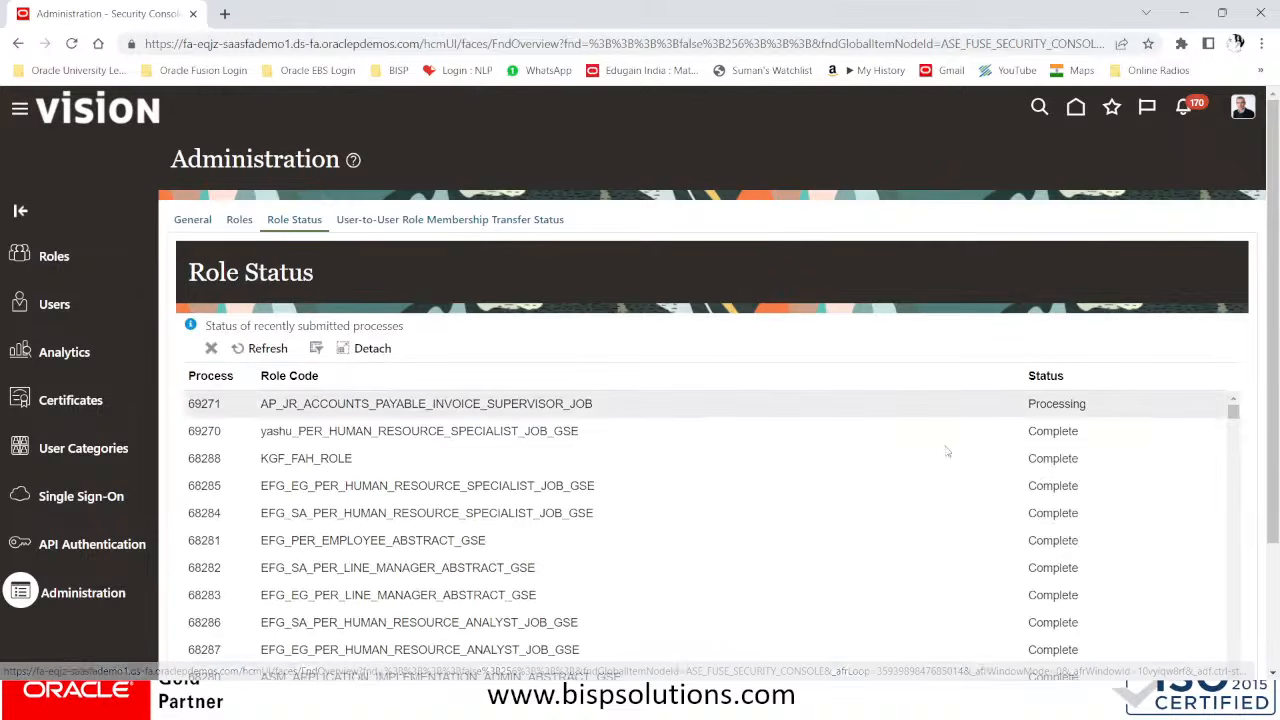
click(245, 349)
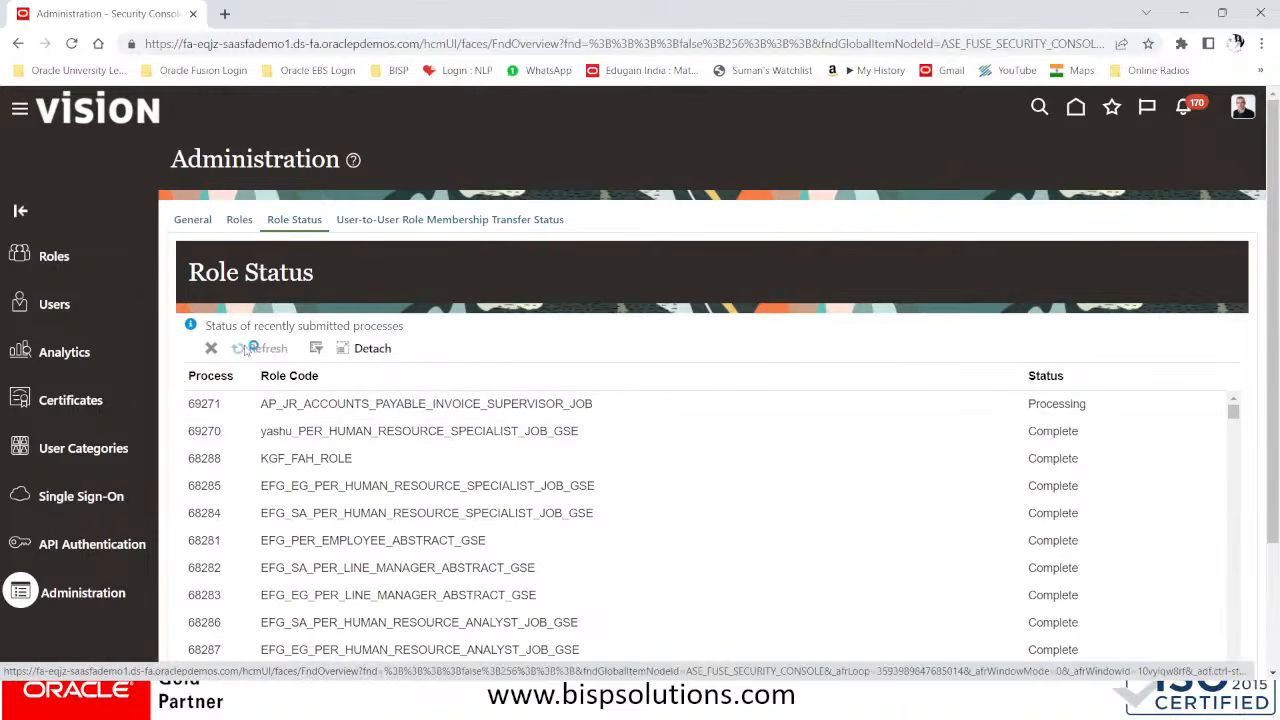
click(245, 349)
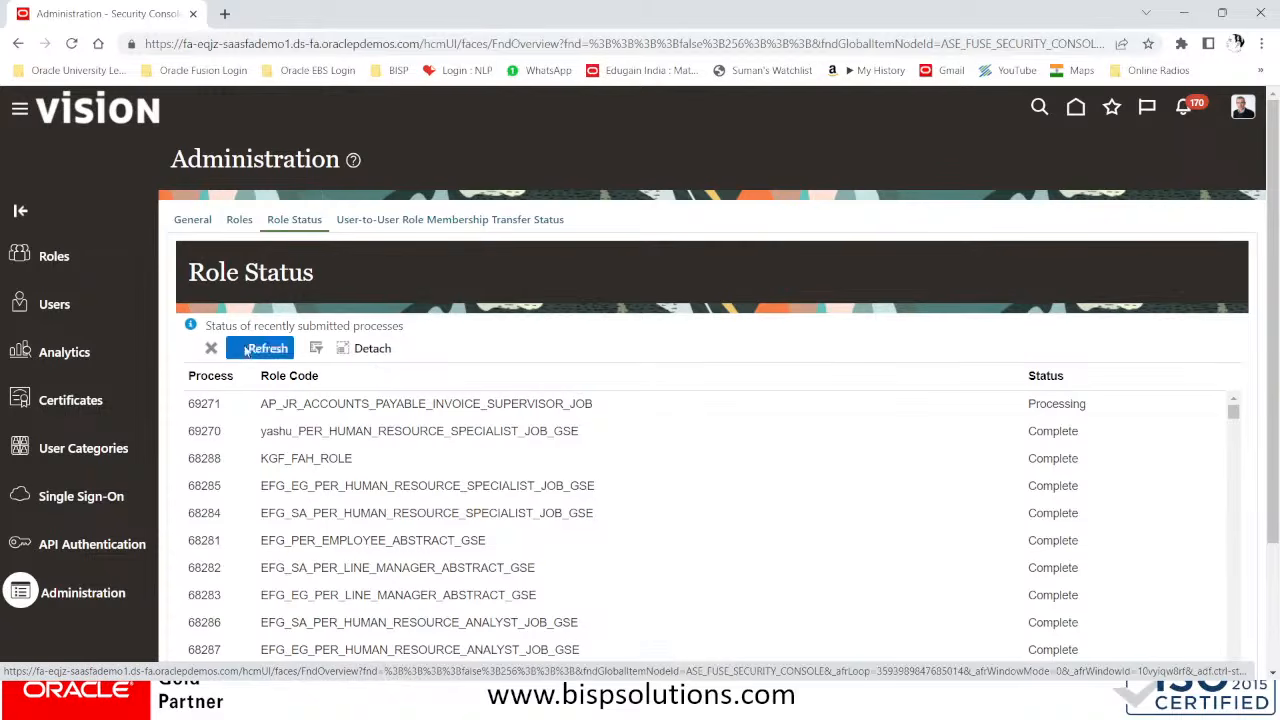
click(245, 352)
click(257, 351)
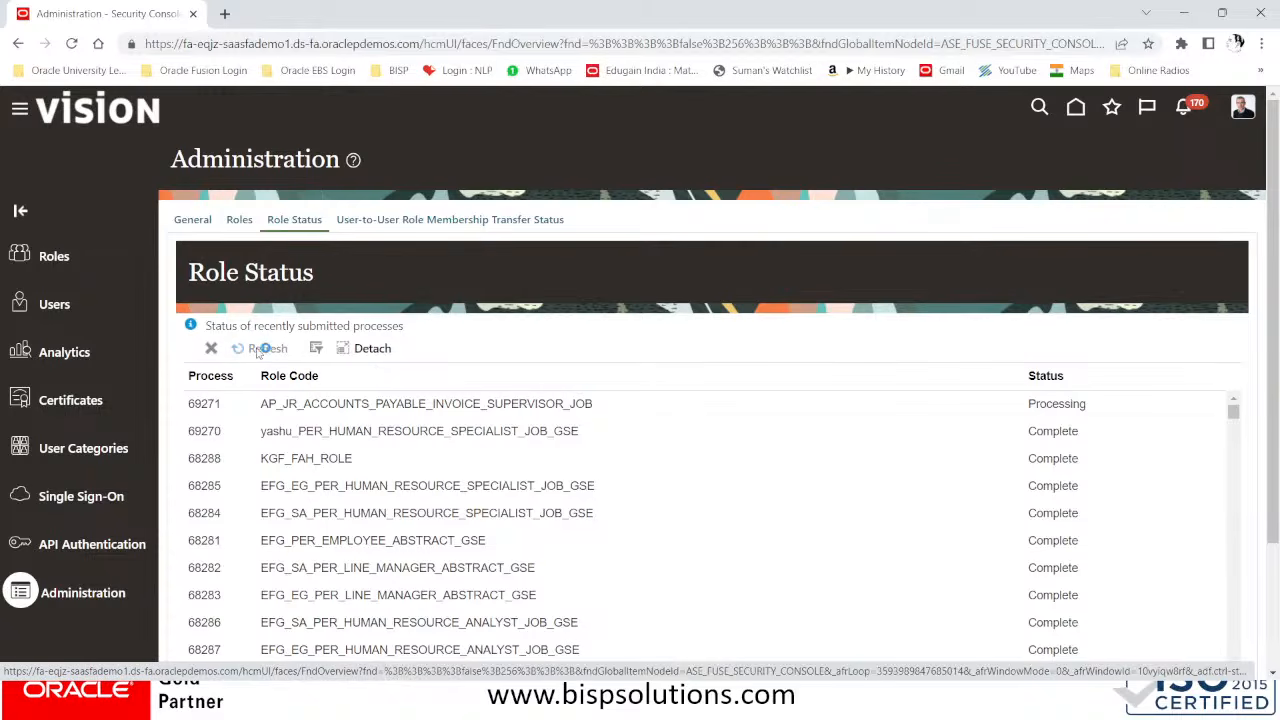
click(270, 353)
click(279, 357)
click(273, 353)
click(272, 350)
Find the assigned employee's user account by user name, review its roles and close the account details
click(67, 304)
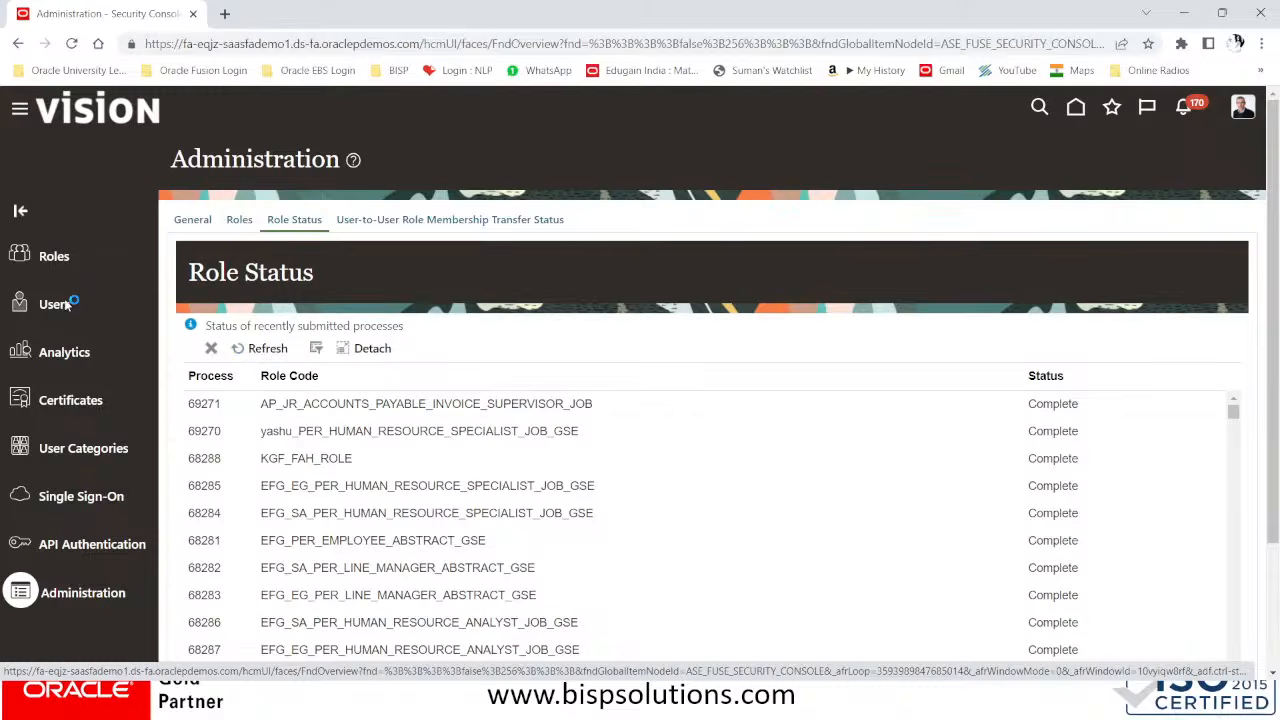
click(630, 217)
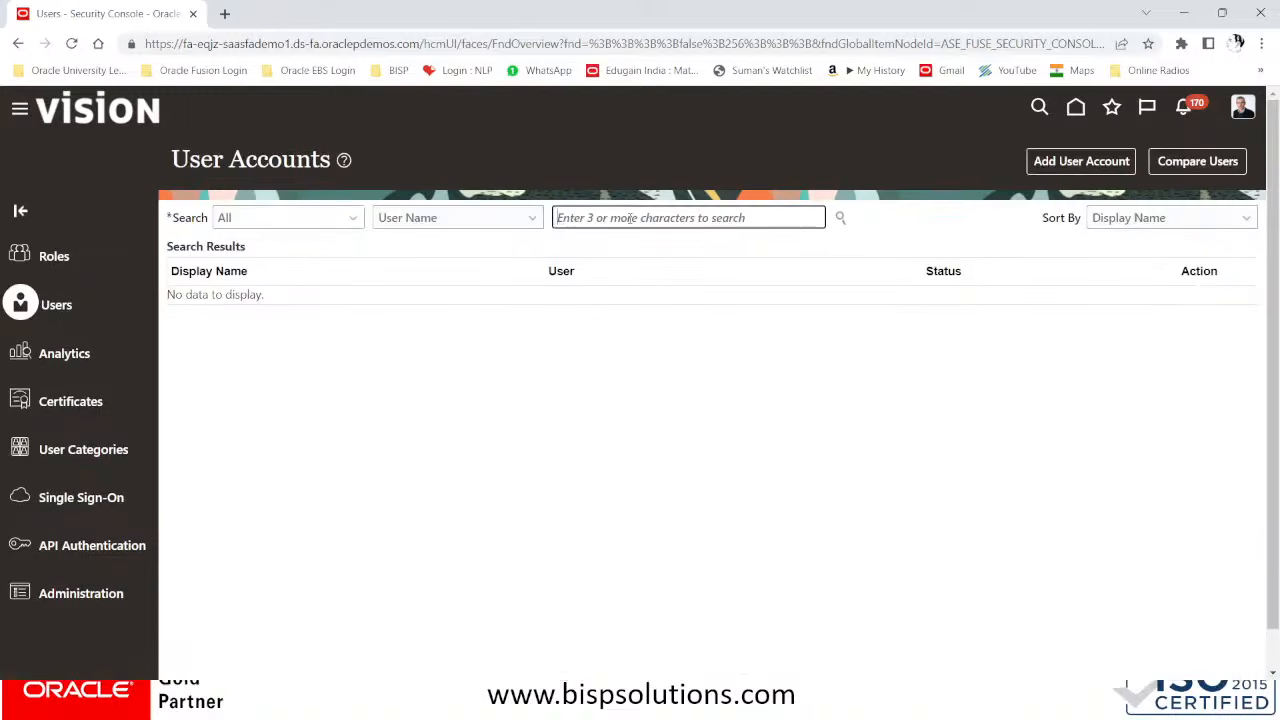
text(TIM.COOK)
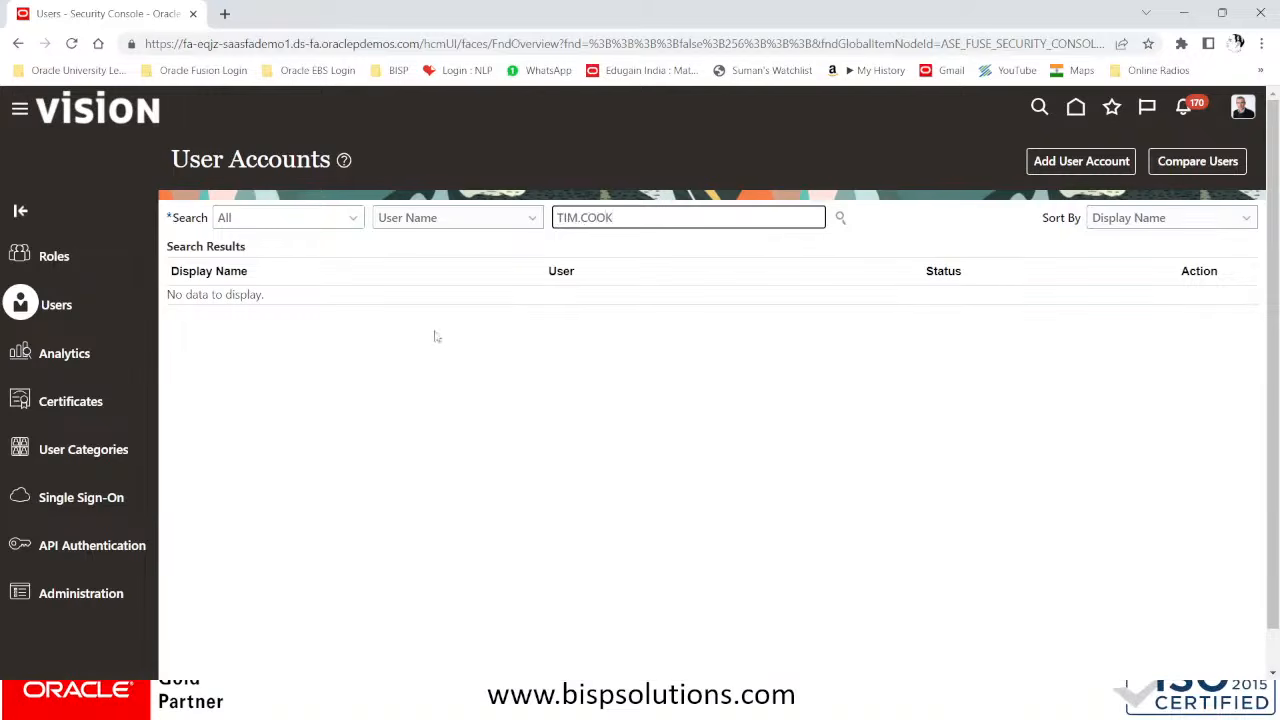
key(Return)
click(637, 311)
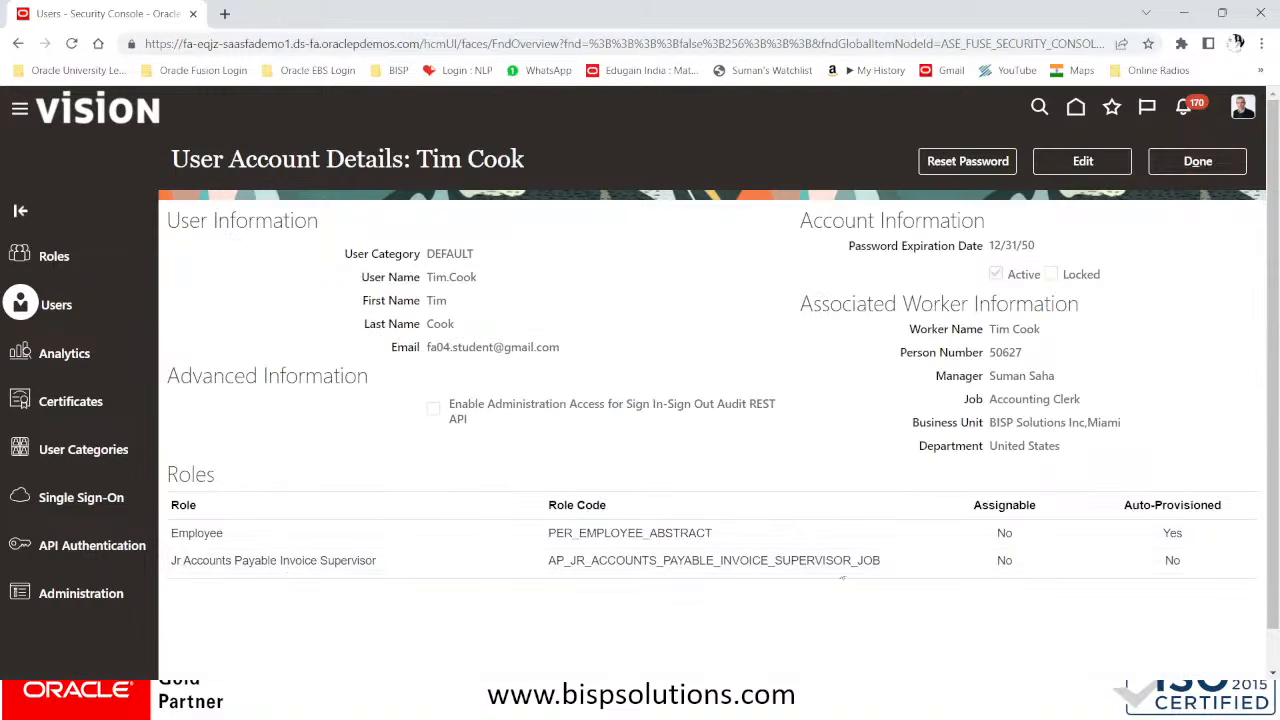
click(1197, 165)
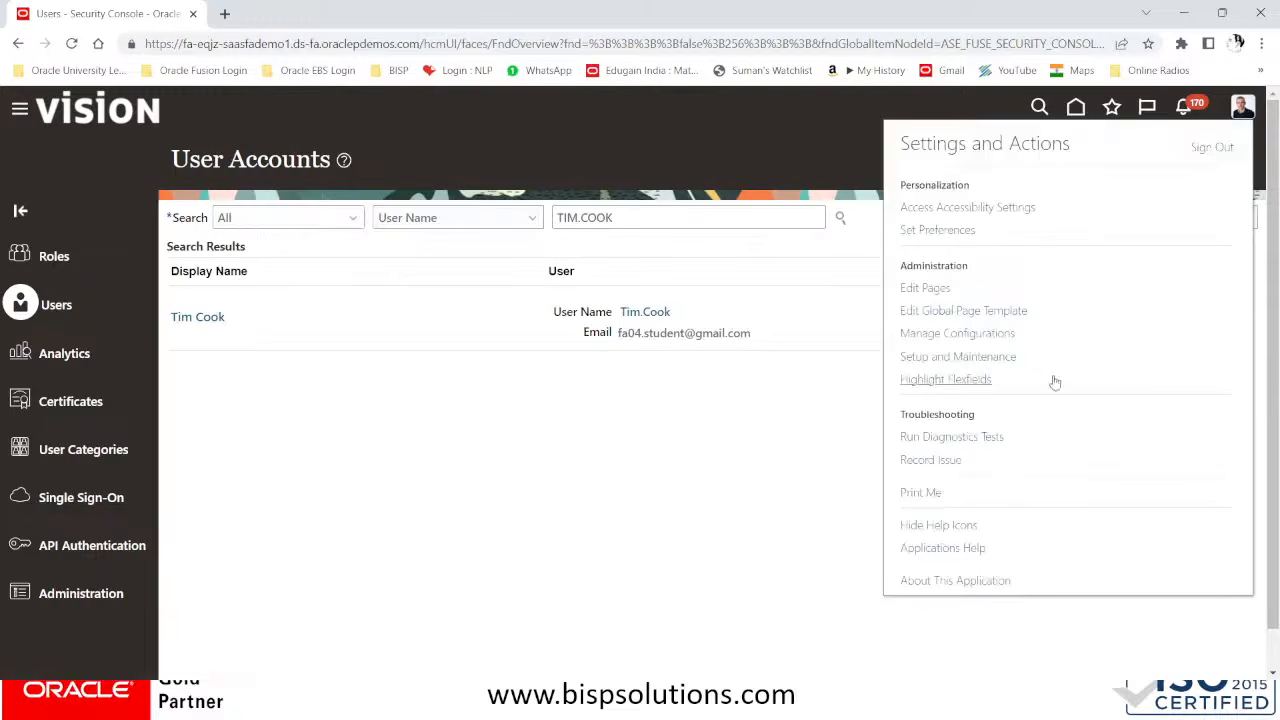
In Setup and Maintenance, search the tasks for DATA ACCESS FOR USERS and open Manage Data Access for Users from Users and Security
click(990, 357)
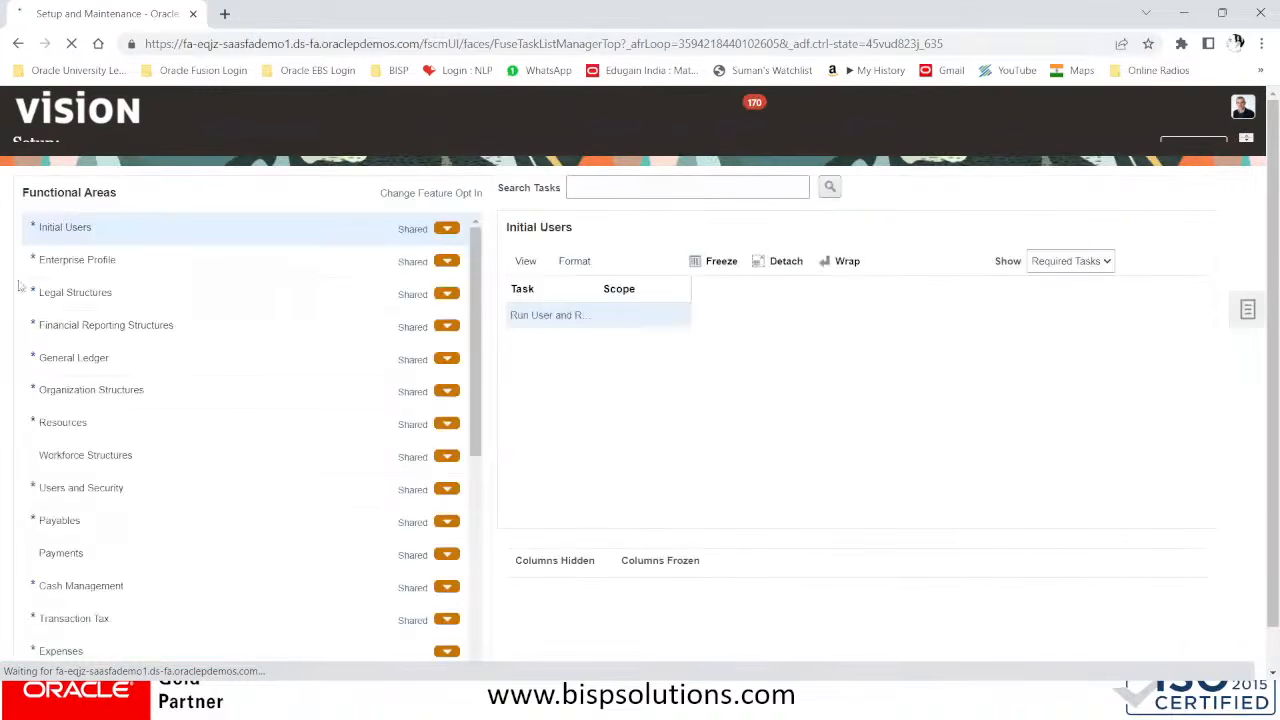
click(602, 184)
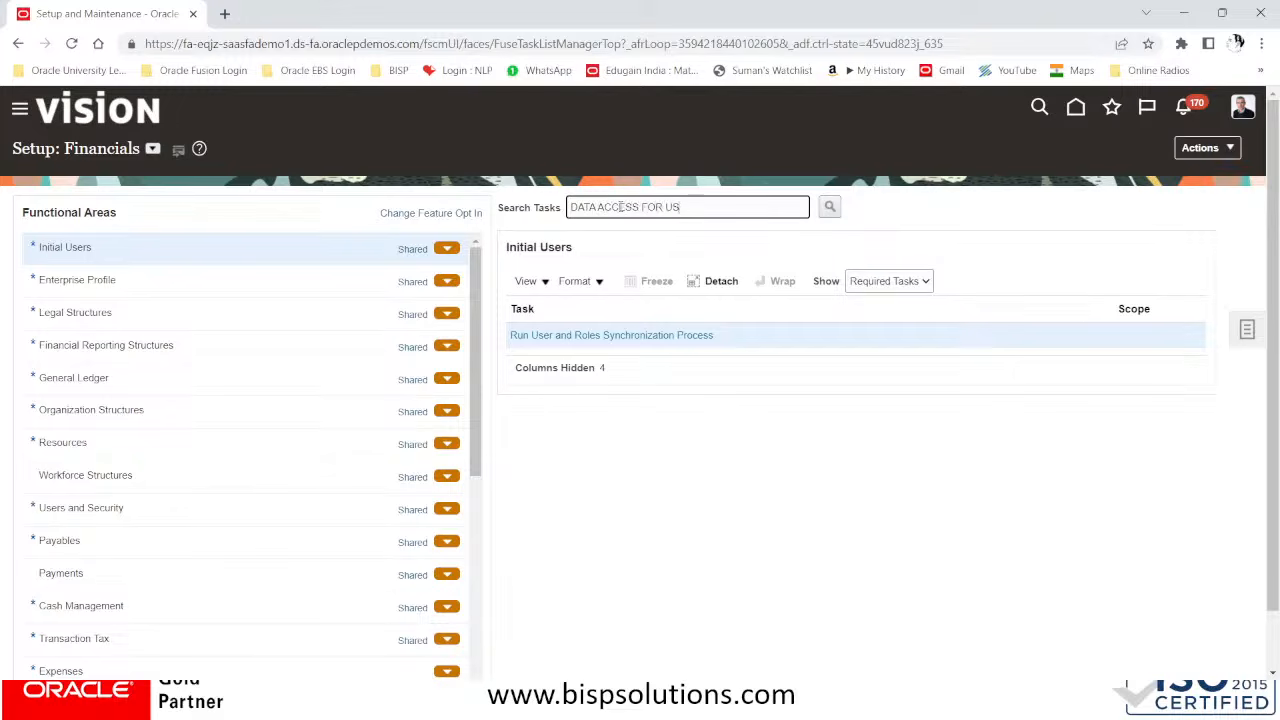
click(829, 206)
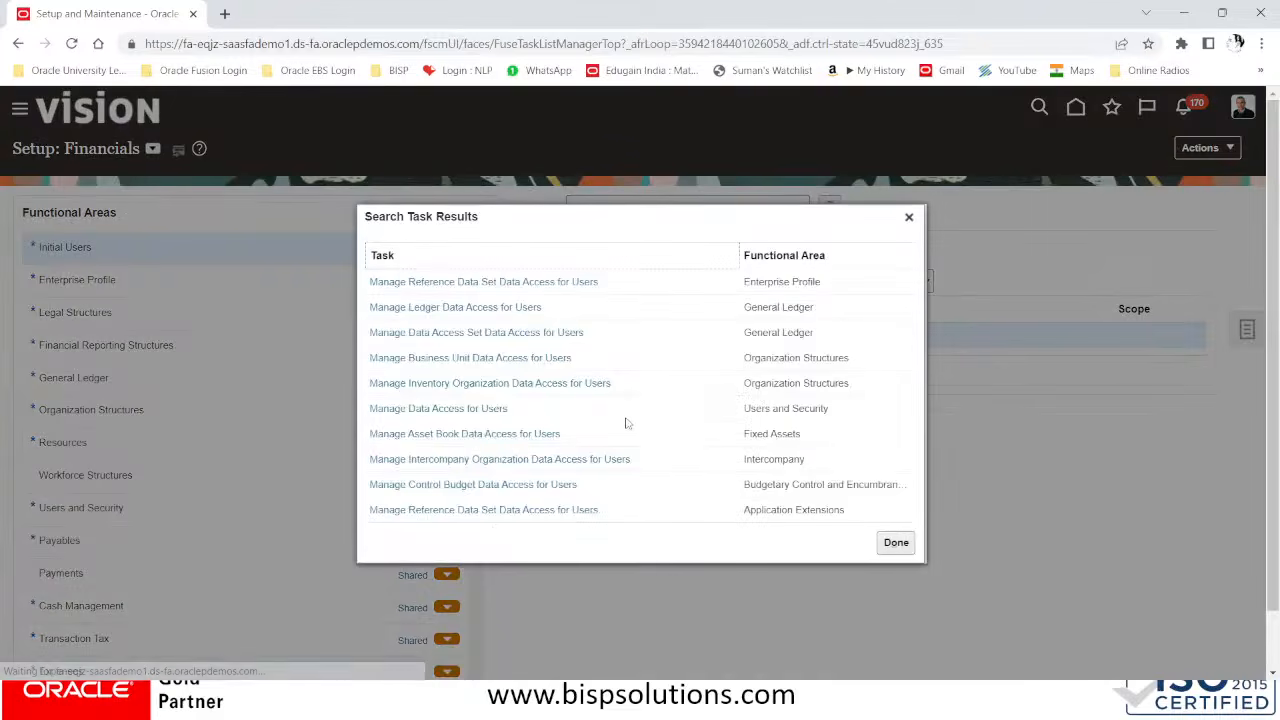
click(470, 406)
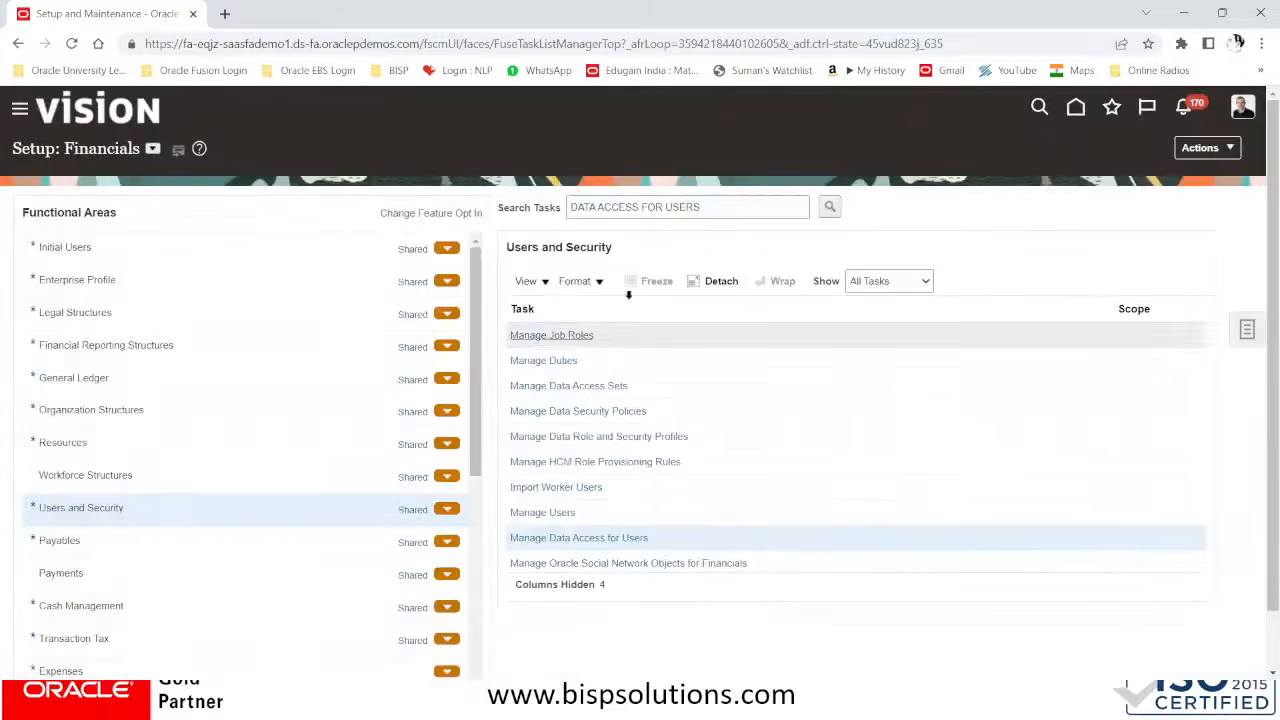
click(599, 537)
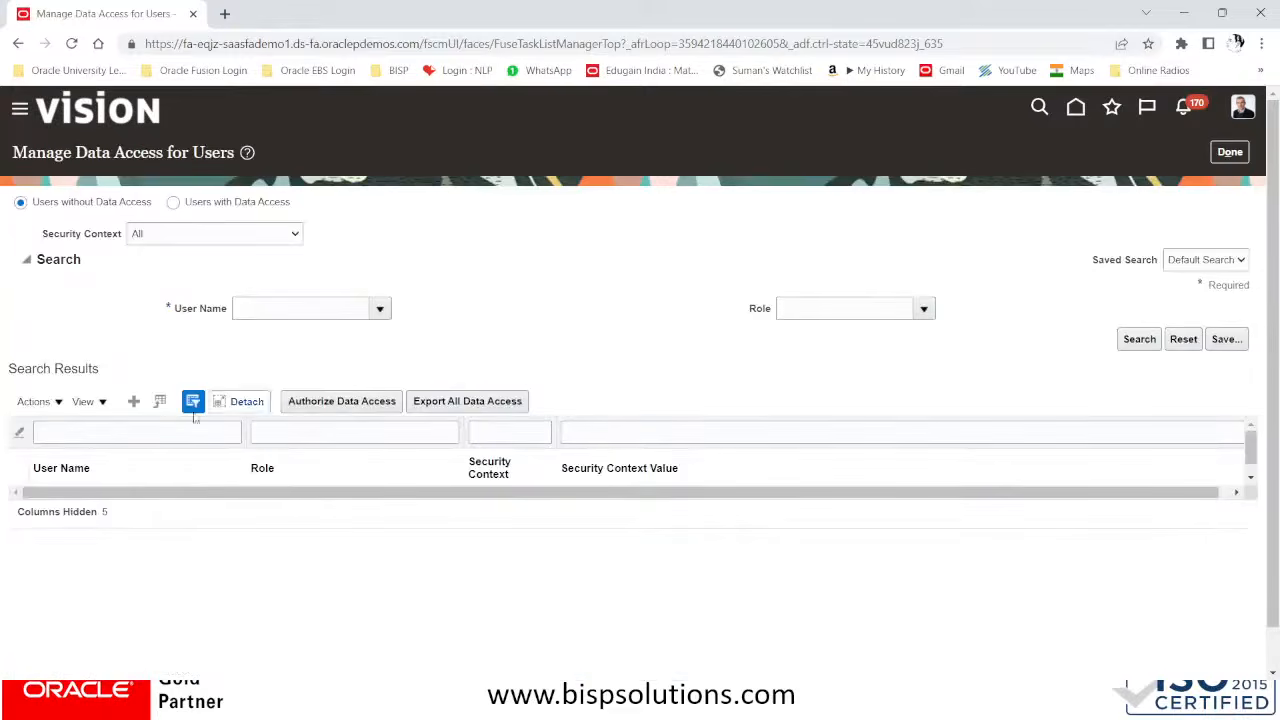
Create a data access entry with the employee's user name and the Jr Accounts Payable Invoice Supervisor role
click(140, 406)
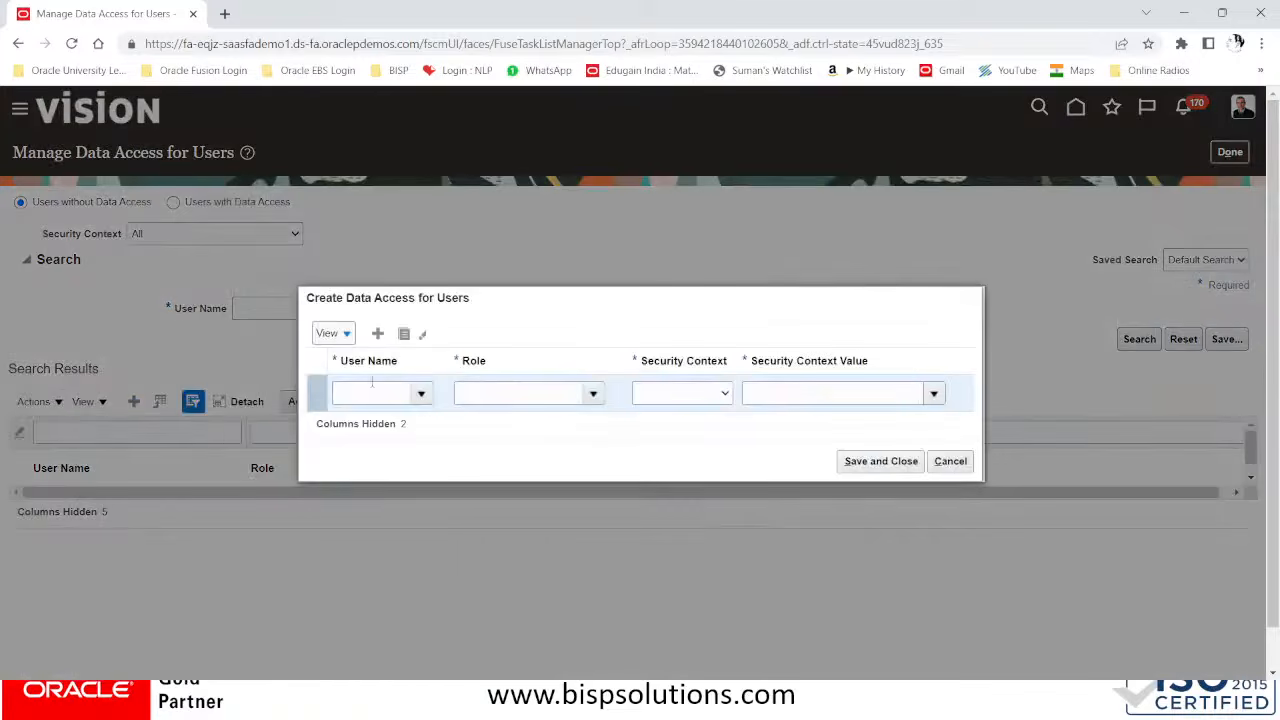
click(361, 397)
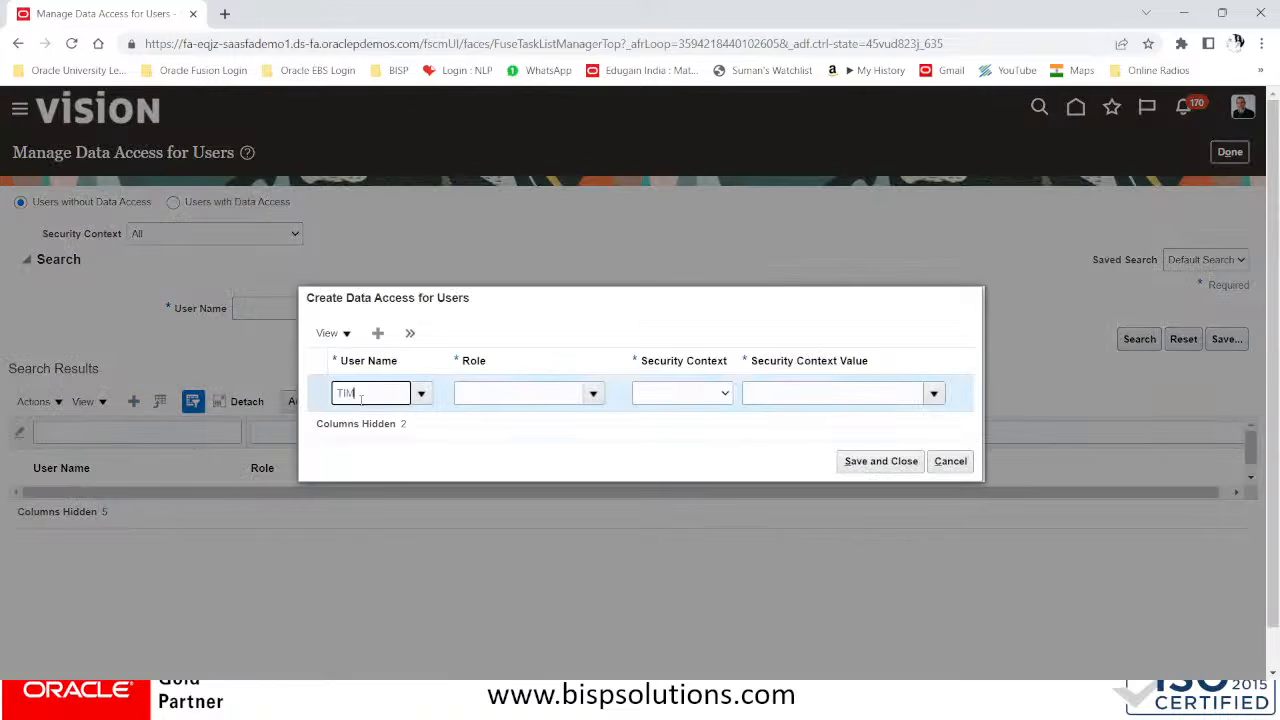
text(TIM.)
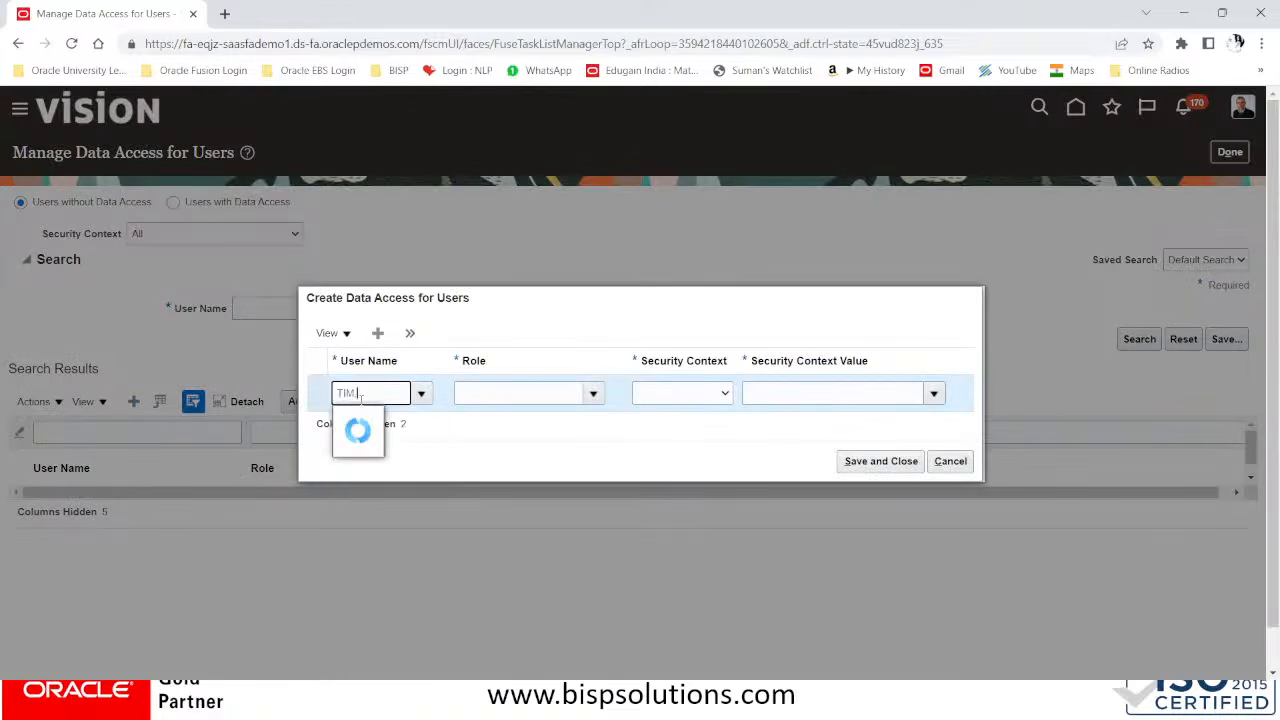
text(COOK)
click(366, 424)
click(465, 394)
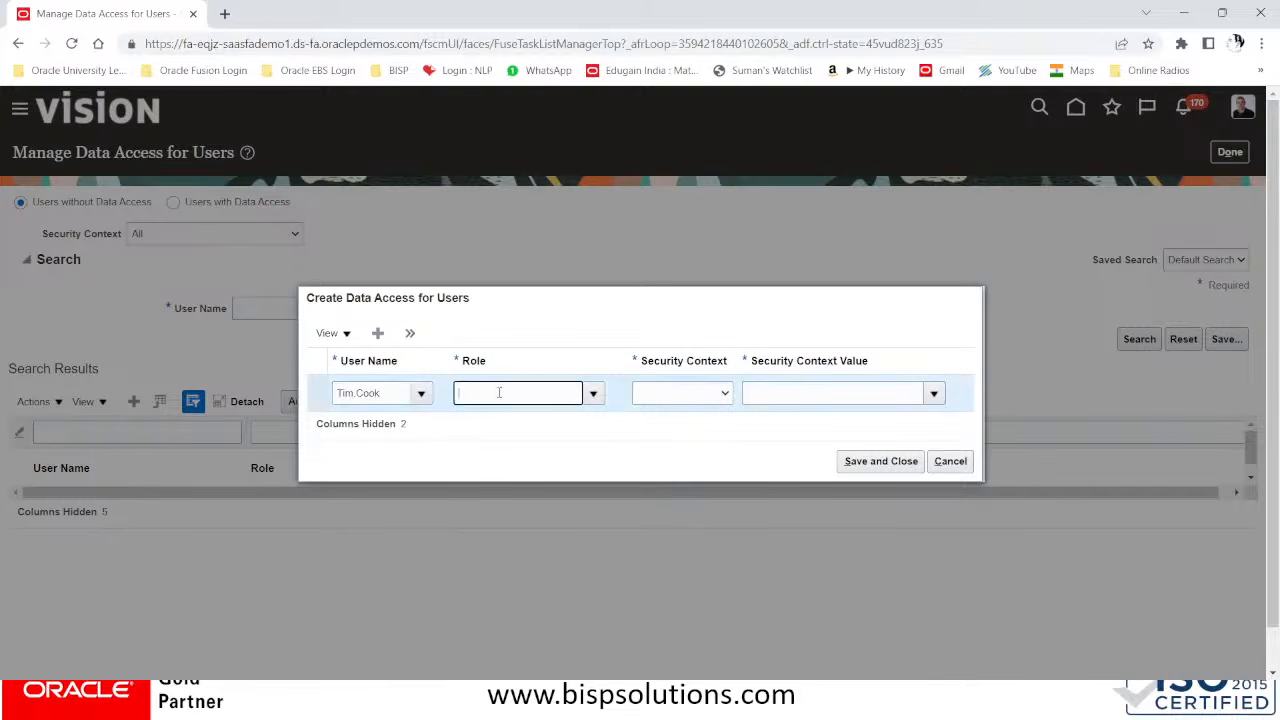
click(596, 394)
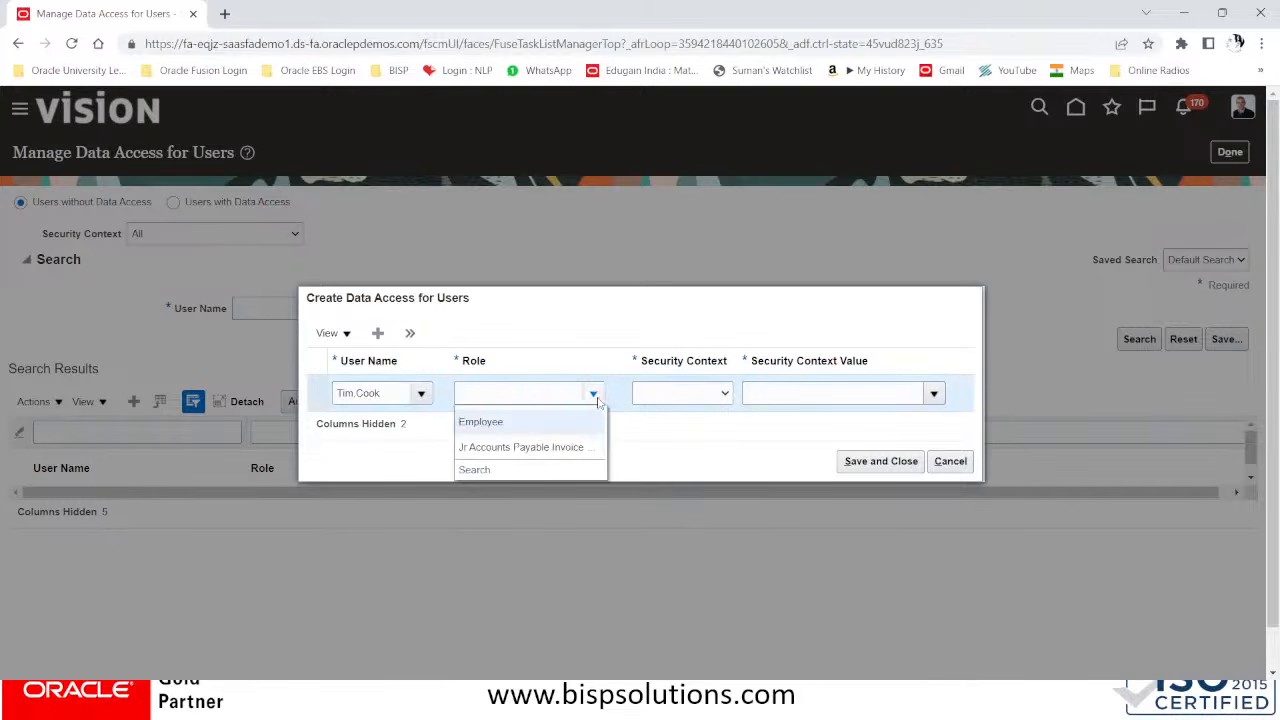
click(511, 446)
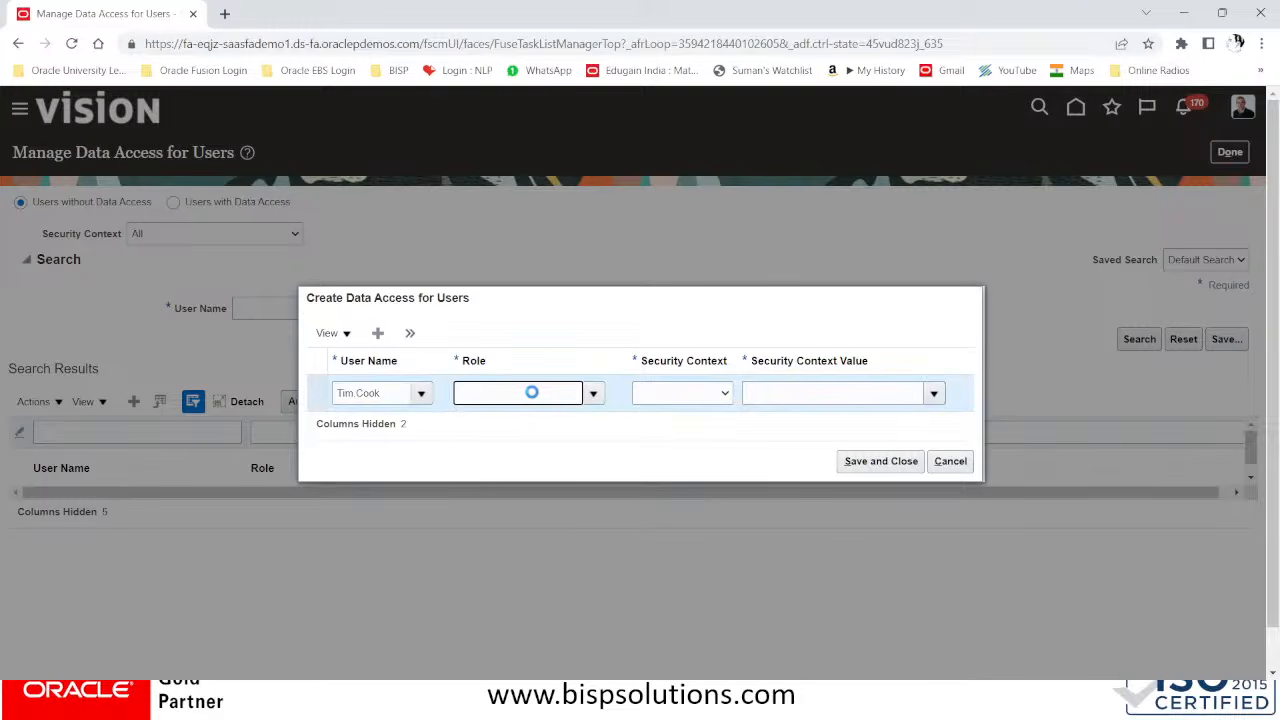
Set the entry's security context to Business unit with the value BISP Solutions Inc,Miami, and save the data access
click(650, 394)
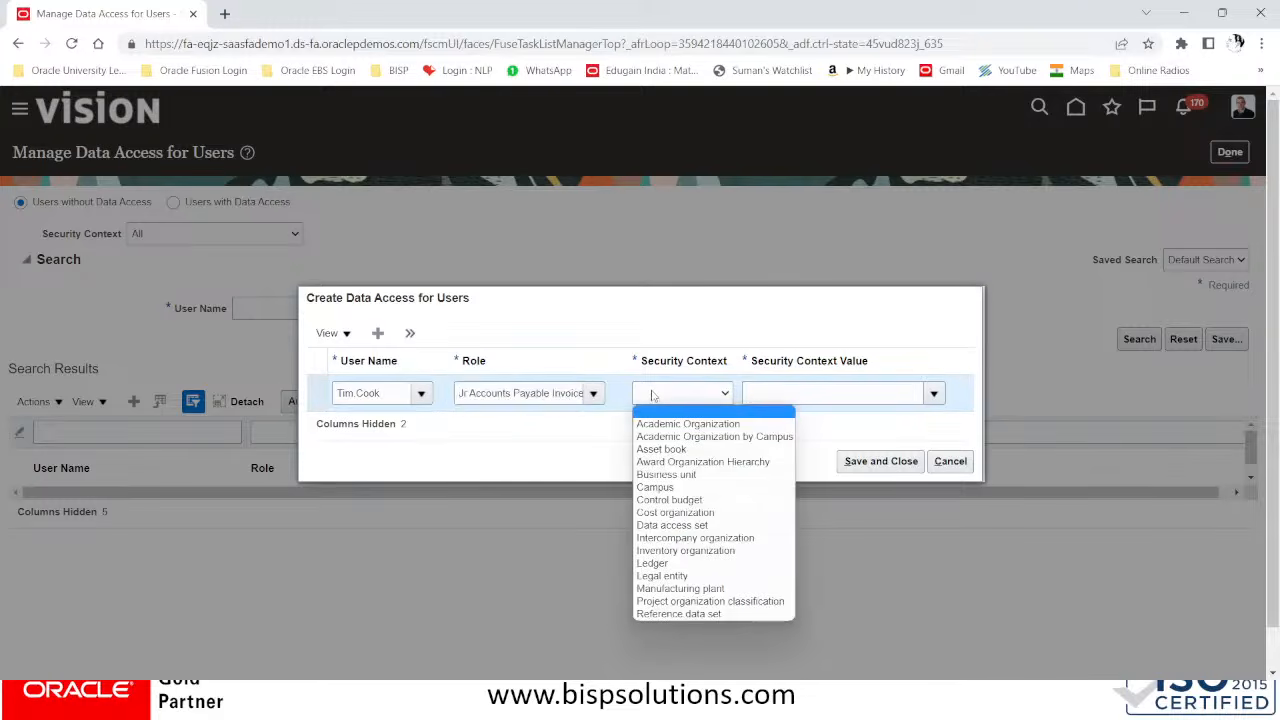
click(666, 474)
click(780, 396)
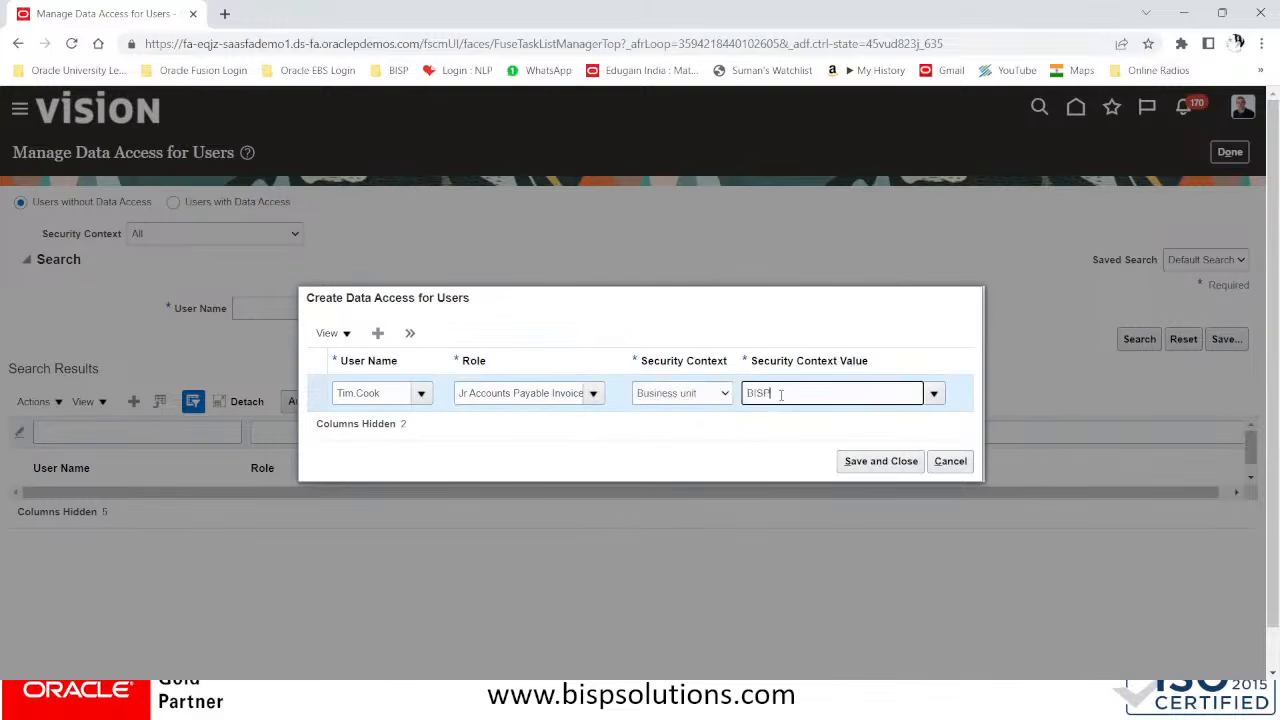
click(795, 447)
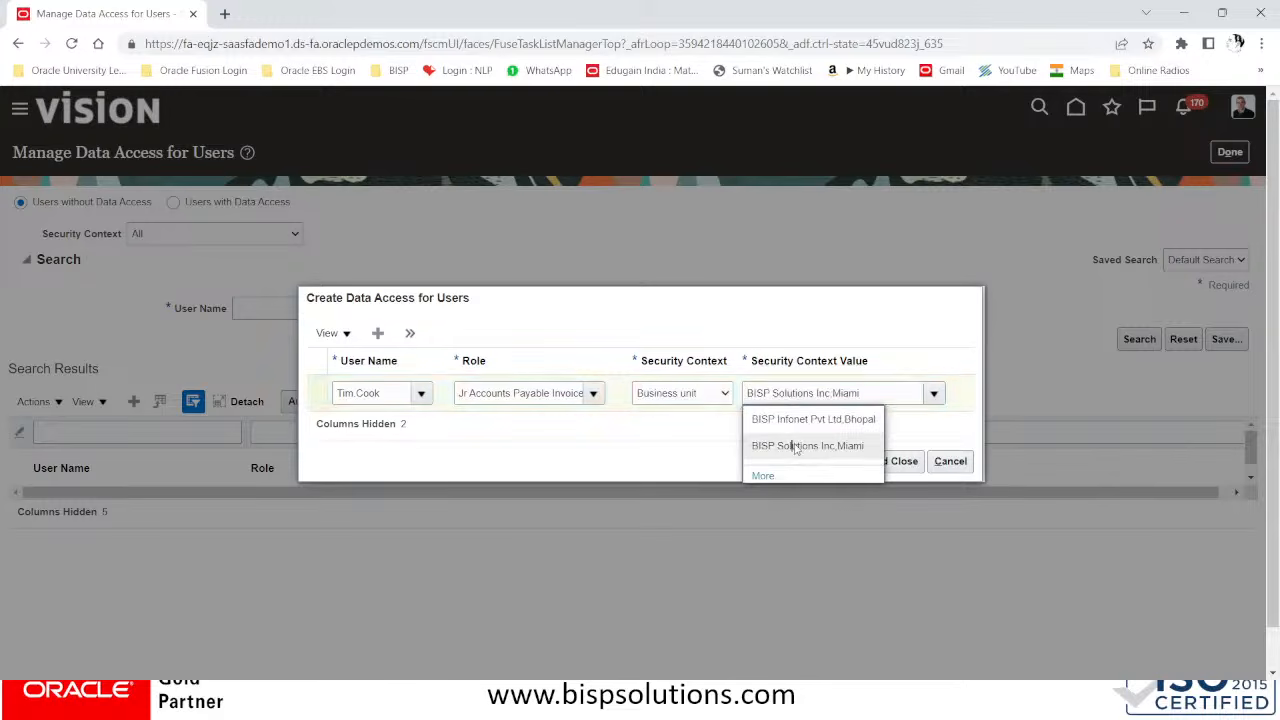
click(903, 465)
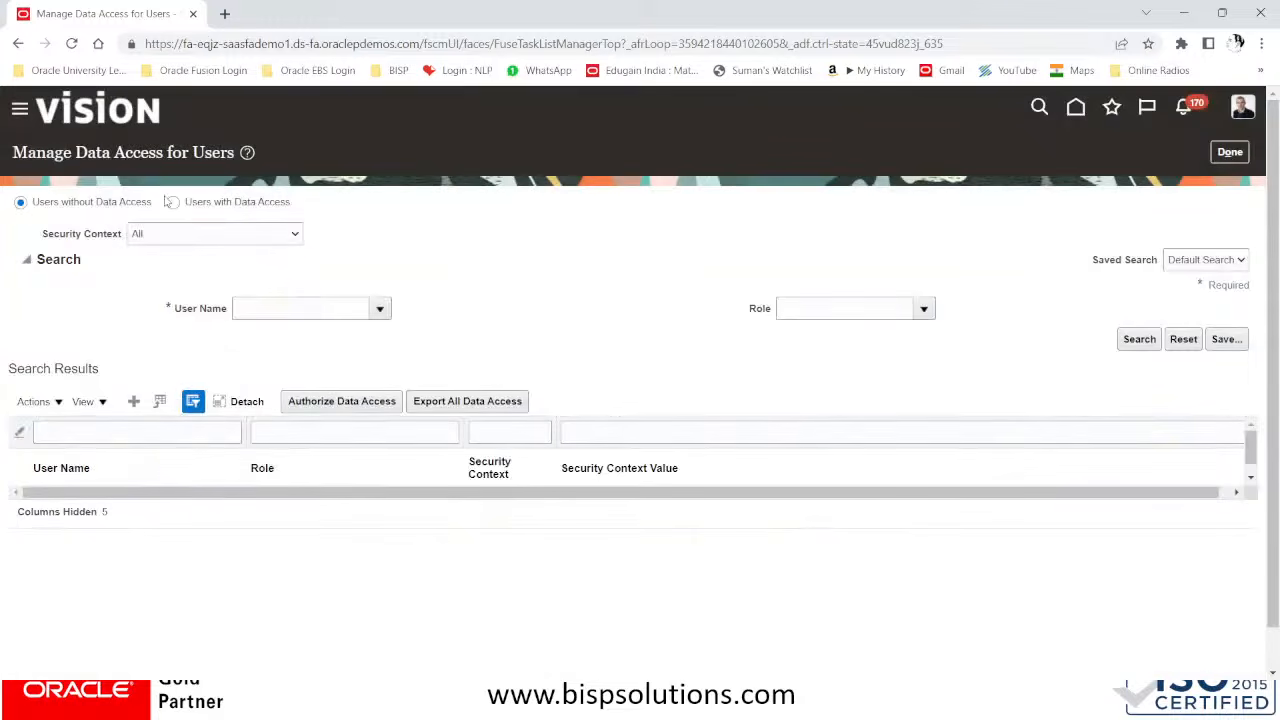
Search users with data access by the employee's user name, review the entry's role and security context value, and close Manage Data Access for Users
click(173, 202)
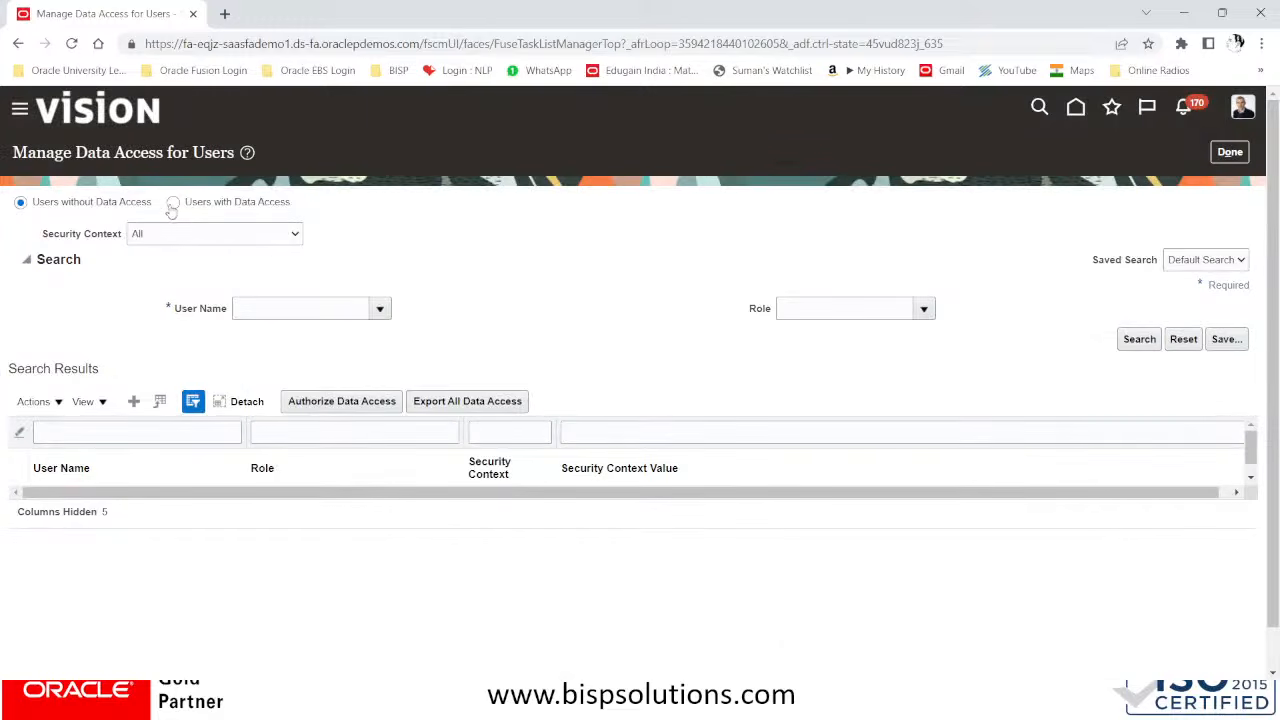
click(286, 314)
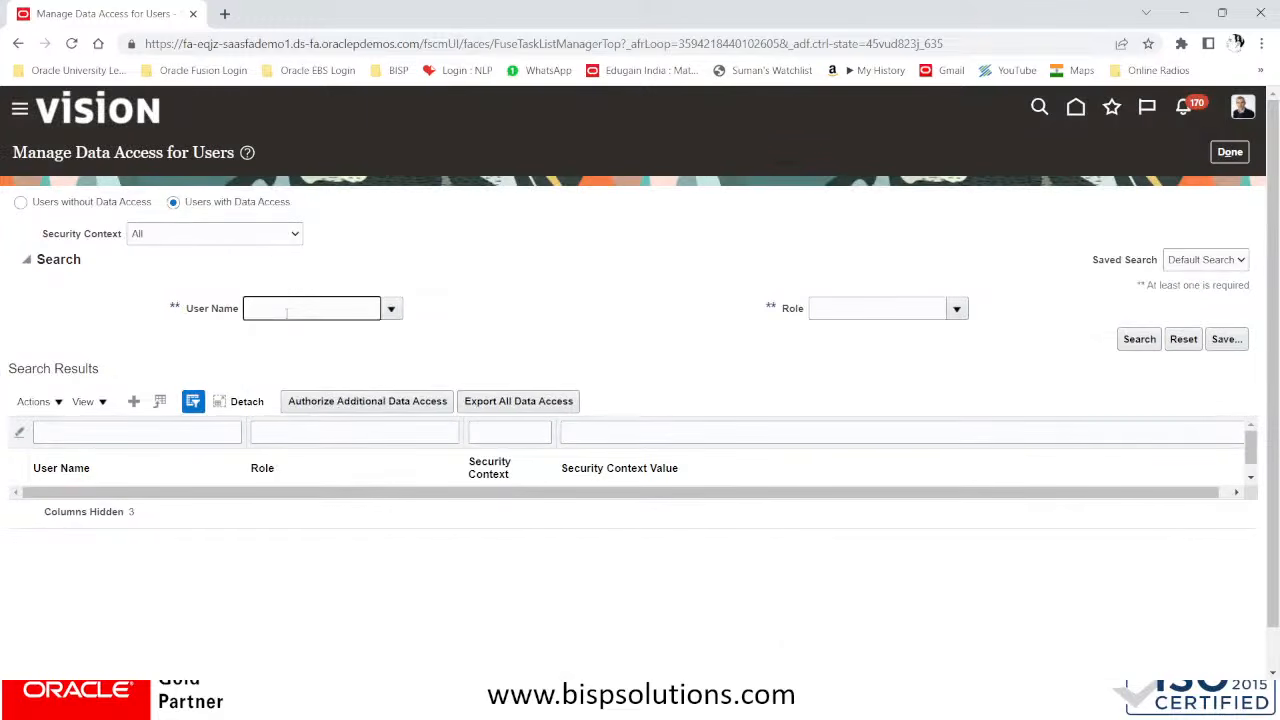
text(TIM COOK)
click(1139, 343)
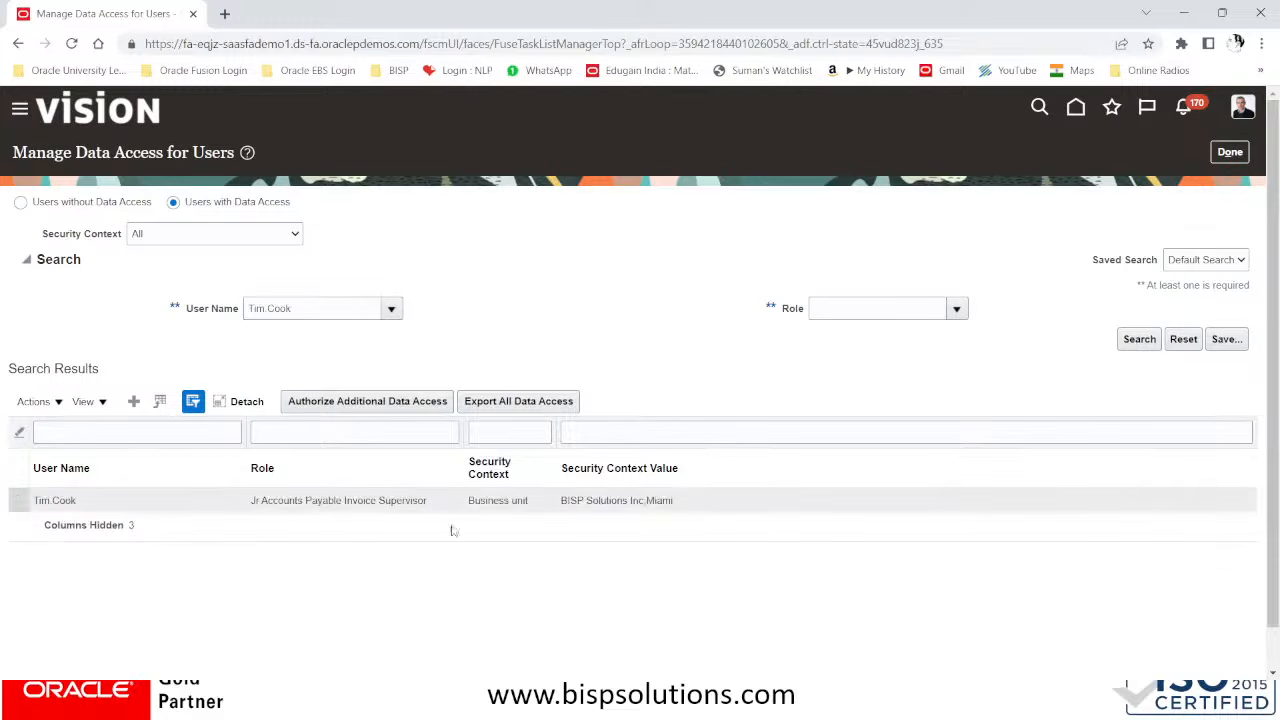
click(14, 497)
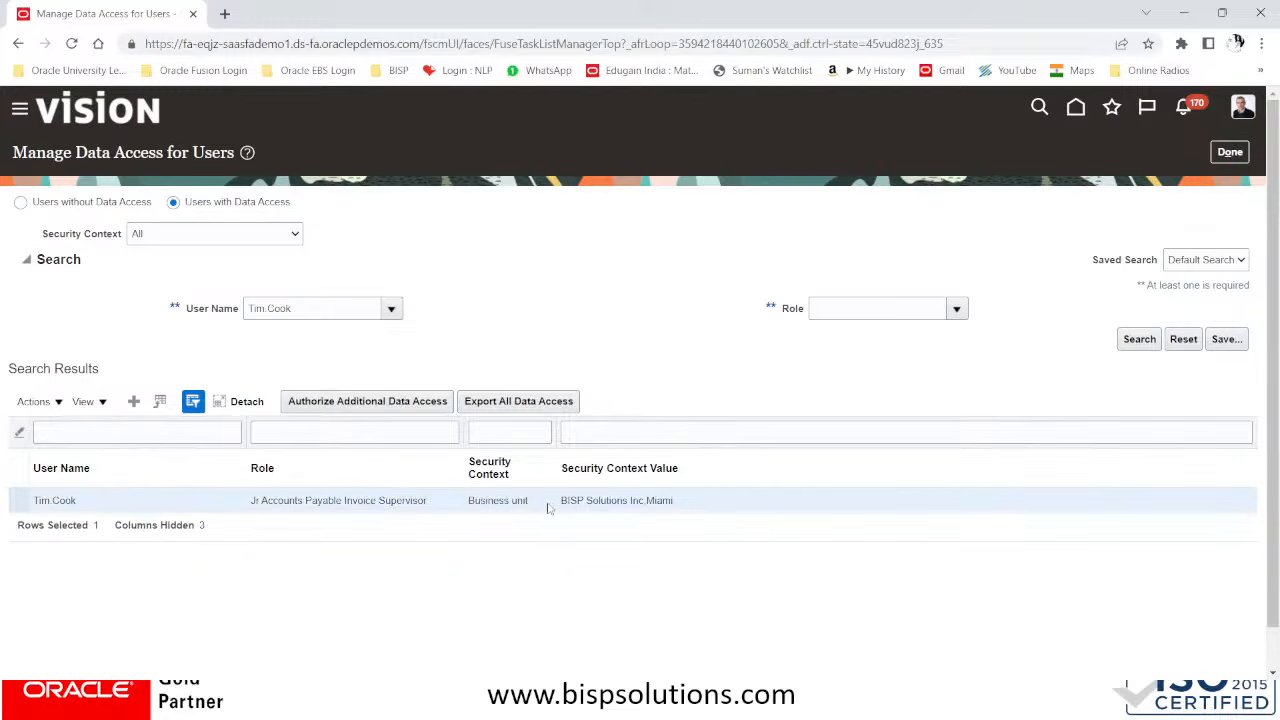
drag(561, 507, 704, 507)
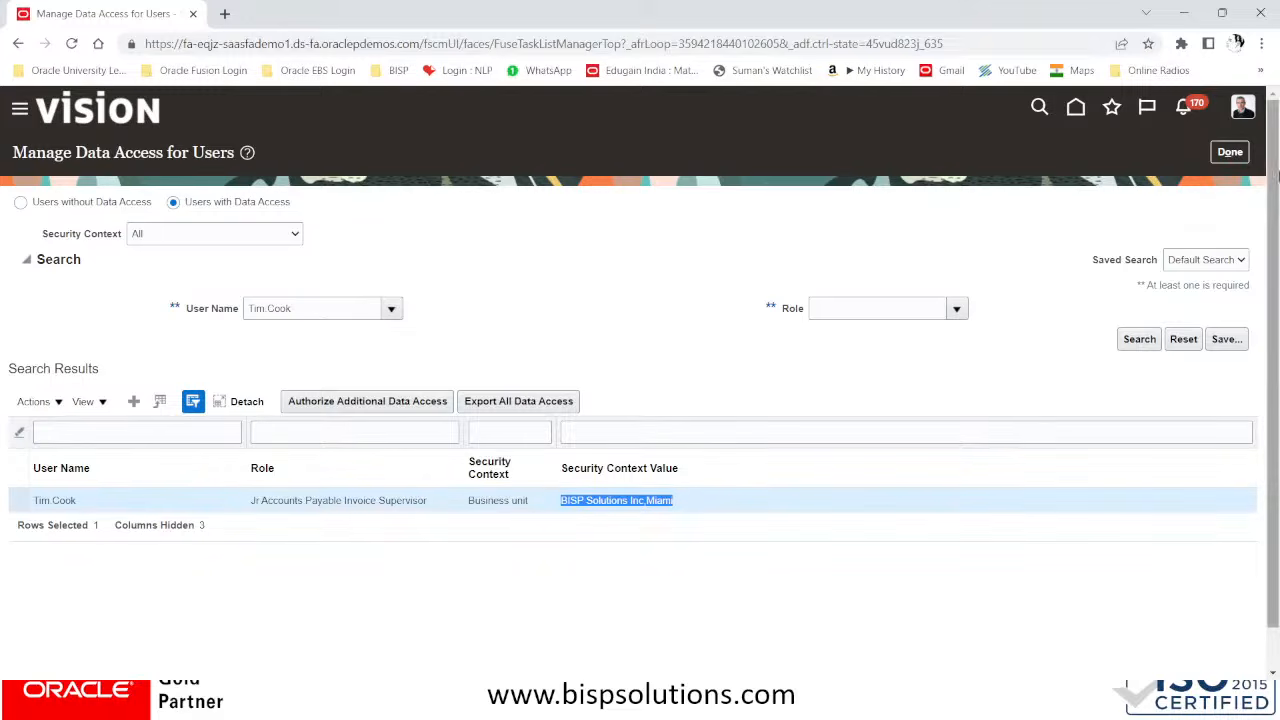
click(1230, 152)
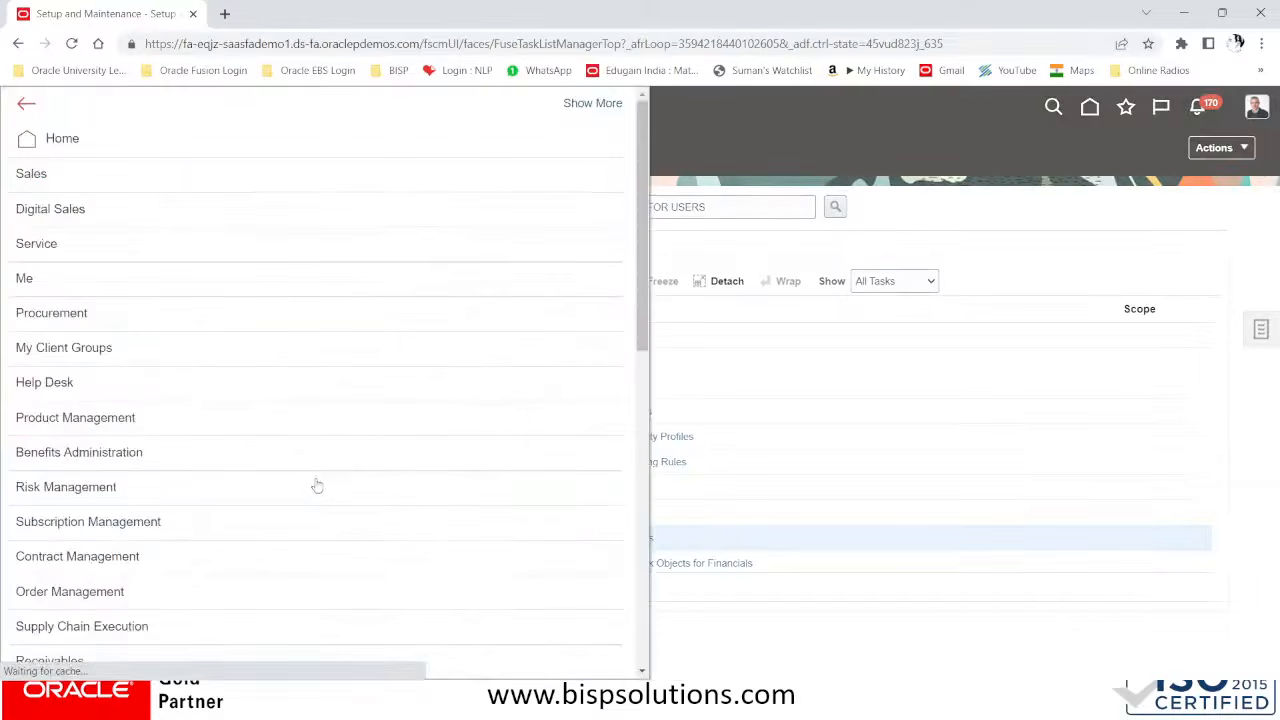
Open the Scheduled Processes page from Tools
scroll(303, 486, down, 5)
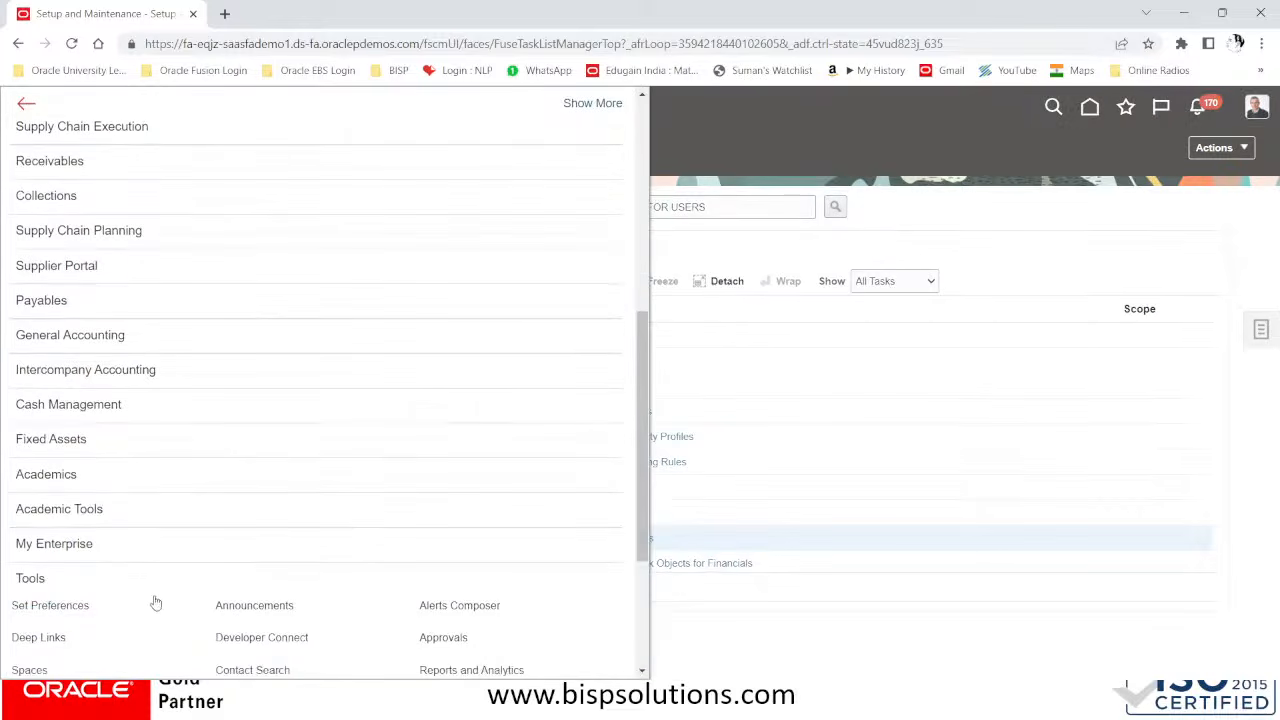
scroll(154, 603, down, 3)
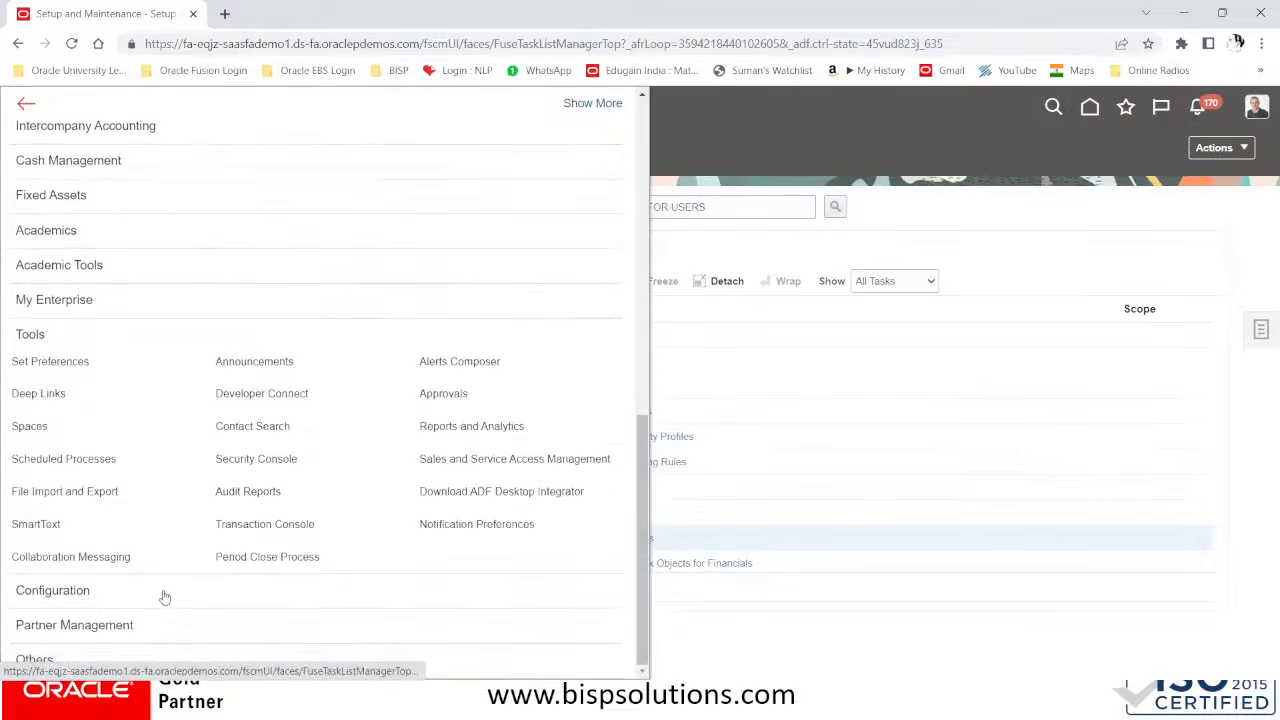
click(91, 465)
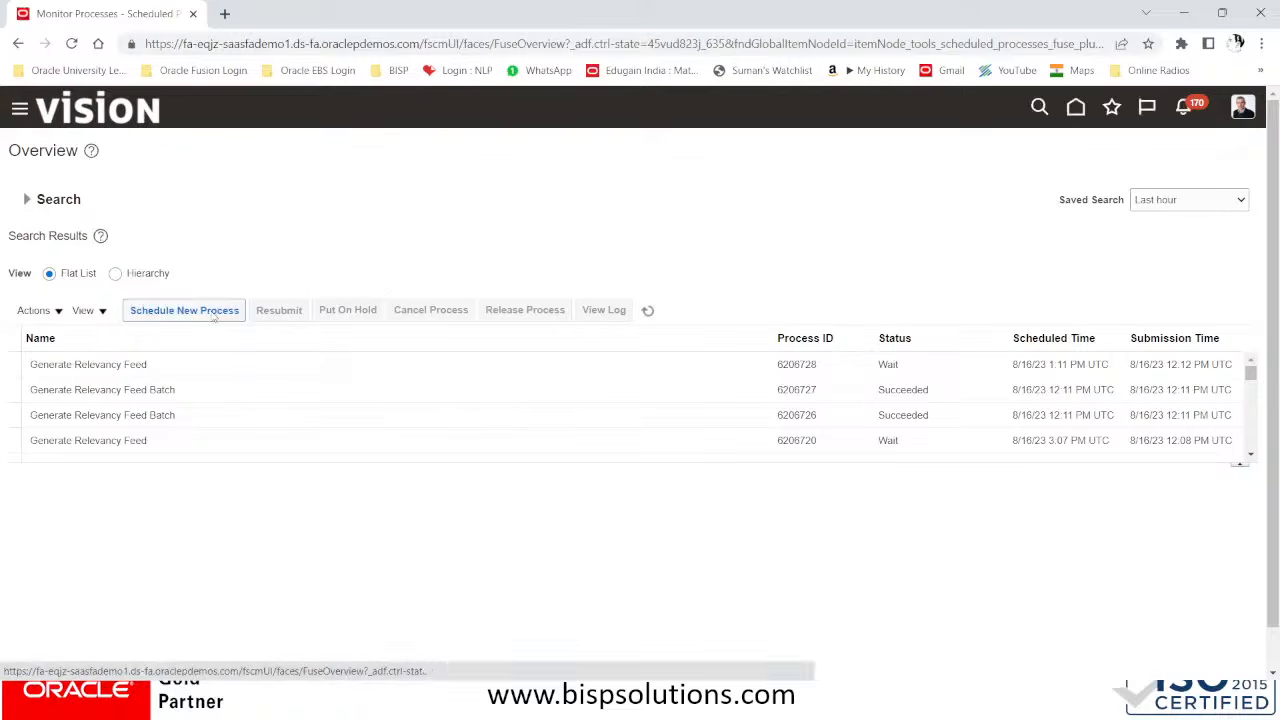
Schedule and submit a new Retrieve Latest LDAP Changes job with its default options
click(175, 311)
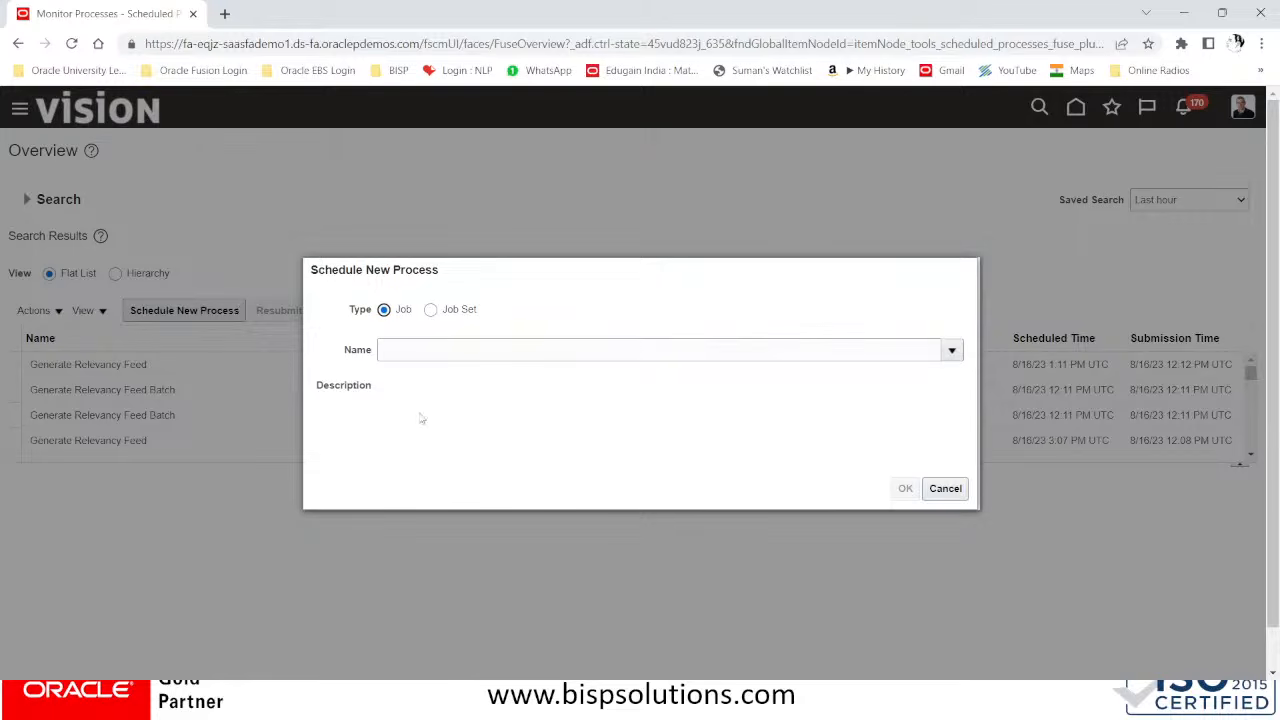
click(440, 355)
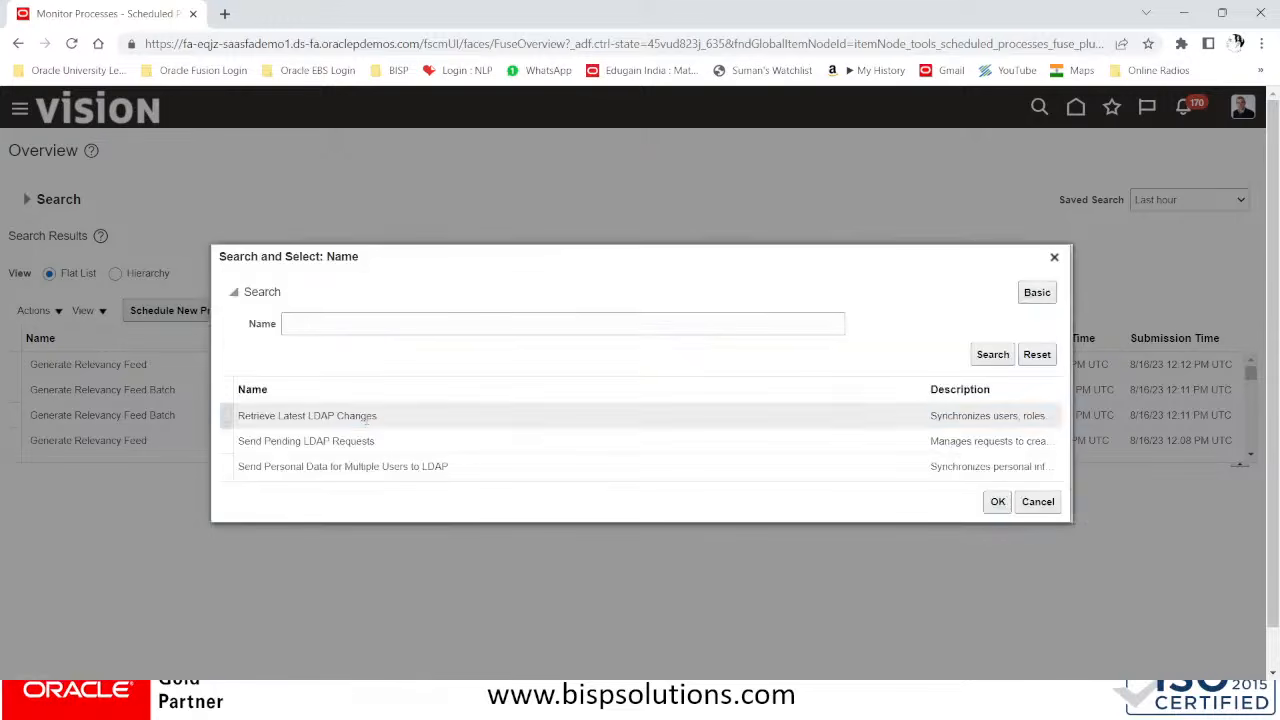
click(368, 420)
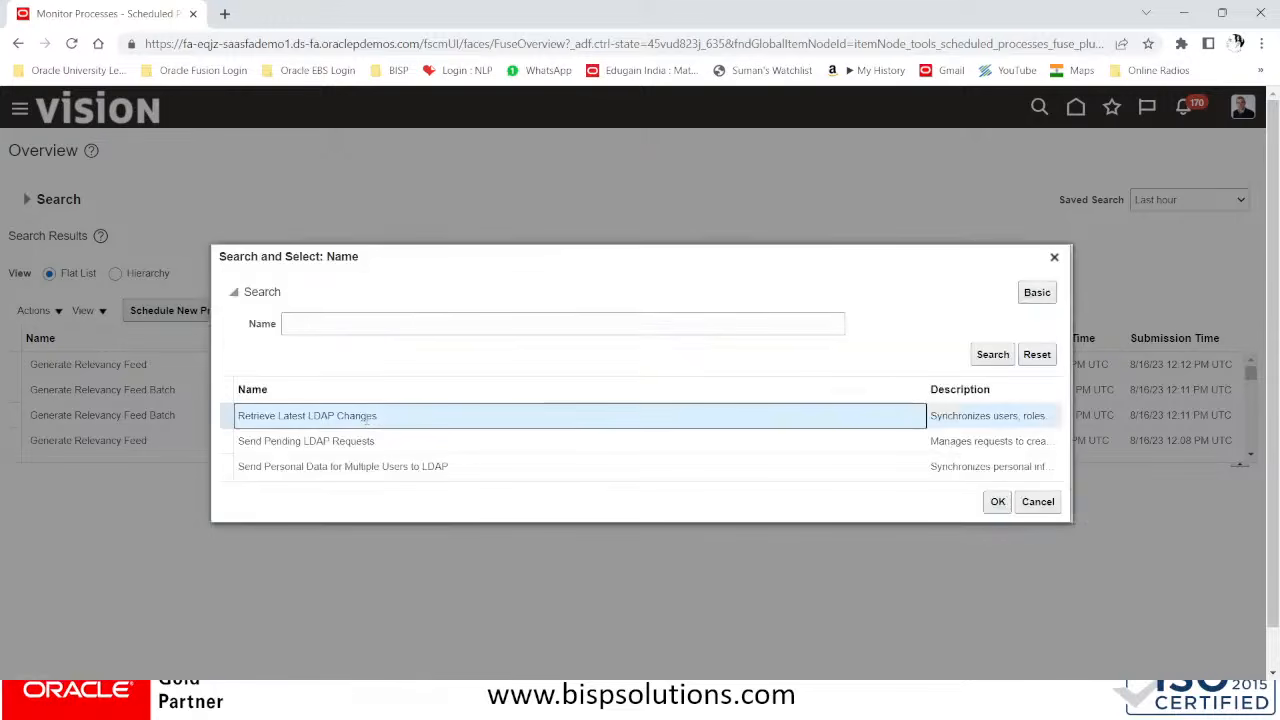
click(998, 502)
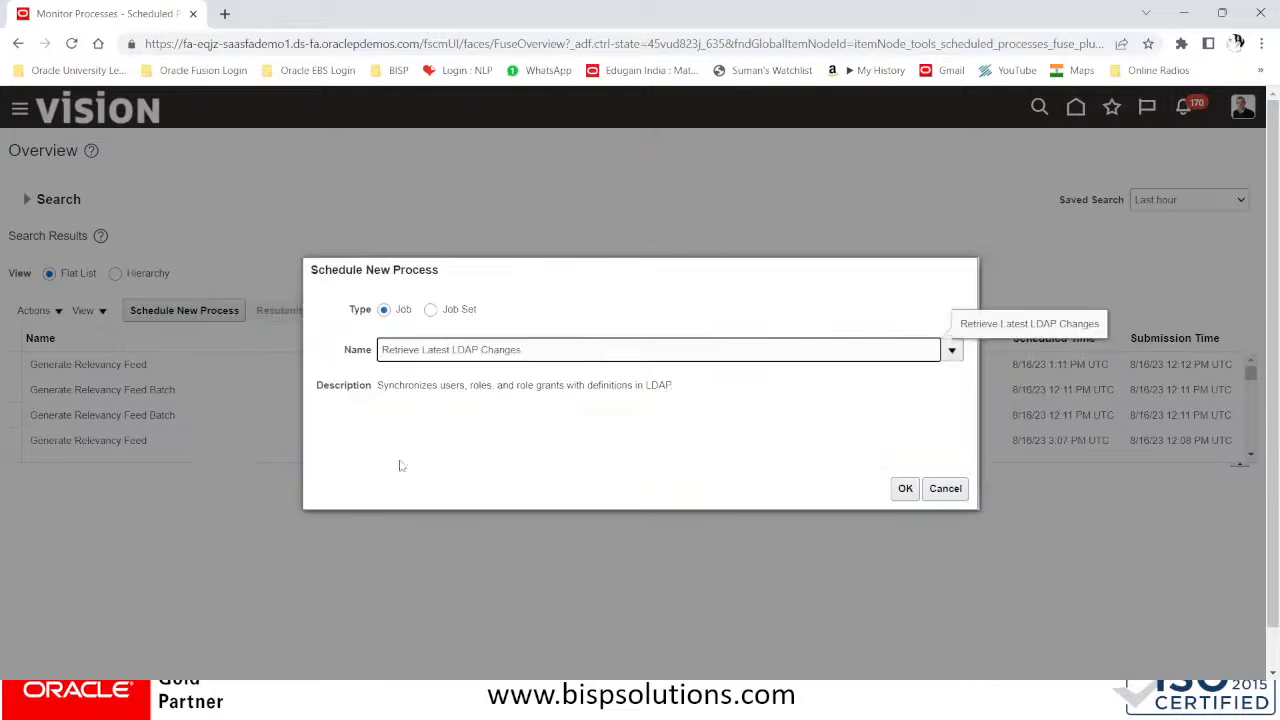
click(903, 487)
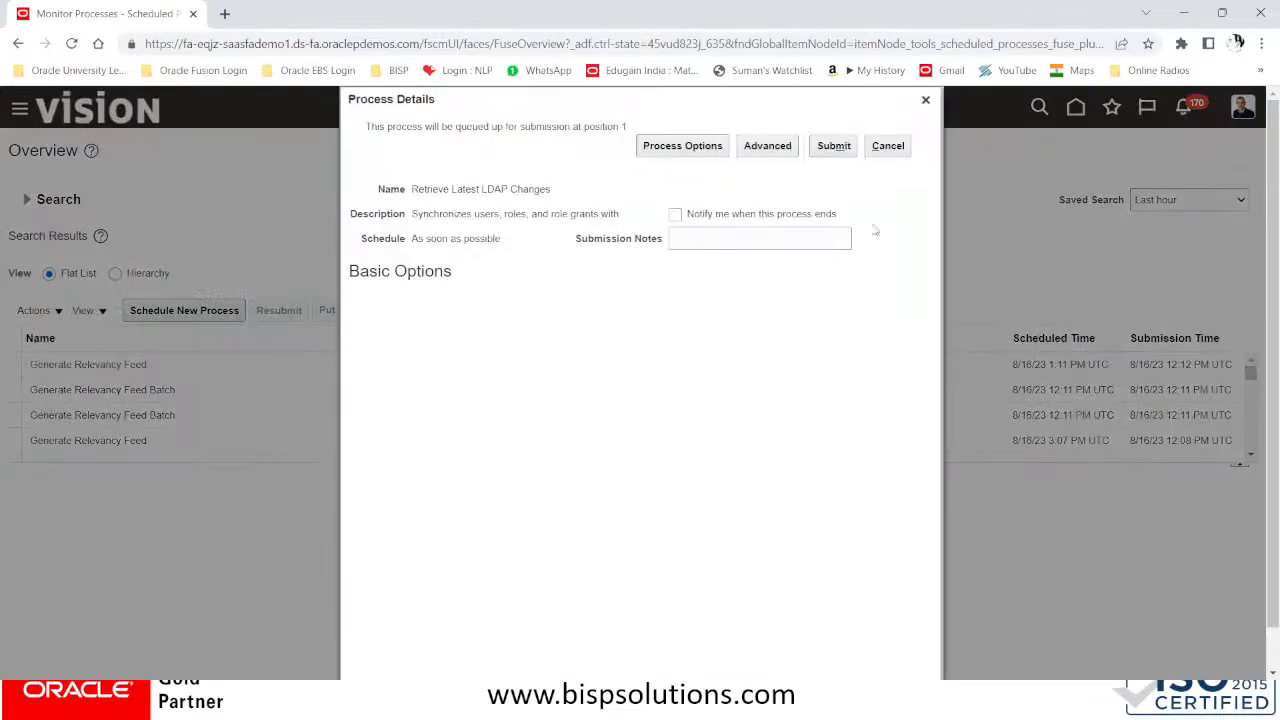
click(830, 146)
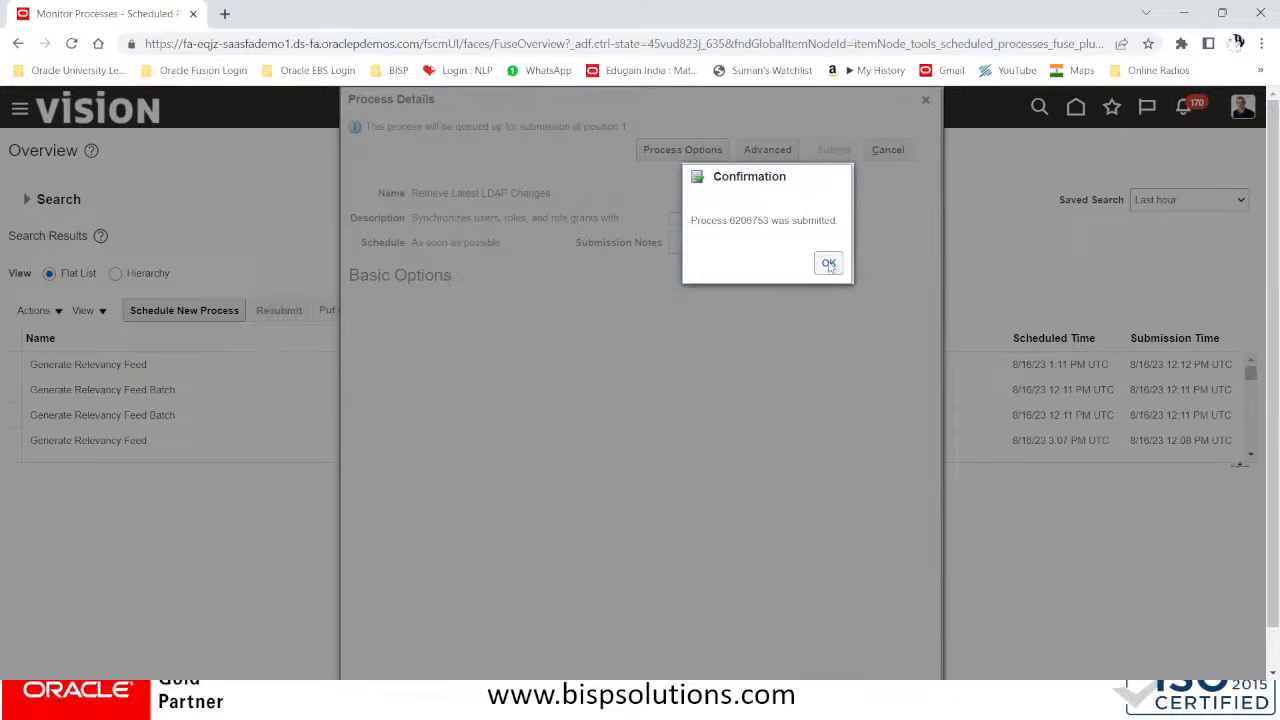
click(828, 264)
Show the scheduled processes as a hierarchy and refresh the list to check the LDAP job's status
click(115, 273)
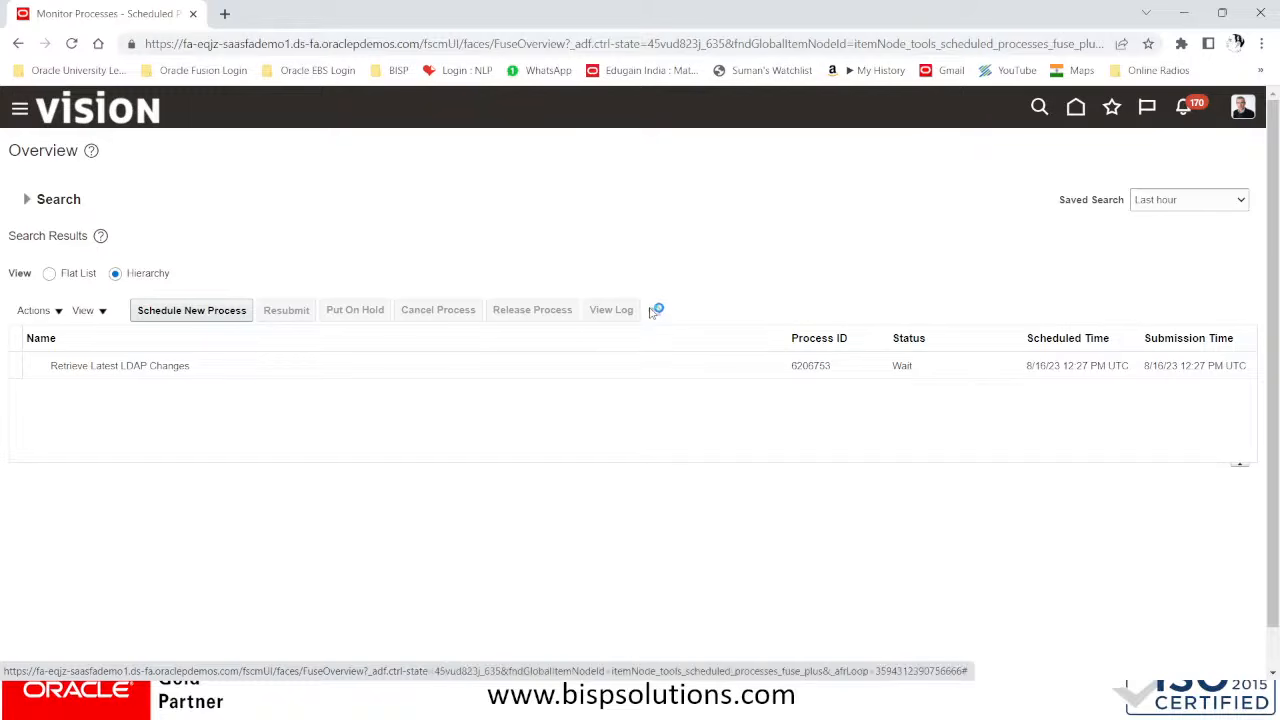
click(651, 313)
click(653, 313)
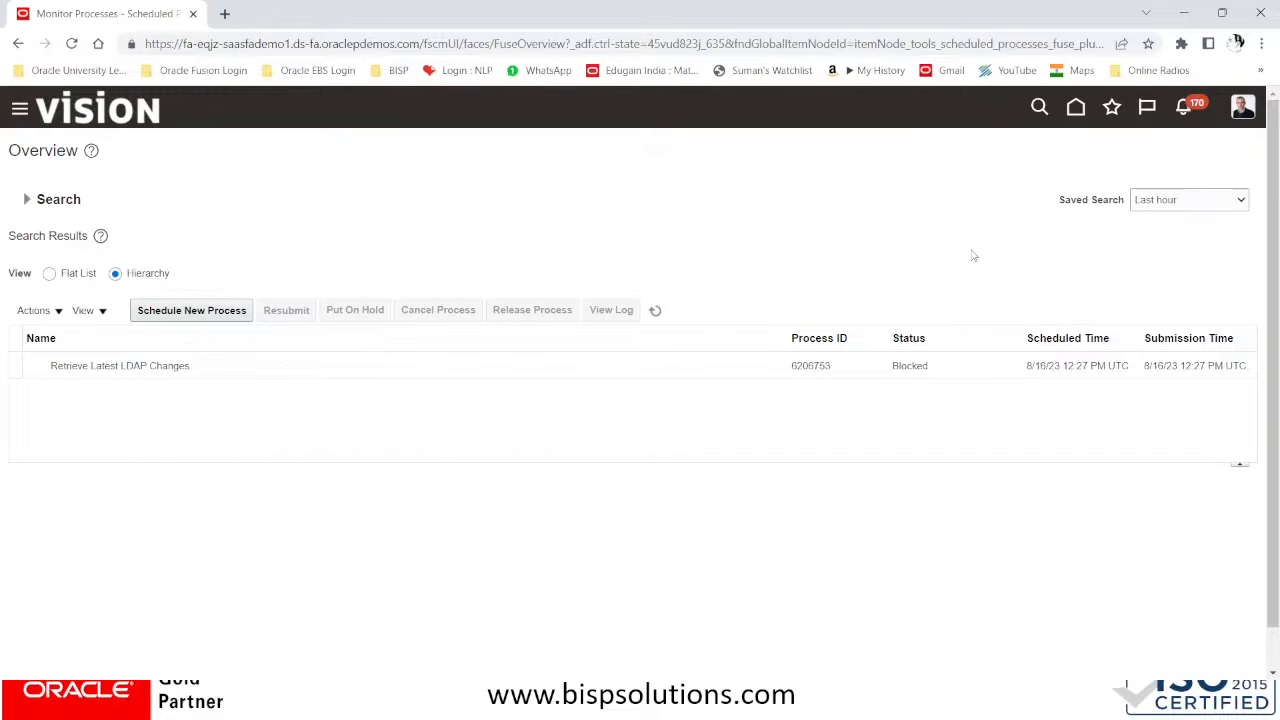
key(alt+Tab)
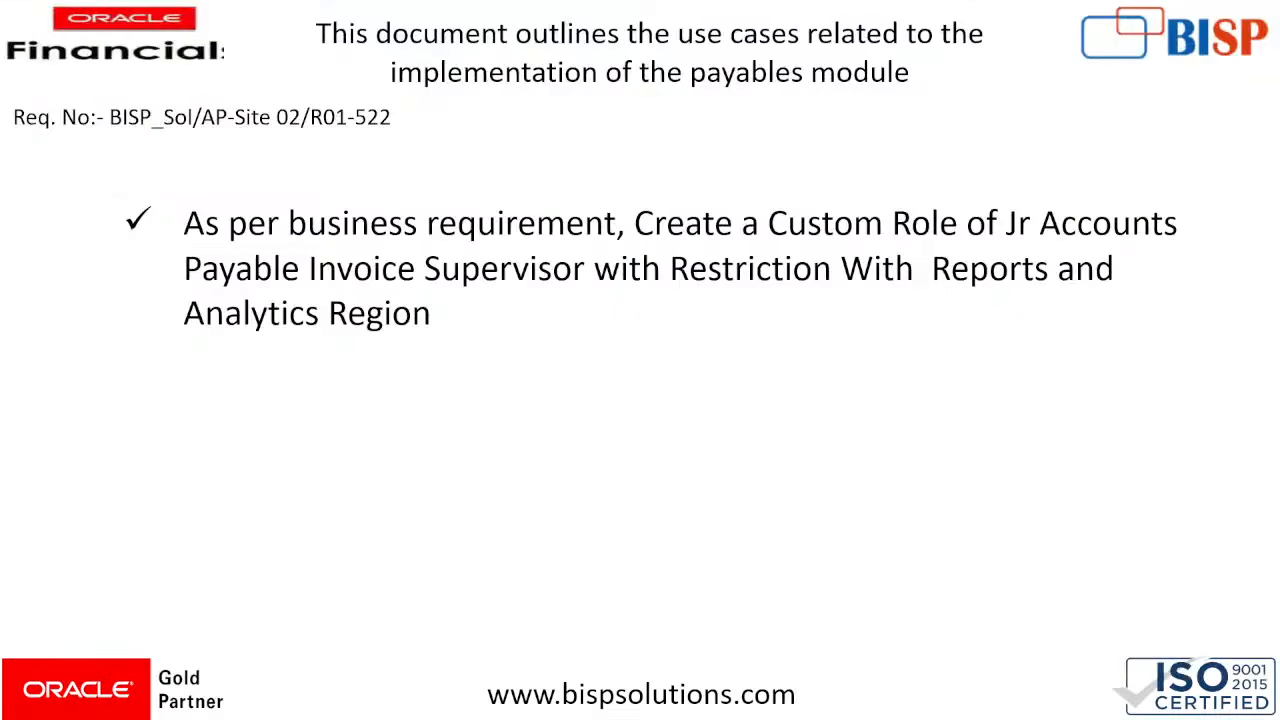
key(Right)
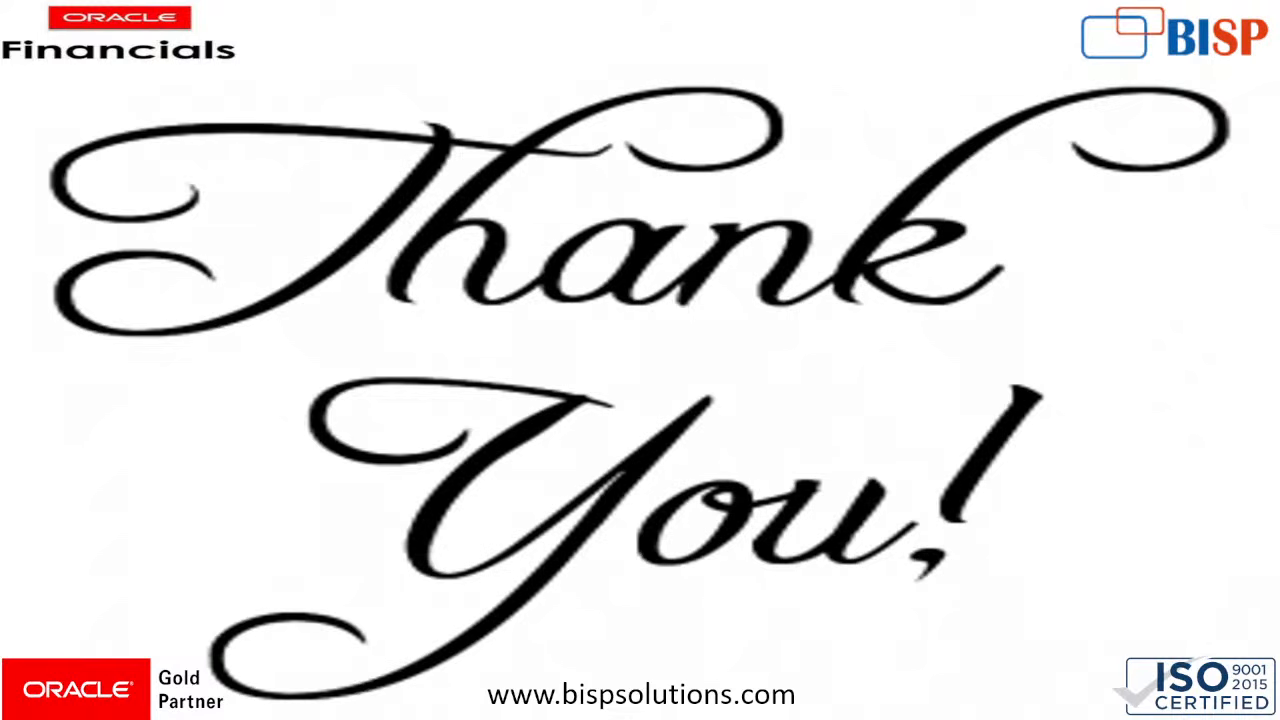
Switch to the YouTube Studio live streaming page and request to end the stream
key(alt+Tab)
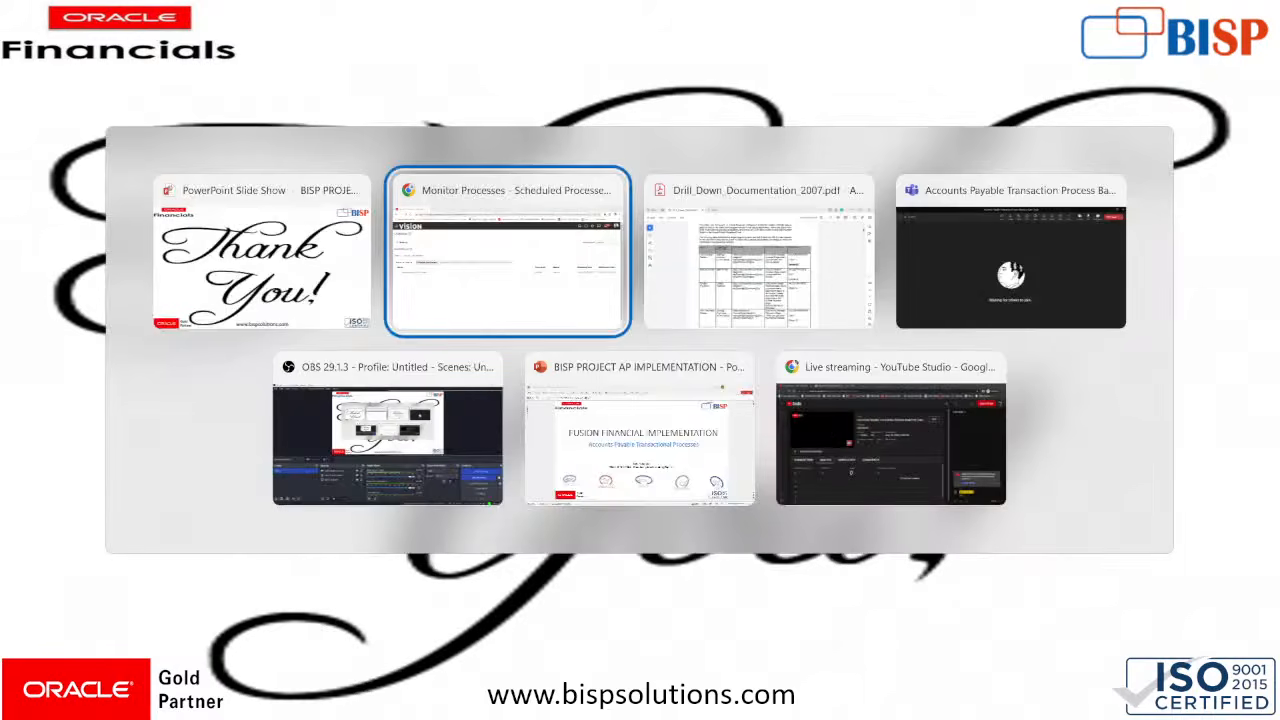
key(alt+Tab)
key(alt+Tab)
key(alt+Tab)
key(alt+Tab)
key(alt+Tab)
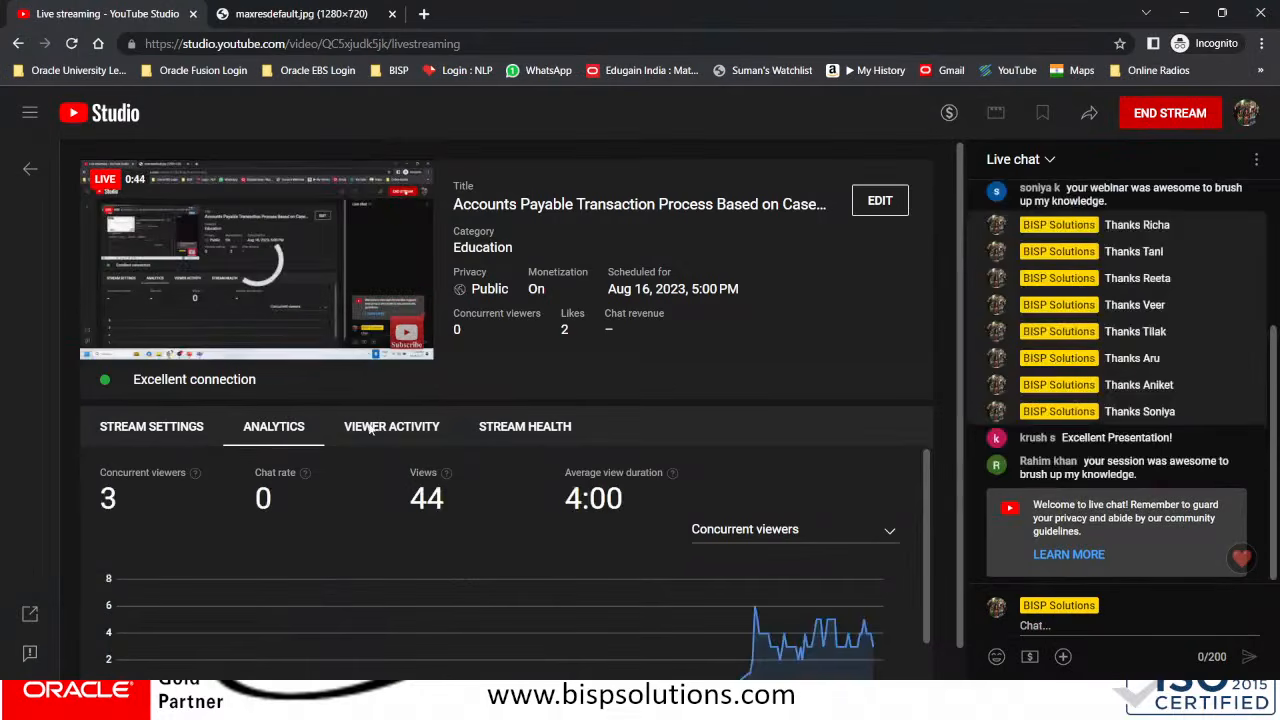
click(1147, 116)
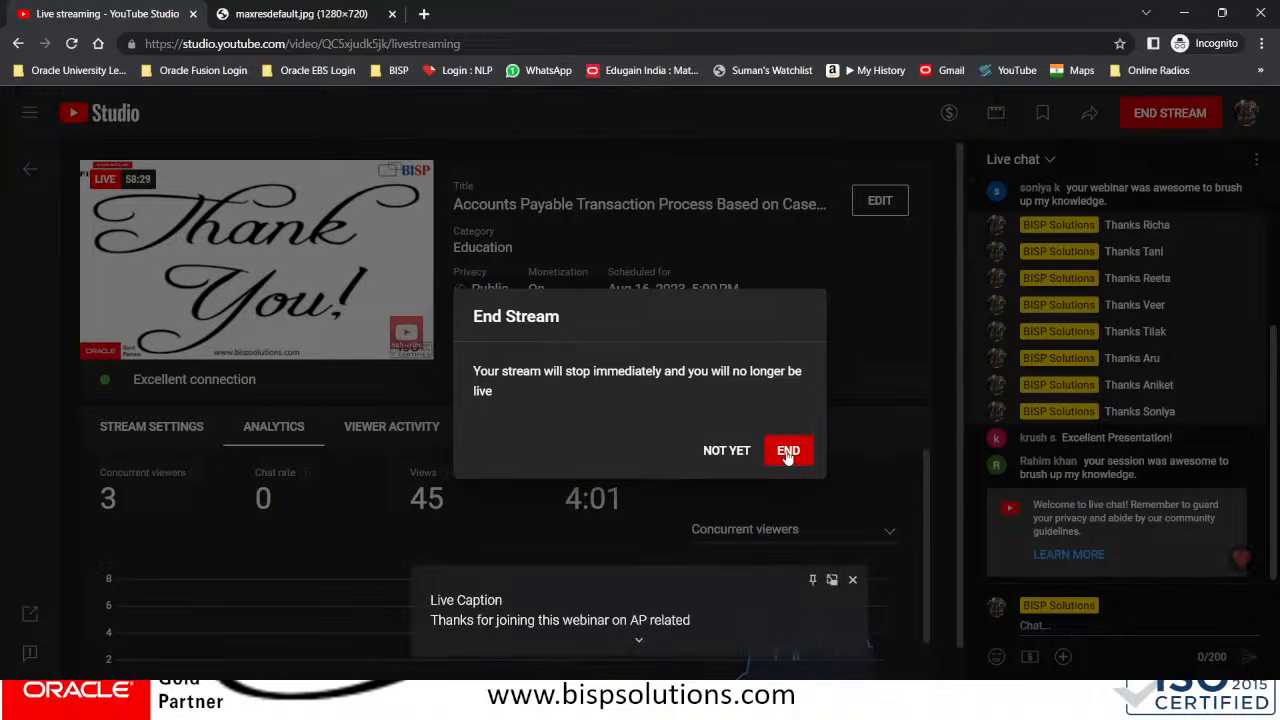
Save a screenshot of the full-width YouTube Studio page as Screenshot_28 in PNG format, and confirm ending the live stream
key(Print)
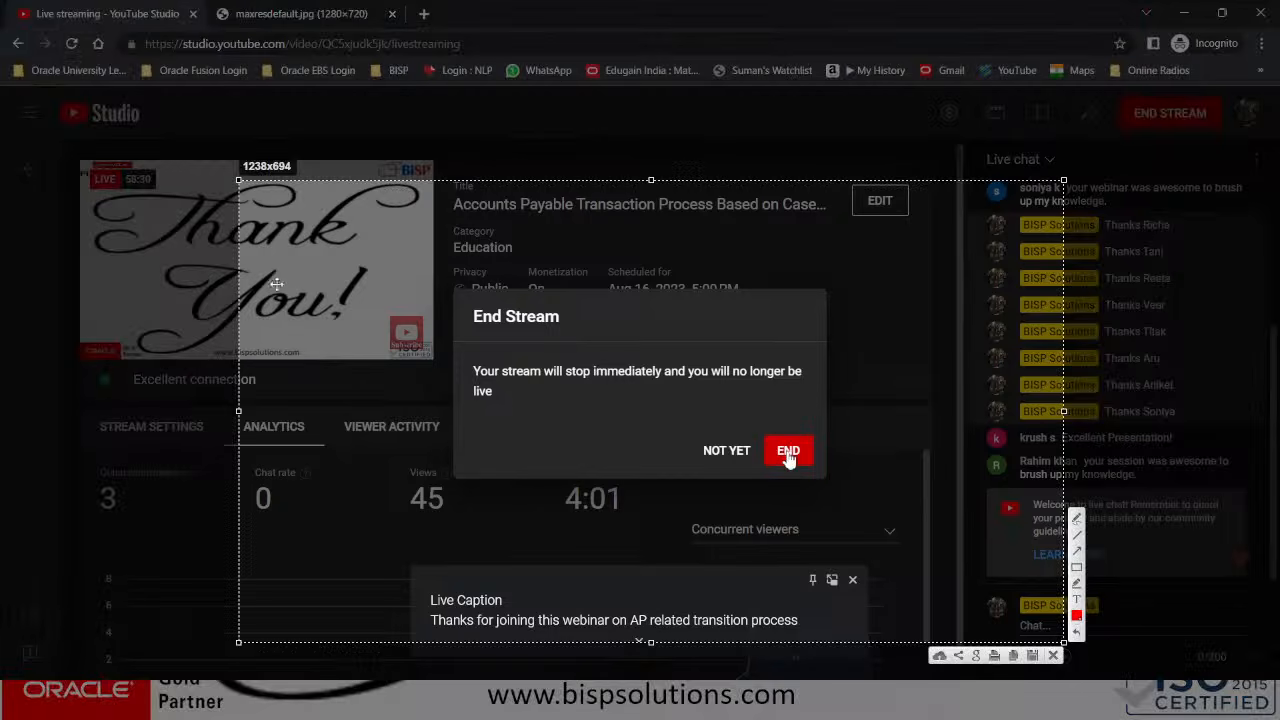
drag(242, 183, 0, 84)
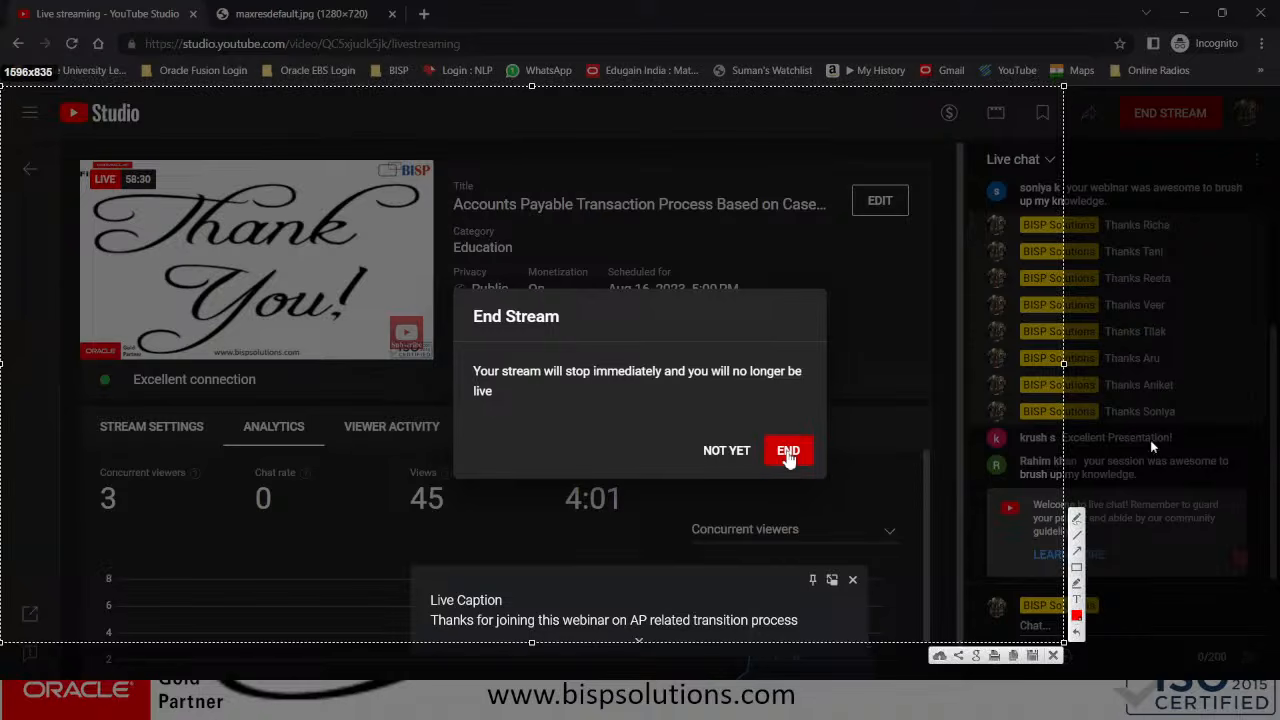
drag(1066, 363, 1279, 363)
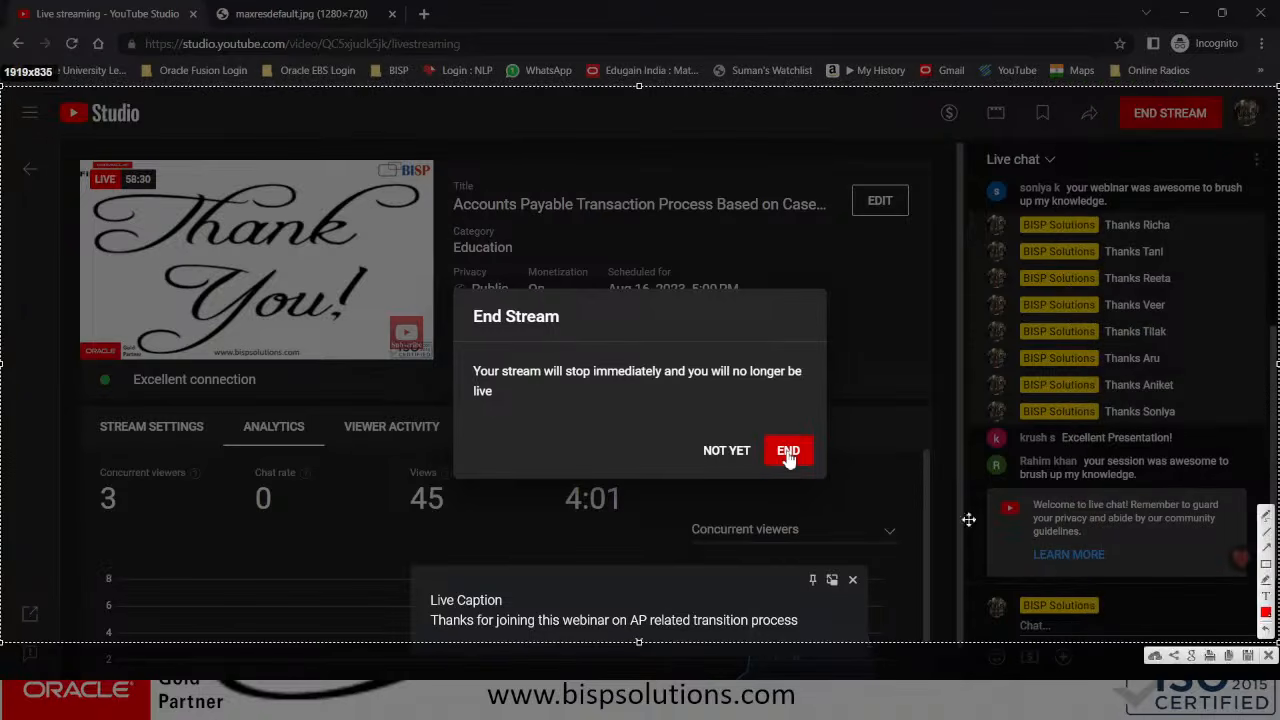
drag(634, 642, 639, 680)
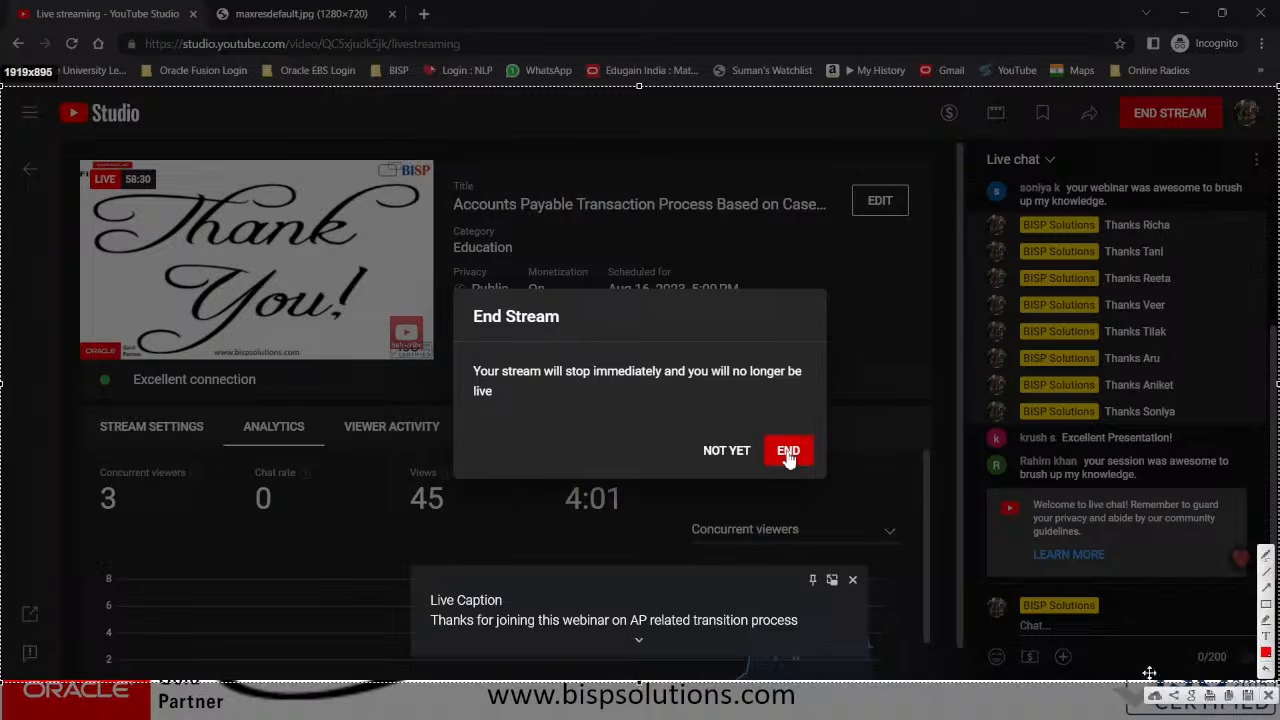
click(1248, 697)
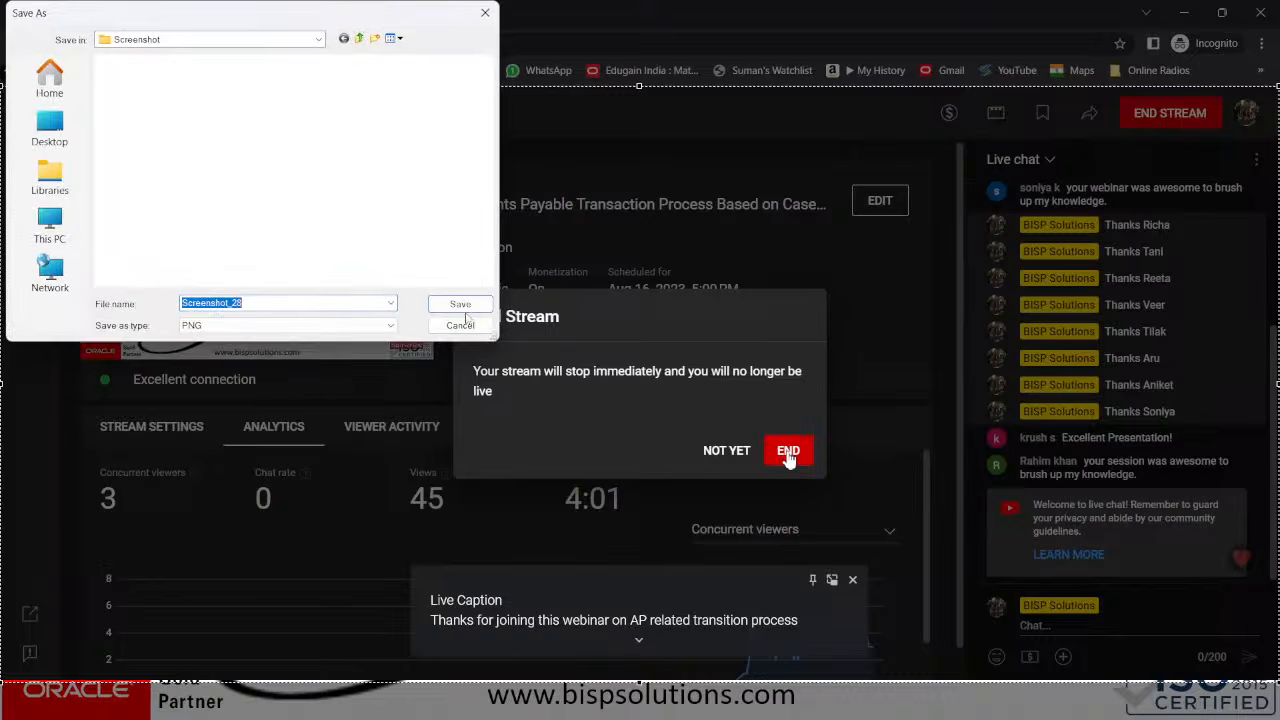
click(474, 310)
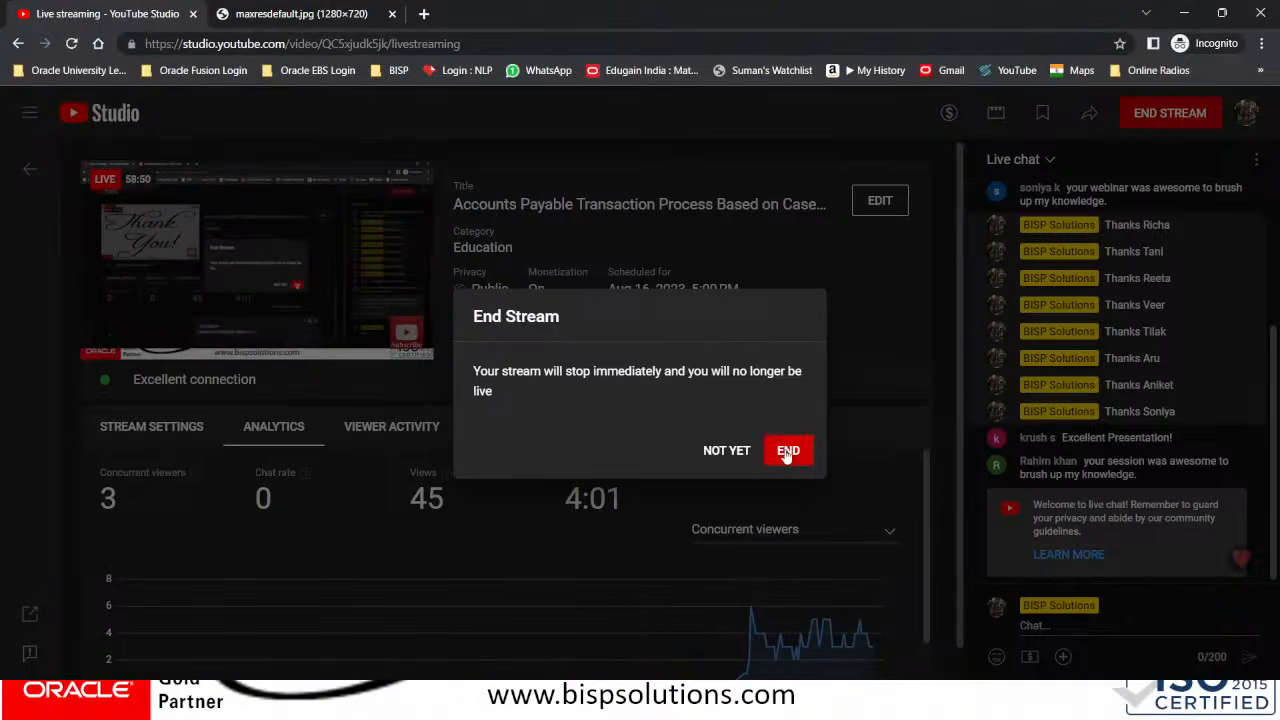
click(787, 452)
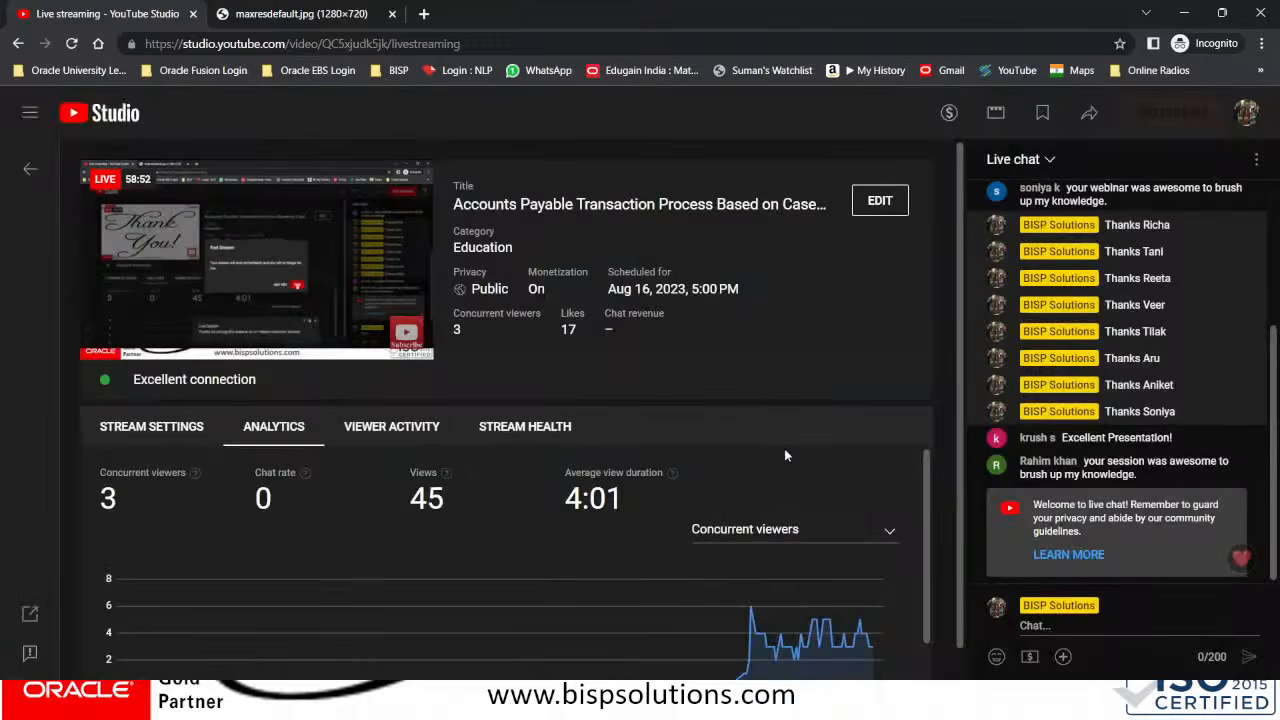